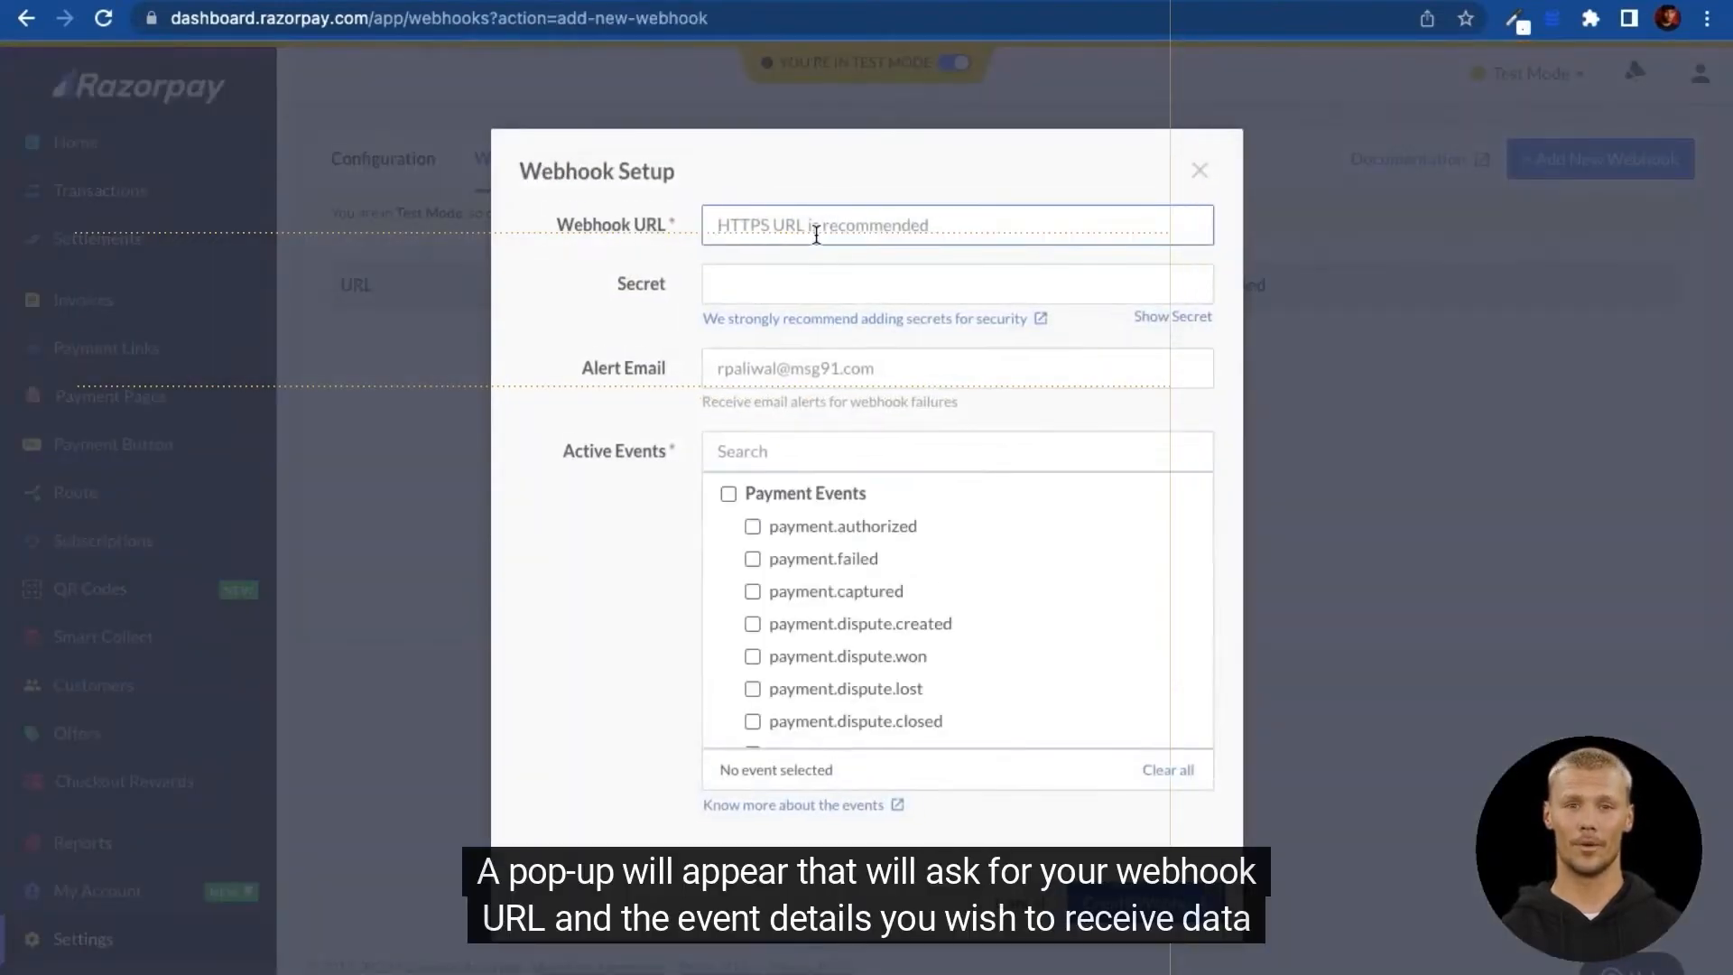
Step: Select the Webhook URL field in the Razorpay Webhook Setup form
click(816, 236)
click(768, 284)
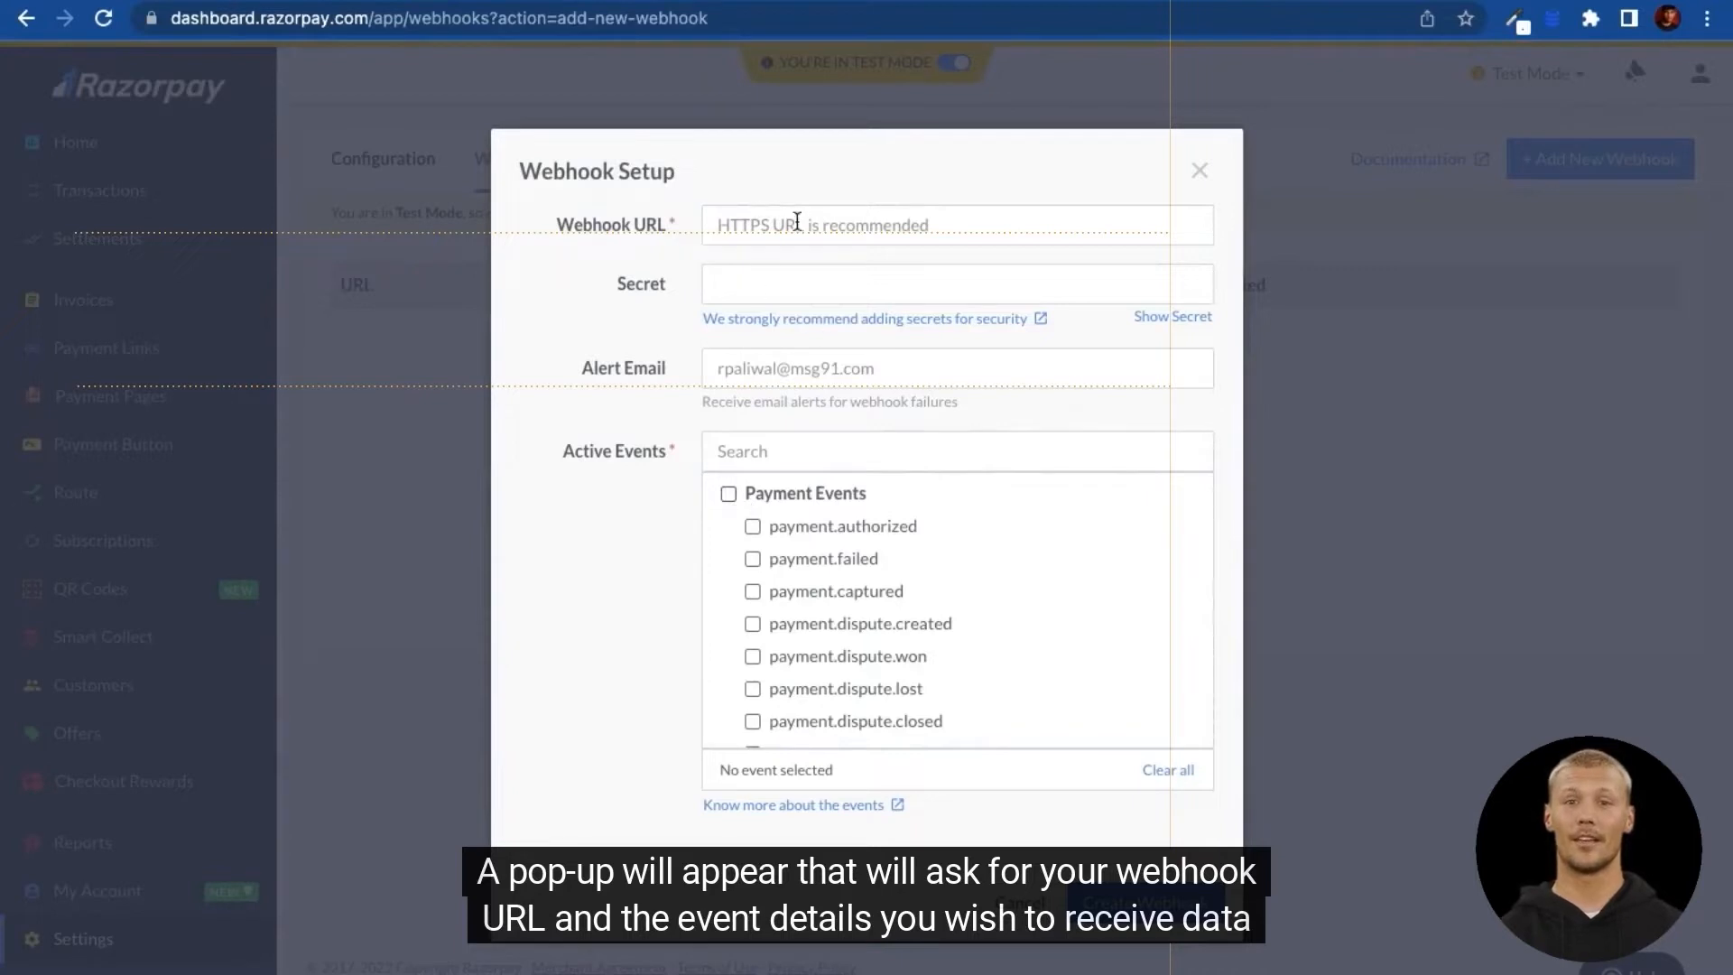
scroll(853, 649, down, 10)
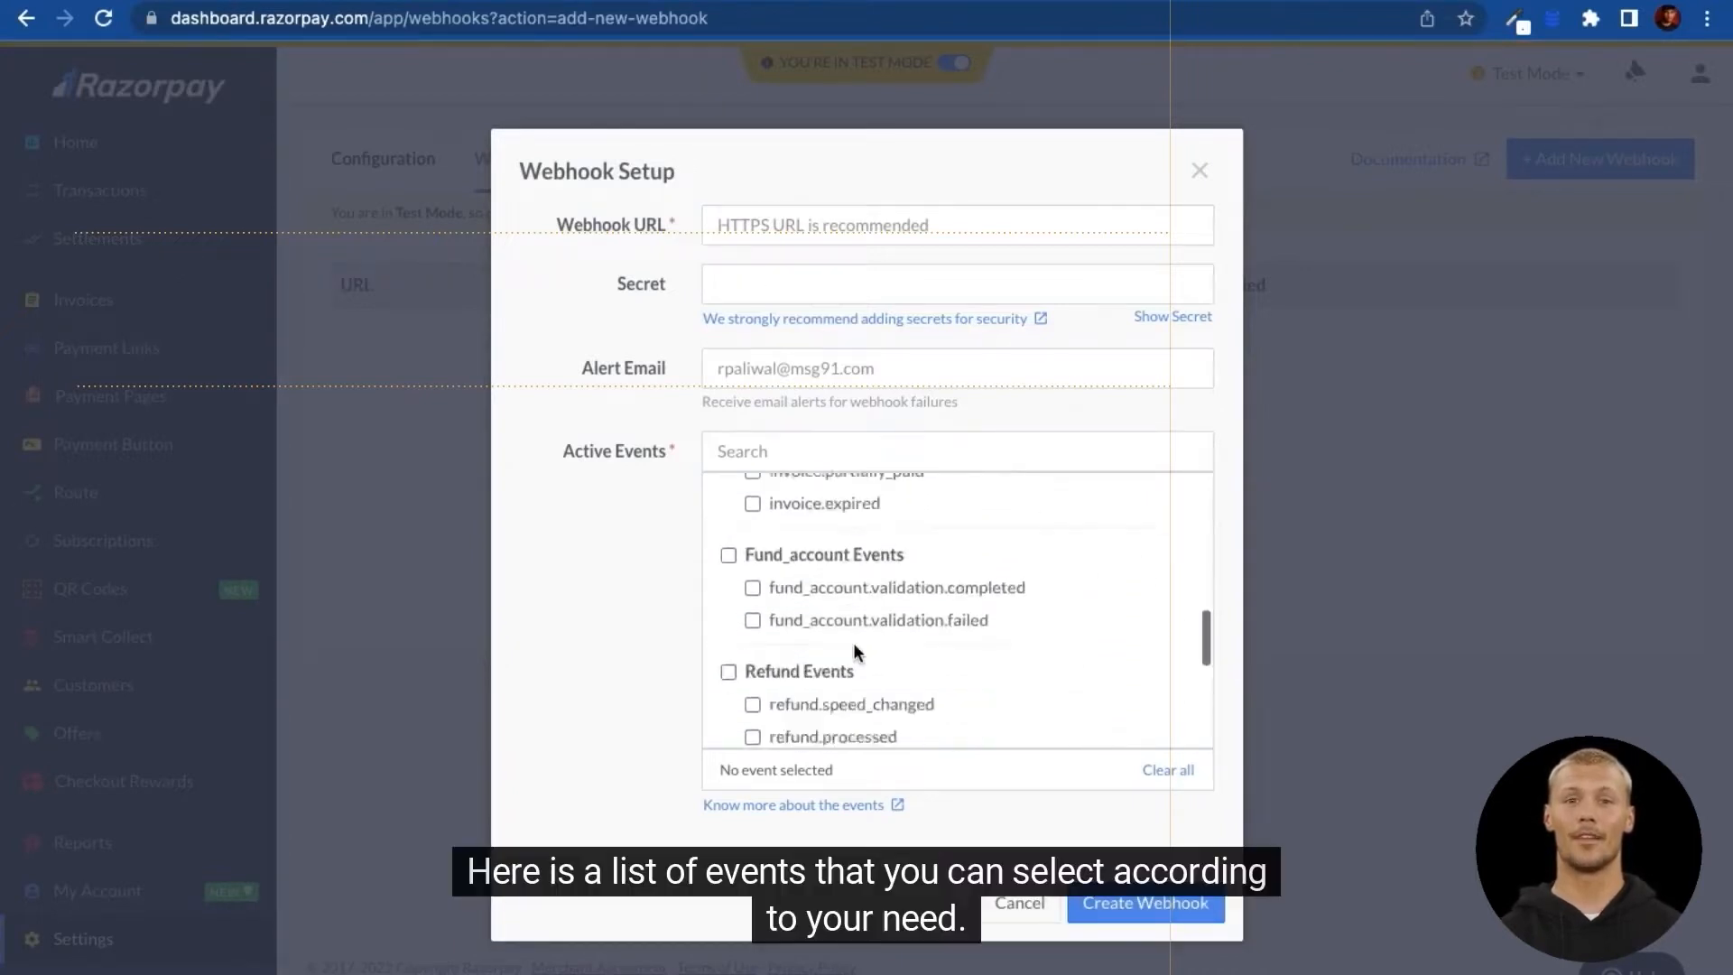
scroll(853, 643, up, 10)
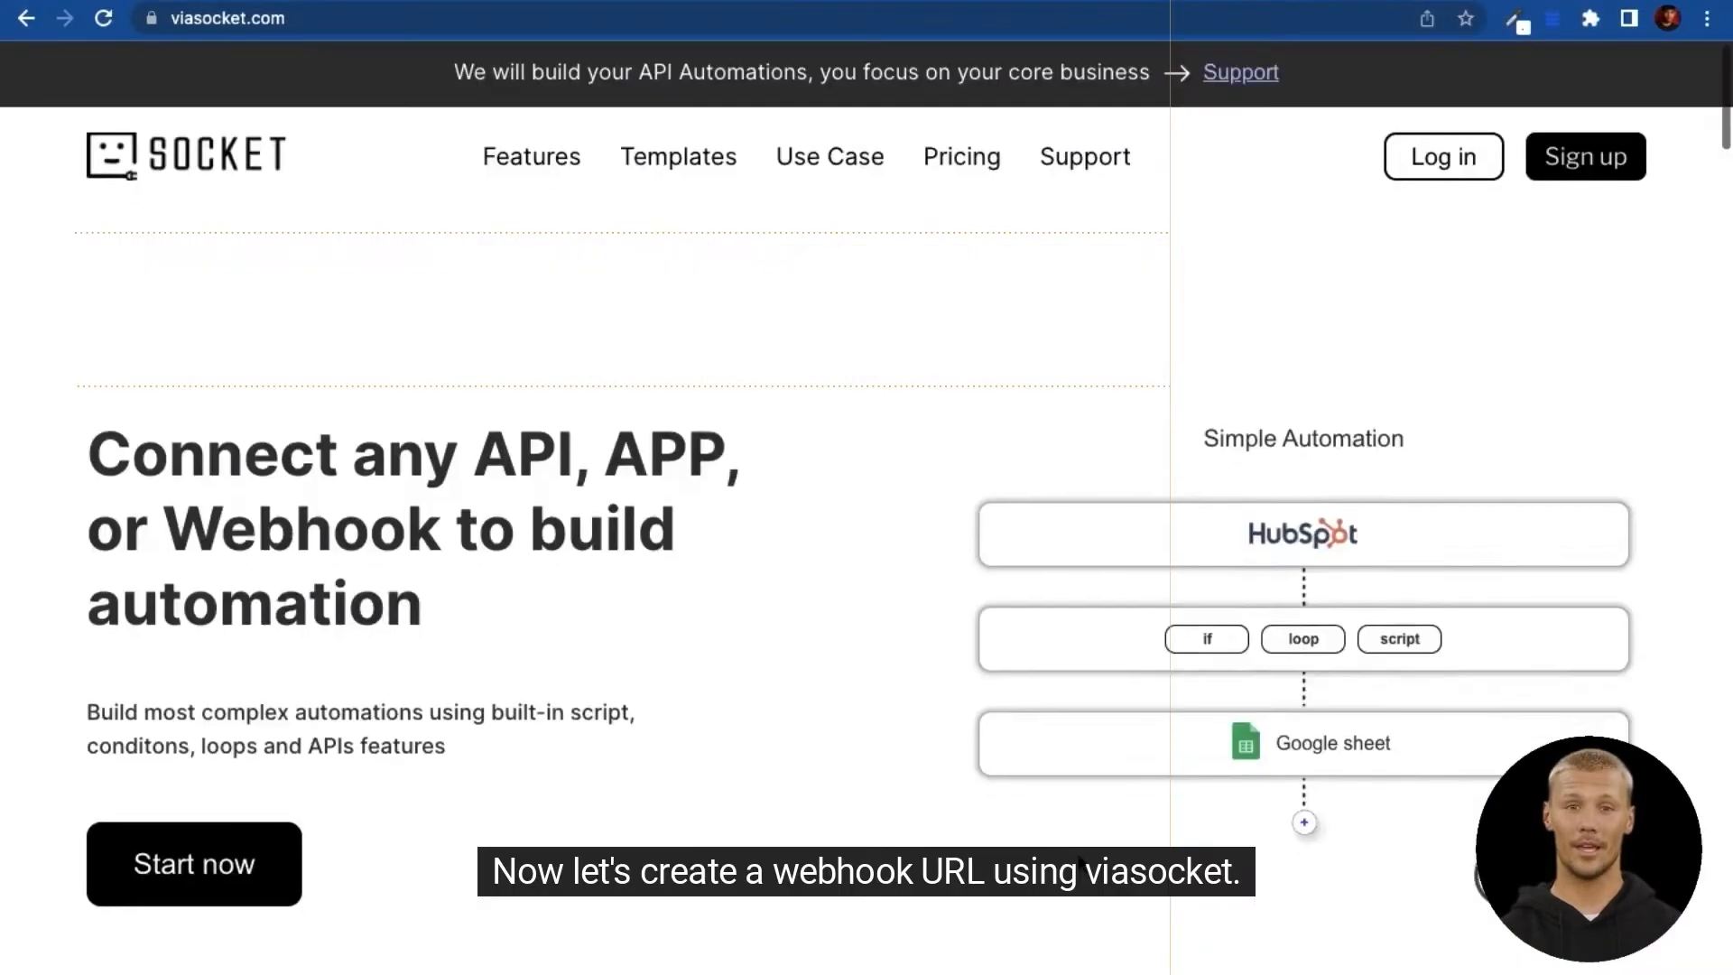
scroll(908, 482, down, 1)
Step: From the viasocket.com homepage, log in with Google and choose the Google account
scroll(1079, 859, down, 15)
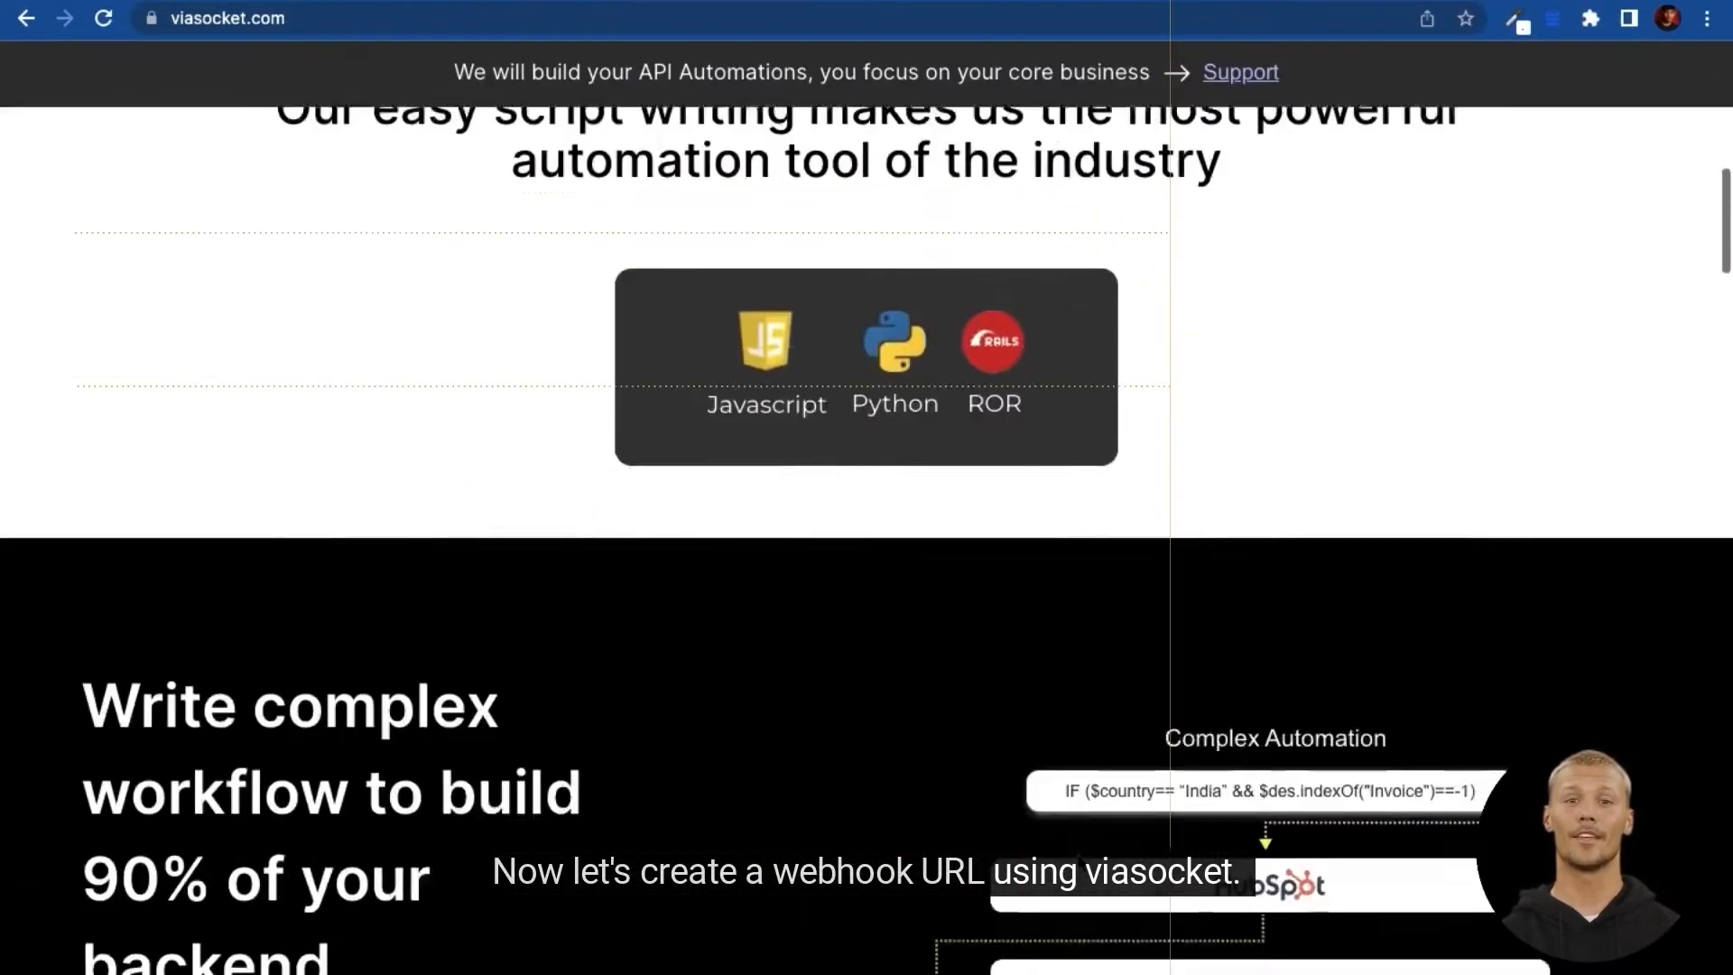
scroll(1079, 860, down, 8)
scroll(1079, 859, up, 4)
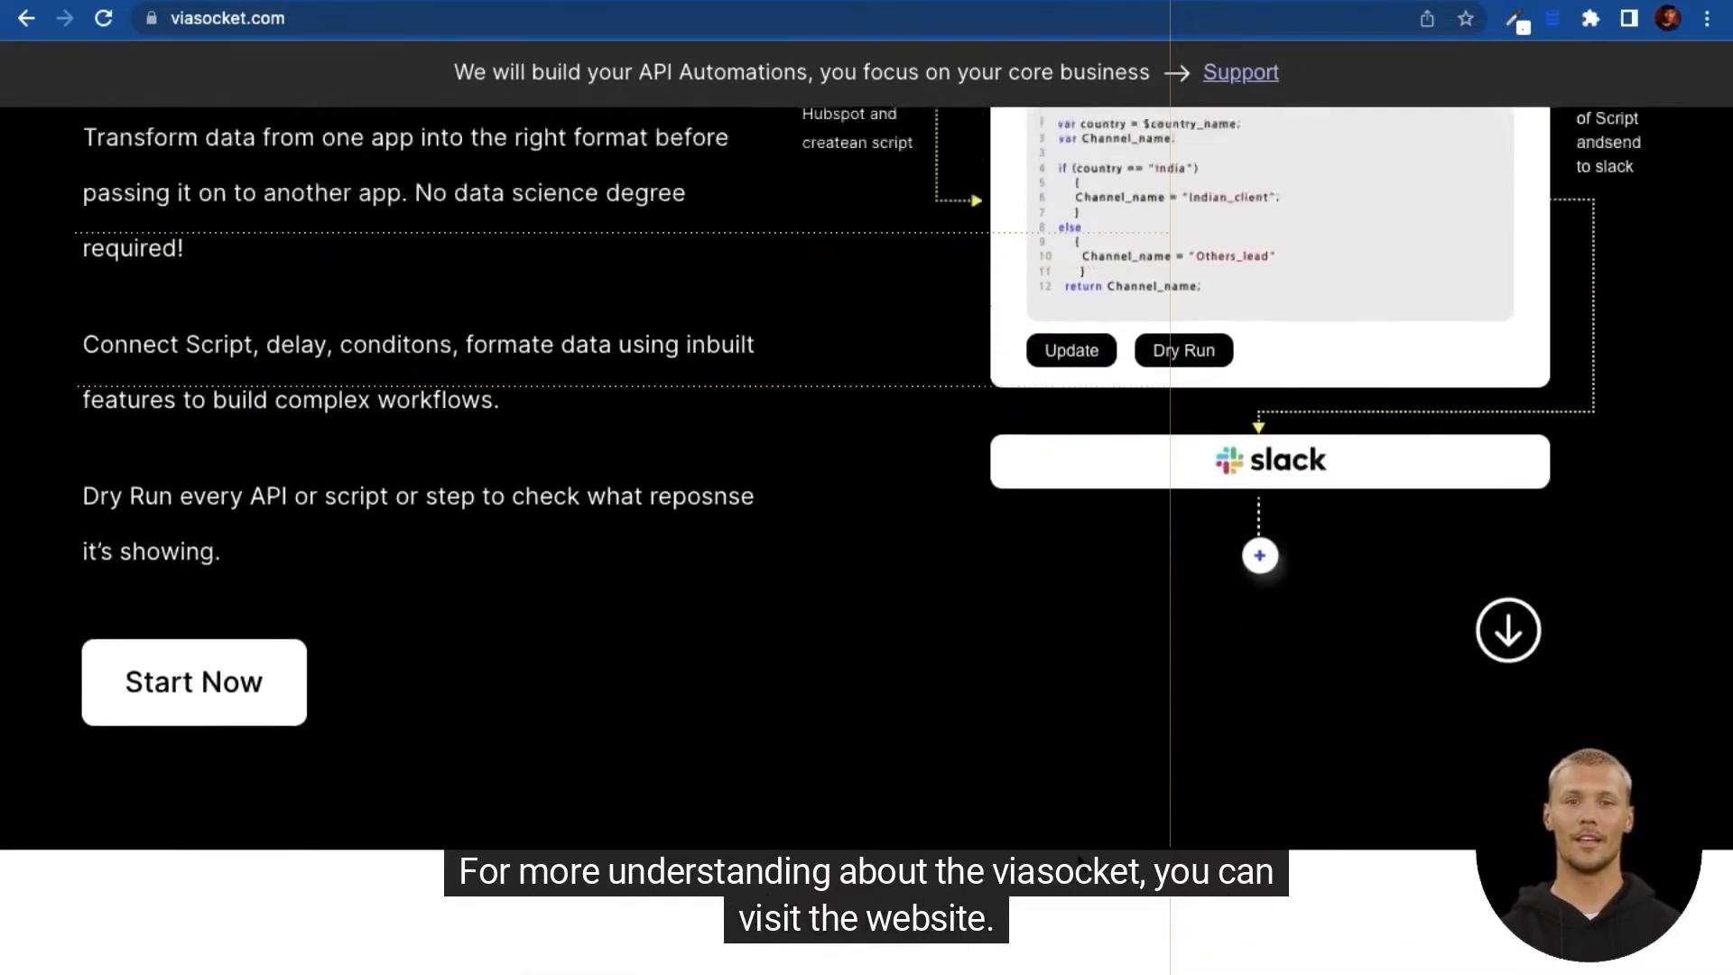
scroll(1079, 859, up, 2)
scroll(1079, 860, down, 8)
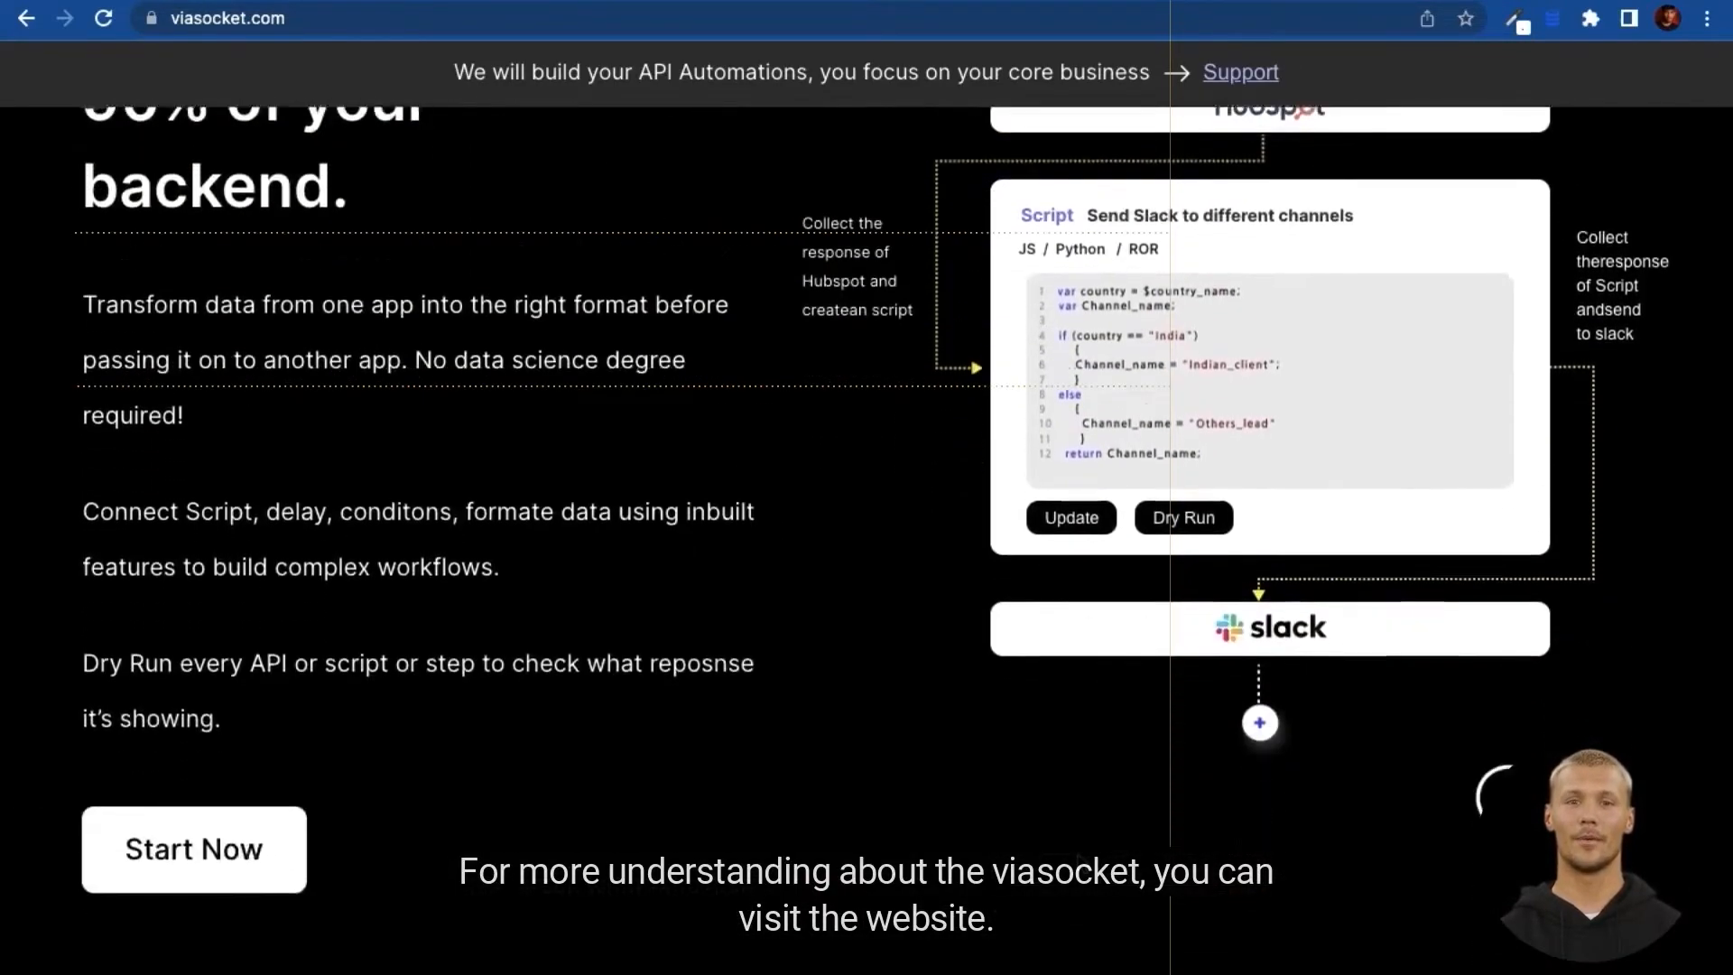
scroll(1078, 859, down, 15)
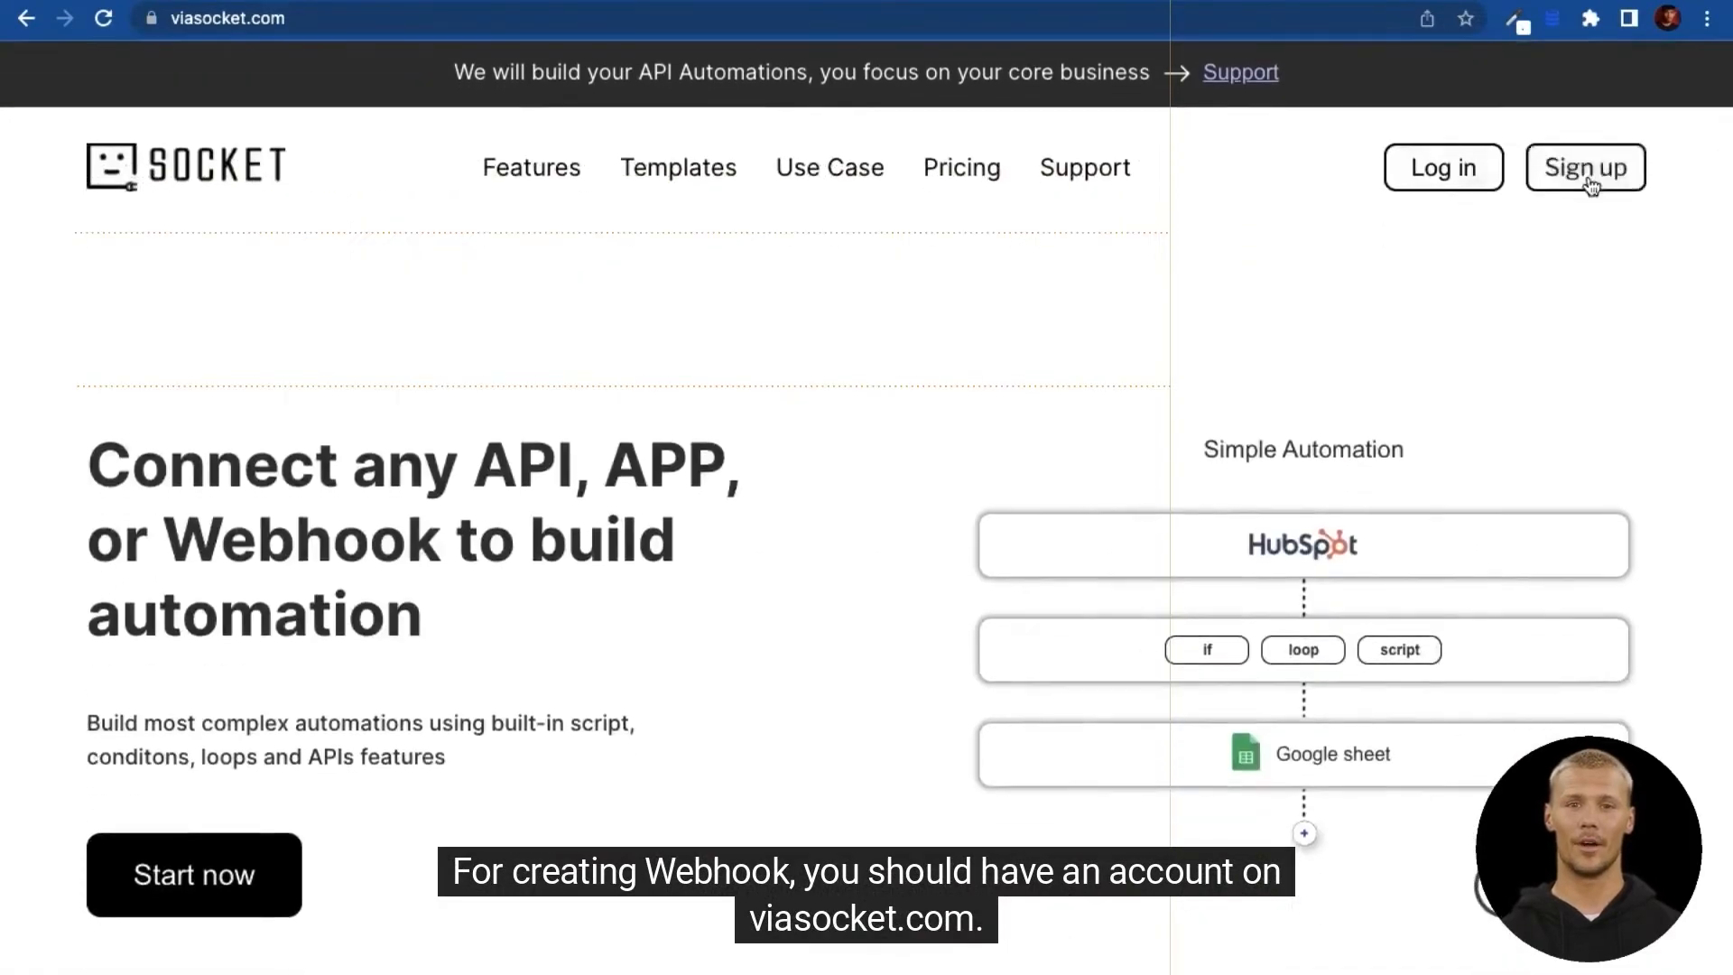
click(1583, 168)
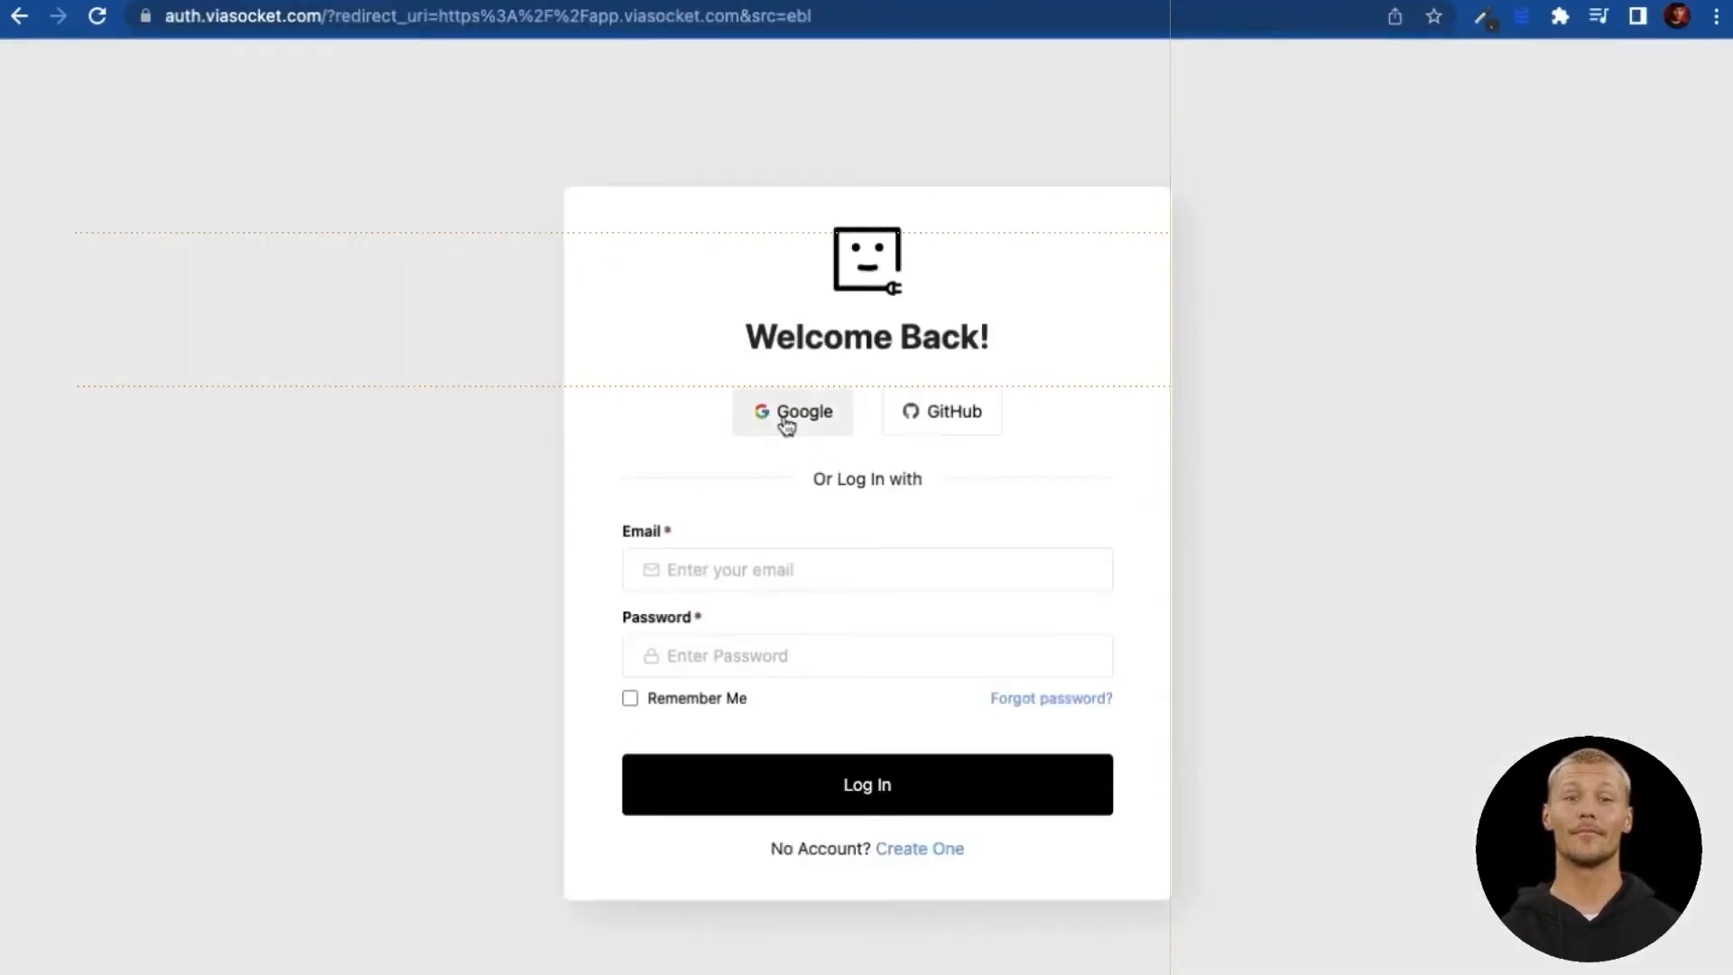
click(787, 424)
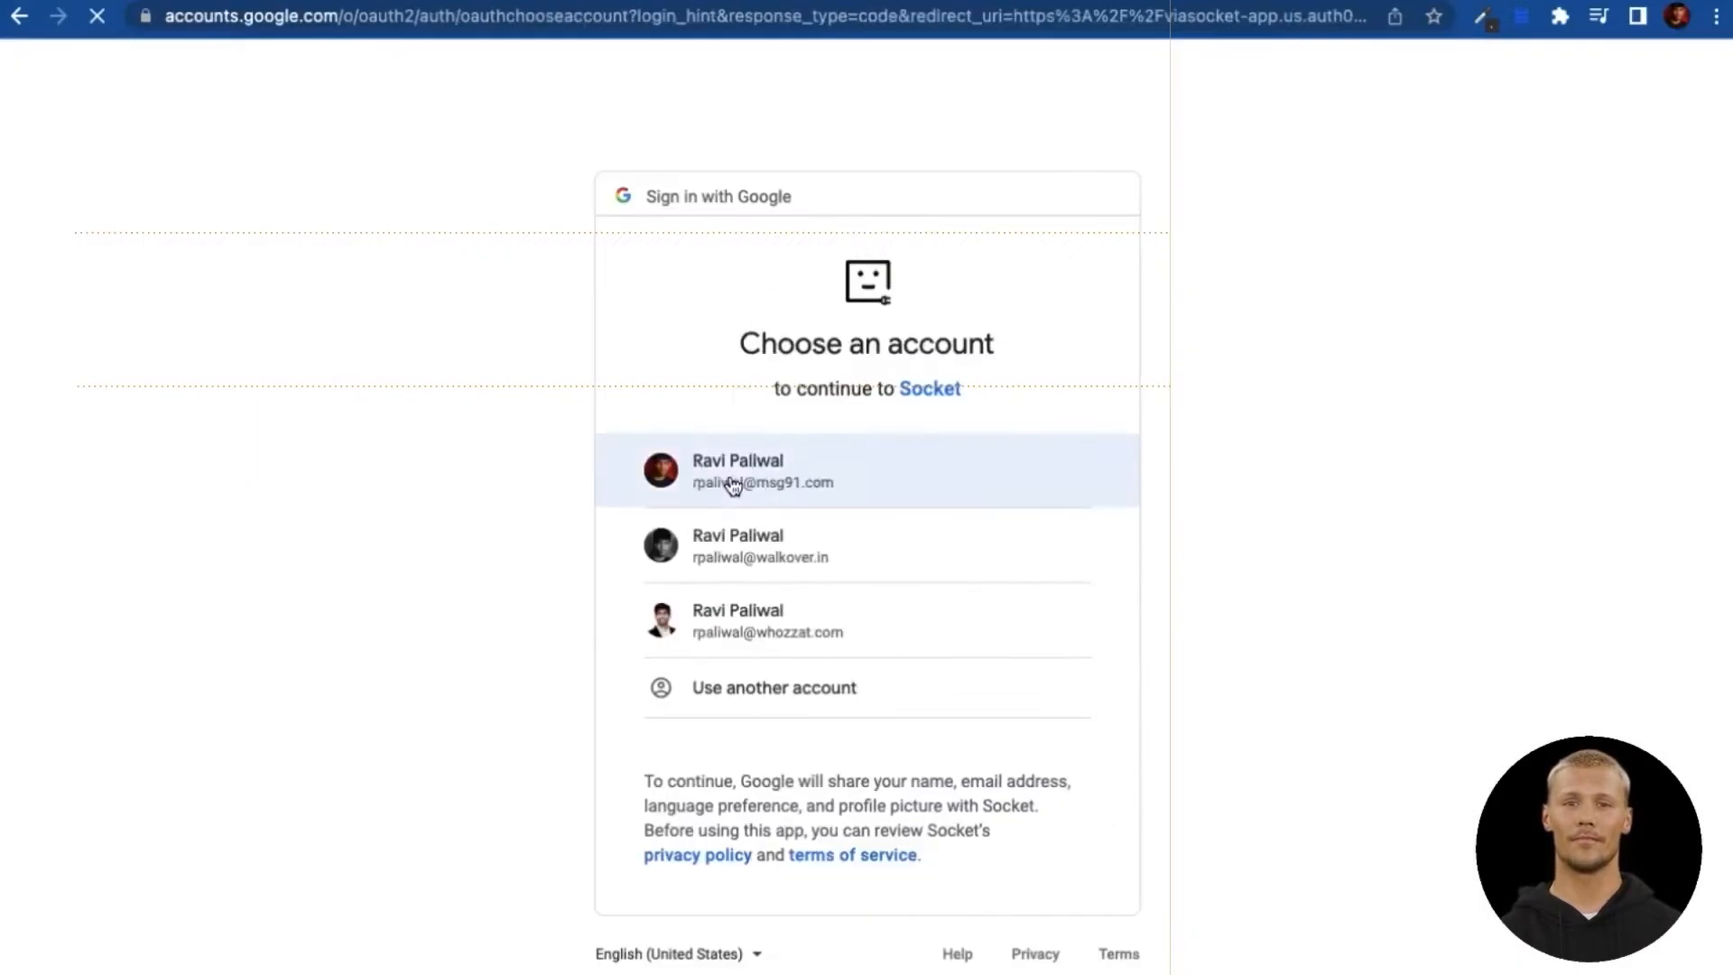
click(735, 485)
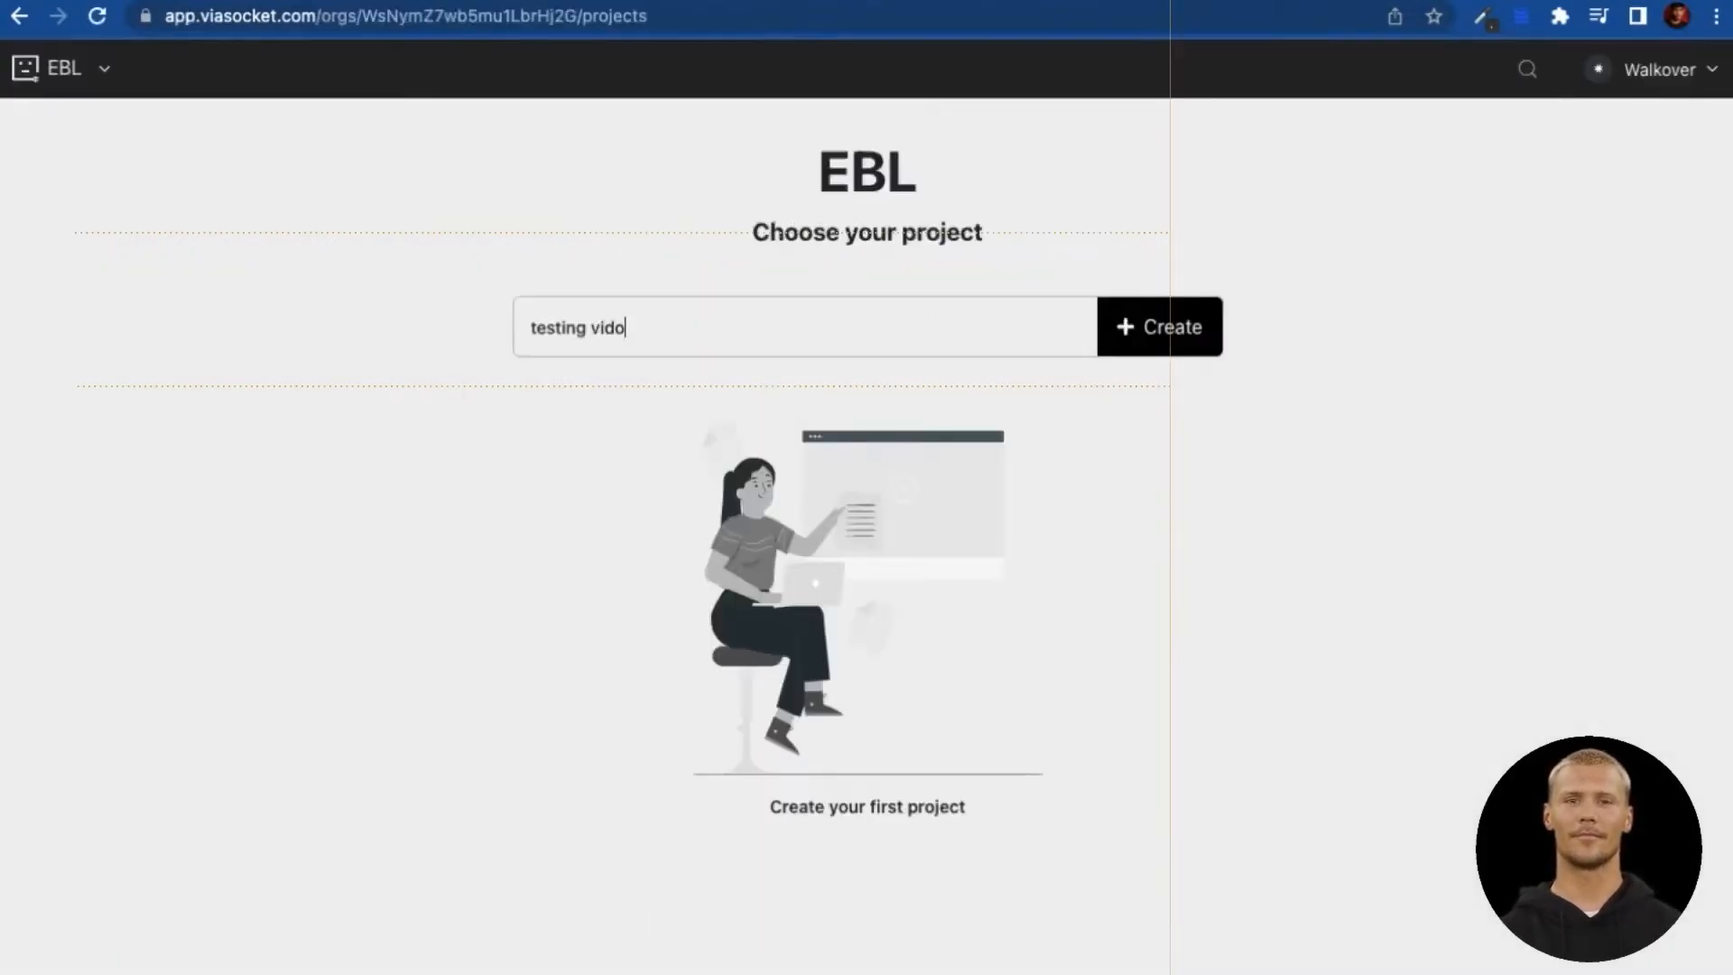
Step: Create the 'testing video' project and add an Endpoint data source
text(esting video project)
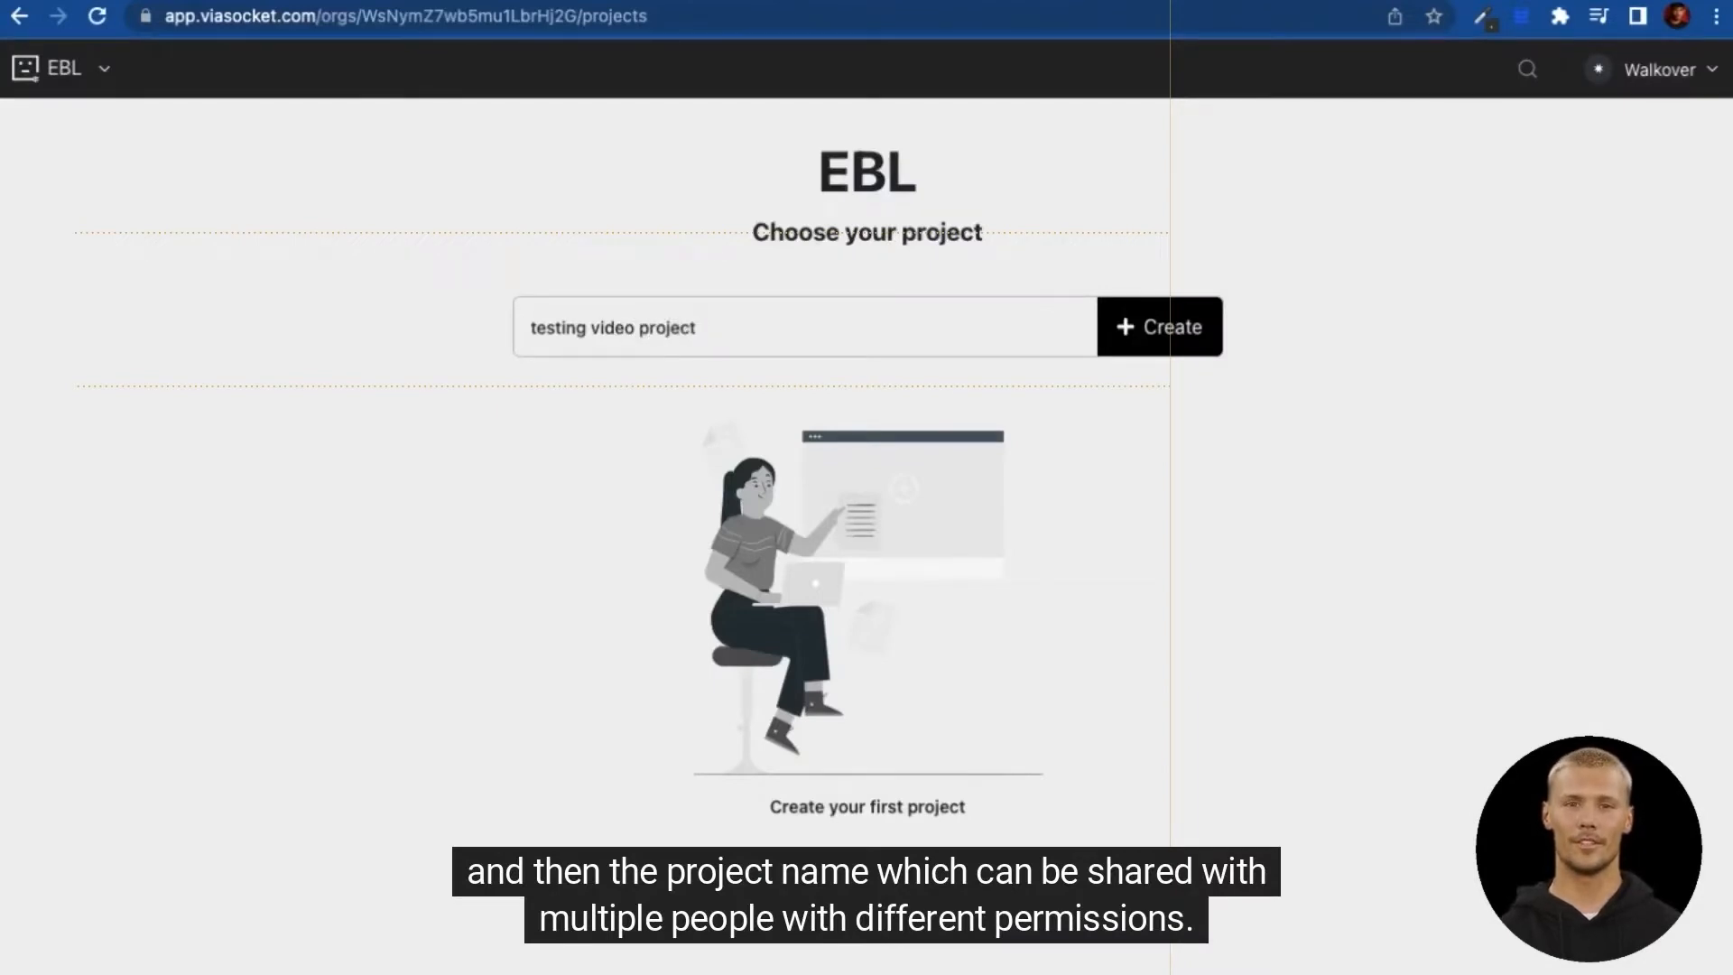
click(1160, 326)
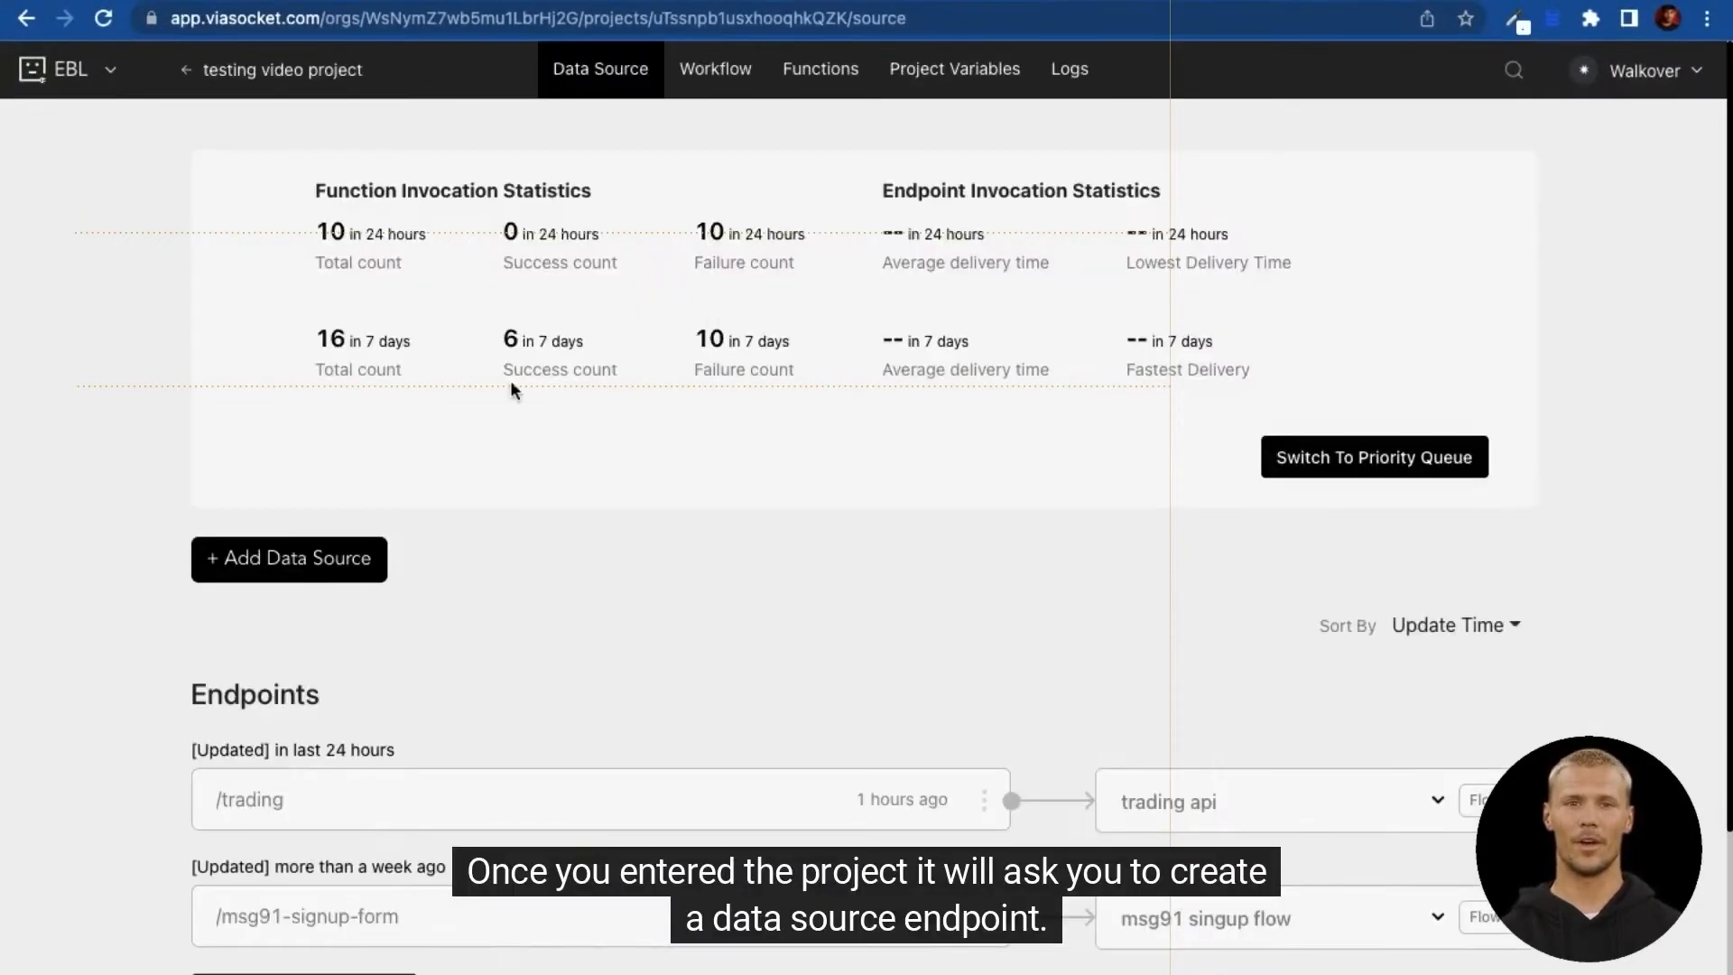
click(307, 563)
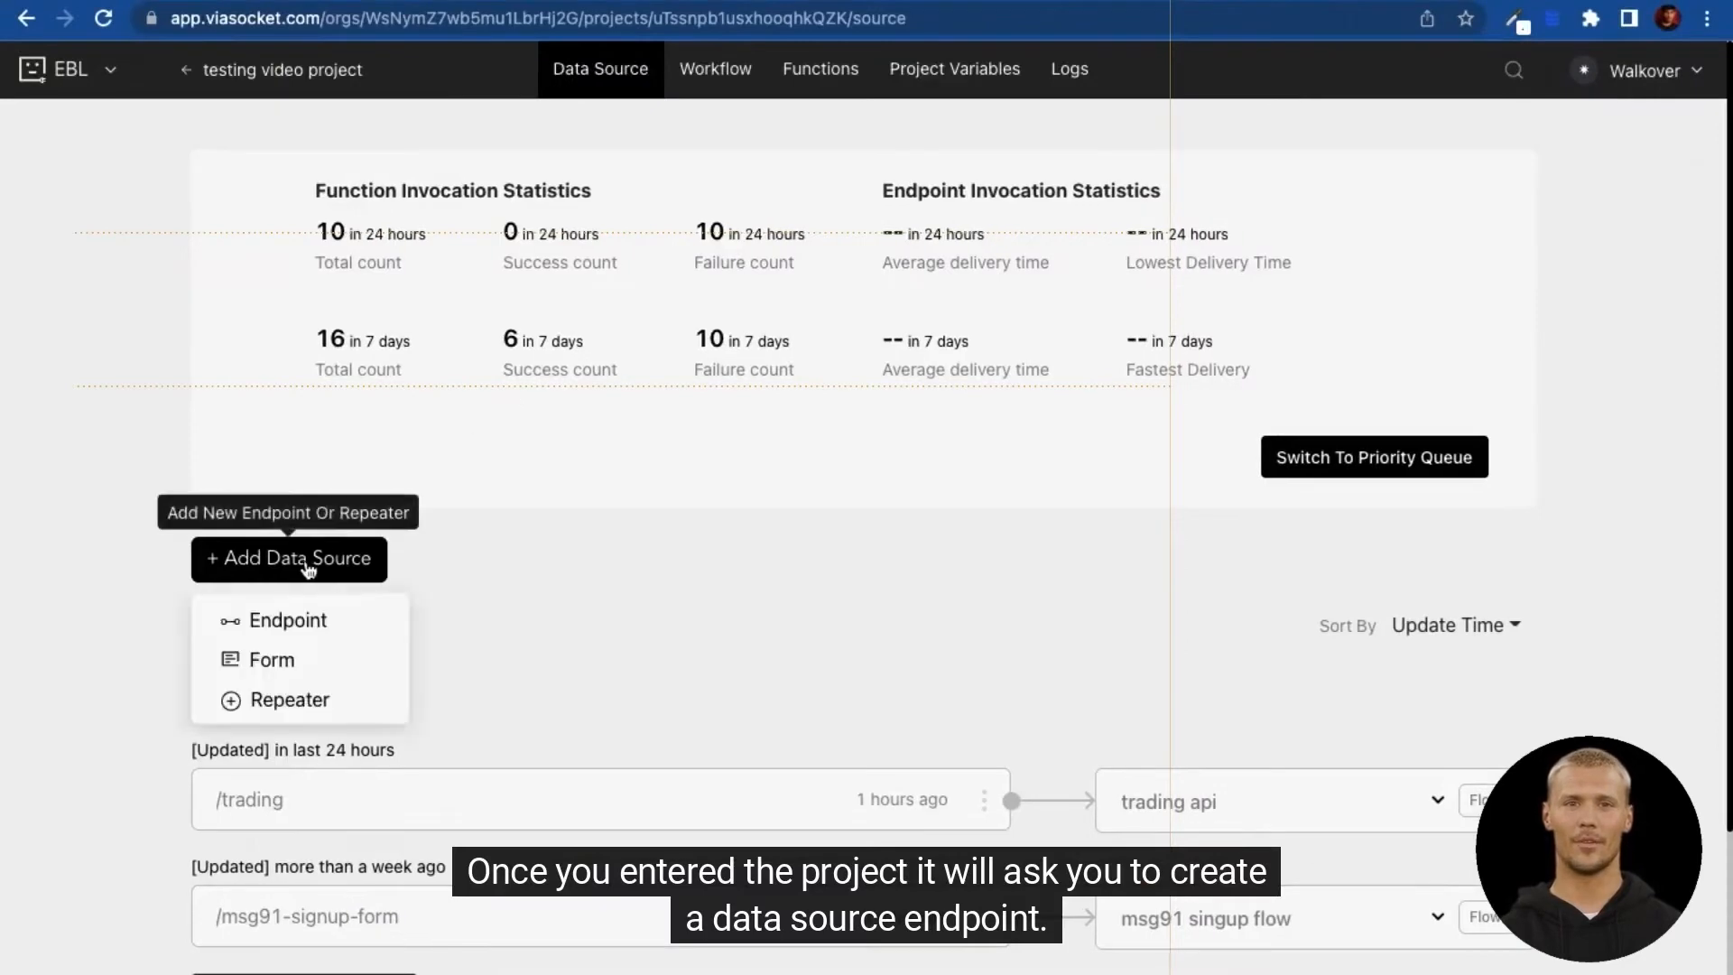
click(298, 614)
Step: Create the endpoint named 'Razorpay cature', copy its webhook link, and start a new flow
click(621, 218)
text(Razor)
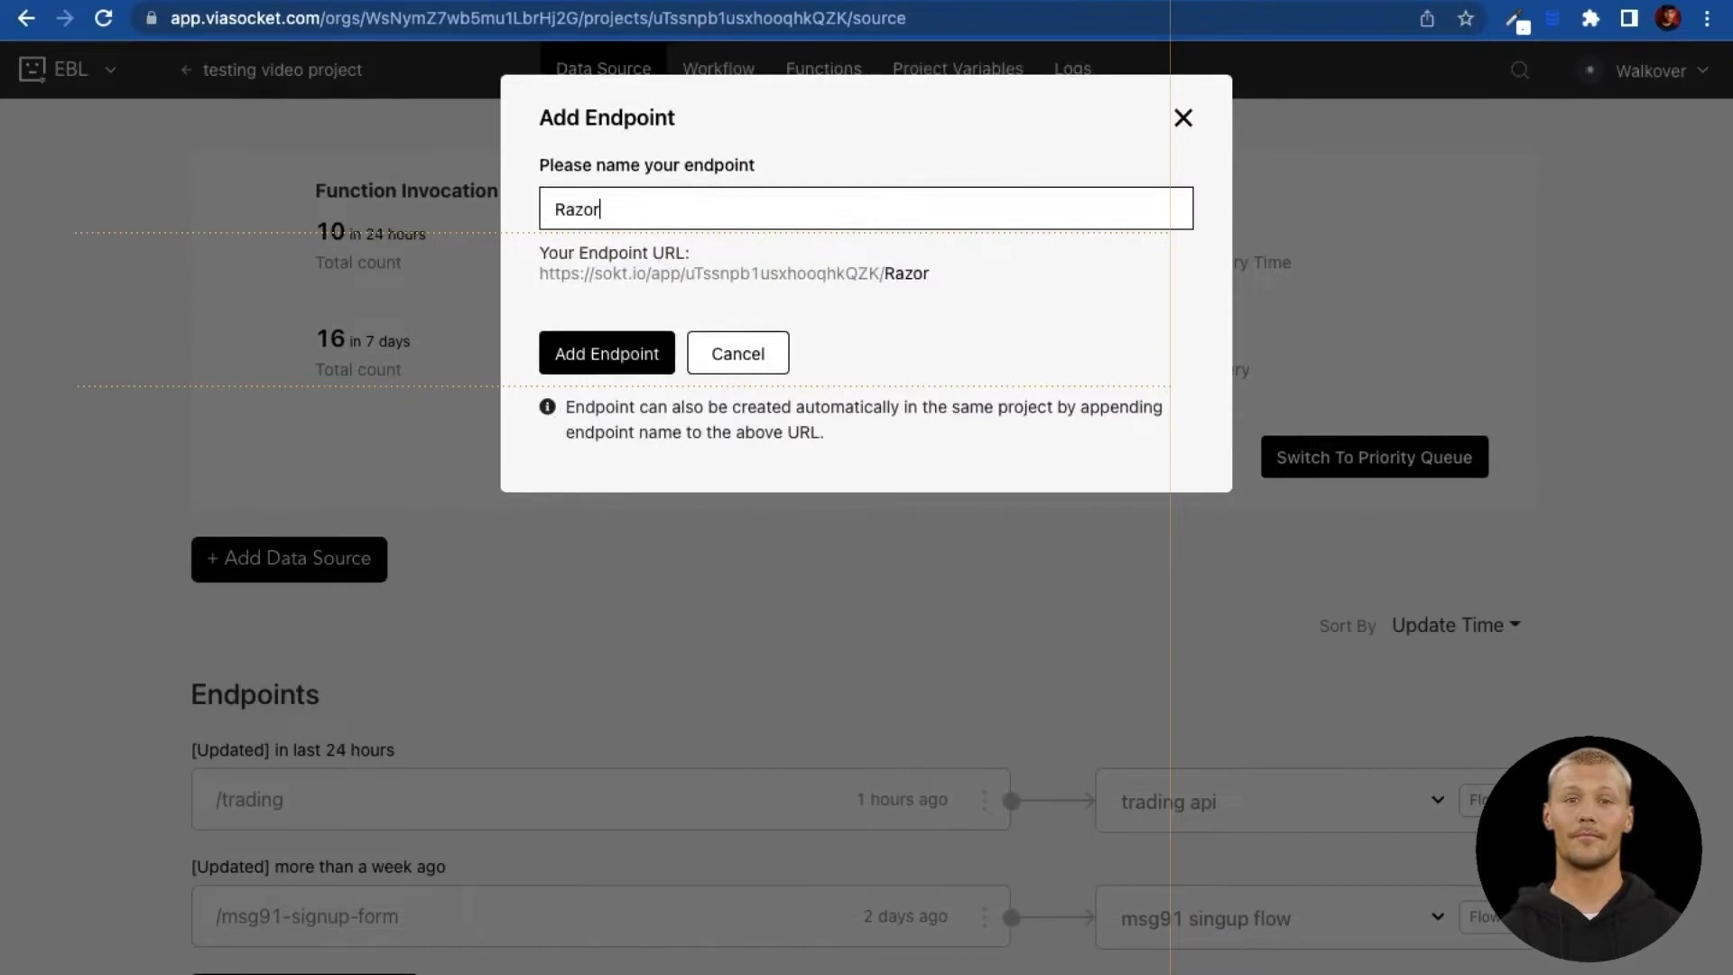
text(pay cature)
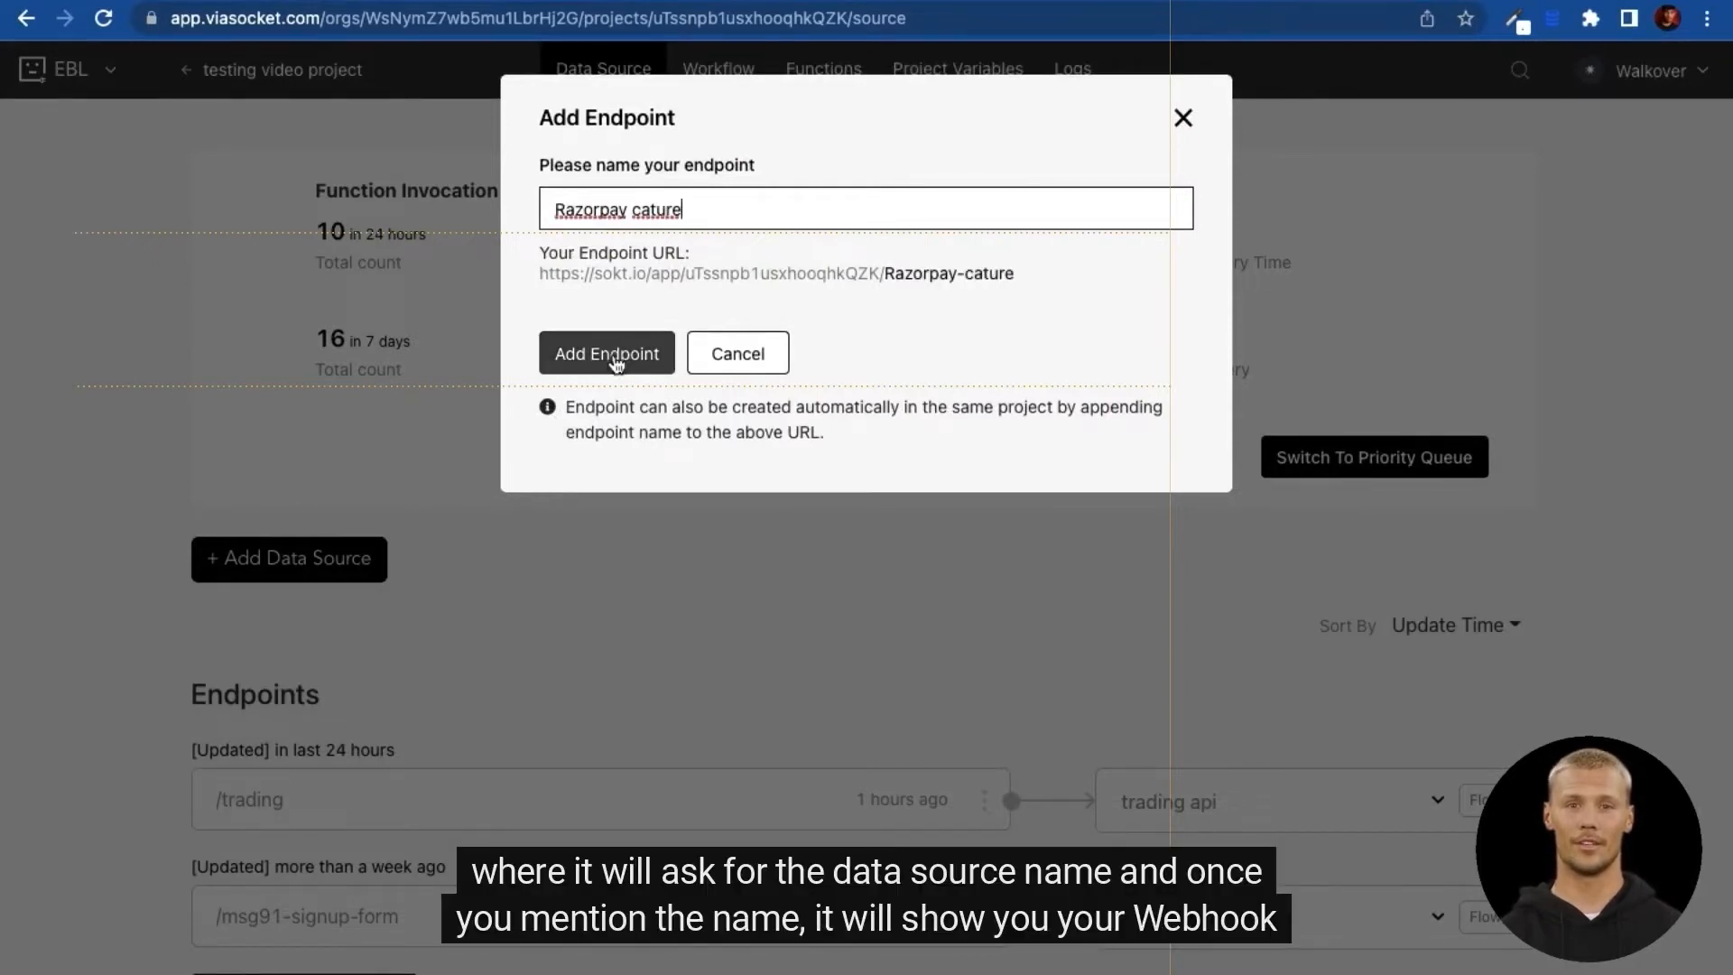
drag(1015, 274, 538, 287)
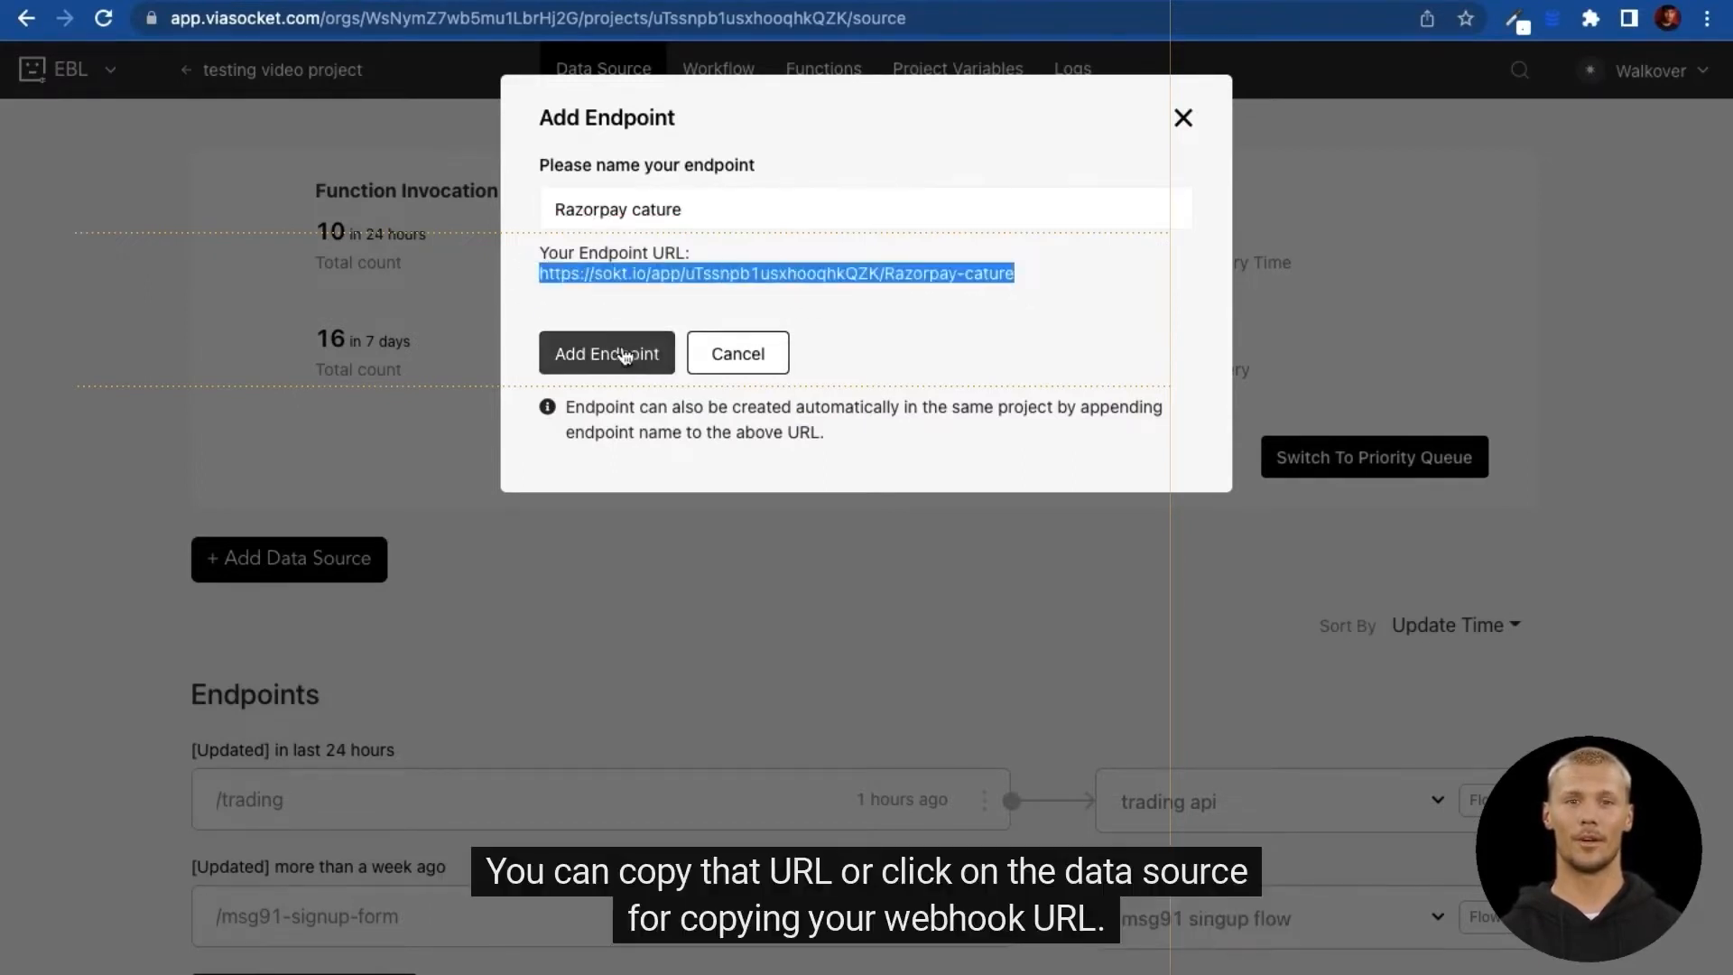
click(586, 354)
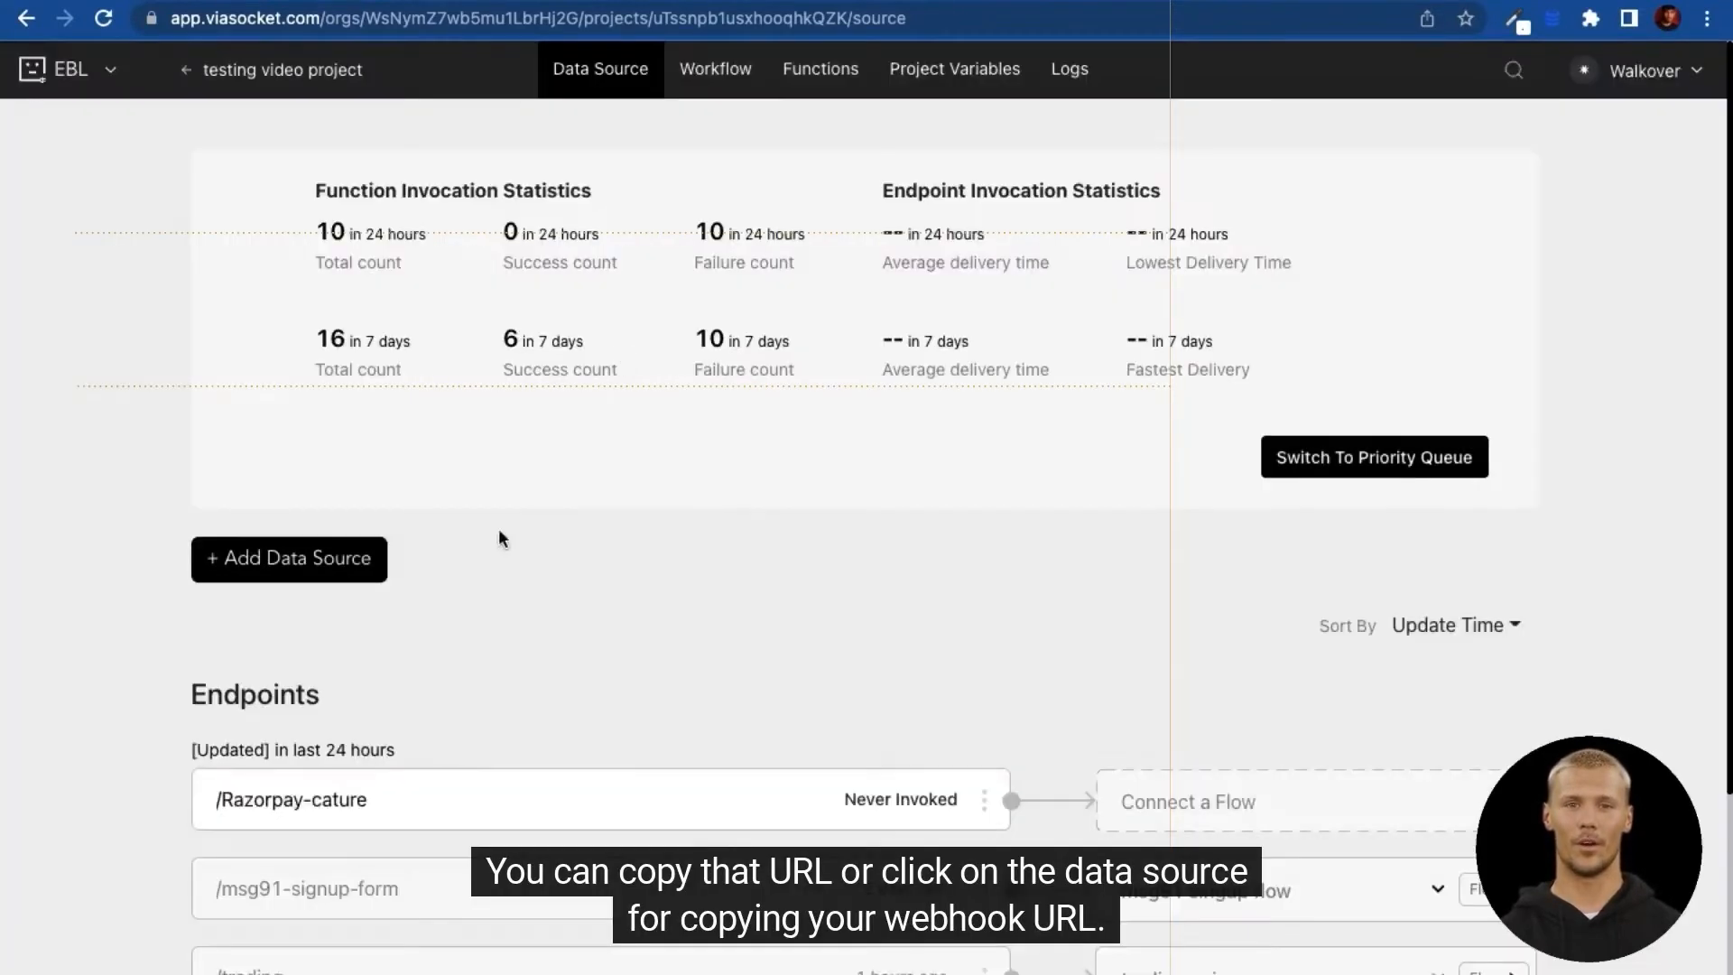
click(271, 810)
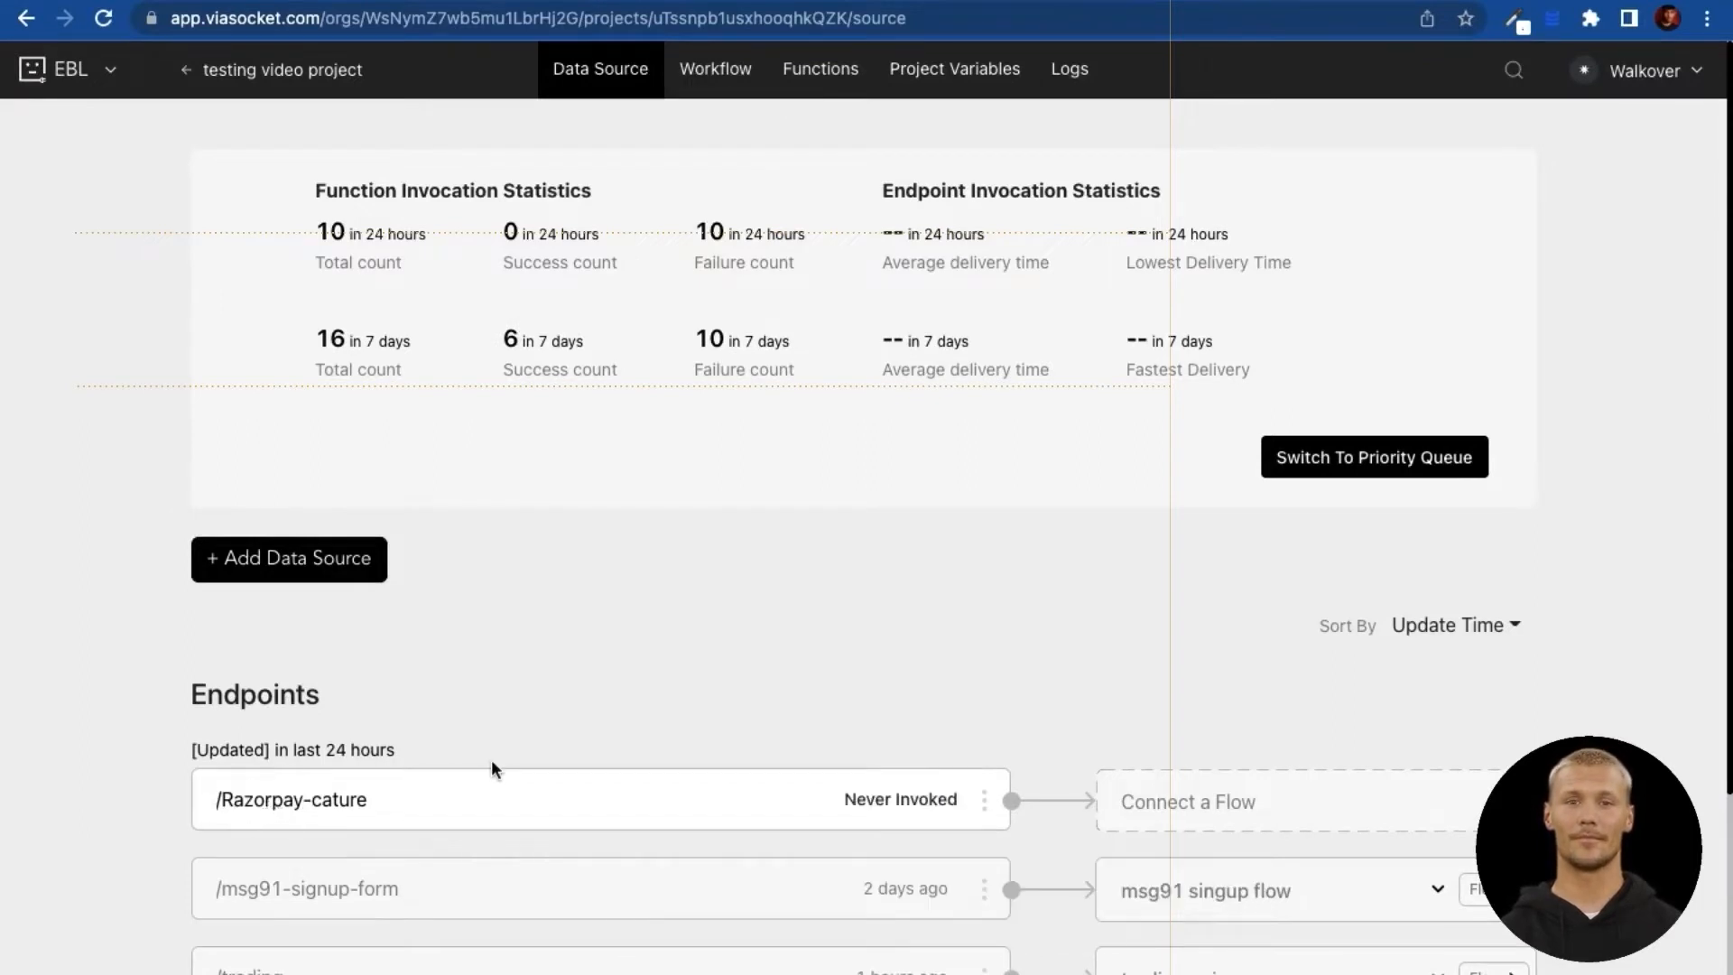
click(1153, 803)
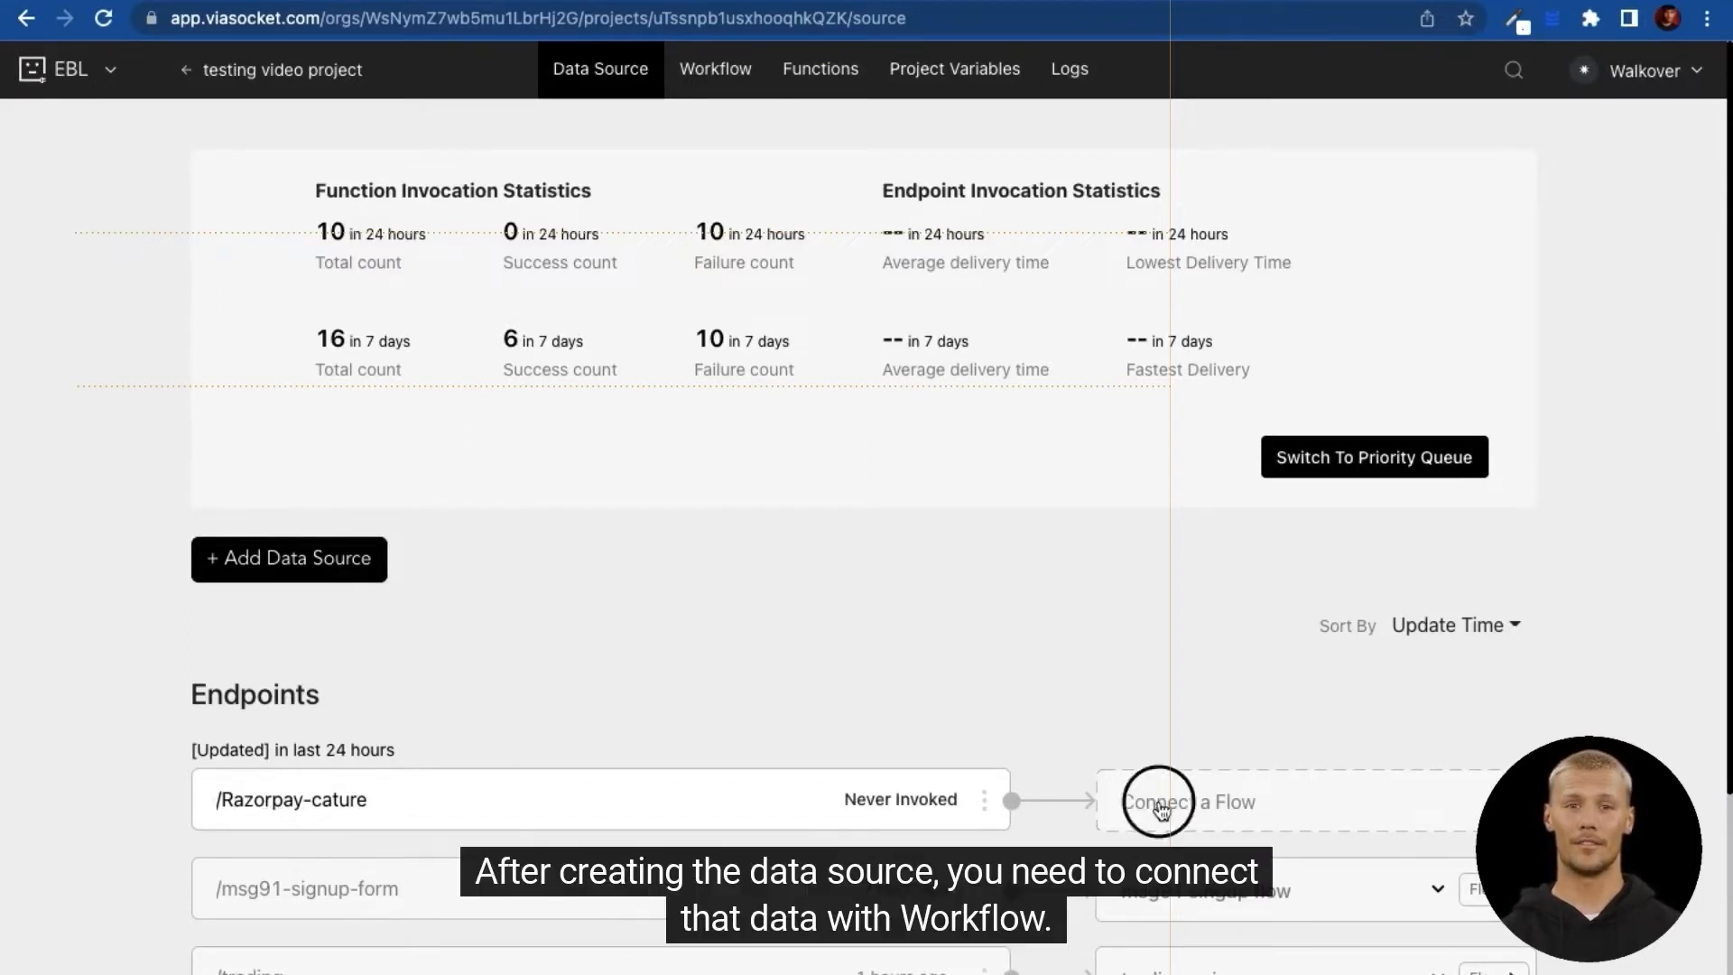
click(1222, 874)
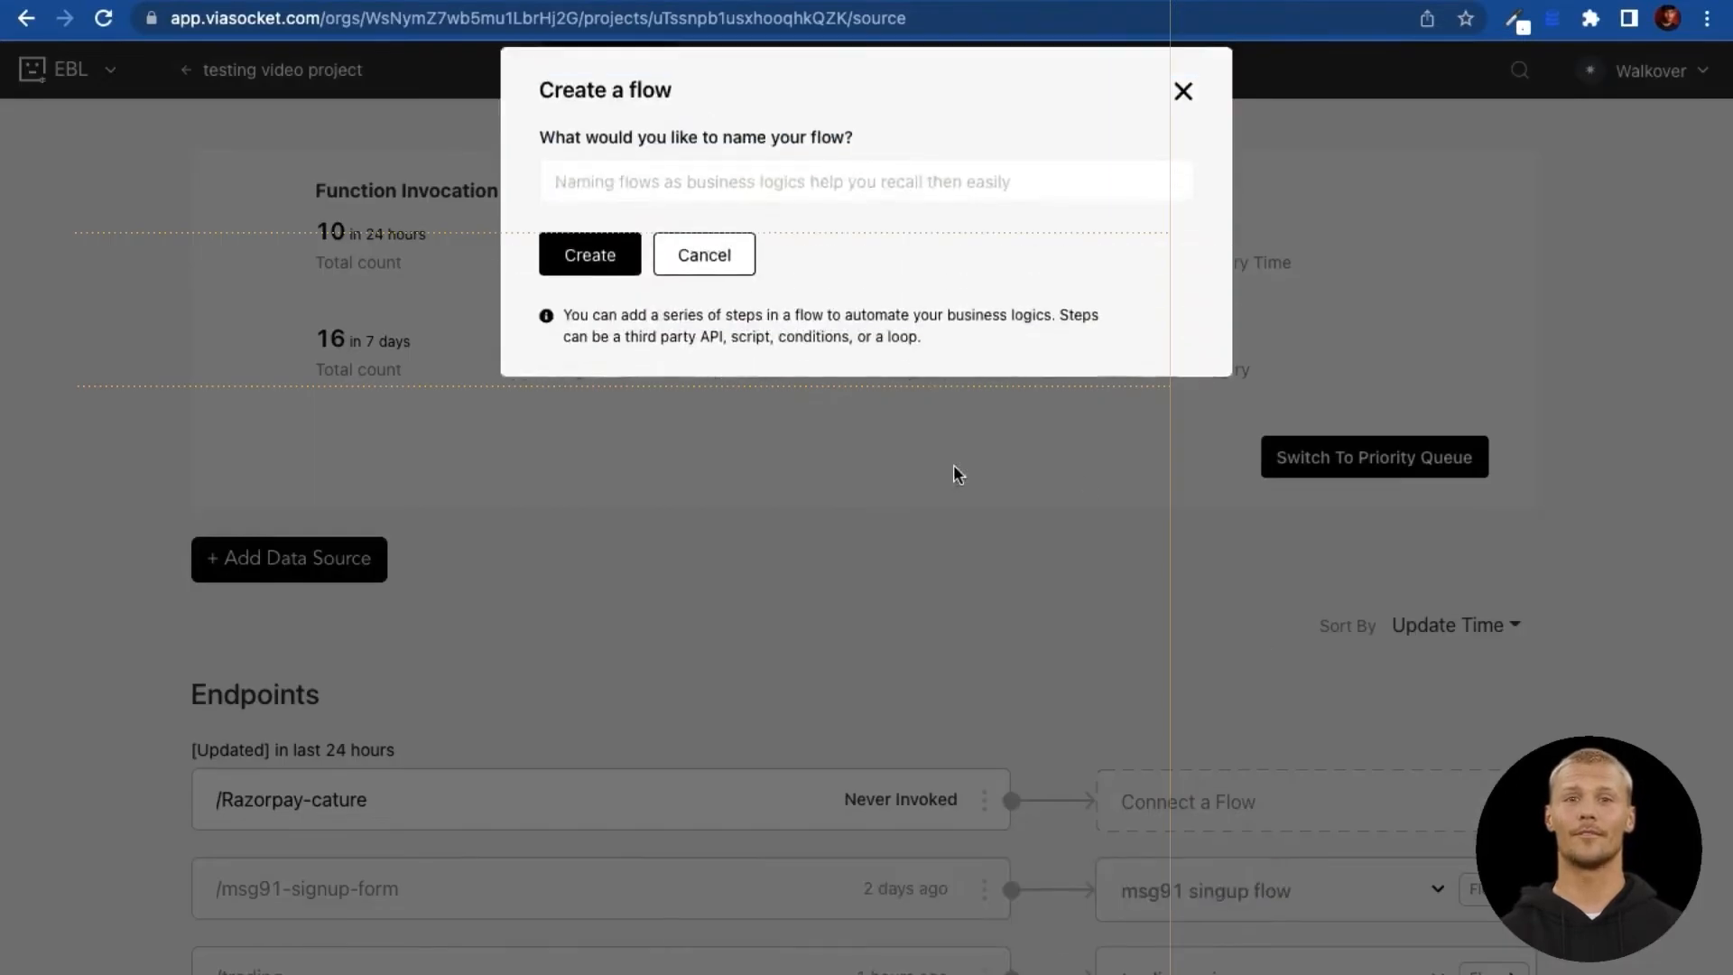
Step: Create a new flow named 'RAazorPay flow'
click(710, 215)
text(RAzor)
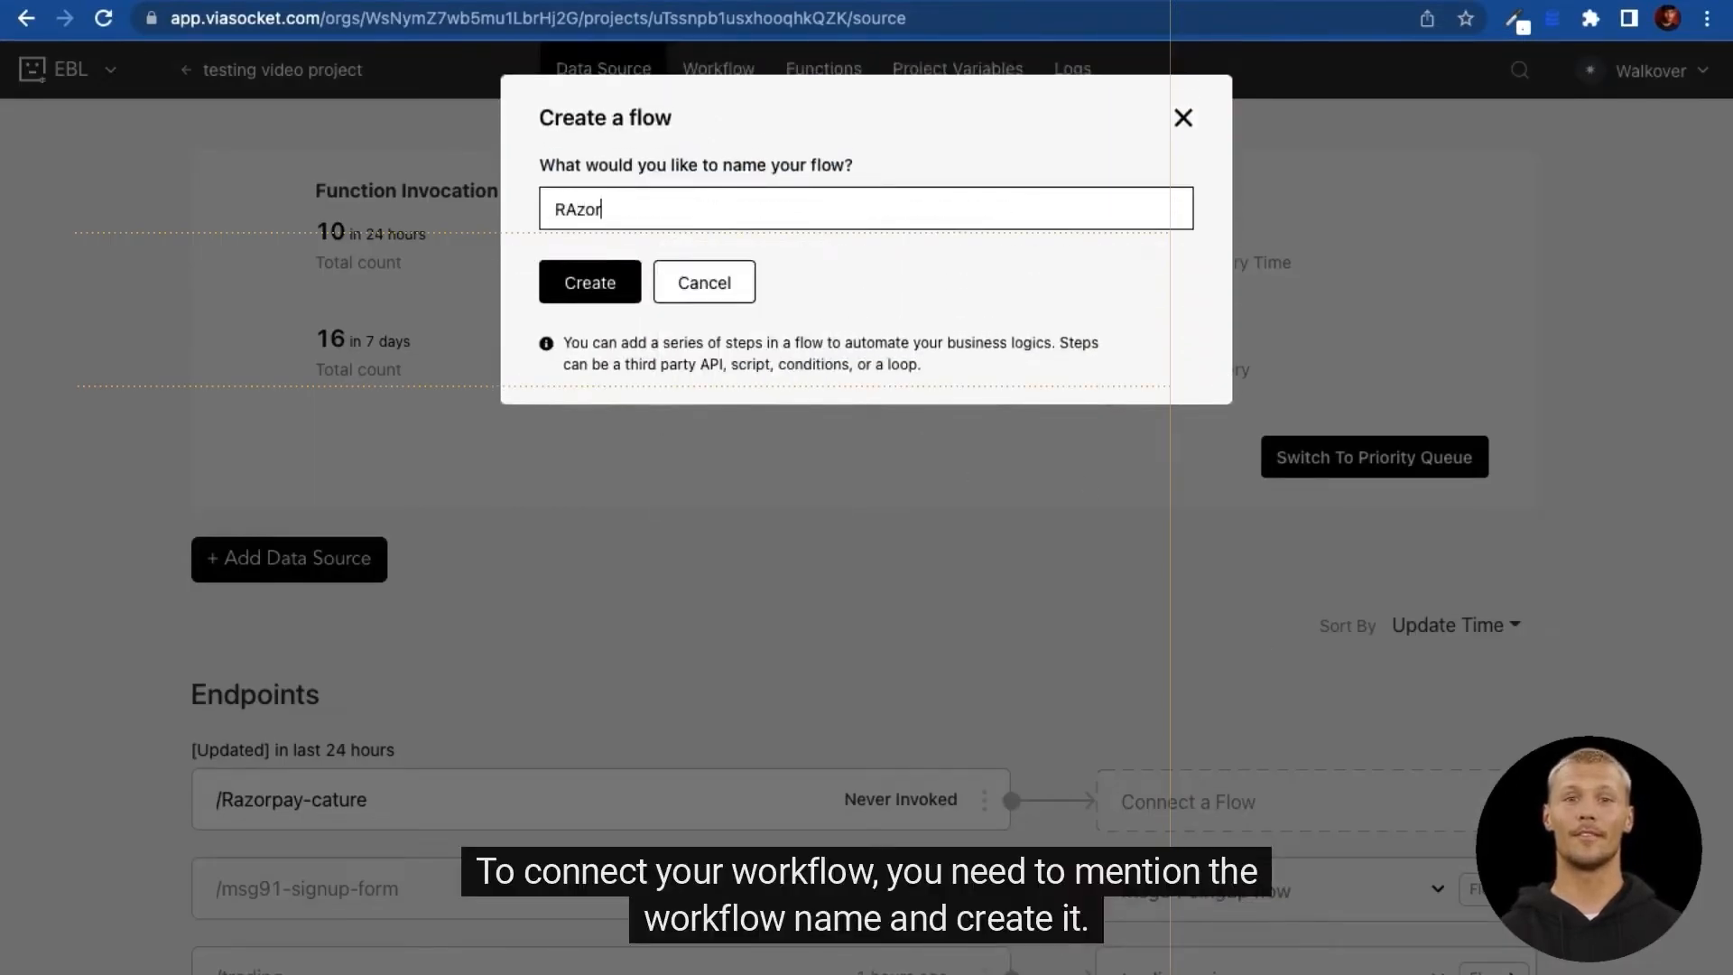
text(azor)
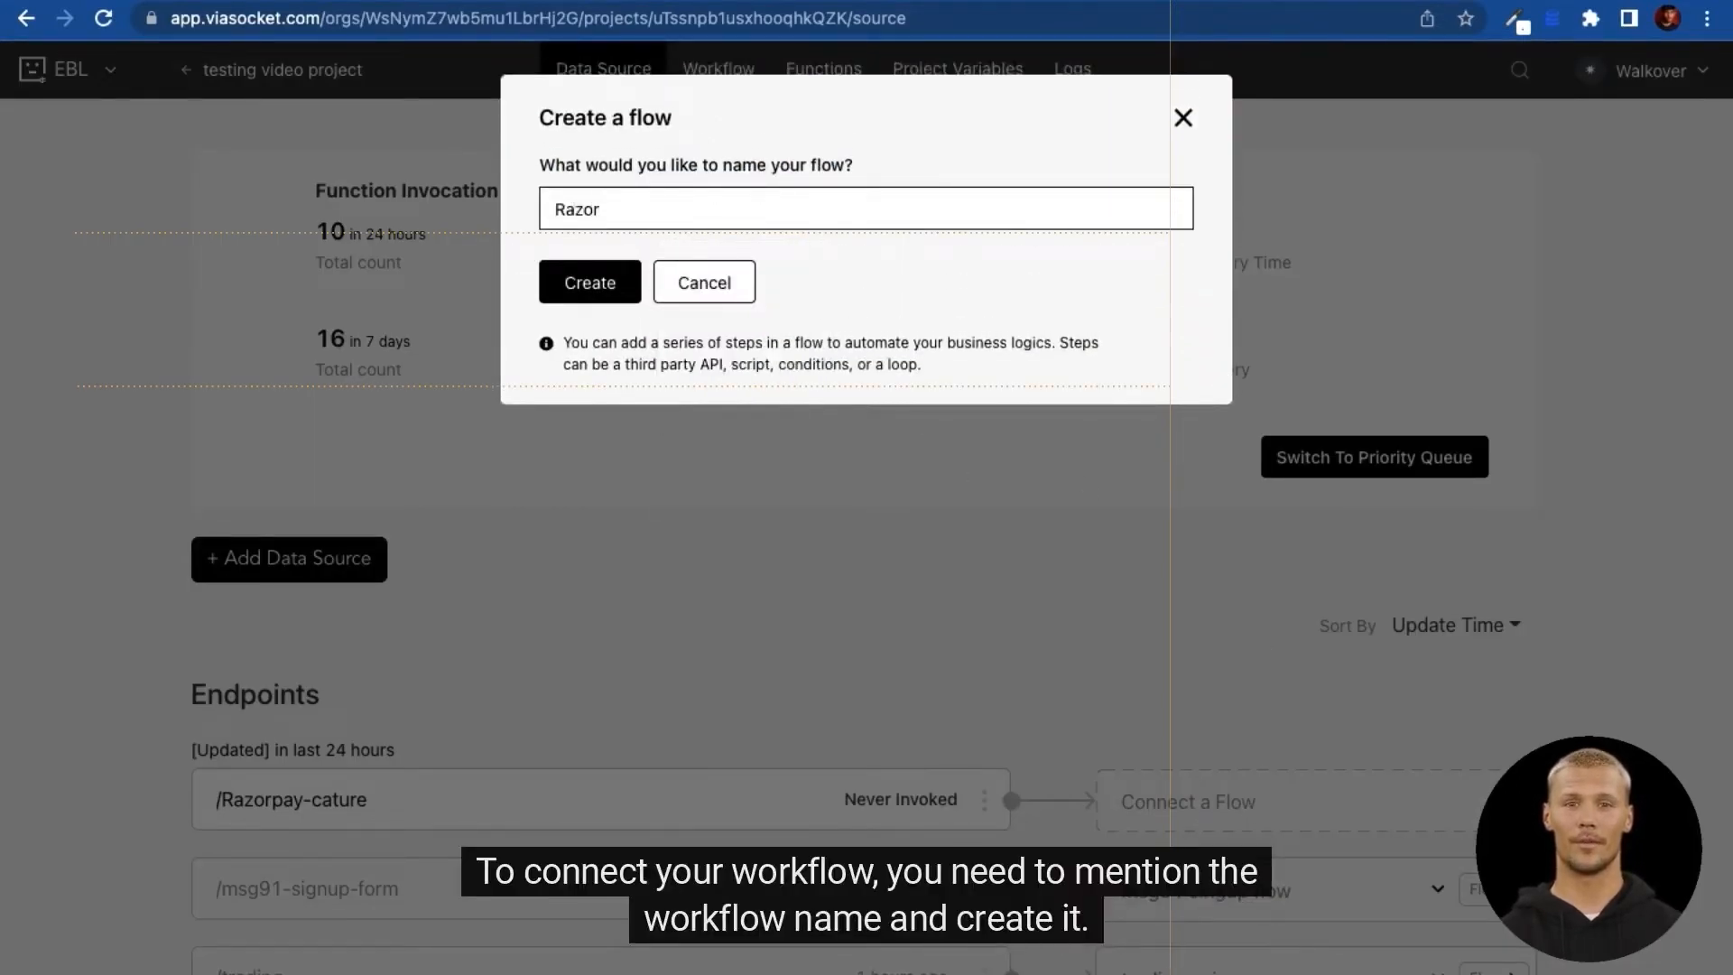
text(Pay)
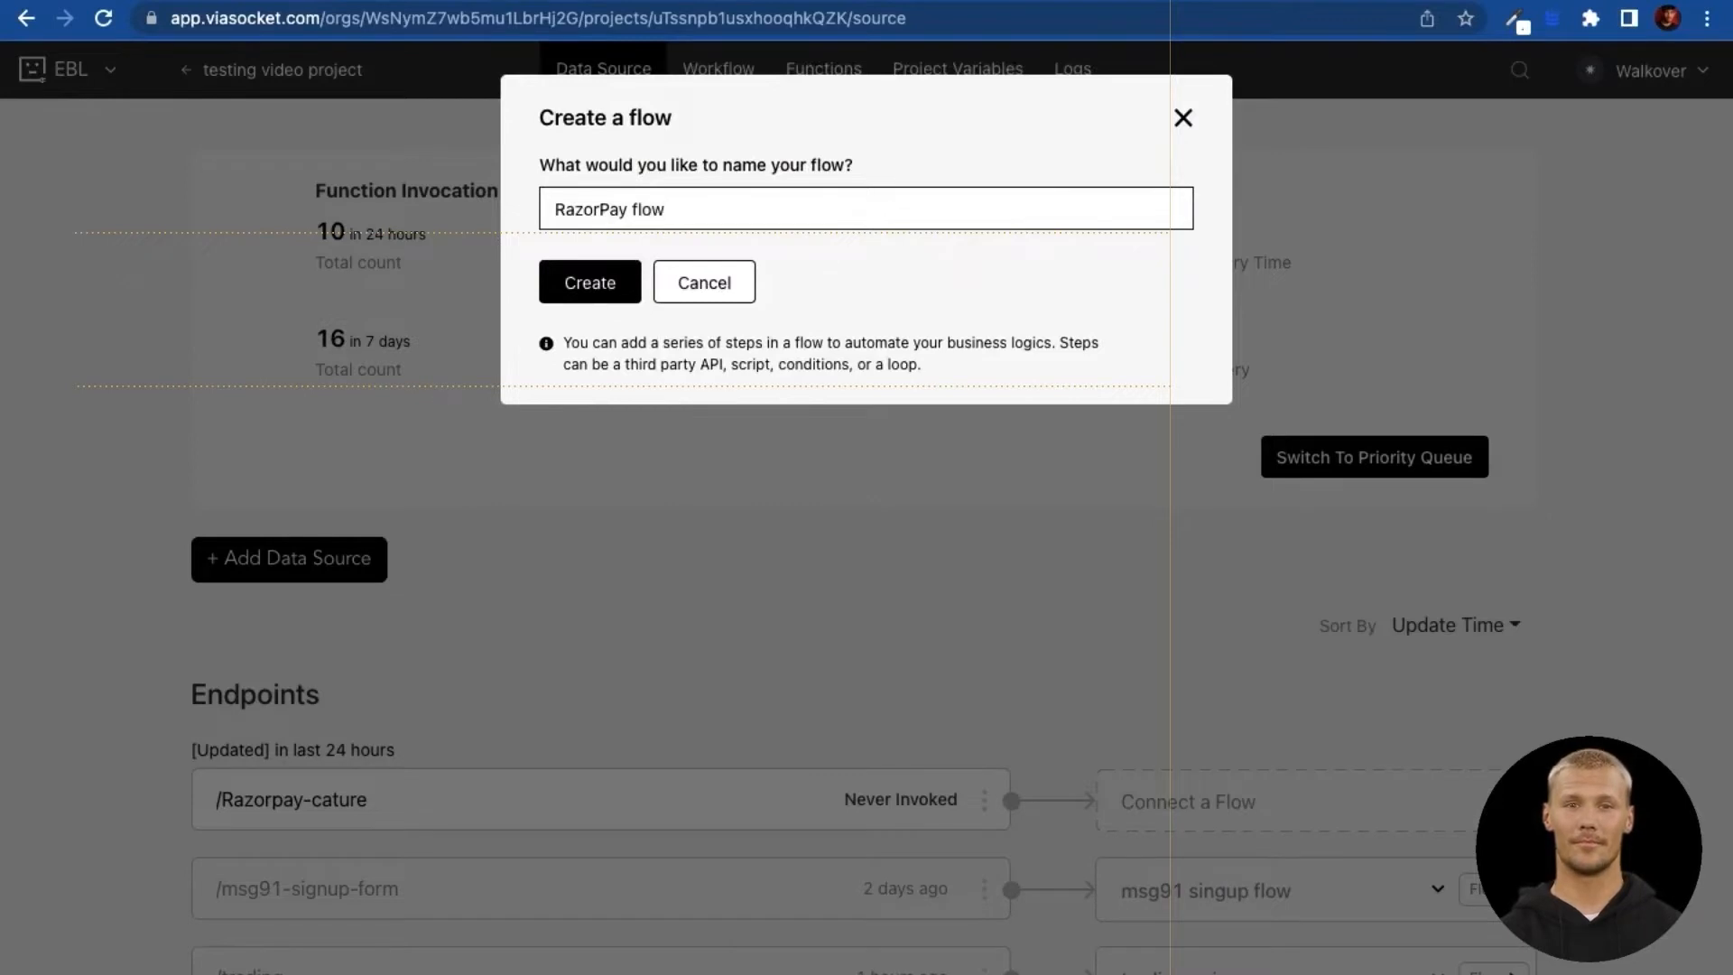
text( flow)
click(592, 281)
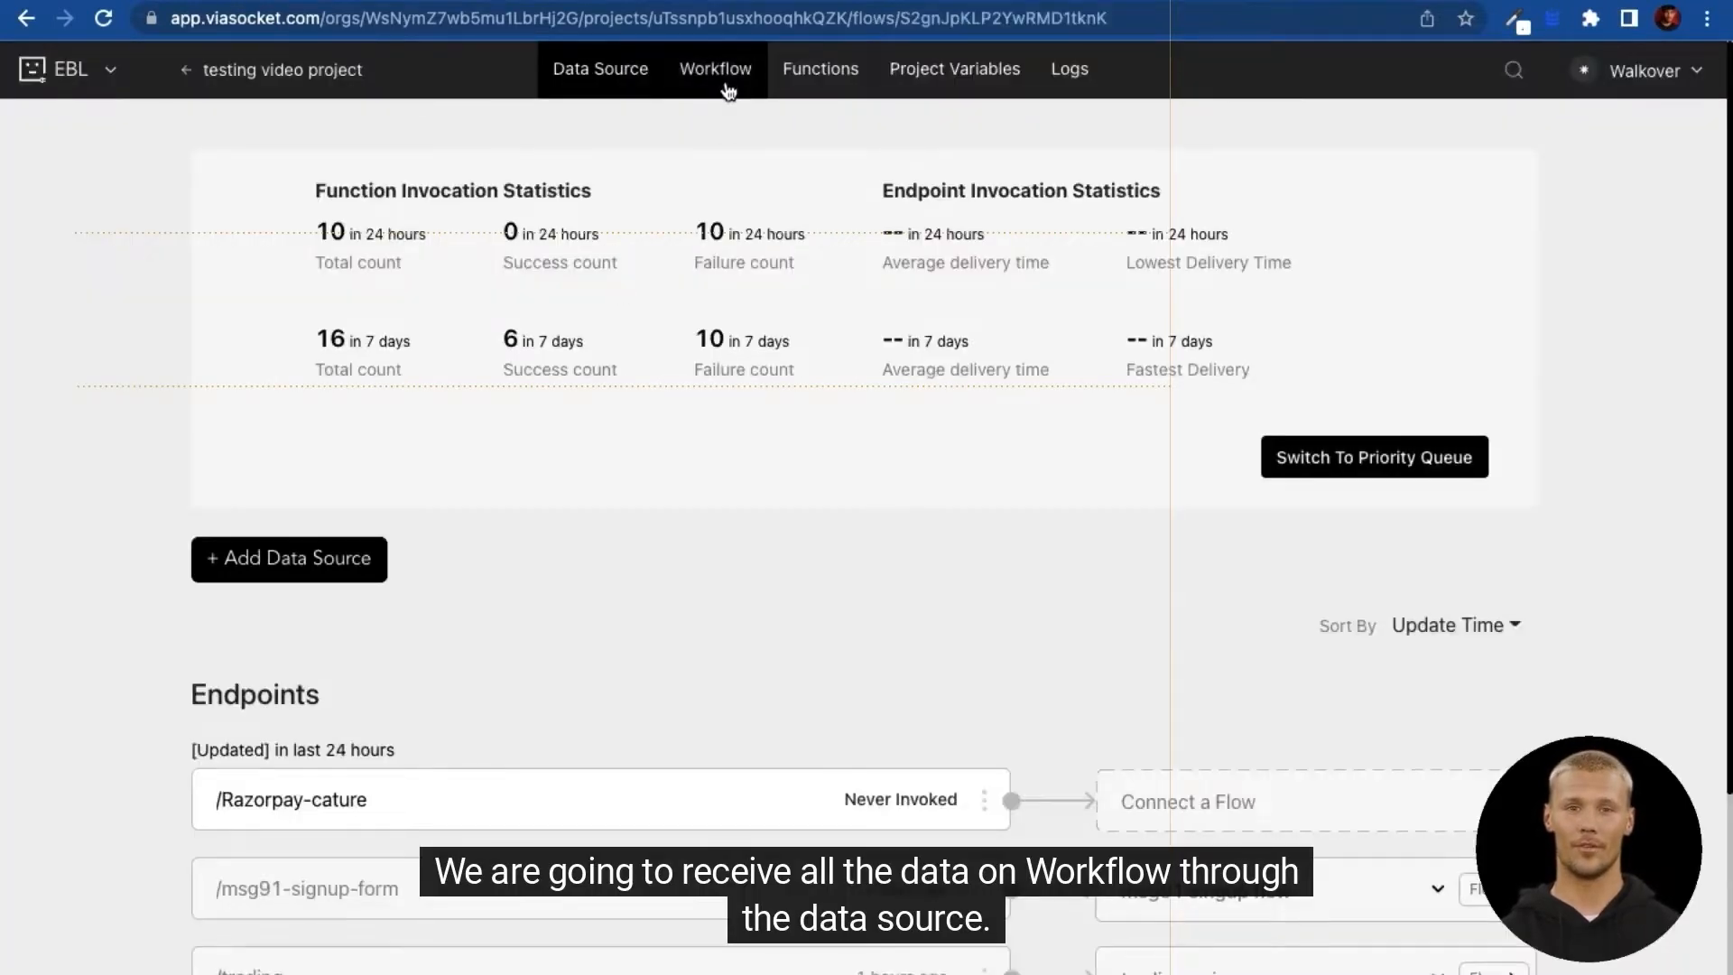
Step: Check the empty workflow, then copy the /Razorpay-cature endpoint's webhook URL again
click(728, 91)
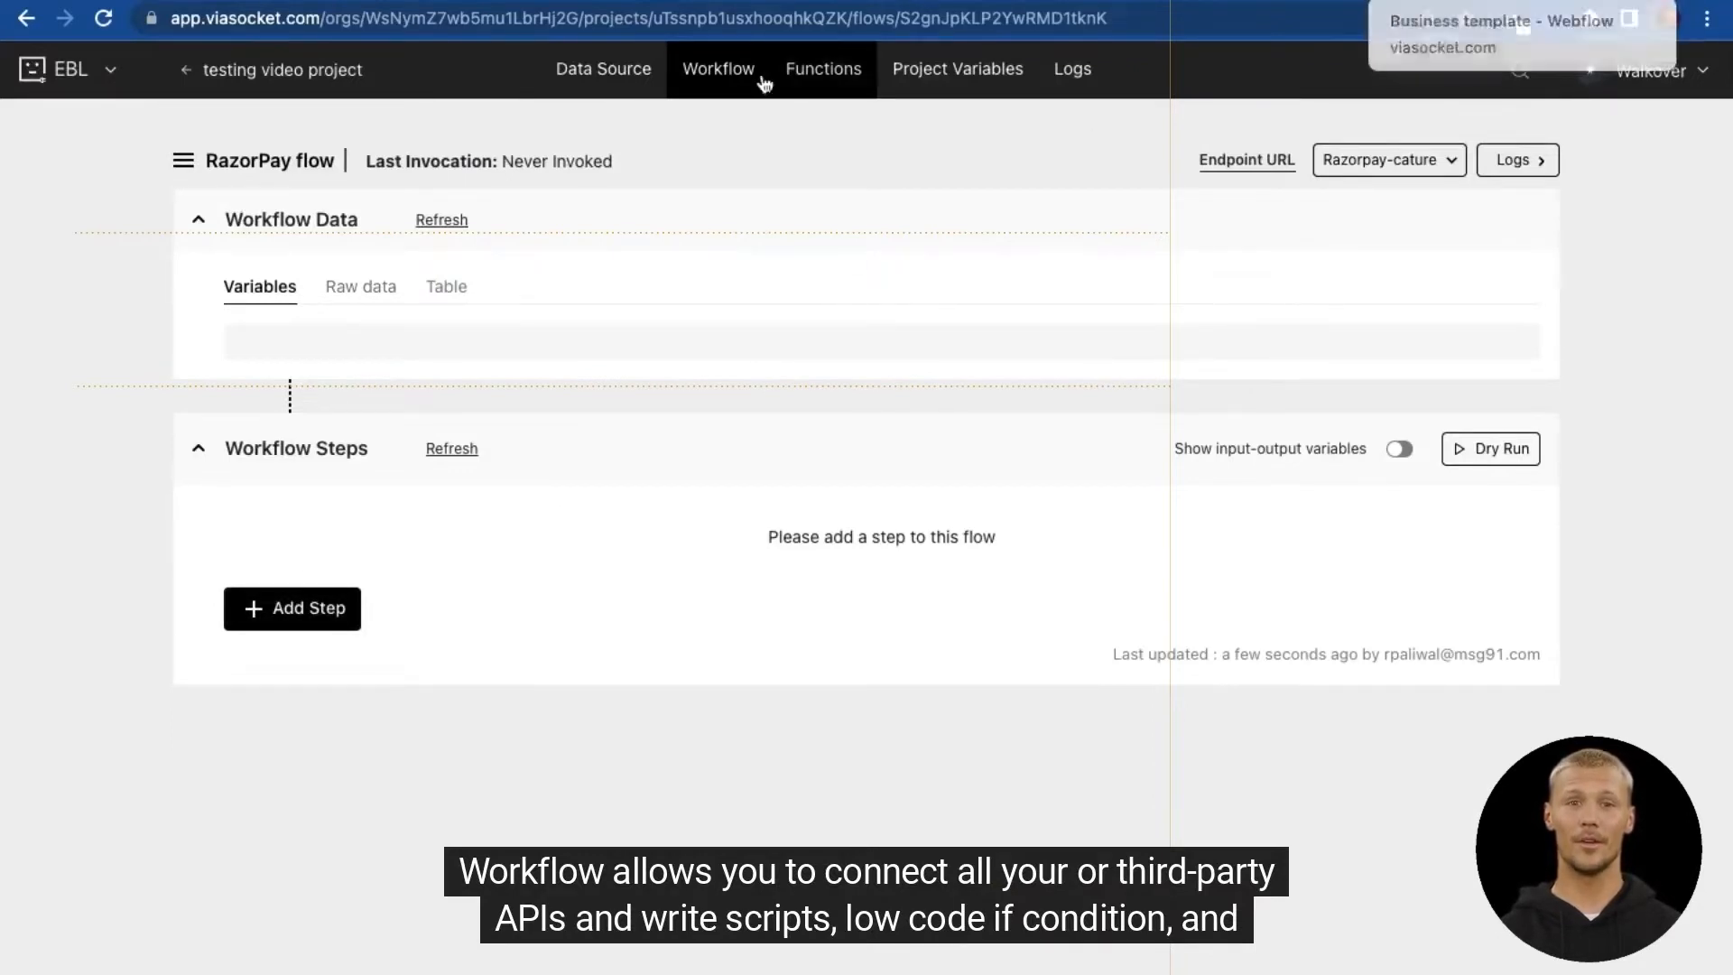
click(616, 77)
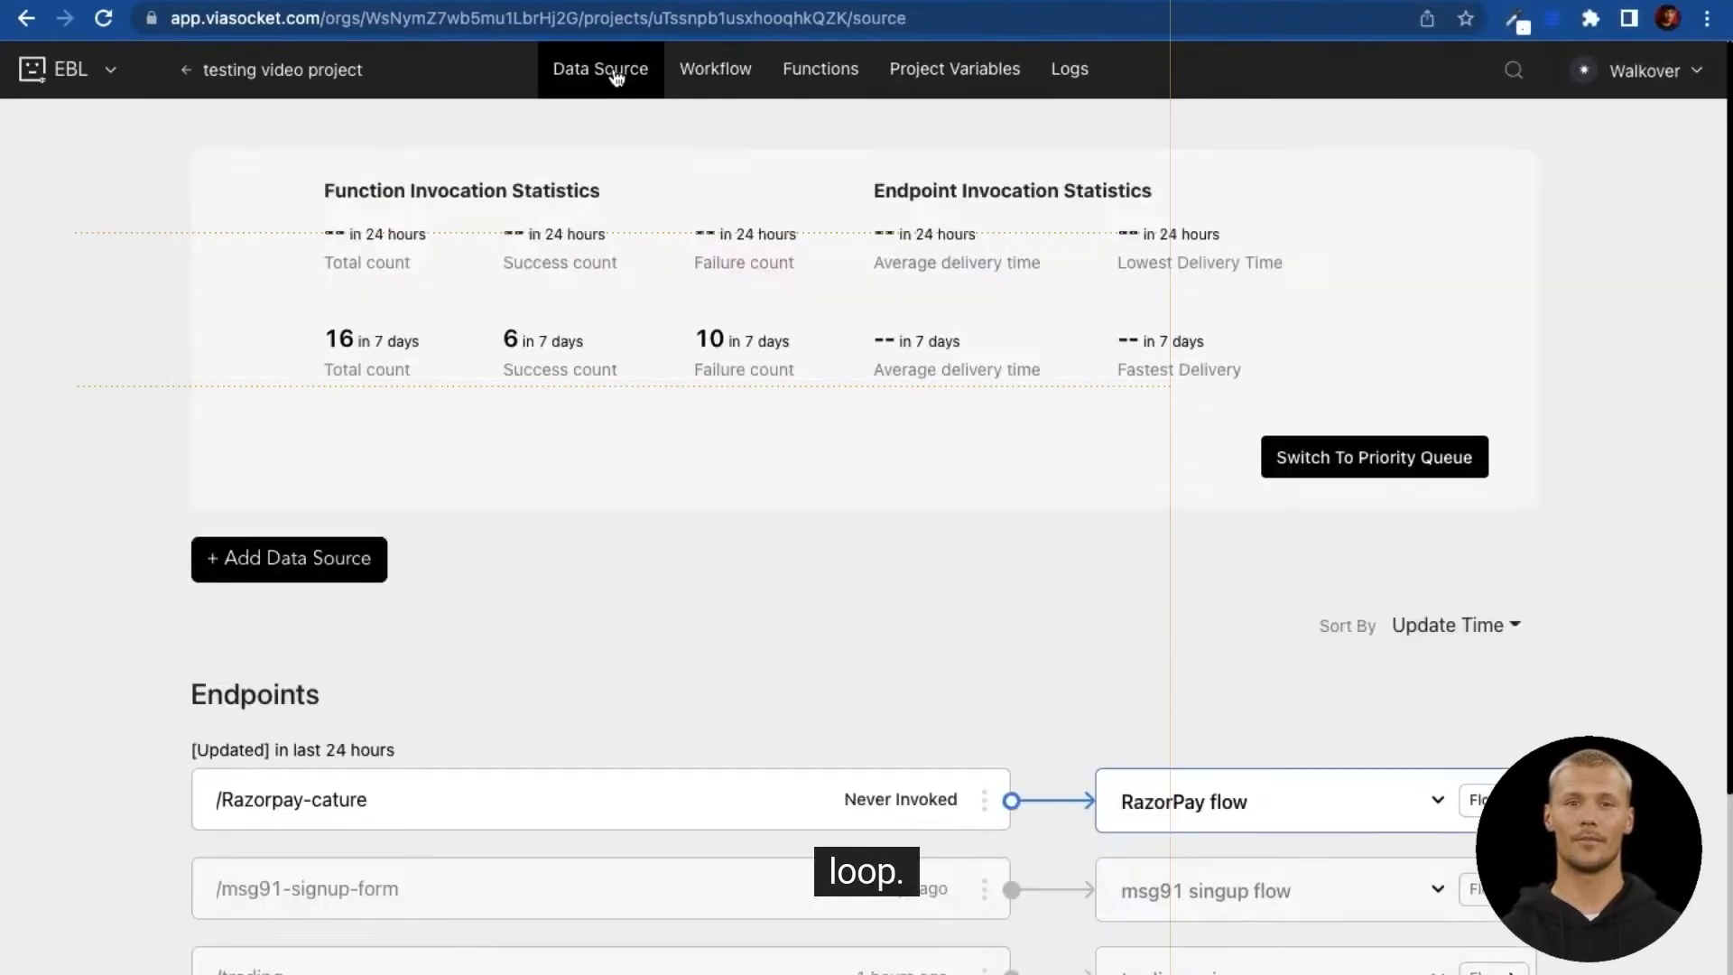
click(294, 802)
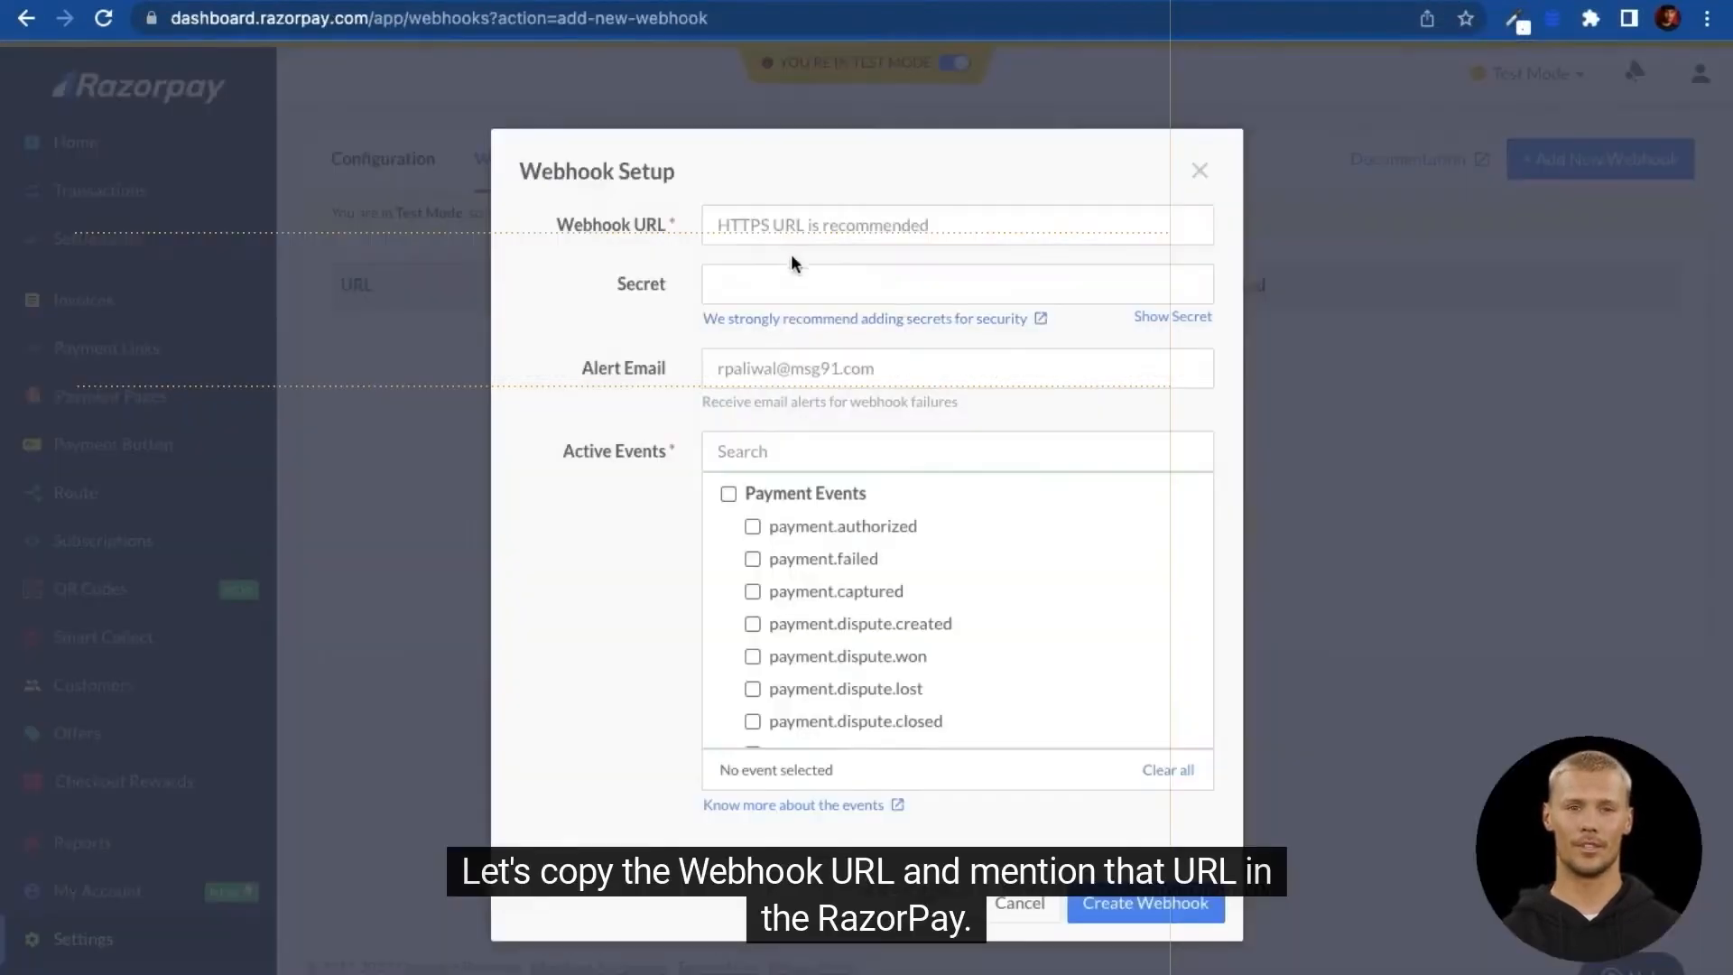
Step: Paste the sokt.io endpoint URL as the webhook URL and enter the webhook secret
click(785, 236)
key(ctrl+v)
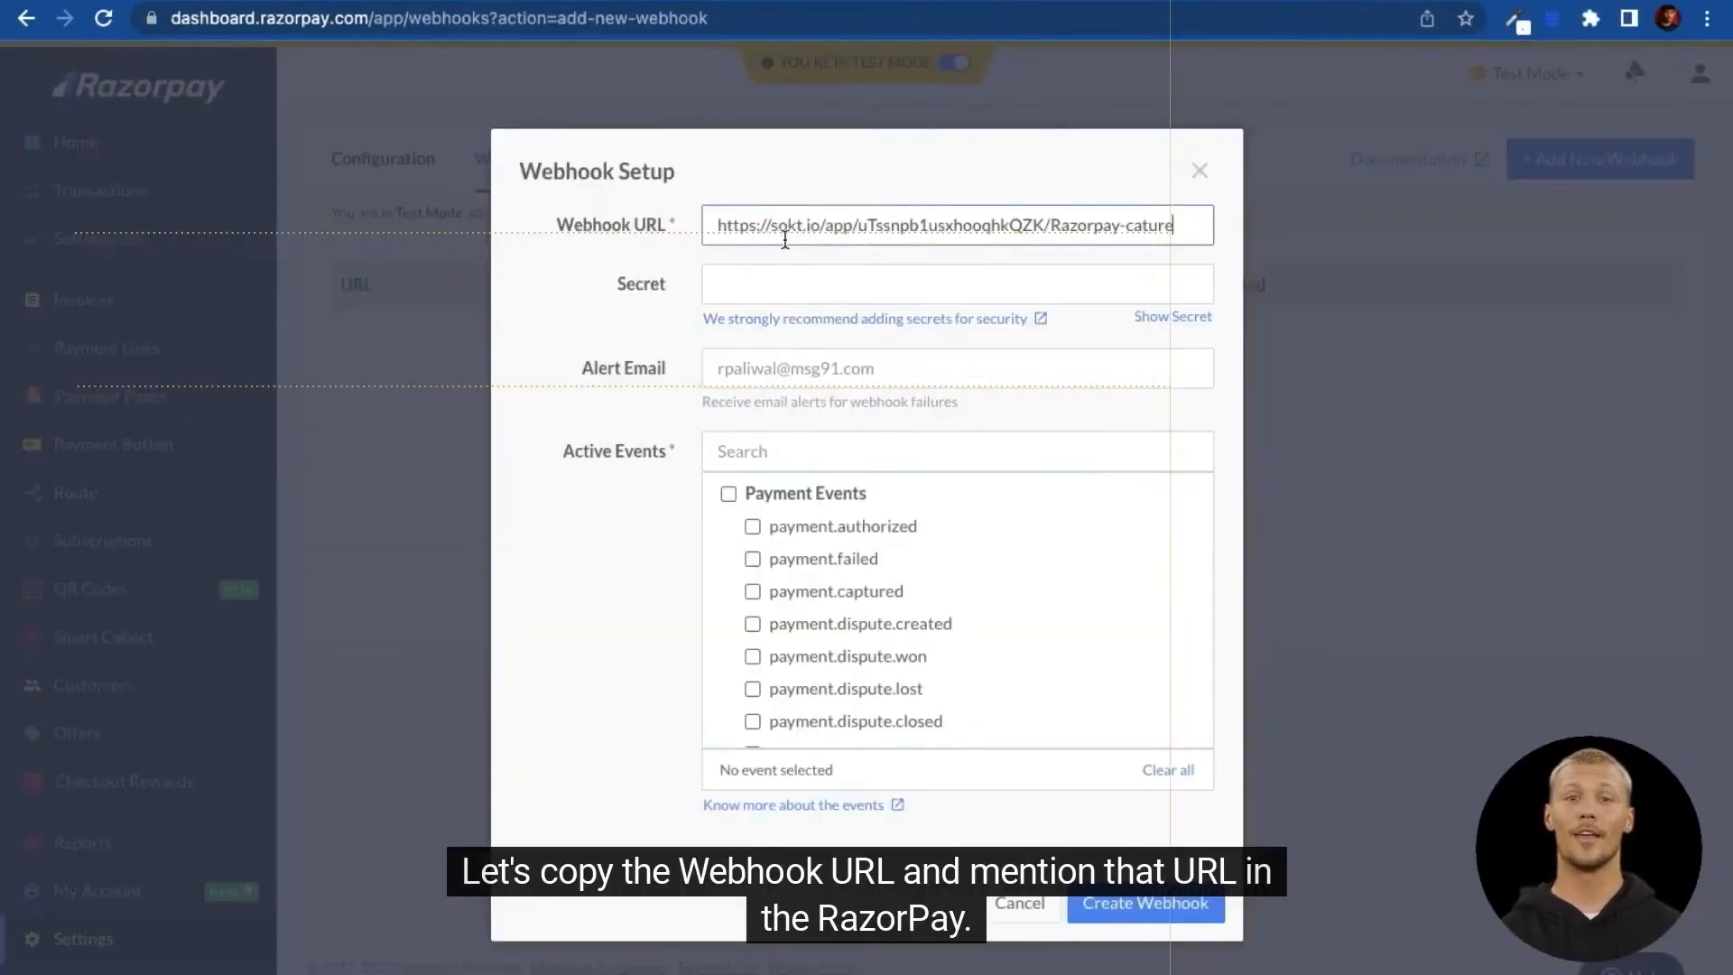
click(819, 293)
text(12)
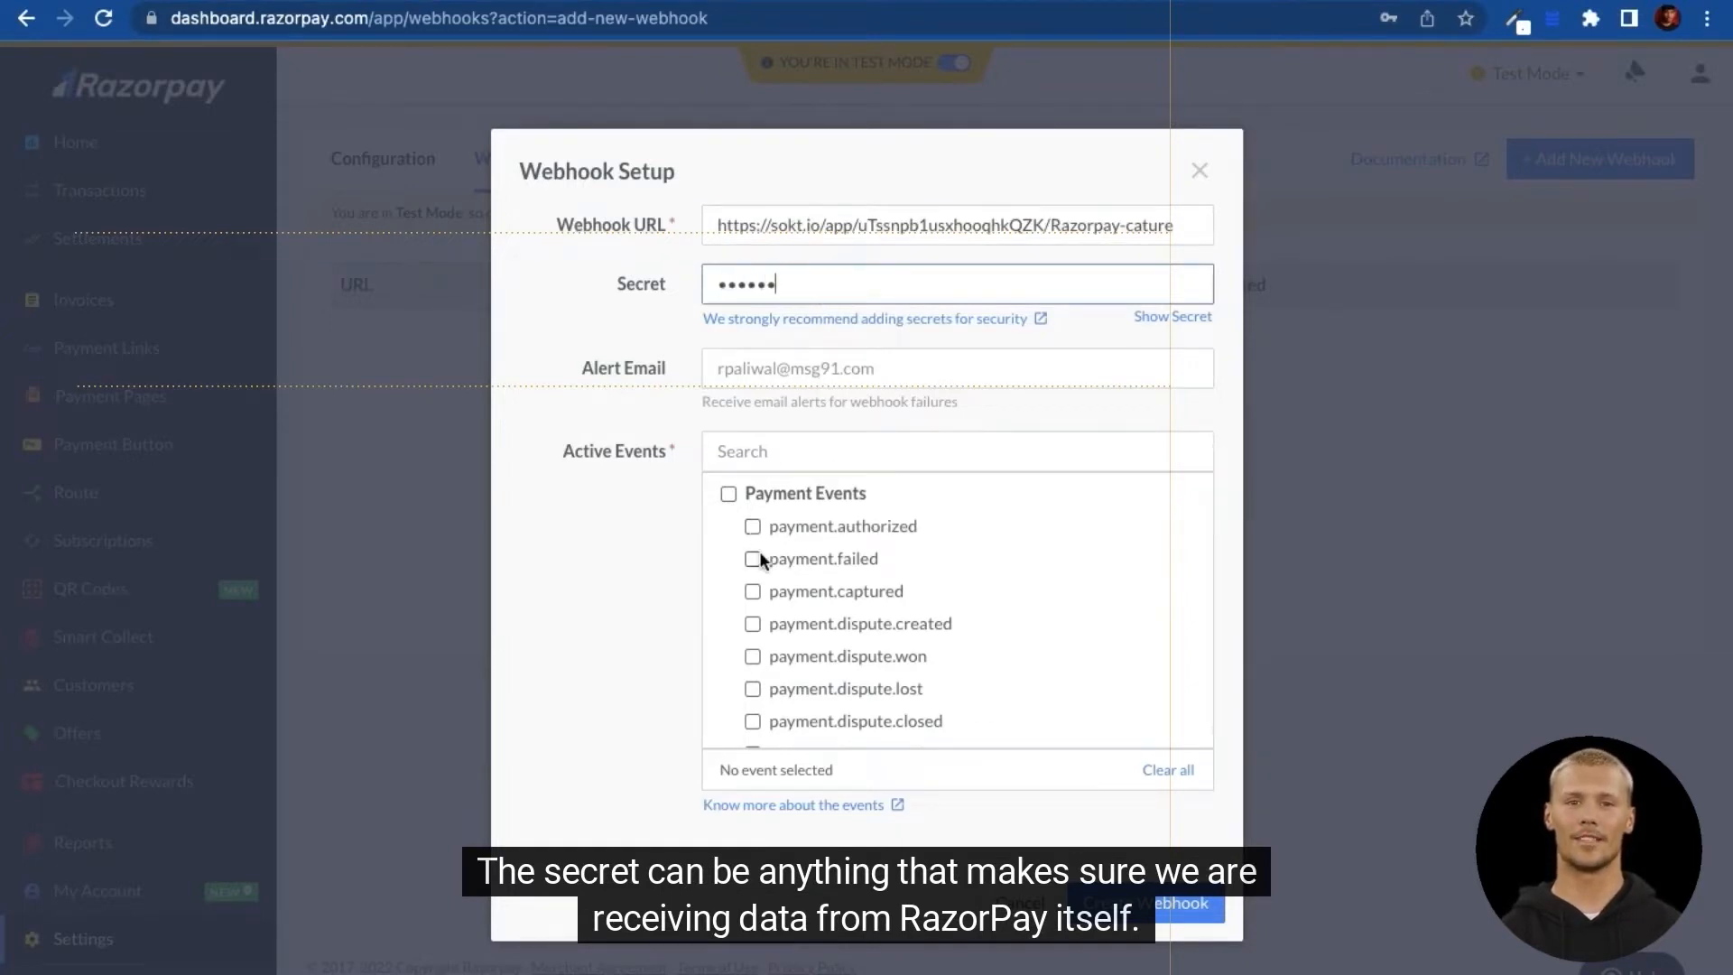
Step: Subscribe to the payment.authorized, payment.failed and payment.captured events
scroll(760, 554, down, 1)
scroll(760, 554, up, 1)
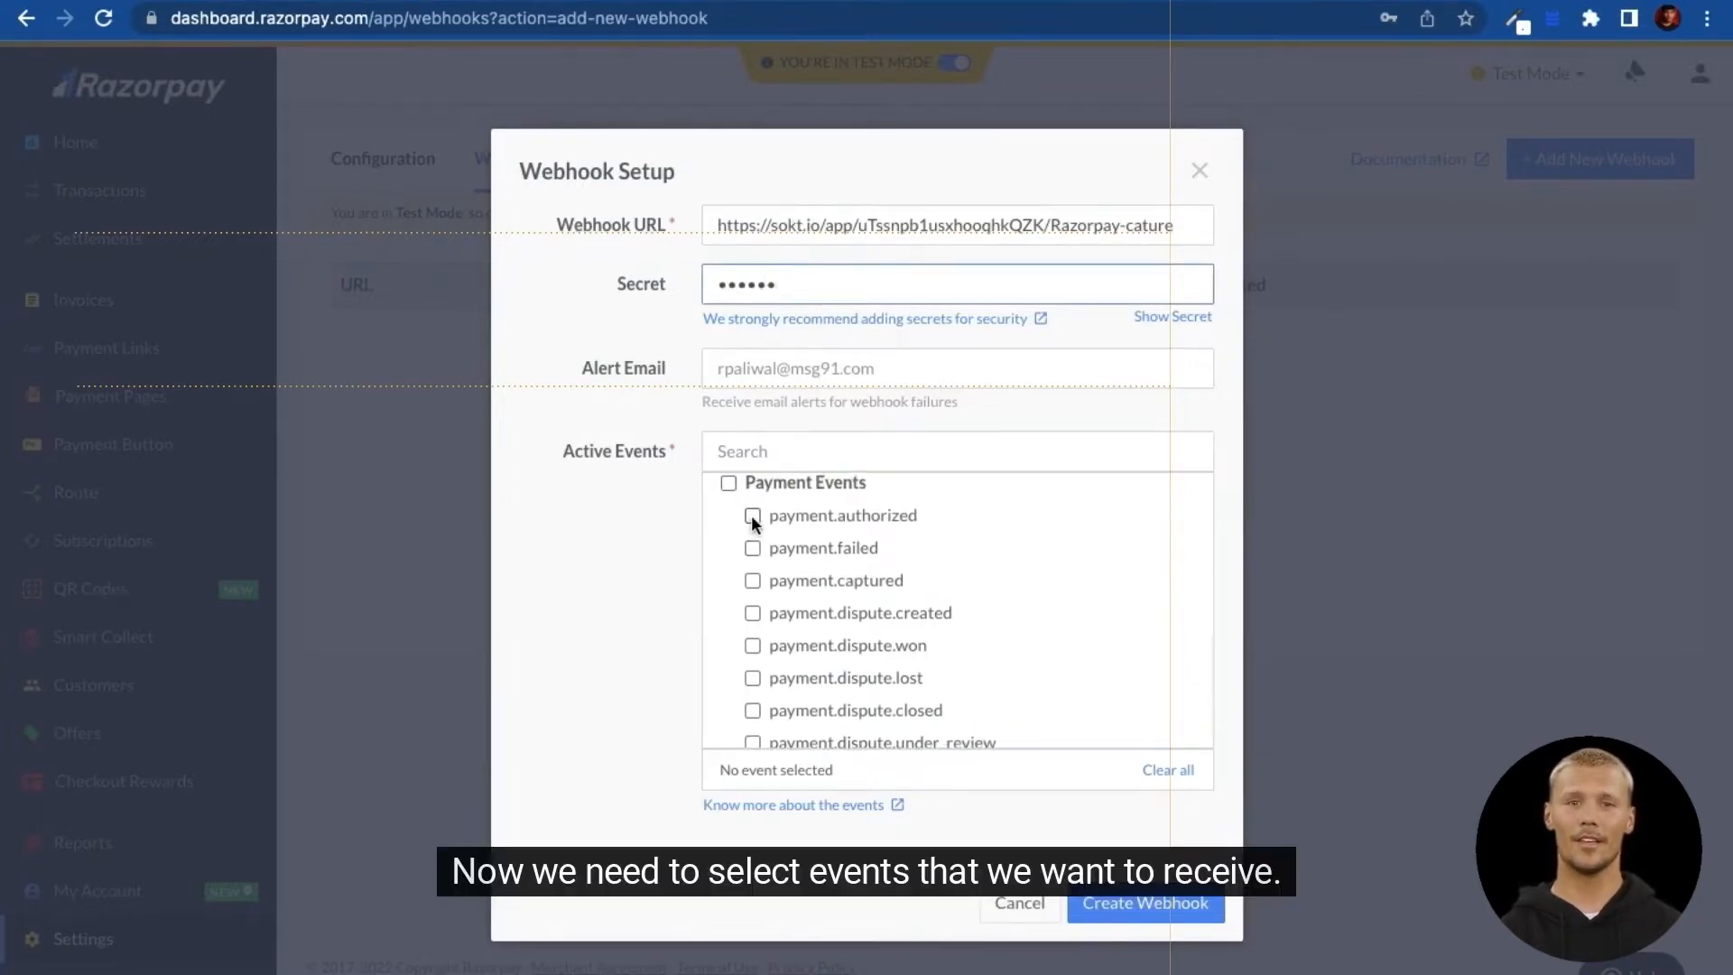
click(752, 516)
click(752, 548)
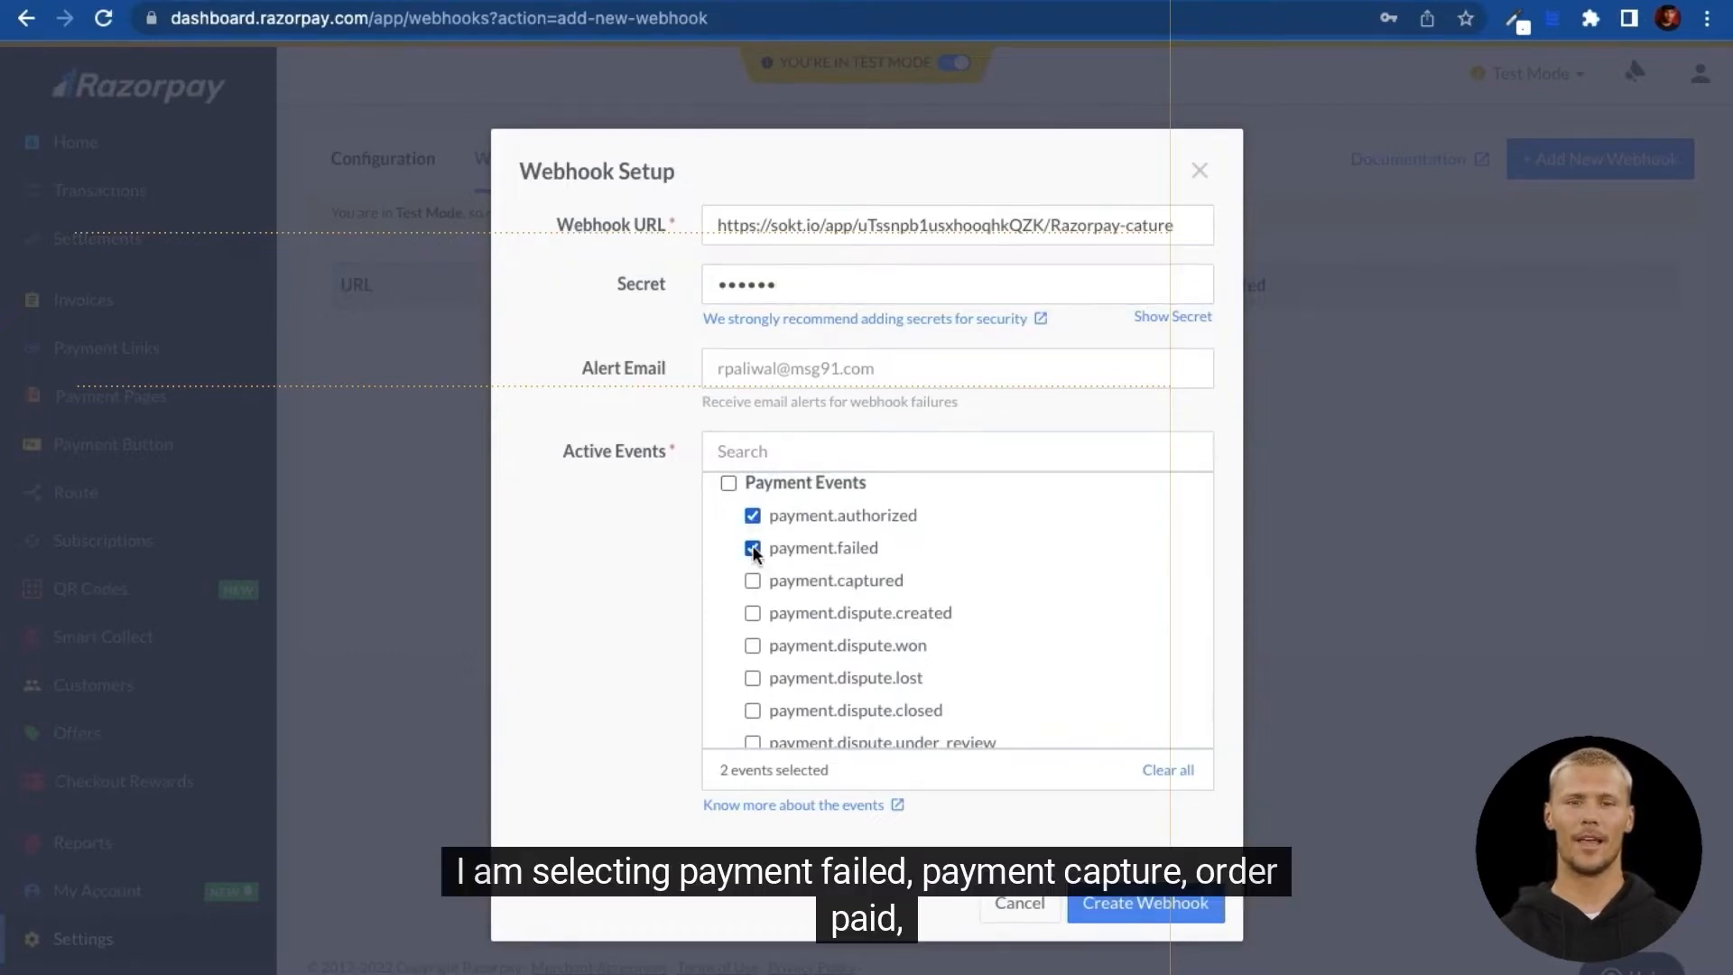
click(753, 580)
Step: Add Order Events, all Invoice Events and refund.created, then create the webhook
scroll(756, 632, down, 5)
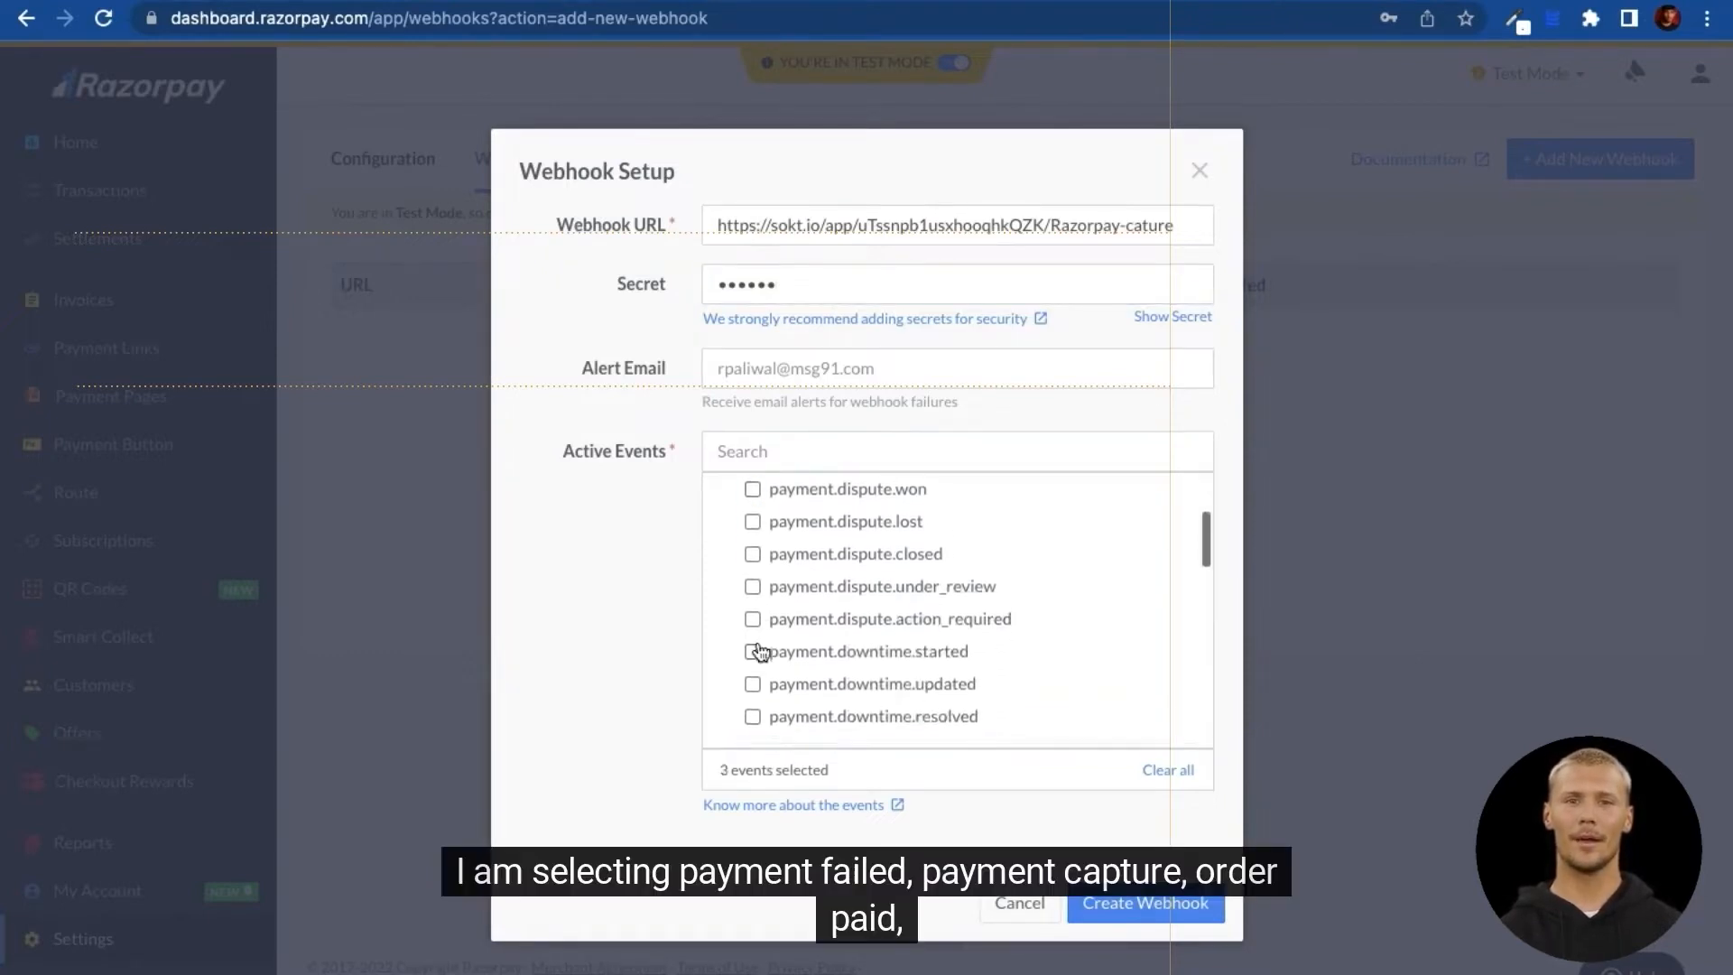
scroll(757, 641, down, 1)
click(728, 515)
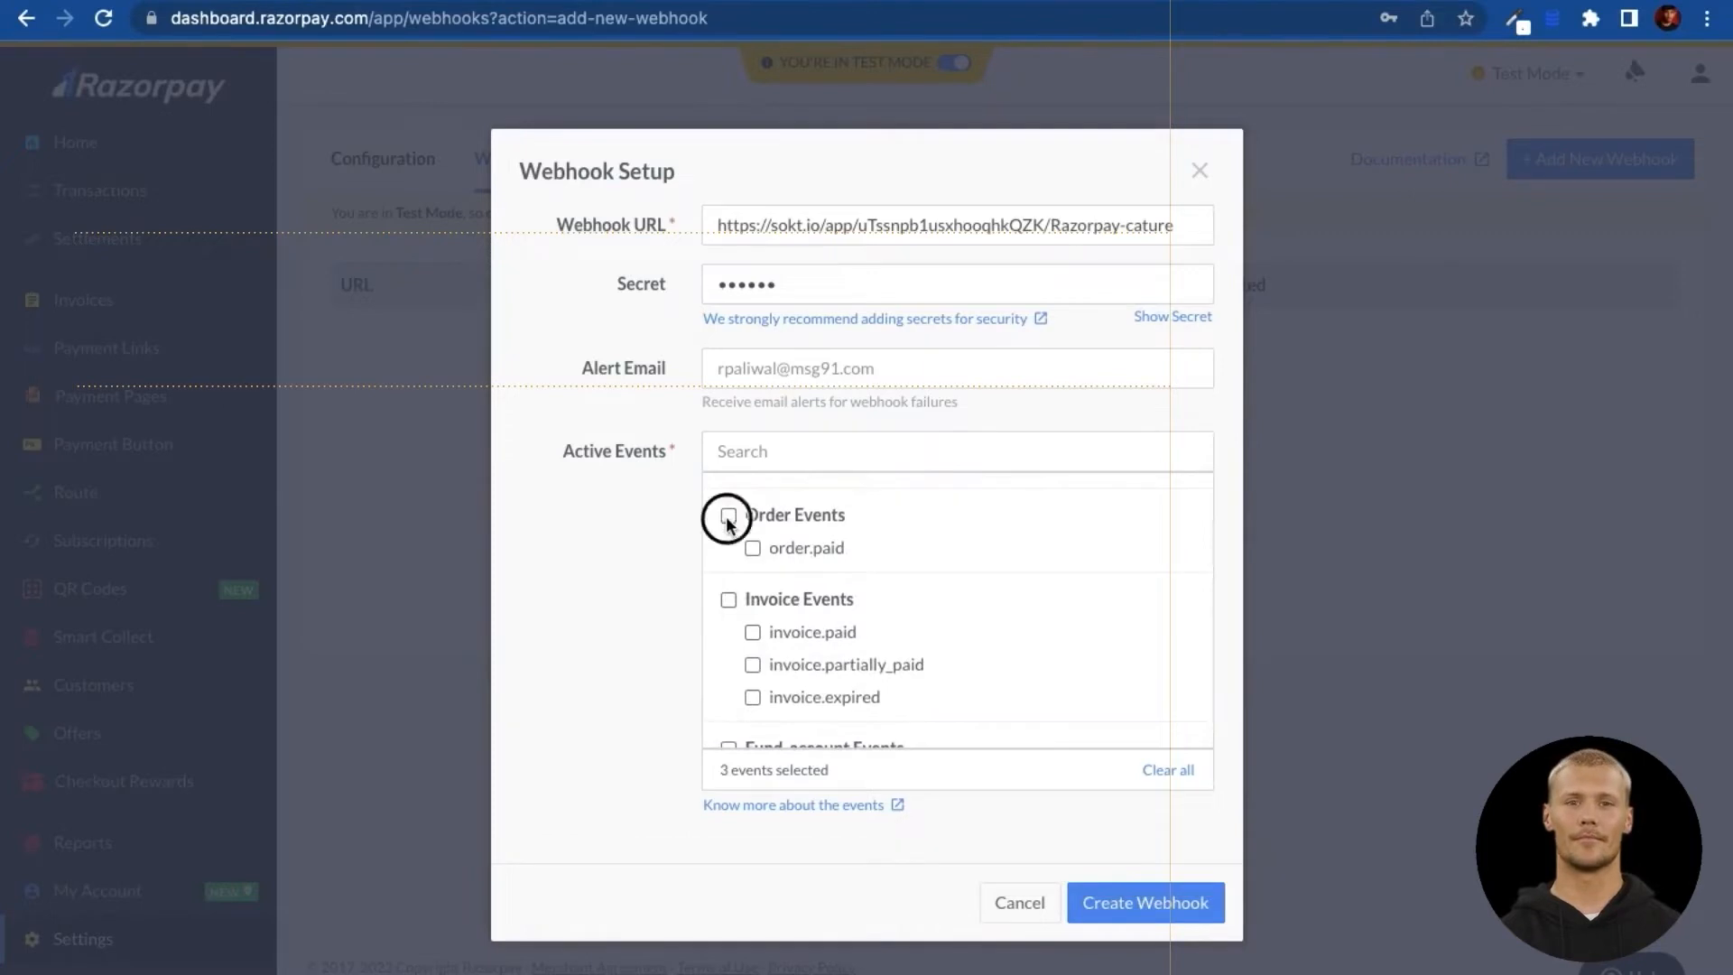
scroll(772, 663, down, 2)
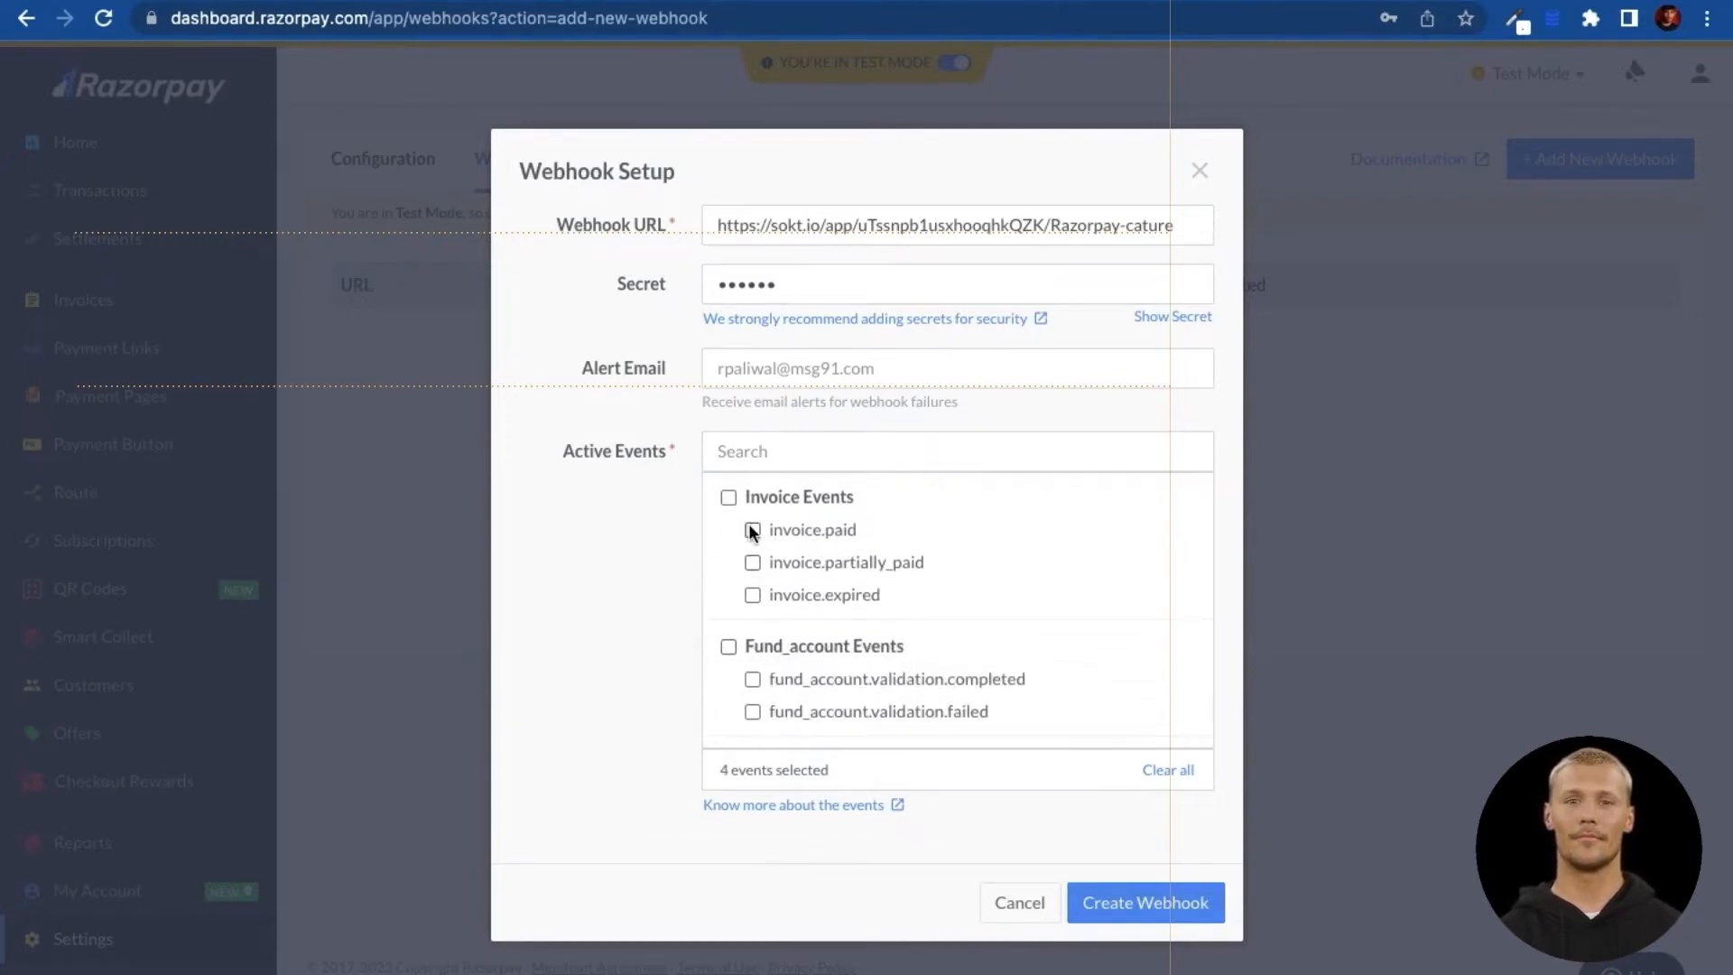
click(725, 497)
scroll(789, 648, down, 3)
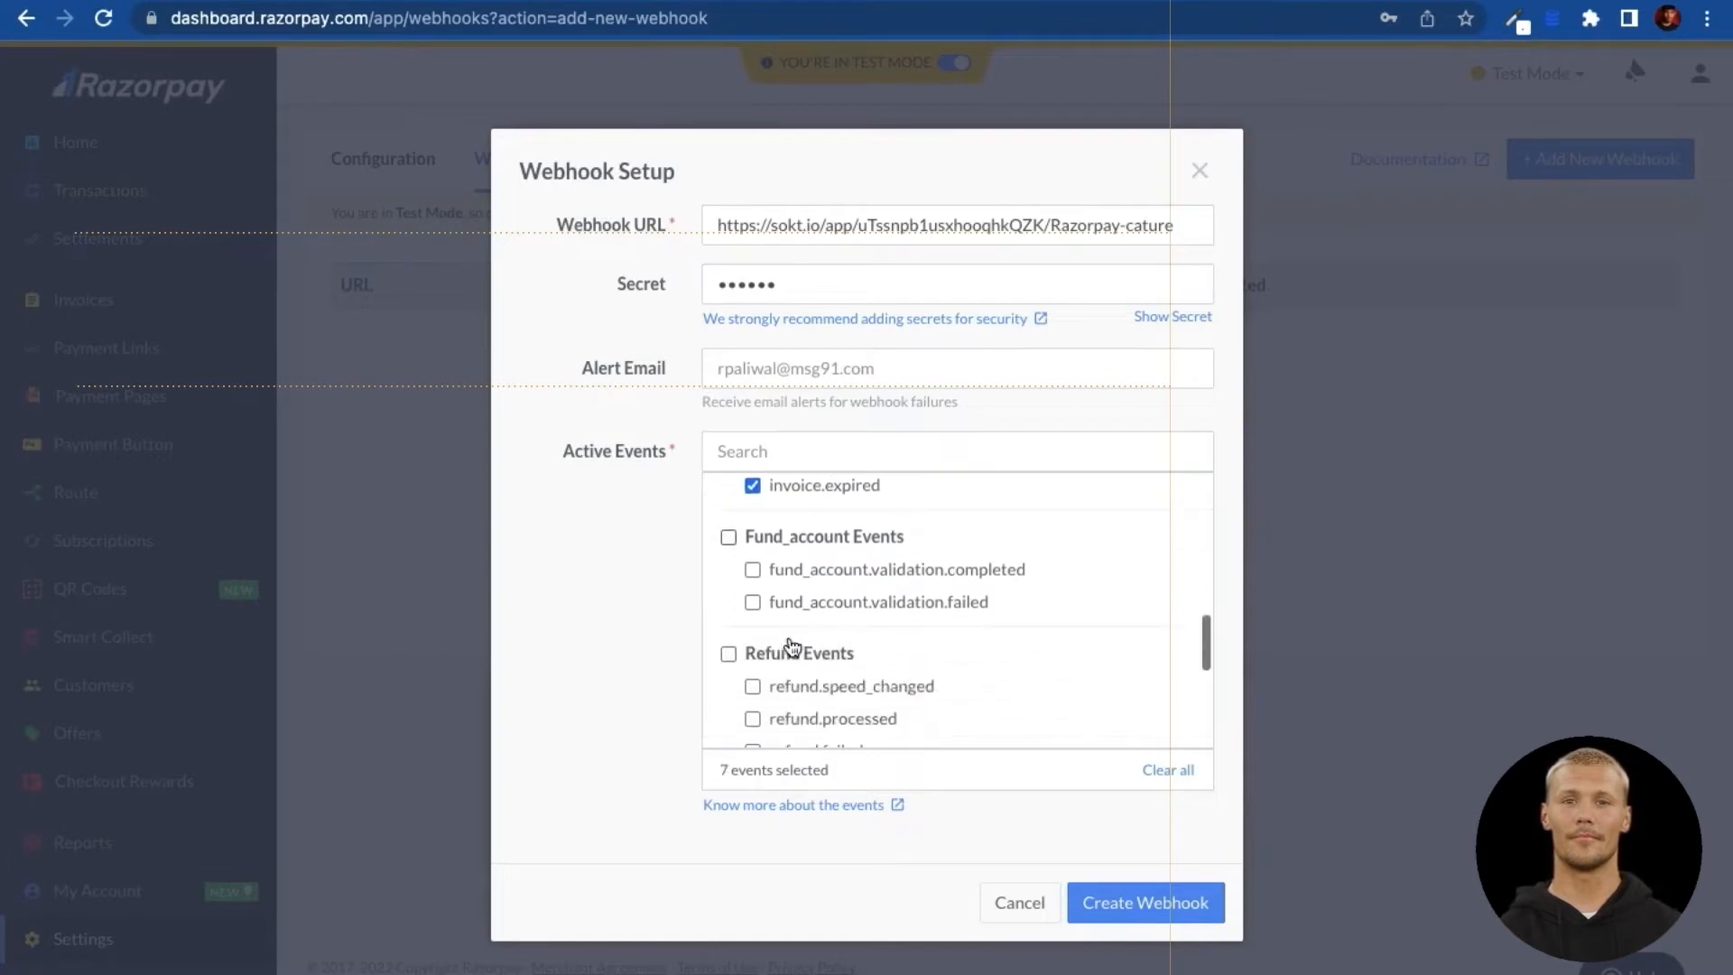
scroll(792, 646, down, 2)
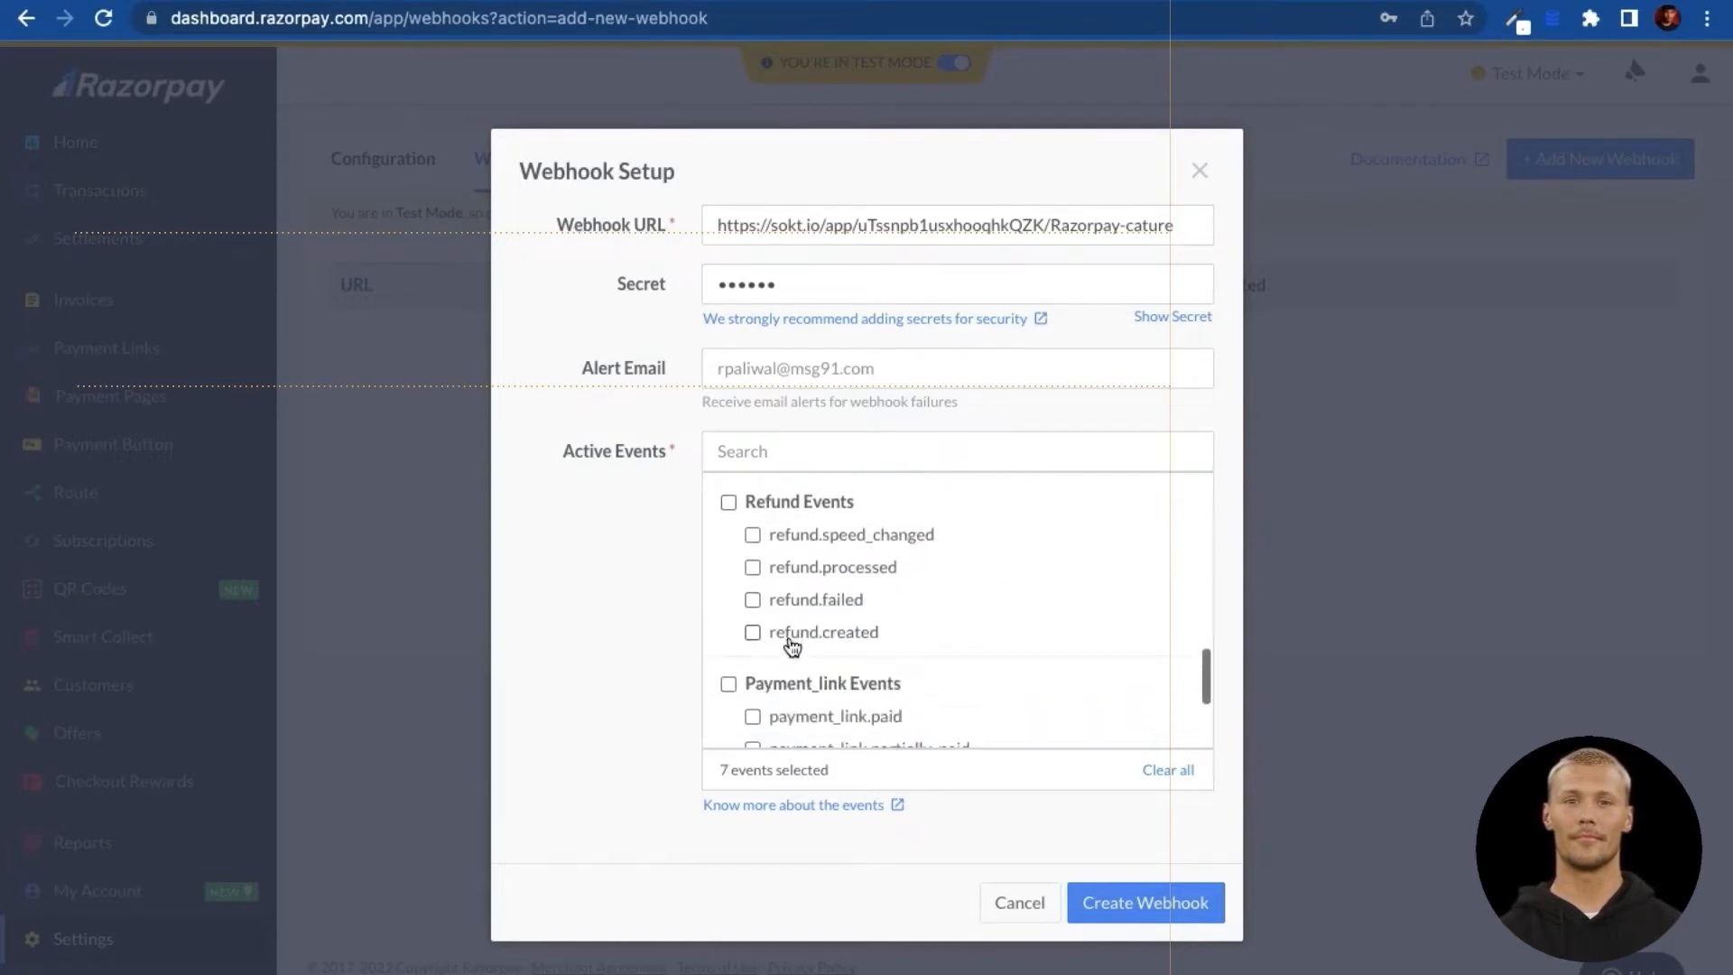
scroll(790, 647, down, 1)
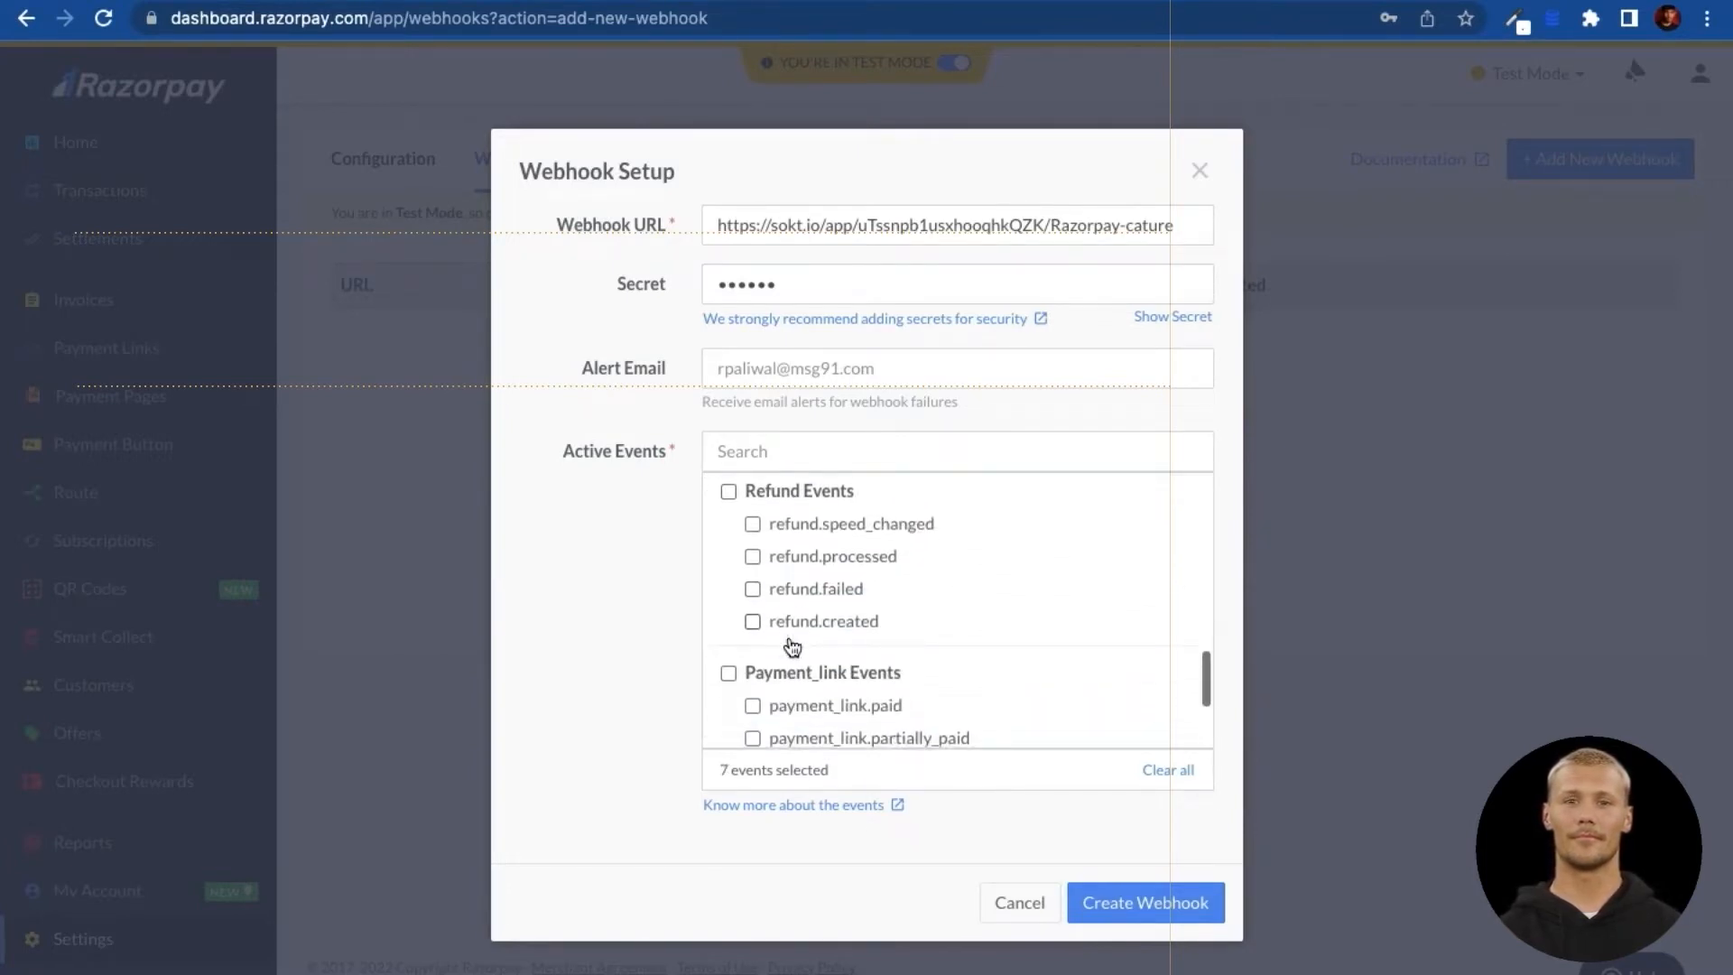
click(752, 621)
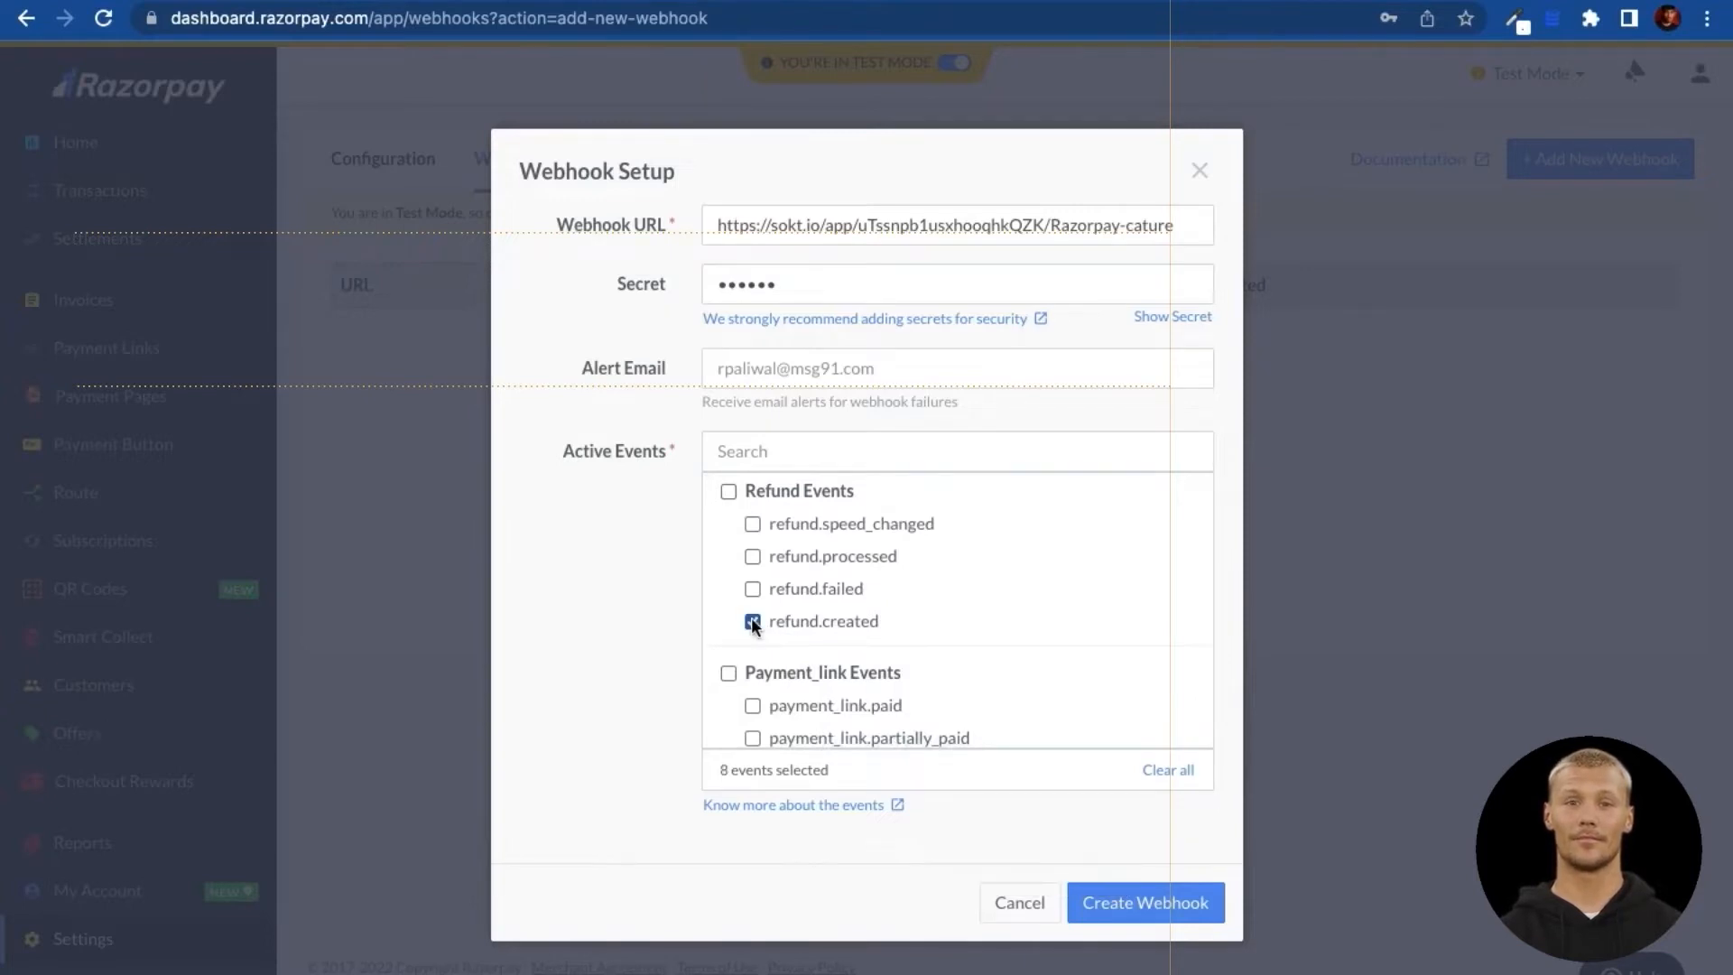
scroll(794, 668, down, 2)
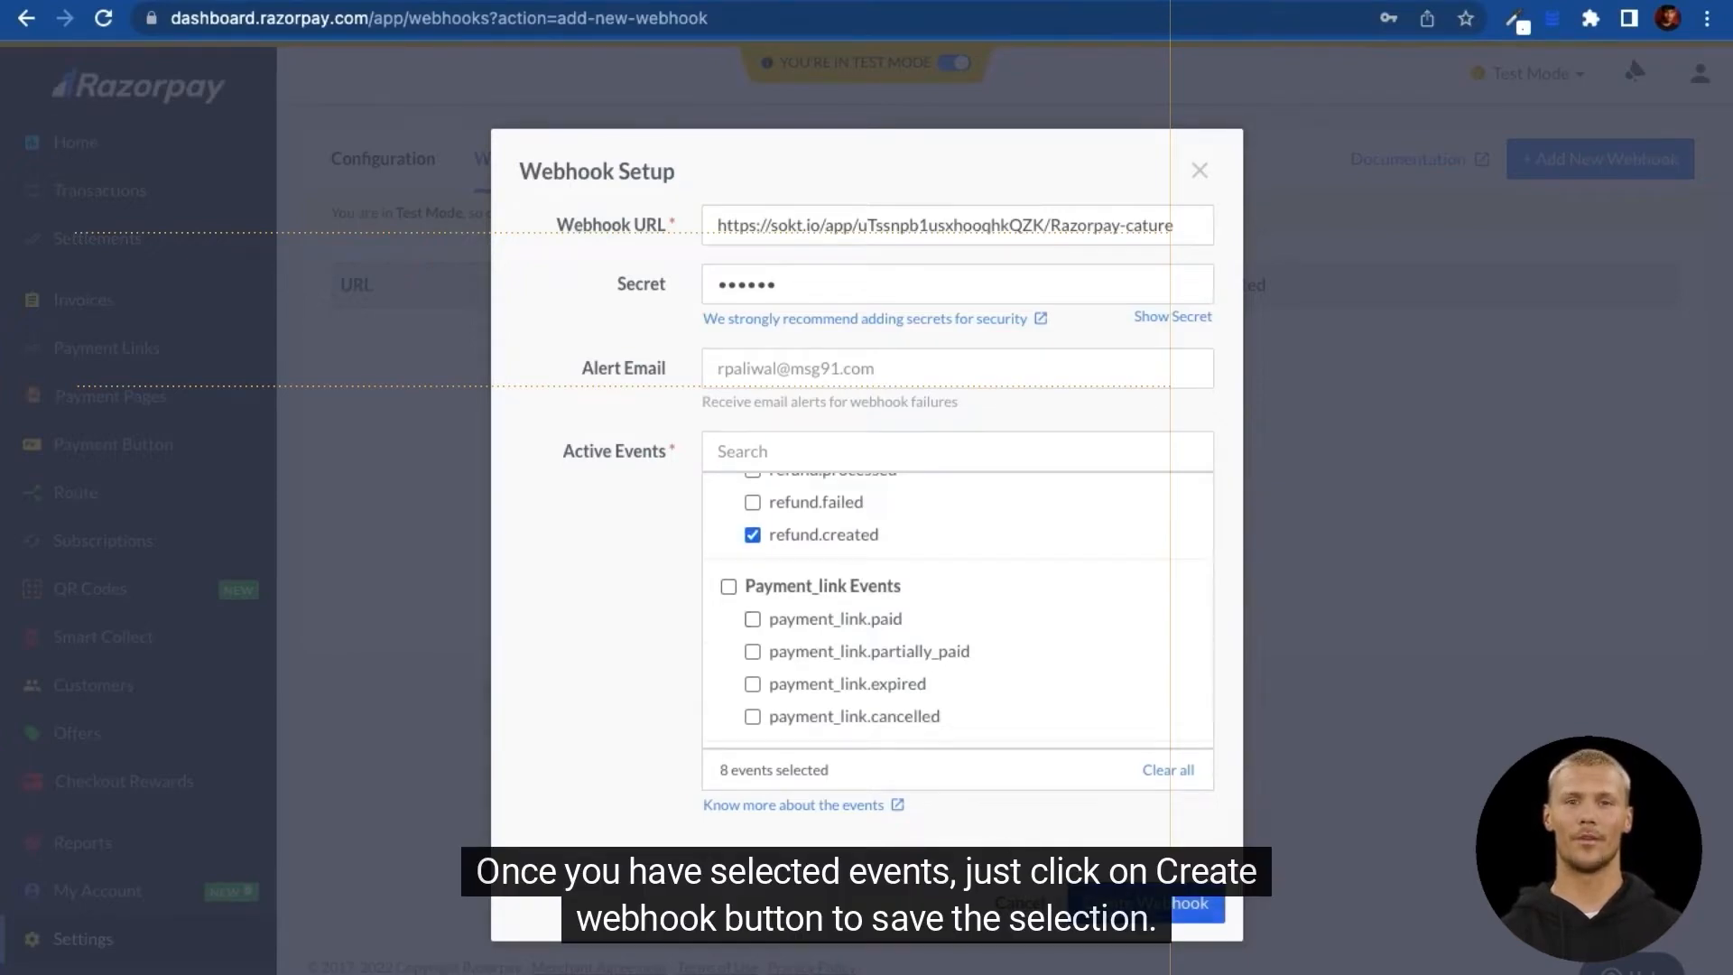
click(1146, 905)
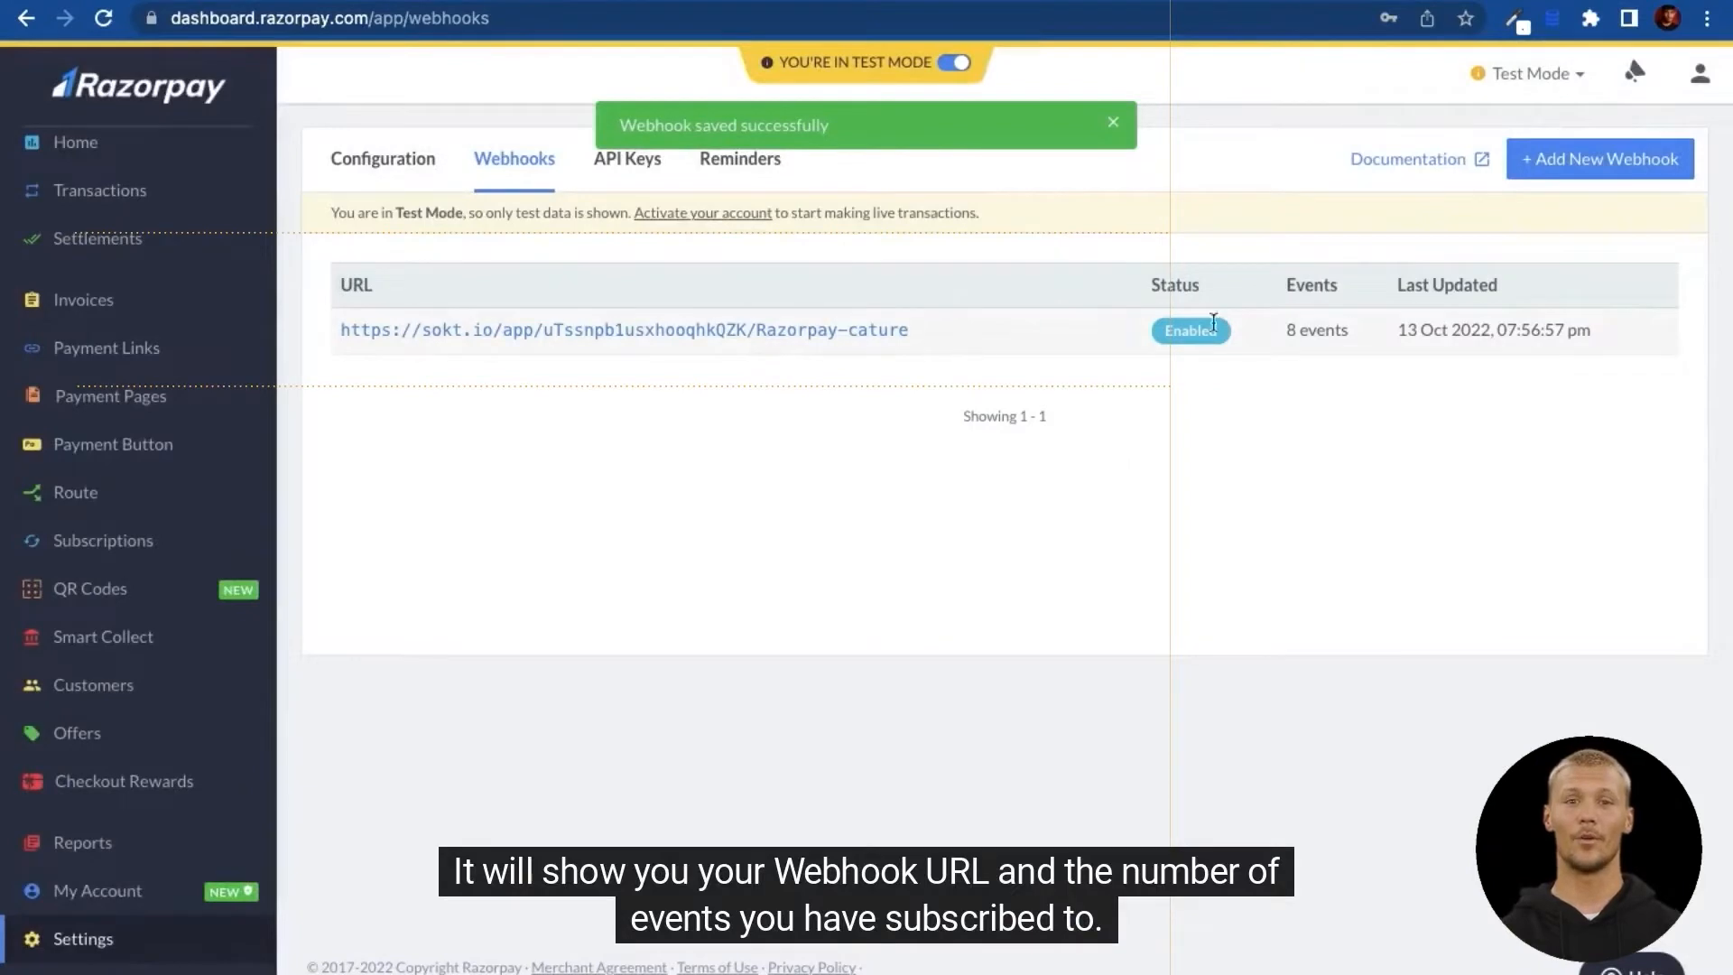
Step: Confirm the webhook's 8 events, then go to the viaSocket project's Workflow page
drag(1285, 329, 1354, 336)
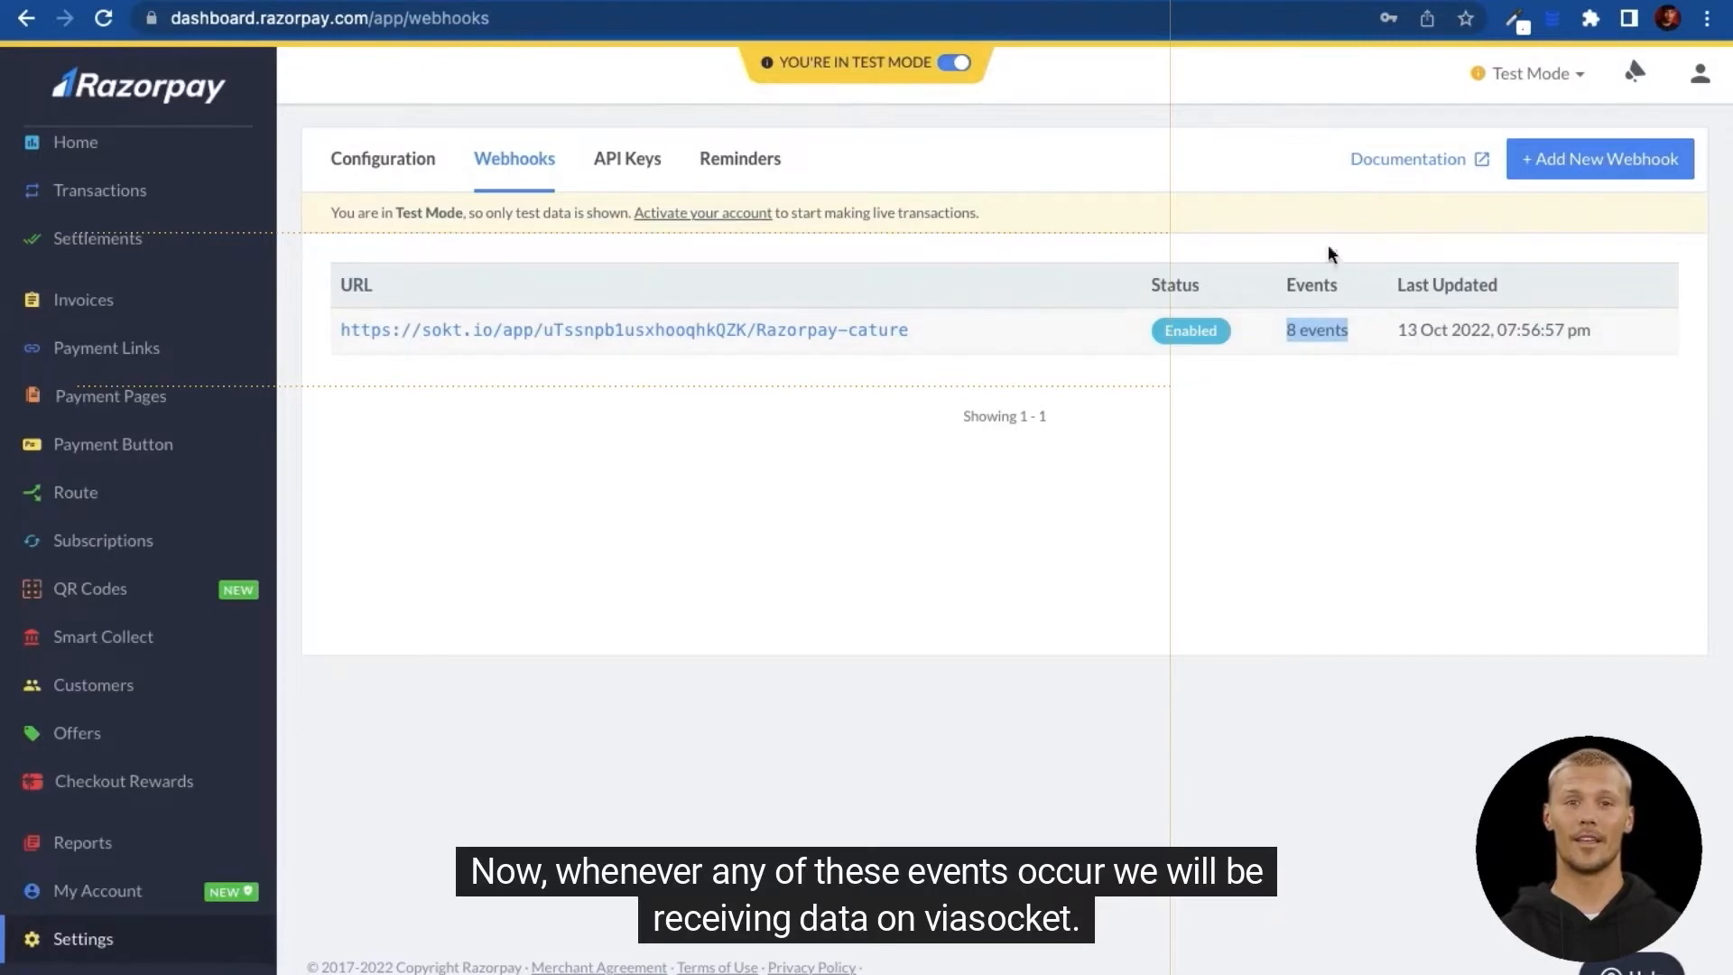
click(1353, 1)
click(704, 74)
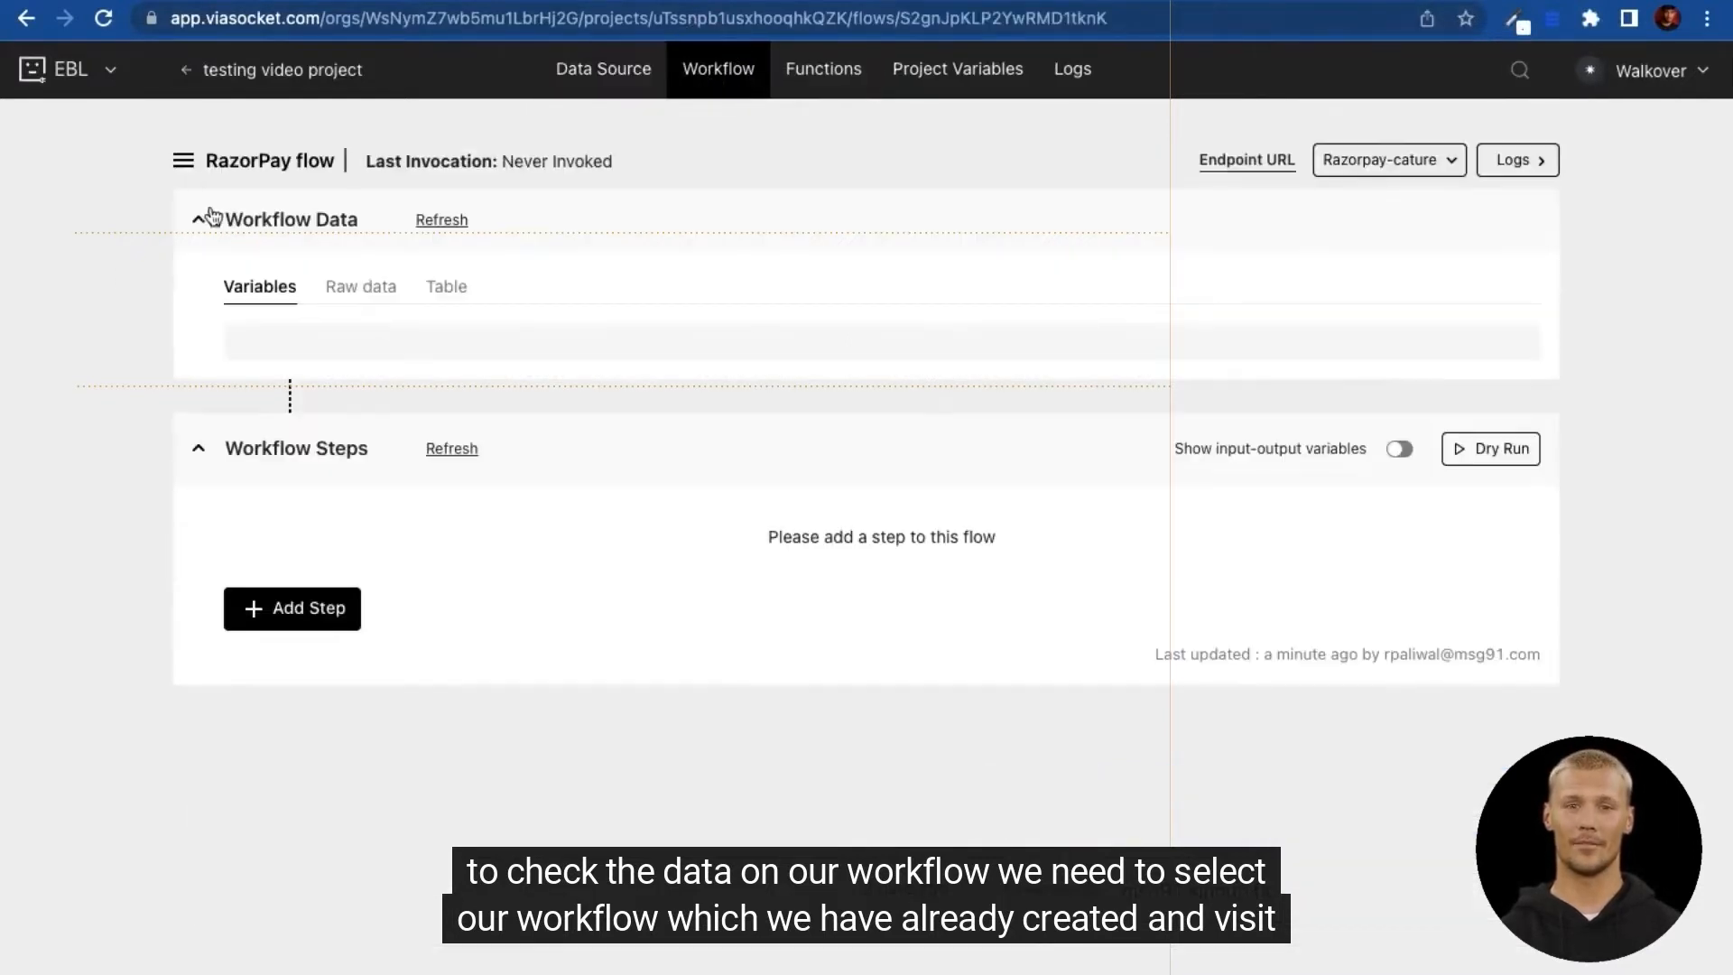
Step: Select RazorPay flow from All Flows and view its Raw data
click(192, 155)
click(117, 261)
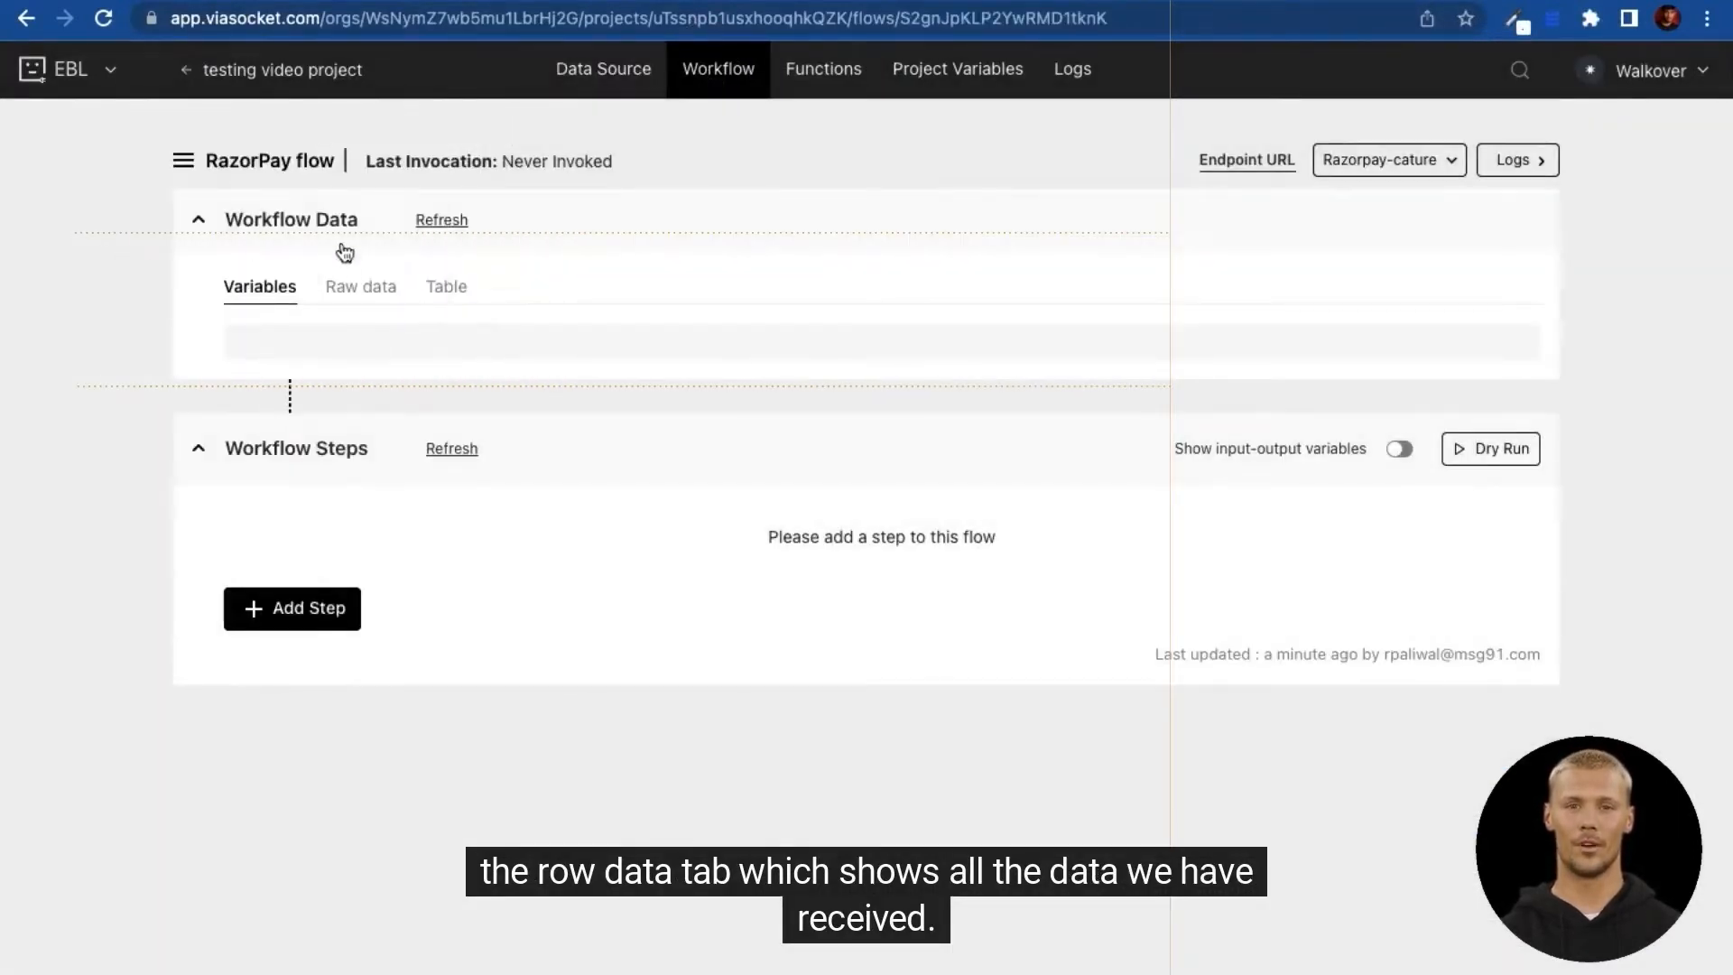
click(368, 294)
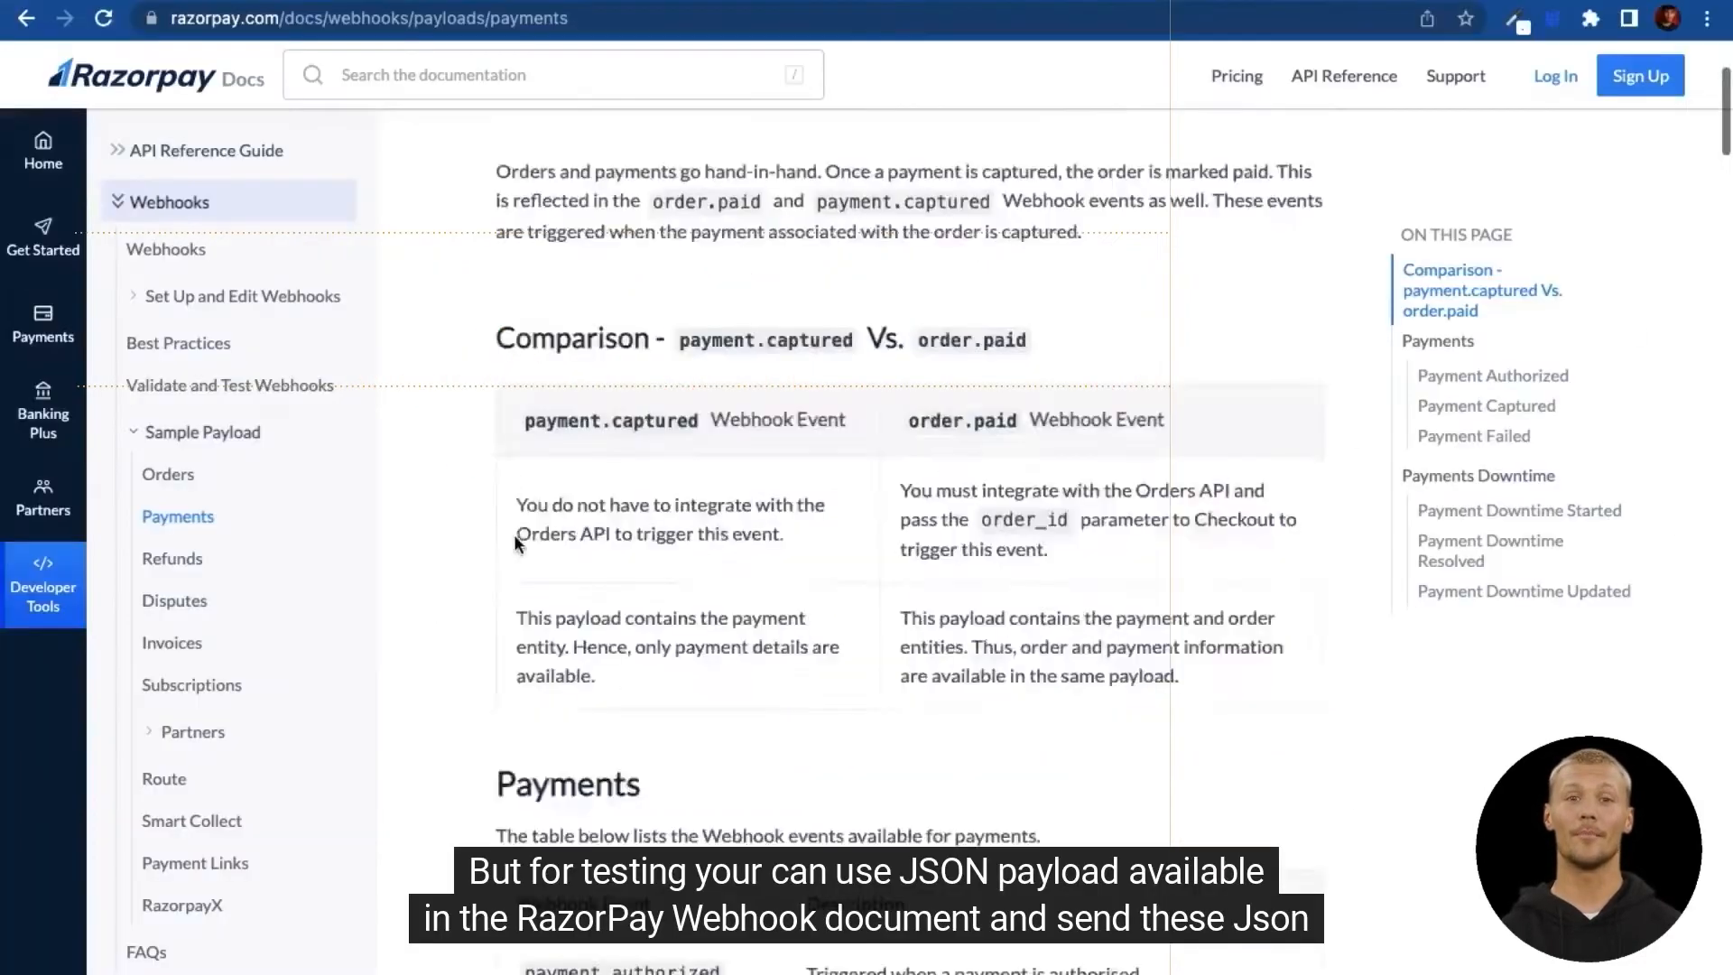
Step: Scroll the Razorpay payload docs past Payment Authorized and Captured to the Payment Failed sample
scroll(513, 534, down, 10)
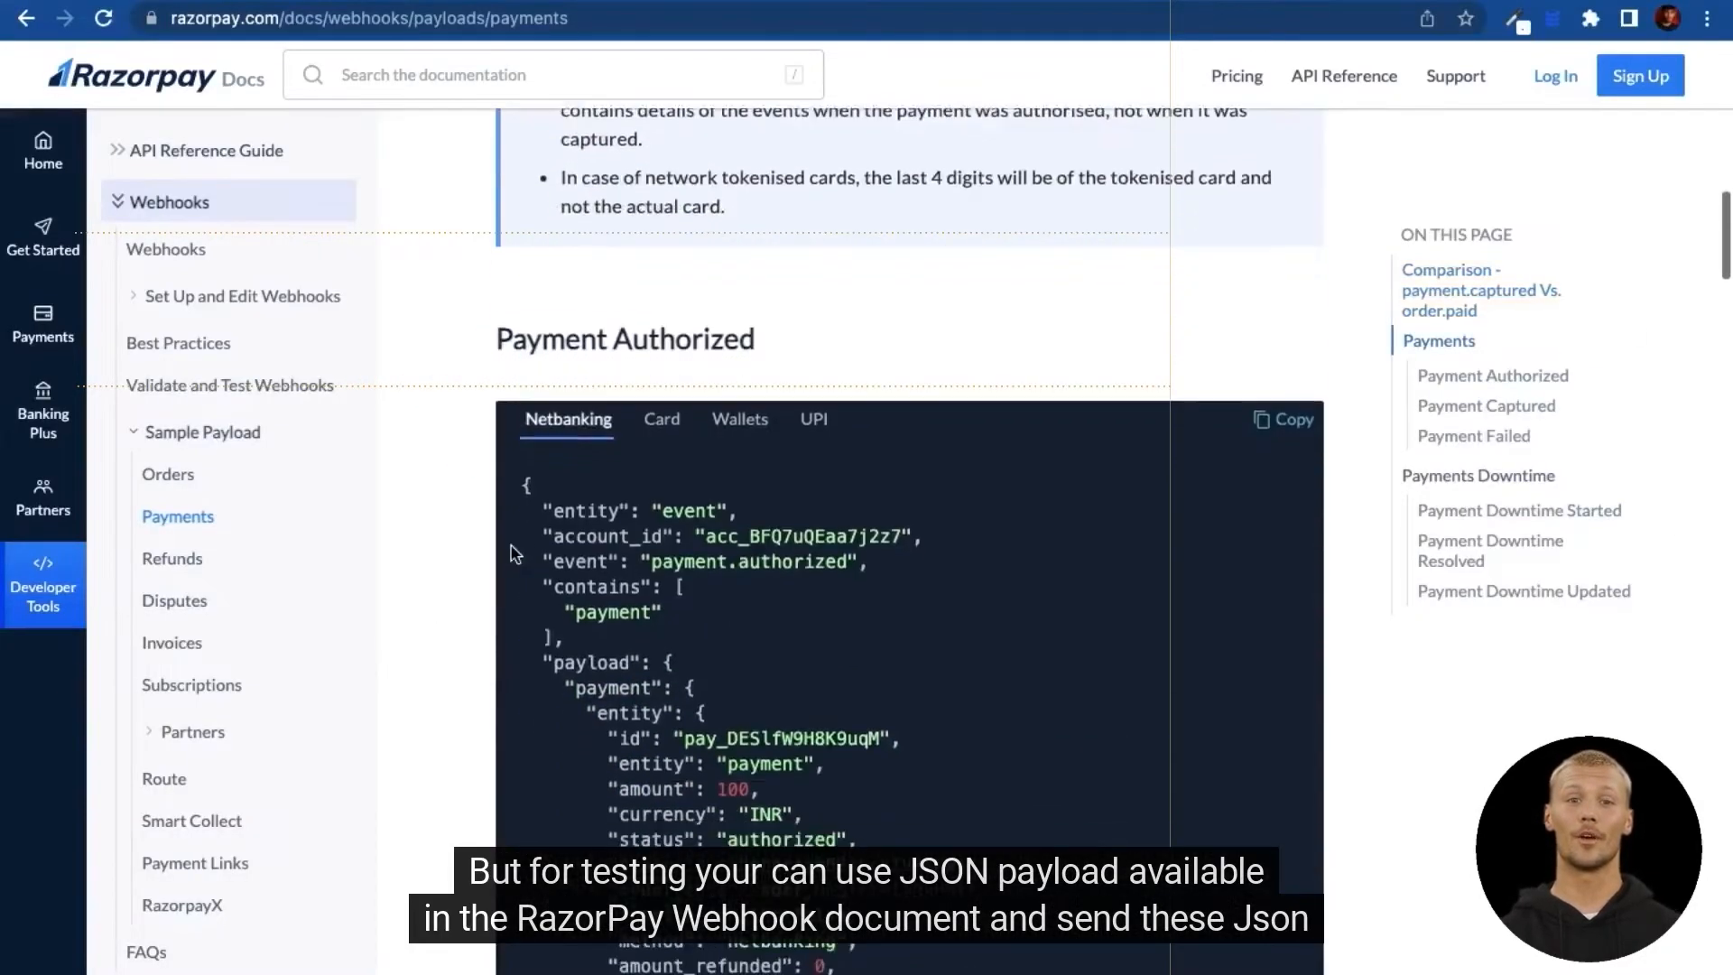
scroll(511, 553, down, 15)
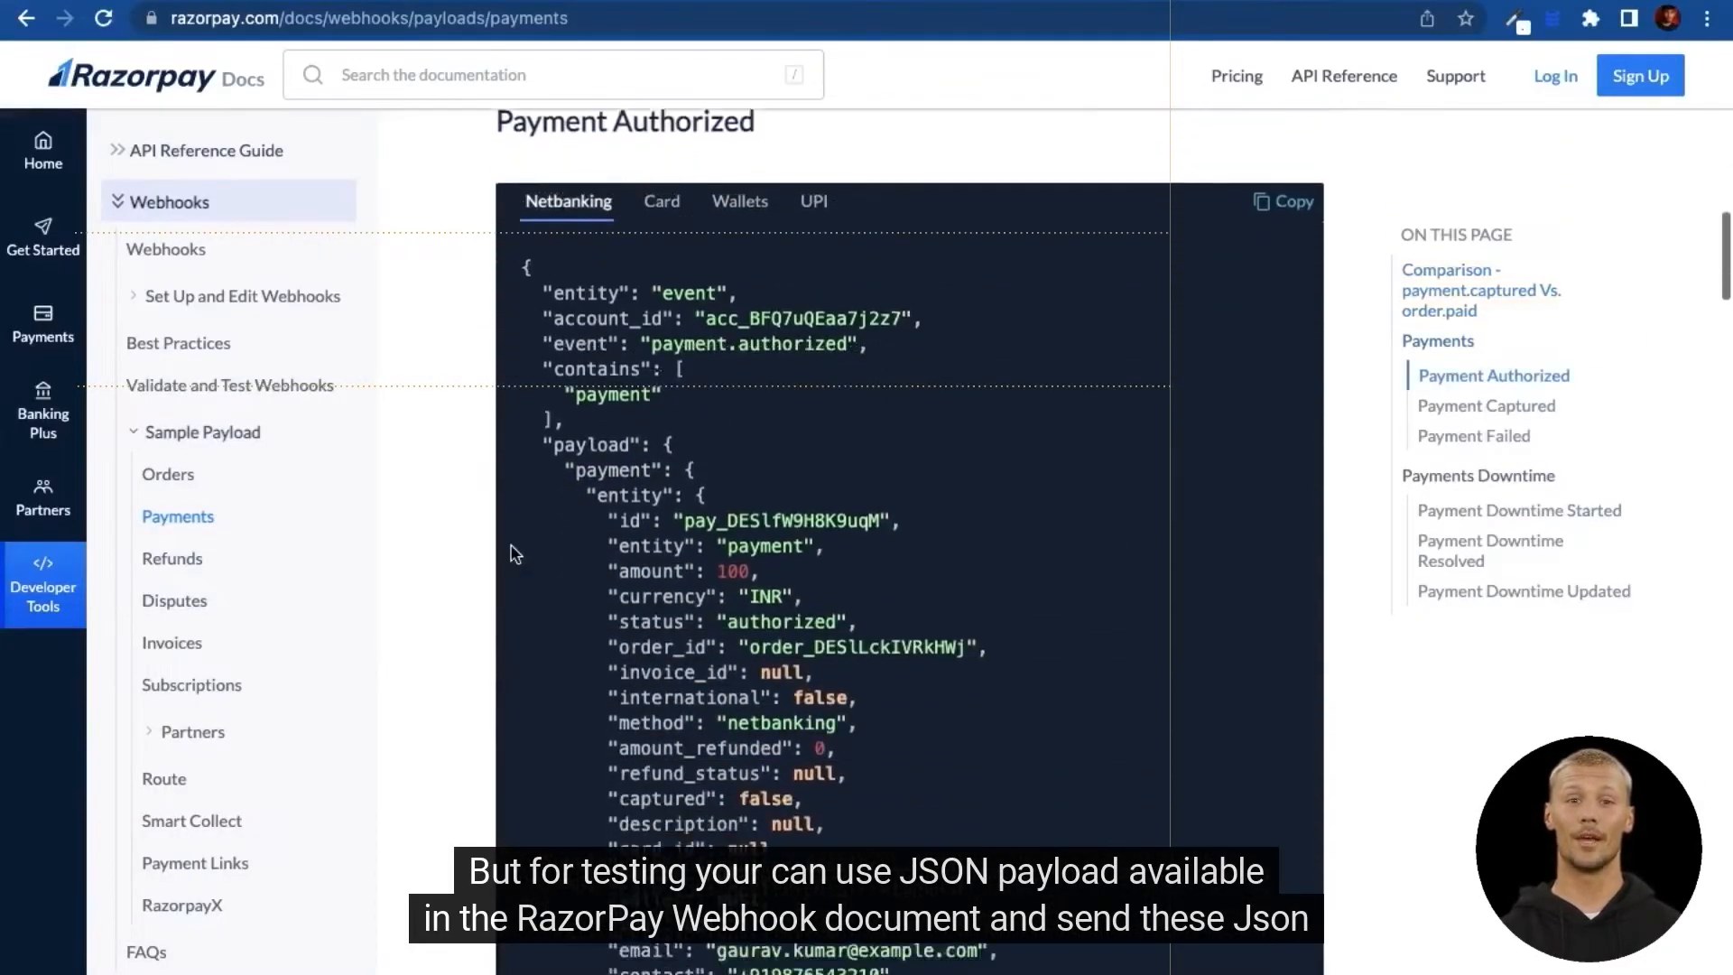
scroll(521, 574, down, 20)
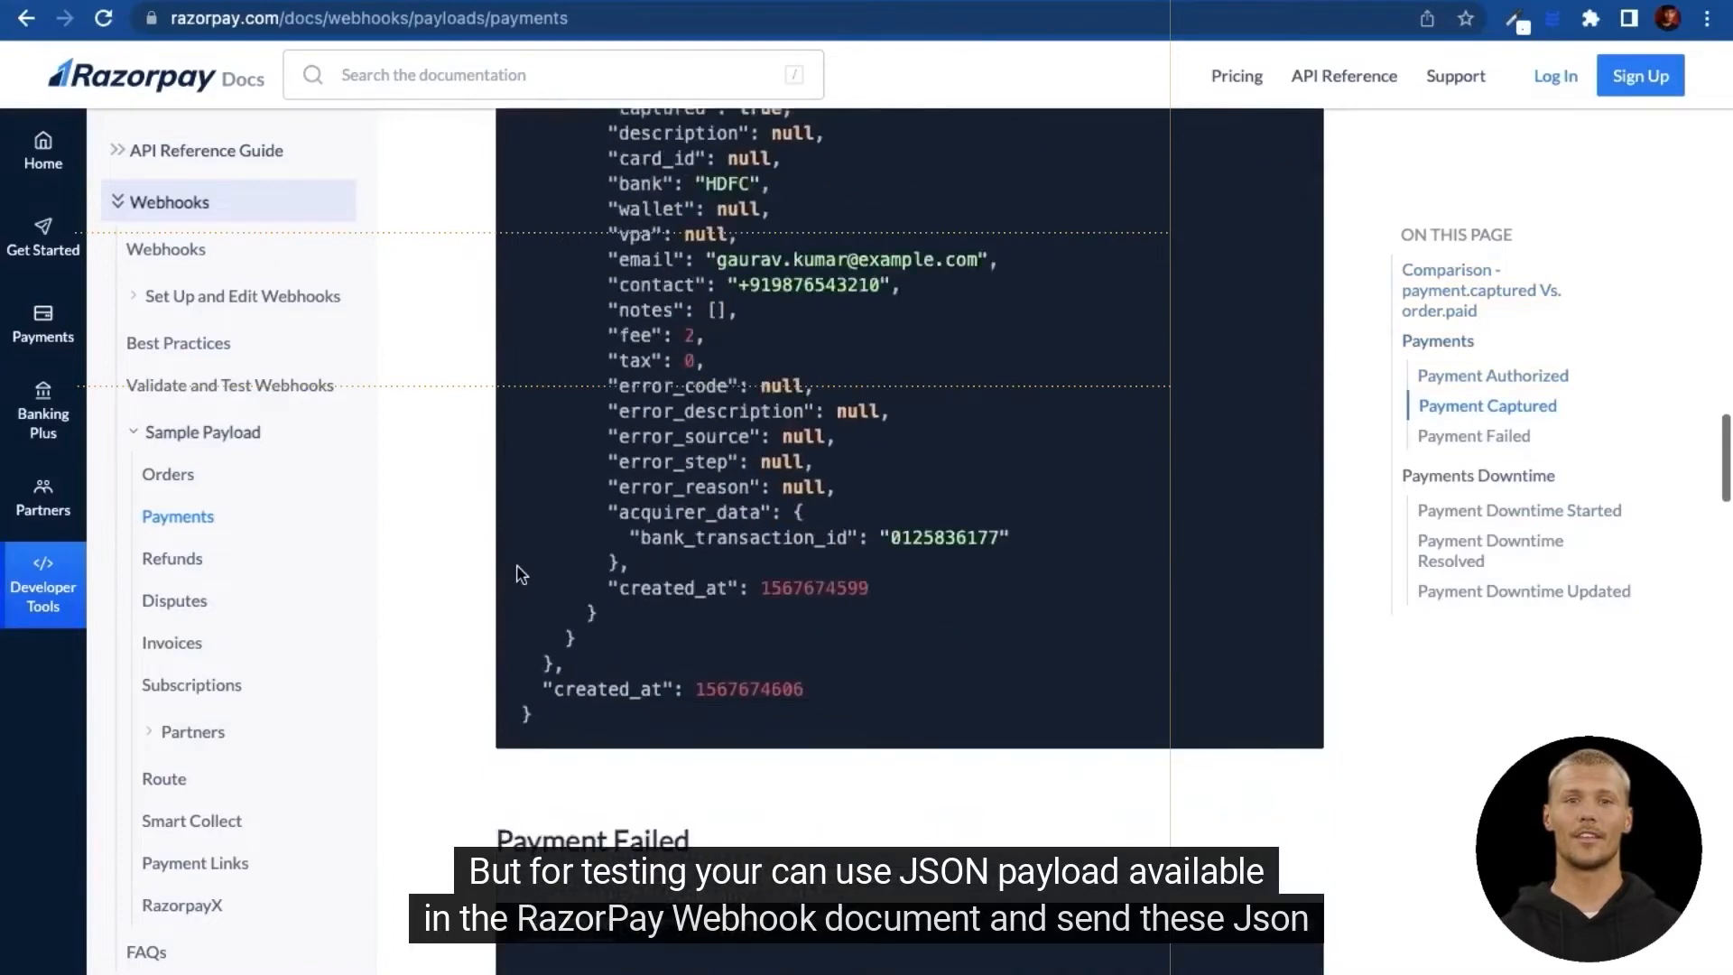
scroll(518, 571, down, 5)
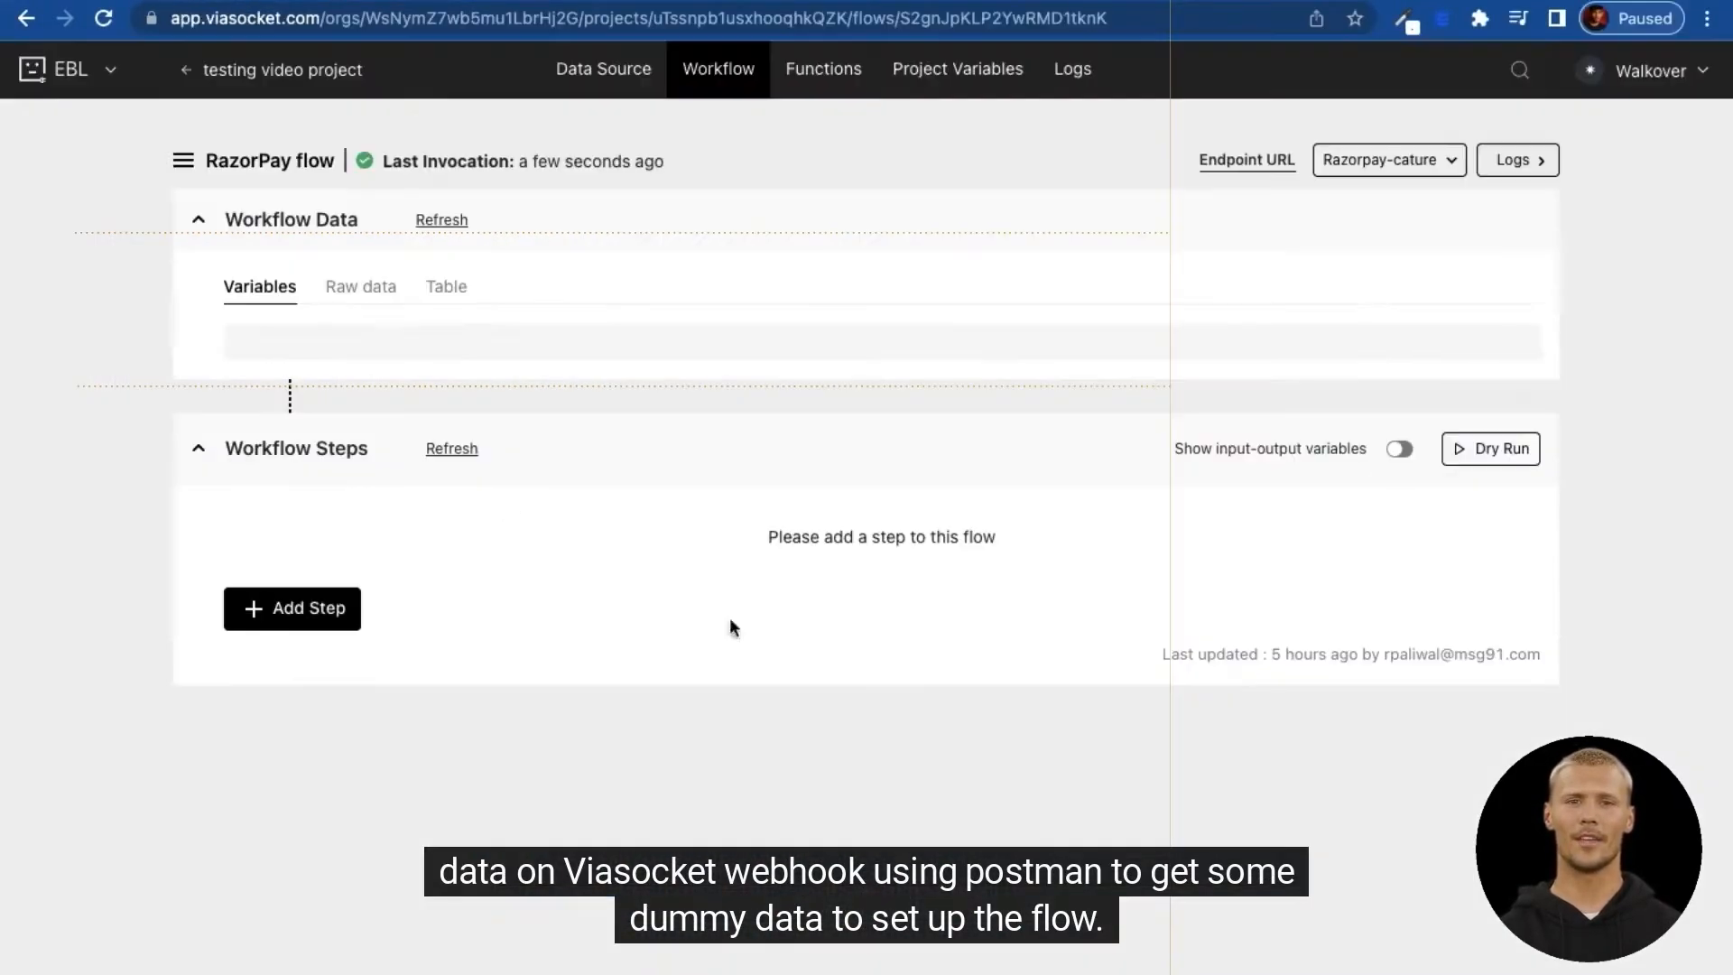
Step: Open the received payment.failed webhook's raw JSON and pick its event field as a variable
click(368, 289)
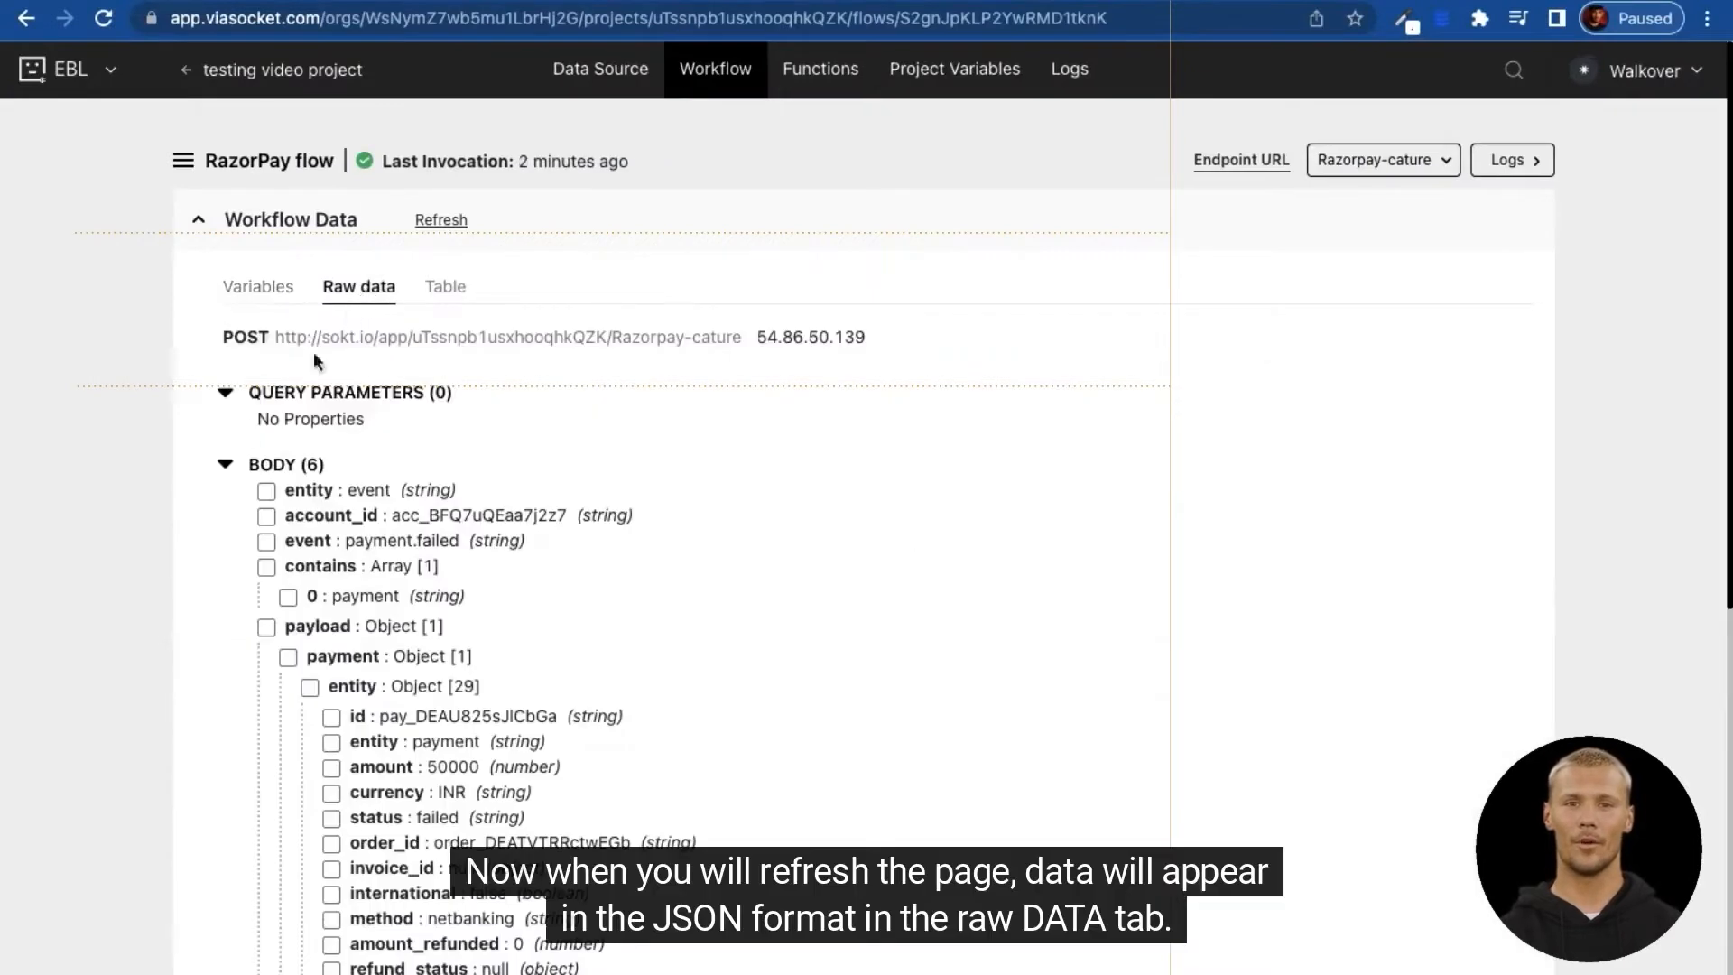
scroll(150, 515, down, 3)
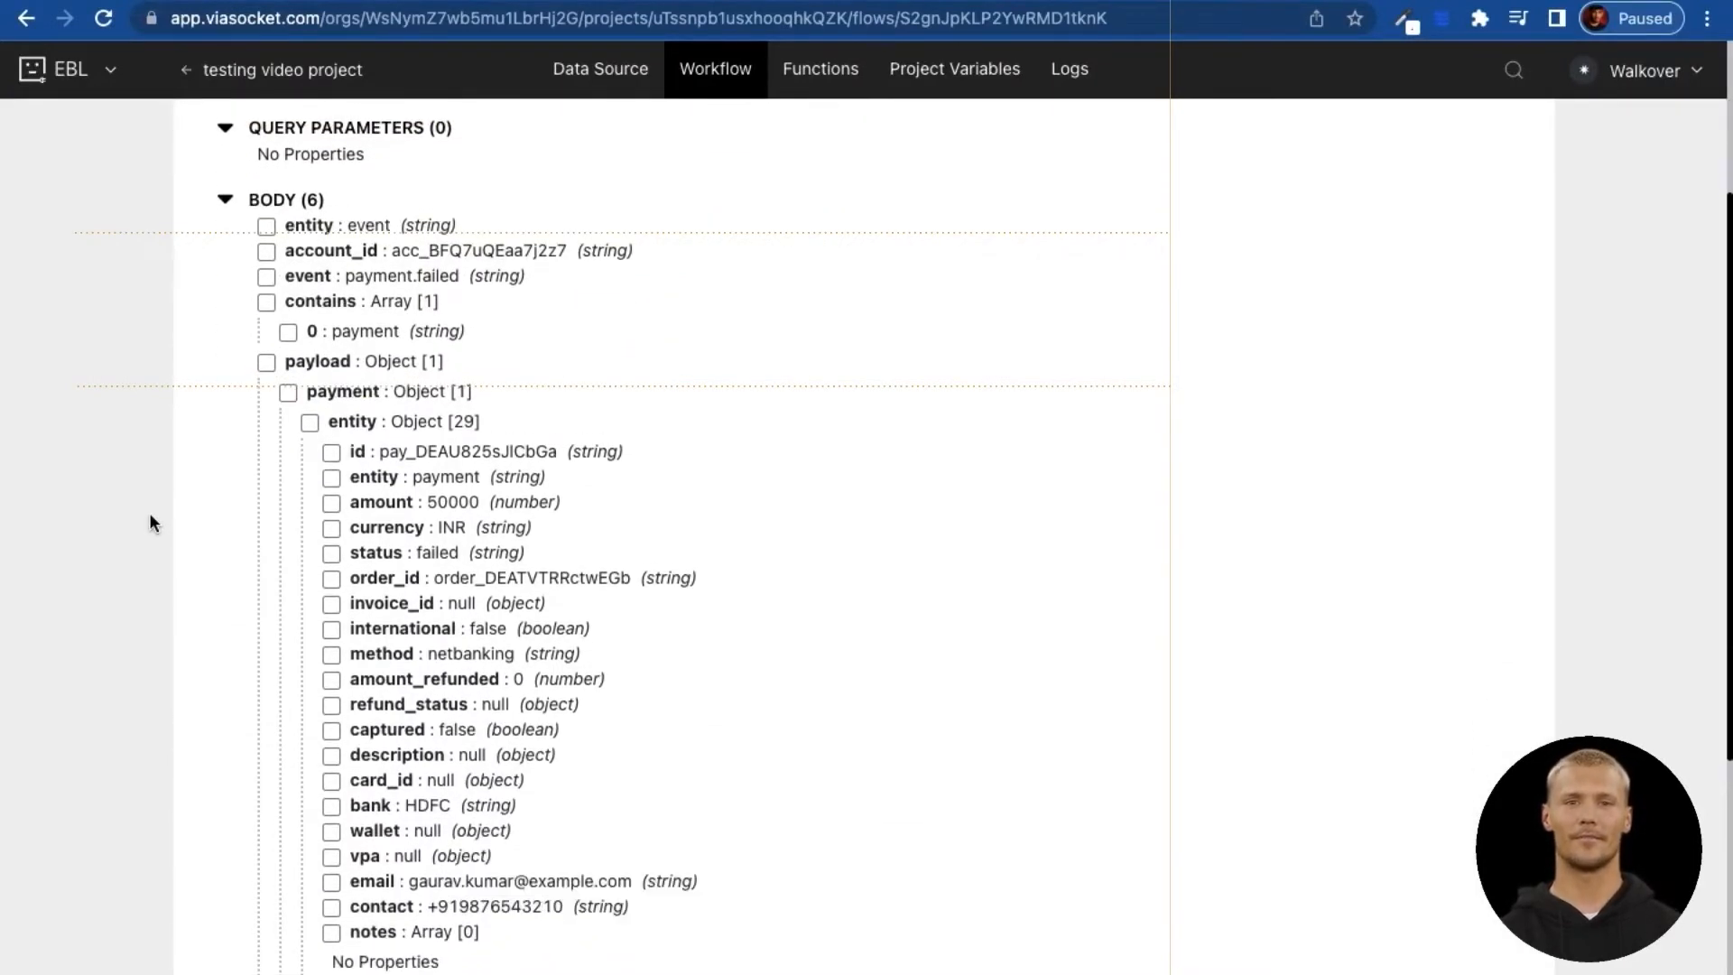
scroll(154, 523, down, 1)
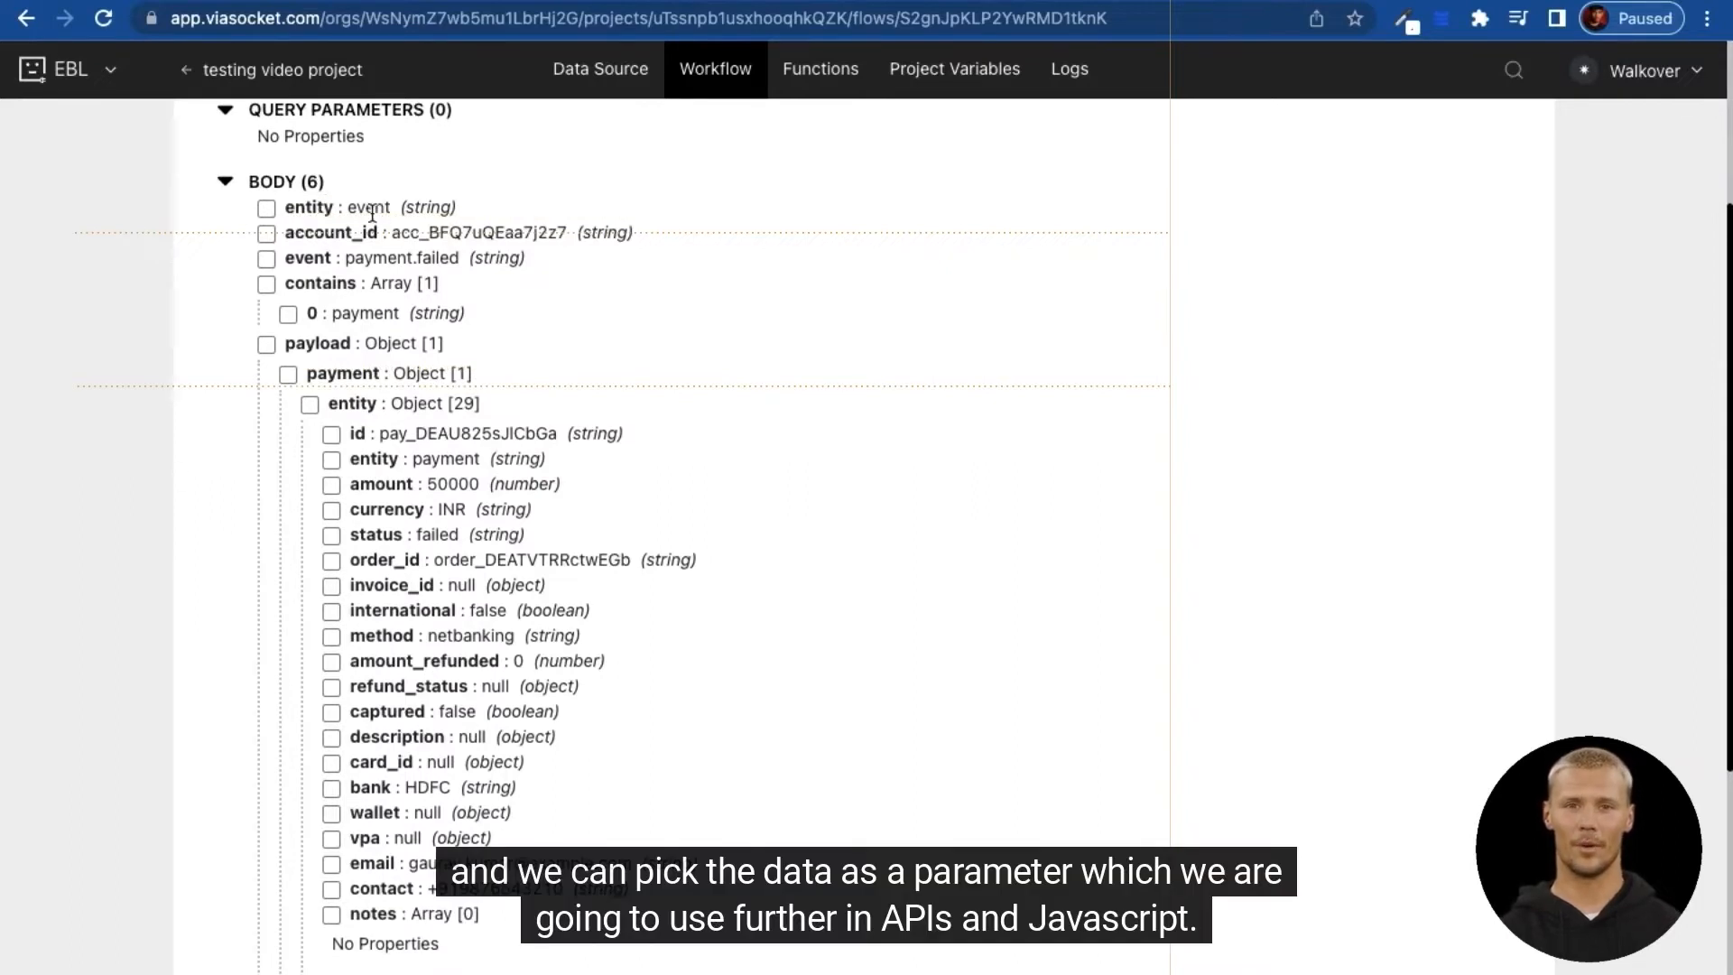
double_click(371, 212)
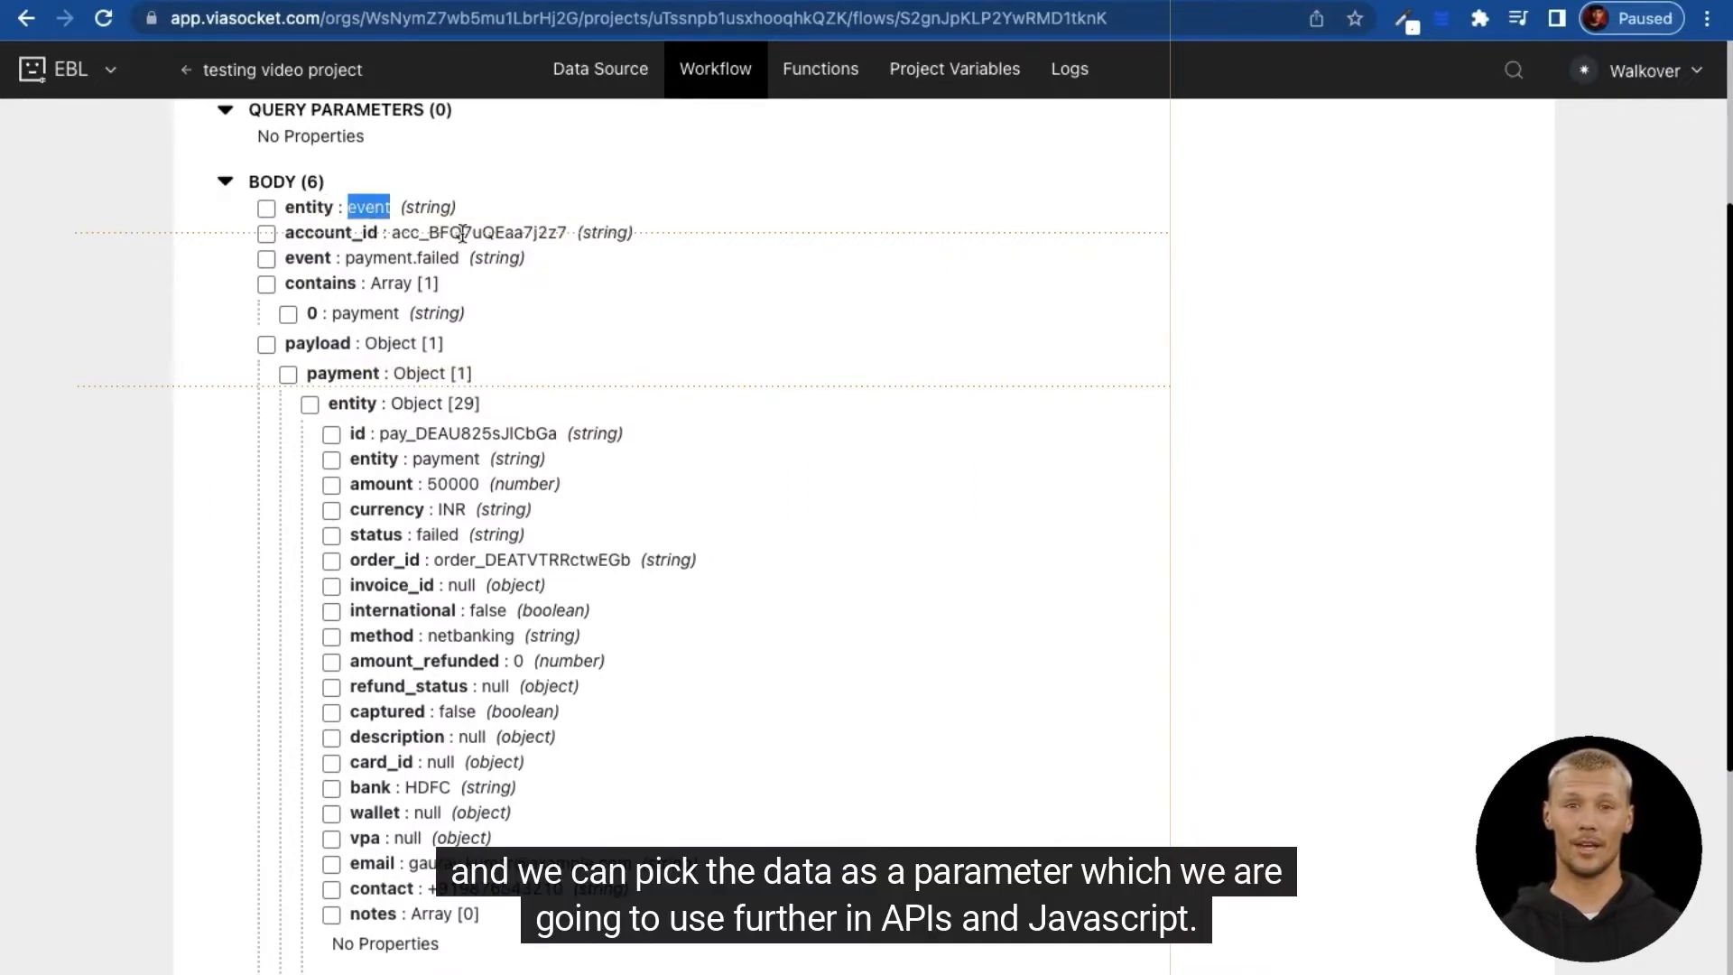
double_click(386, 259)
double_click(439, 260)
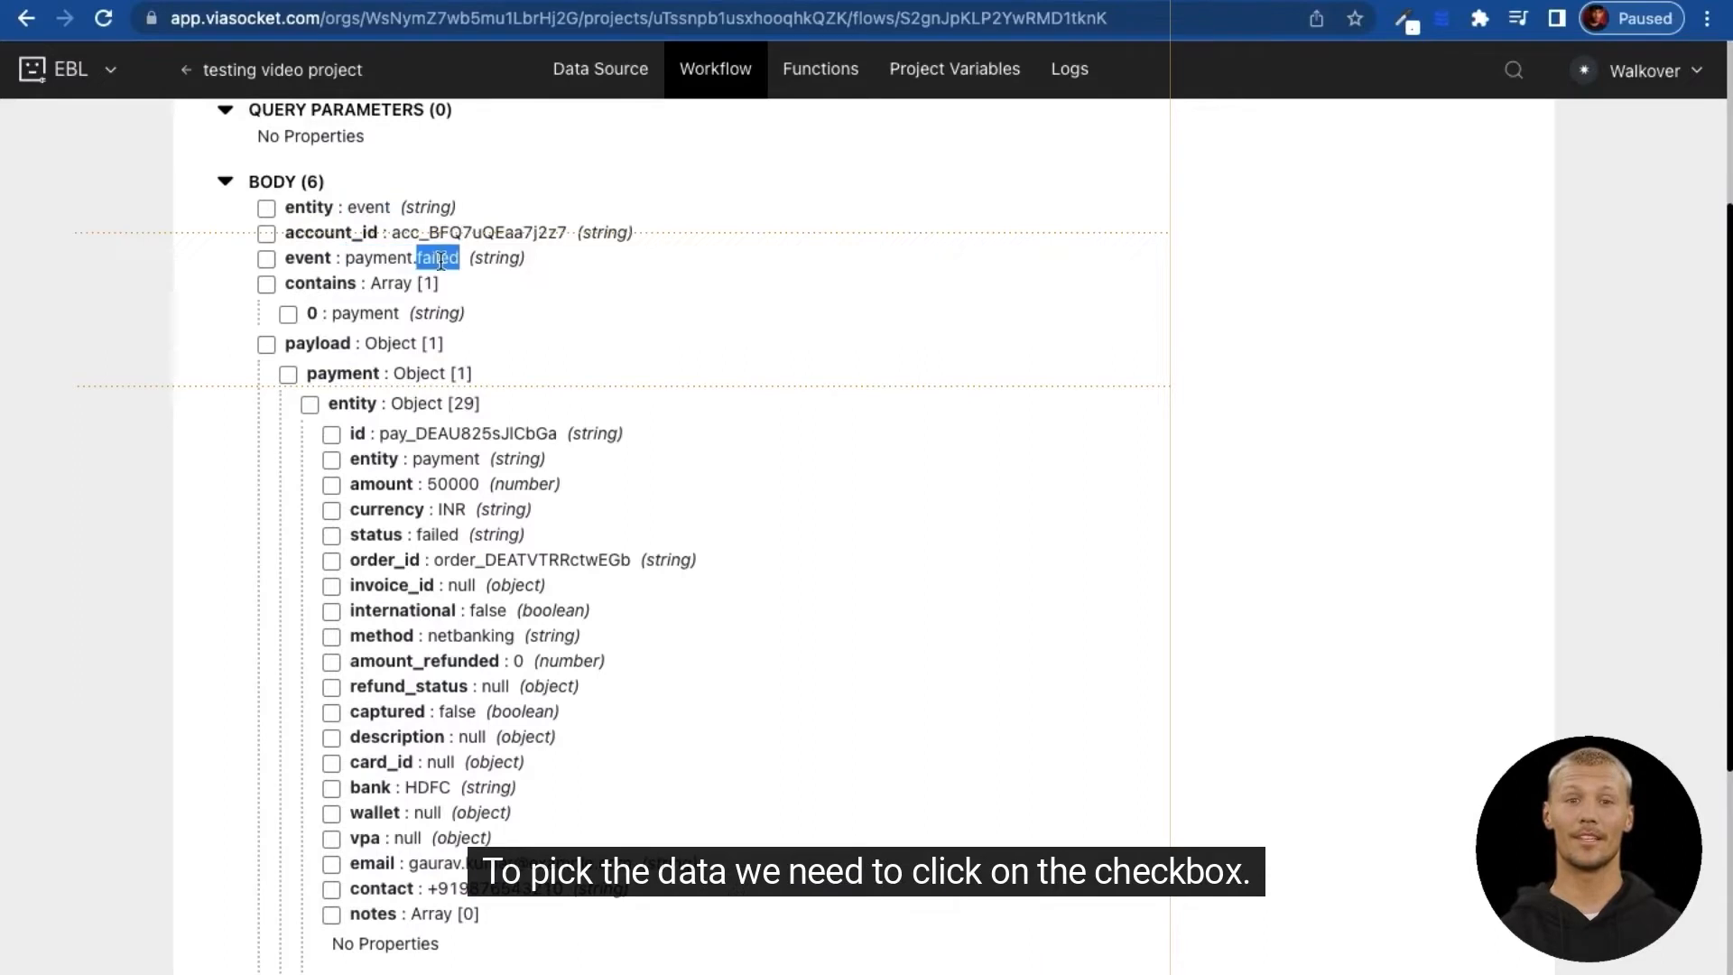
click(267, 260)
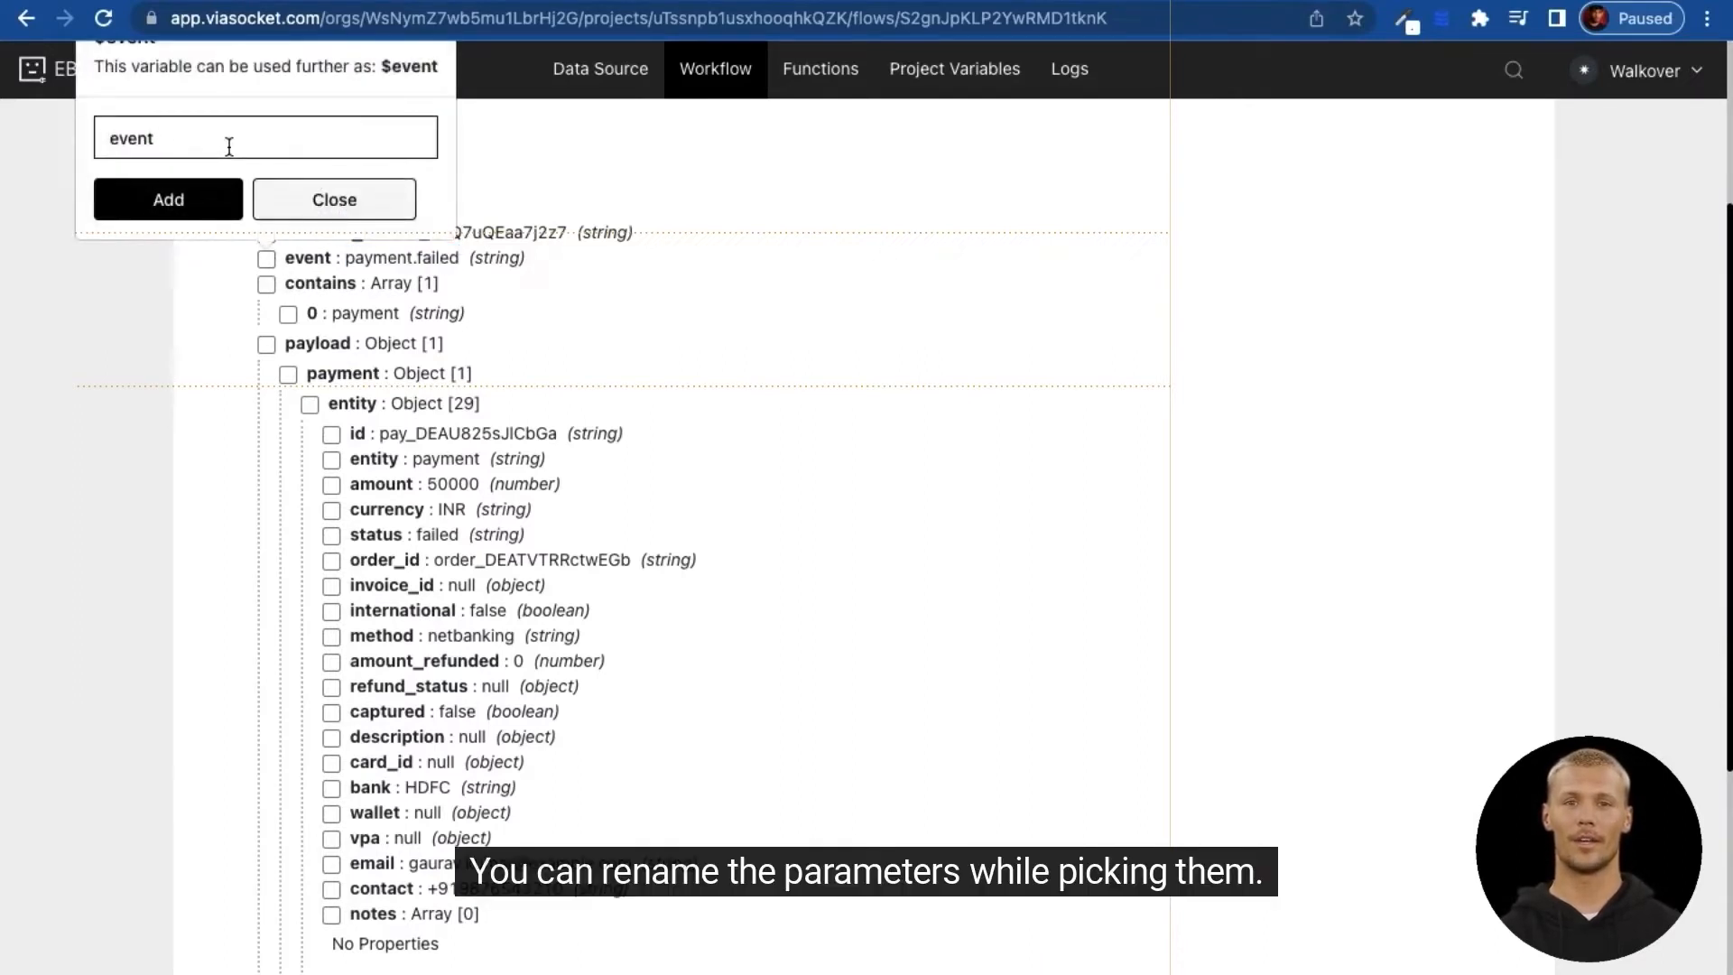
Step: Save the event field with a '_details' suffix and the status field as Payment_status
text(_details)
click(170, 197)
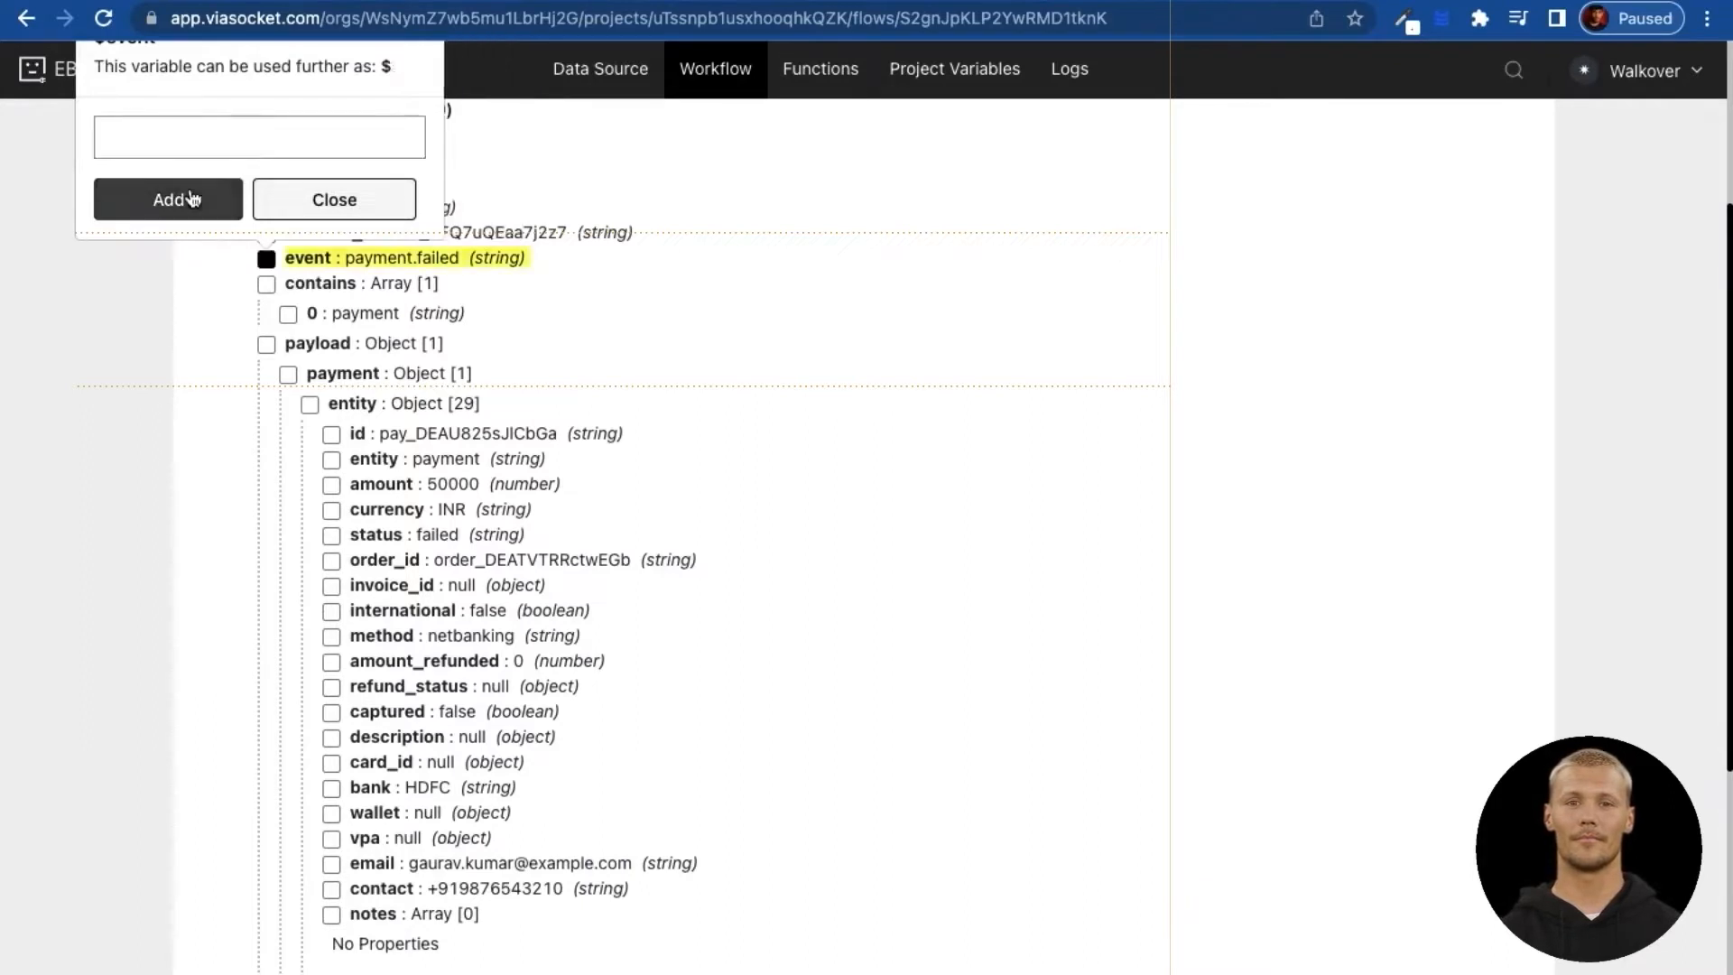
scroll(369, 415, down, 2)
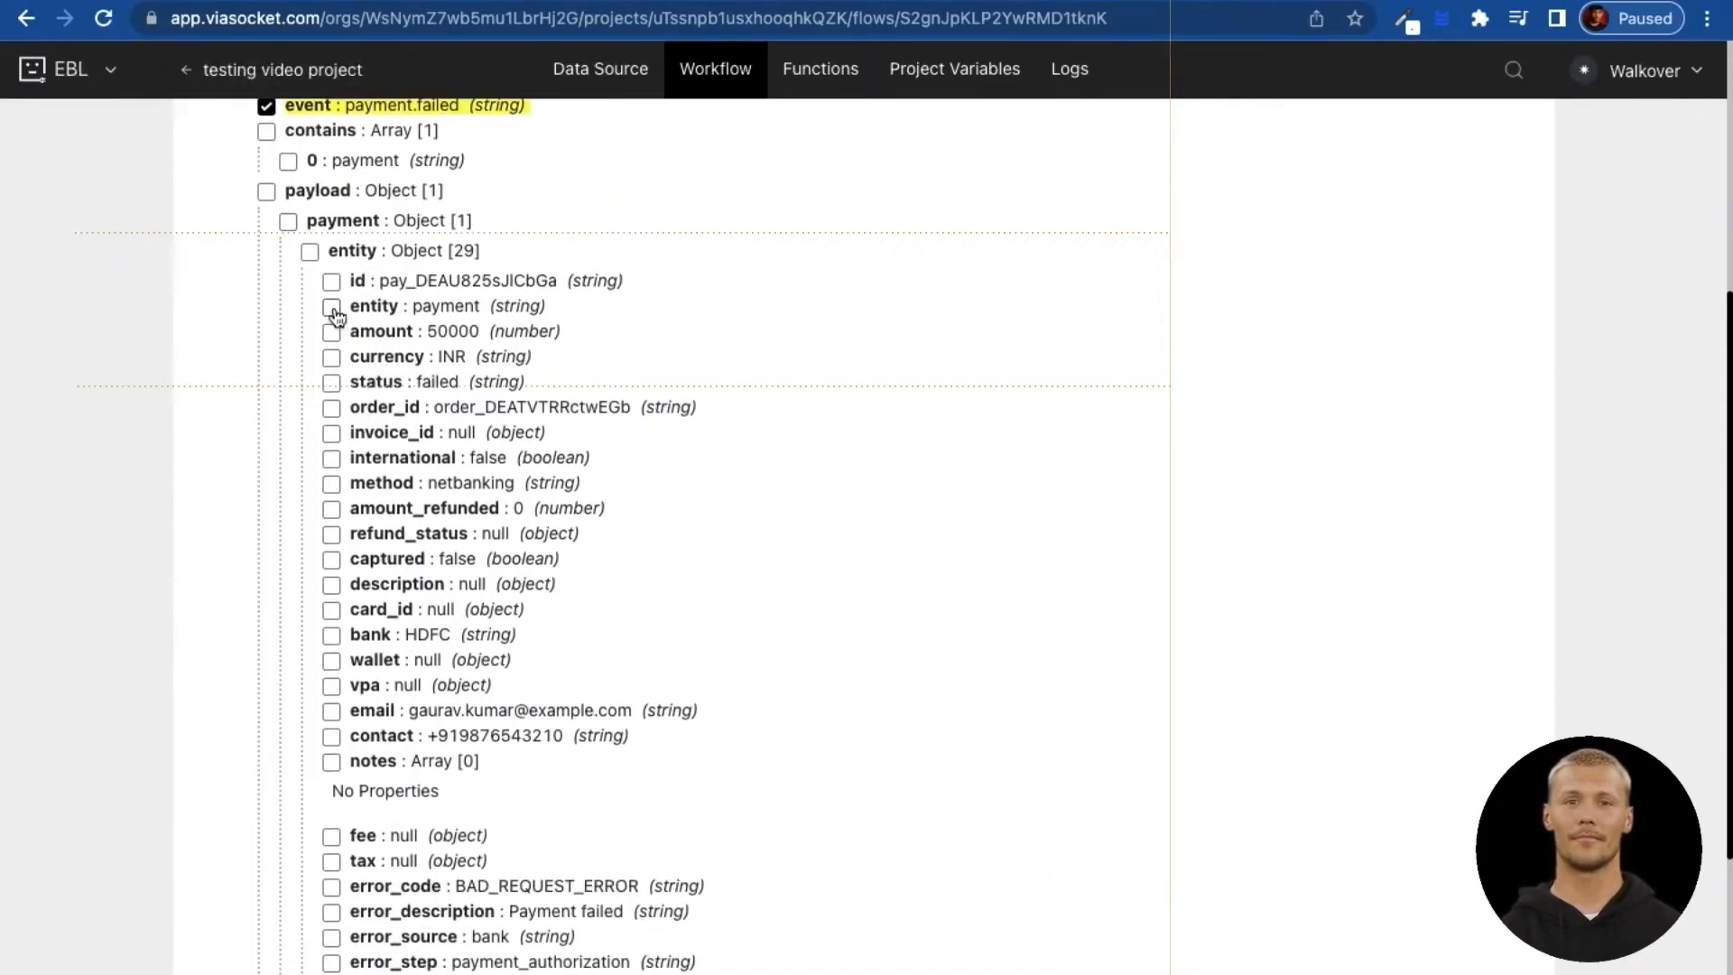
scroll(335, 319, up, 1)
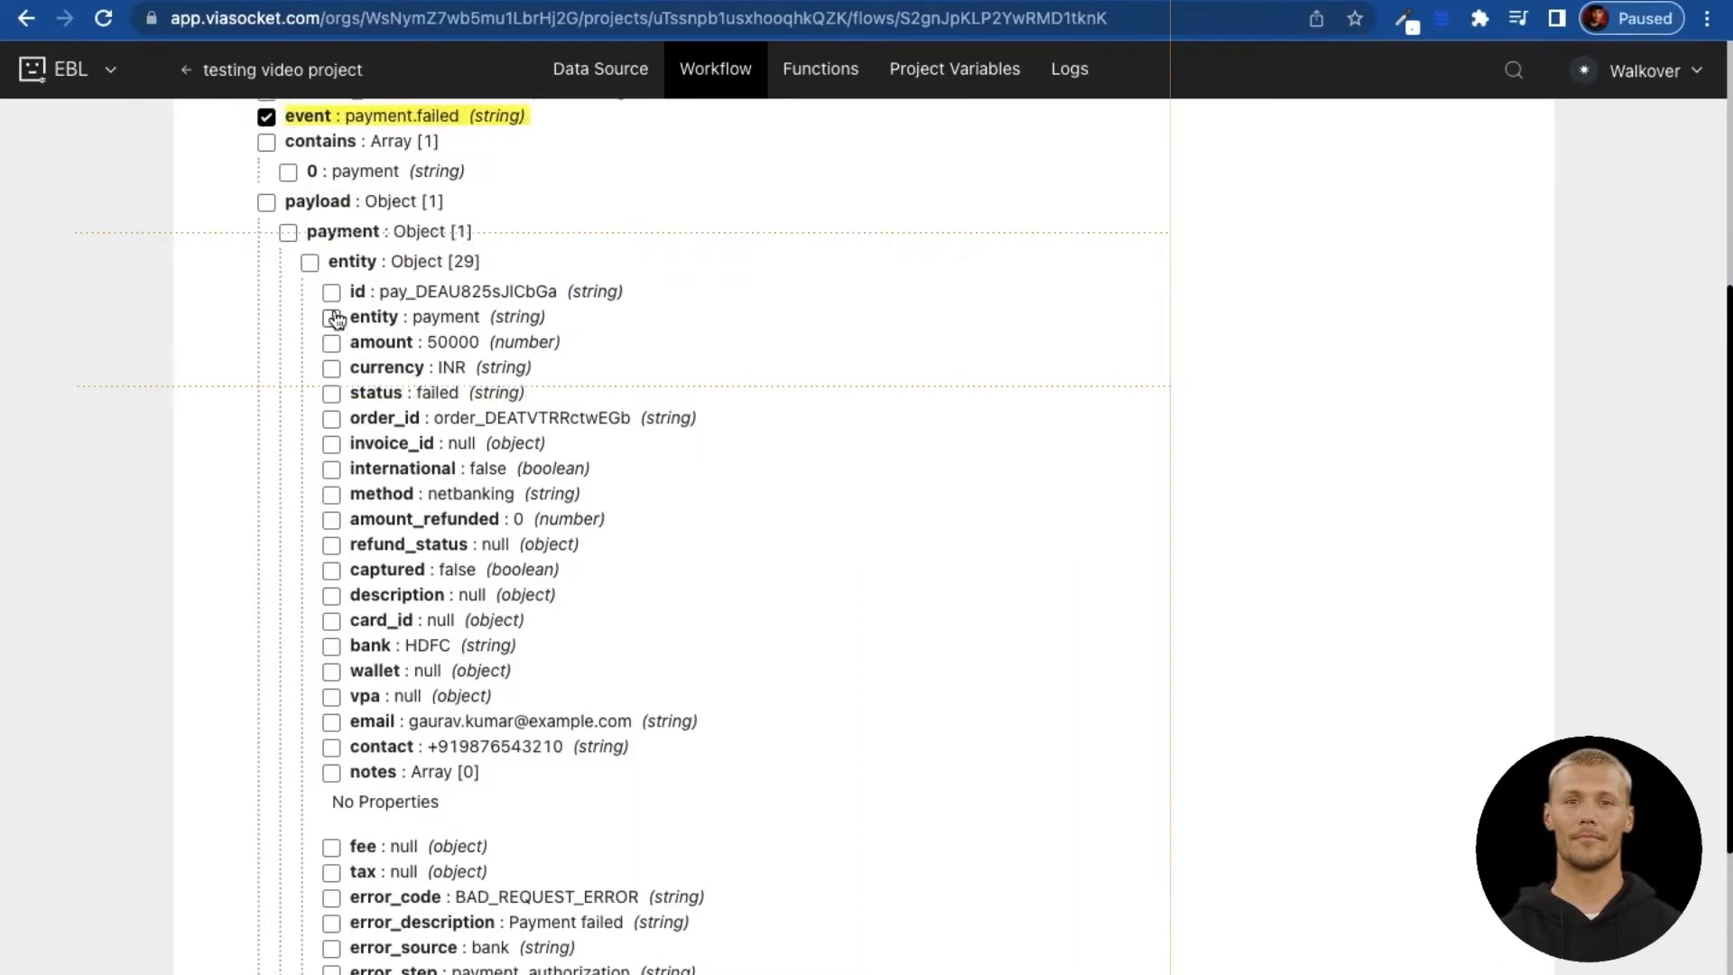
click(331, 397)
click(291, 277)
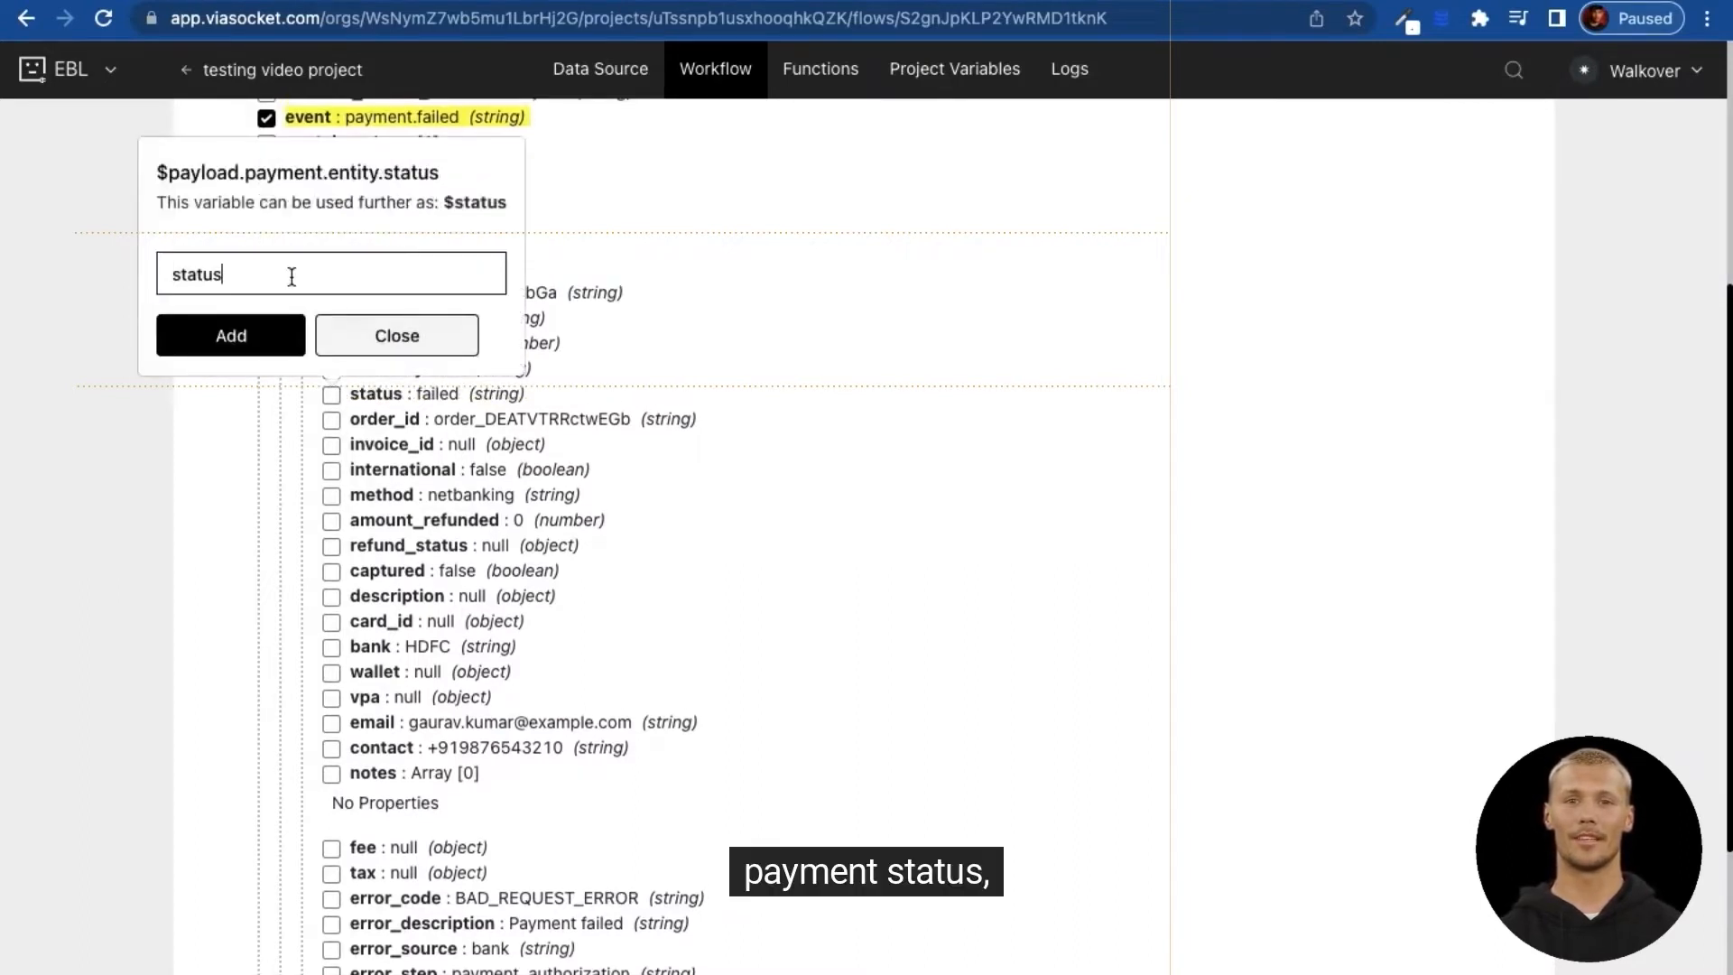
key(Home)
text(Payment_)
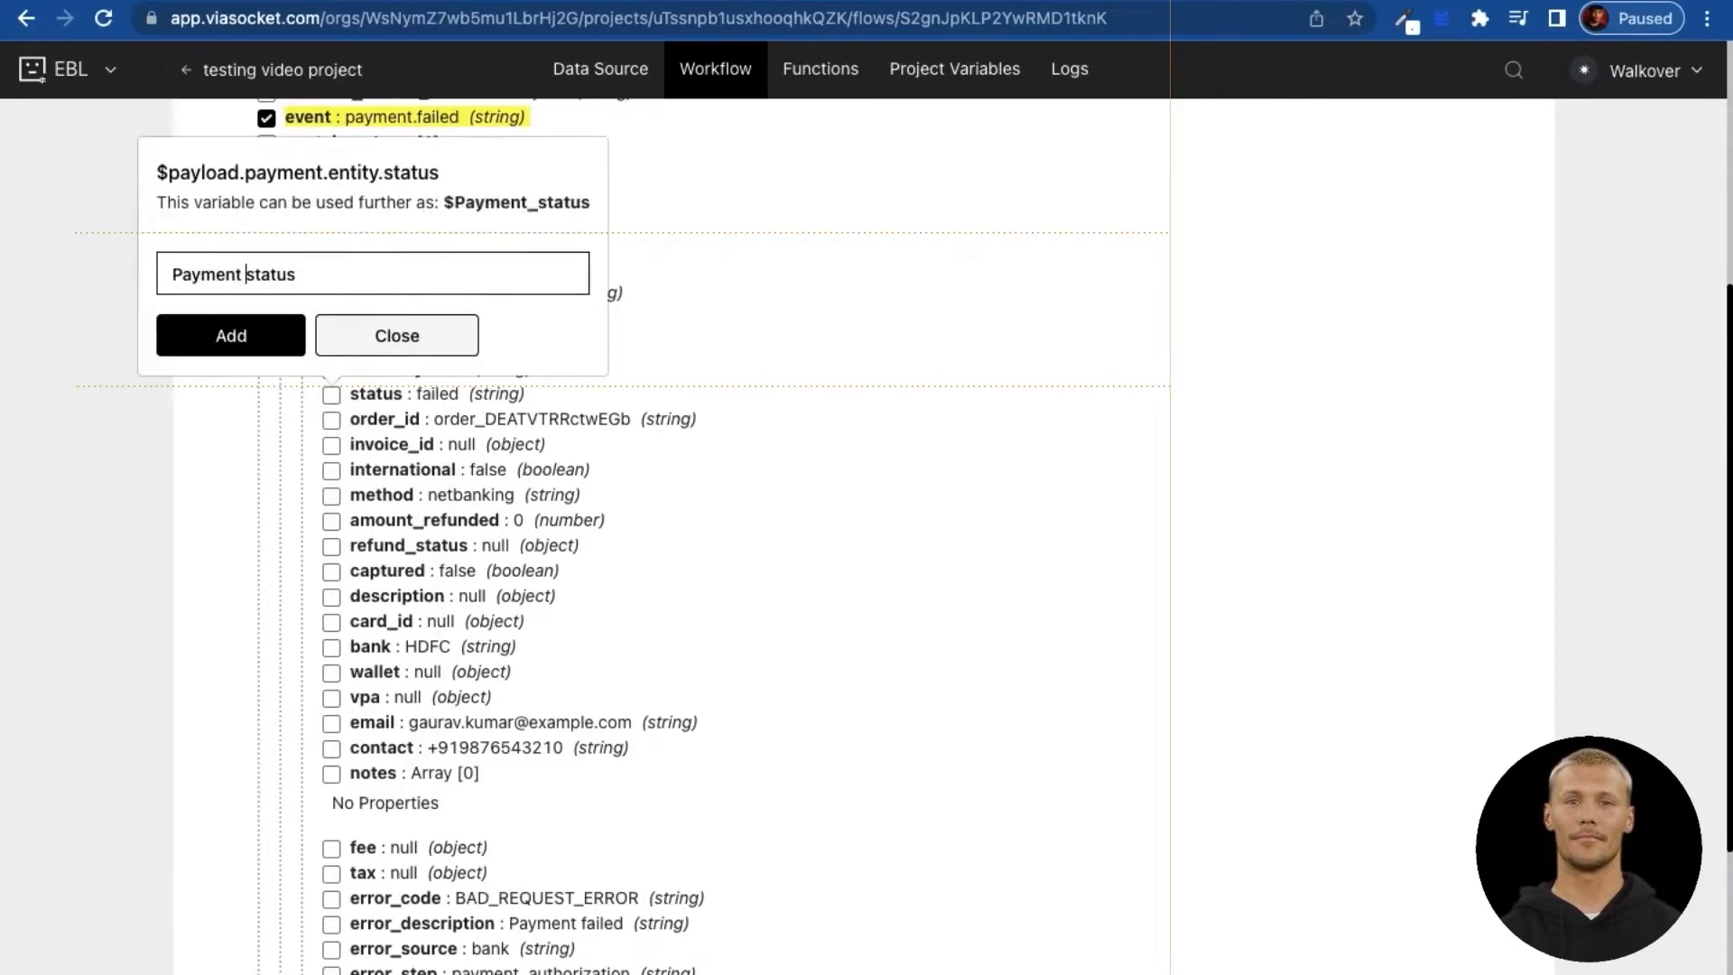
click(278, 338)
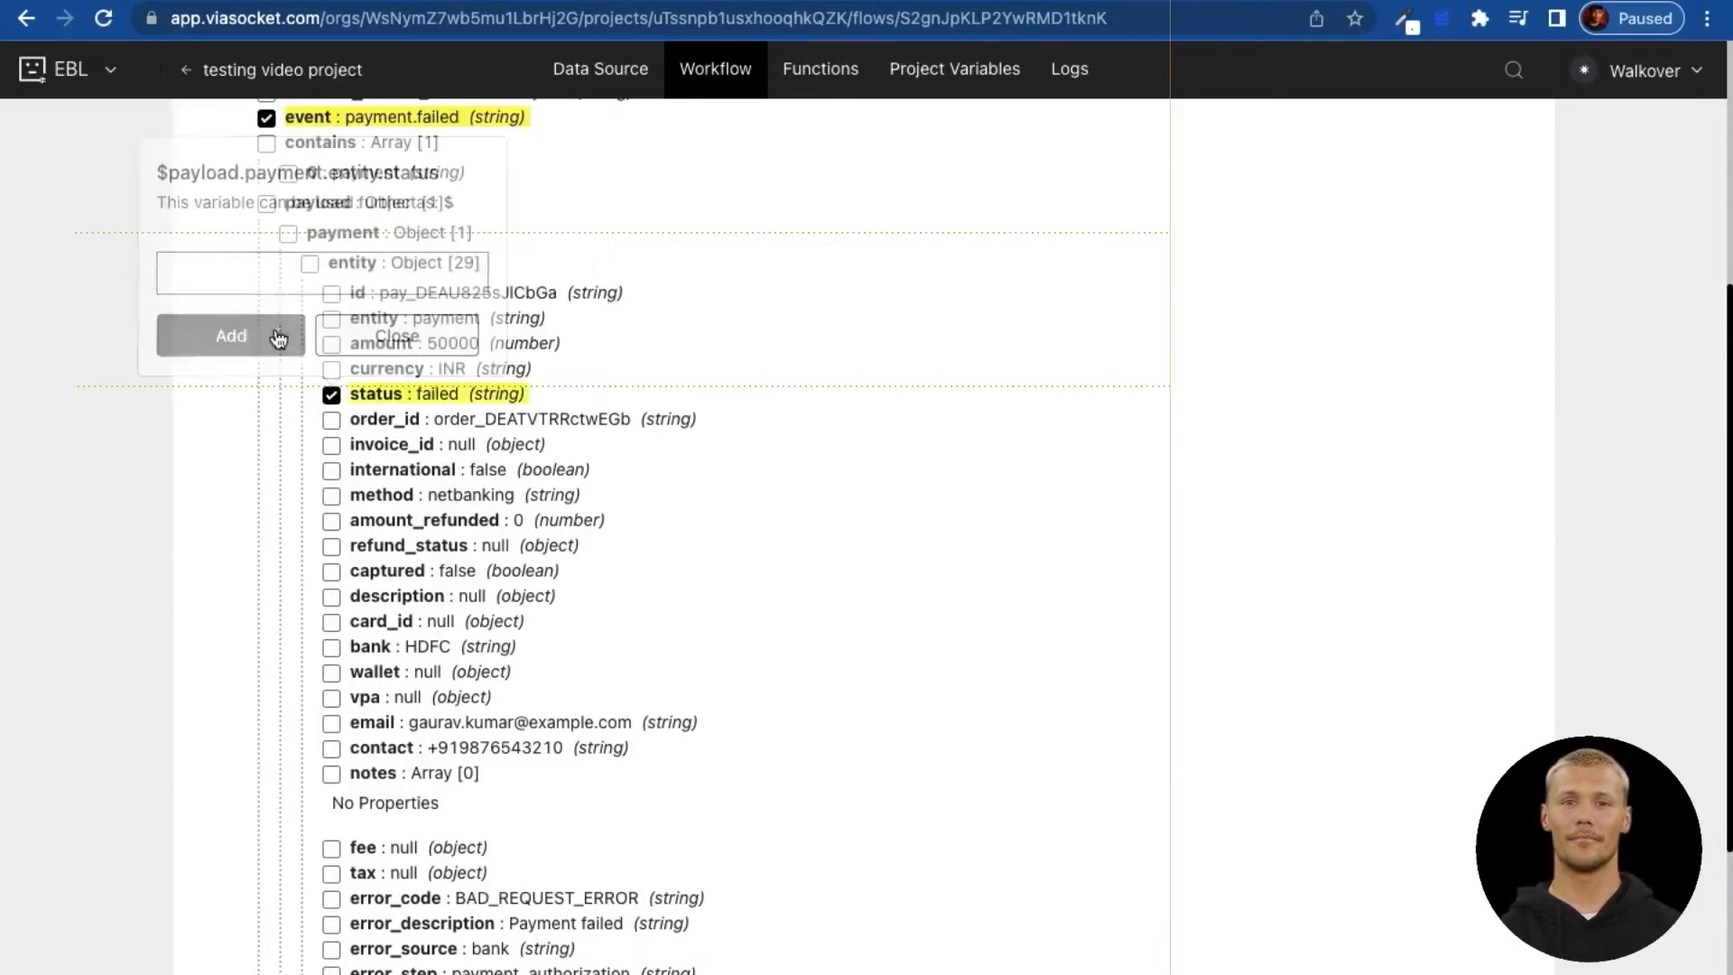
Step: Save the order_id, amount, currency and payment id fields as flow variables
click(350, 421)
click(268, 362)
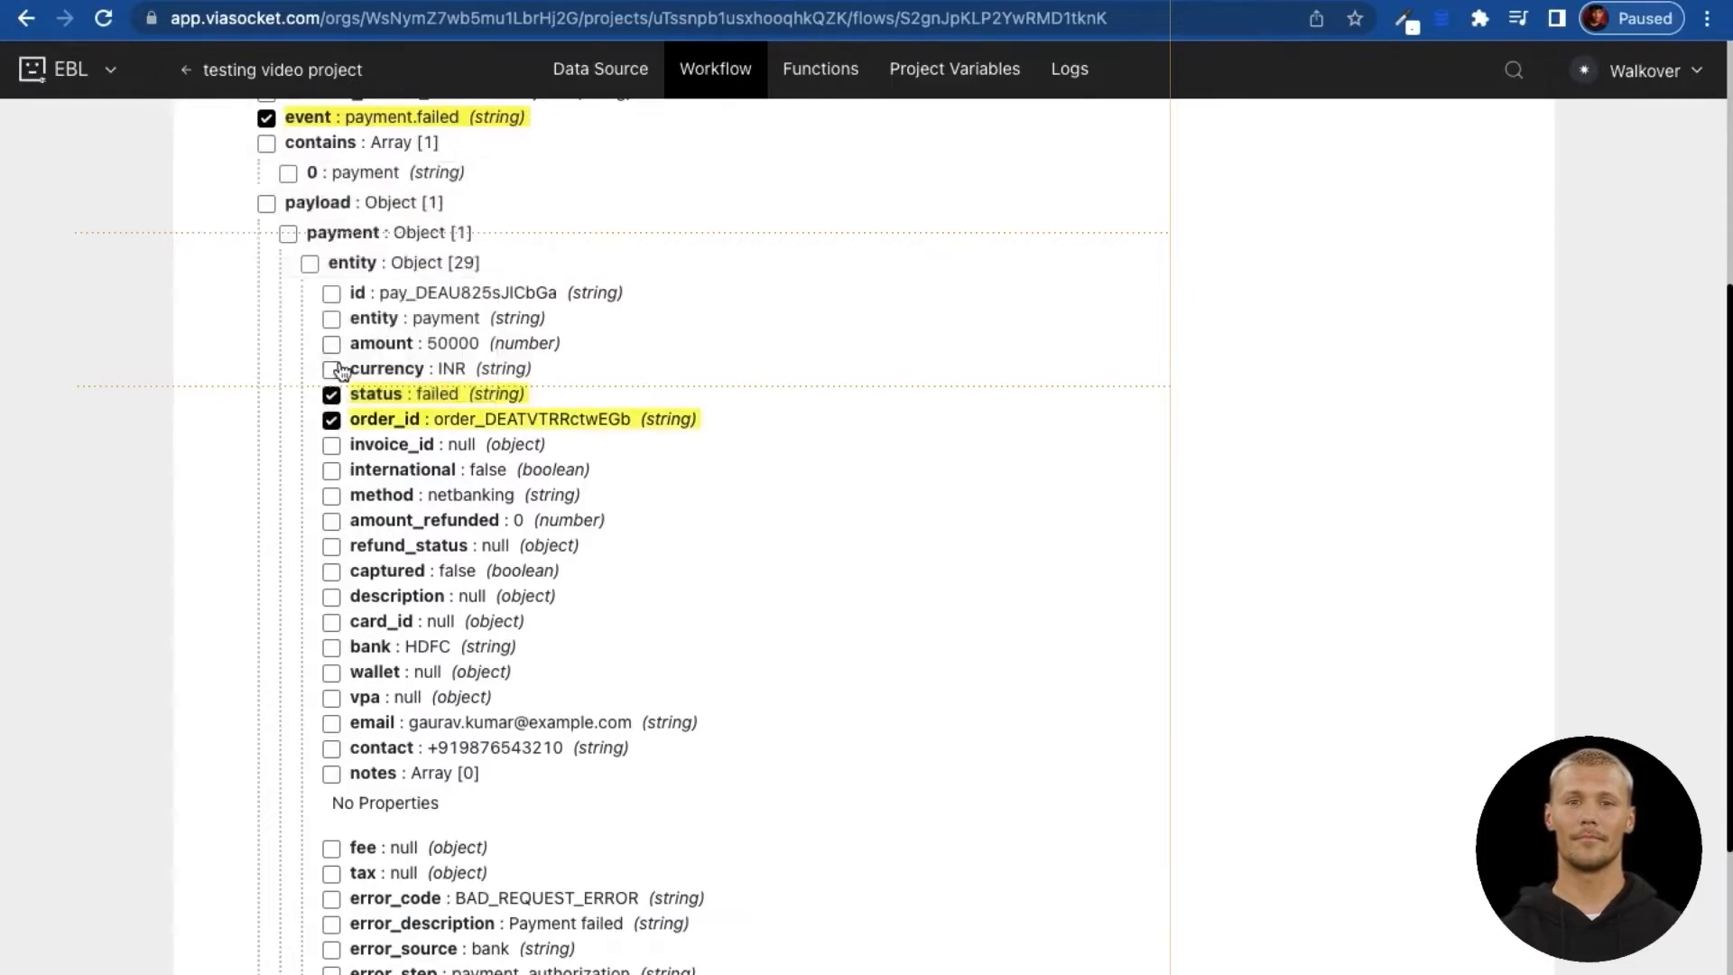
click(332, 345)
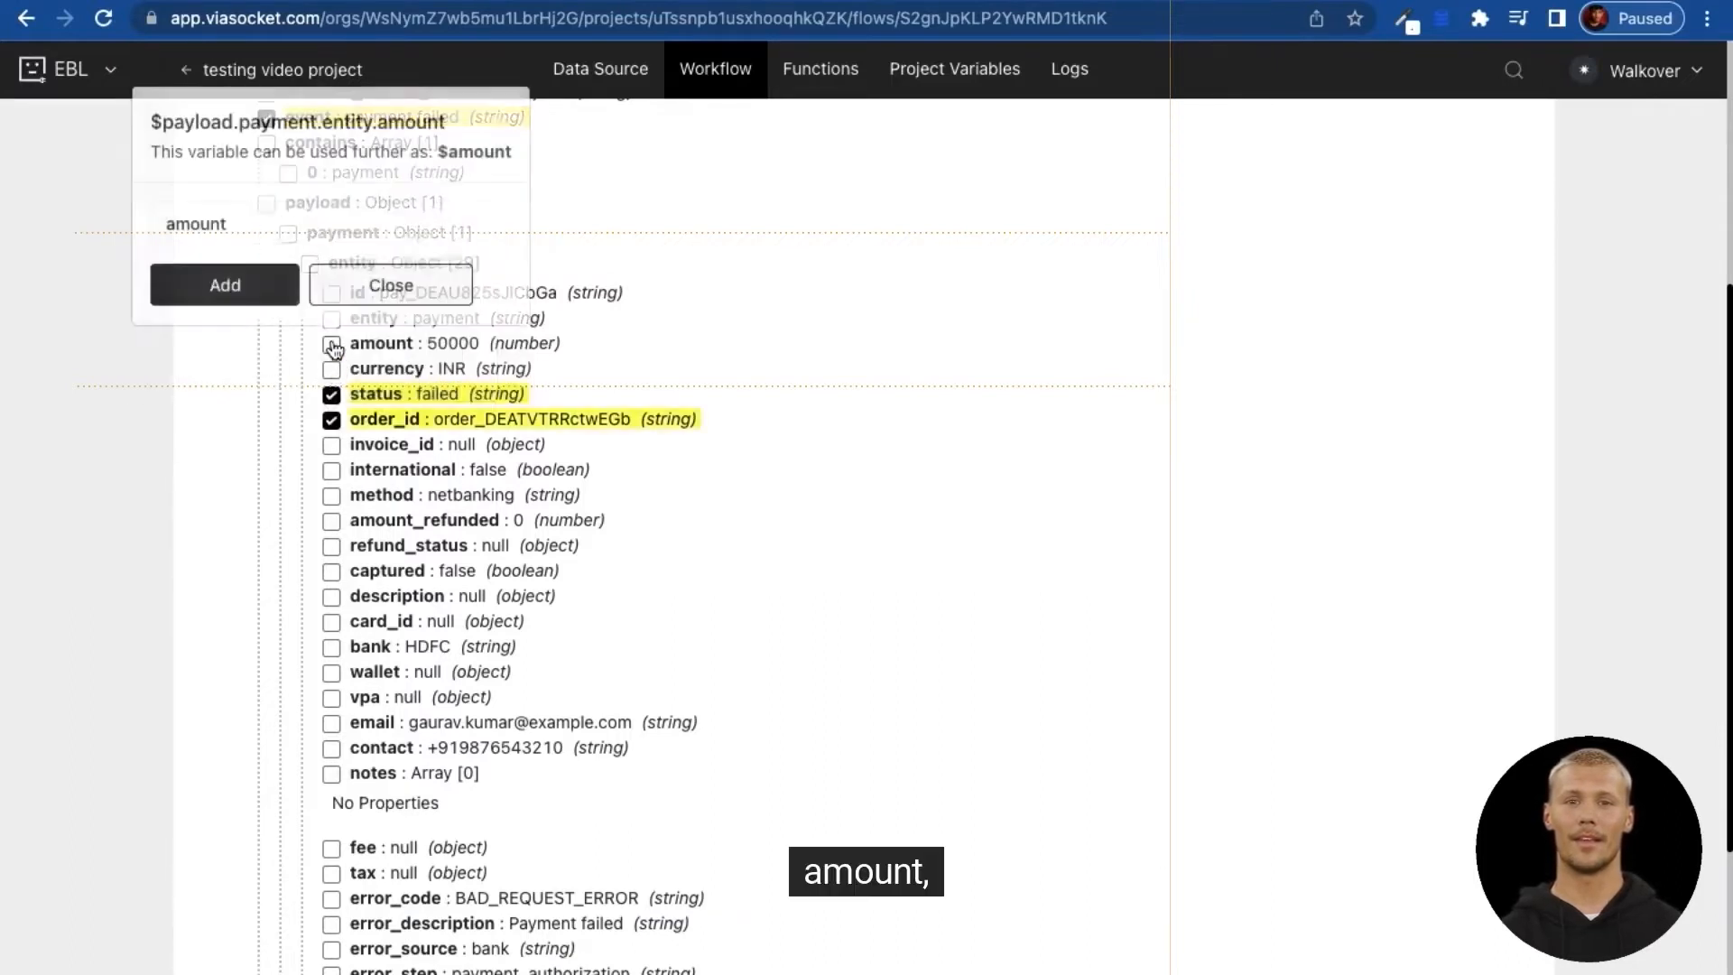
click(270, 282)
click(332, 370)
click(233, 311)
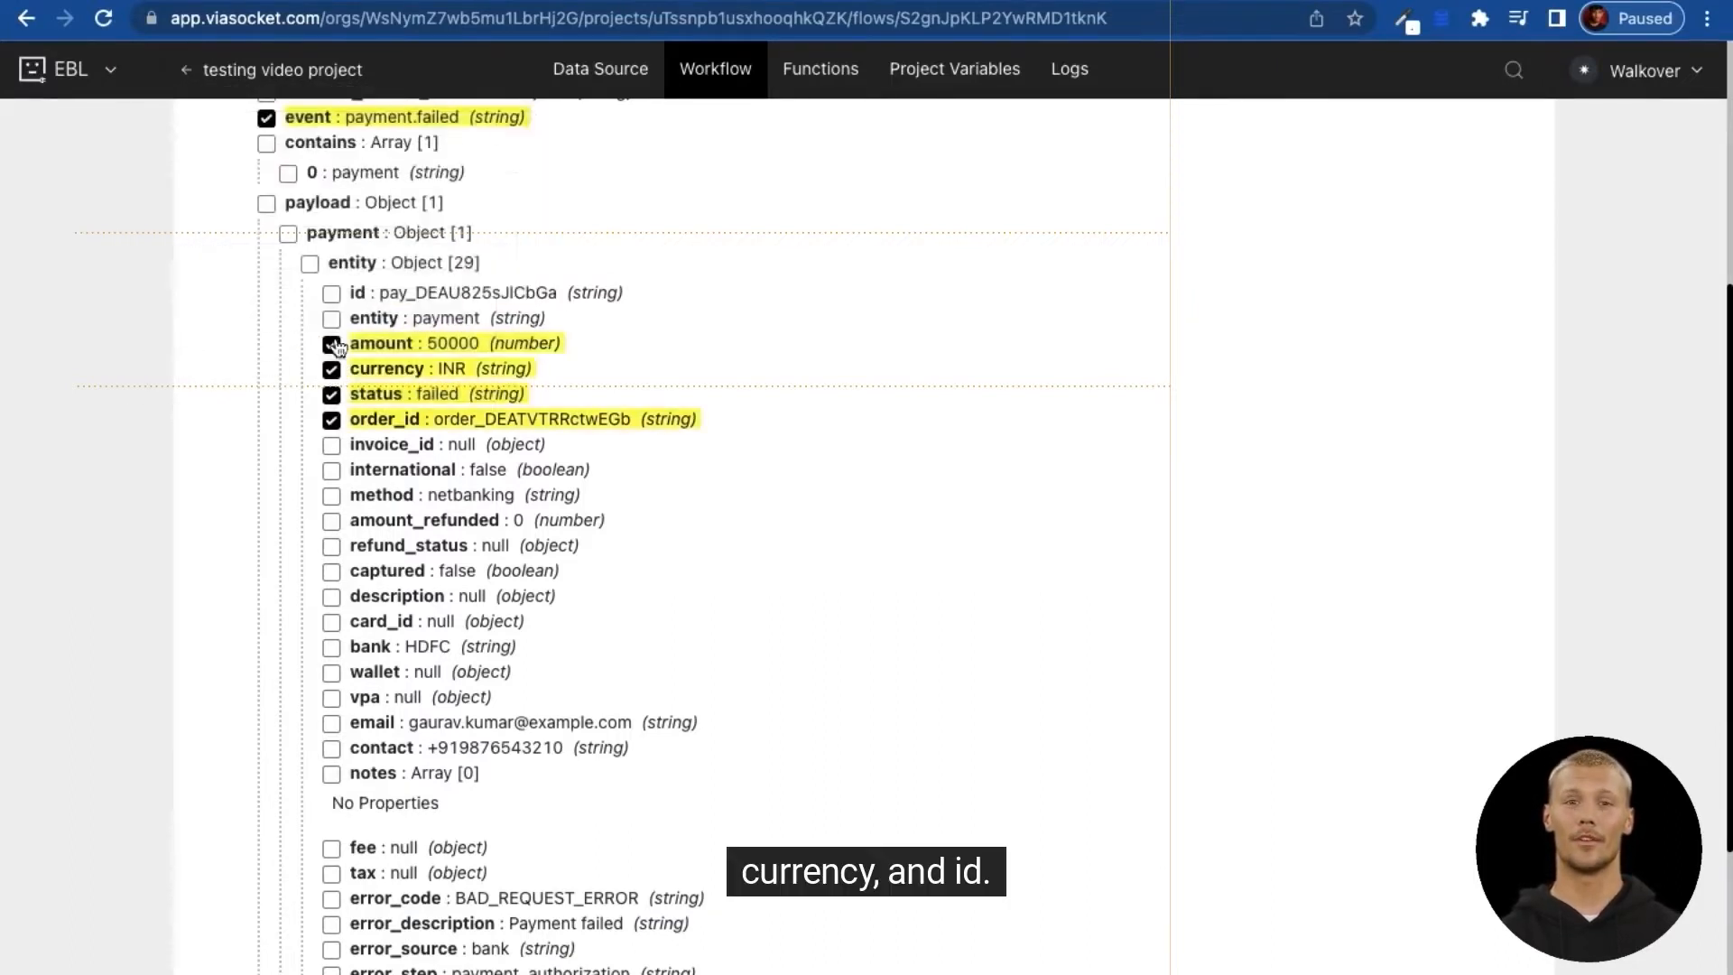
click(331, 294)
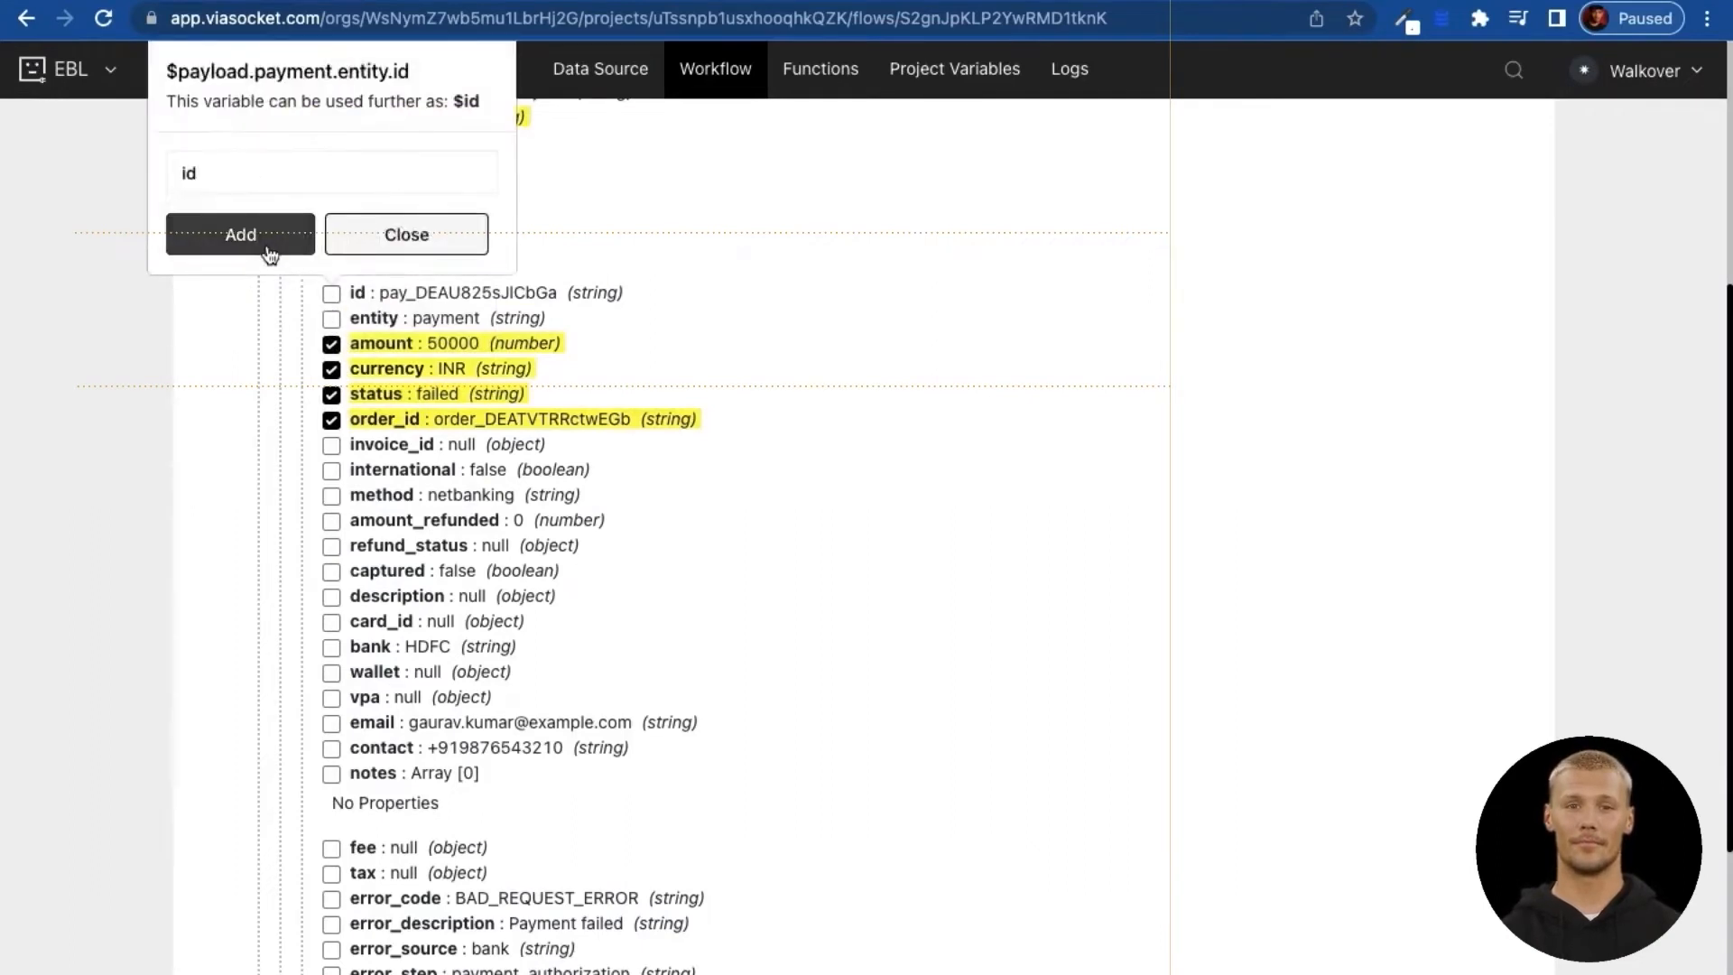
click(216, 238)
scroll(332, 533, down, 3)
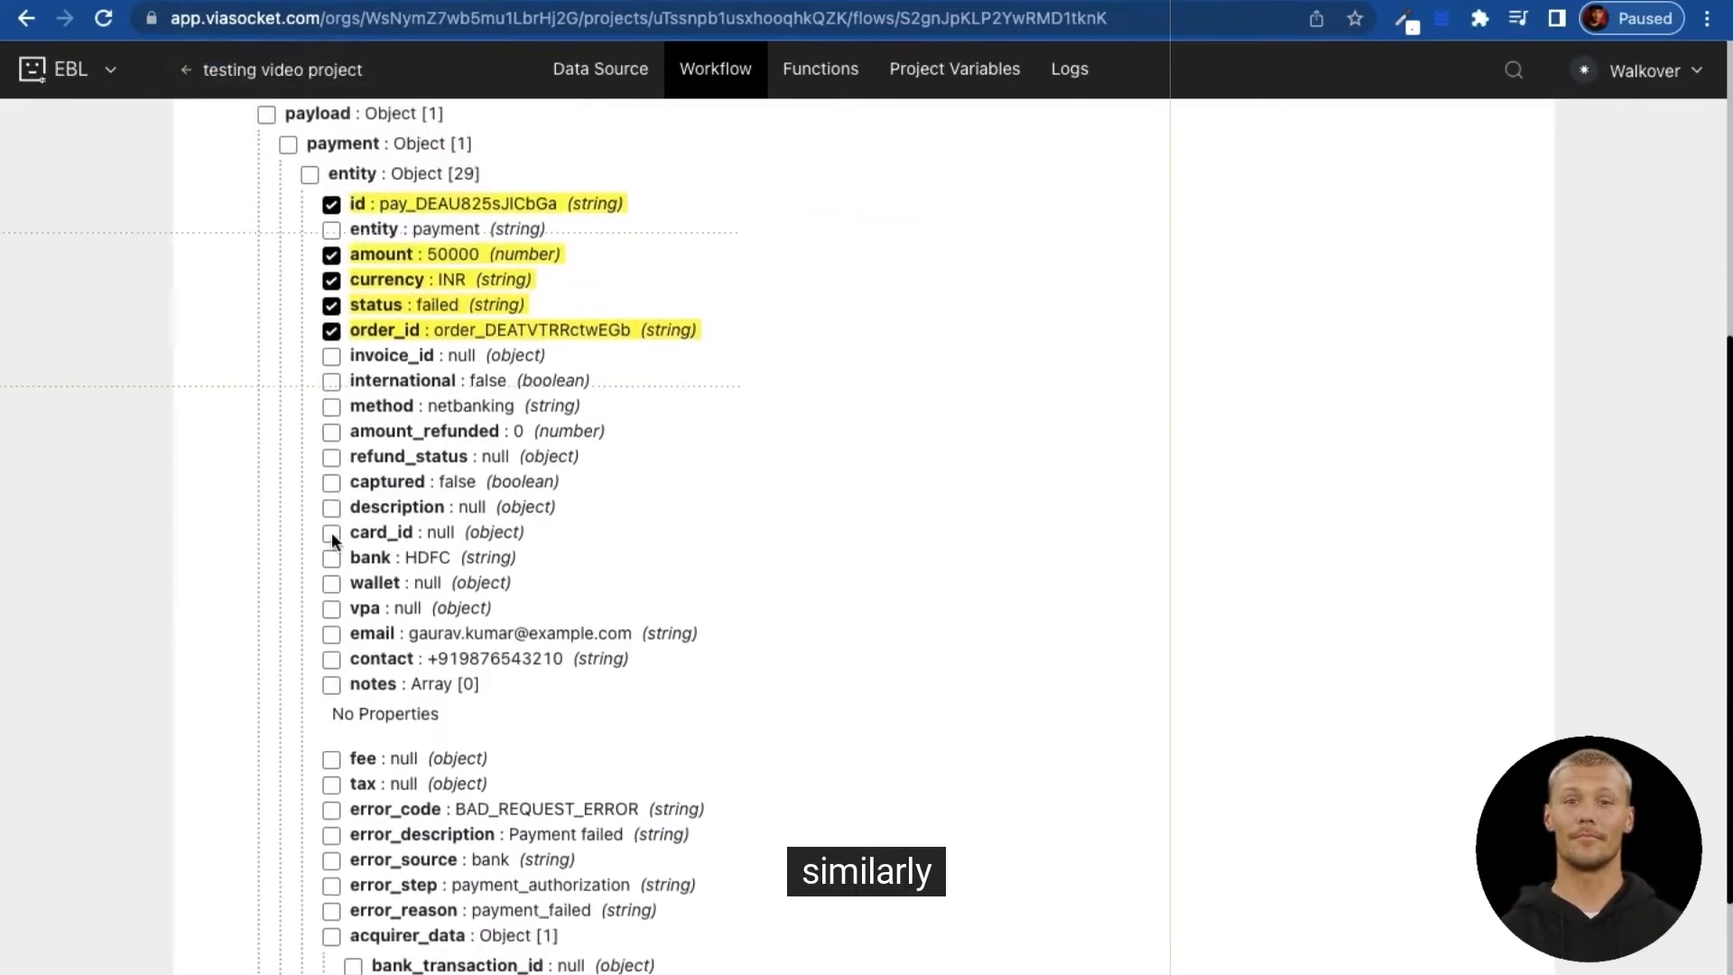
scroll(332, 533, down, 2)
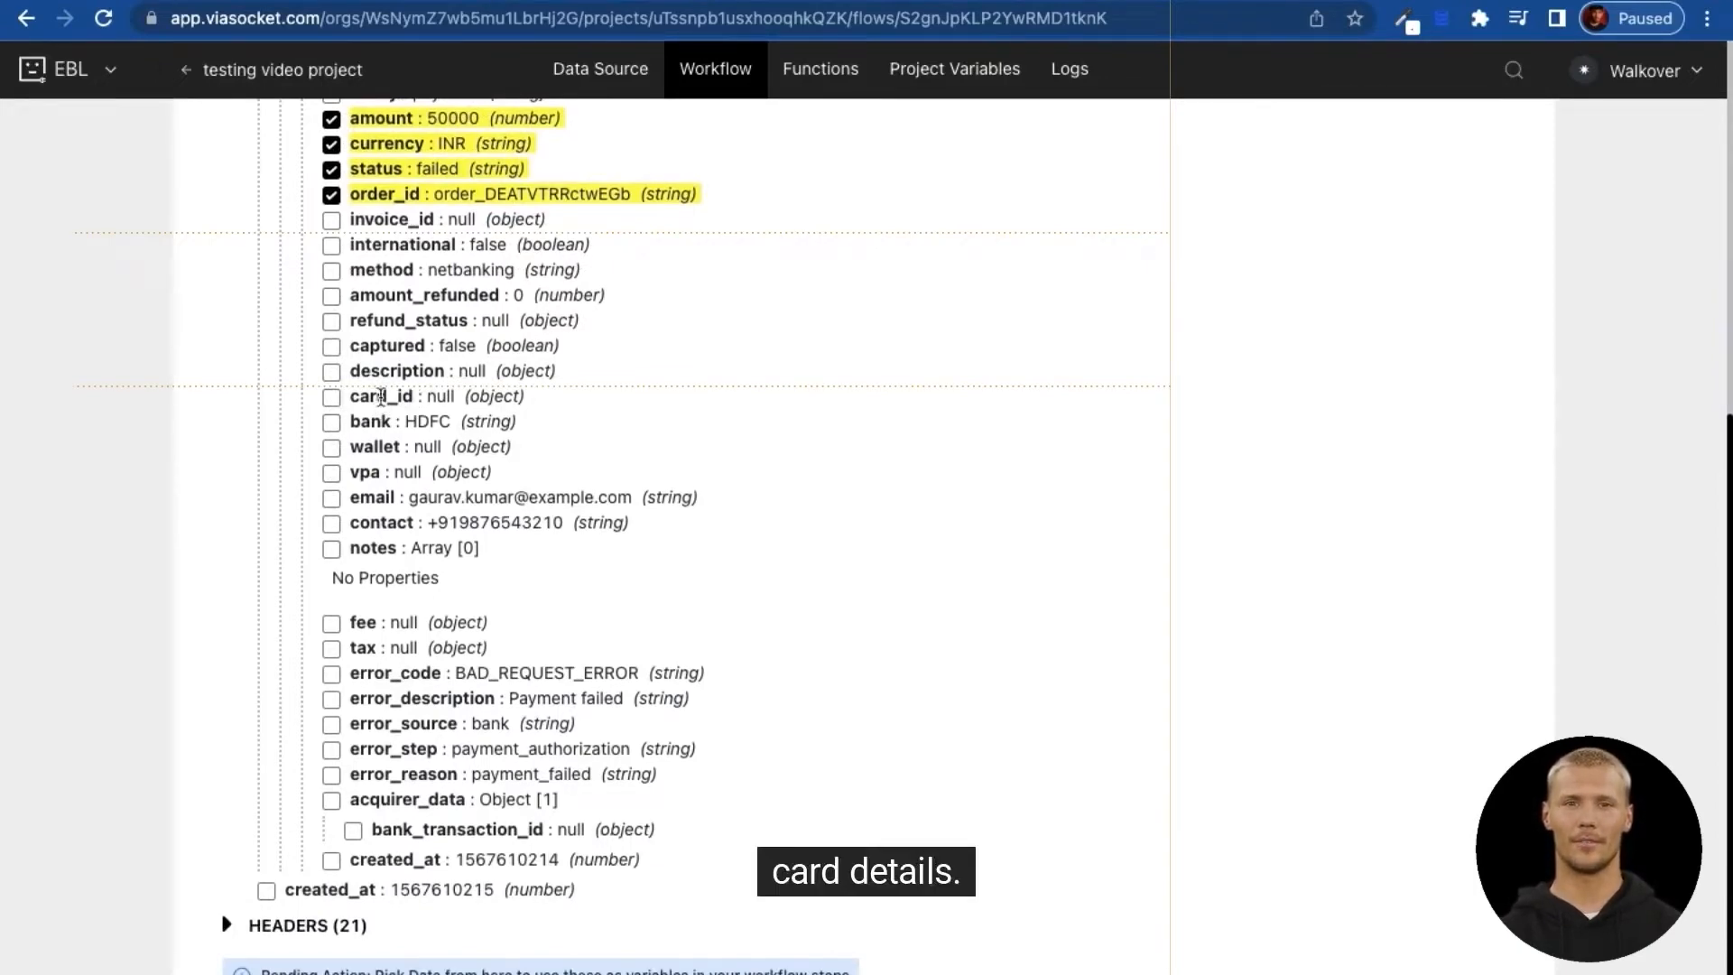
Step: Point out the card_id and bank fields, skip vpa, and add email and contact as variables
drag(350, 397, 414, 397)
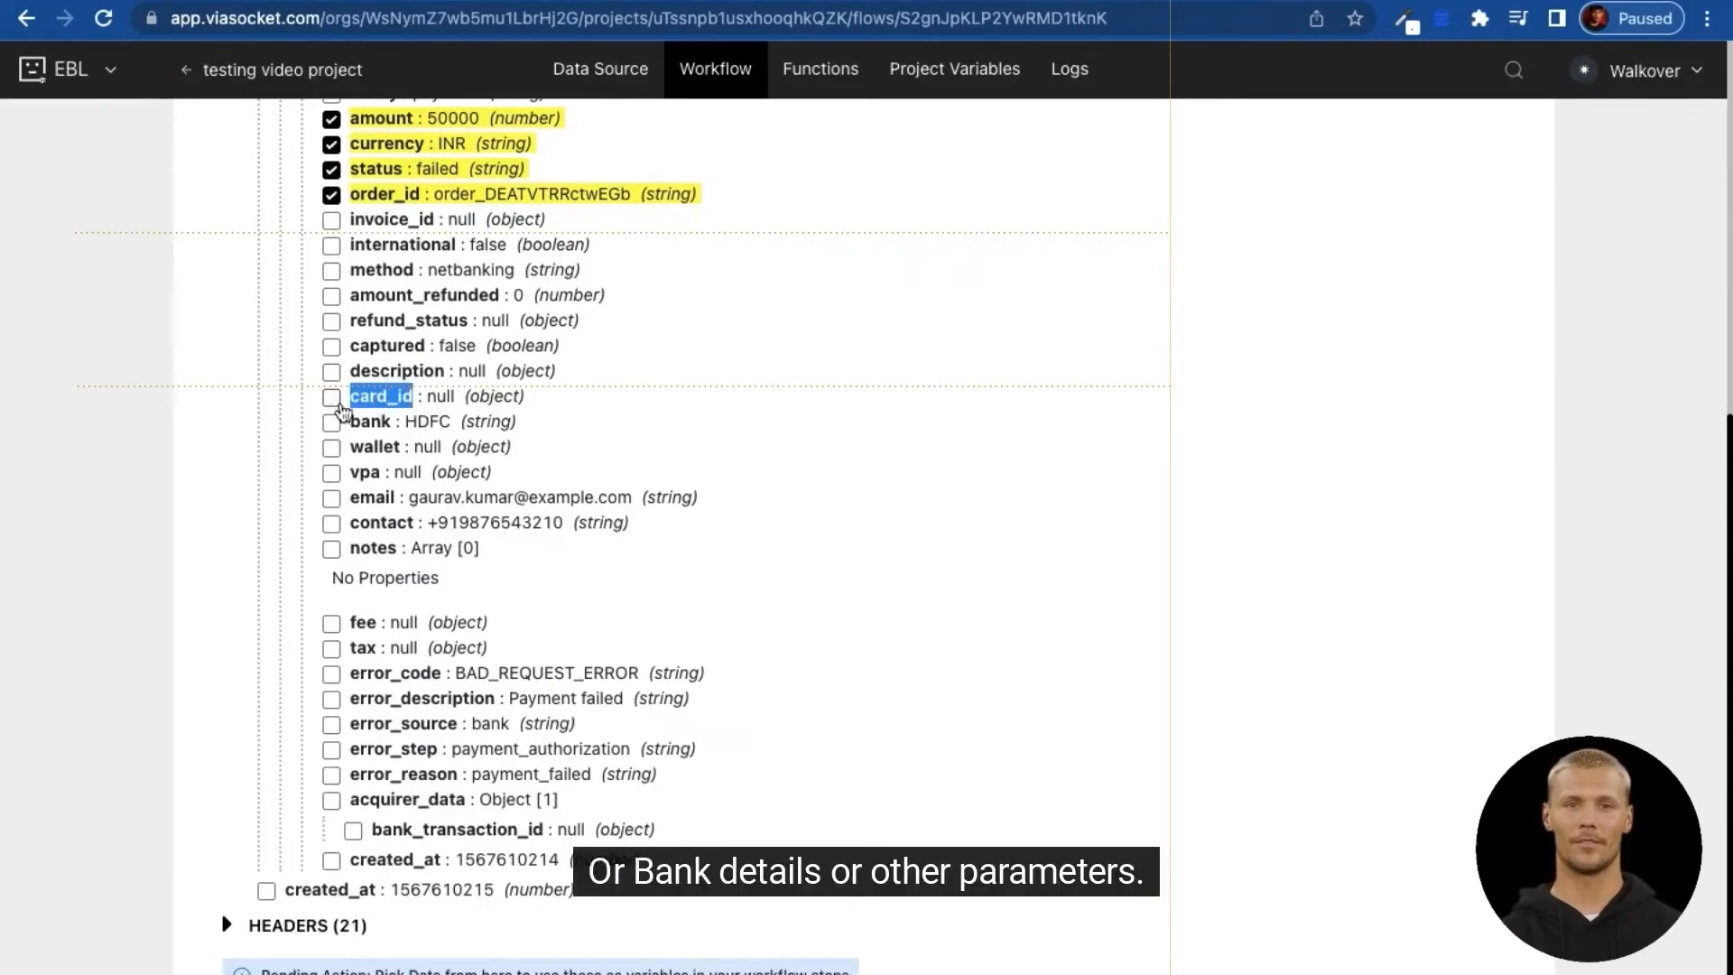
drag(350, 421, 390, 473)
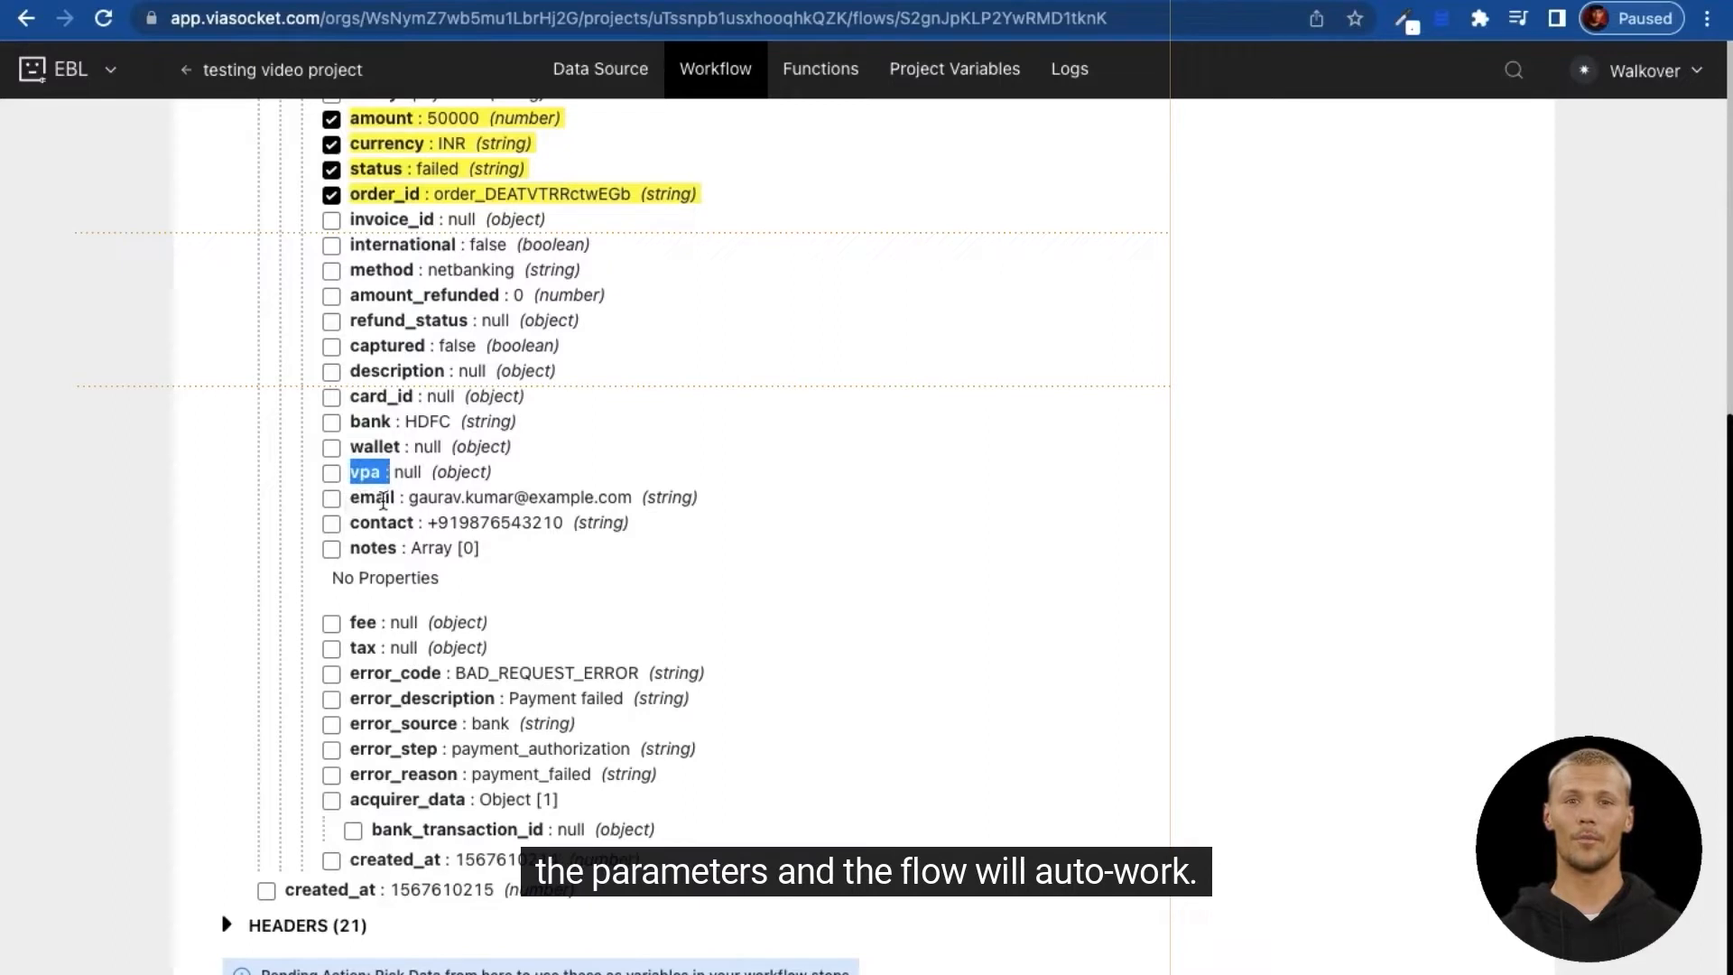
click(371, 471)
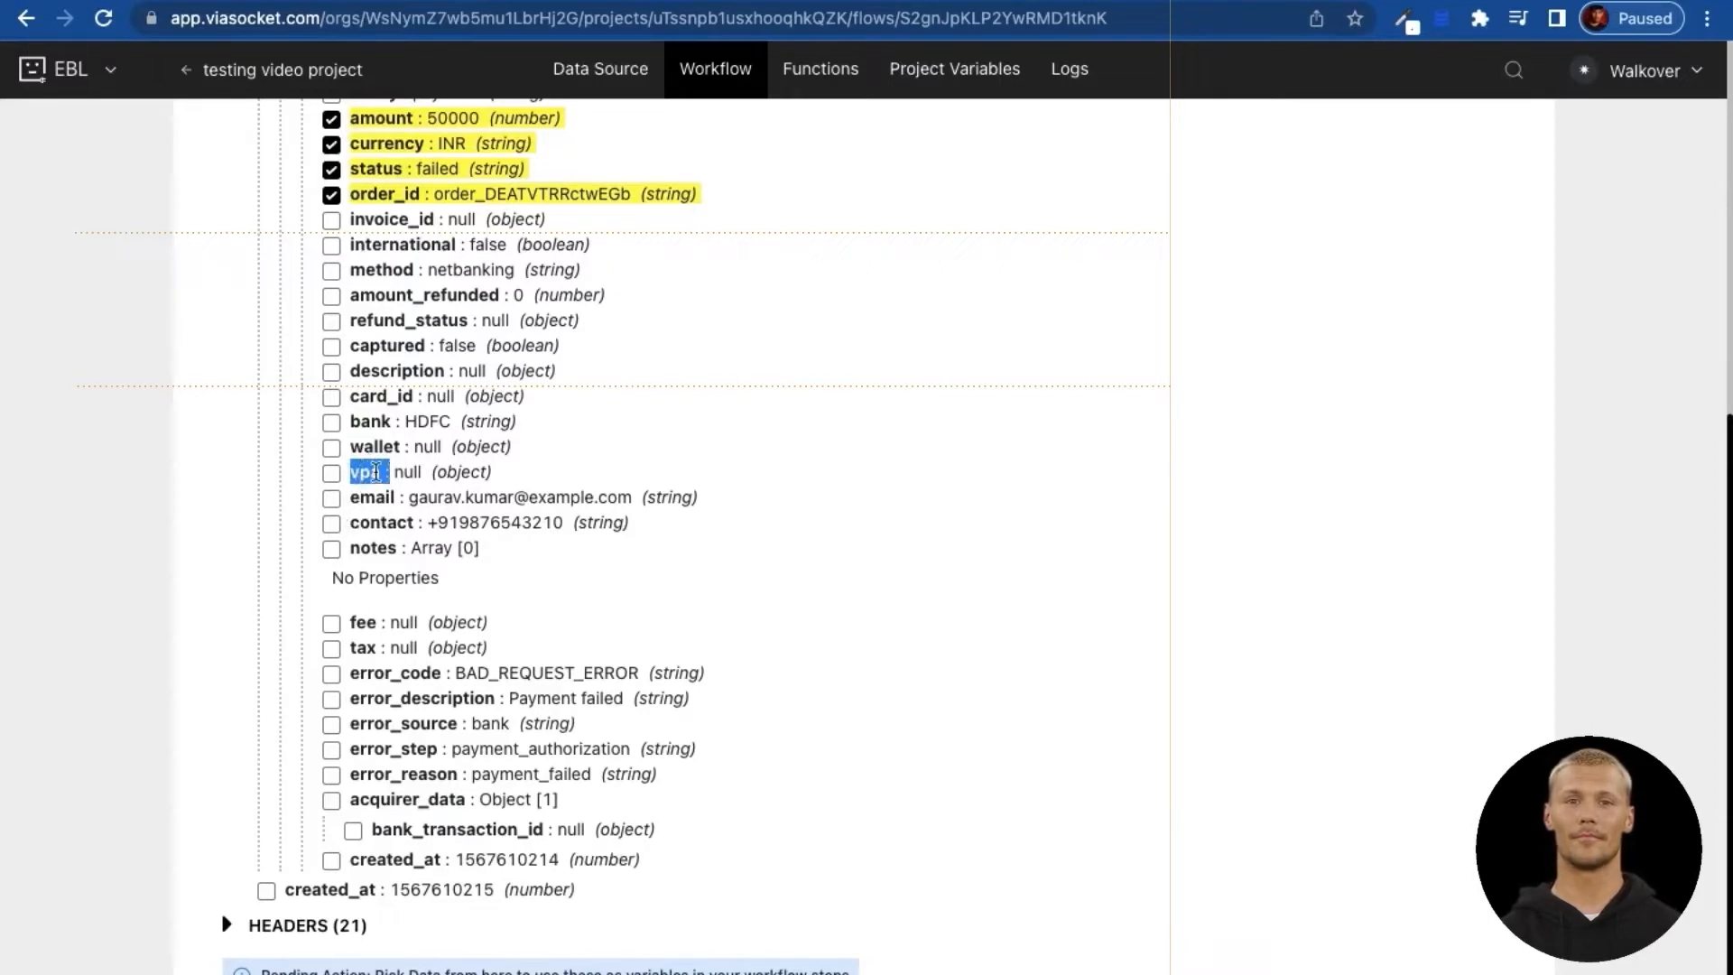
click(440, 414)
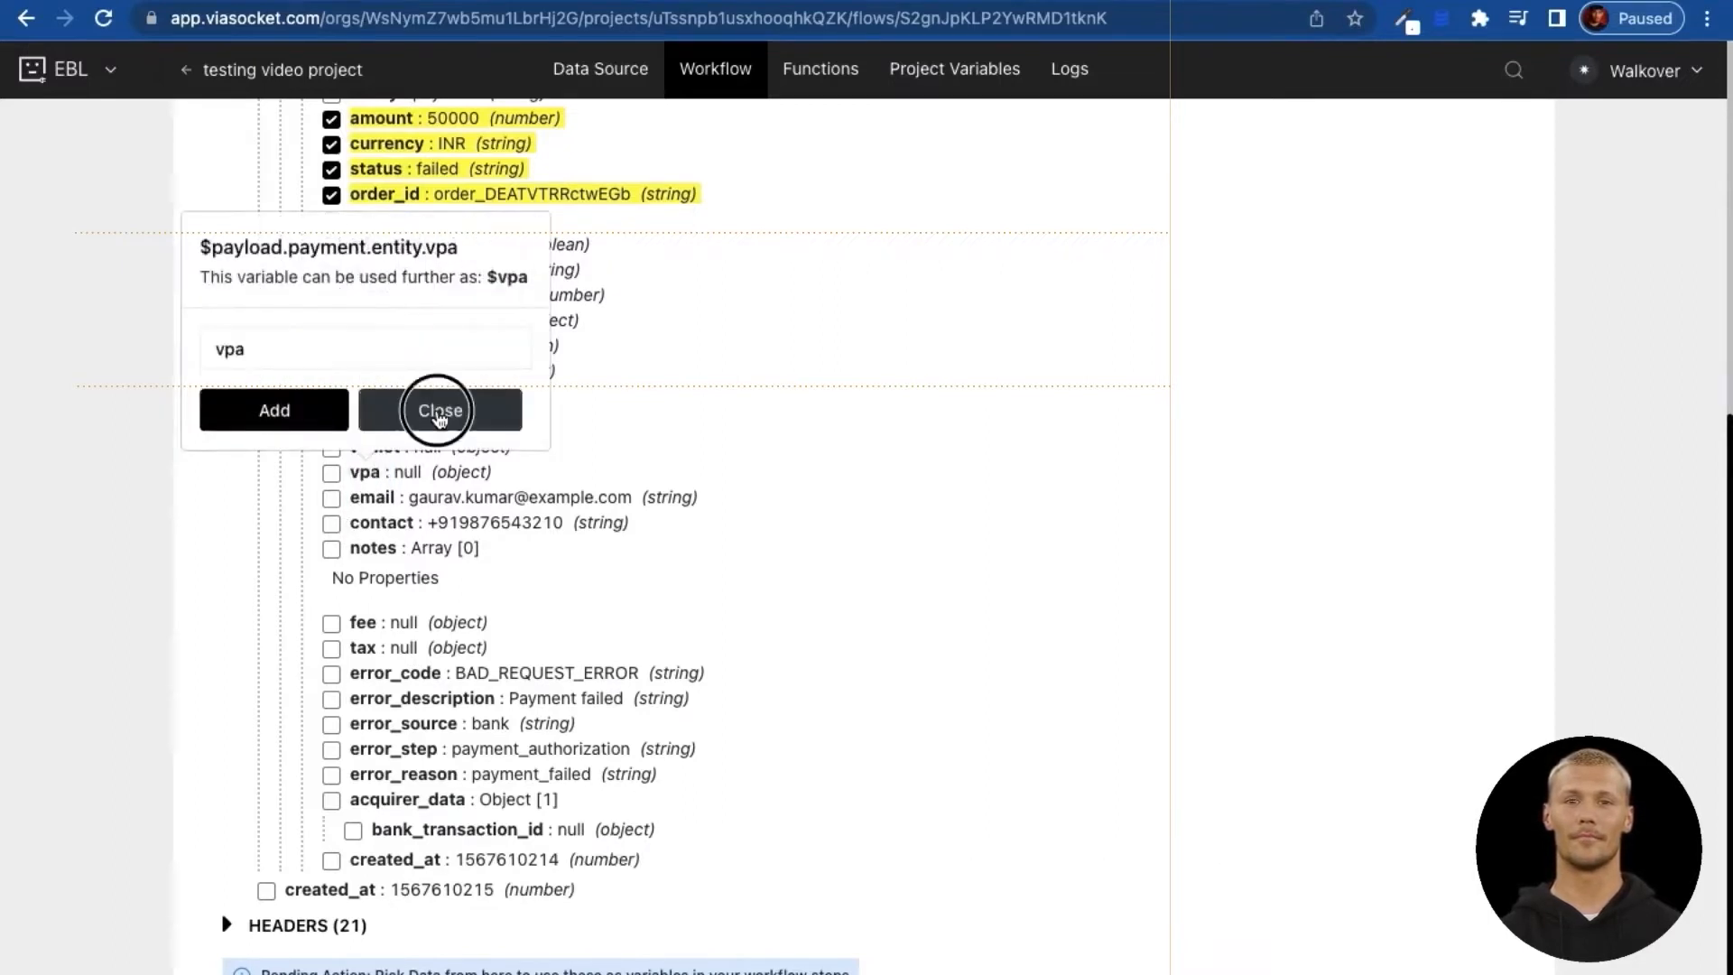
click(330, 502)
click(285, 444)
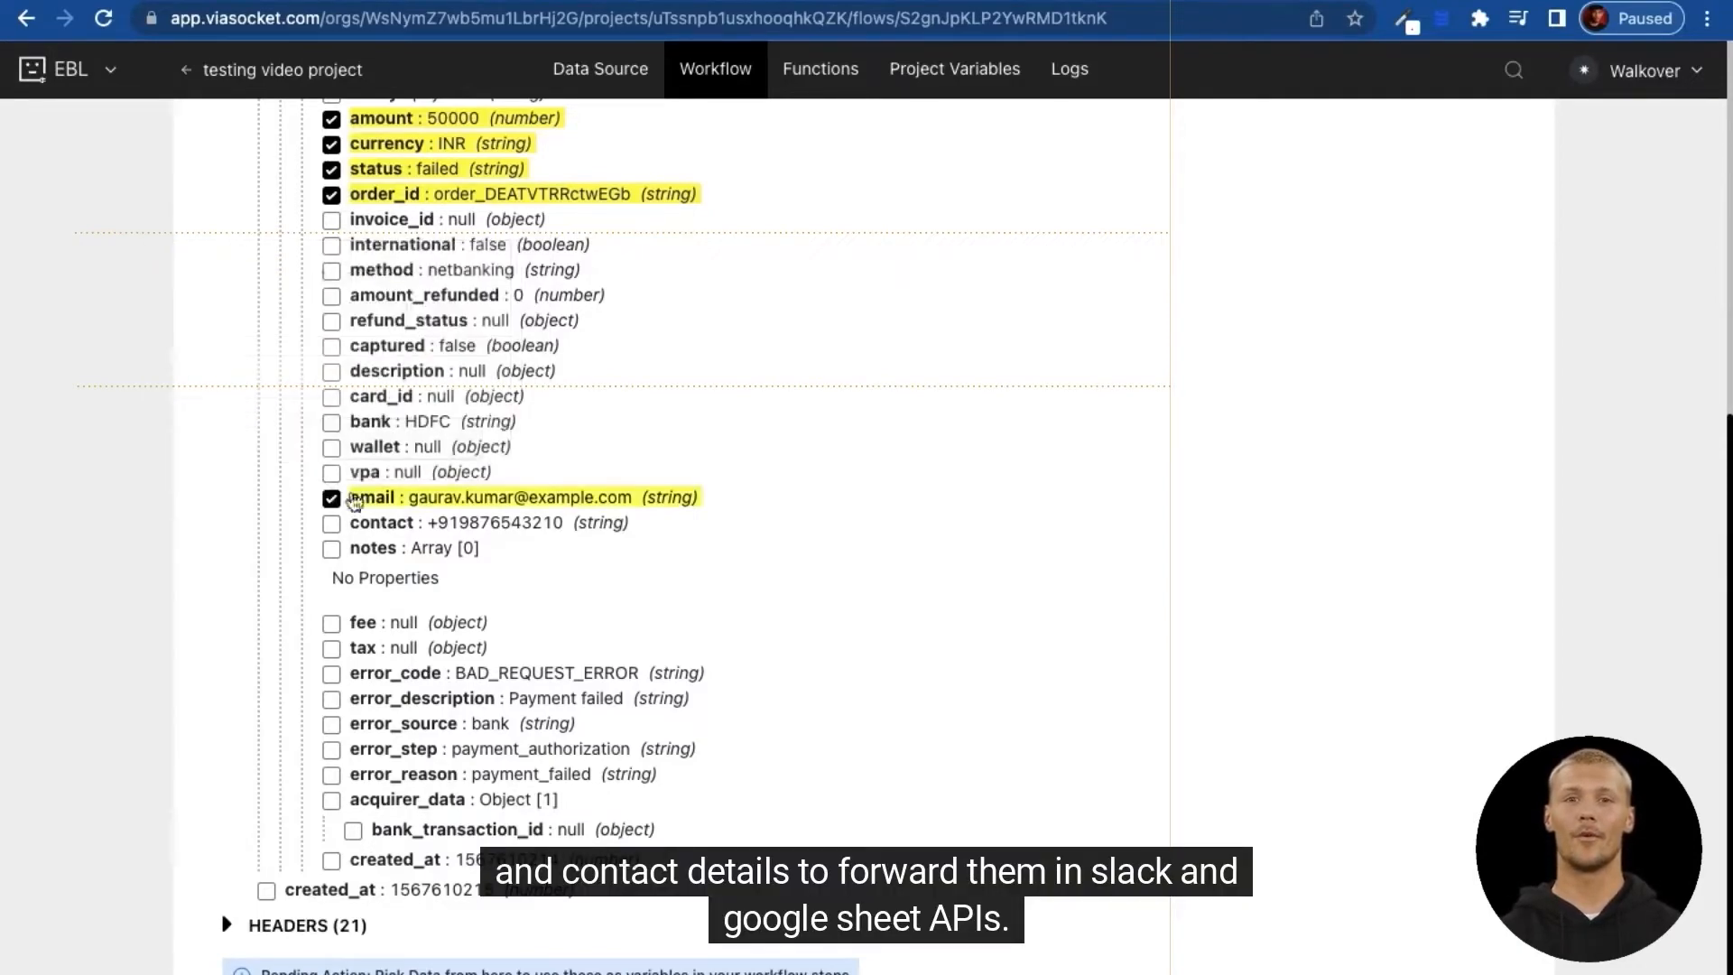
click(332, 523)
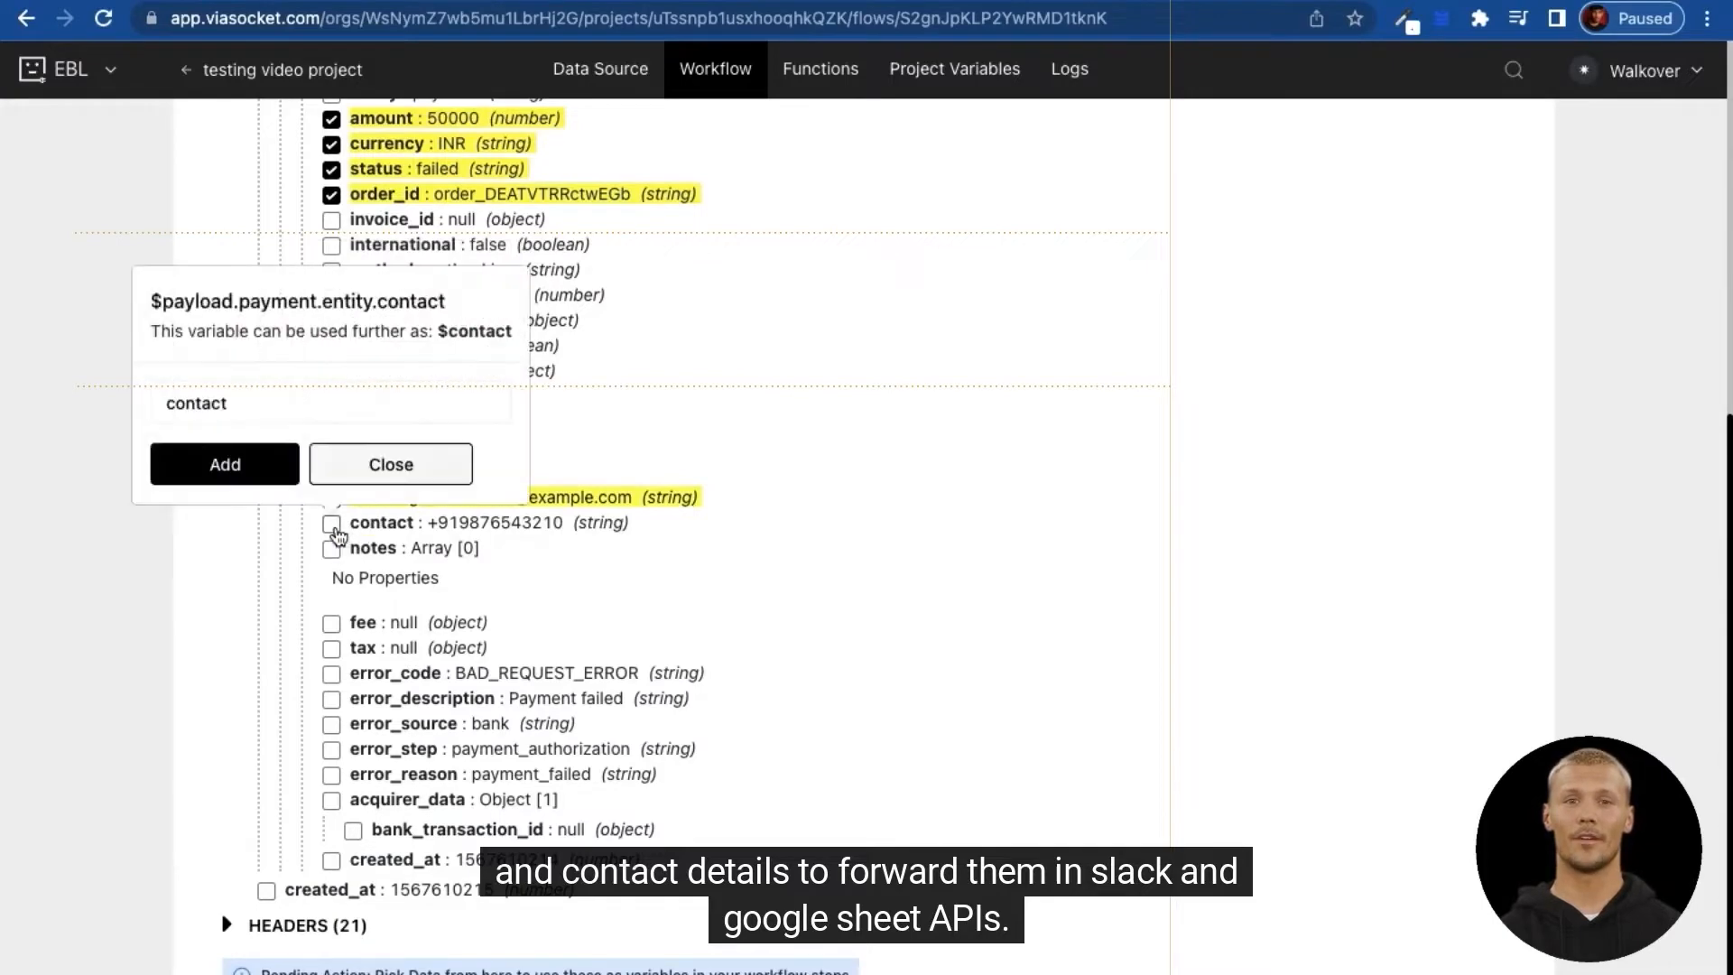
click(271, 467)
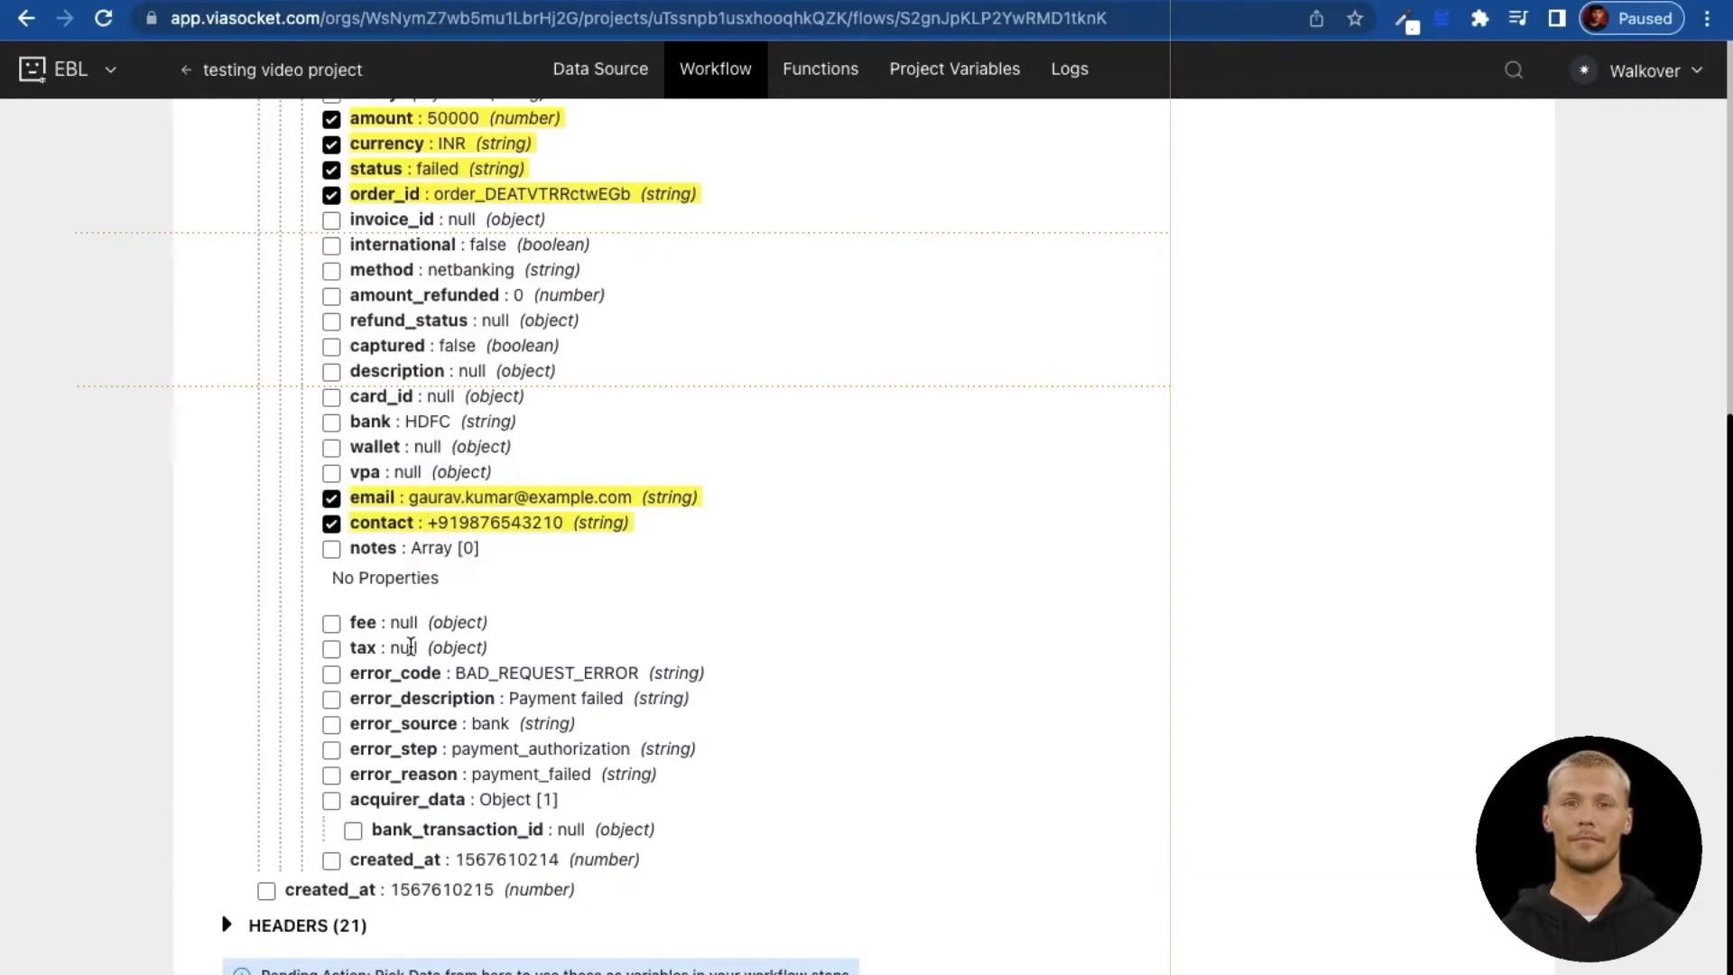
Step: Add the created_at field as a variable named Time_created_at
scroll(411, 646, up, 1)
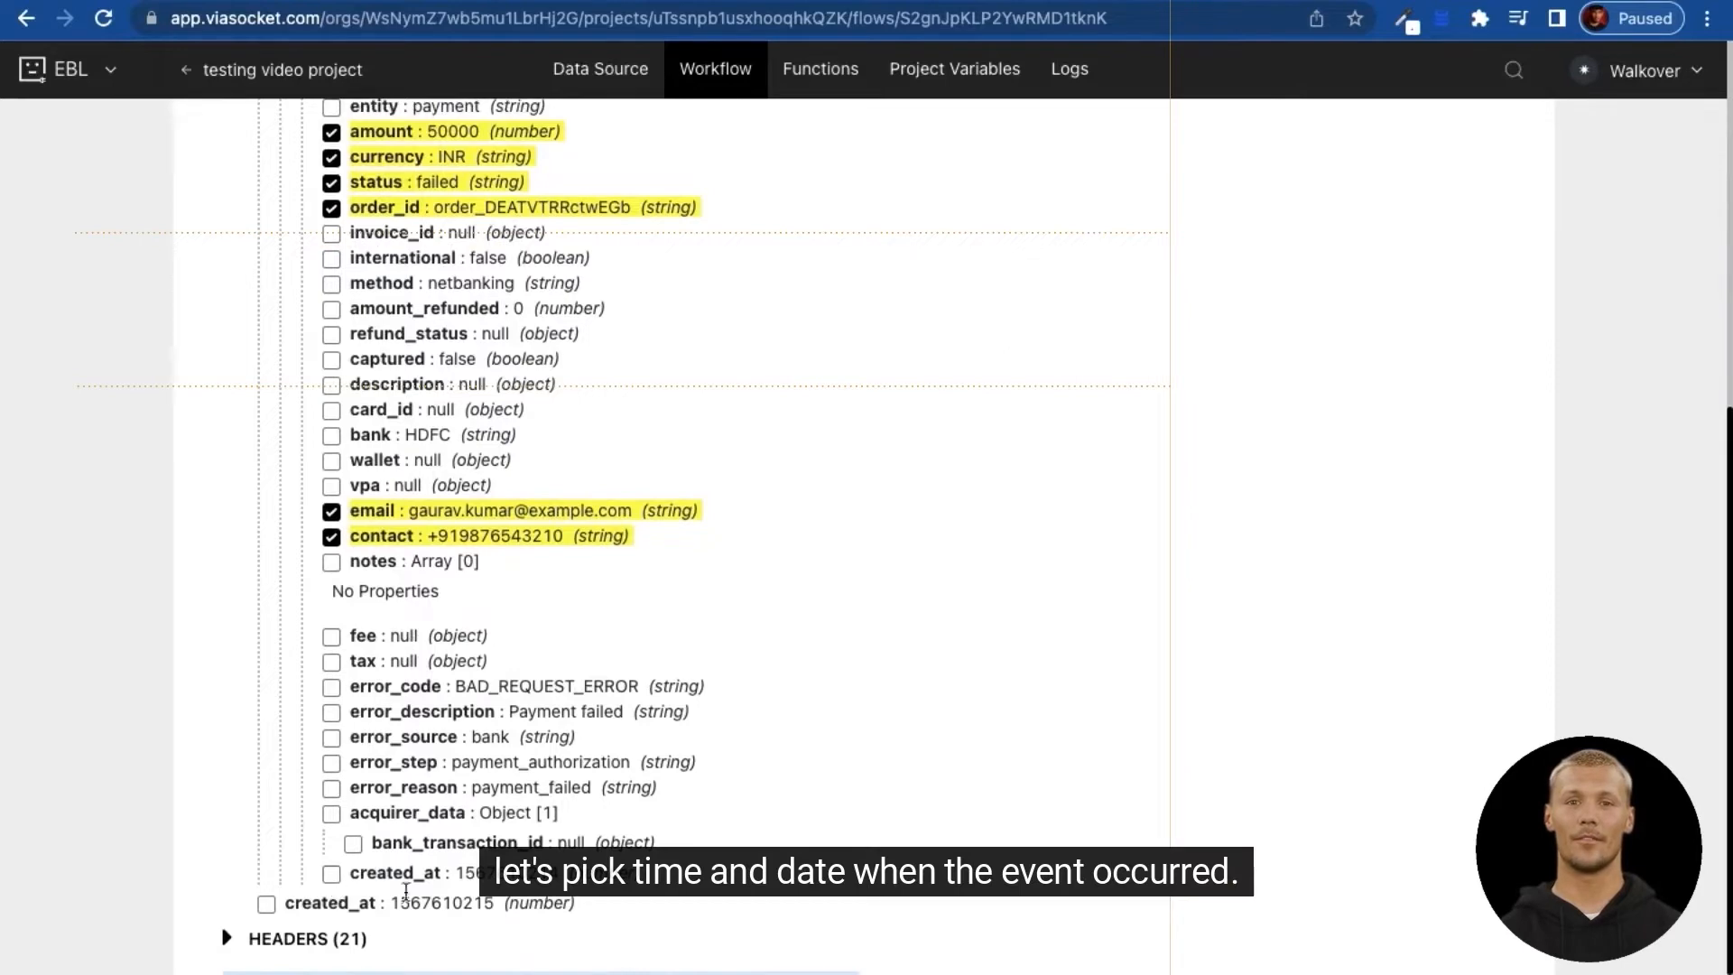
click(266, 904)
click(257, 787)
text(Time_created_at)
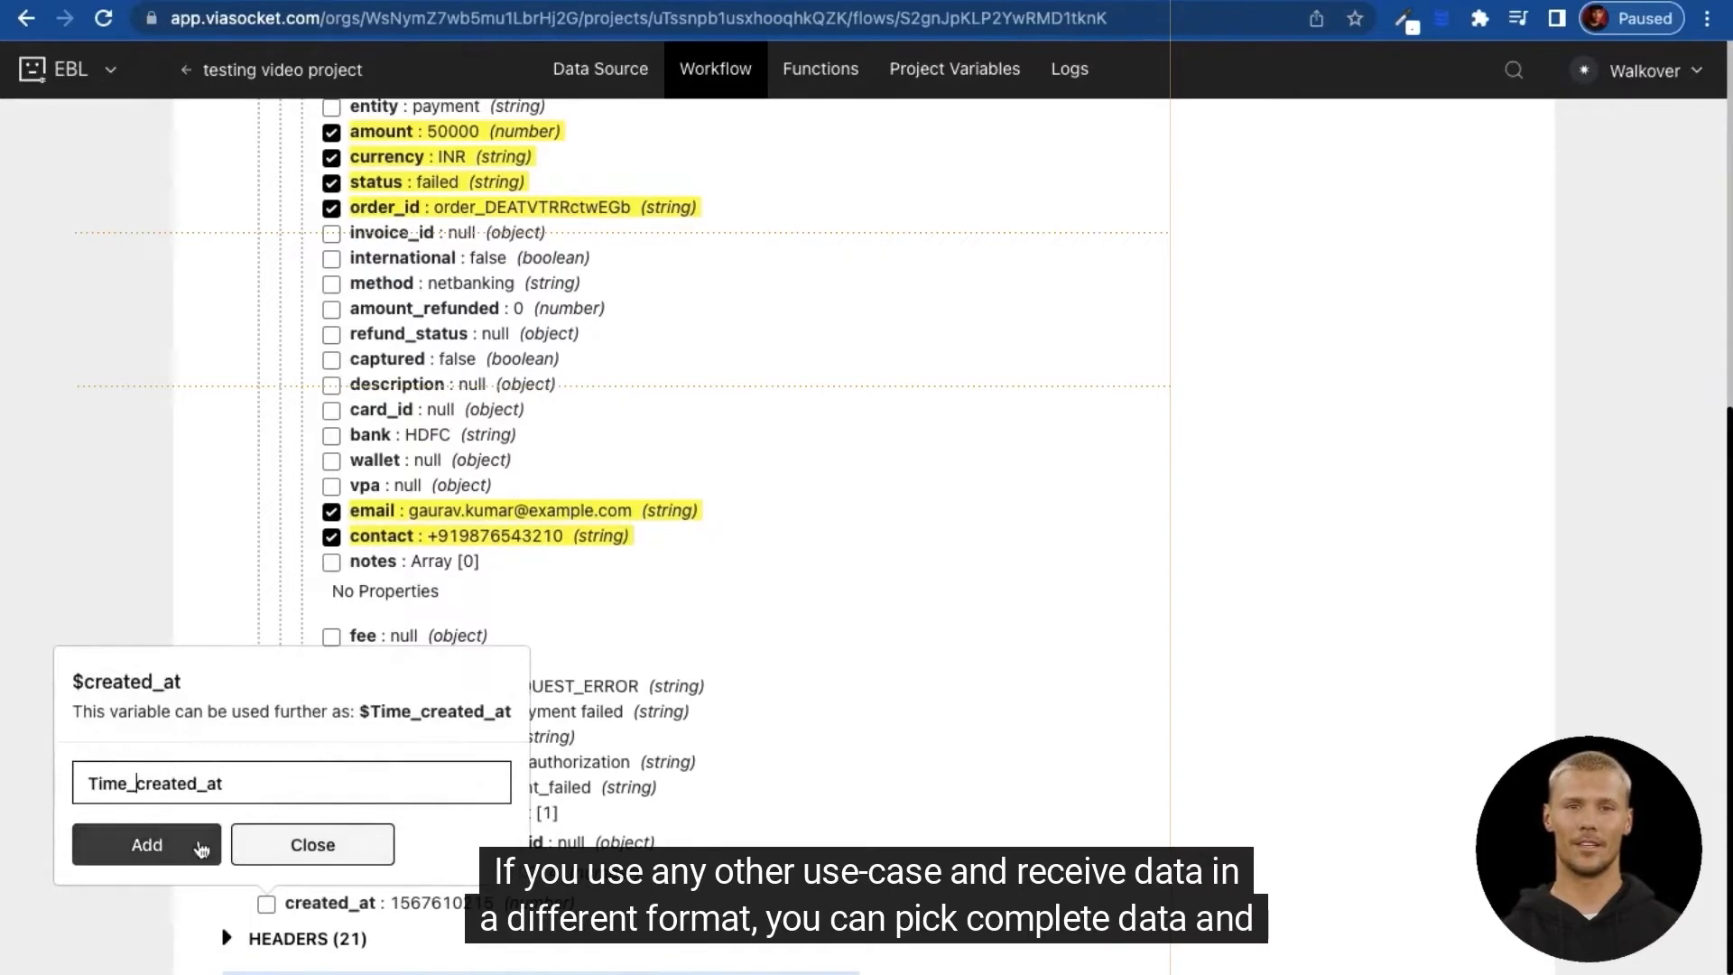
click(200, 847)
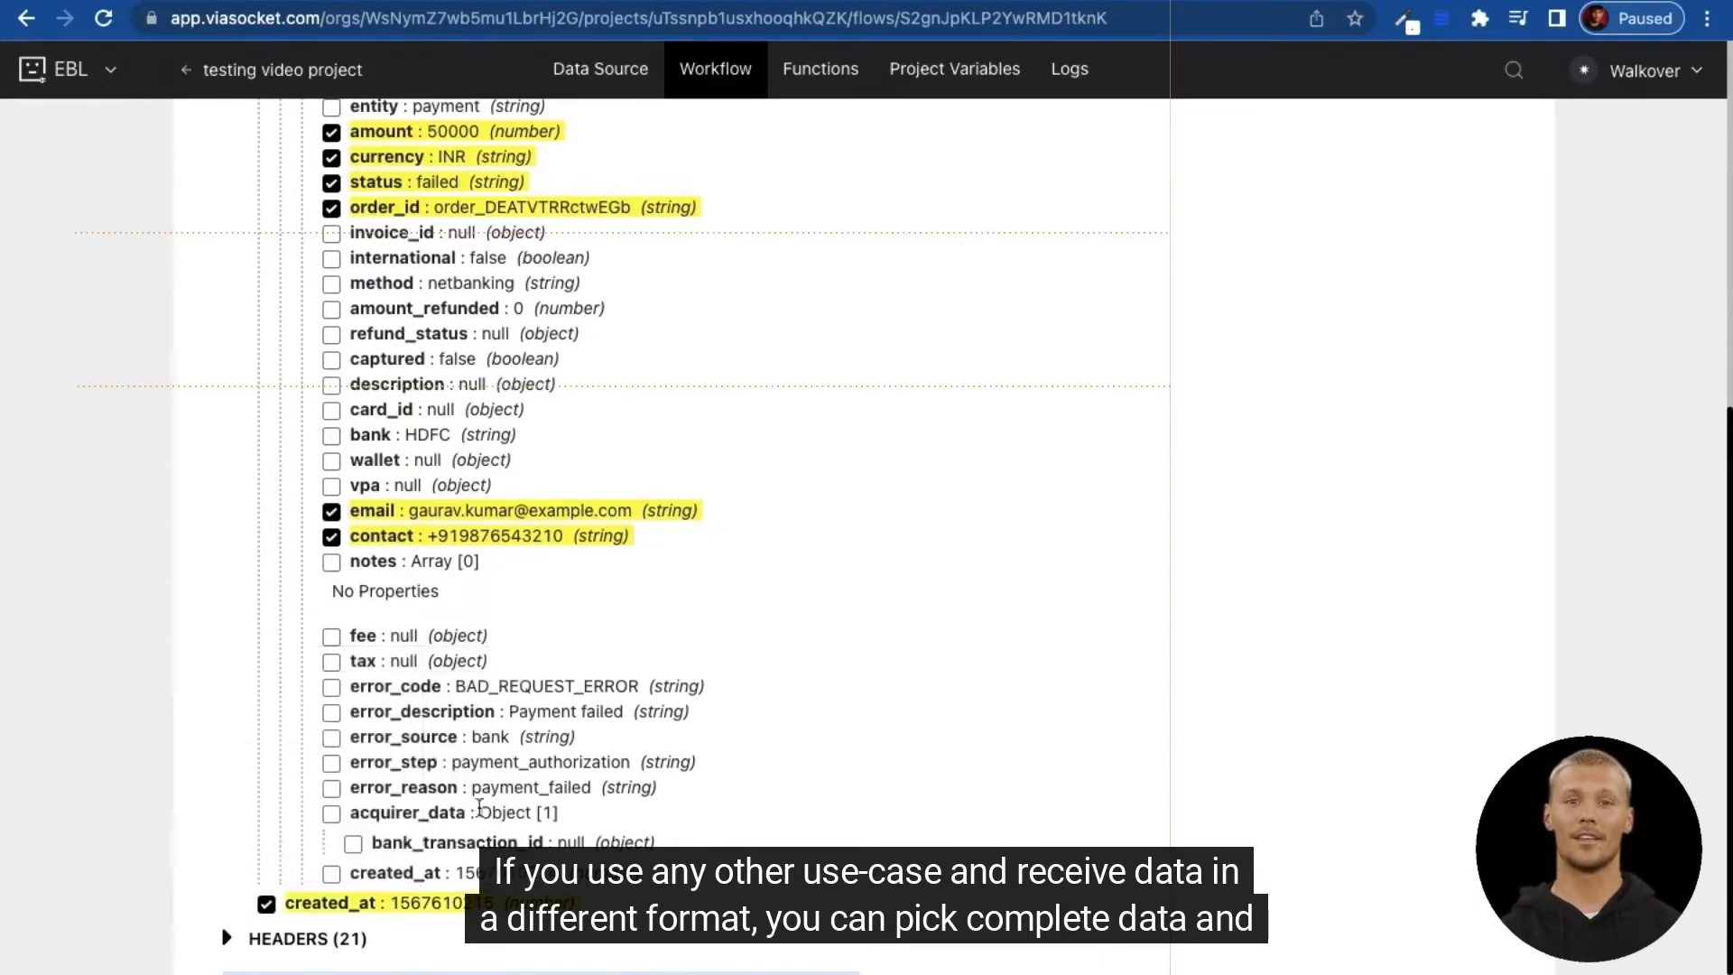
scroll(454, 720, up, 2)
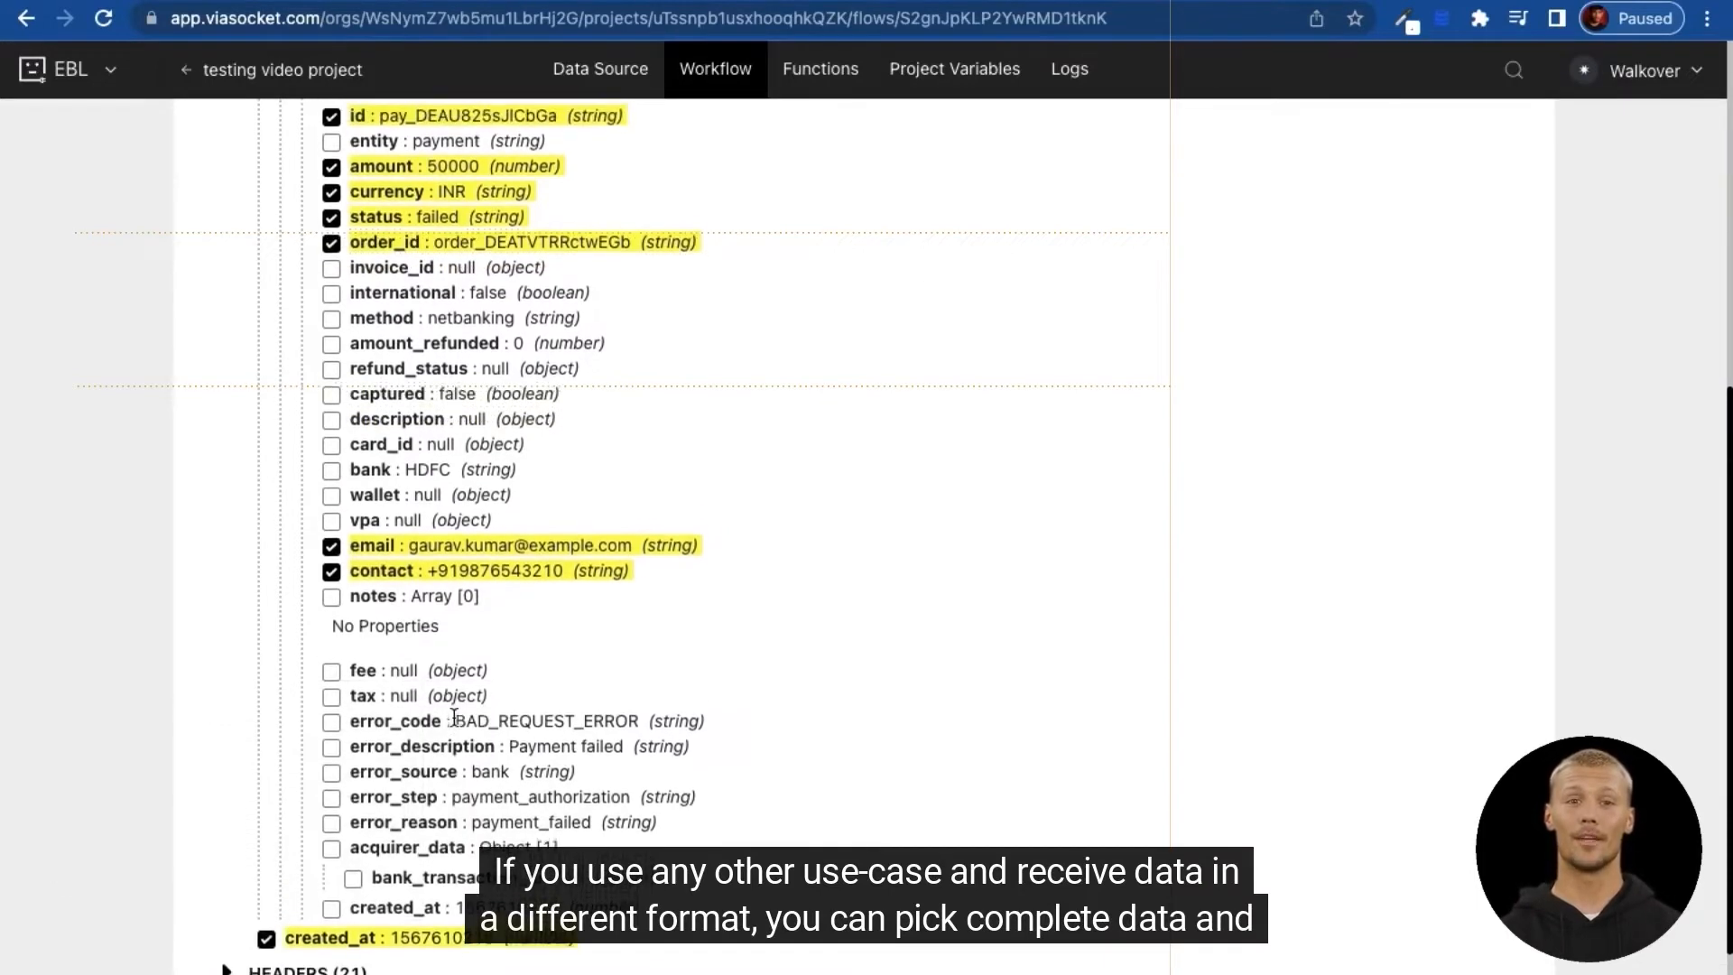
scroll(454, 719, up, 10)
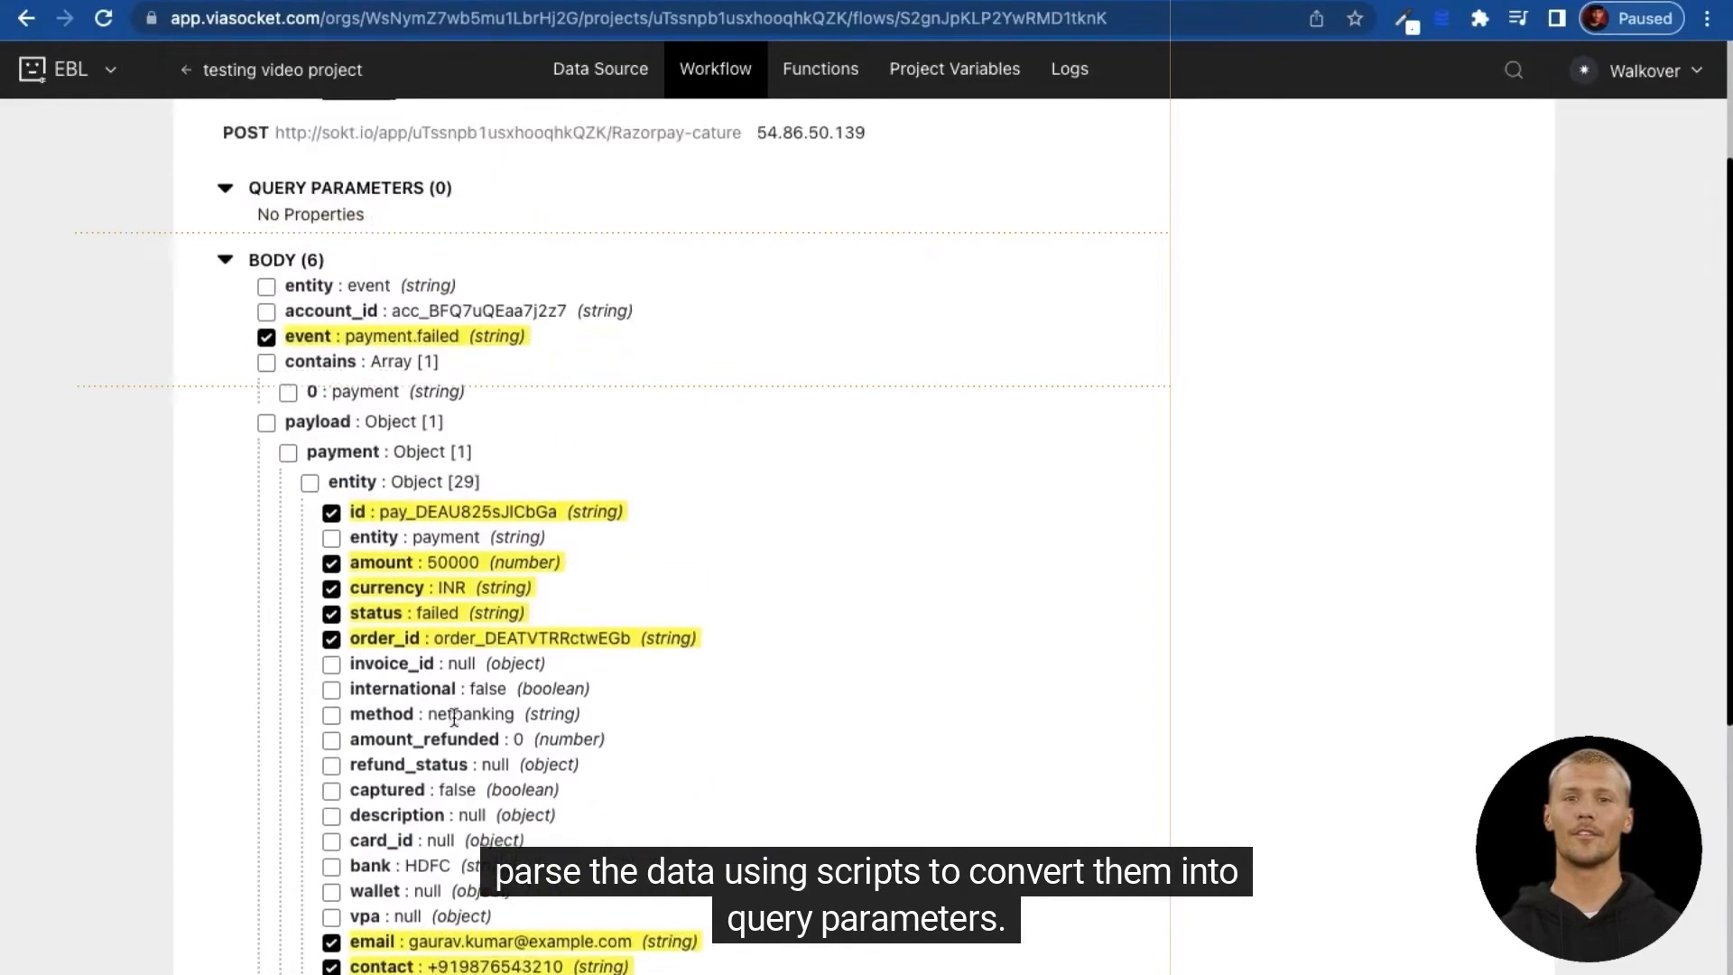
Step: Review the picked variables with their failed-payment sample values and start adding a workflow step
scroll(454, 717, down, 3)
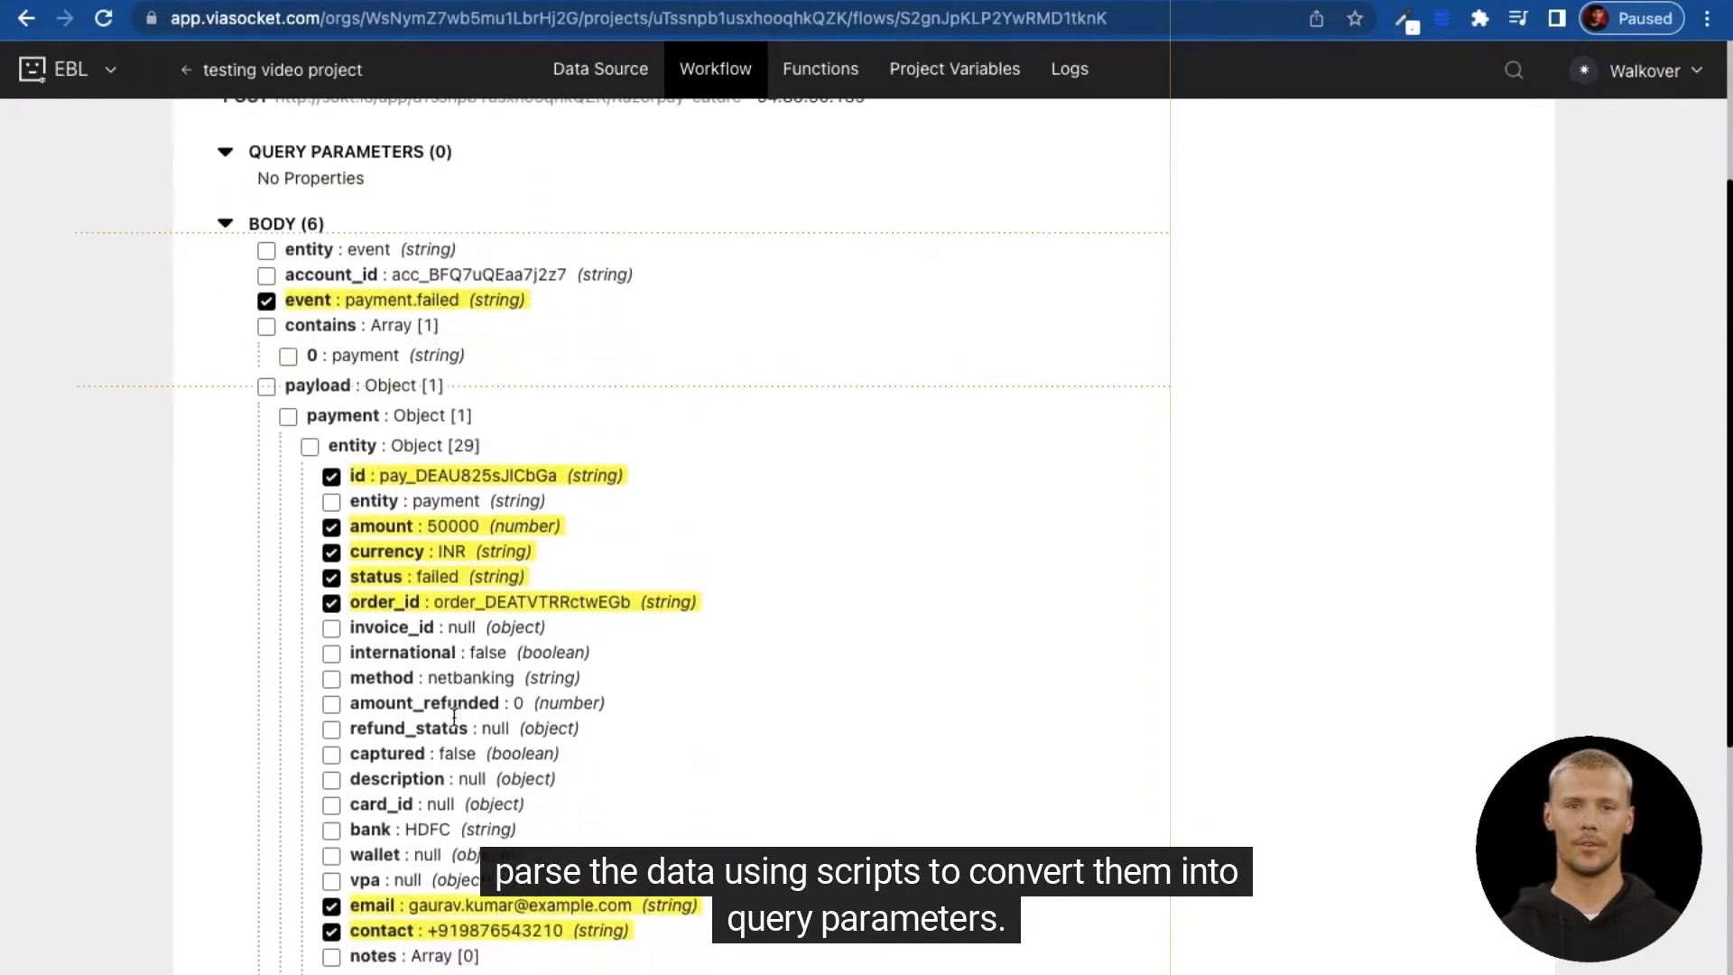
scroll(448, 741, down, 10)
scroll(443, 841, up, 10)
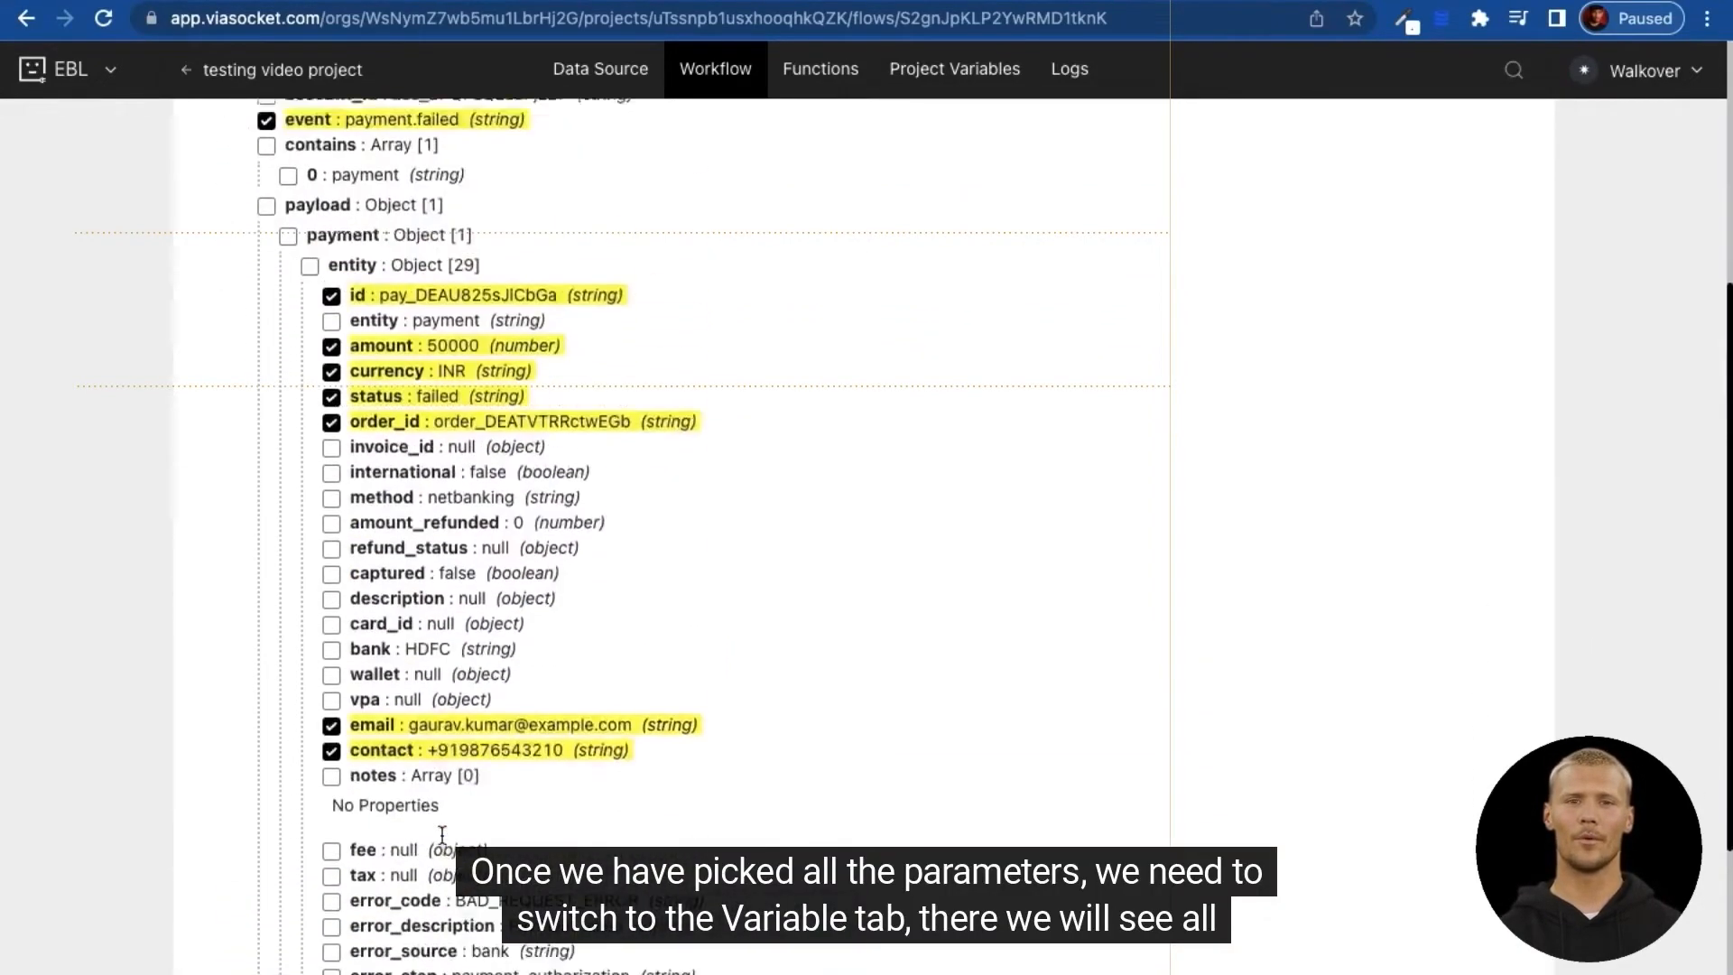
scroll(443, 841, up, 3)
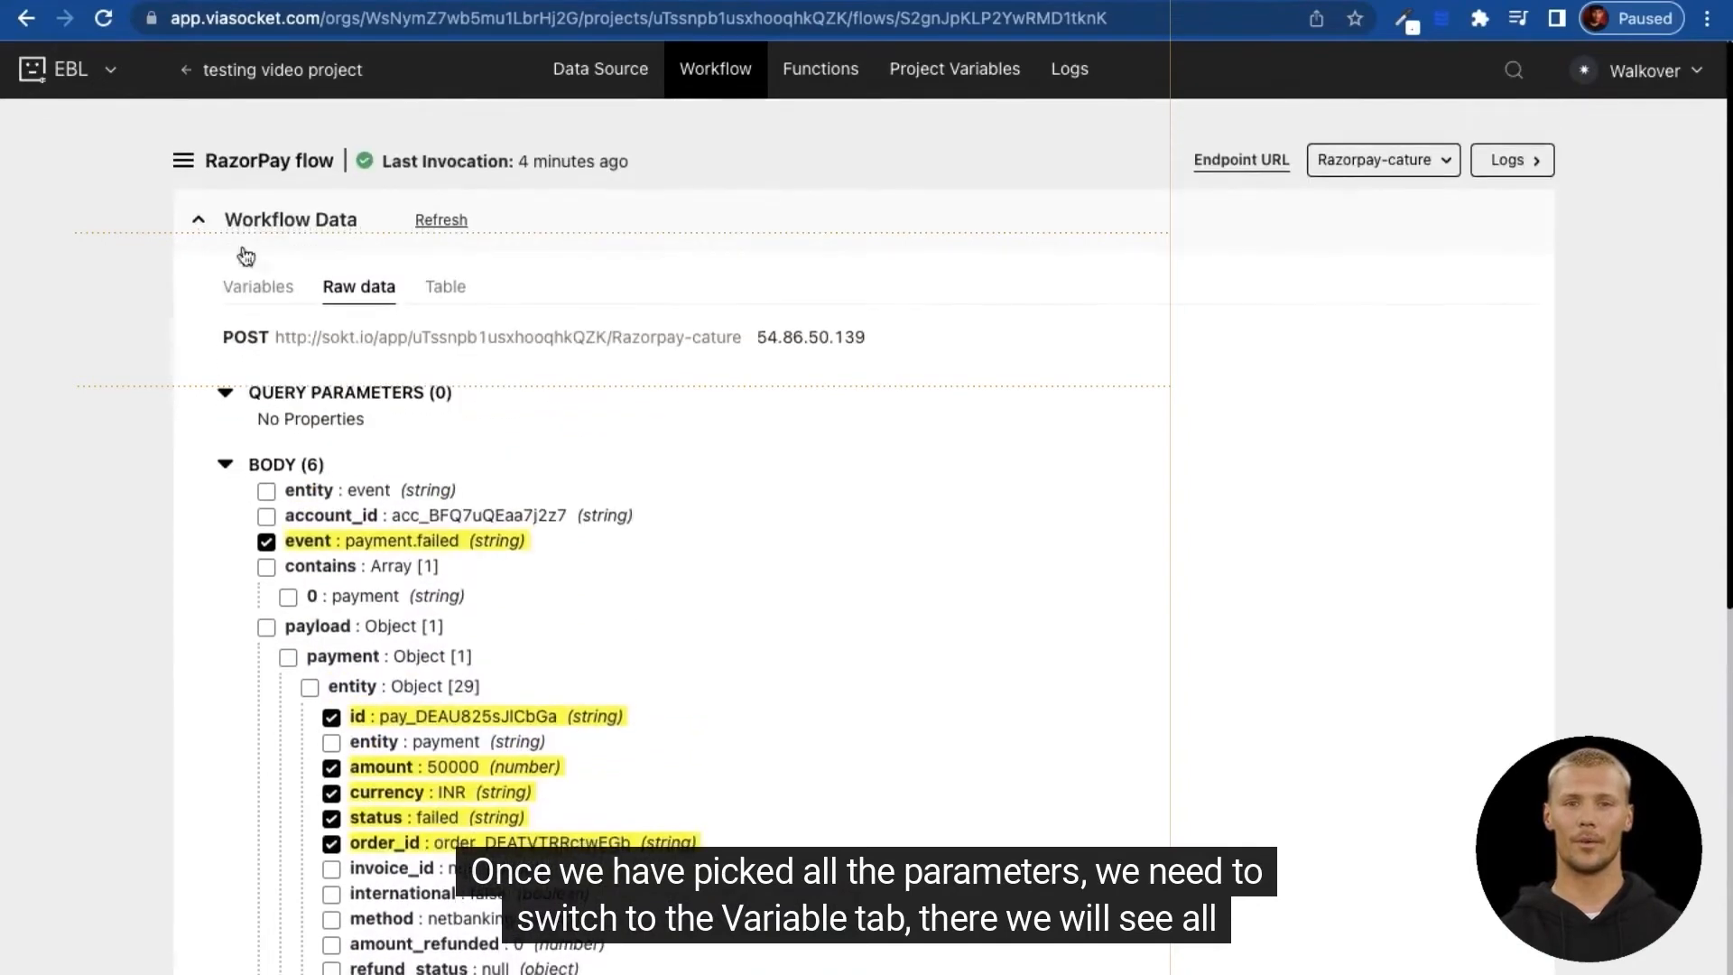
click(262, 288)
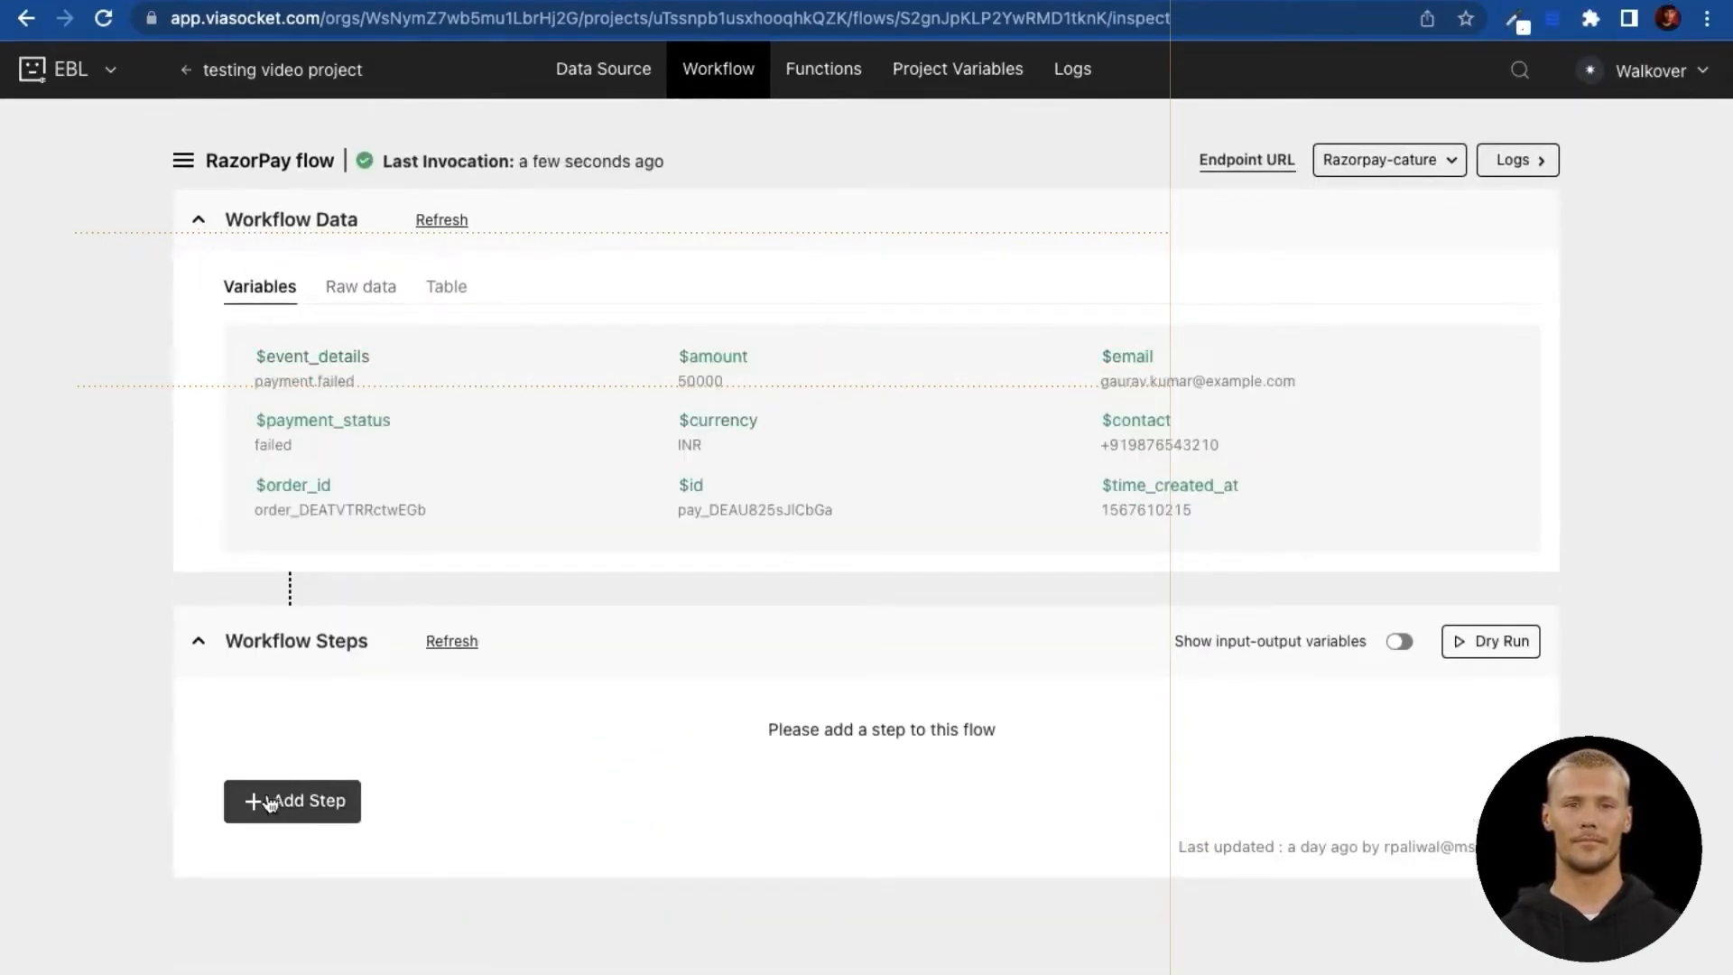
click(270, 803)
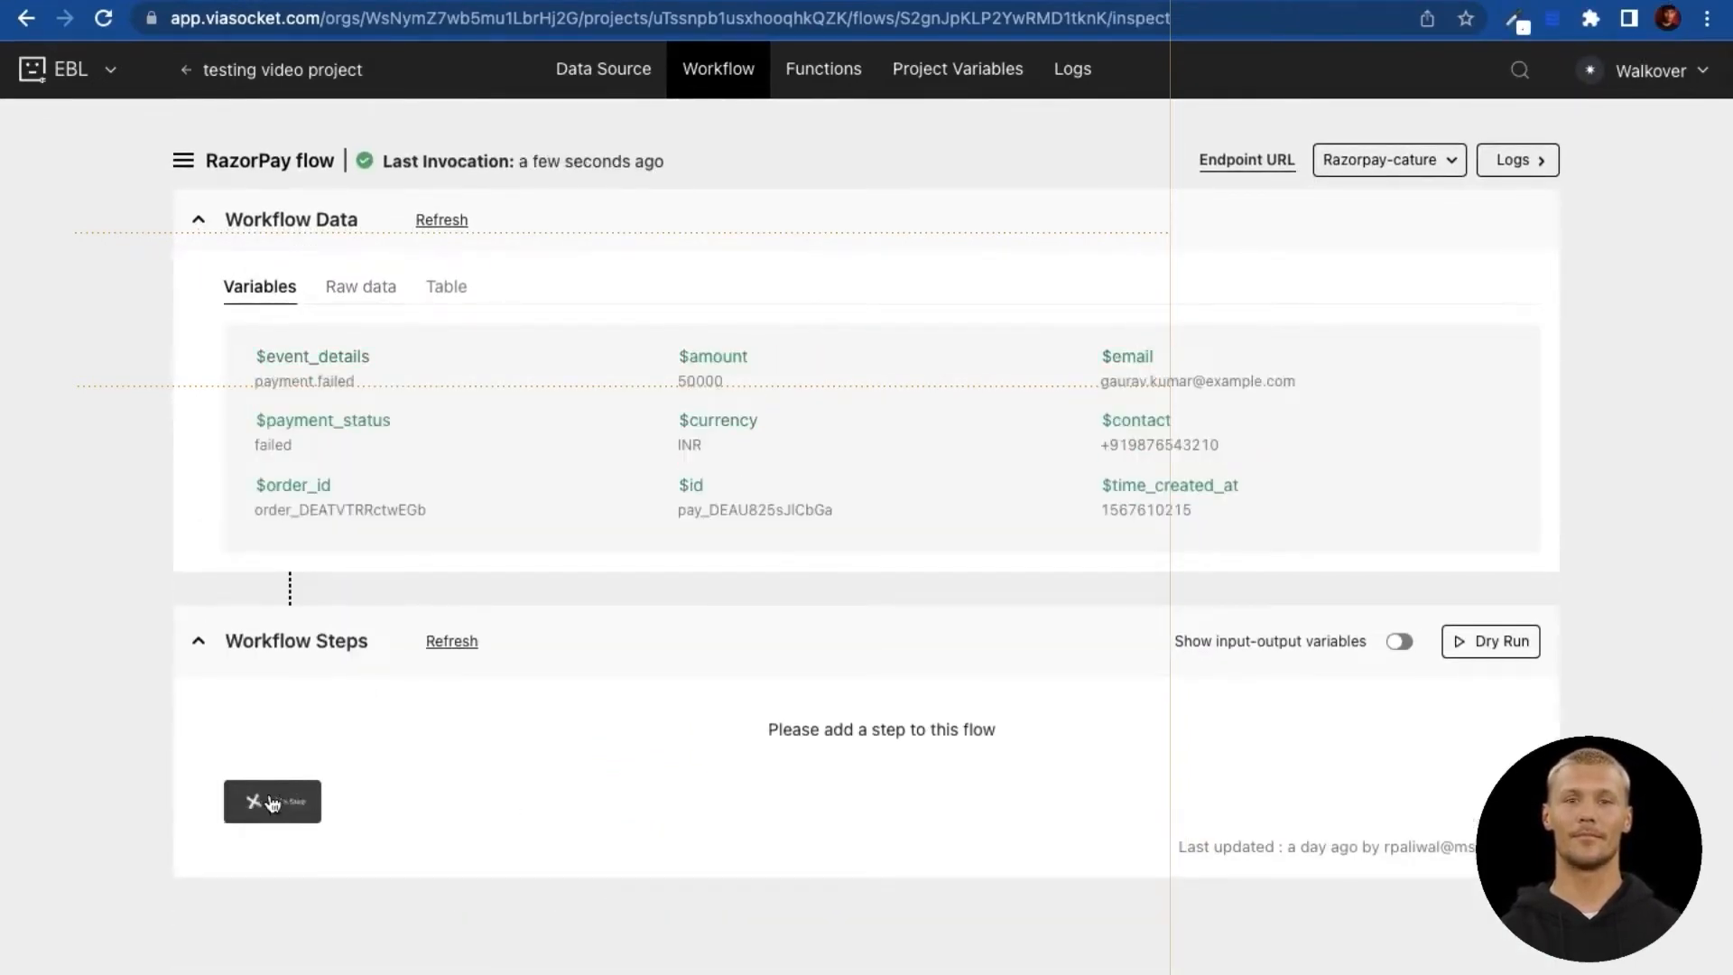
Step: Add a function titled 'Slack message' and choose to build it from scratch
click(823, 80)
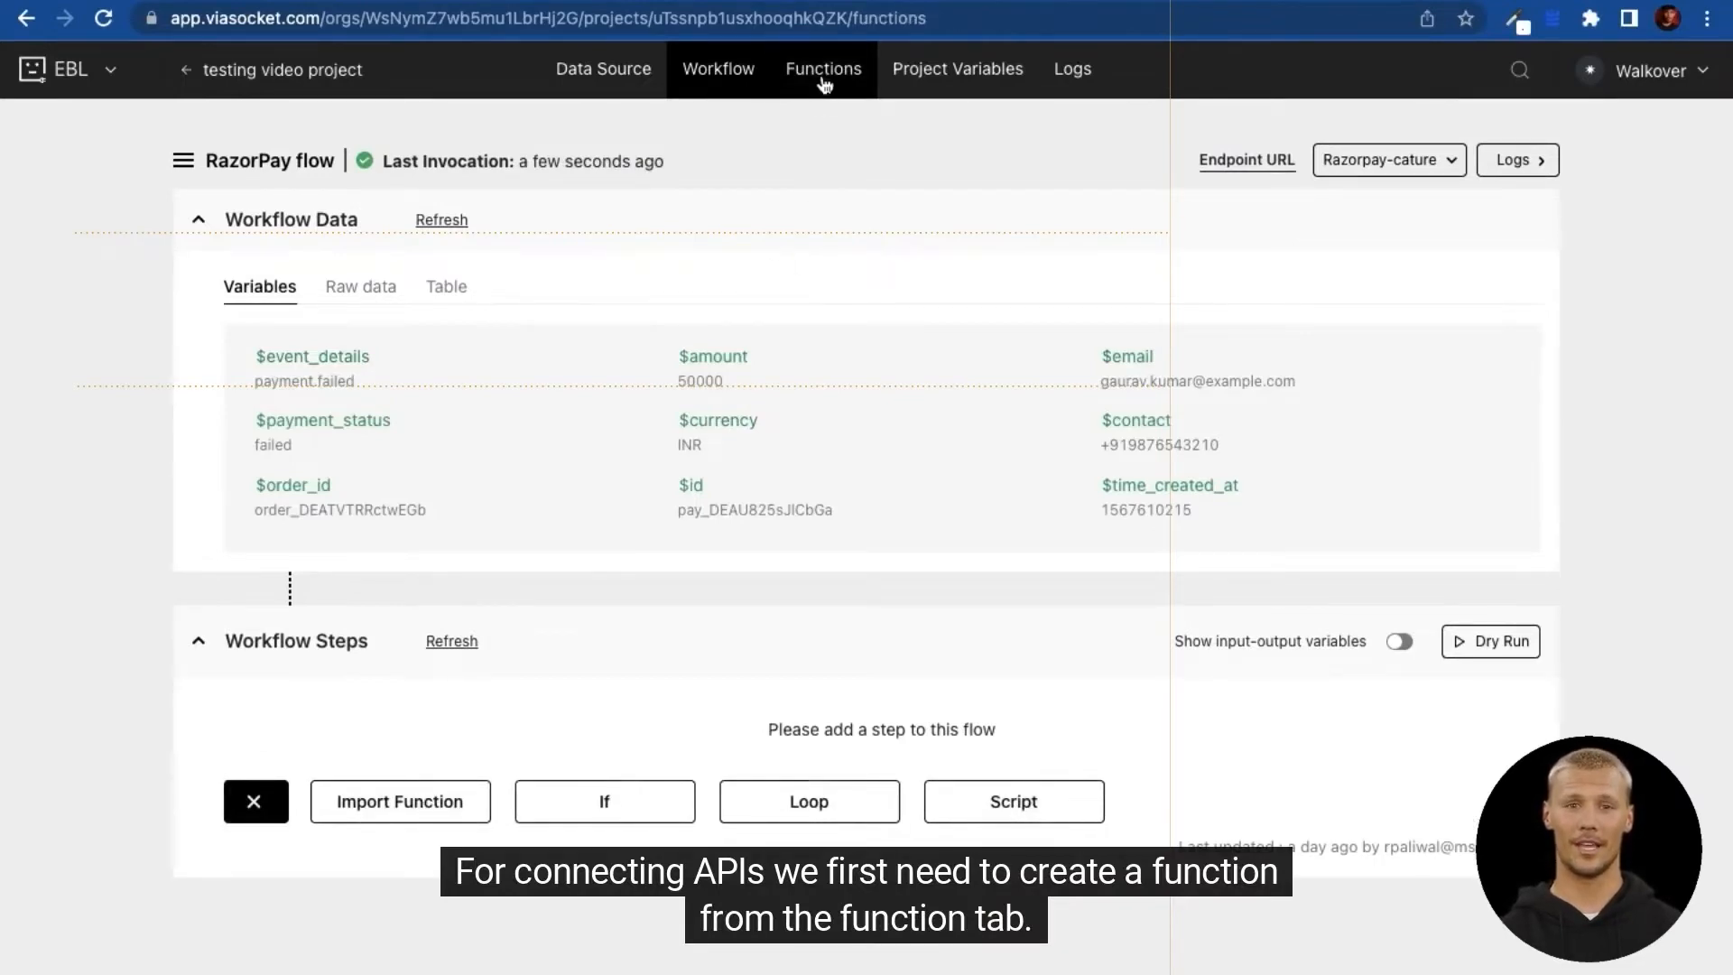
click(1380, 159)
click(1359, 264)
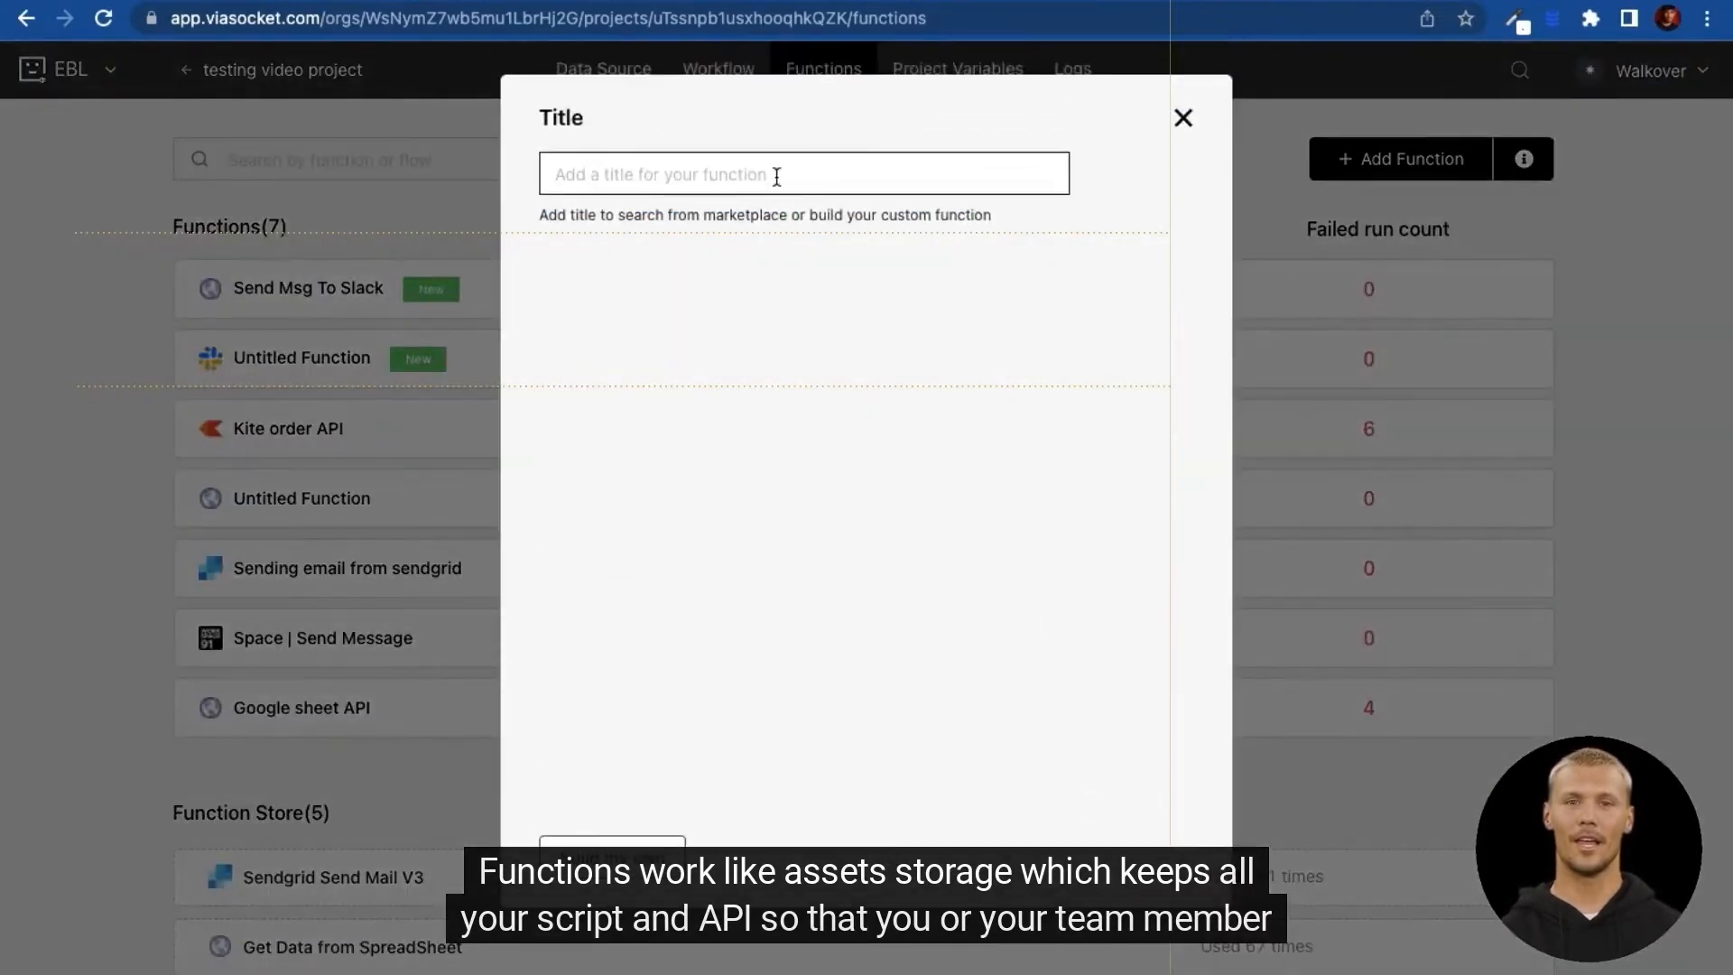
text(Slack message)
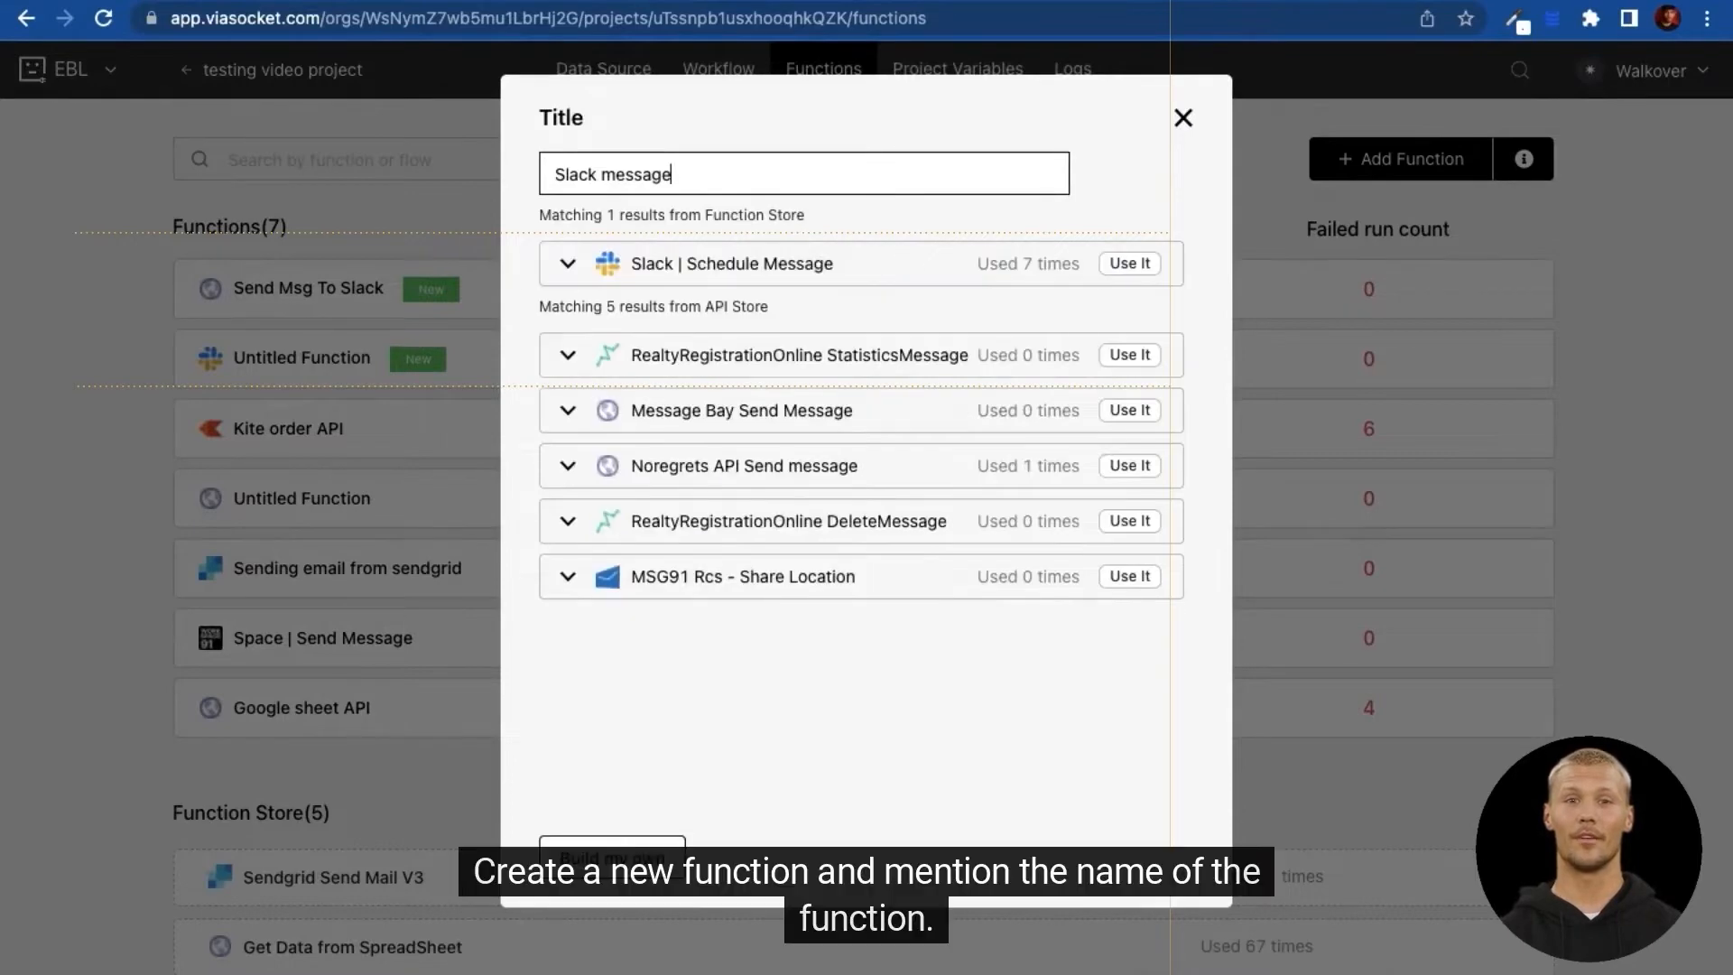
click(638, 851)
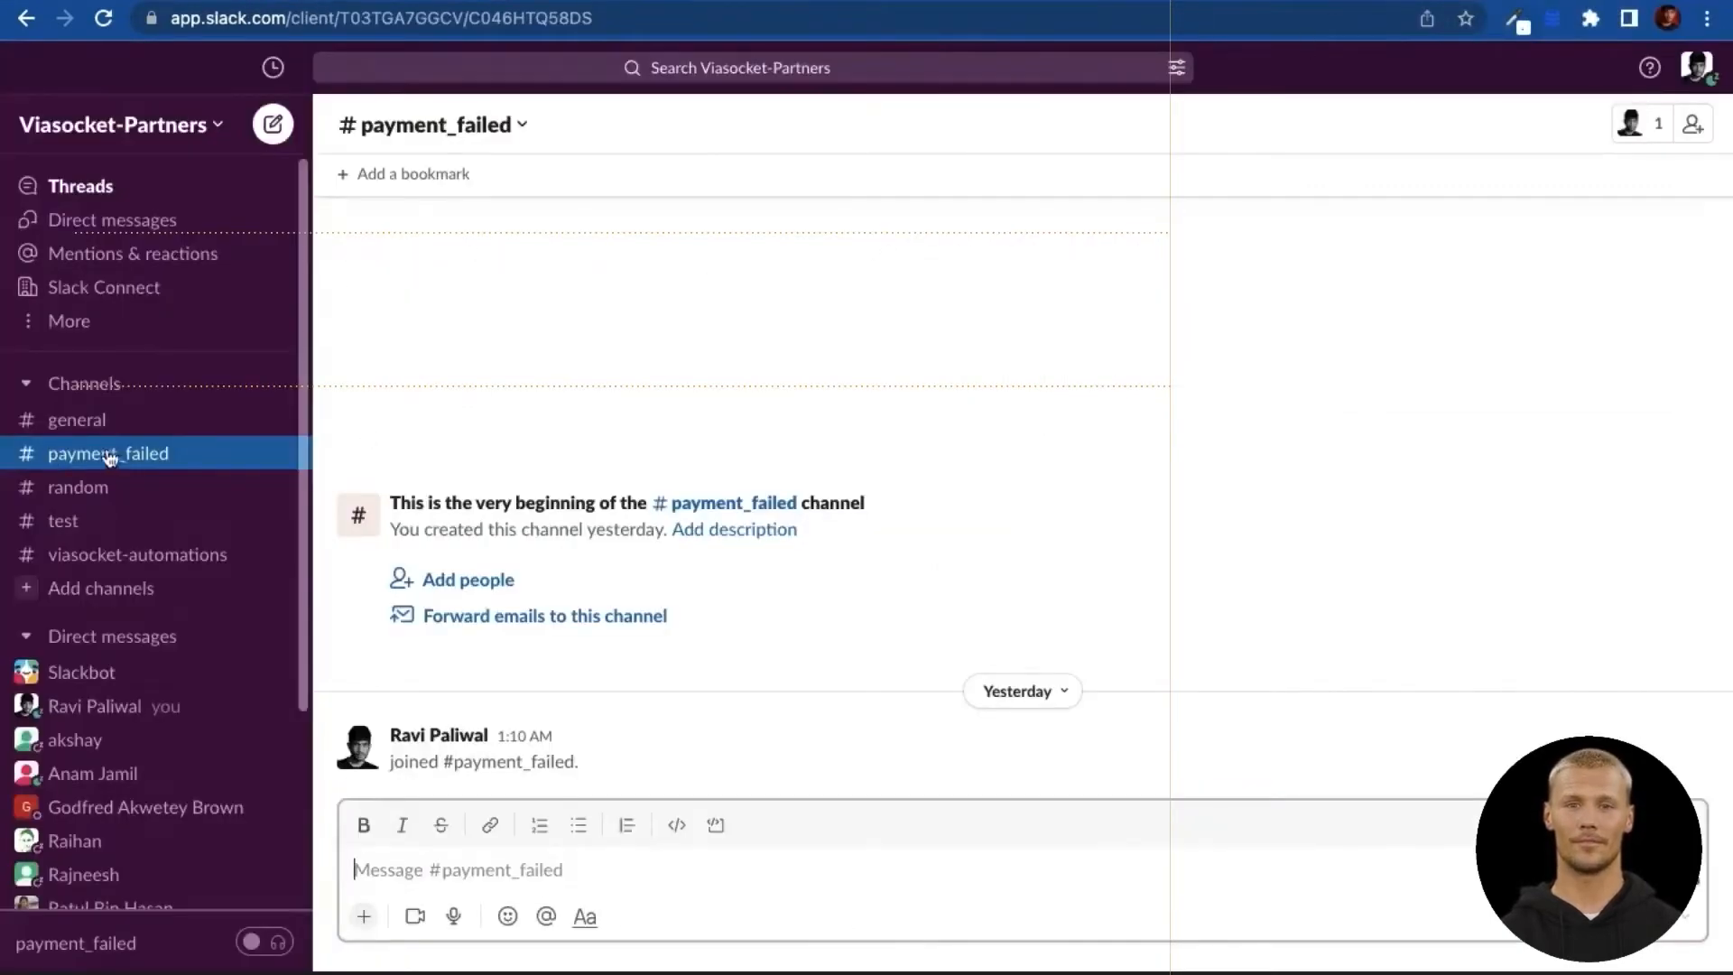
Step: Go from #payment_failed through More > Apps and the App Directory to Slack's developer site
click(71, 321)
click(115, 556)
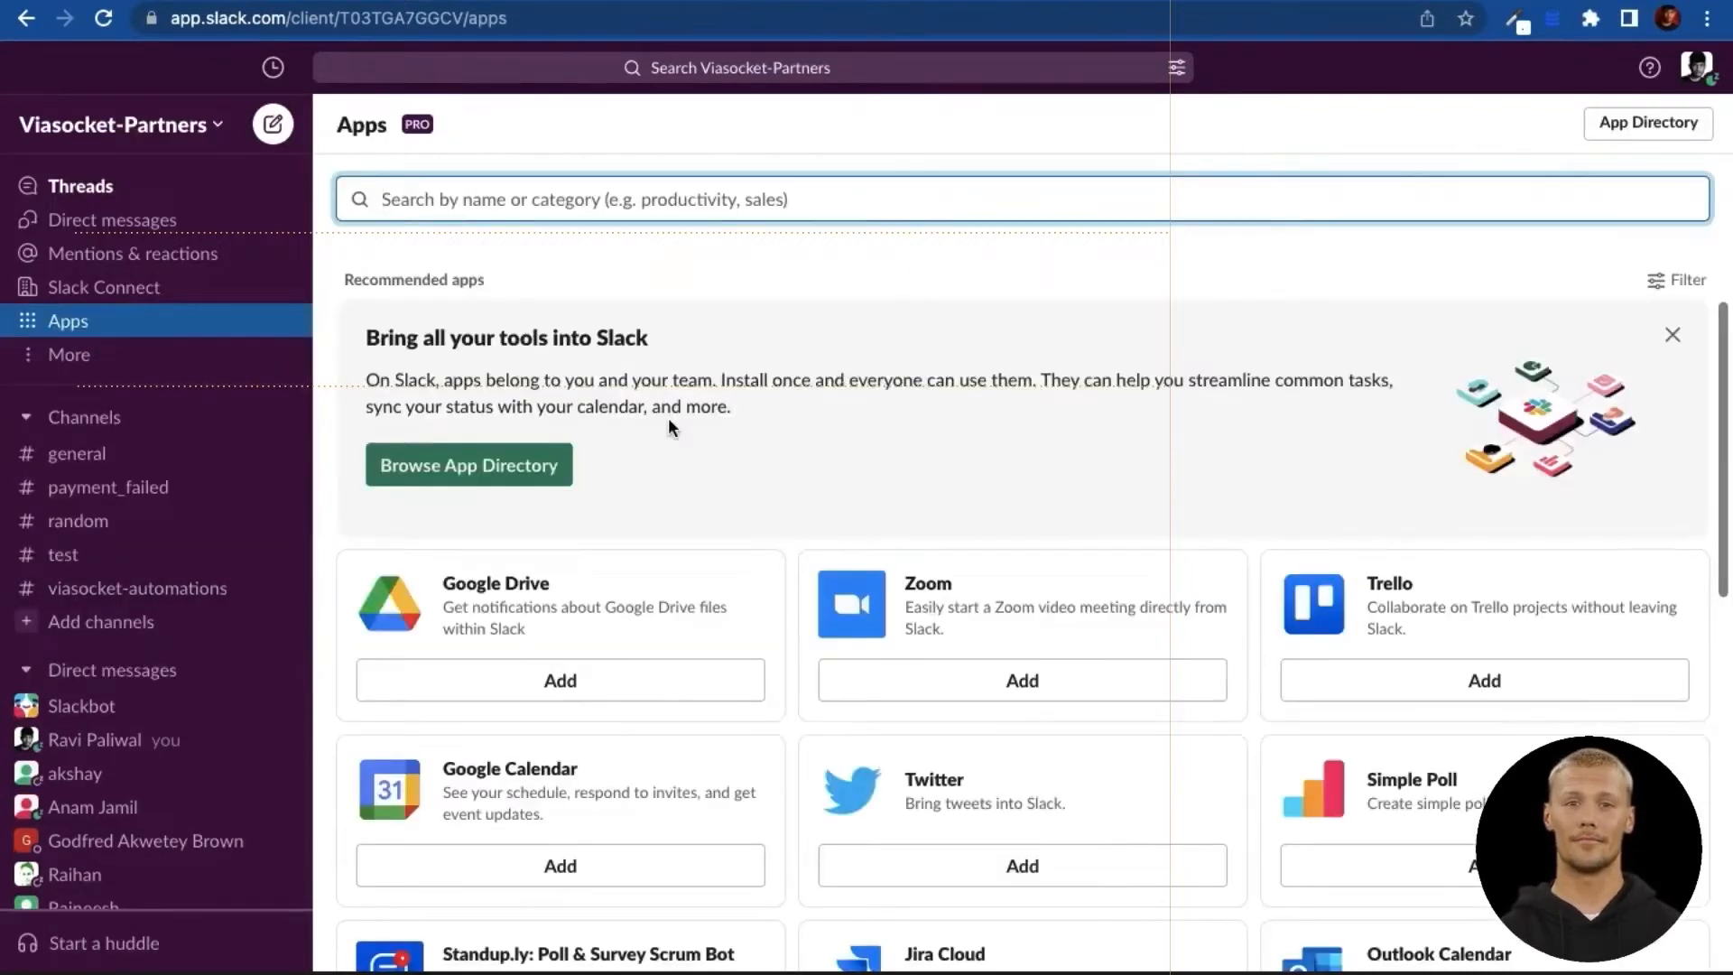
click(1605, 120)
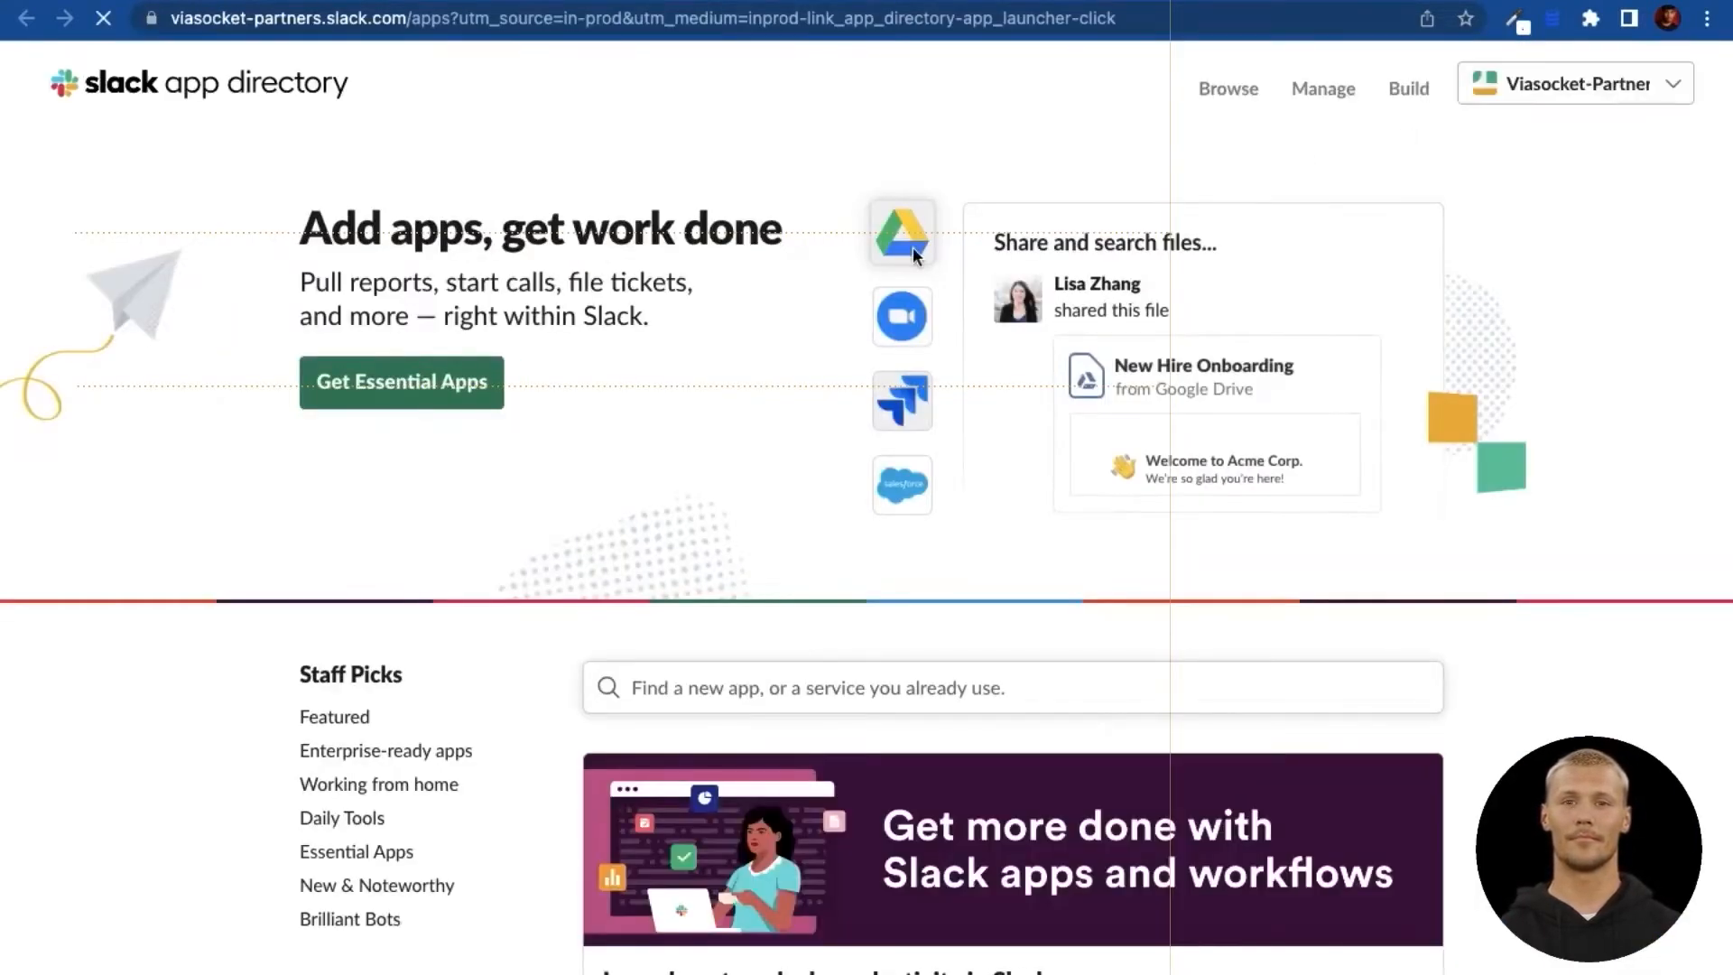
click(1400, 93)
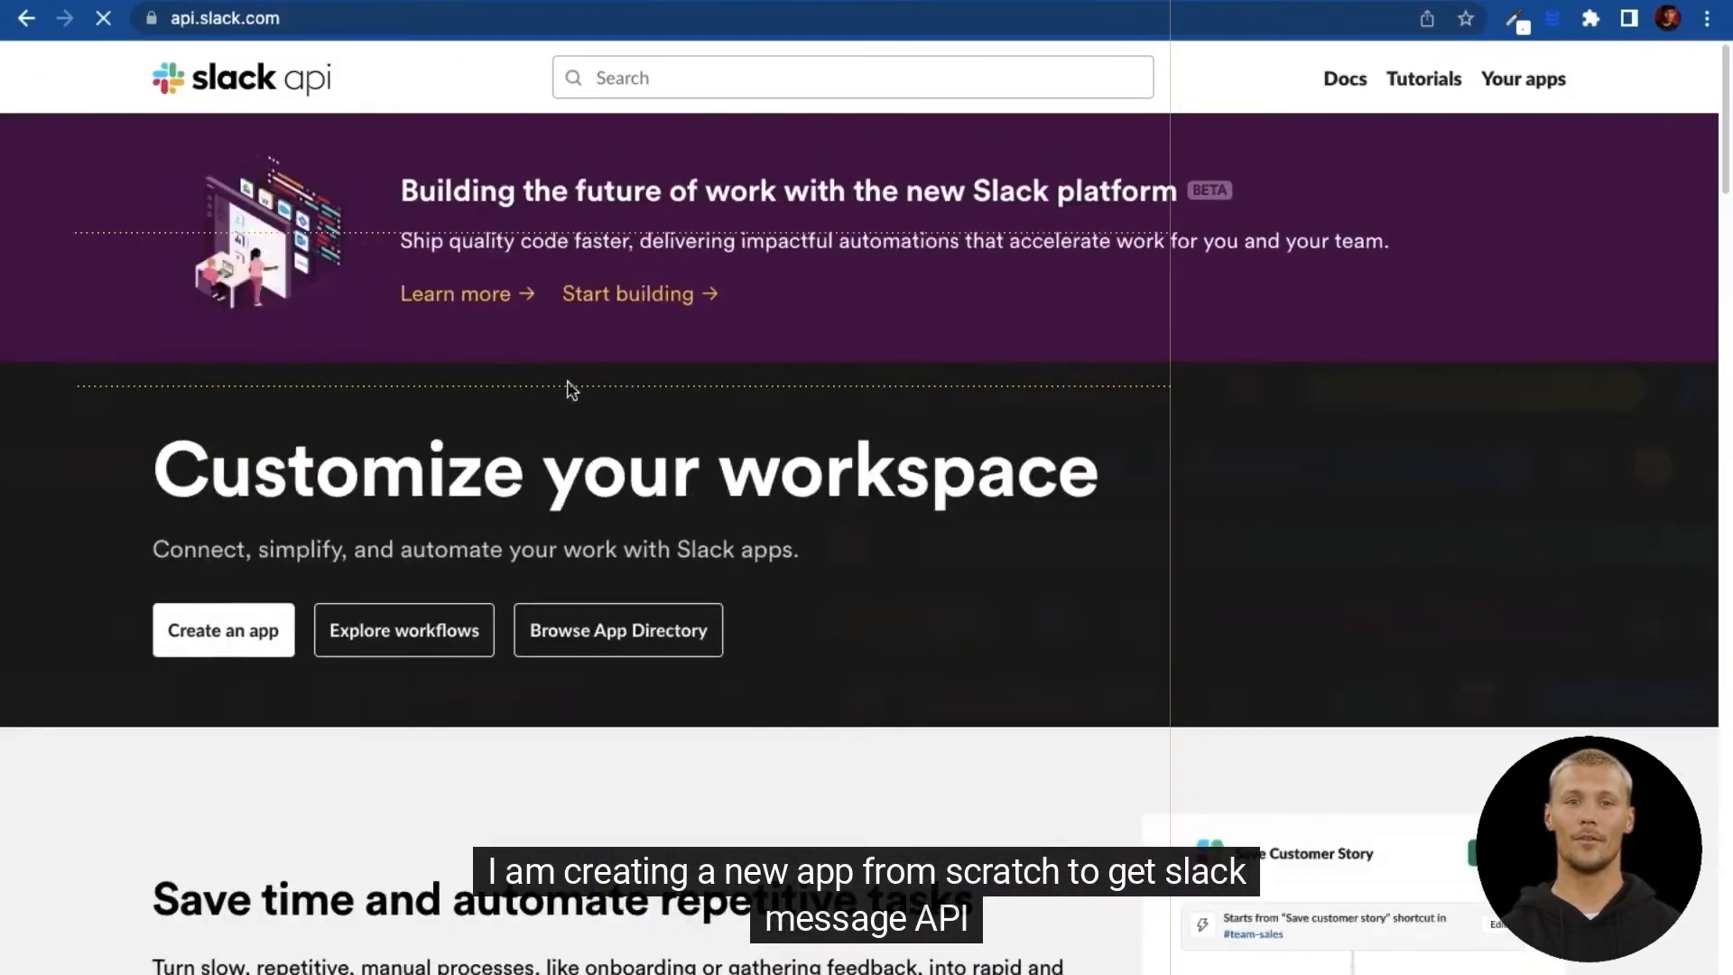
Step: Create a from-scratch Slack app named Alert, developed in the Viasocket-Partners workspace
click(237, 634)
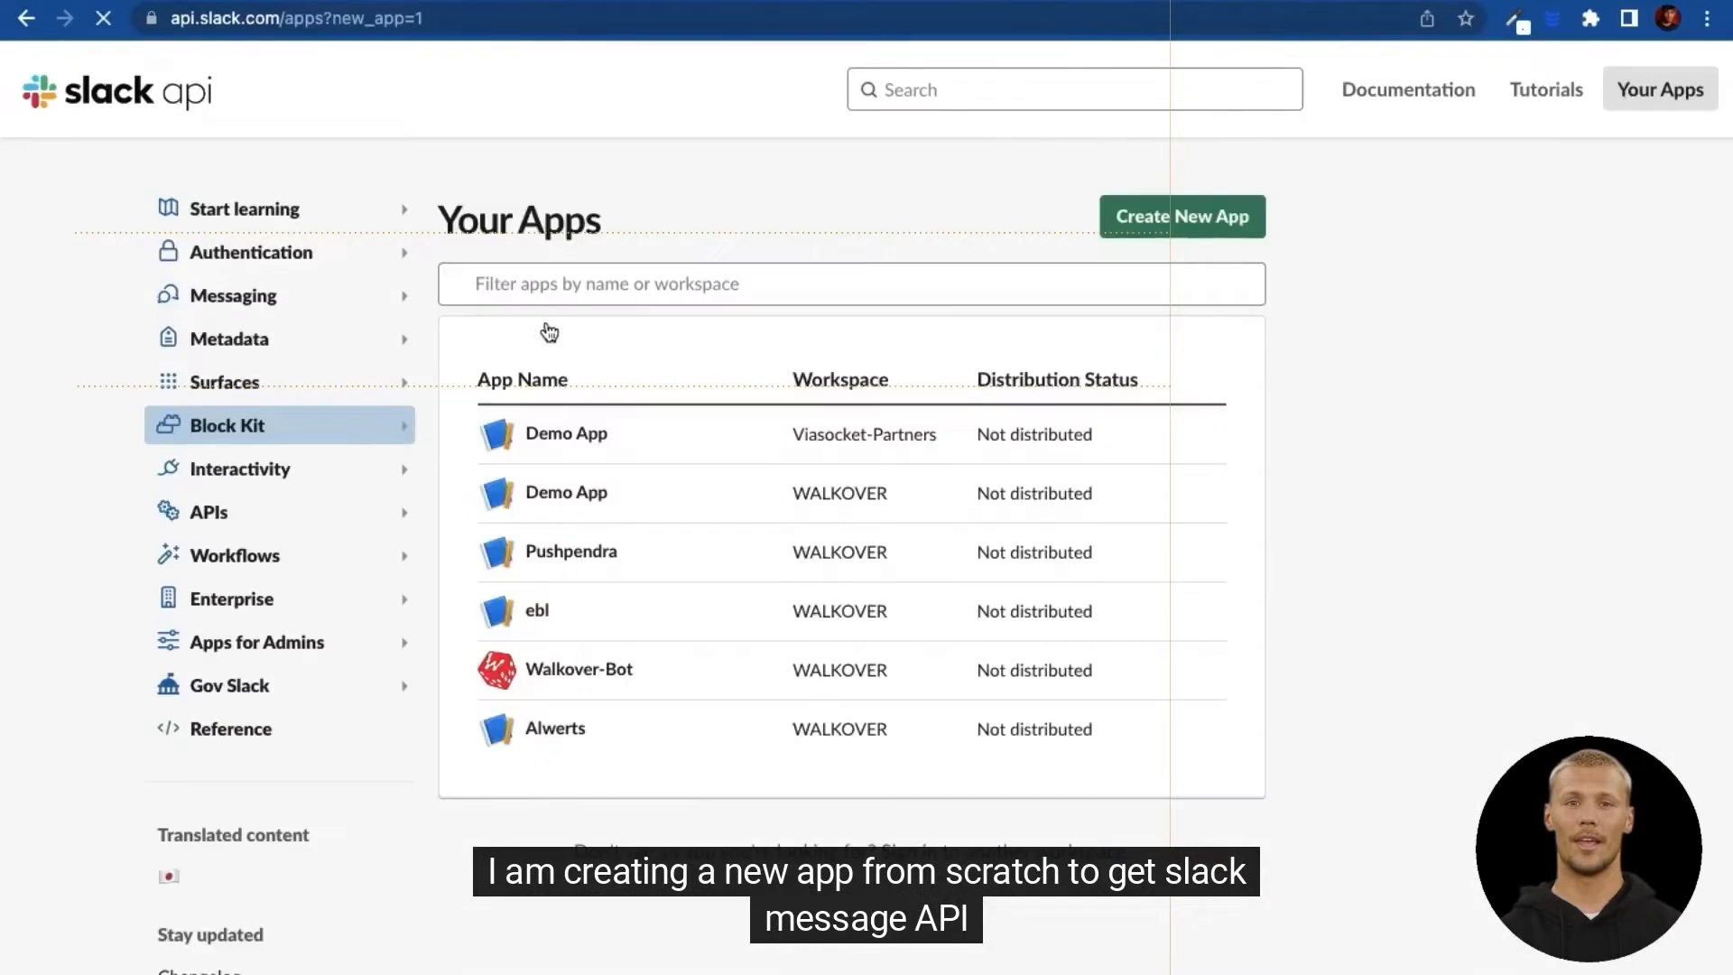
click(1196, 219)
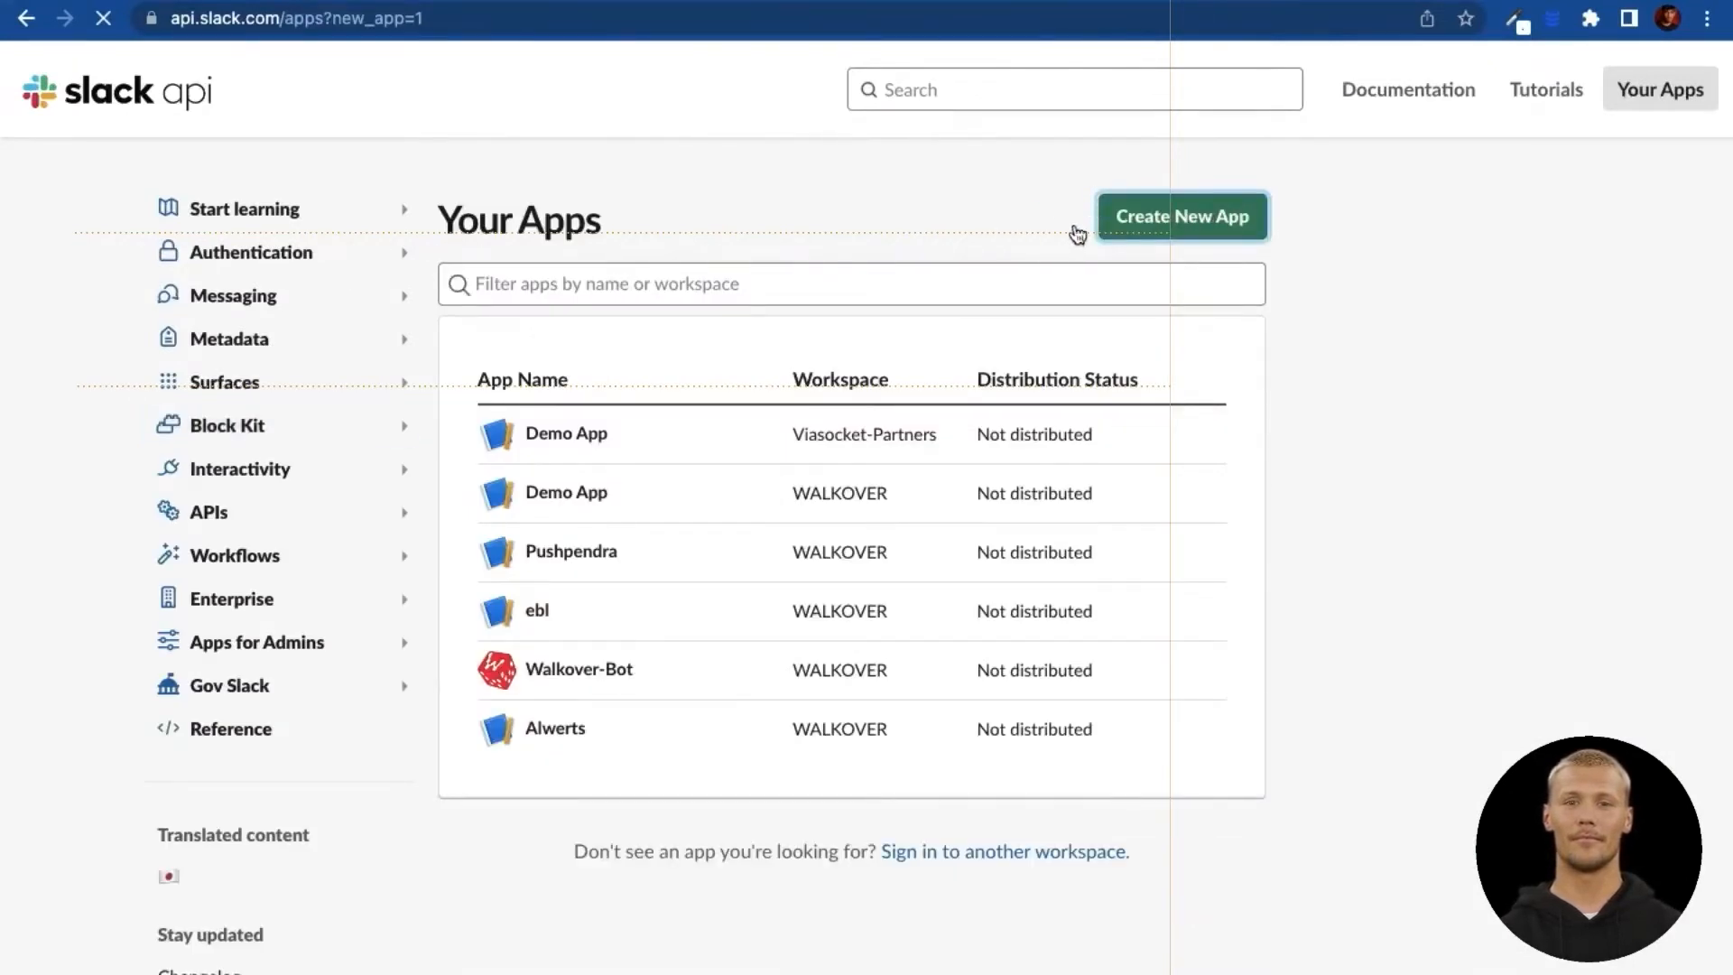
click(1122, 220)
click(757, 518)
click(748, 391)
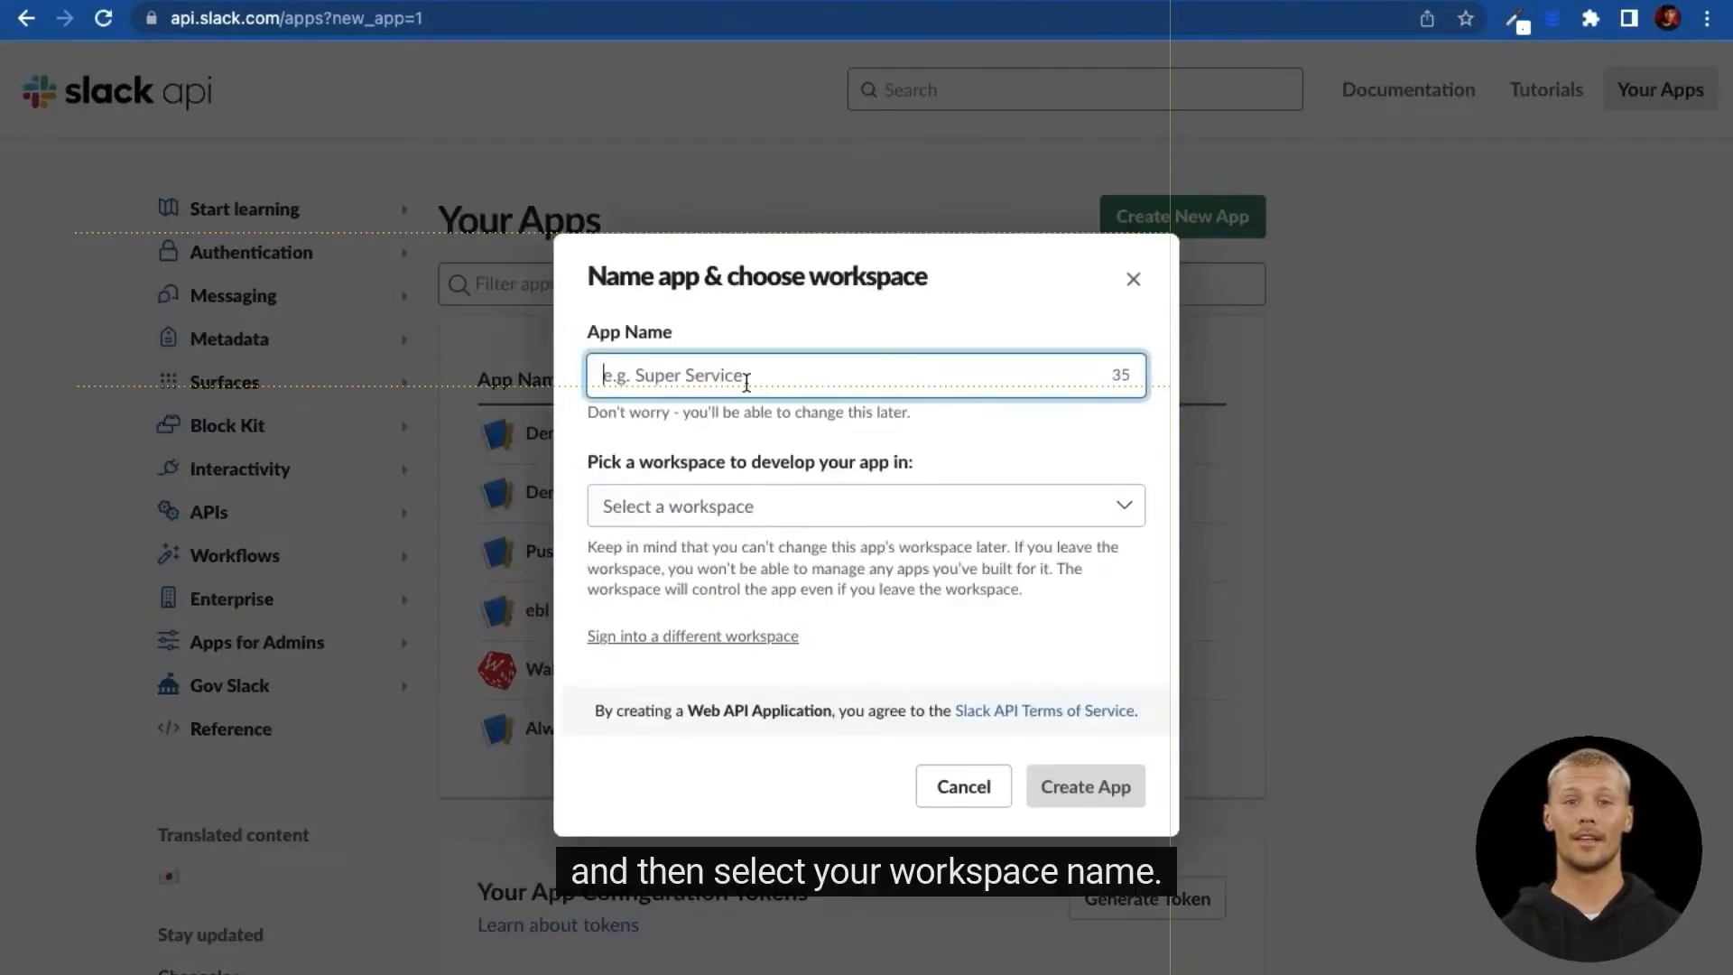
text(Alert)
click(788, 505)
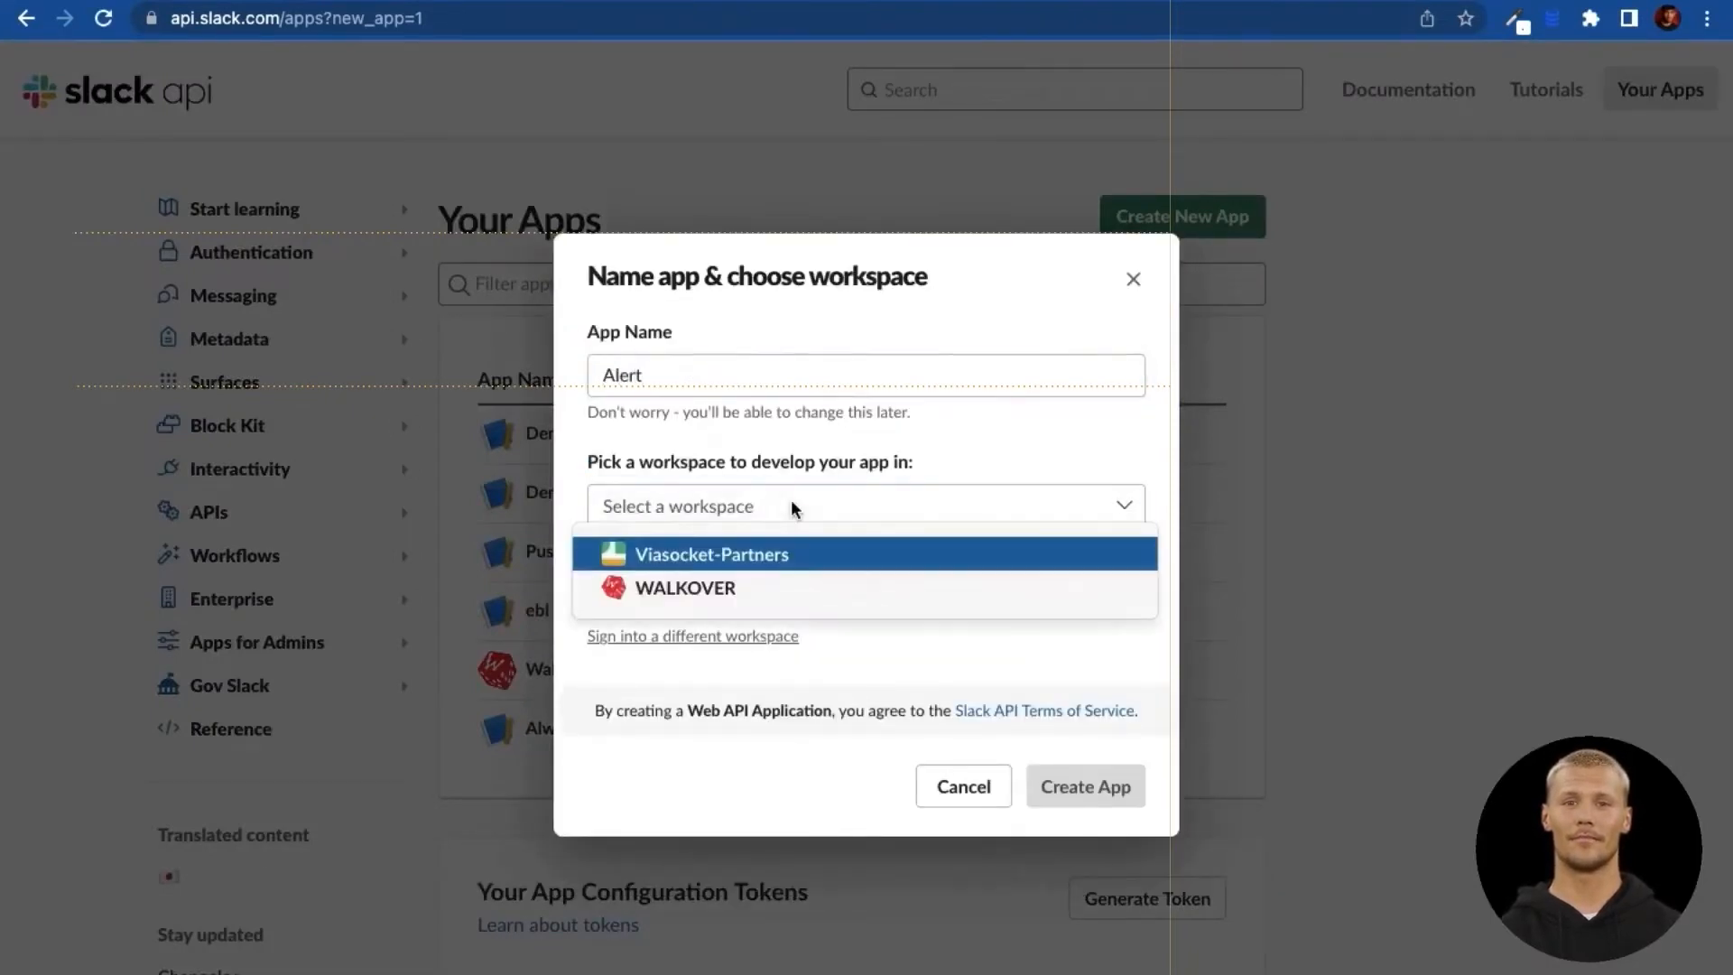
click(769, 558)
click(1078, 787)
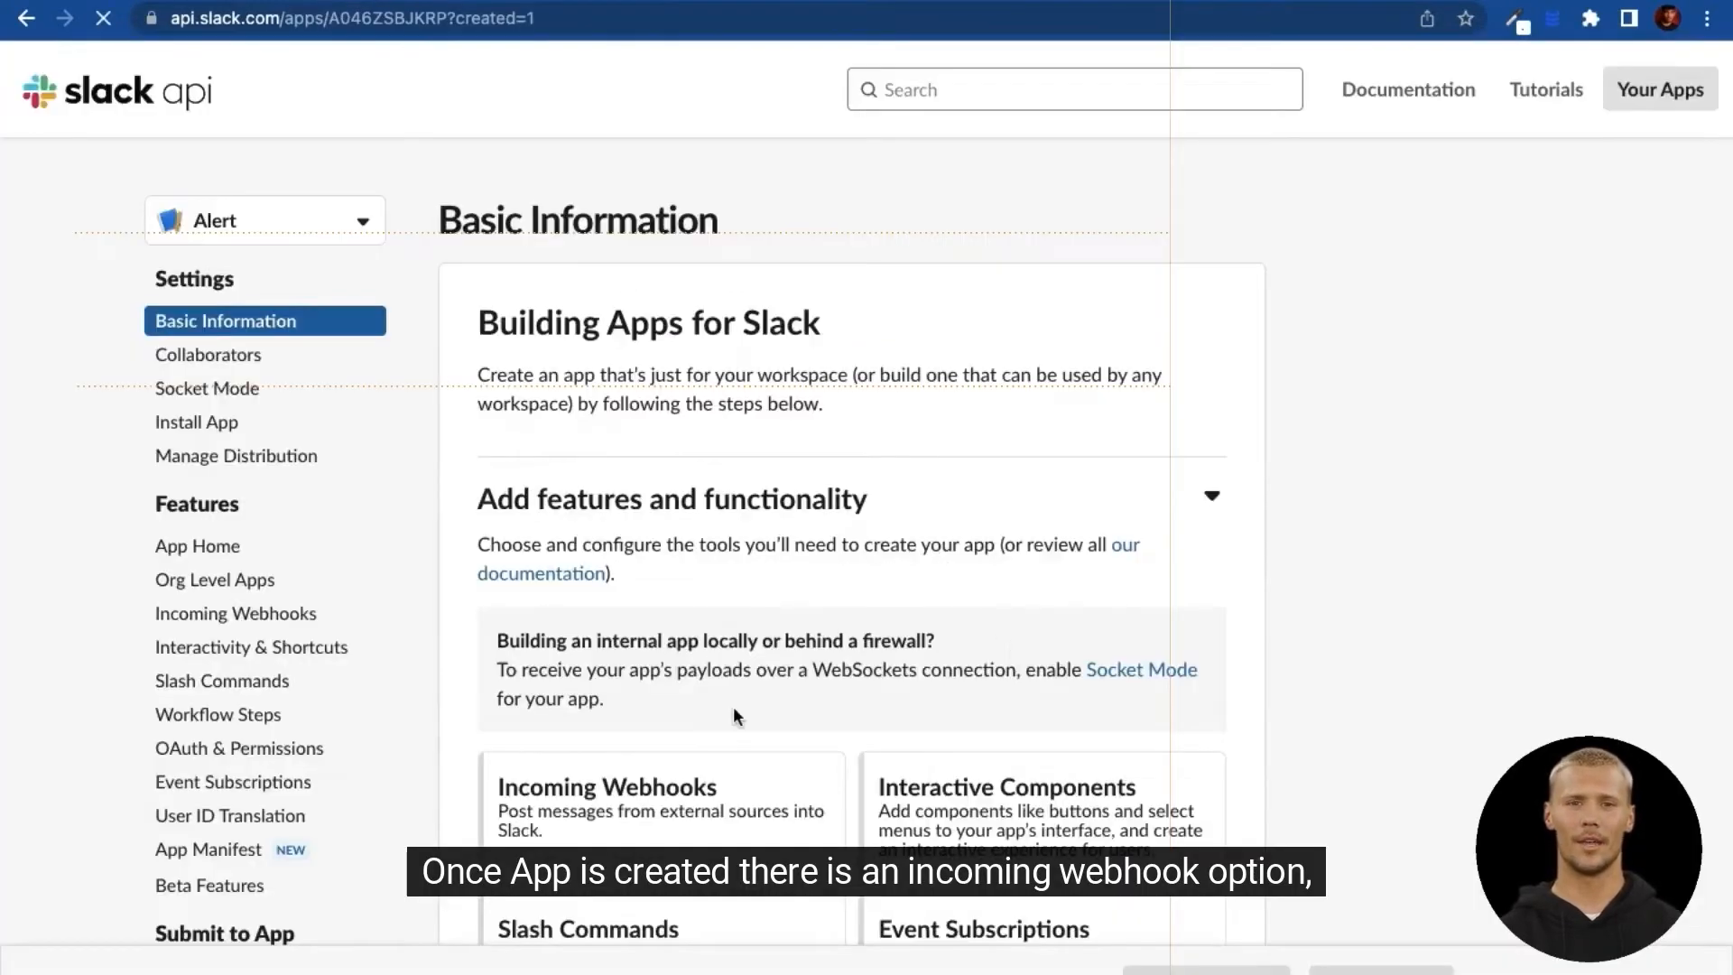
scroll(733, 706, down, 2)
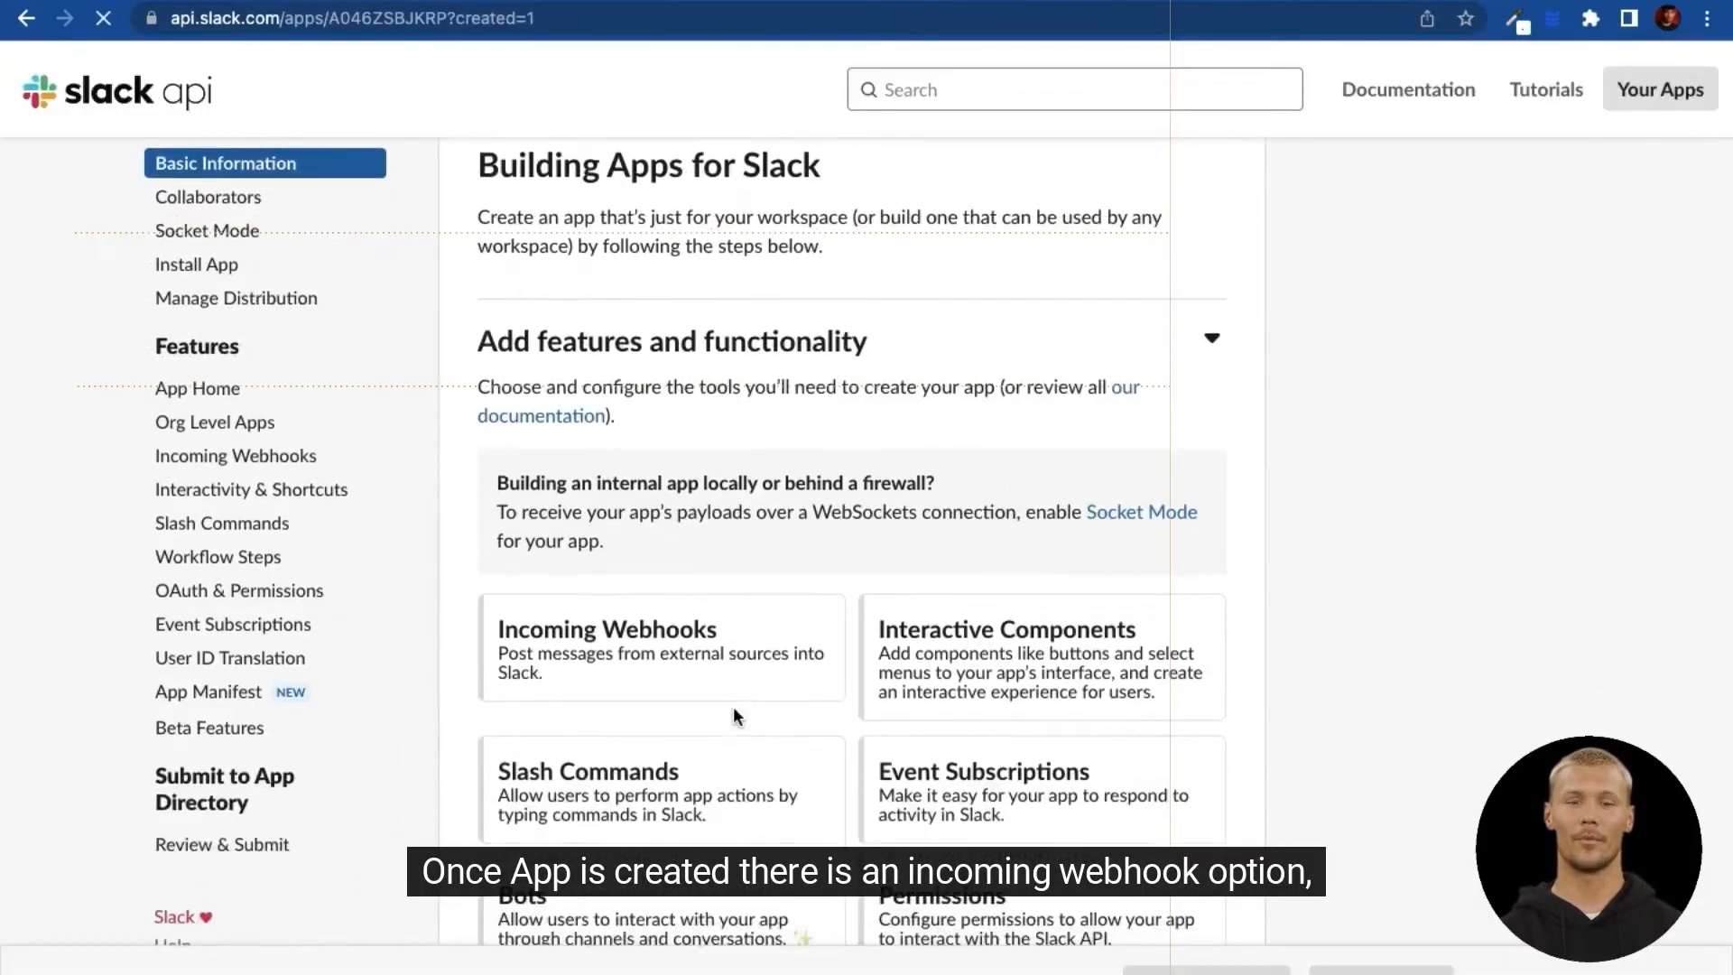
Step: Activate incoming webhooks for the Alert app
click(627, 662)
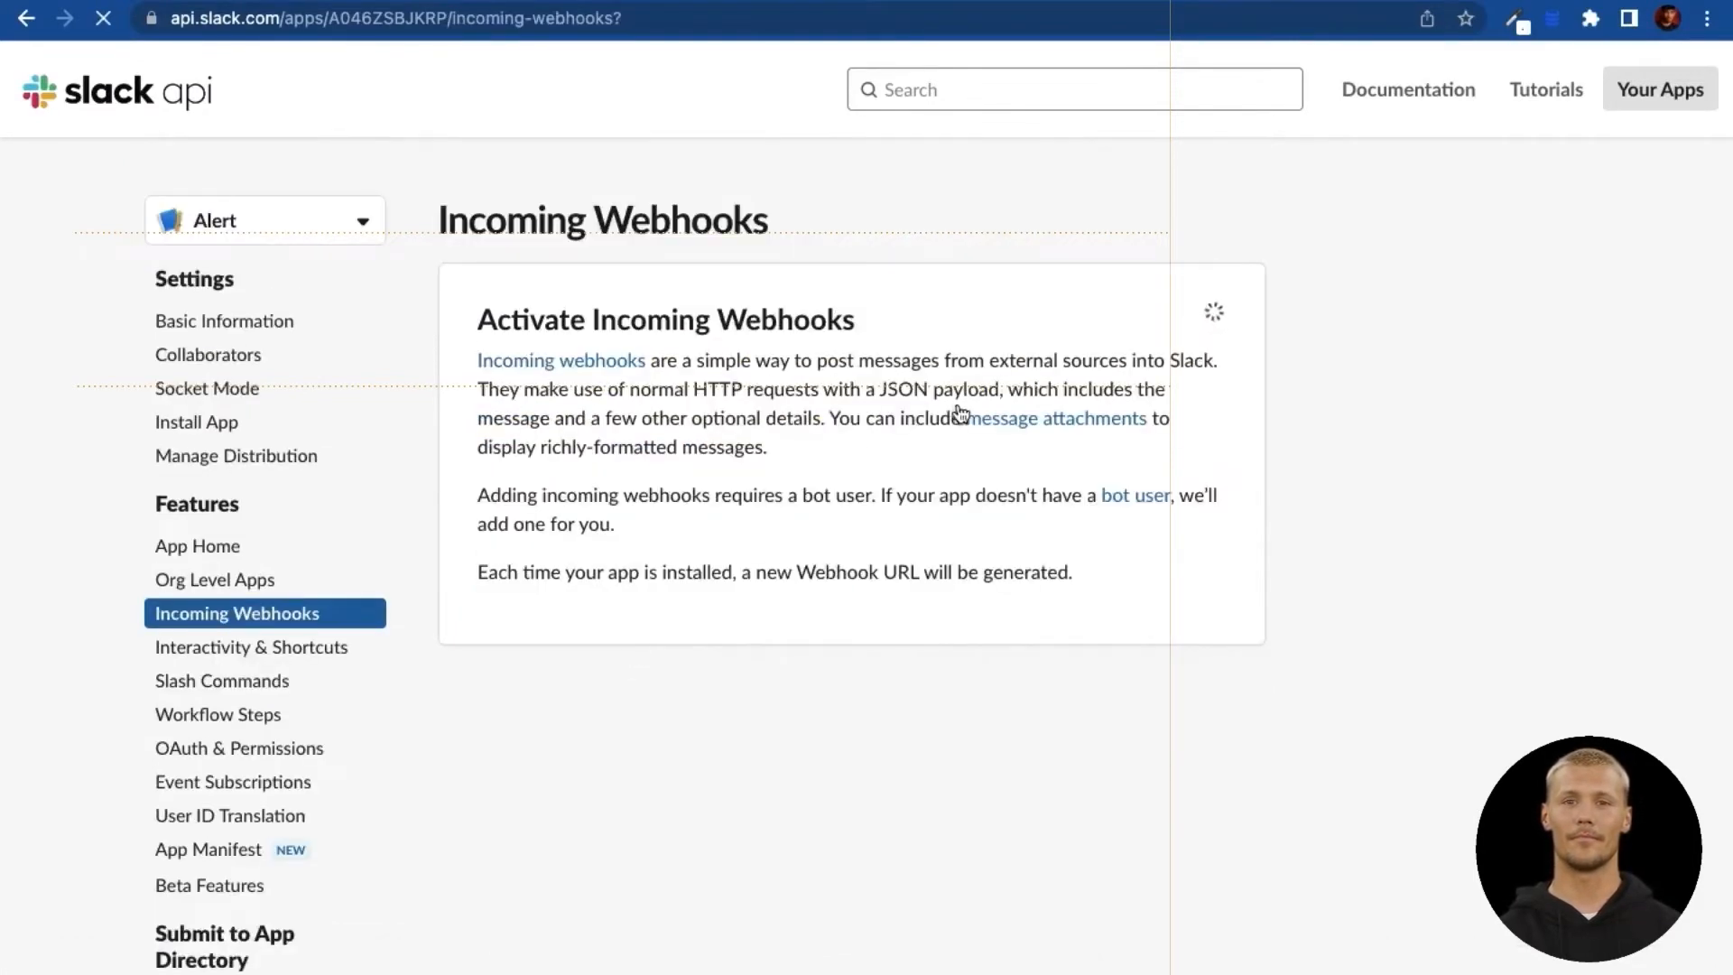
click(1170, 335)
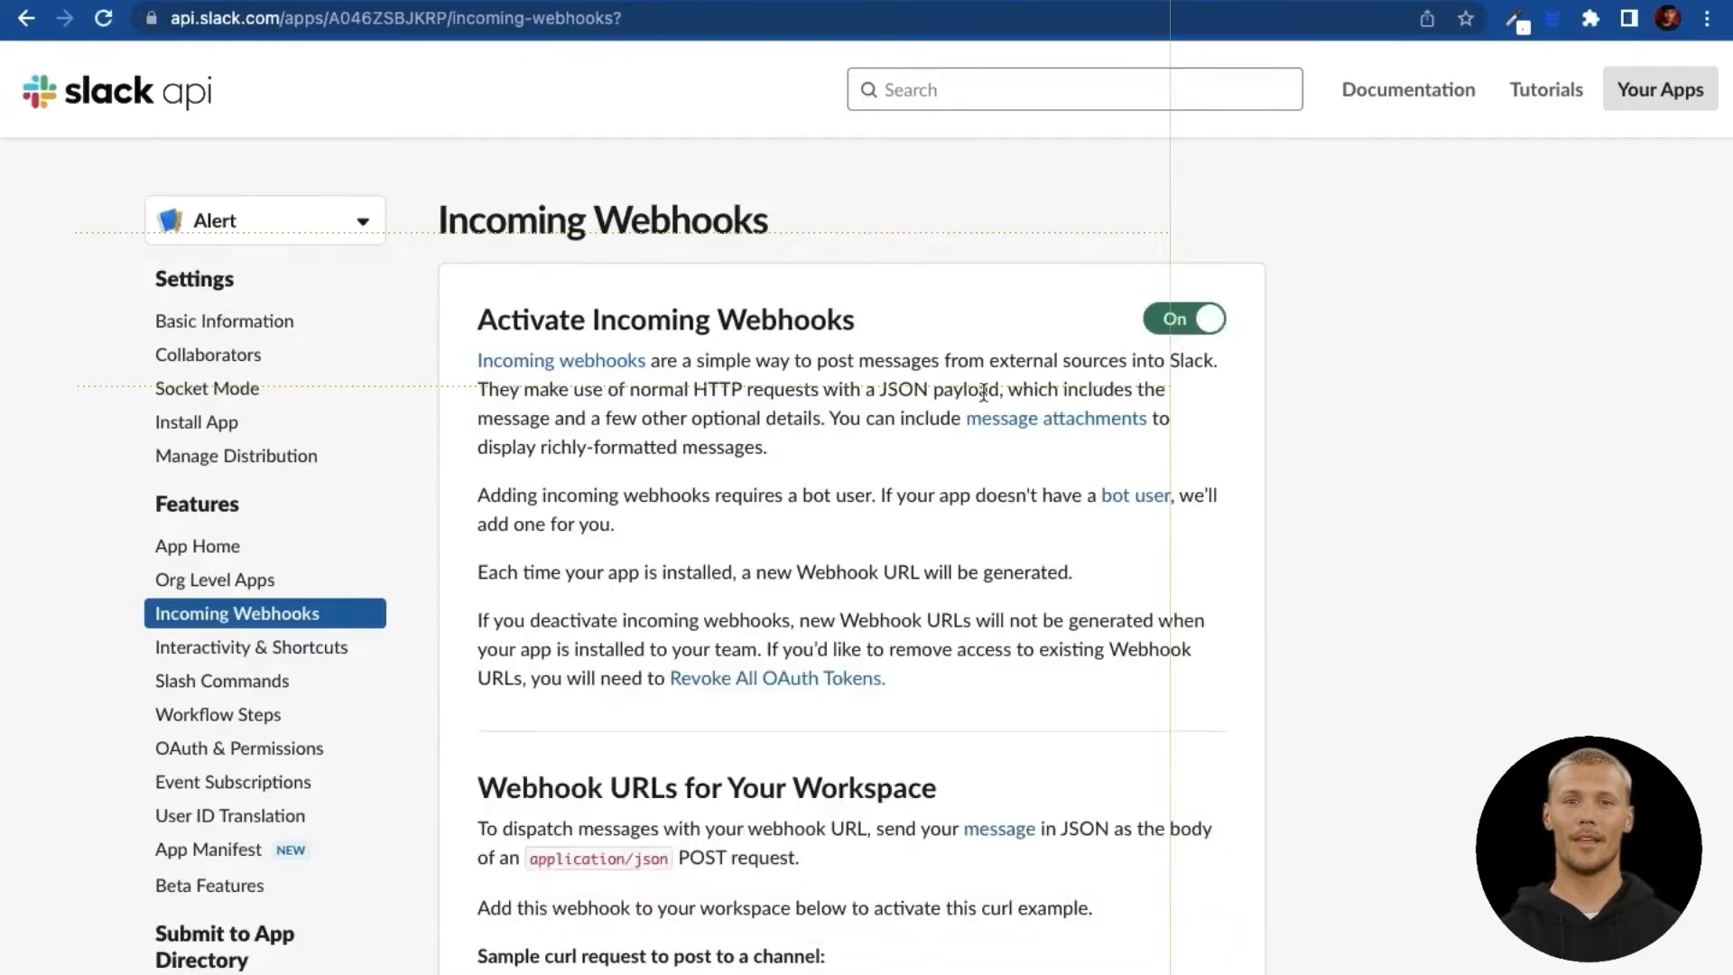
scroll(950, 425, down, 5)
scroll(950, 424, down, 1)
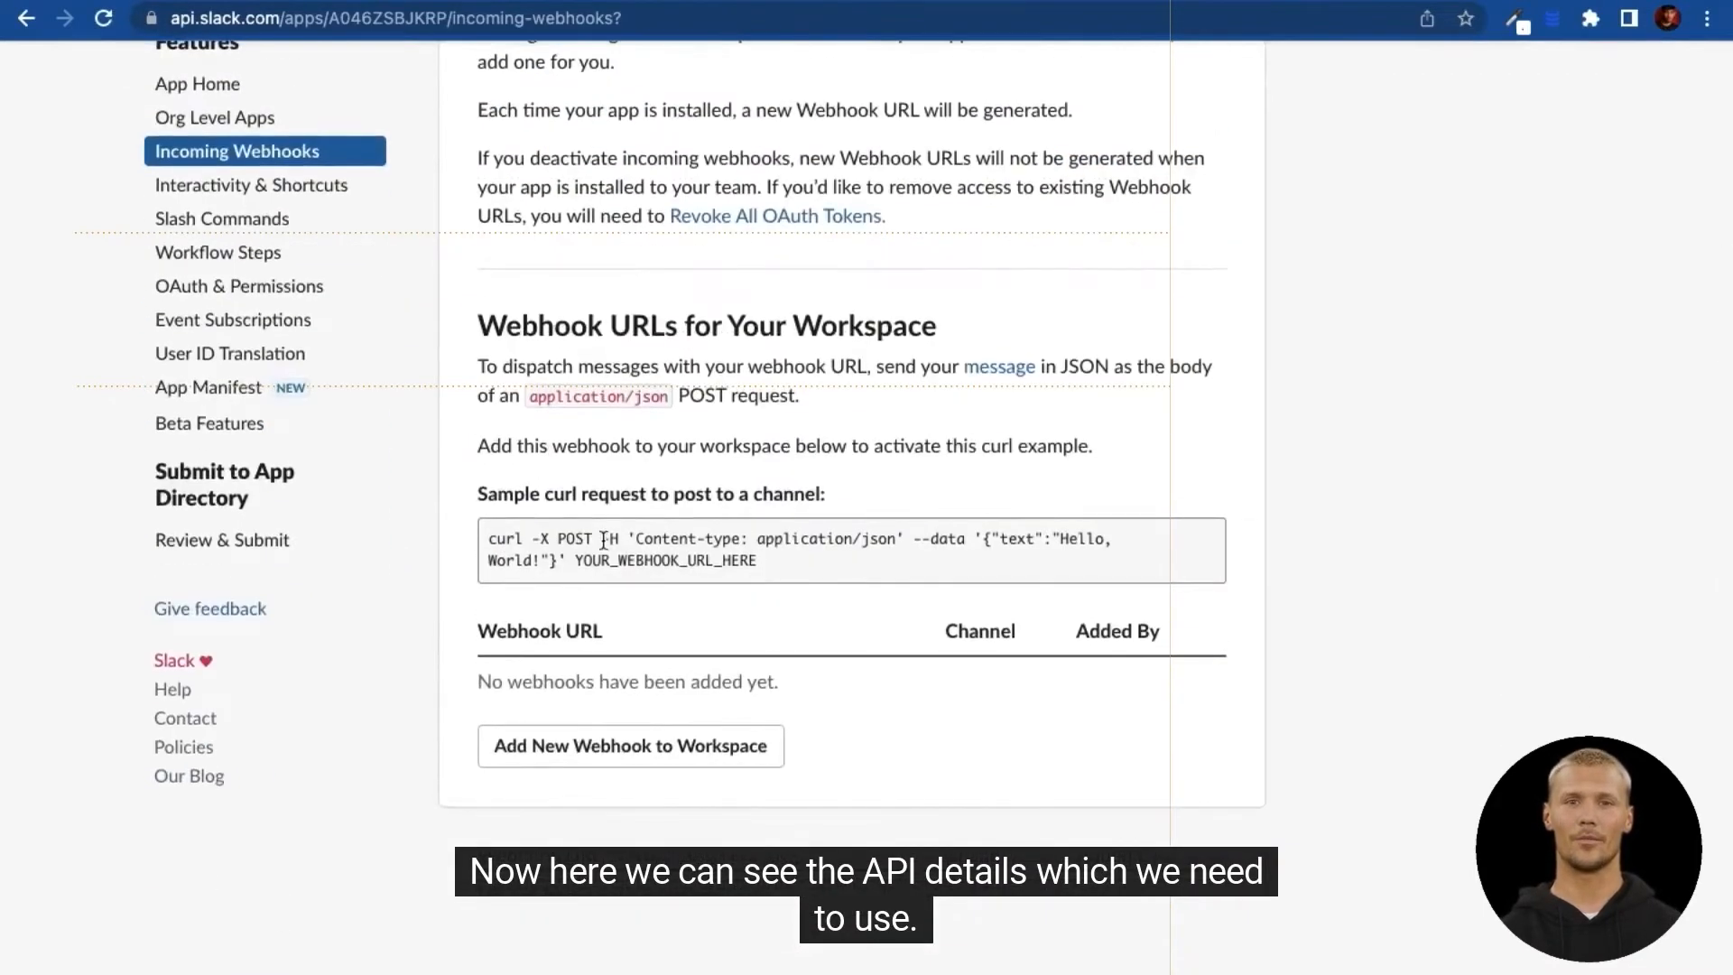
Step: Add a webhook posting to #payment_failed, allow it, and copy its URL
click(635, 763)
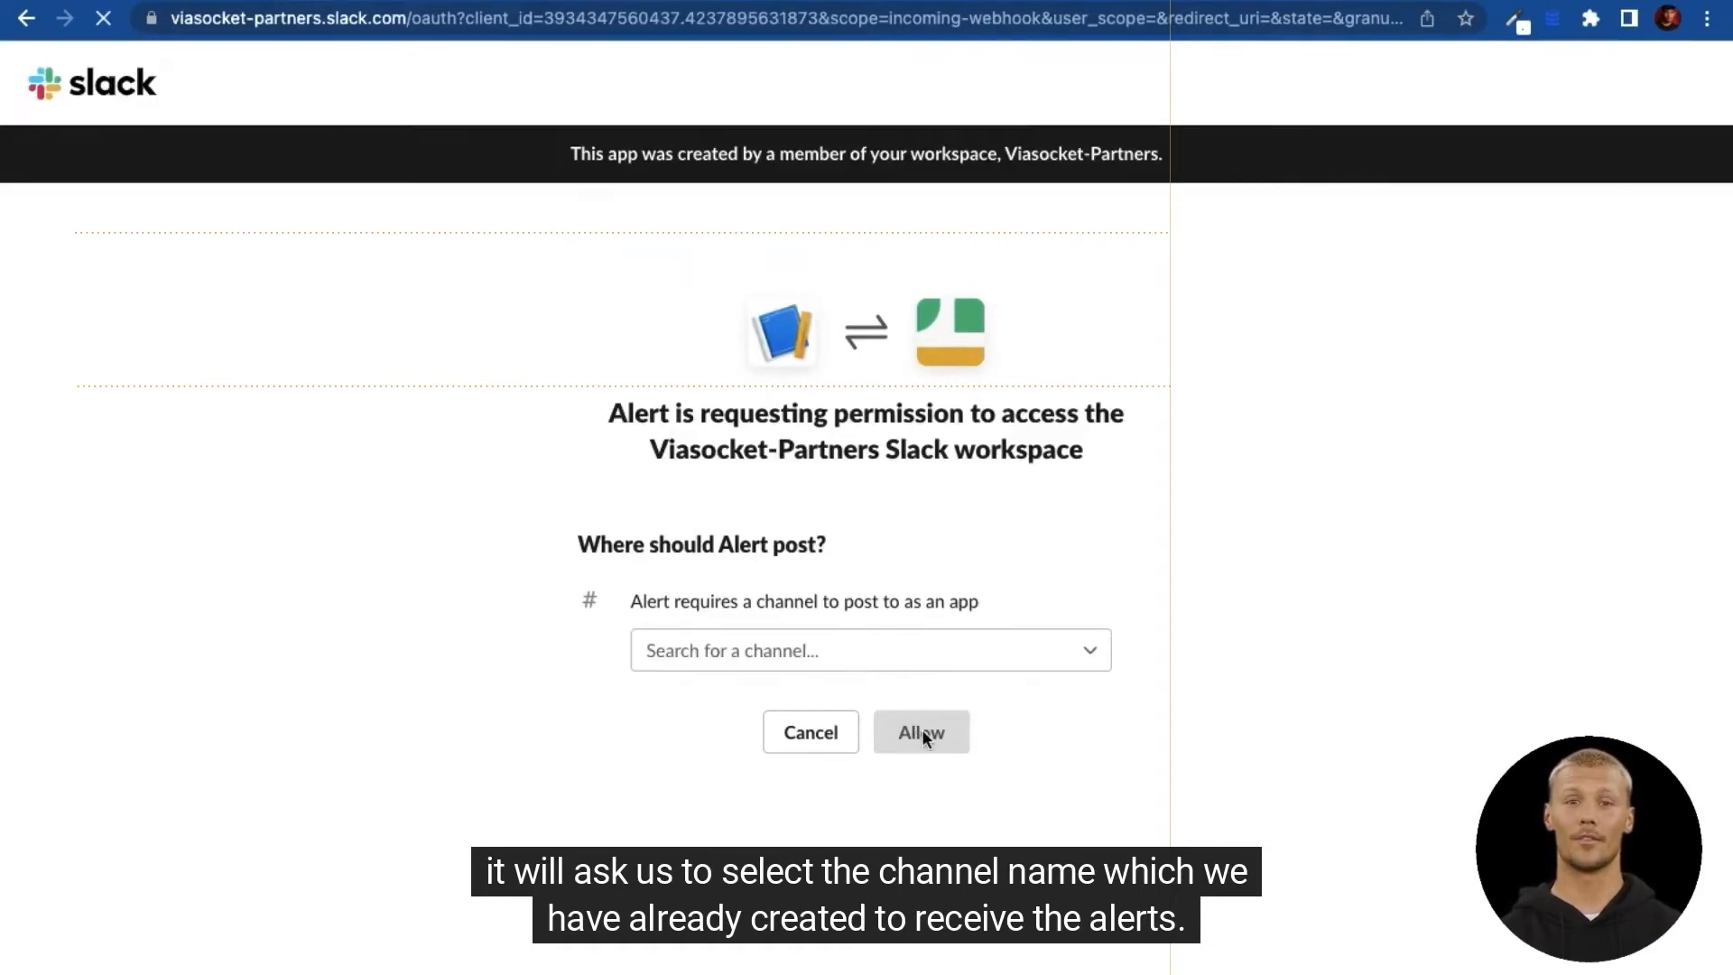
click(946, 657)
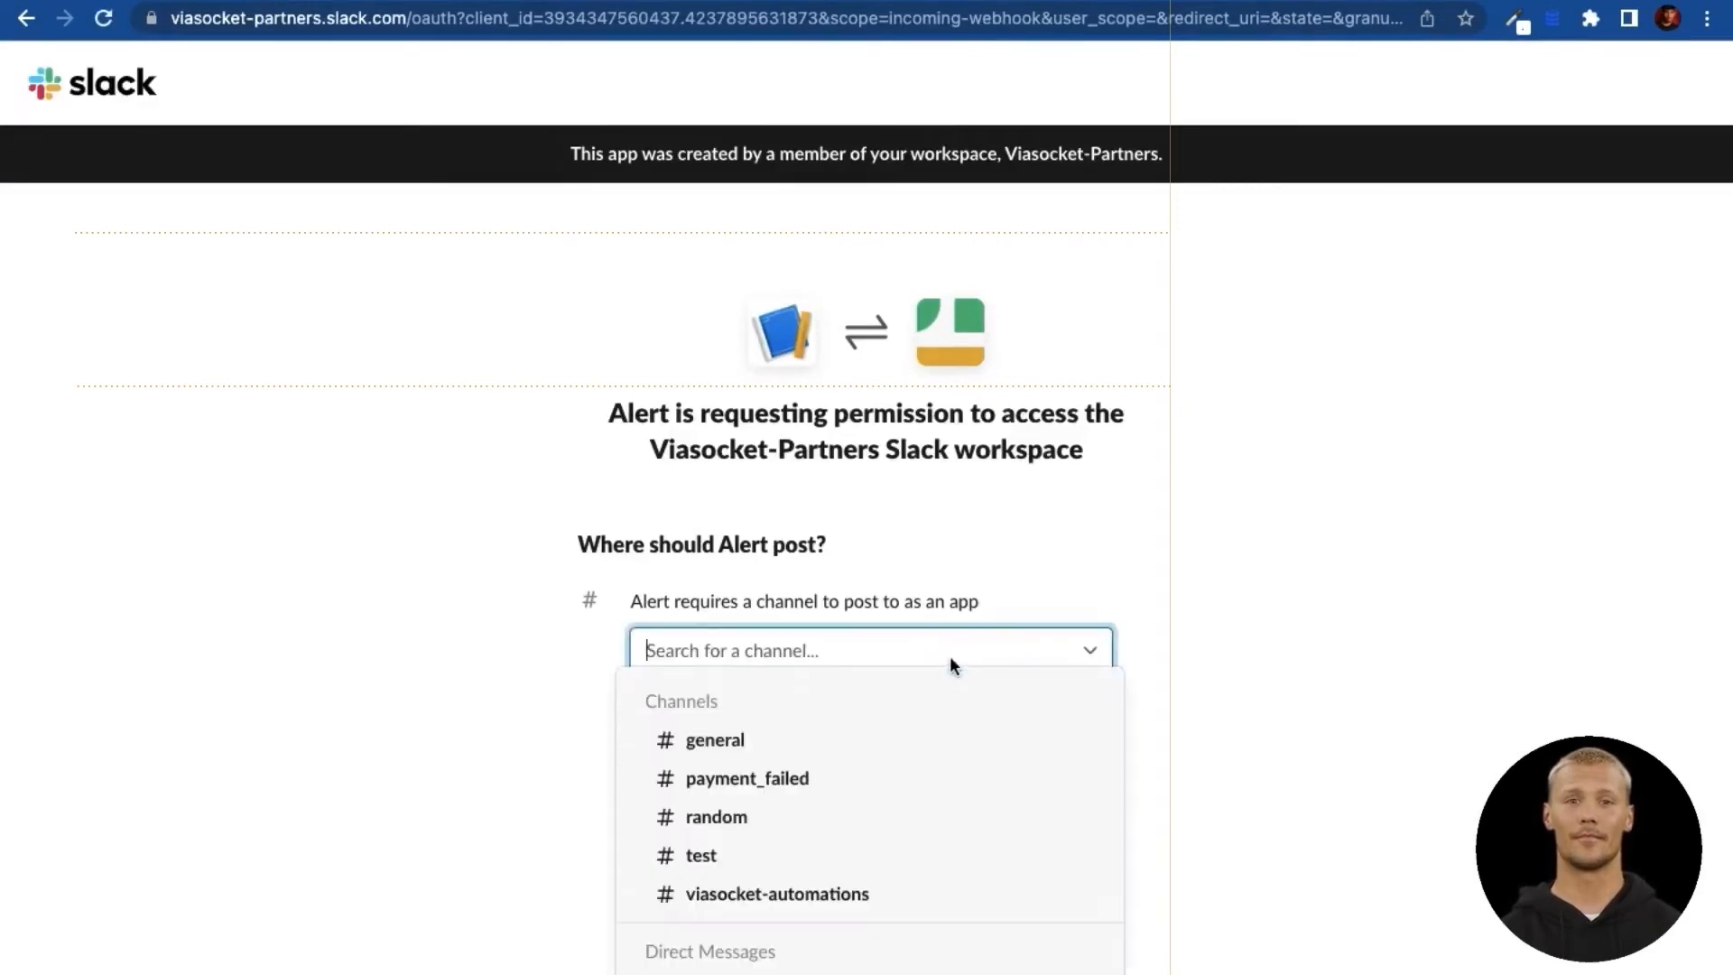
click(809, 774)
click(913, 726)
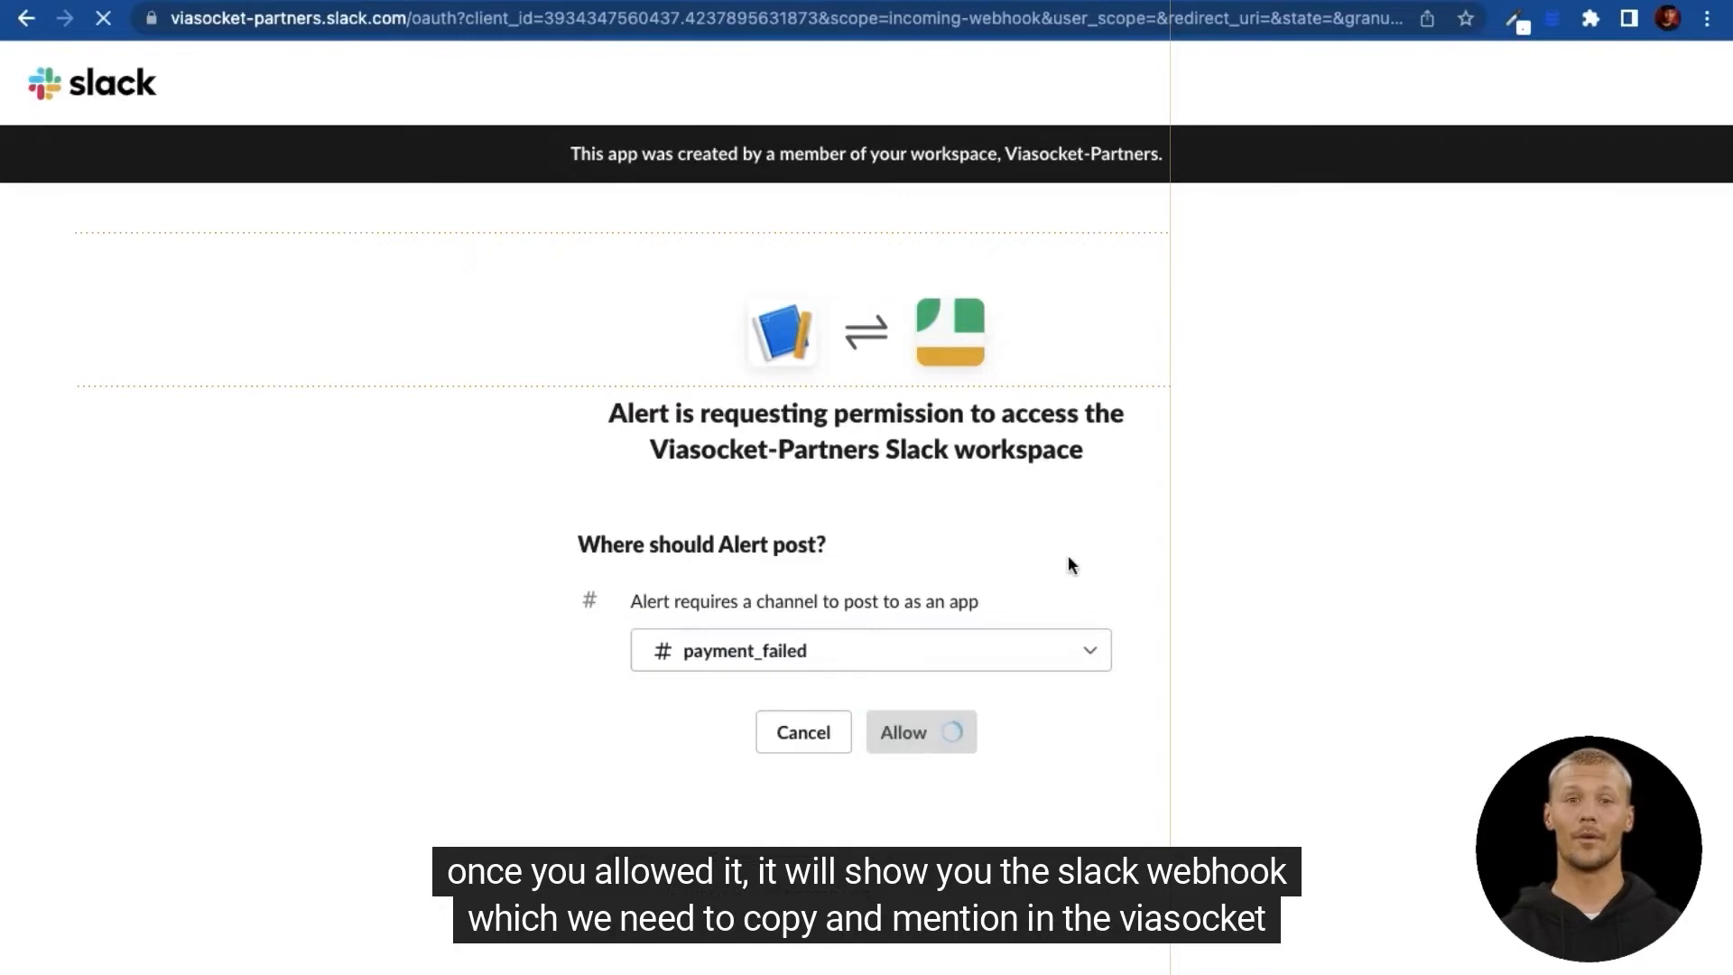
scroll(1014, 639, down, 3)
scroll(1015, 639, down, 3)
click(799, 725)
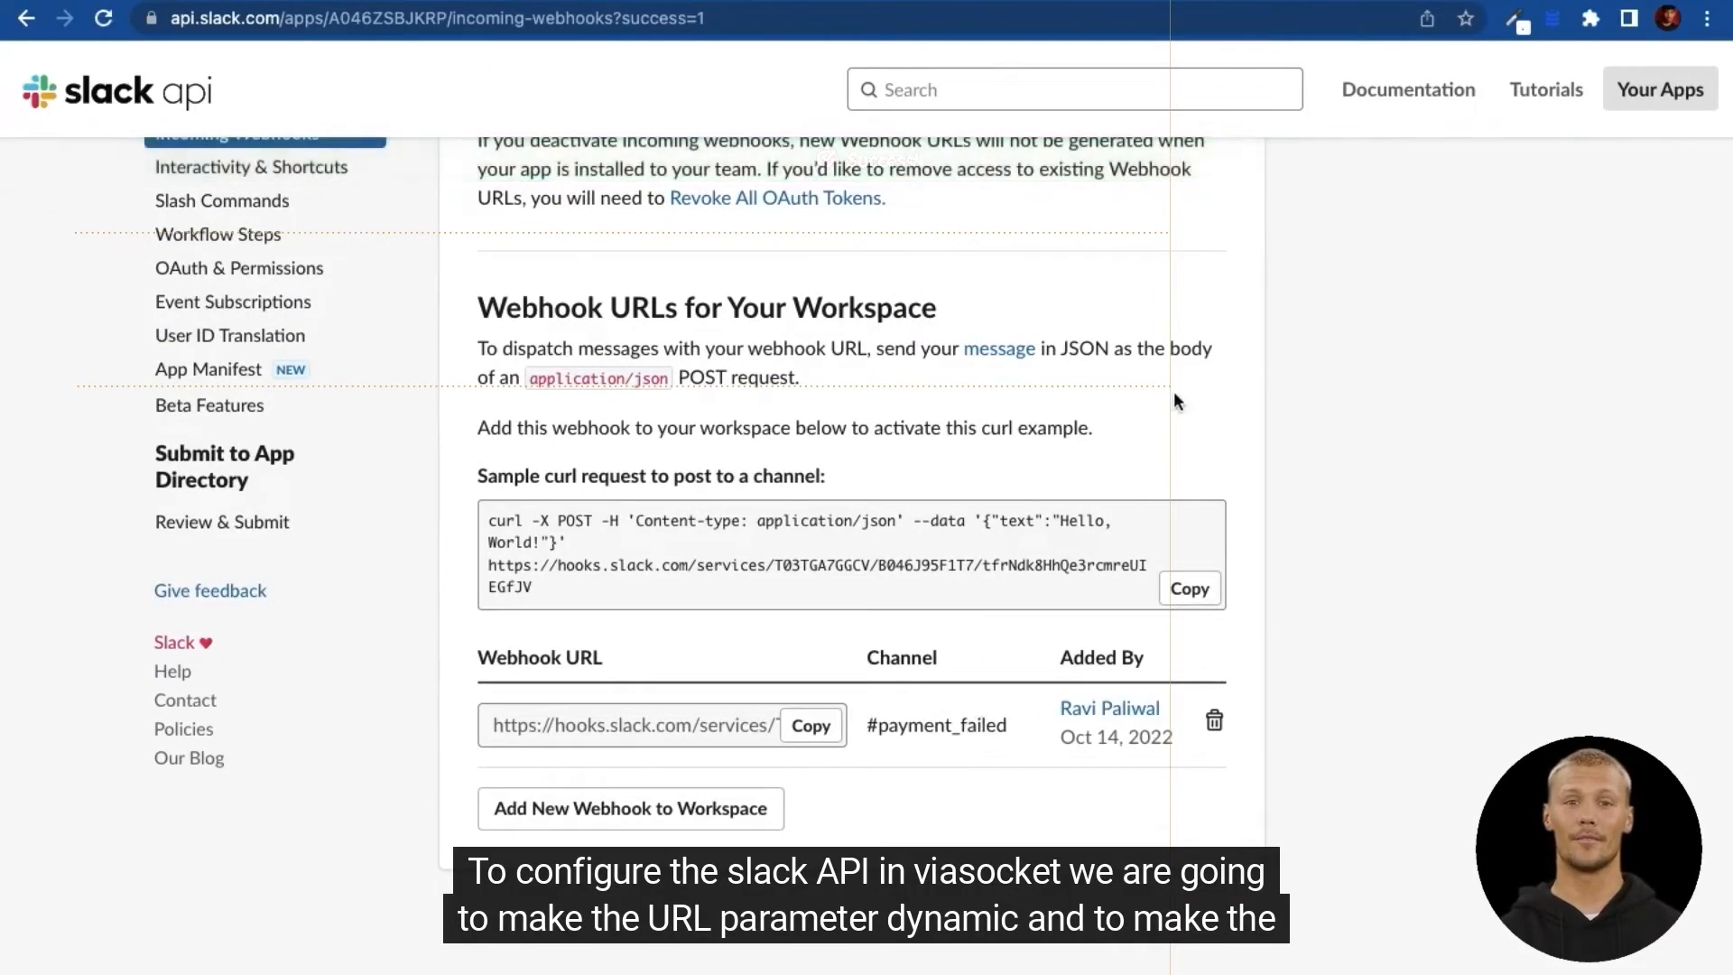
Step: Set the Slack message function's request URL to $webhook_URL with method POST
click(1151, 2)
click(1216, 247)
text($)
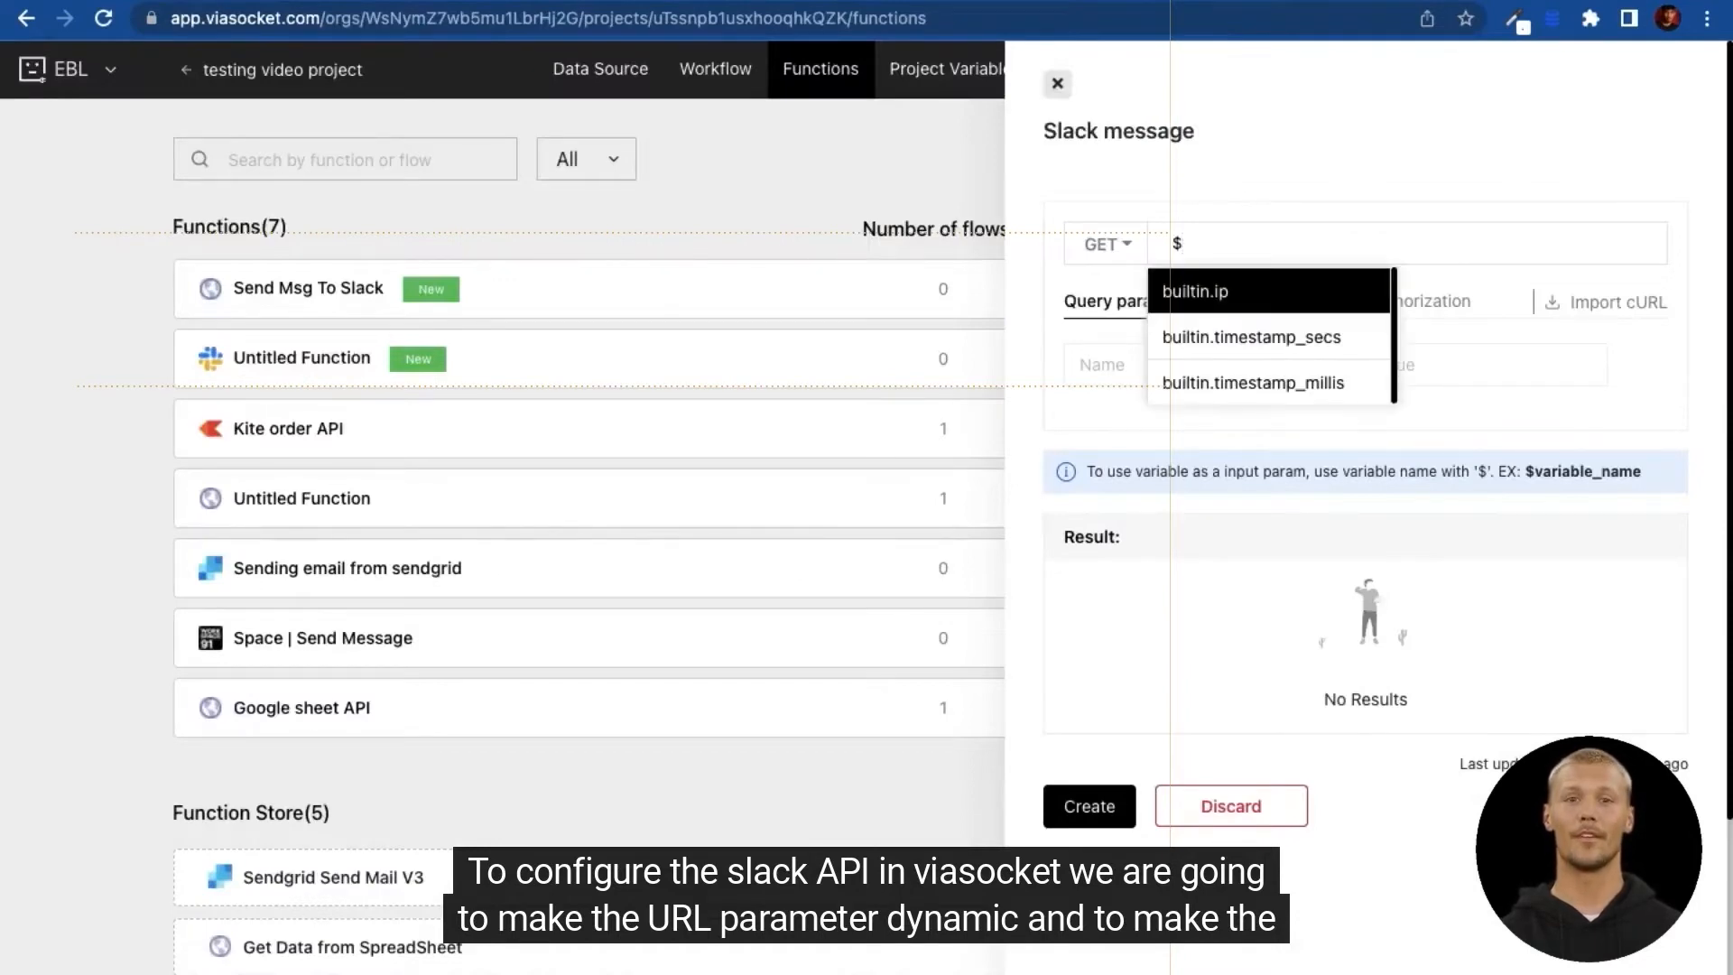
text(webhook_)
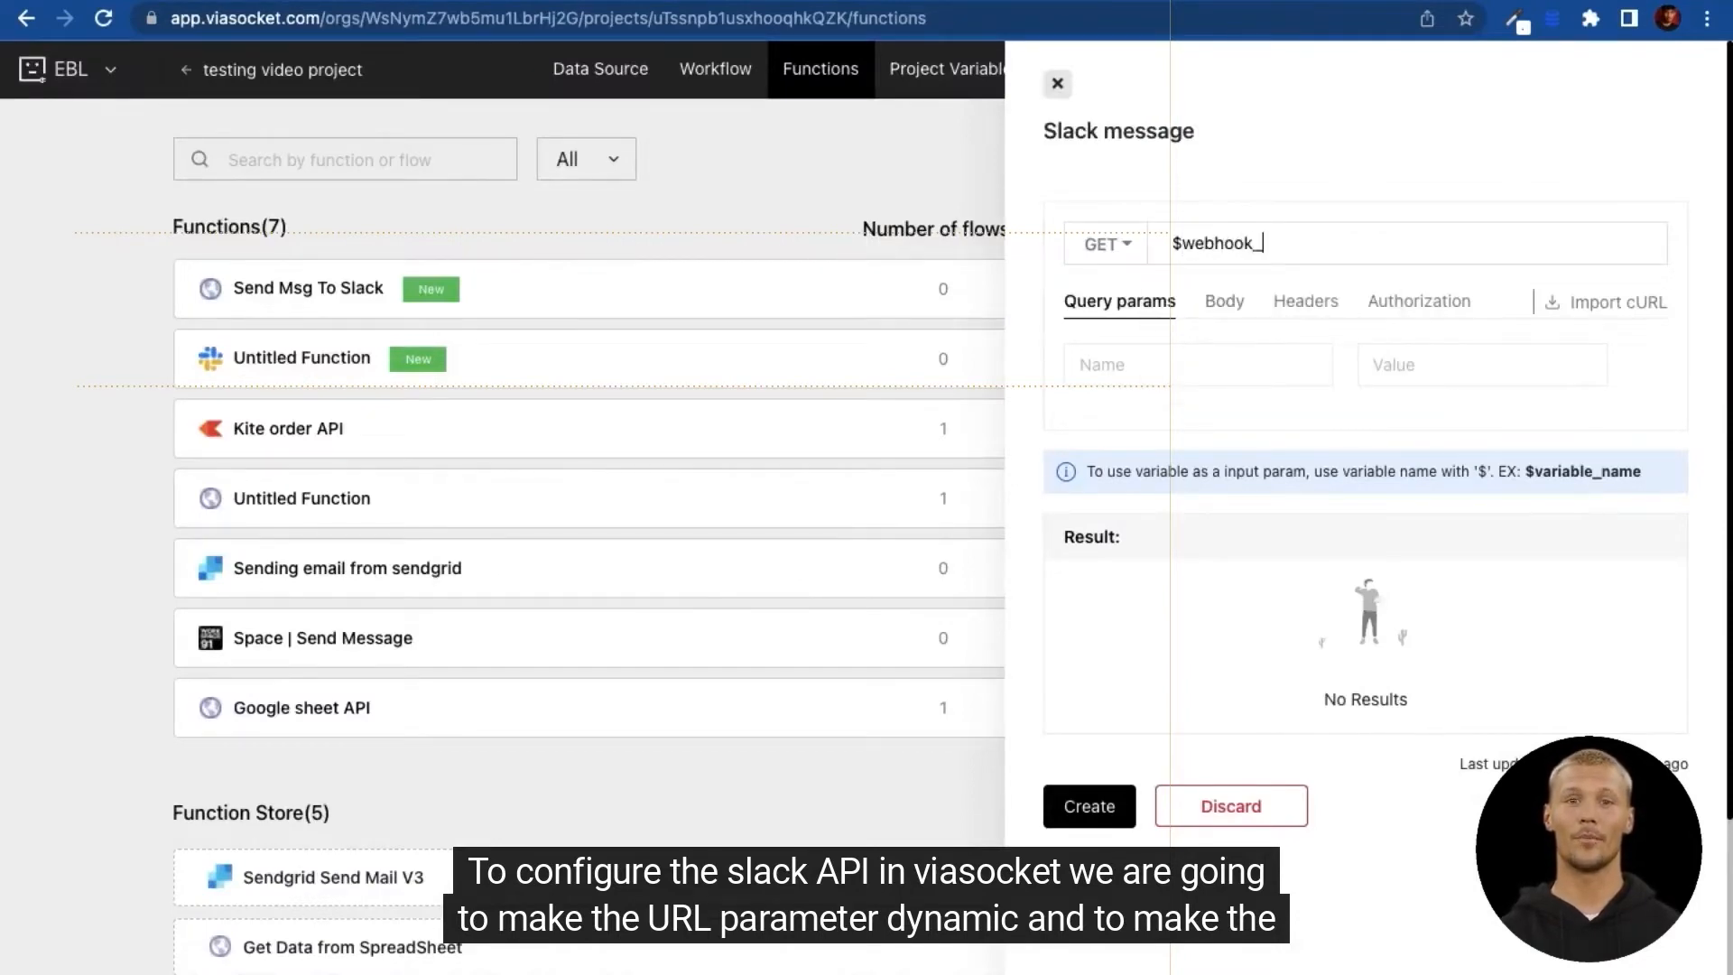
text(URL)
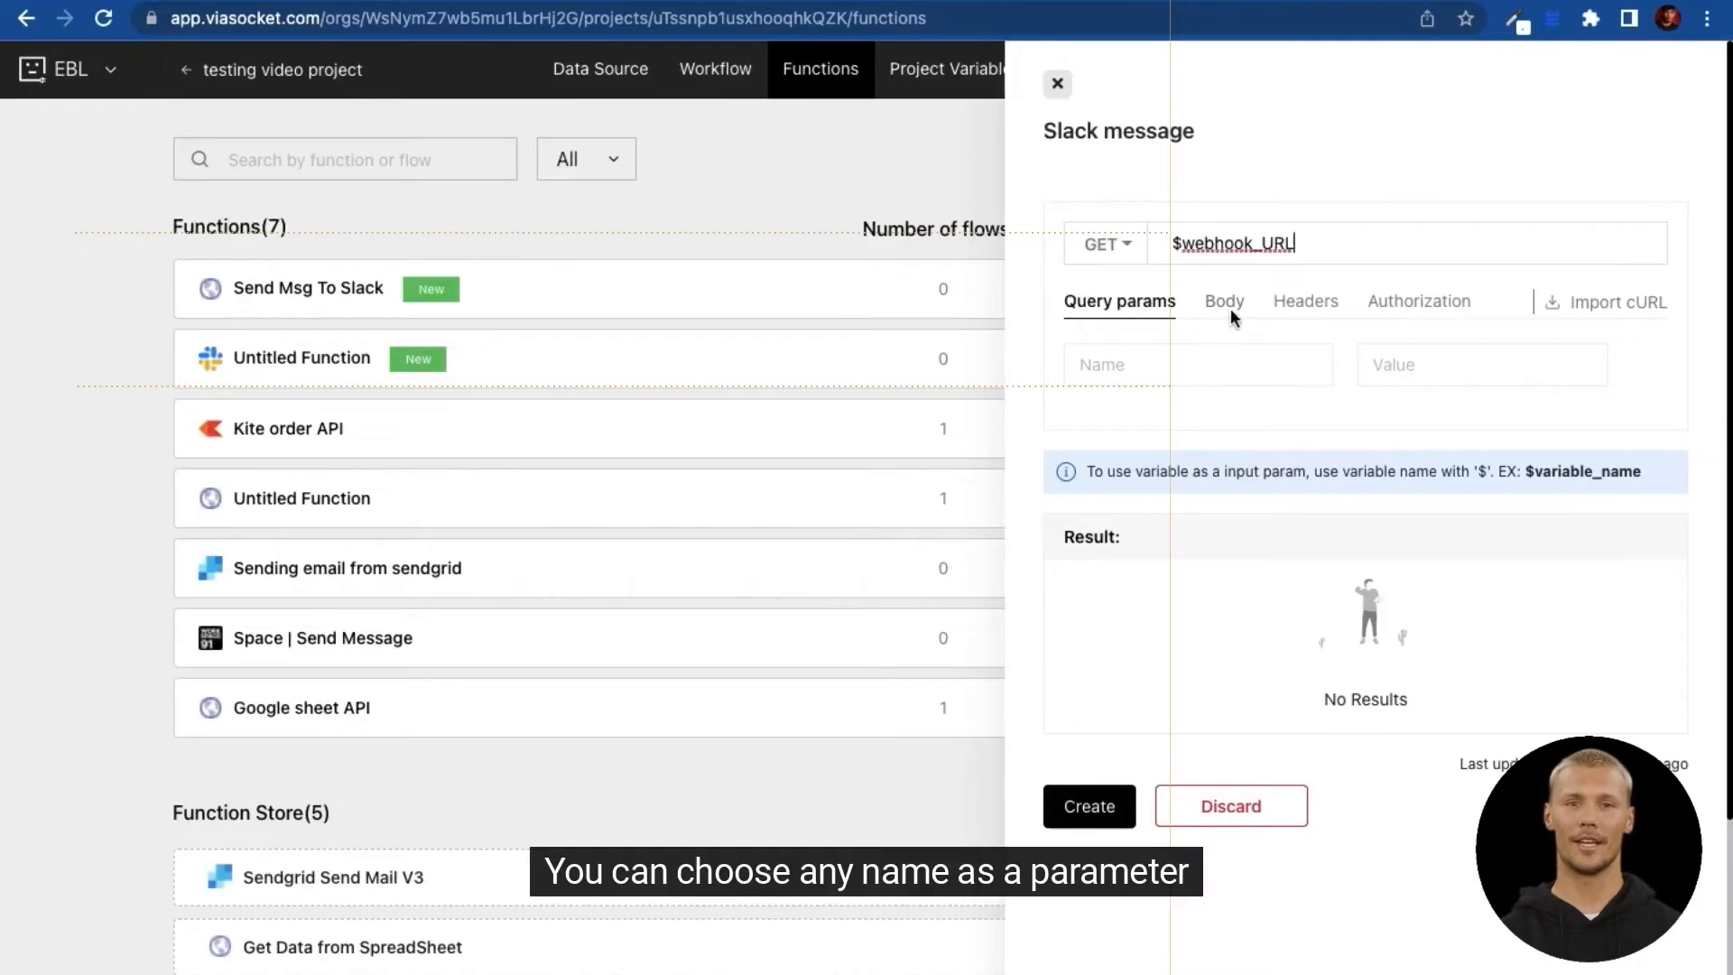
click(1106, 243)
click(1125, 306)
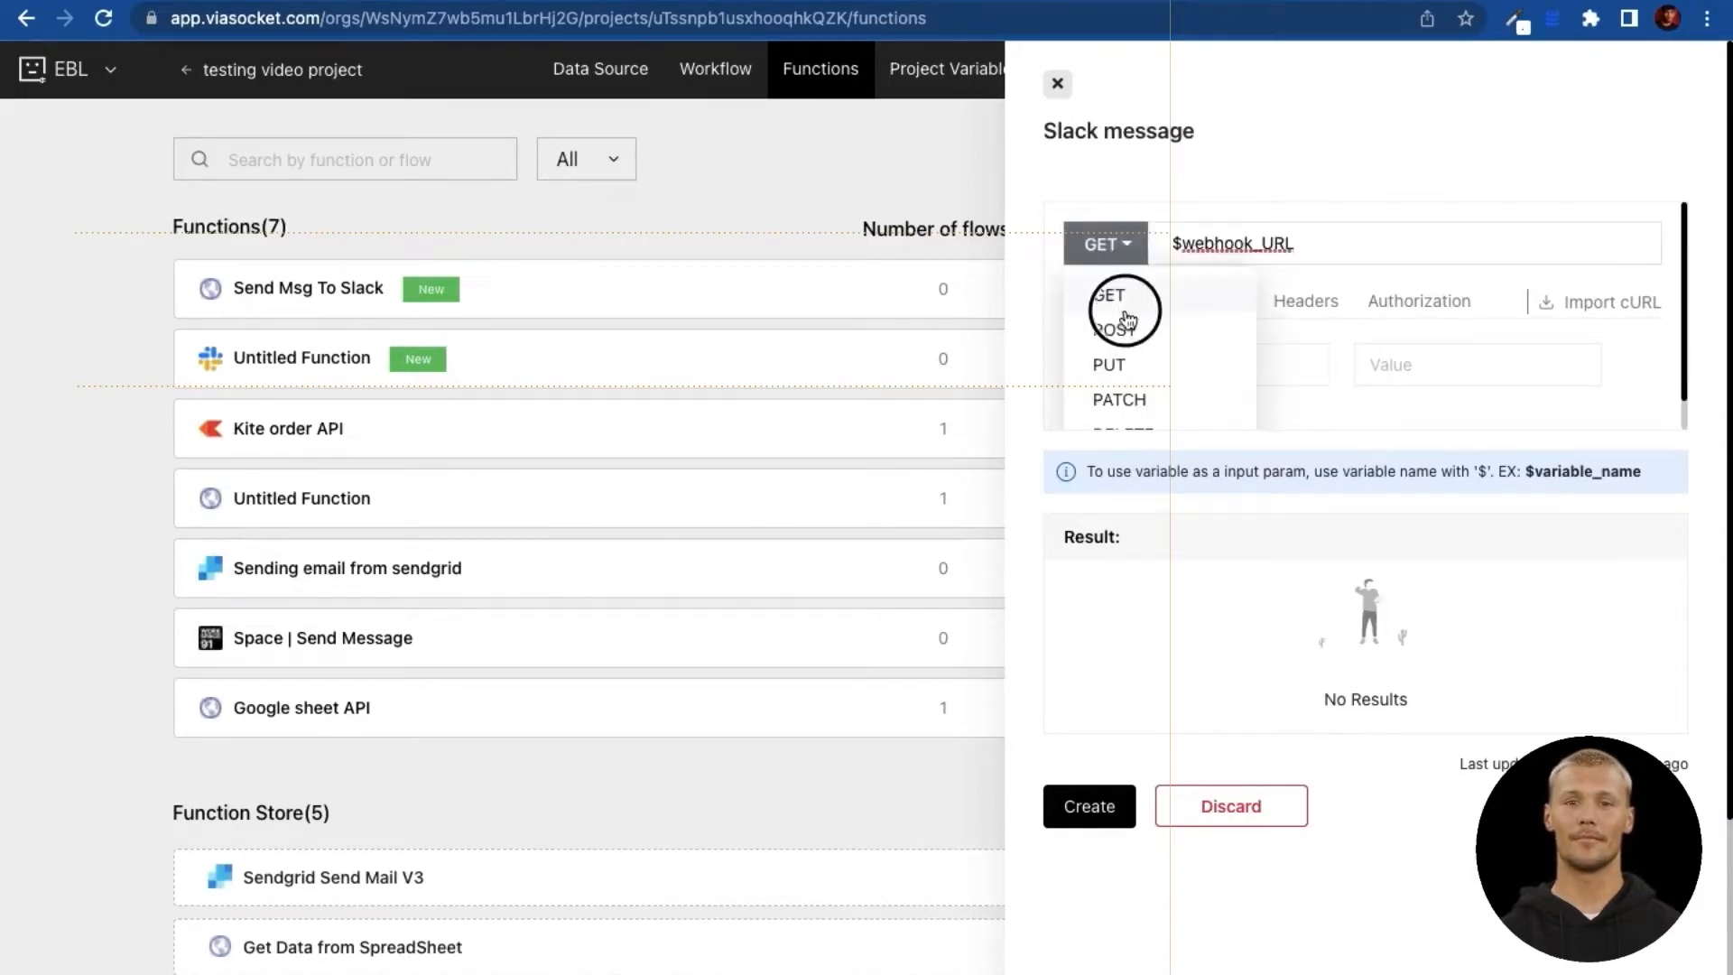
click(1118, 331)
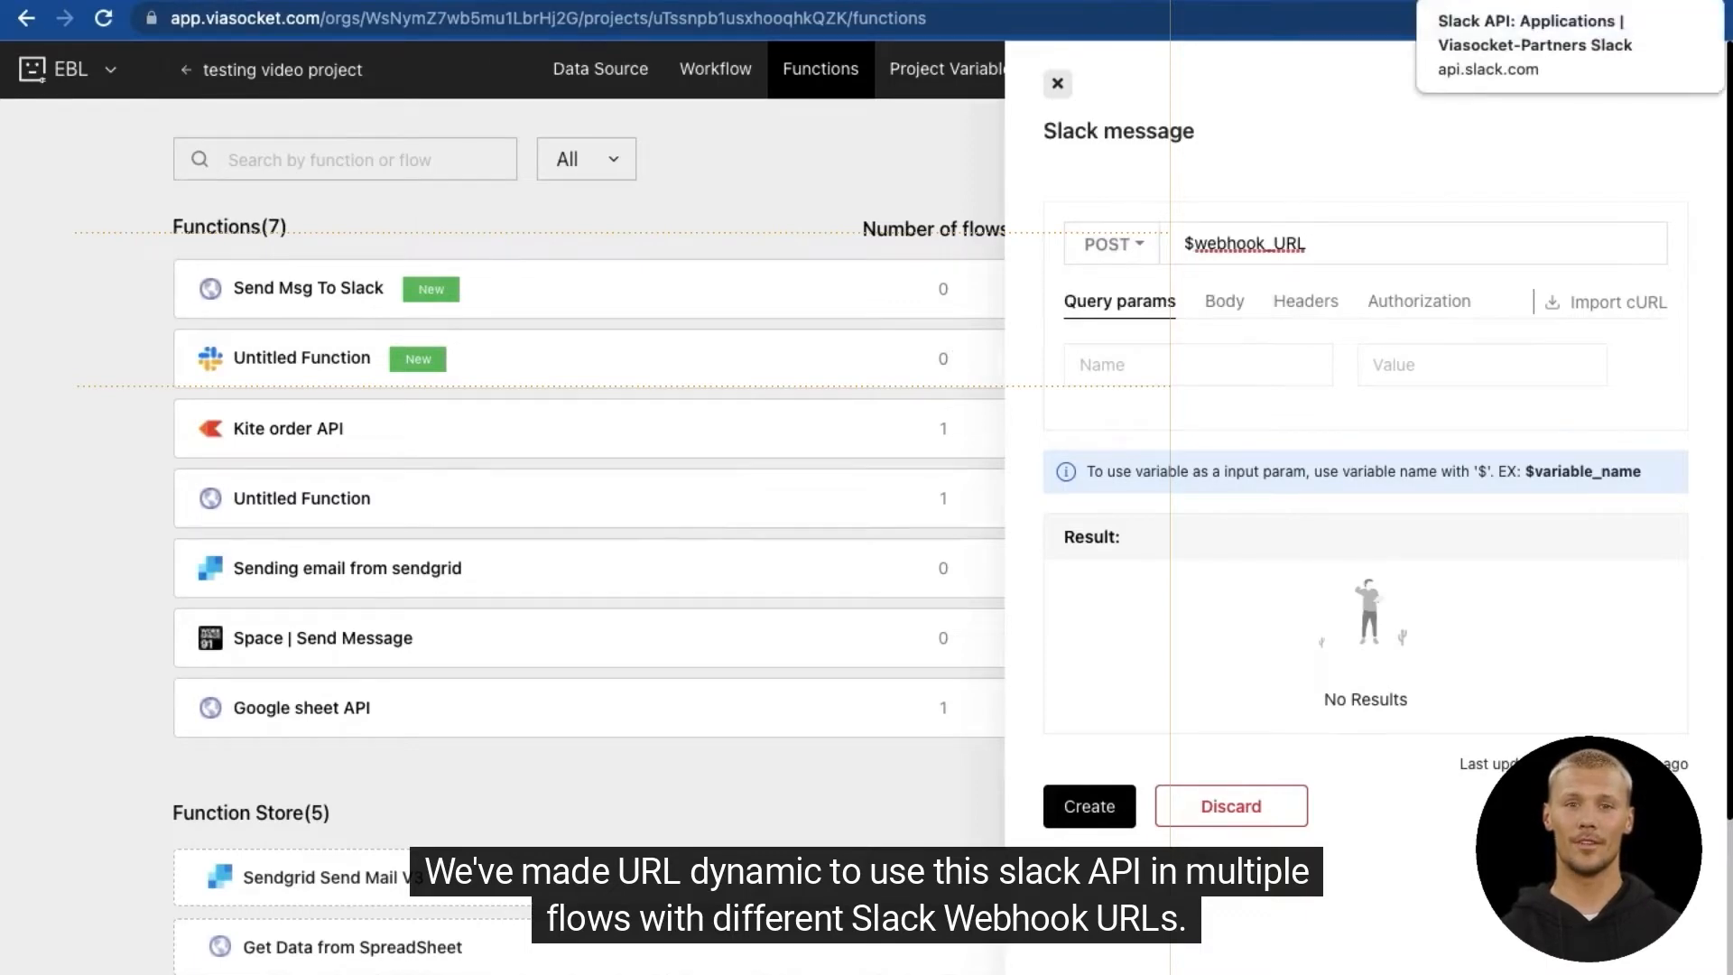
Step: Copy Slack's sample JSON and paste it as the function's JSON request body
click(1480, 2)
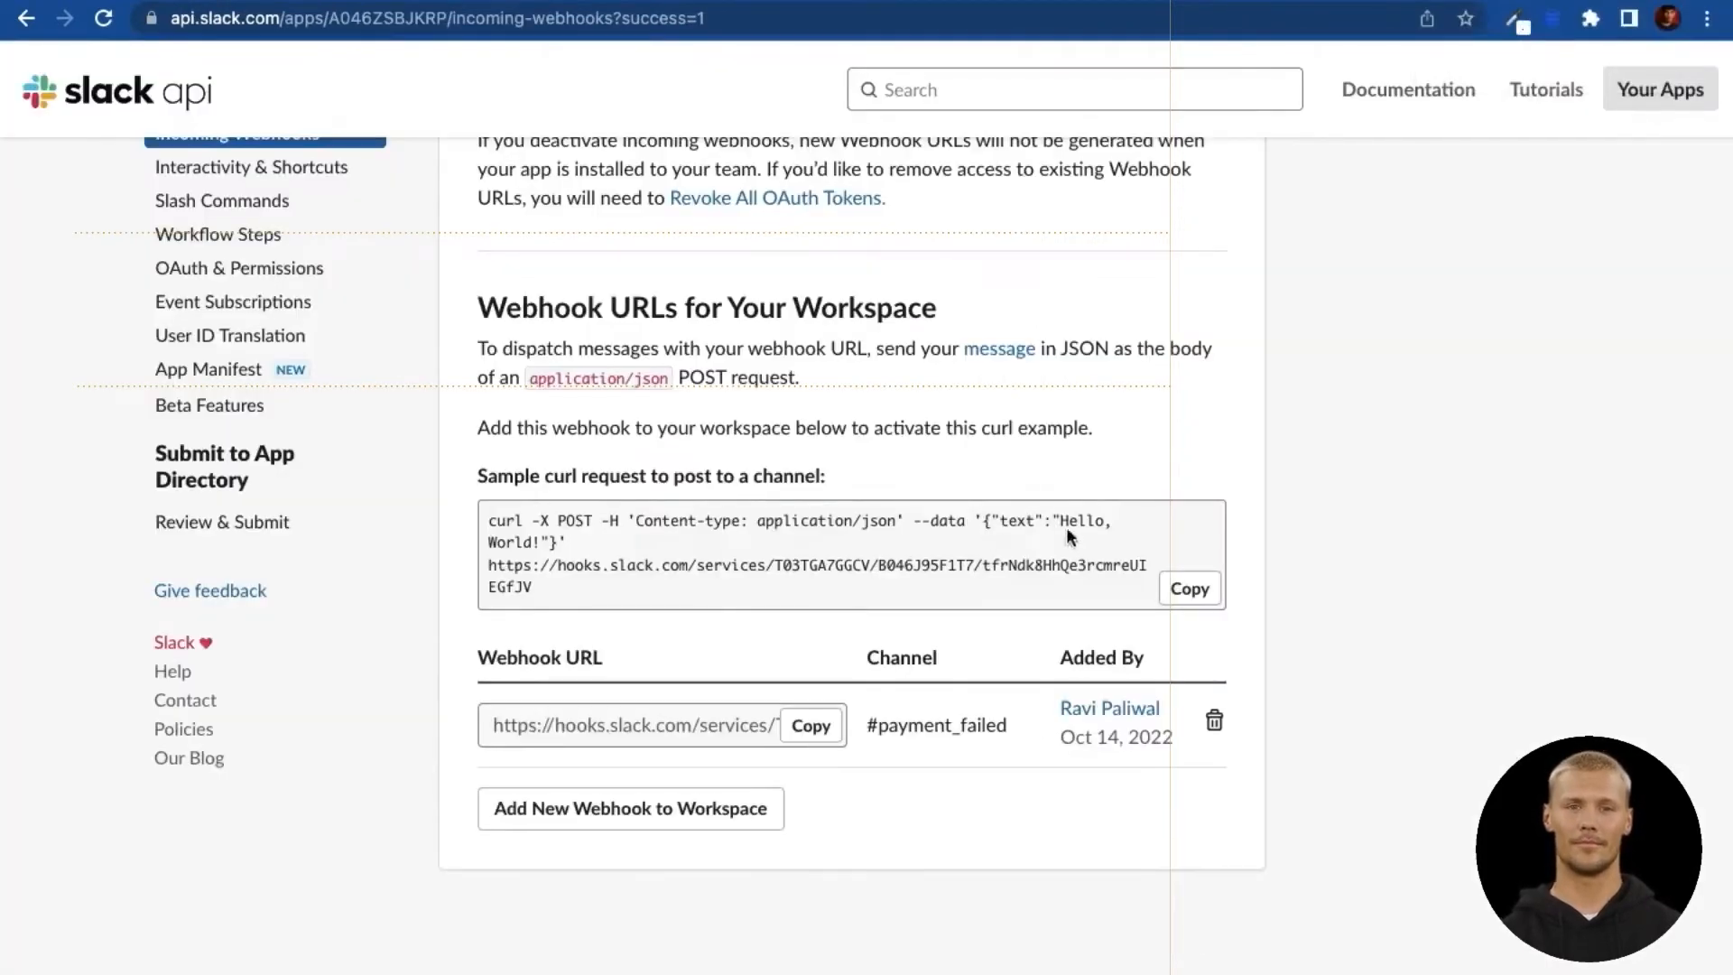
drag(986, 522, 560, 543)
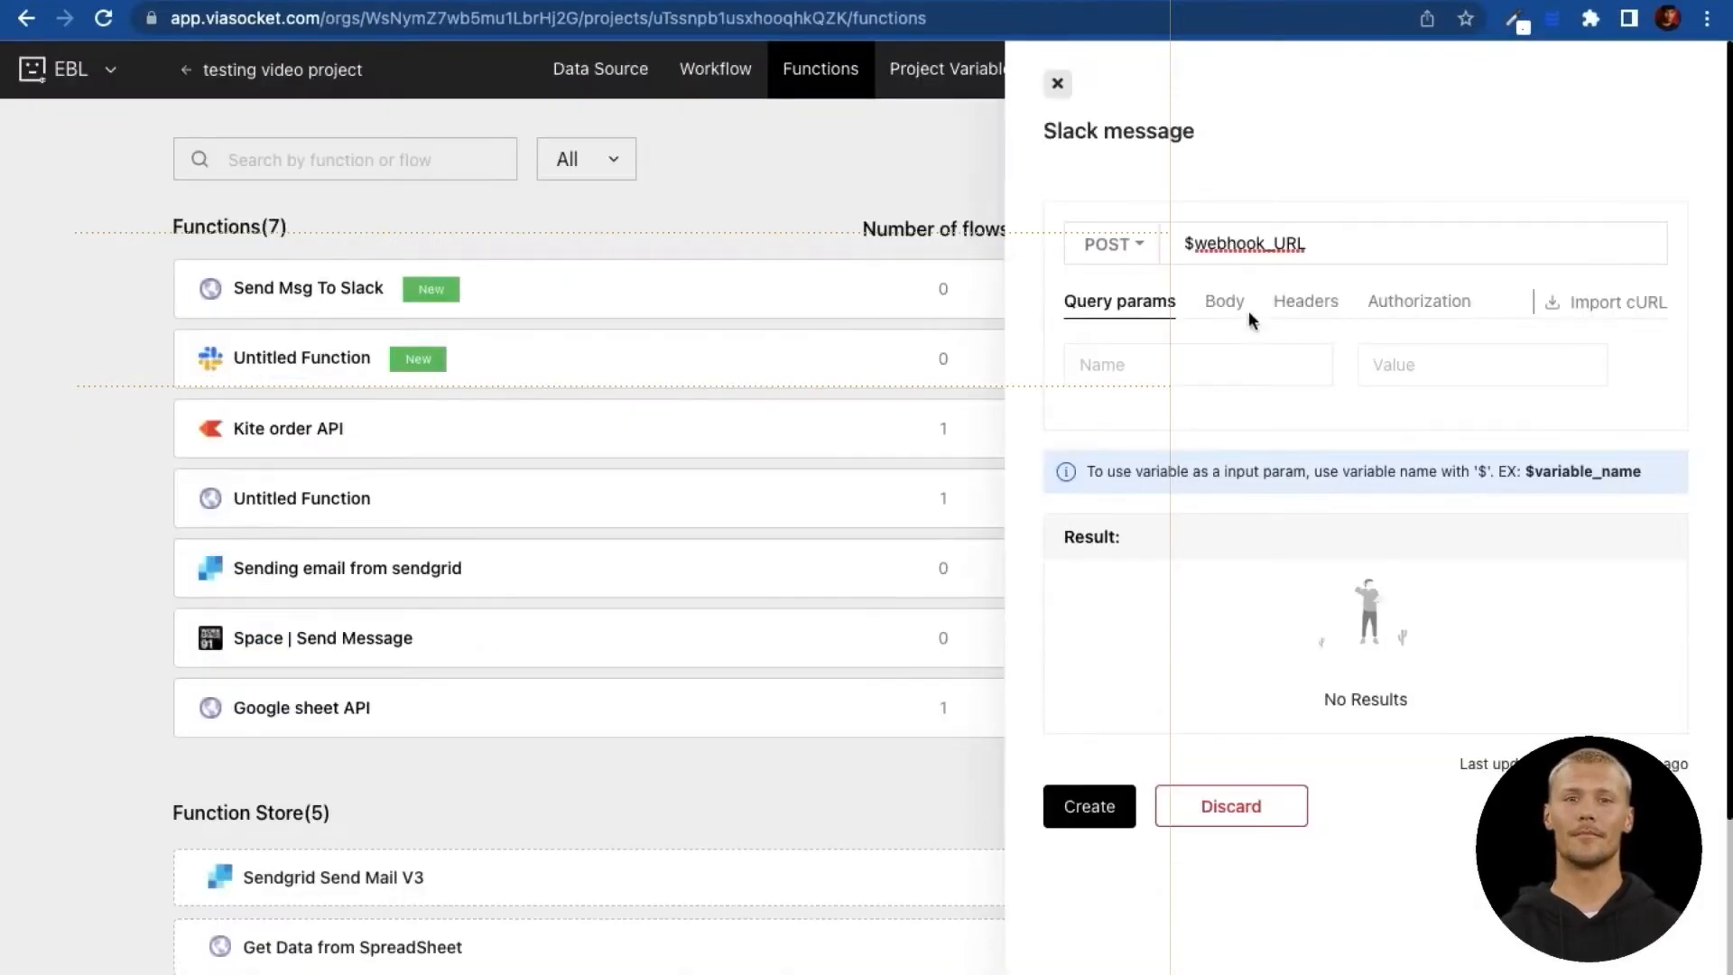
click(1229, 307)
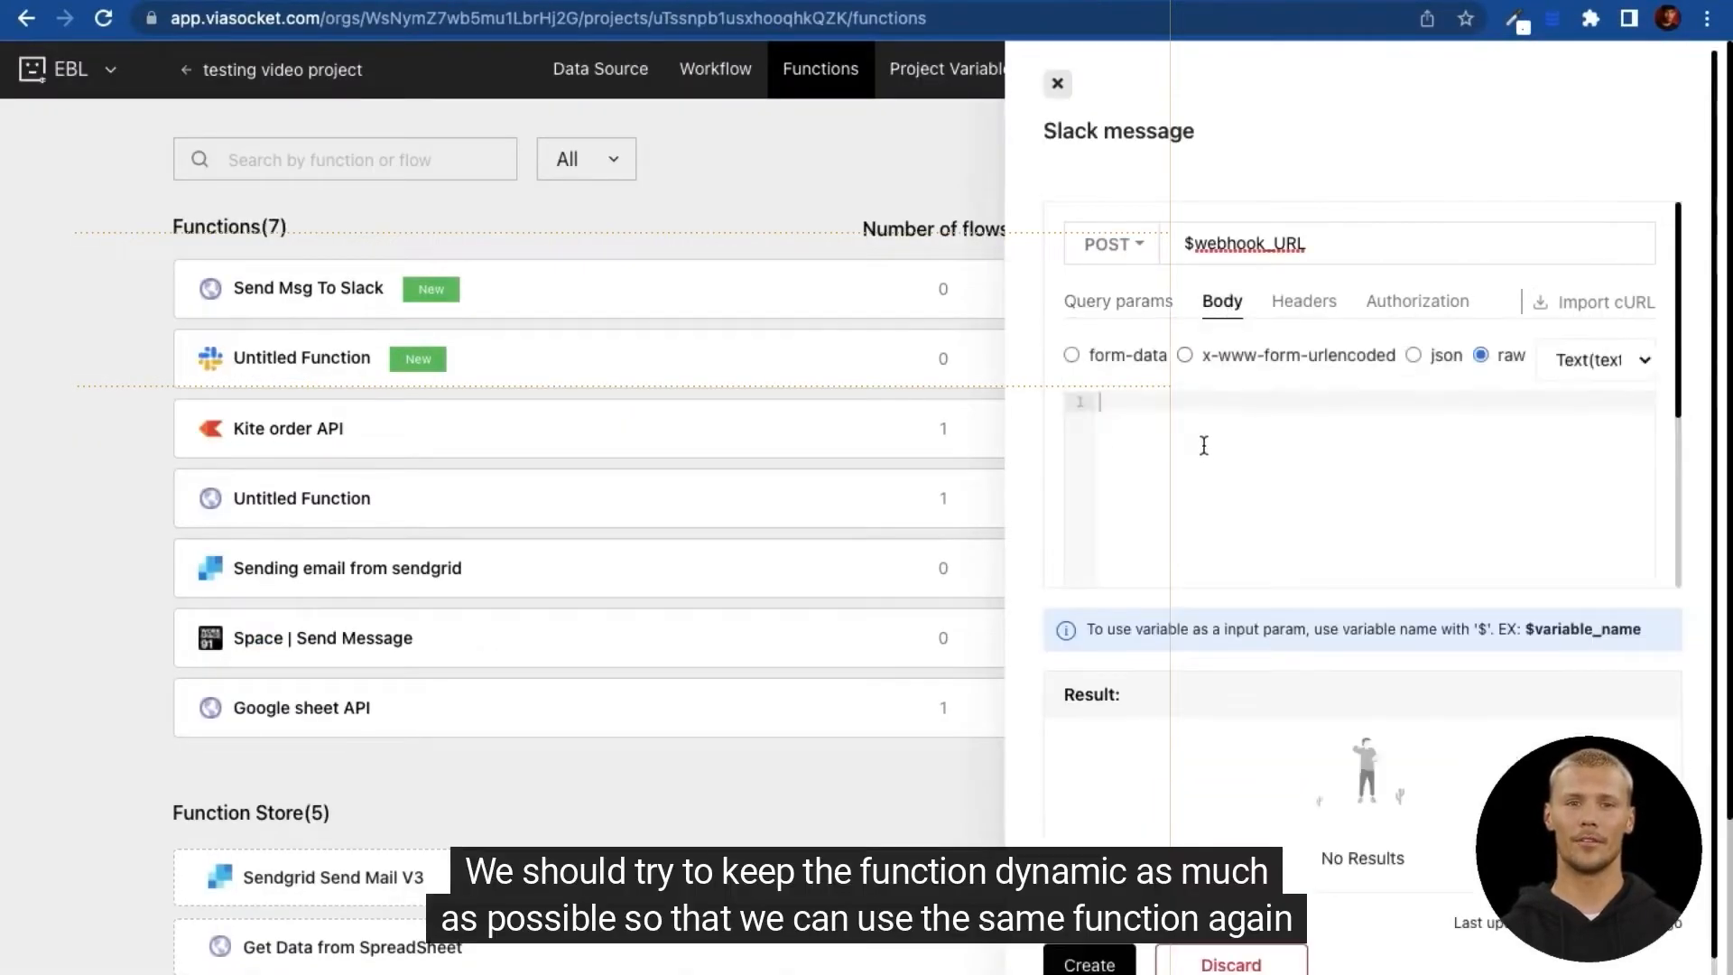
click(1414, 355)
click(1331, 410)
key(ctrl+v)
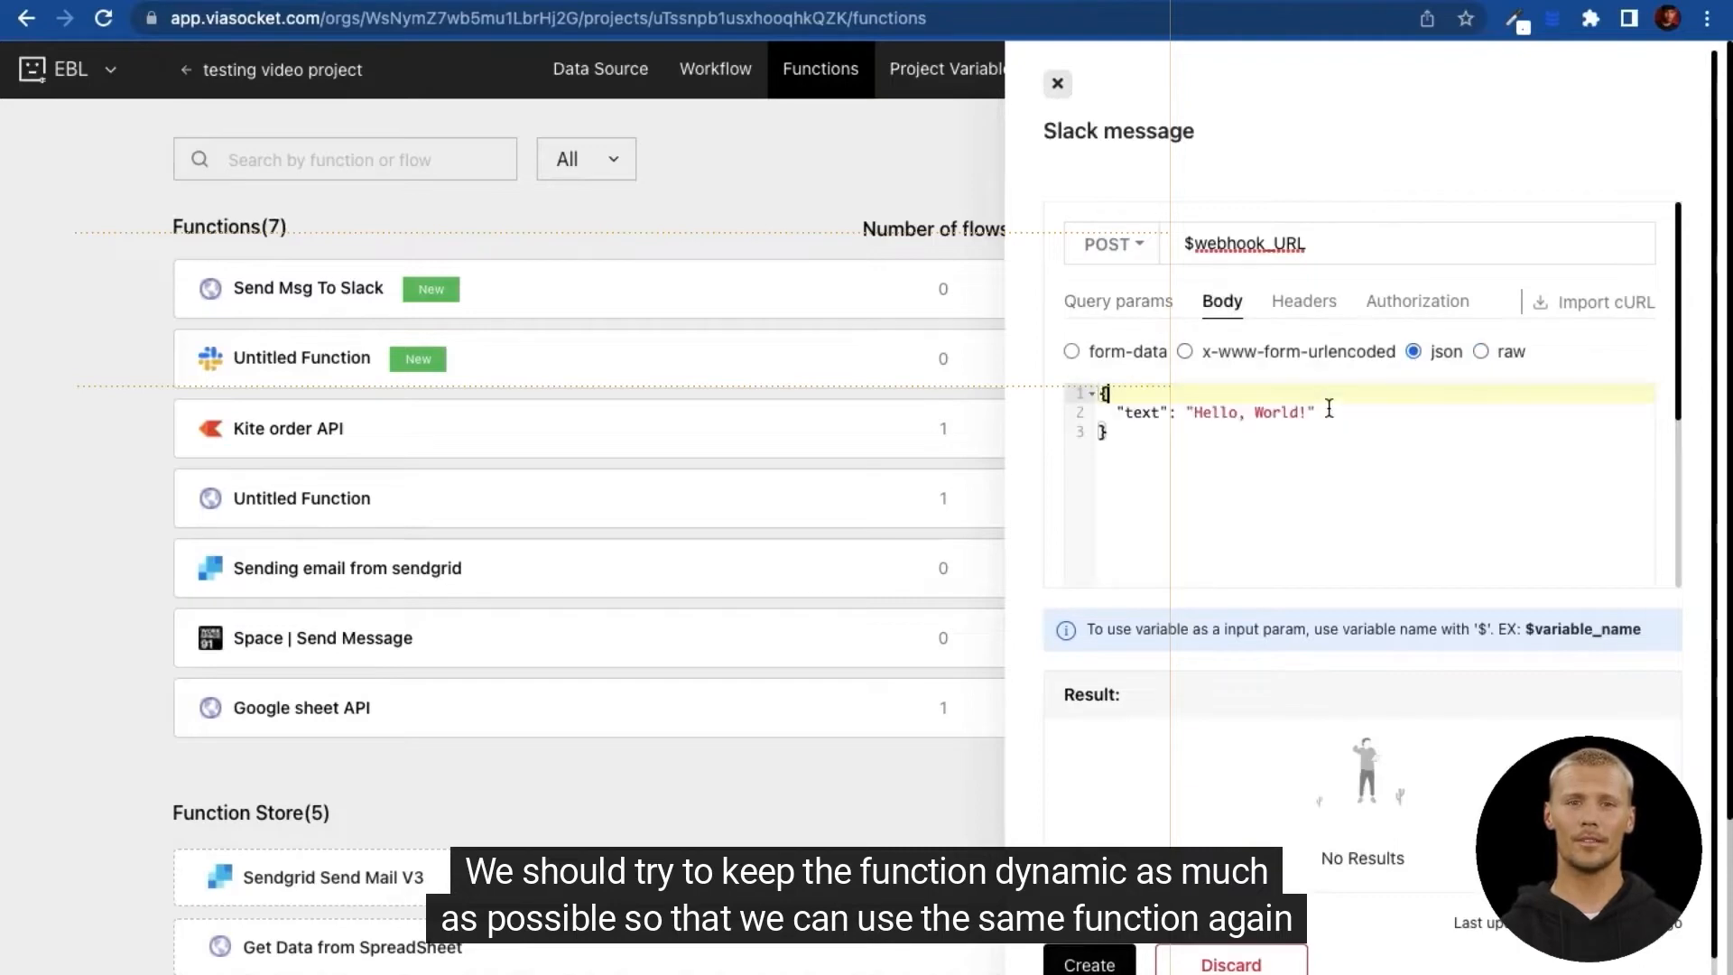
Step: Replace 'Hello, World!' in the body with $message, then create and save the function
click(1186, 443)
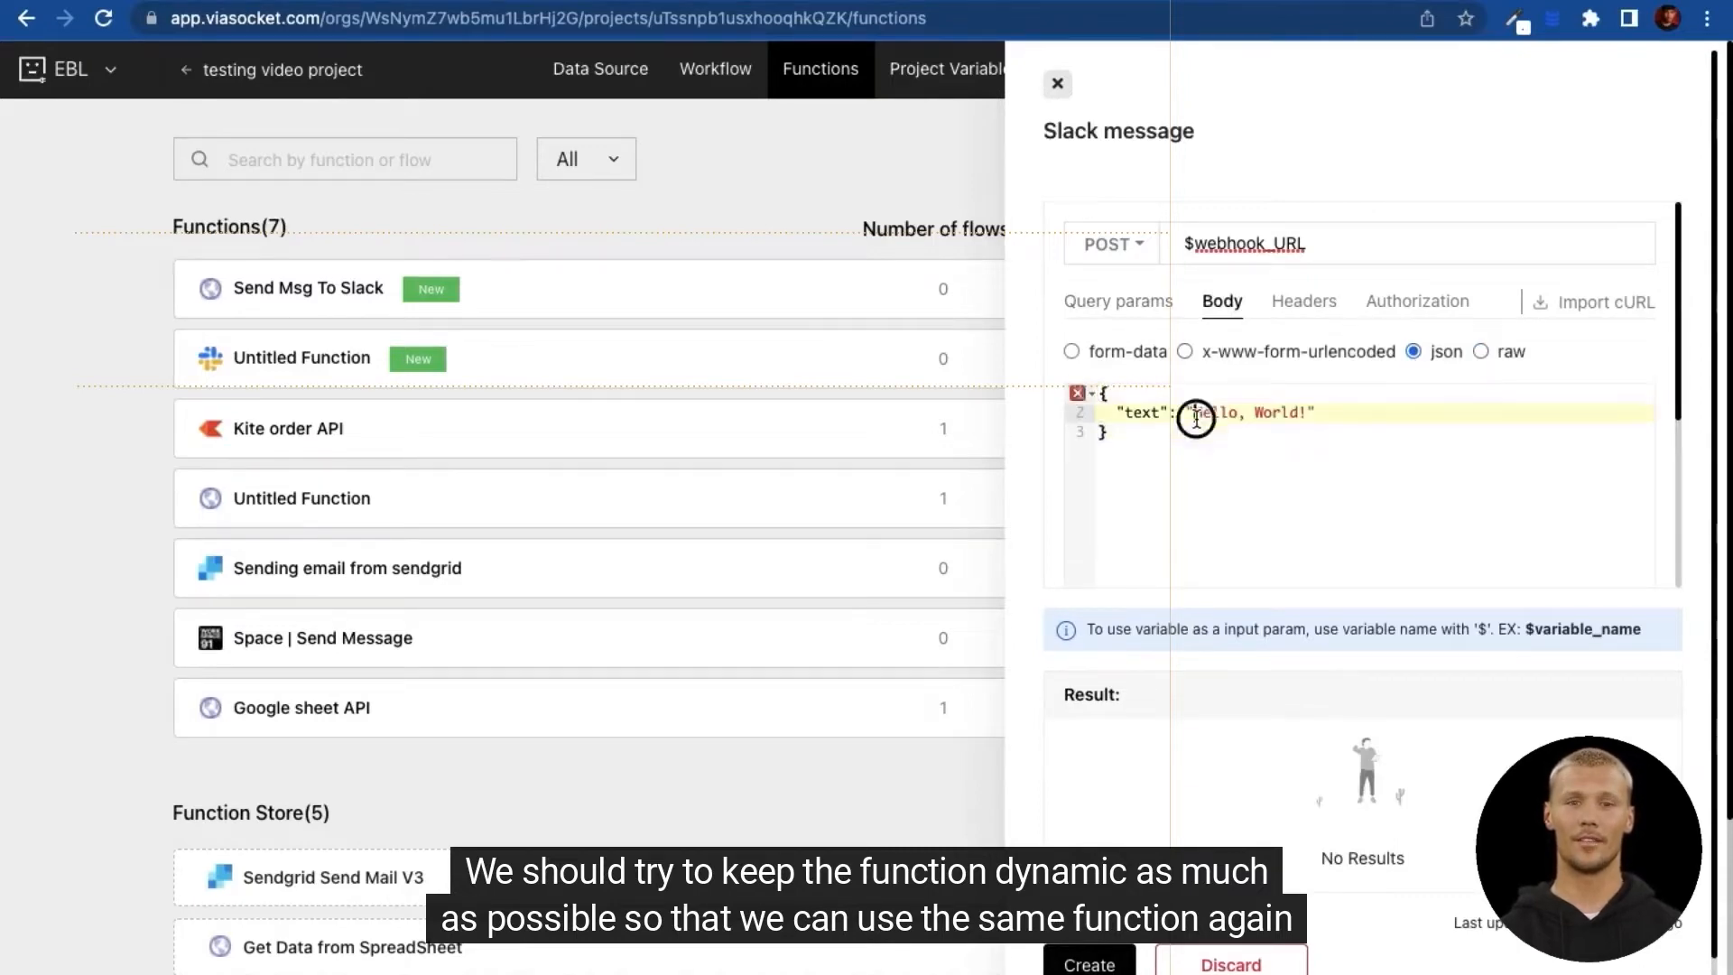
double_click(1196, 416)
key(shift+super+Right)
key(shift+Left)
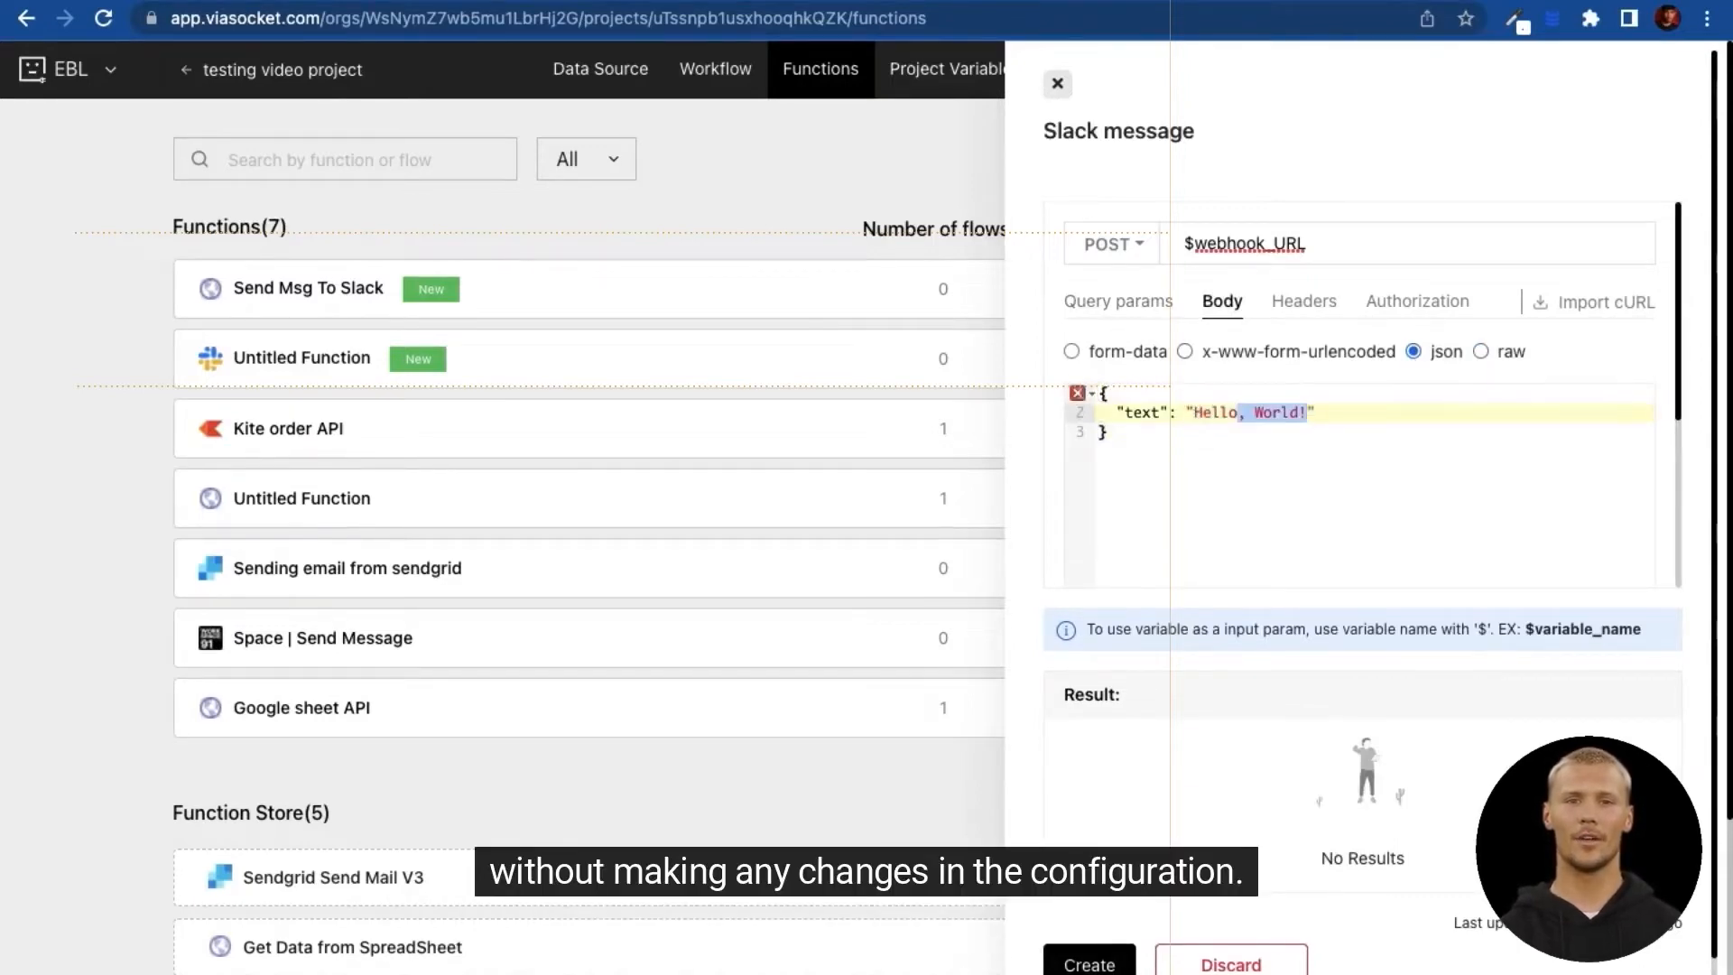
key(Right)
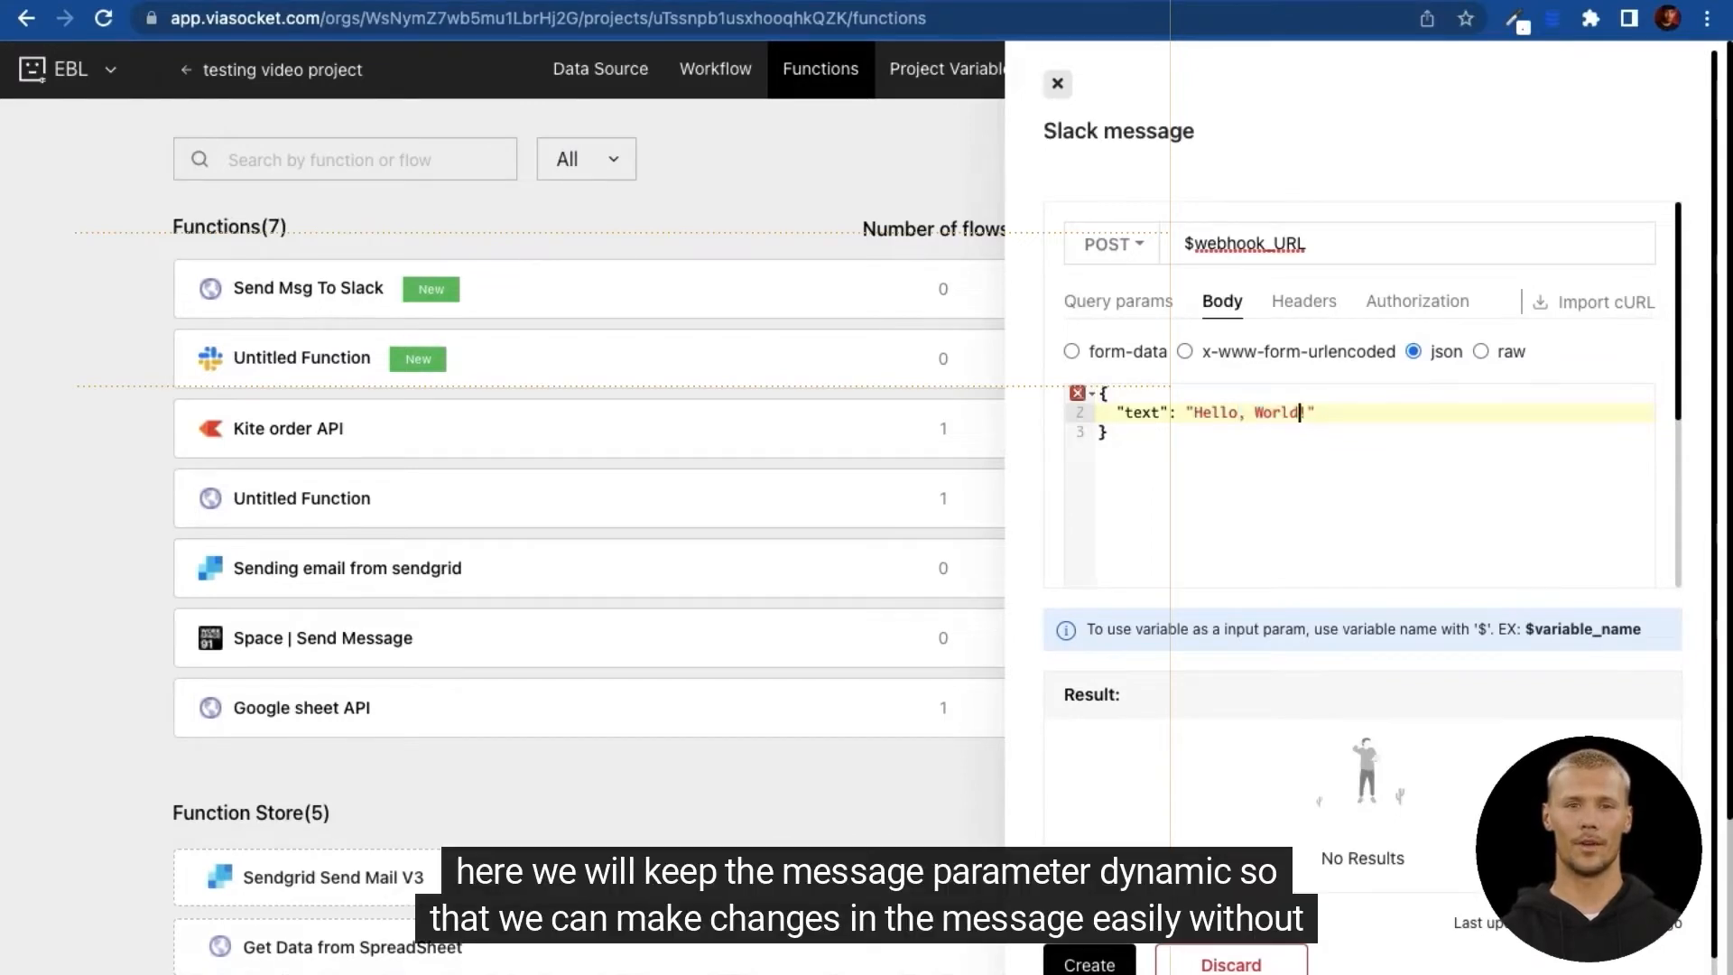
key(shift+Left)
key(shift+Left)
key(shift+Left)
key(shift+Left)
key(shift+Left)
key(shift+Left)
key(shift+Left)
key(shift+Left)
key(shift+Left)
key(shift+Left)
key(shift+Left)
key(shift+Left)
key(shift+Left)
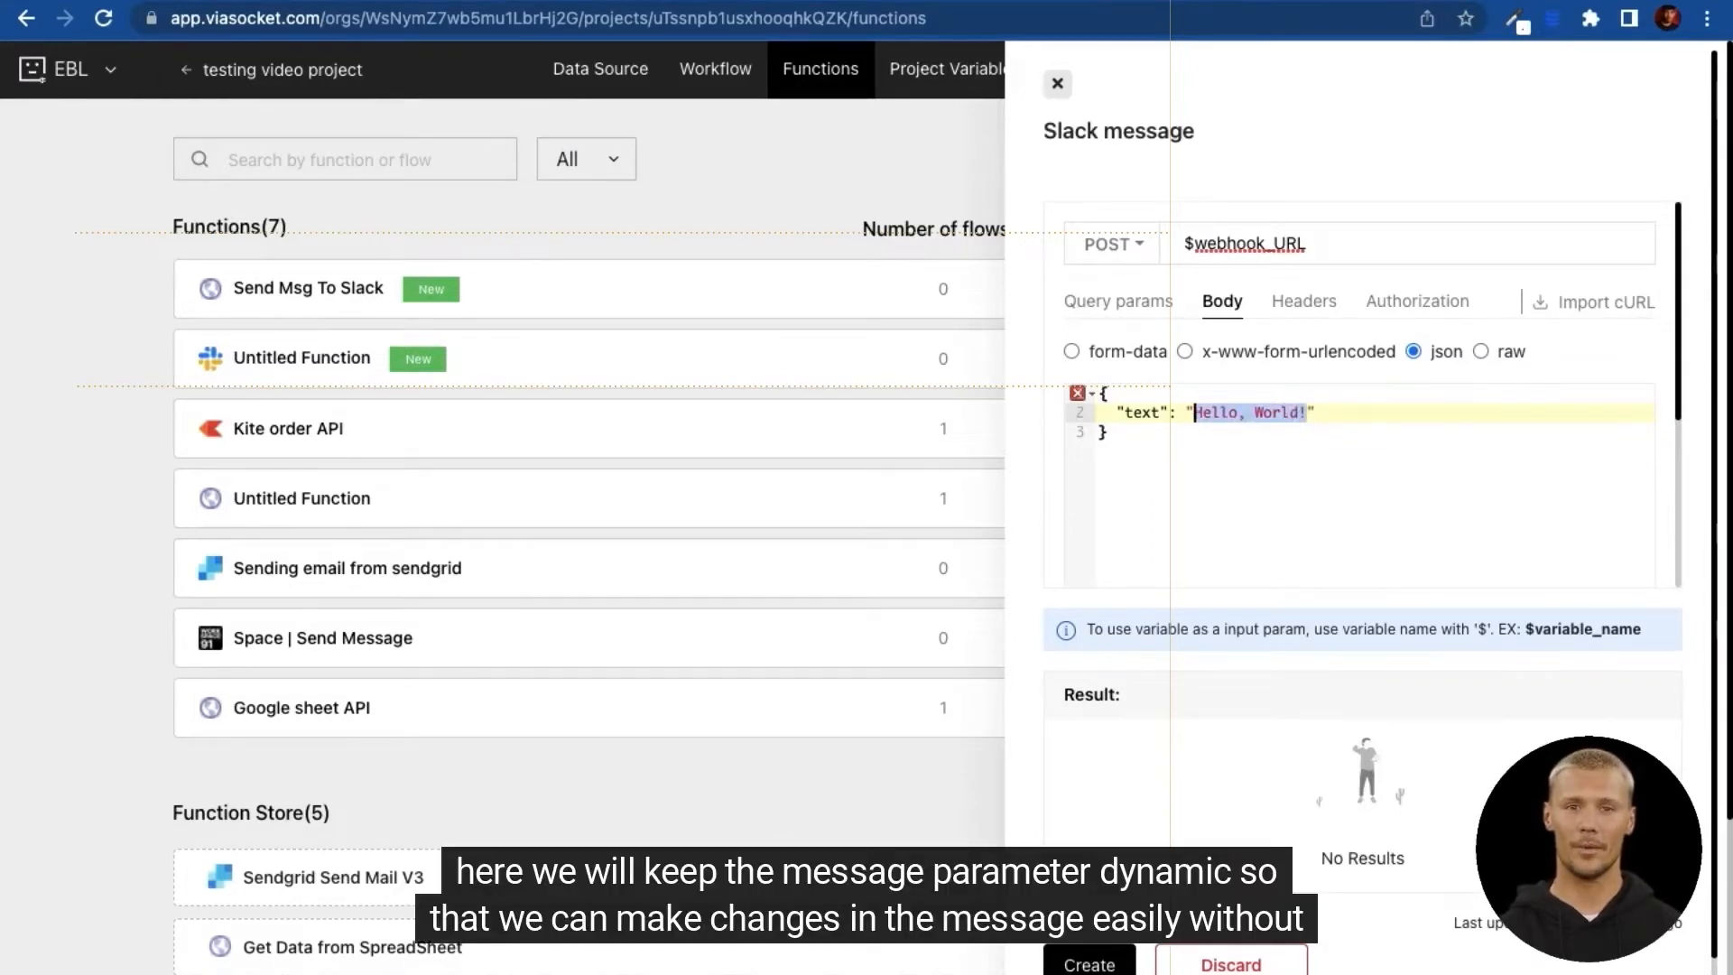
text($message)
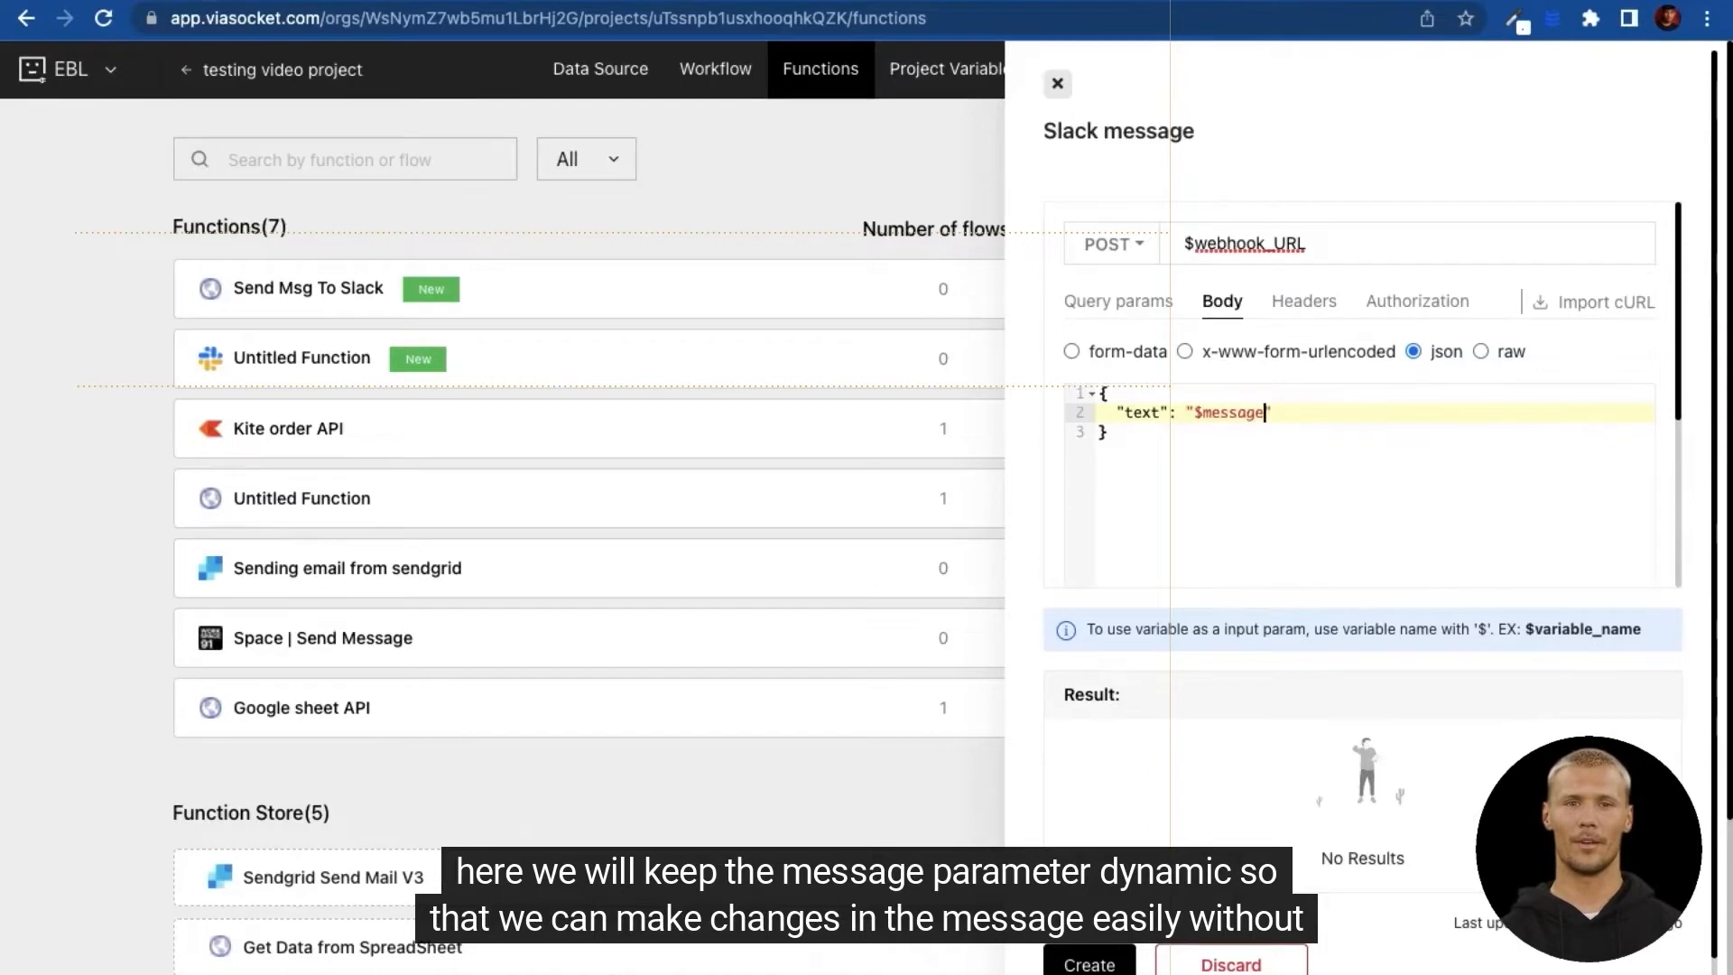
click(1280, 464)
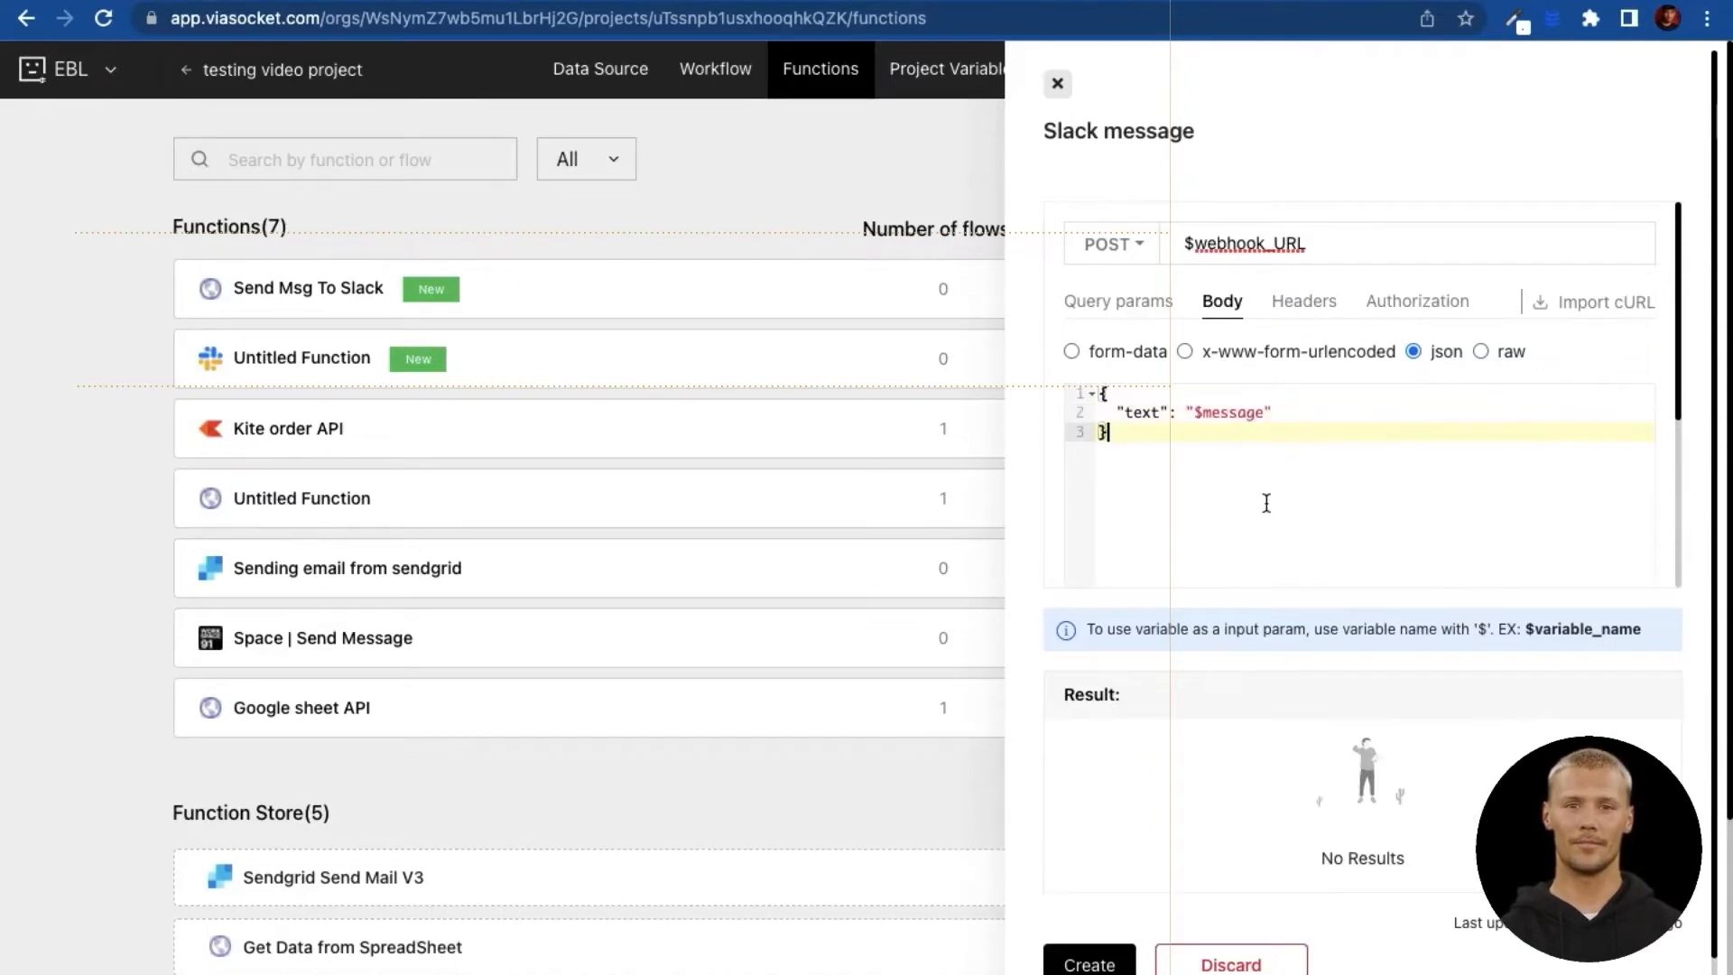
click(1092, 964)
click(596, 289)
Step: Add the existing Slack message function as a step in the RazorPay flow
click(718, 69)
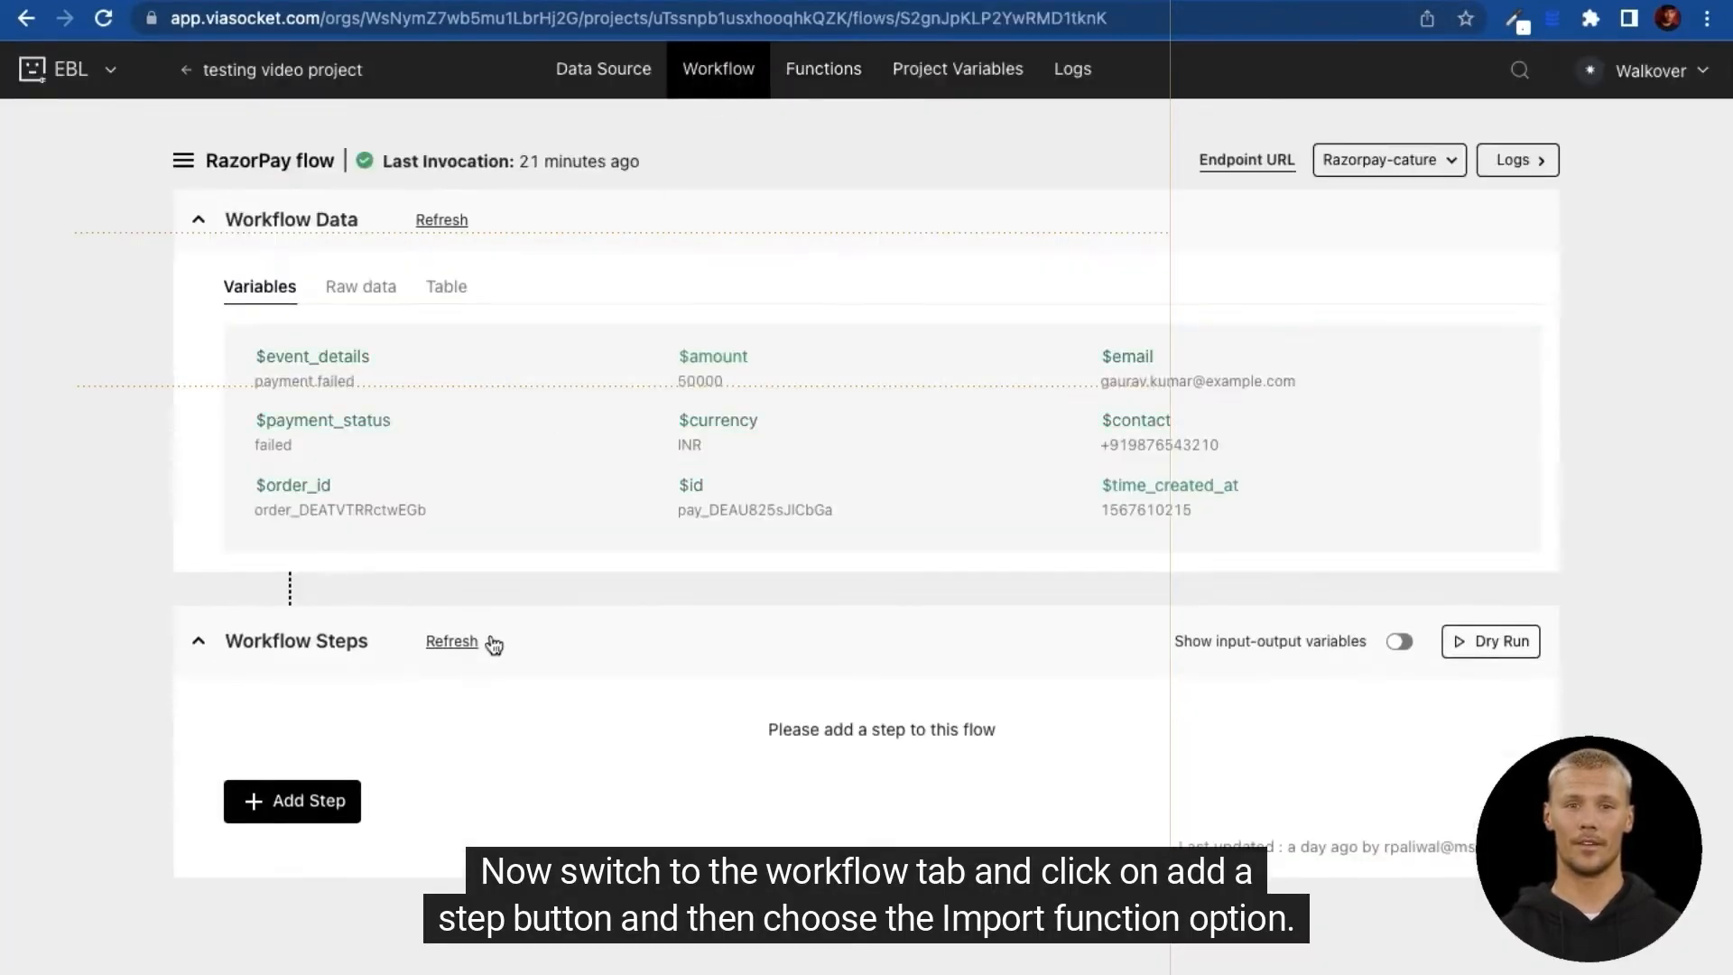
click(298, 806)
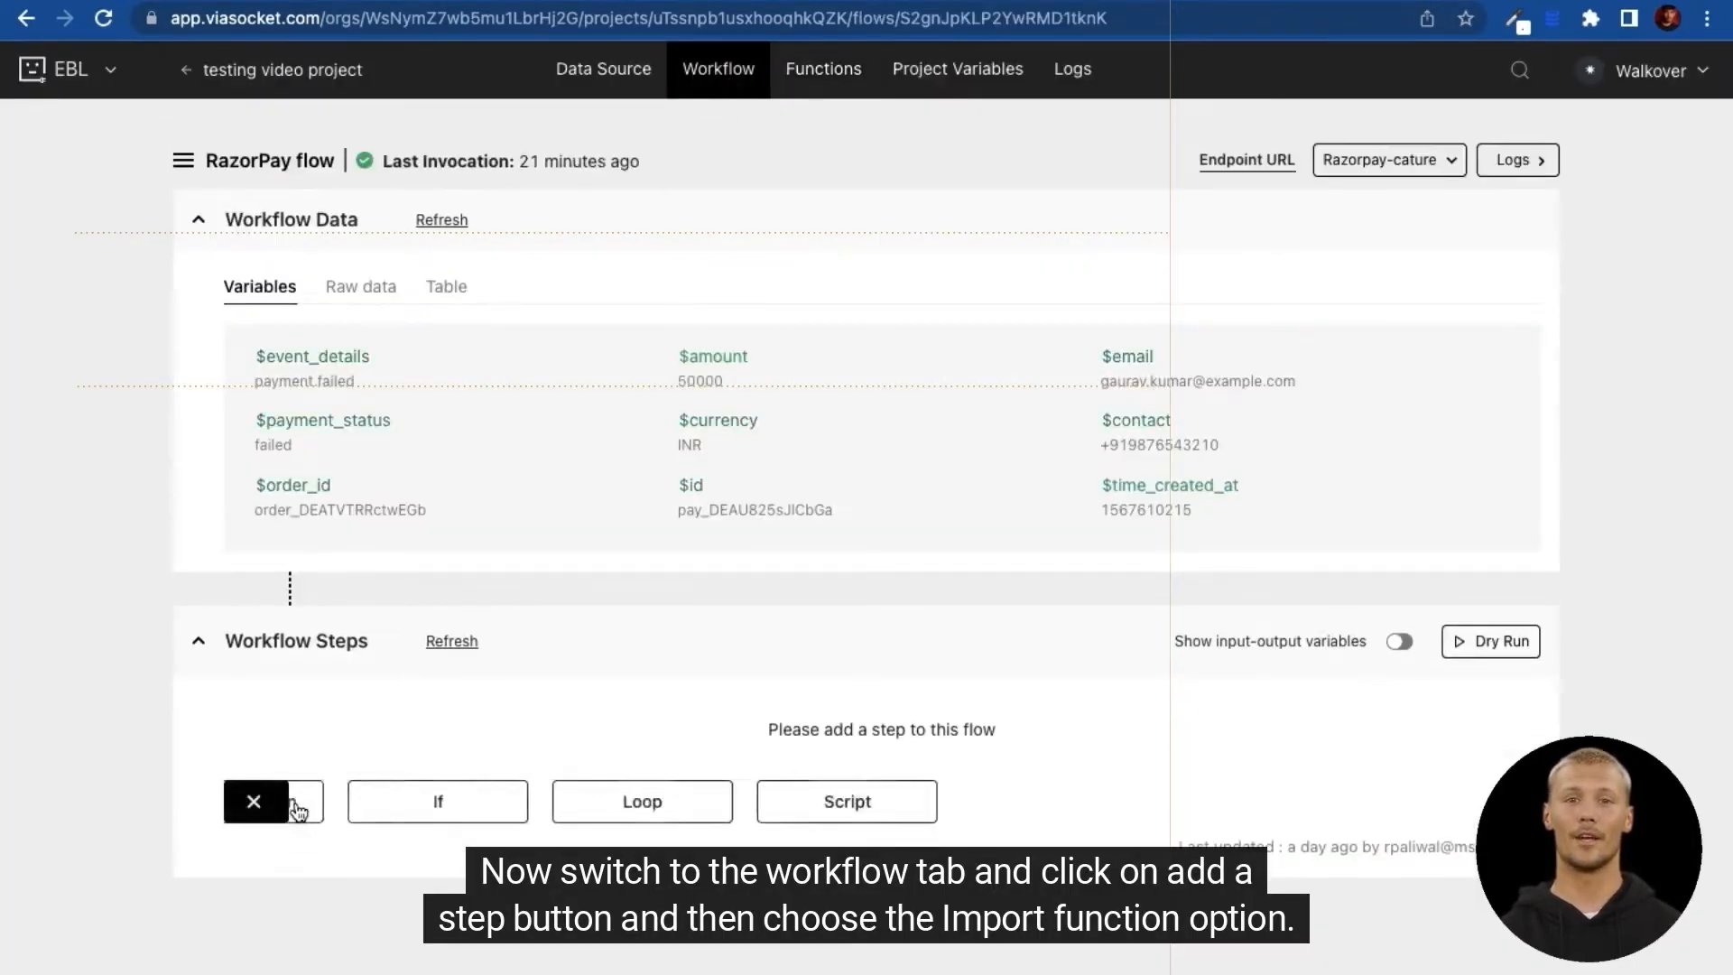
click(400, 801)
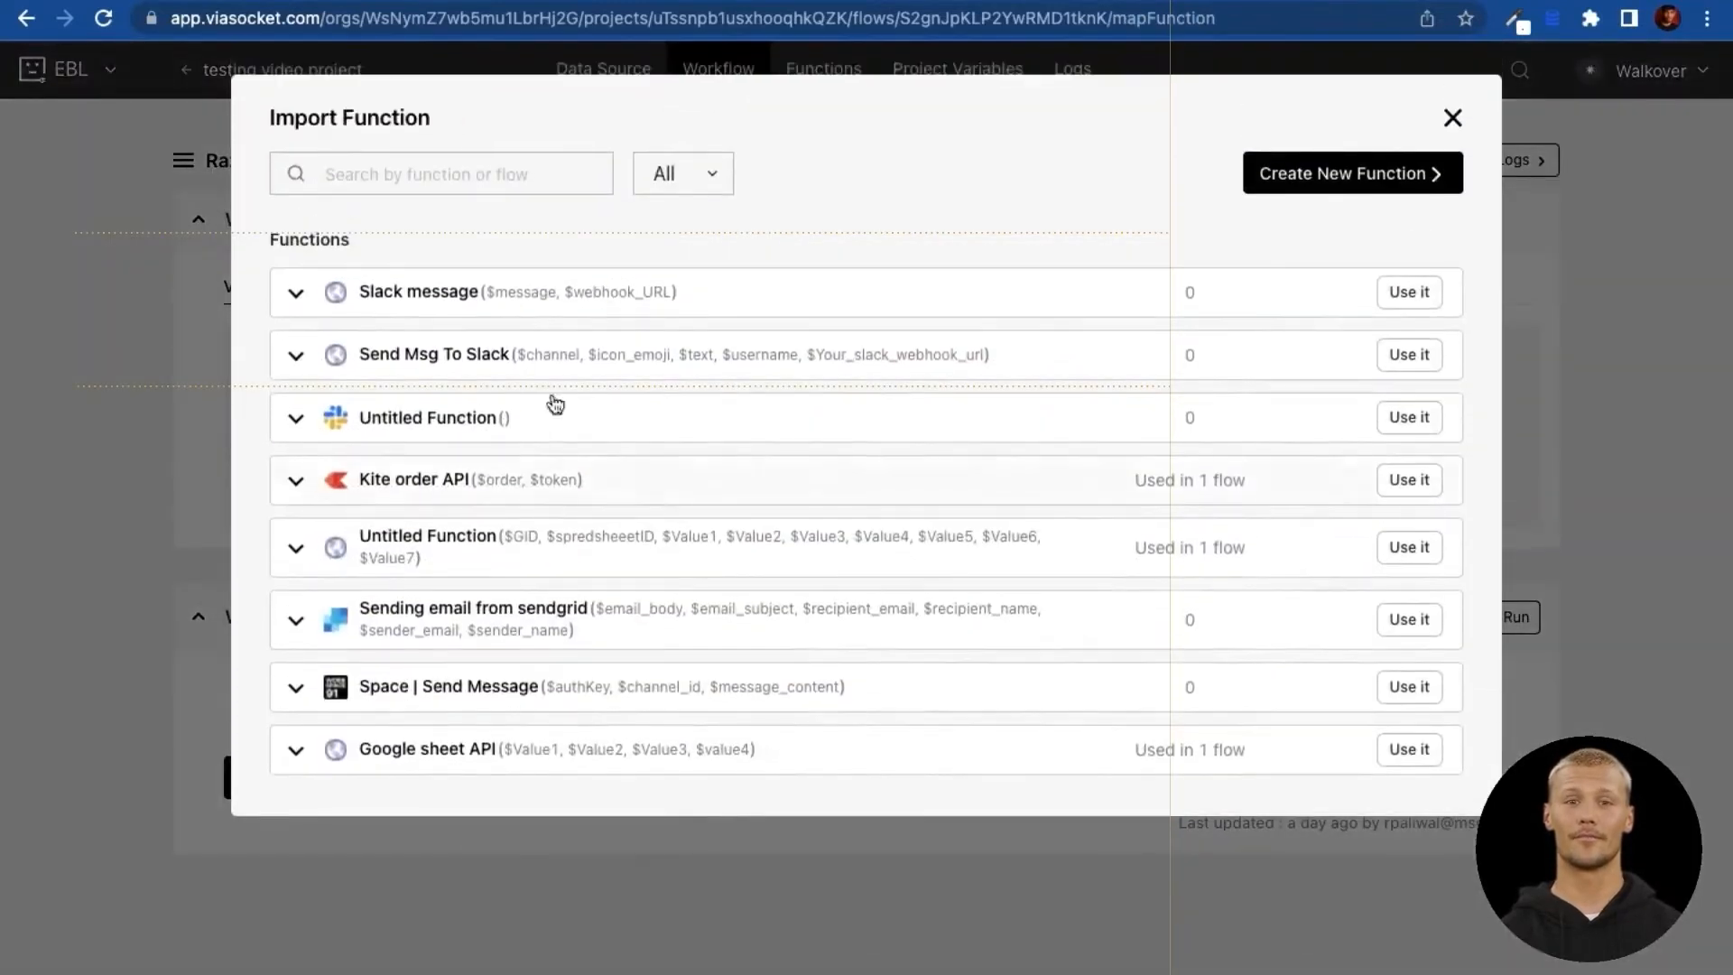
click(461, 295)
click(1404, 292)
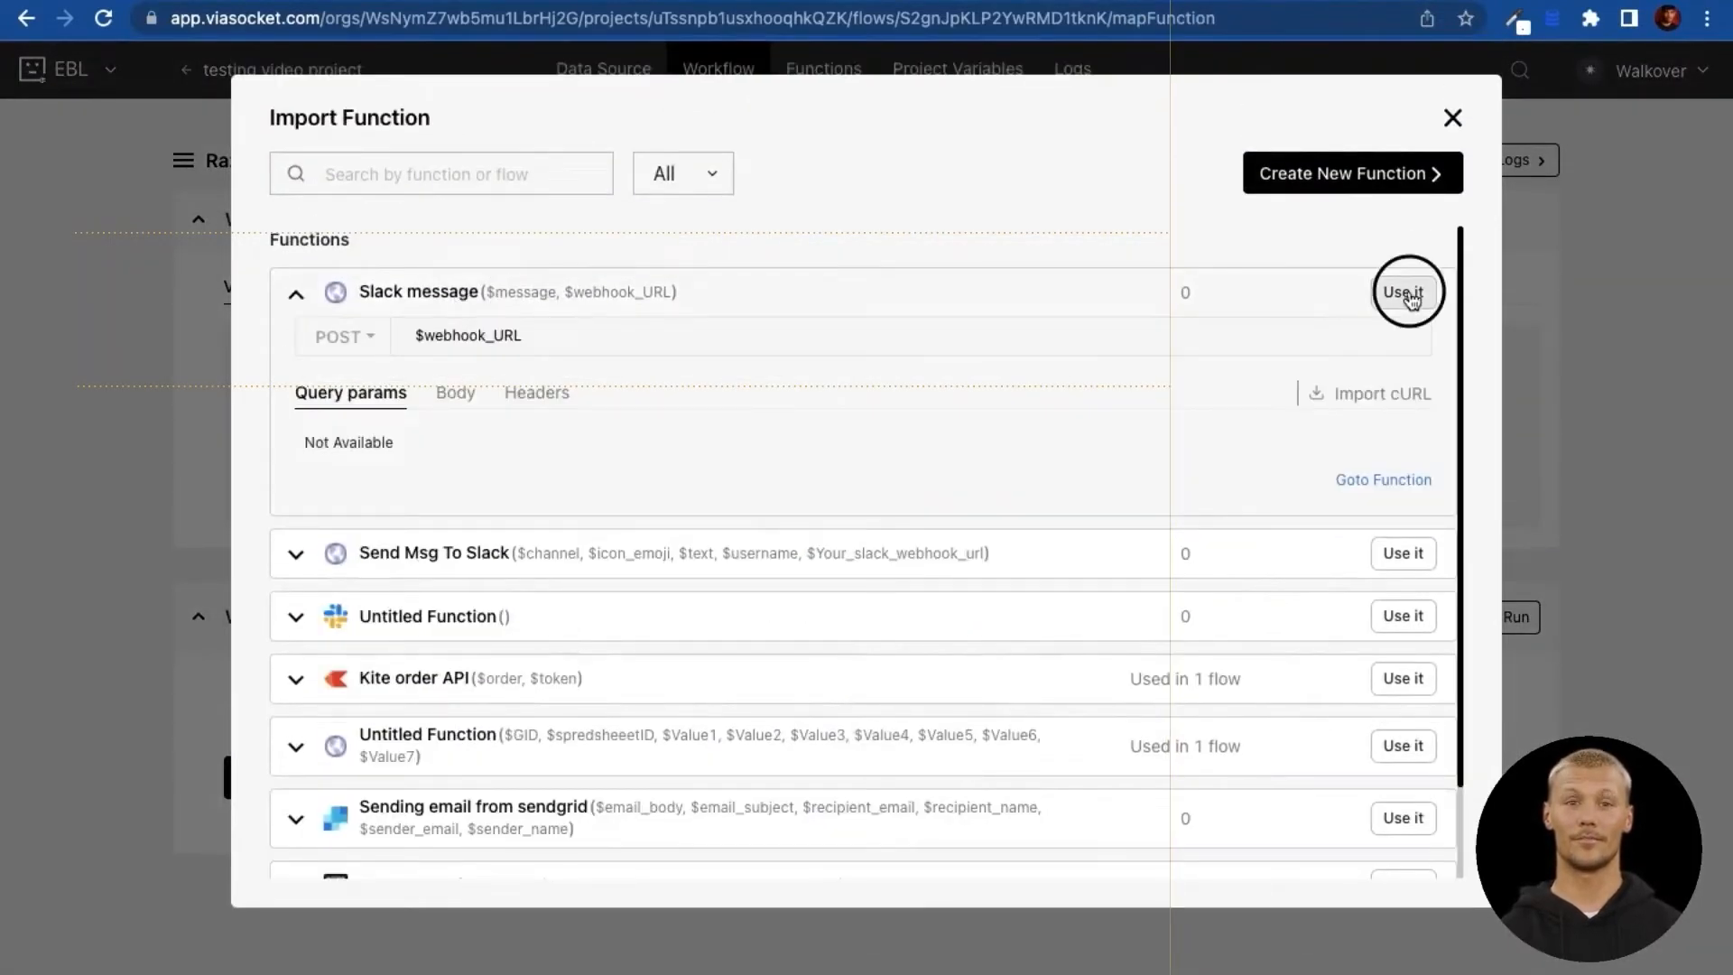
click(395, 713)
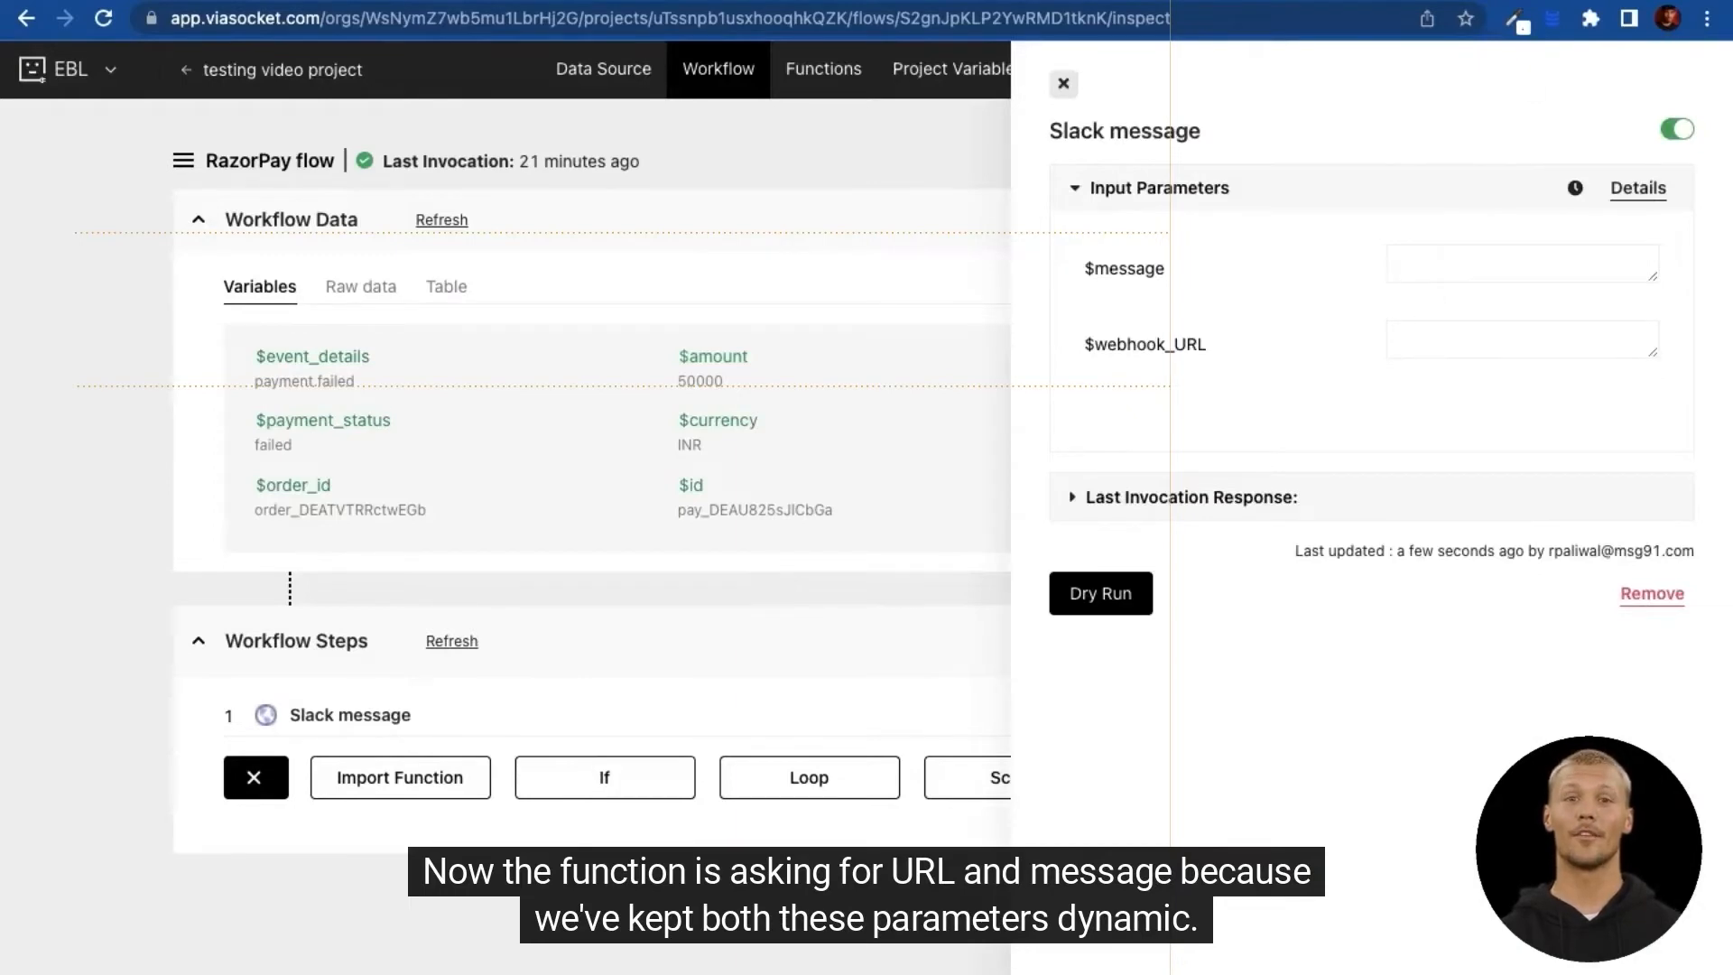
Step: Paste the copied Slack webhook URL into the step's webhook_URL parameter
click(1489, 2)
click(796, 729)
click(796, 729)
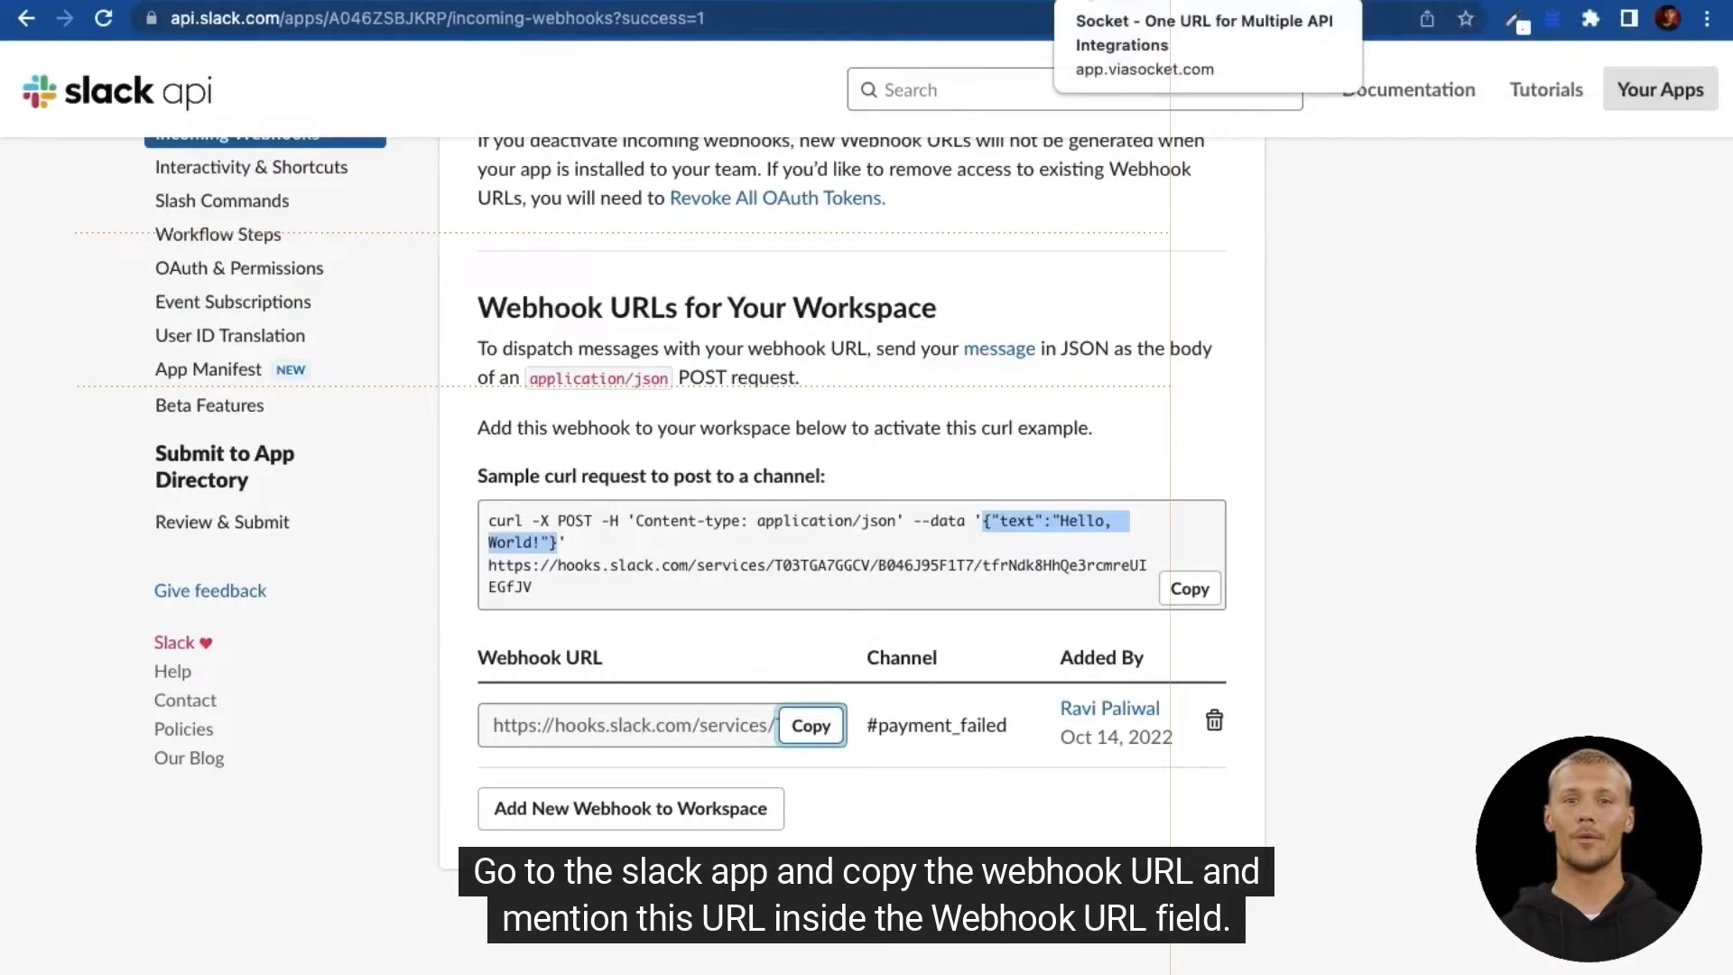
click(1128, 2)
click(1425, 339)
key(super+v)
Step: Map message to '$event_details and amount=$amount & orderid=$order_id' and update the mapping
click(1463, 262)
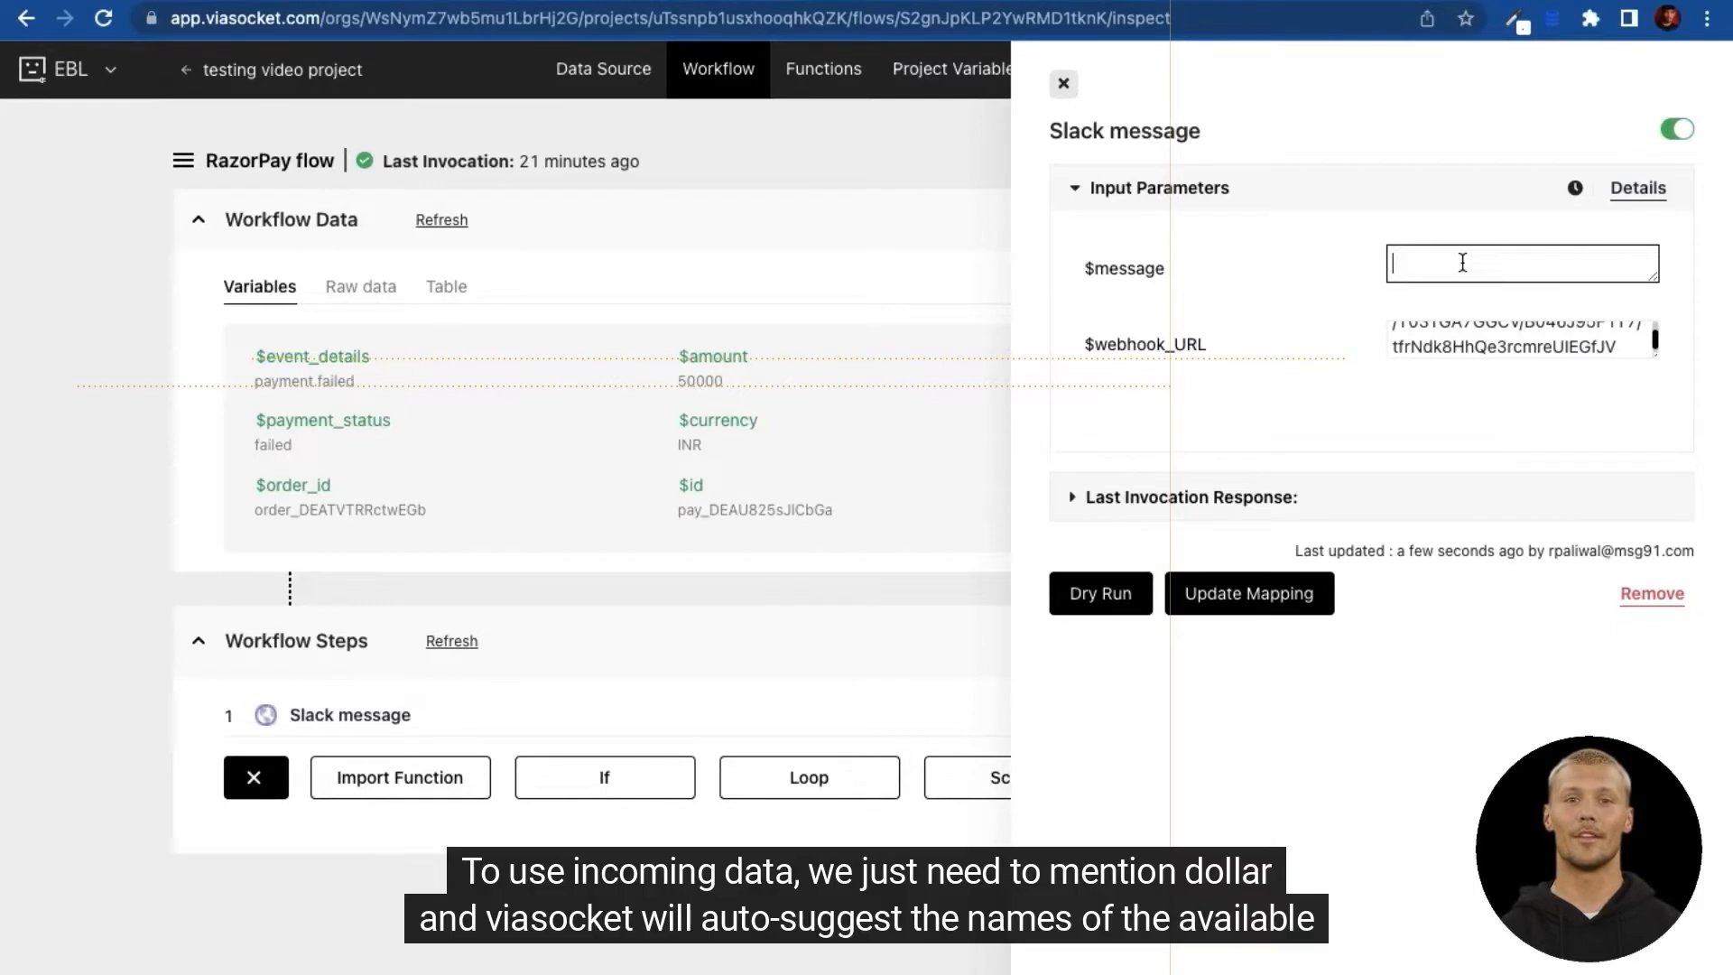
text($even)
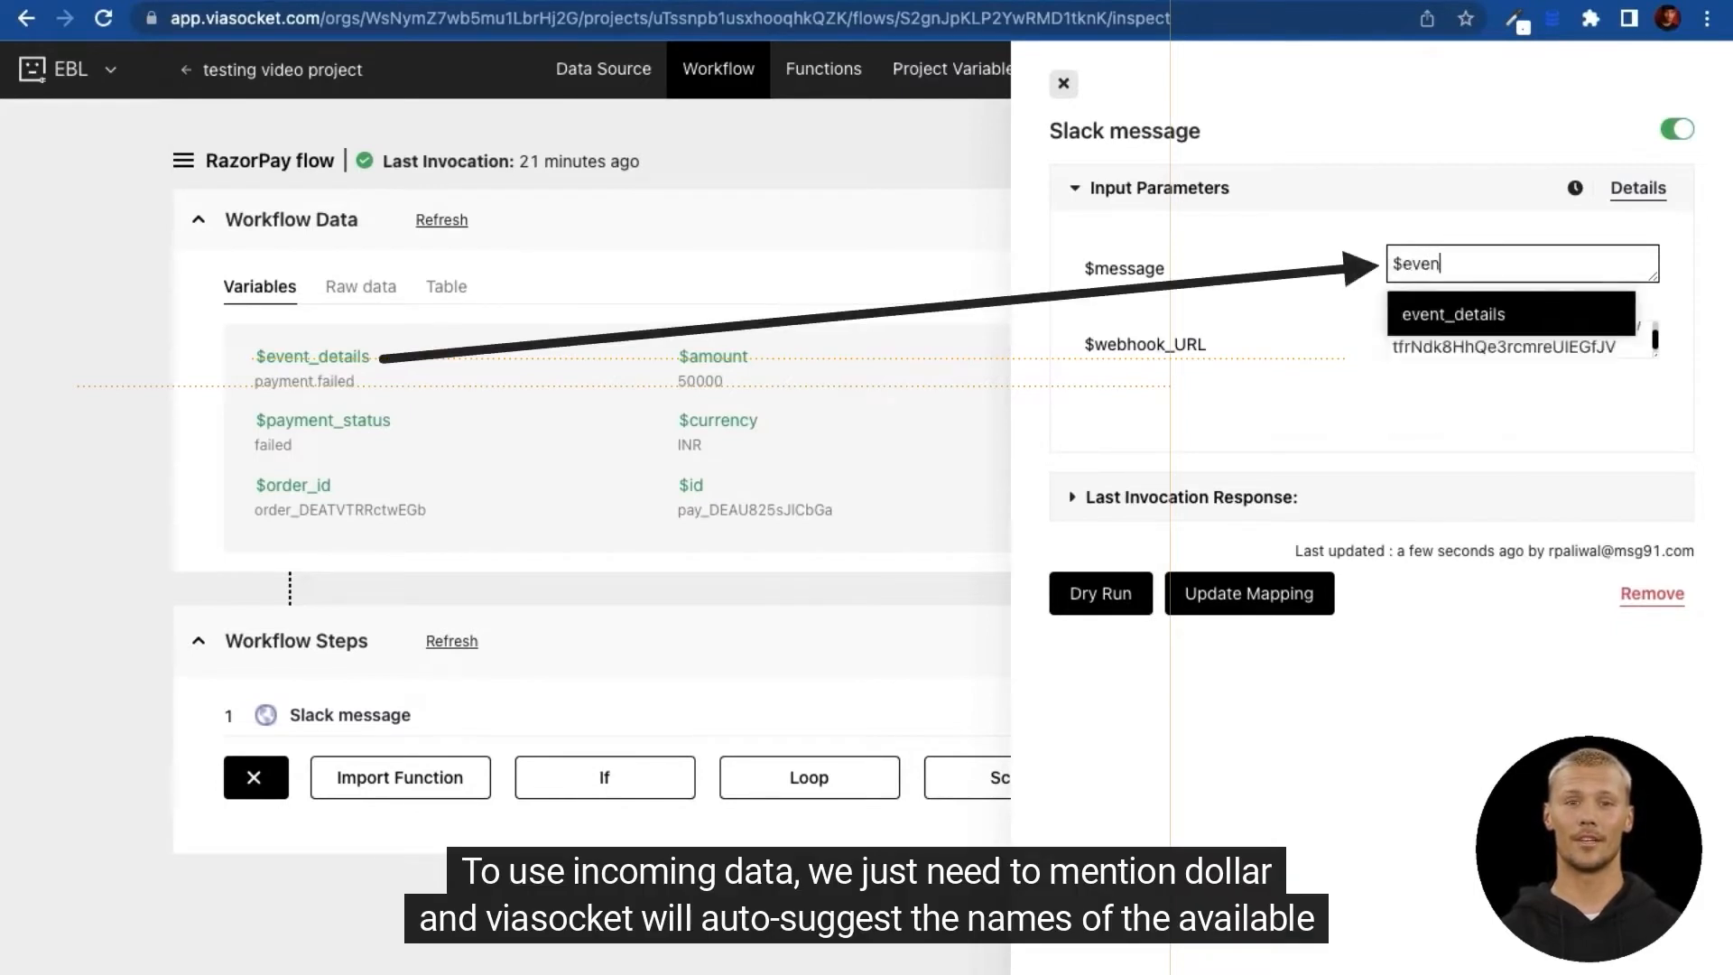
text(t)
key(Return)
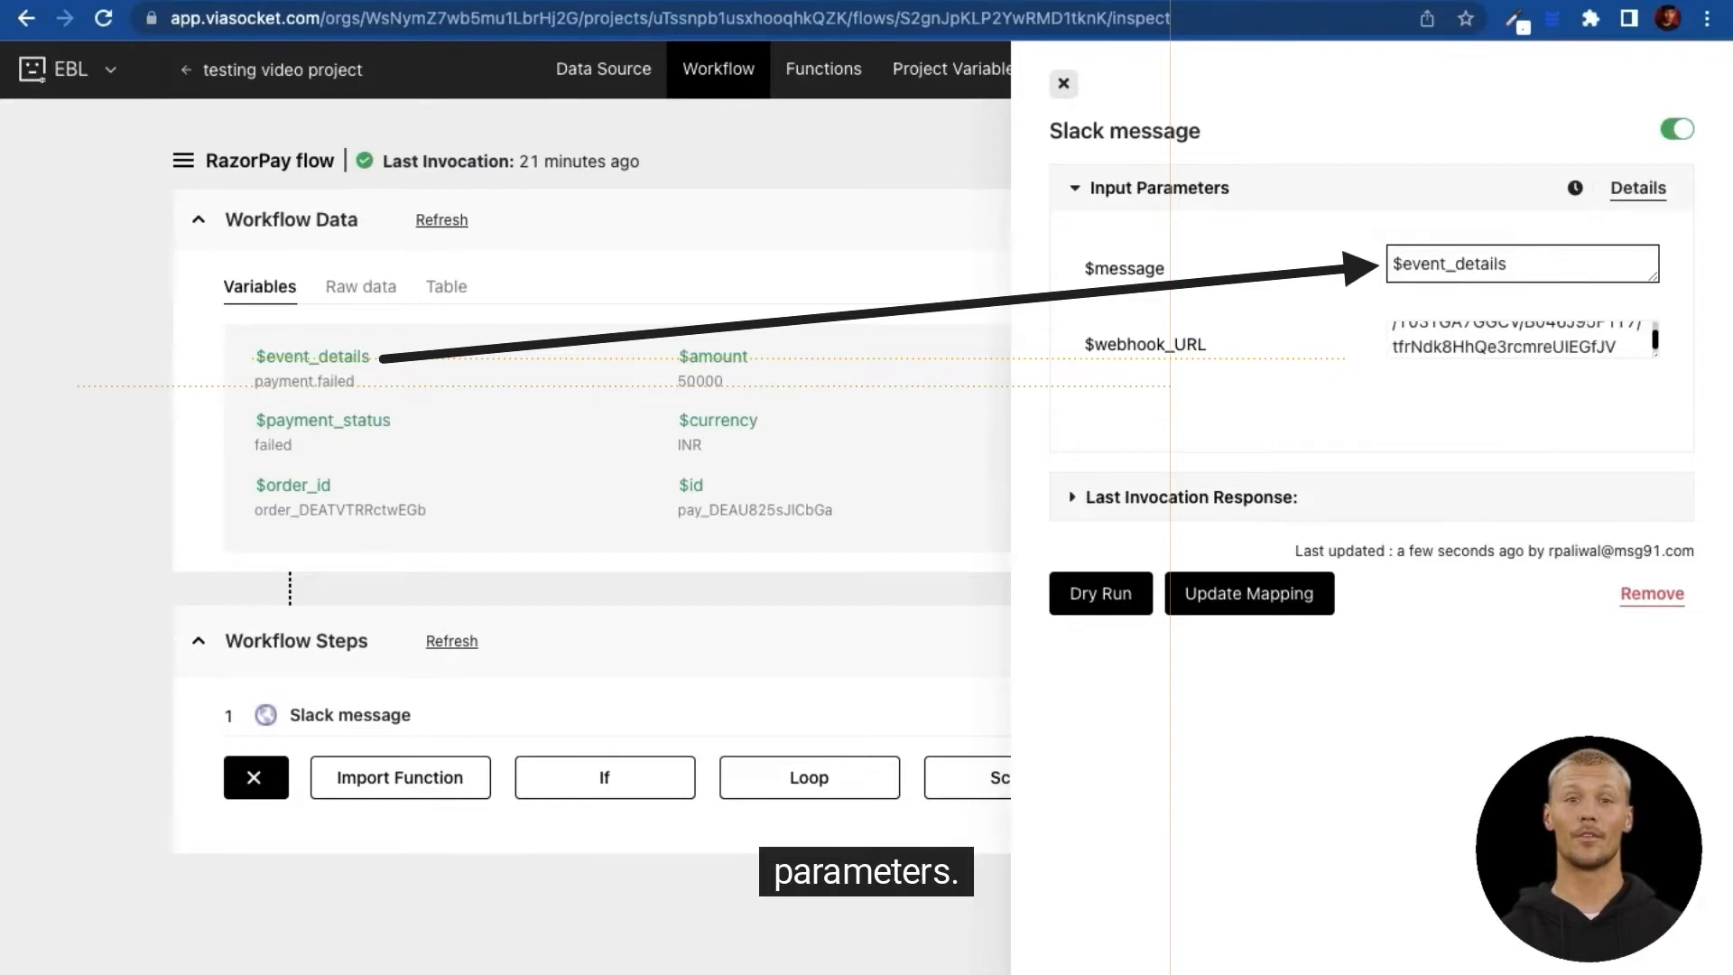
text(and )
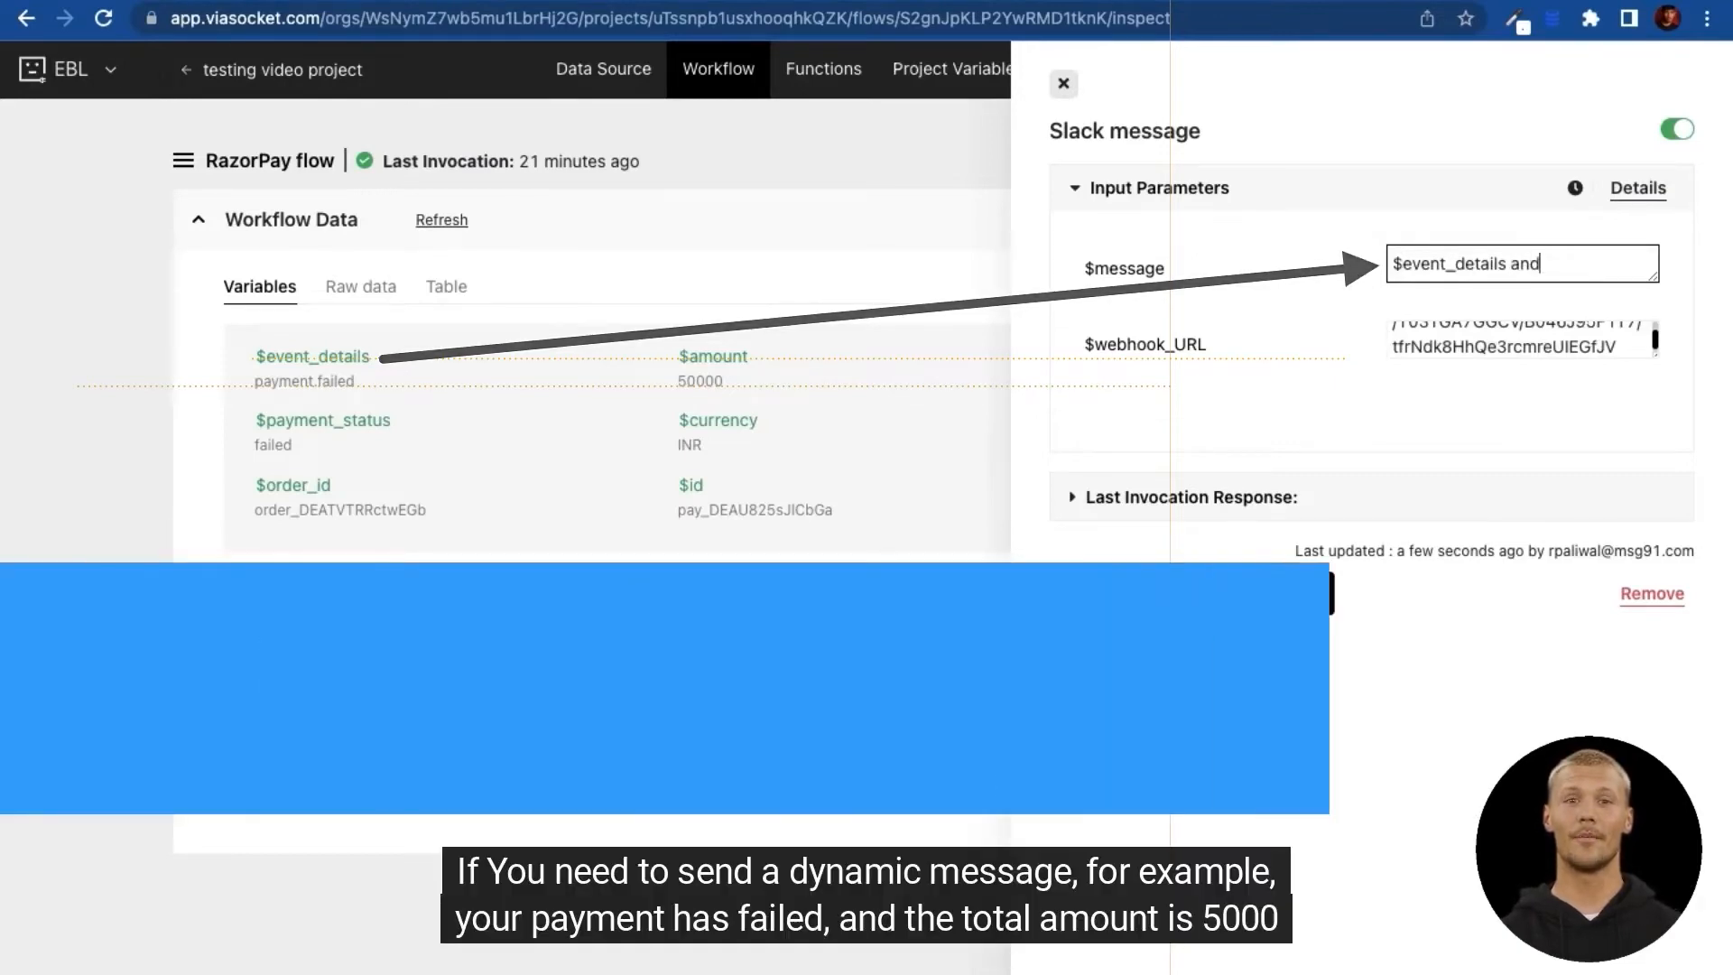
text(amount=$amount)
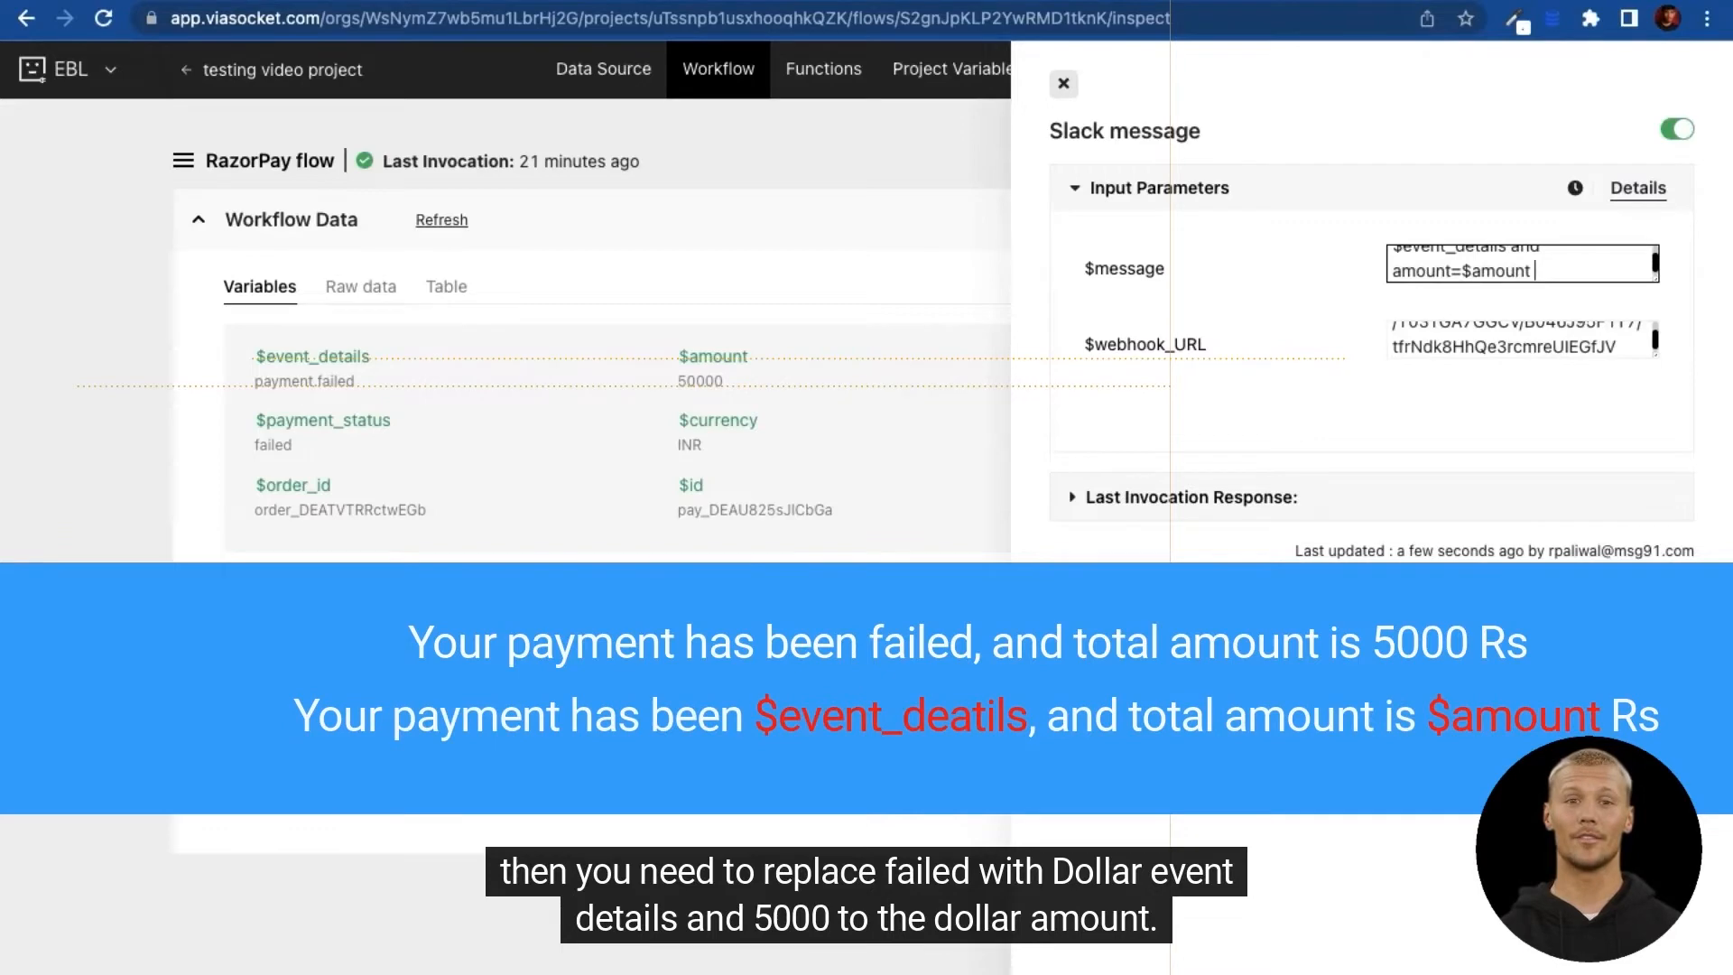
text(& )
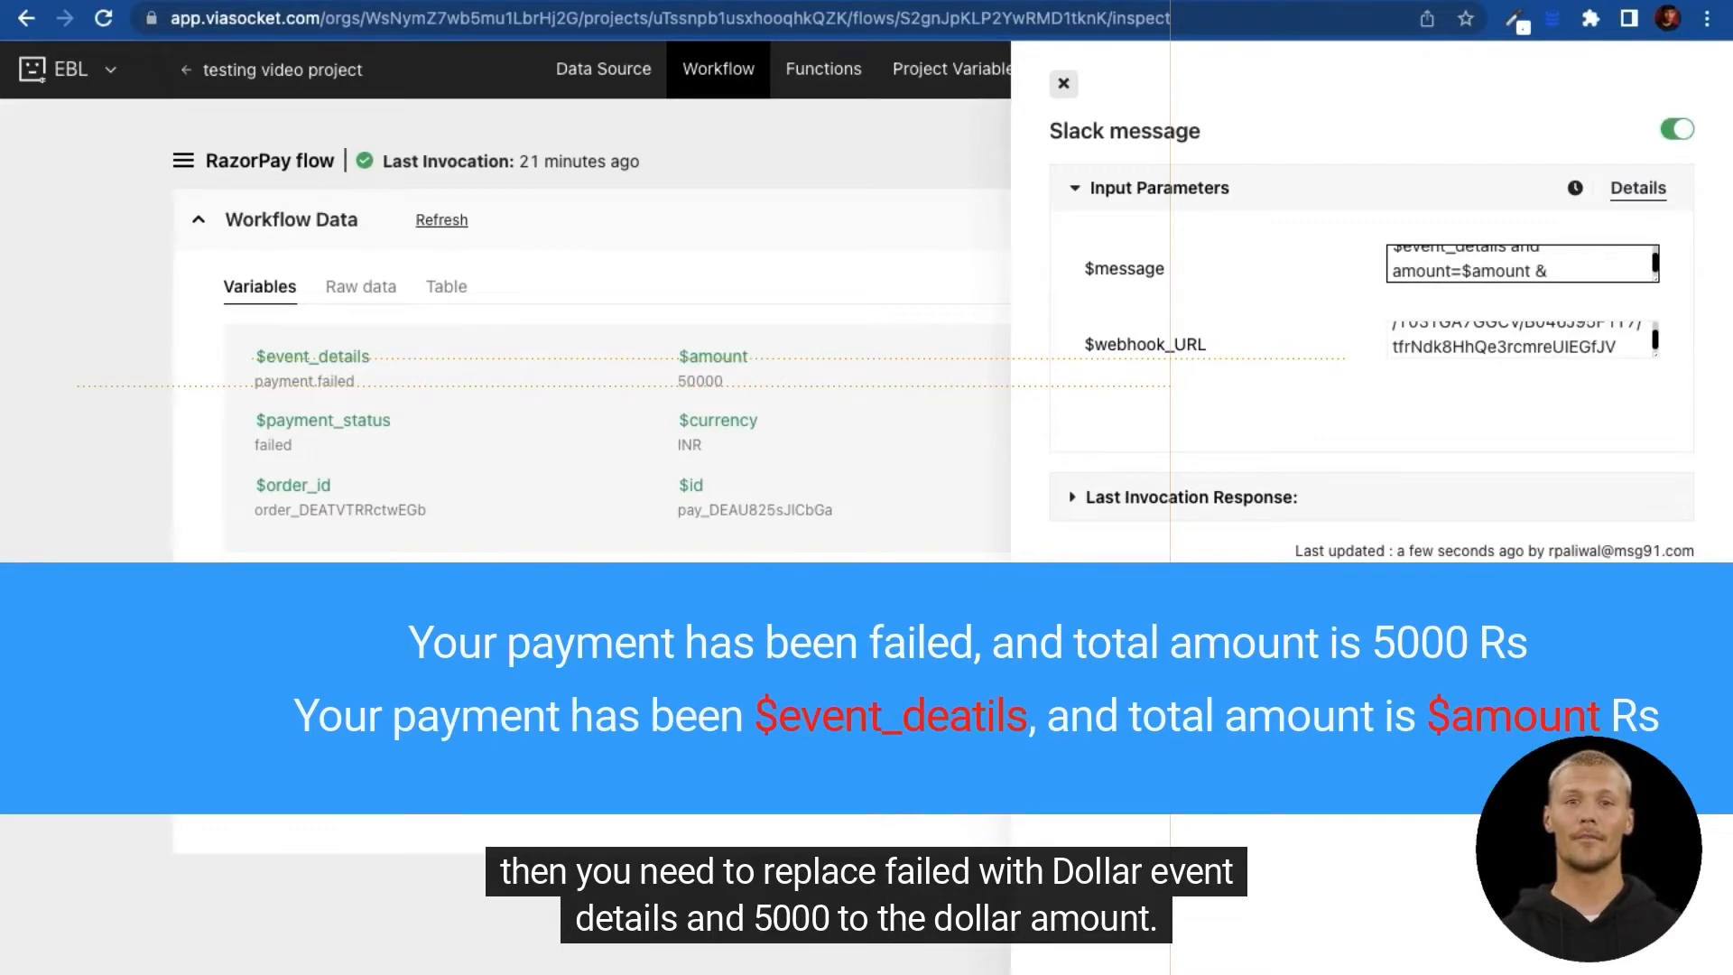
text(orderid)
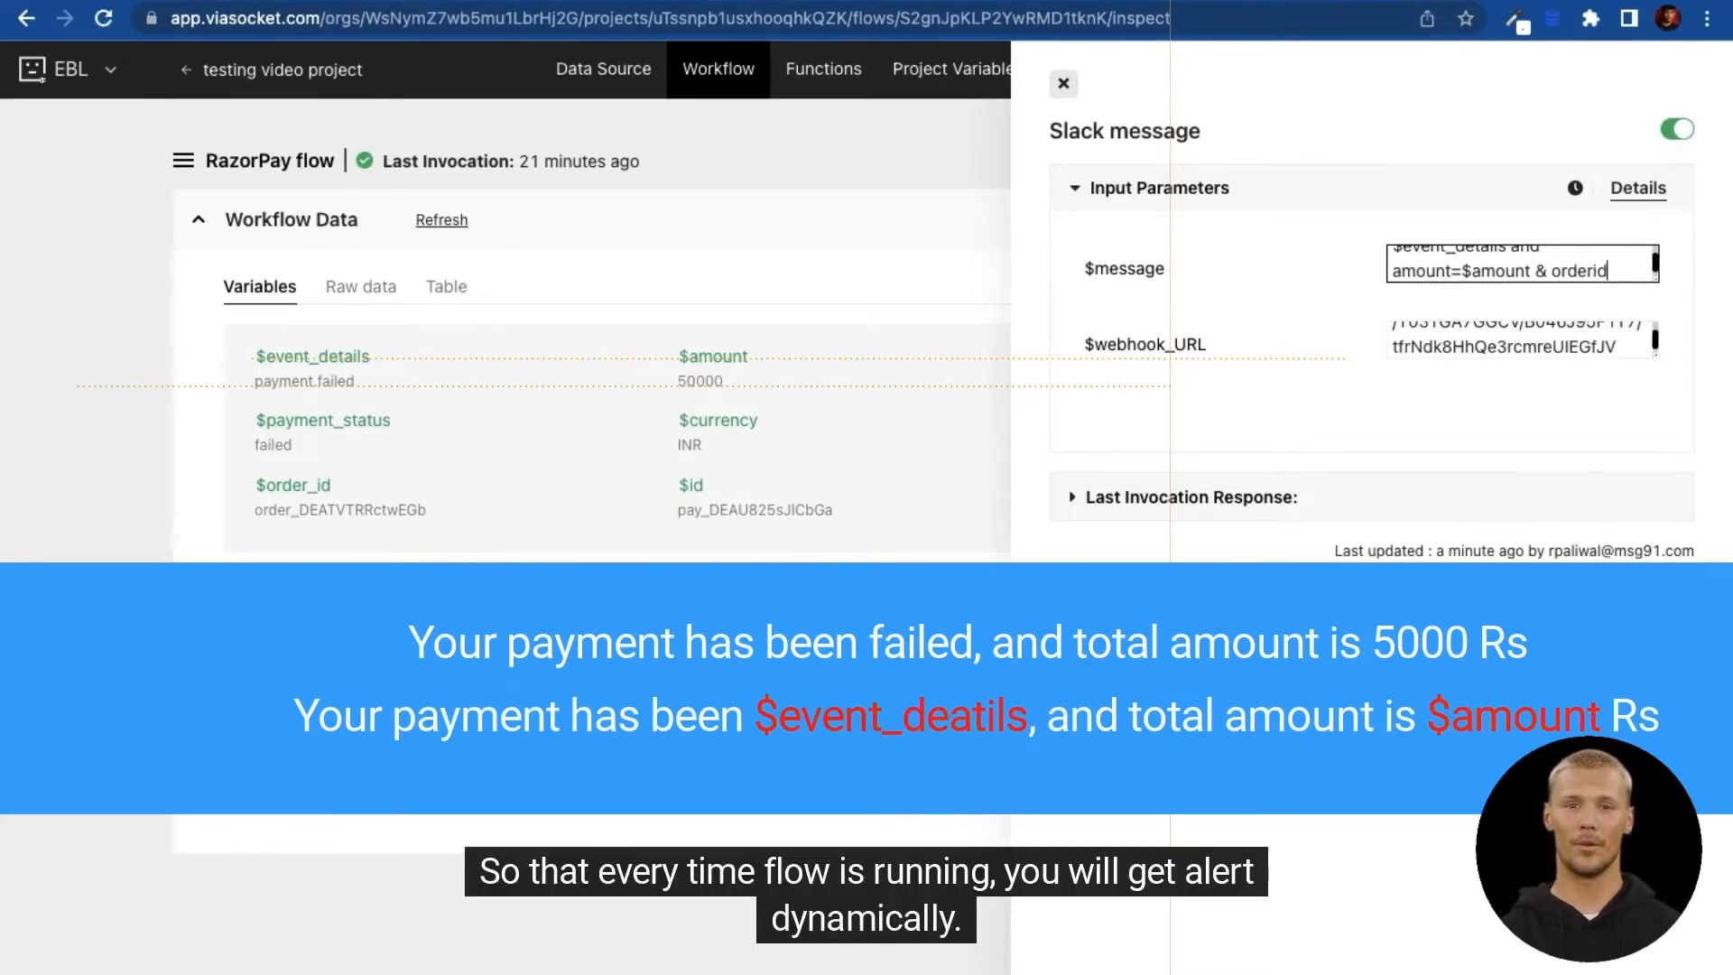
text(=)
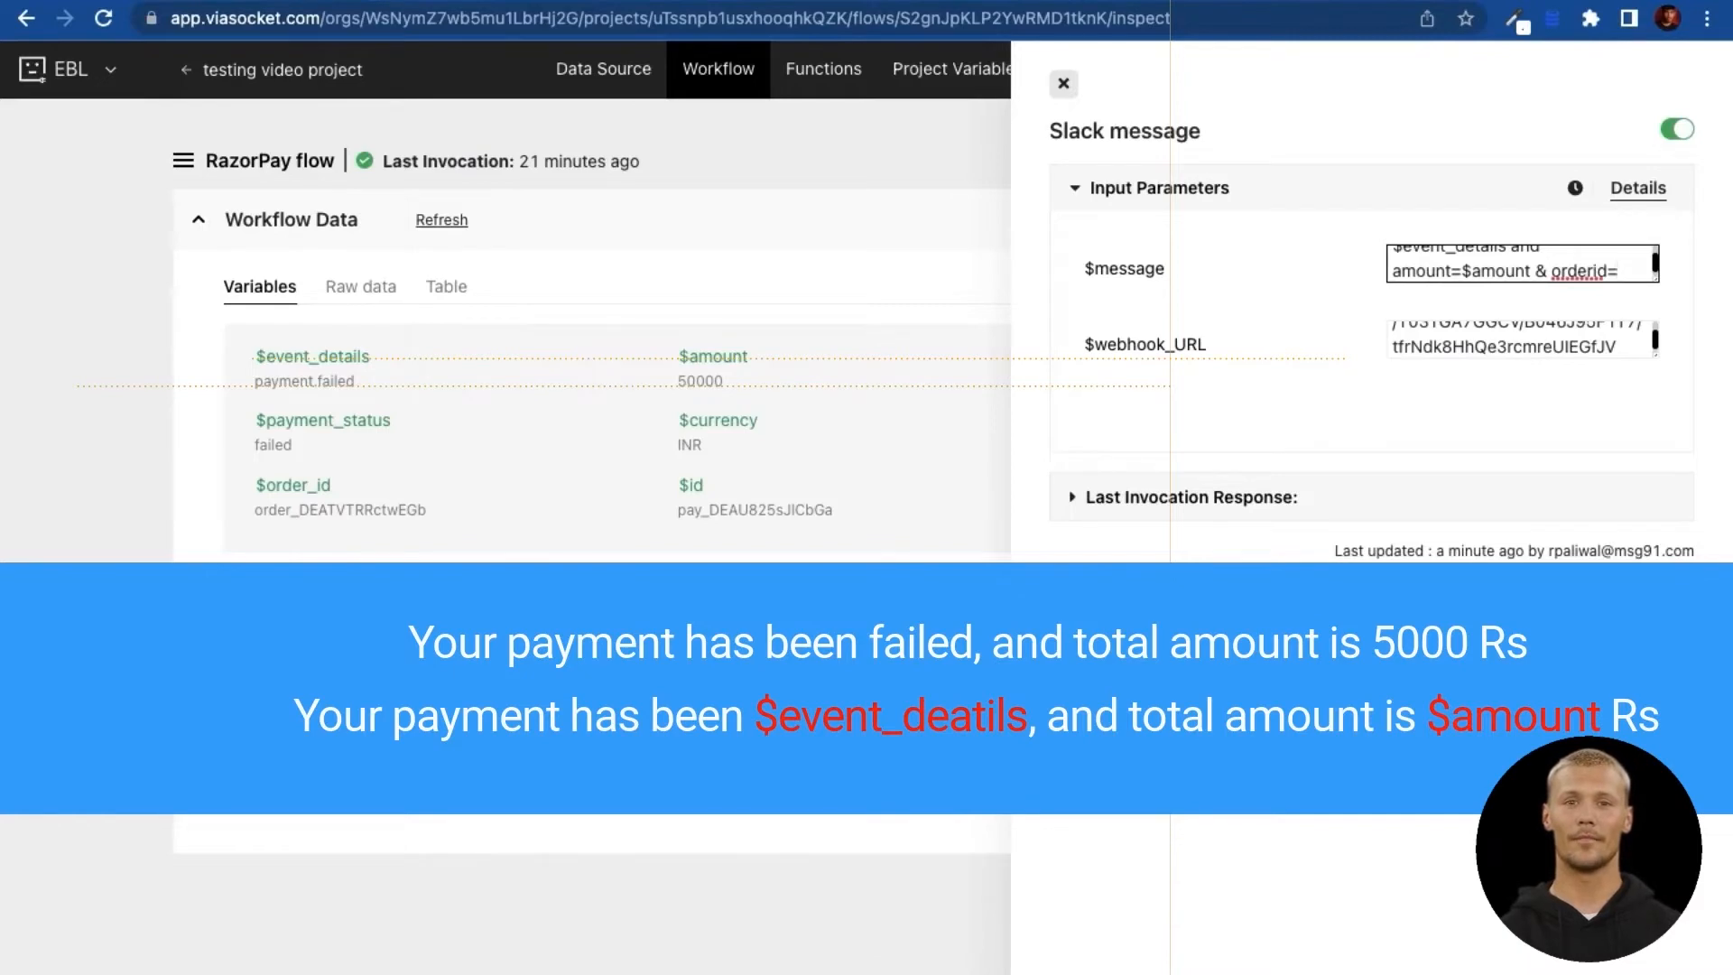
text($ord)
key(BackSpace)
key(BackSpace)
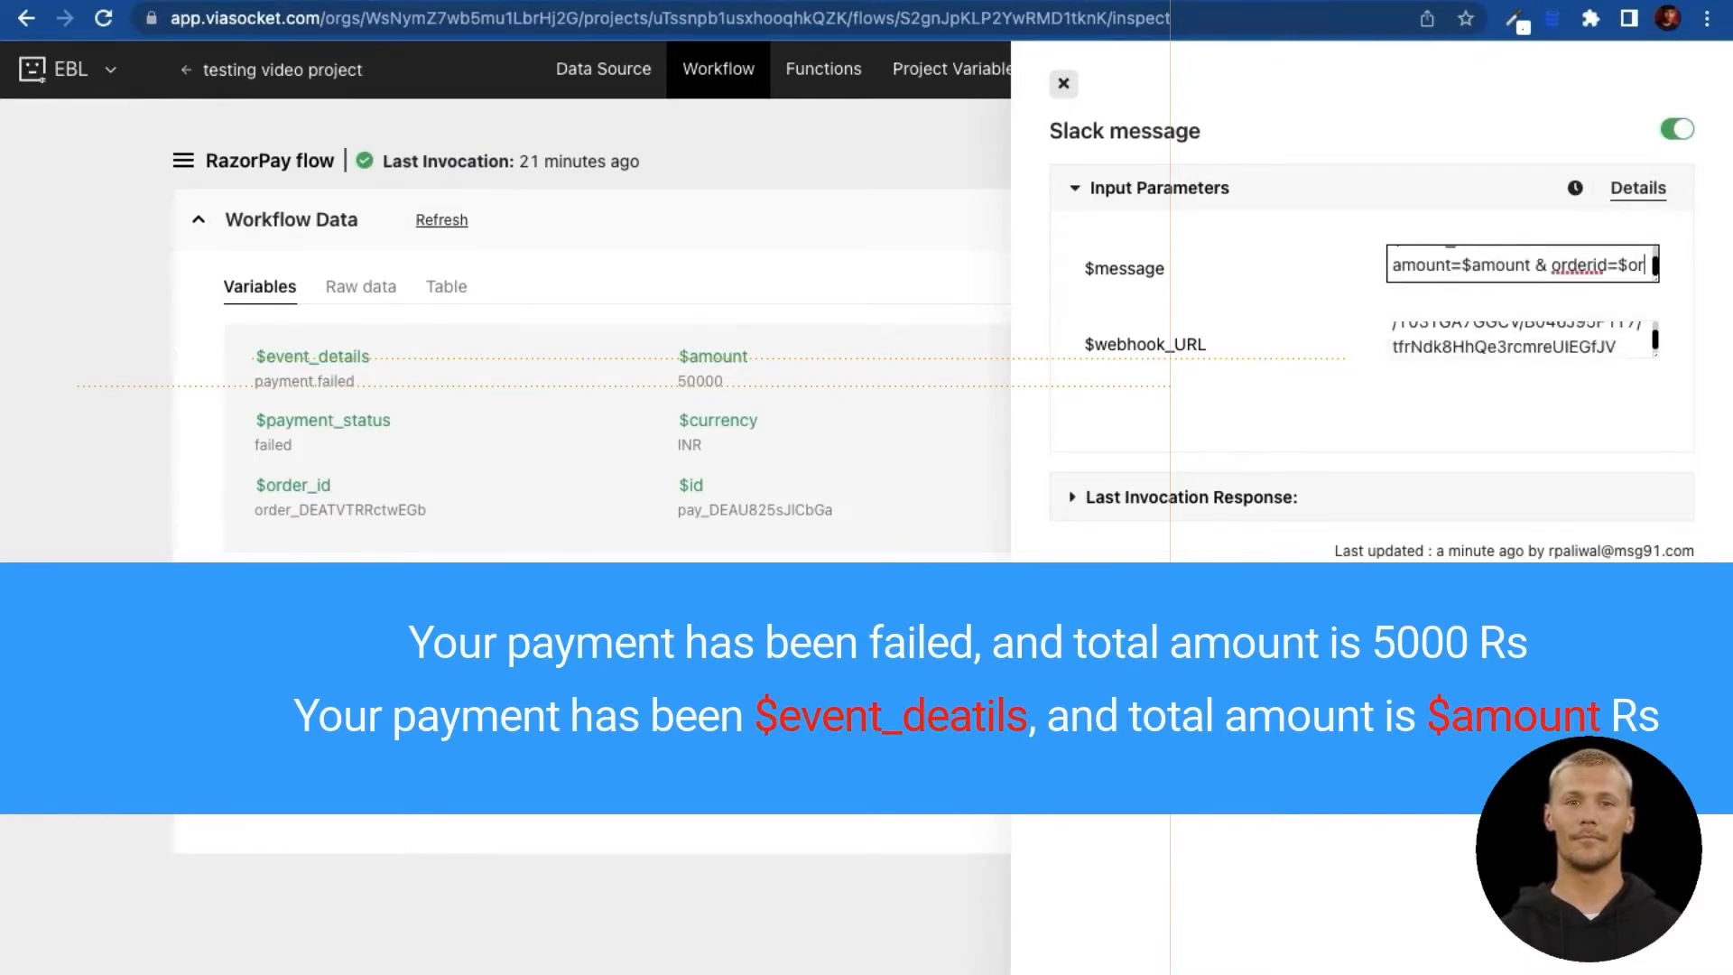
text(rd)
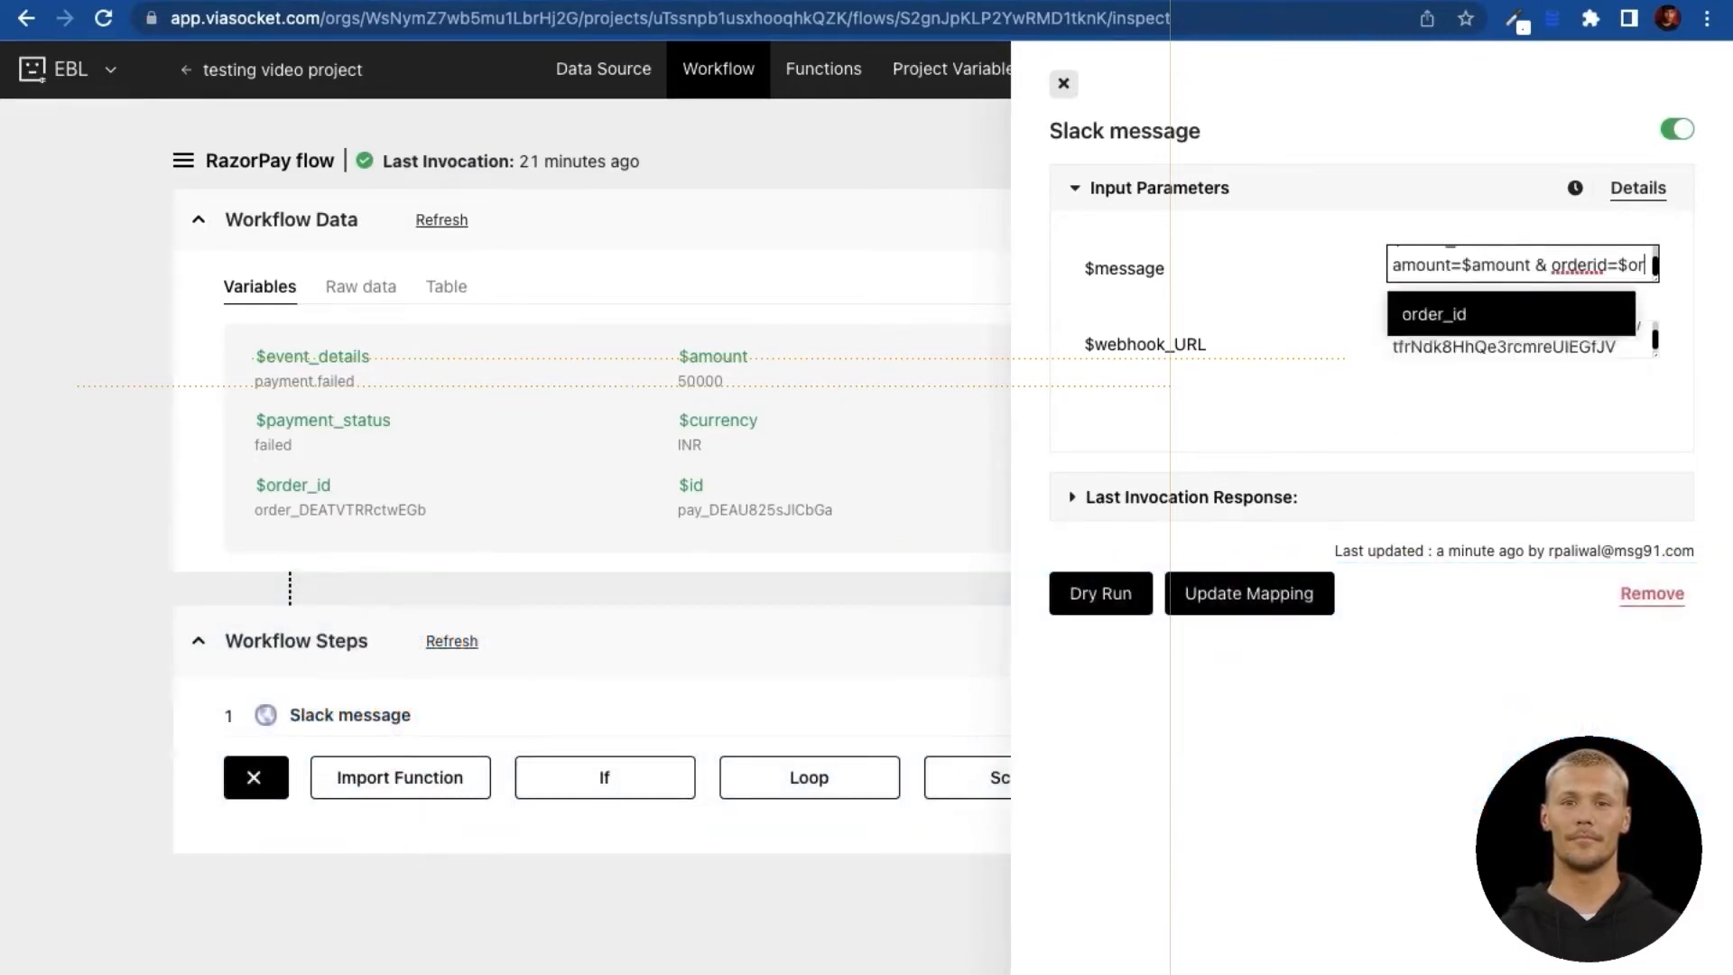
key(BackSpace)
key(BackSpace)
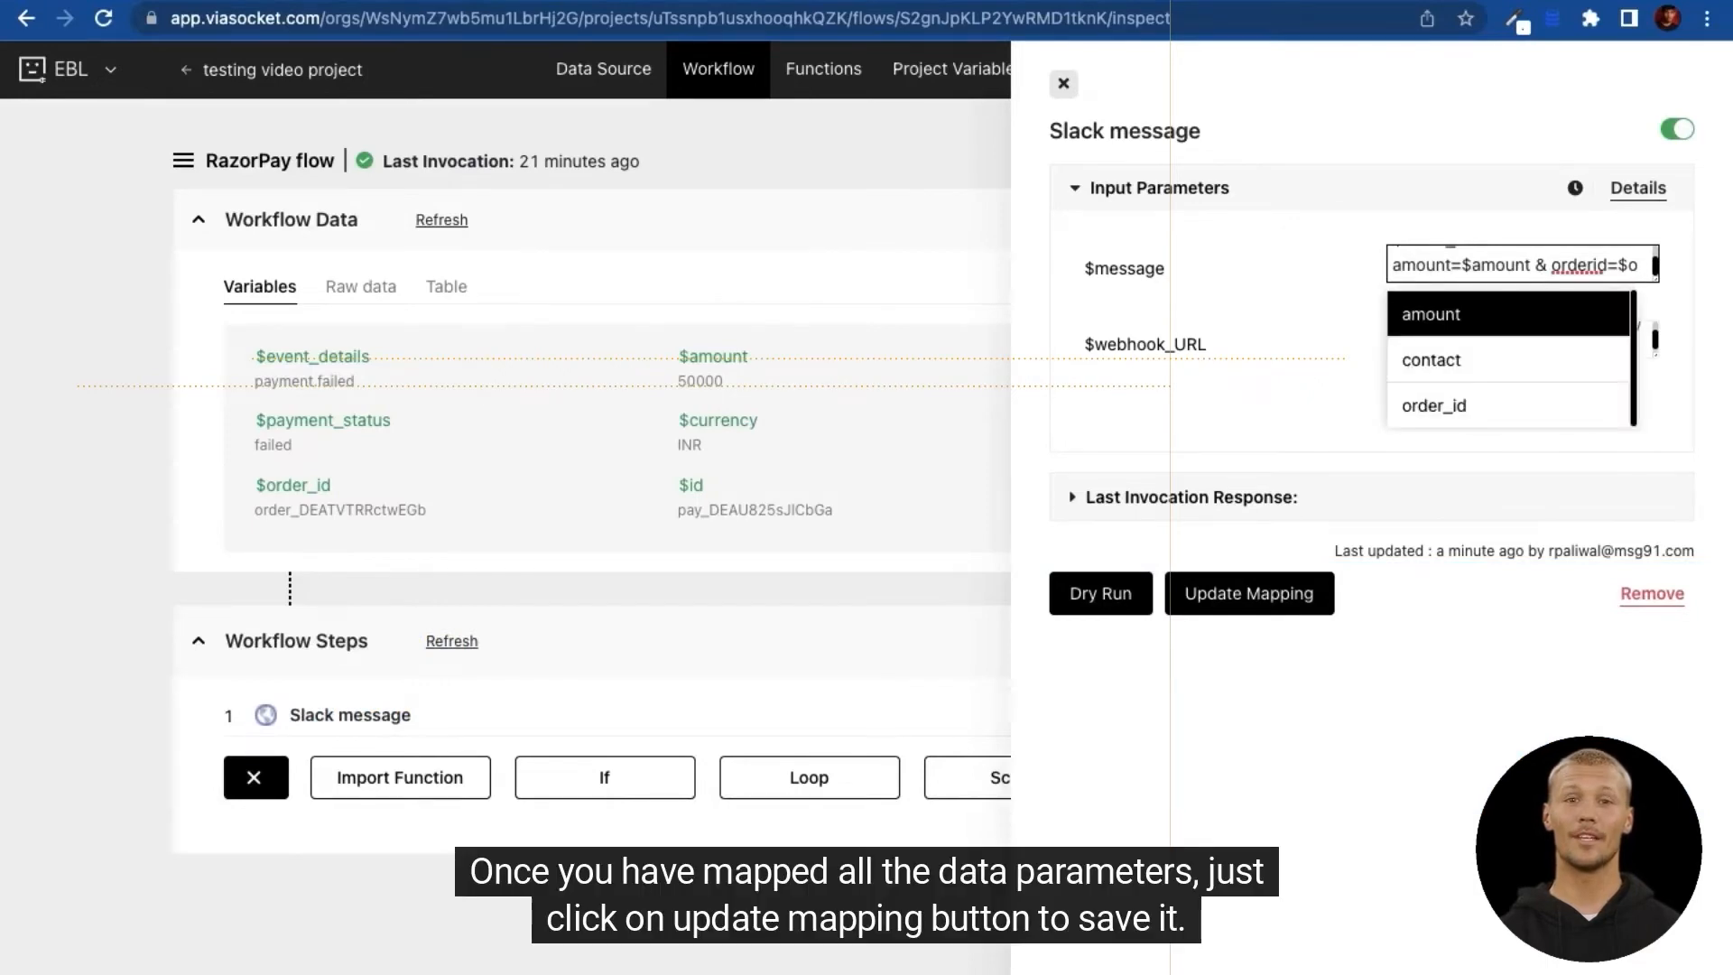
click(1430, 404)
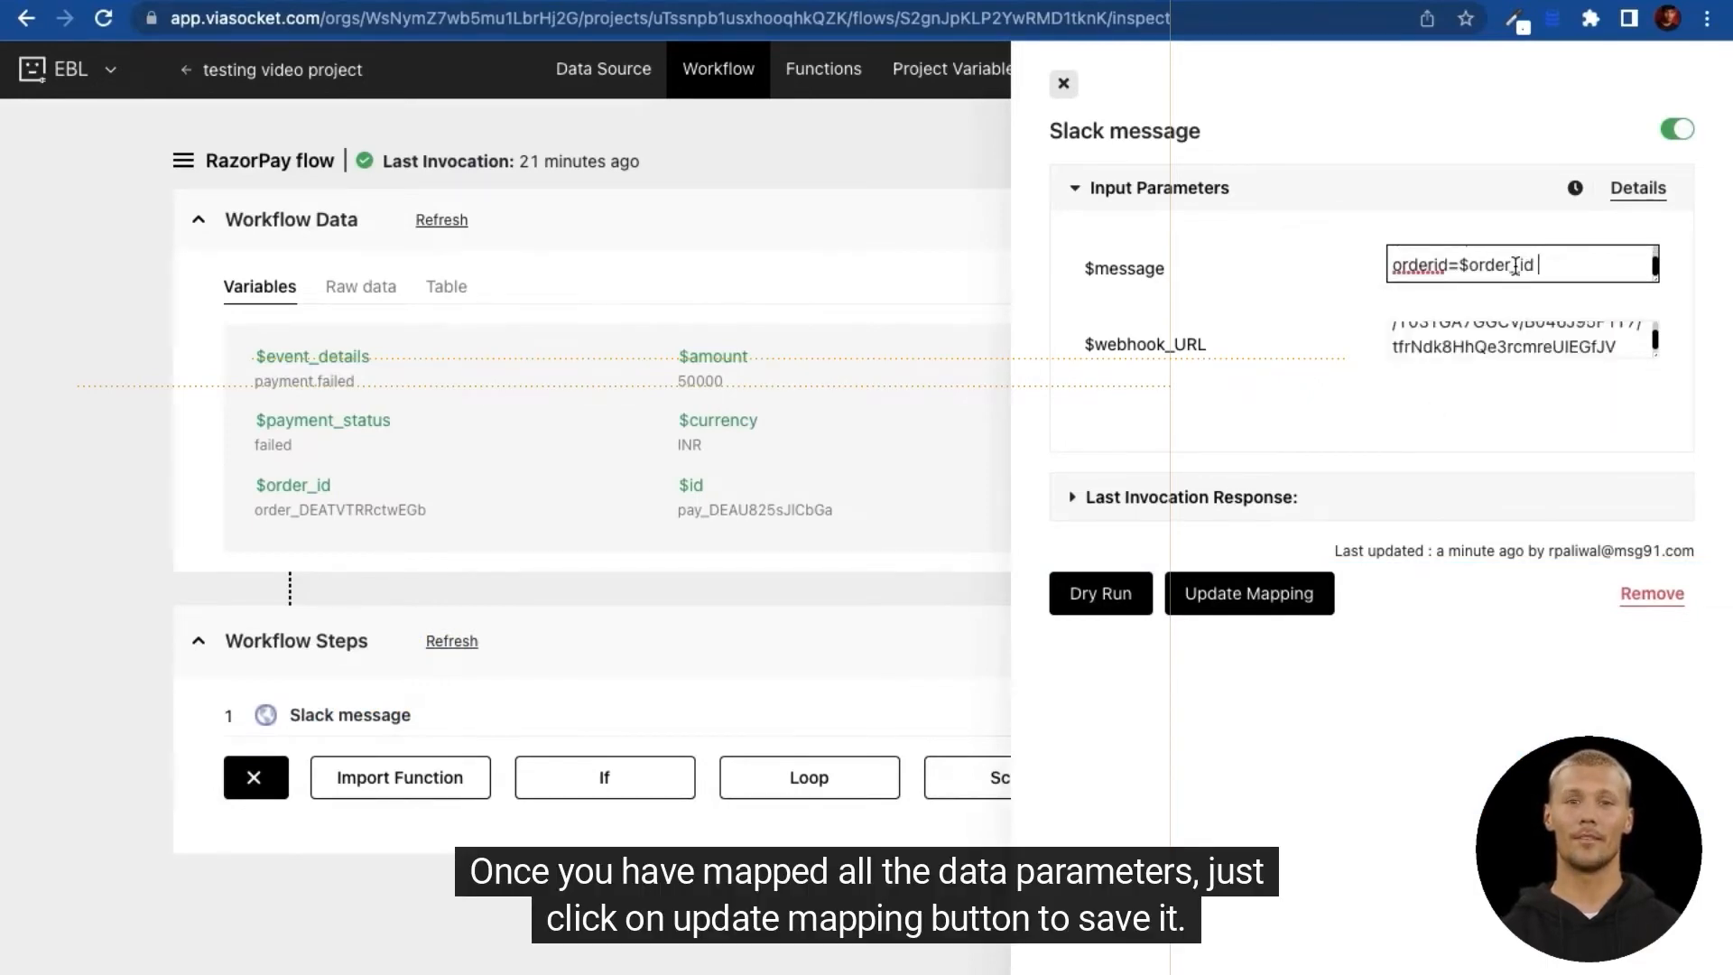
click(1202, 600)
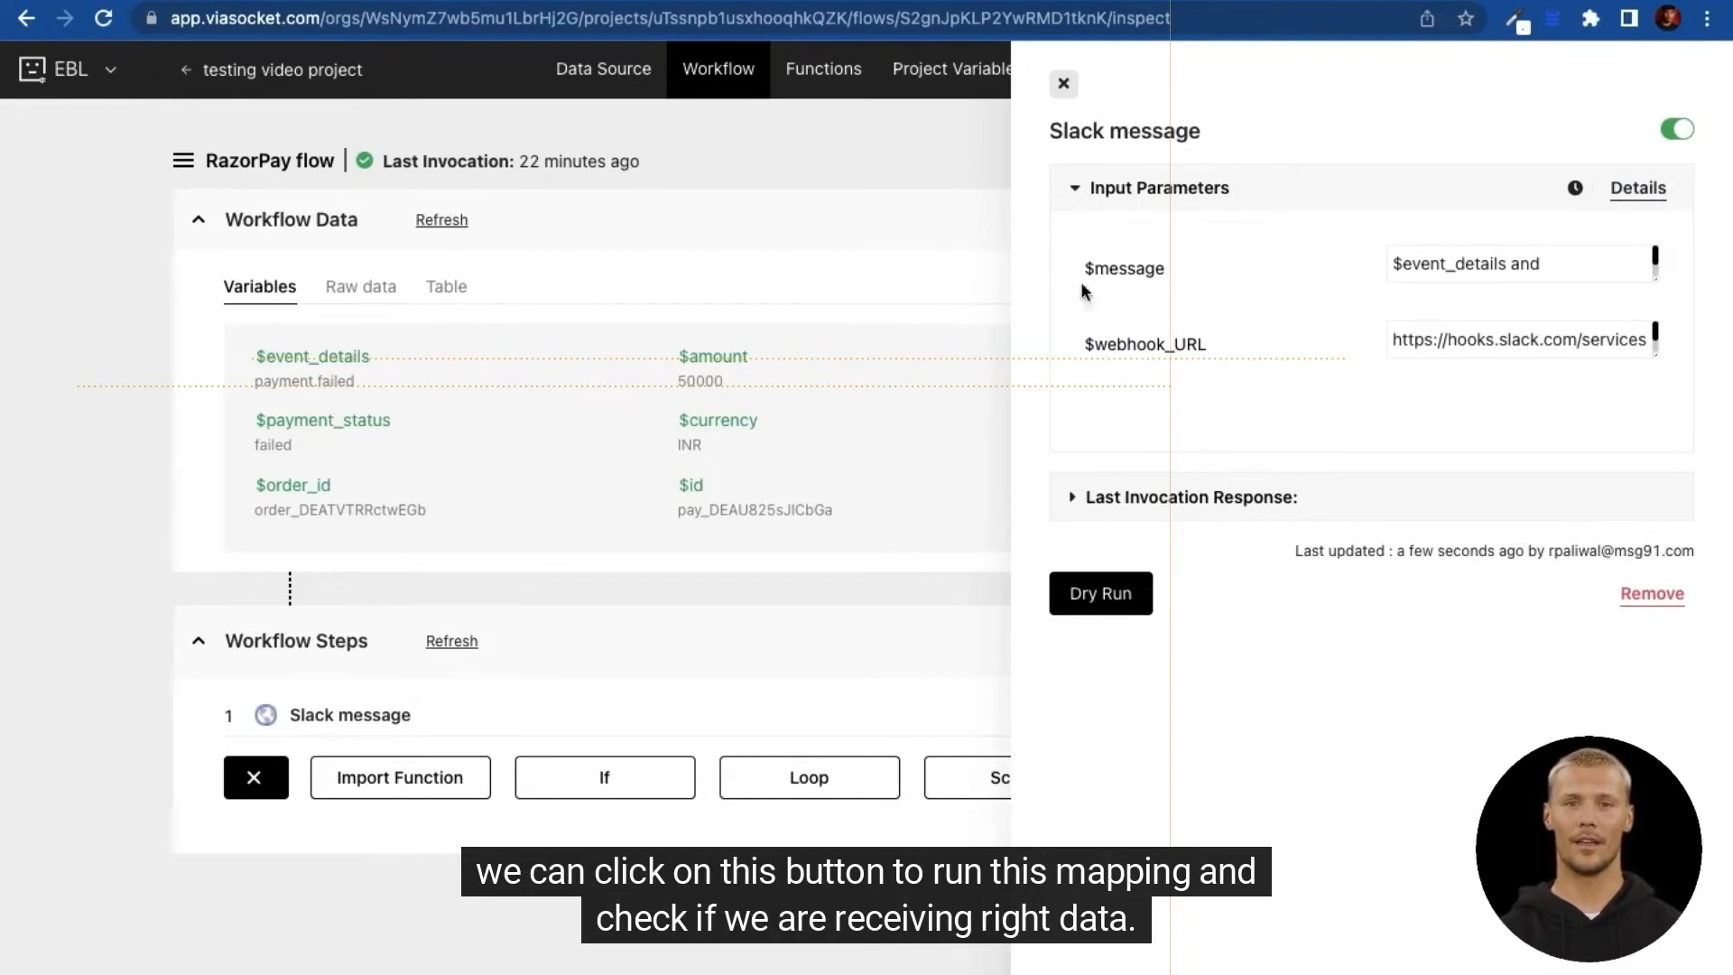
click(1063, 85)
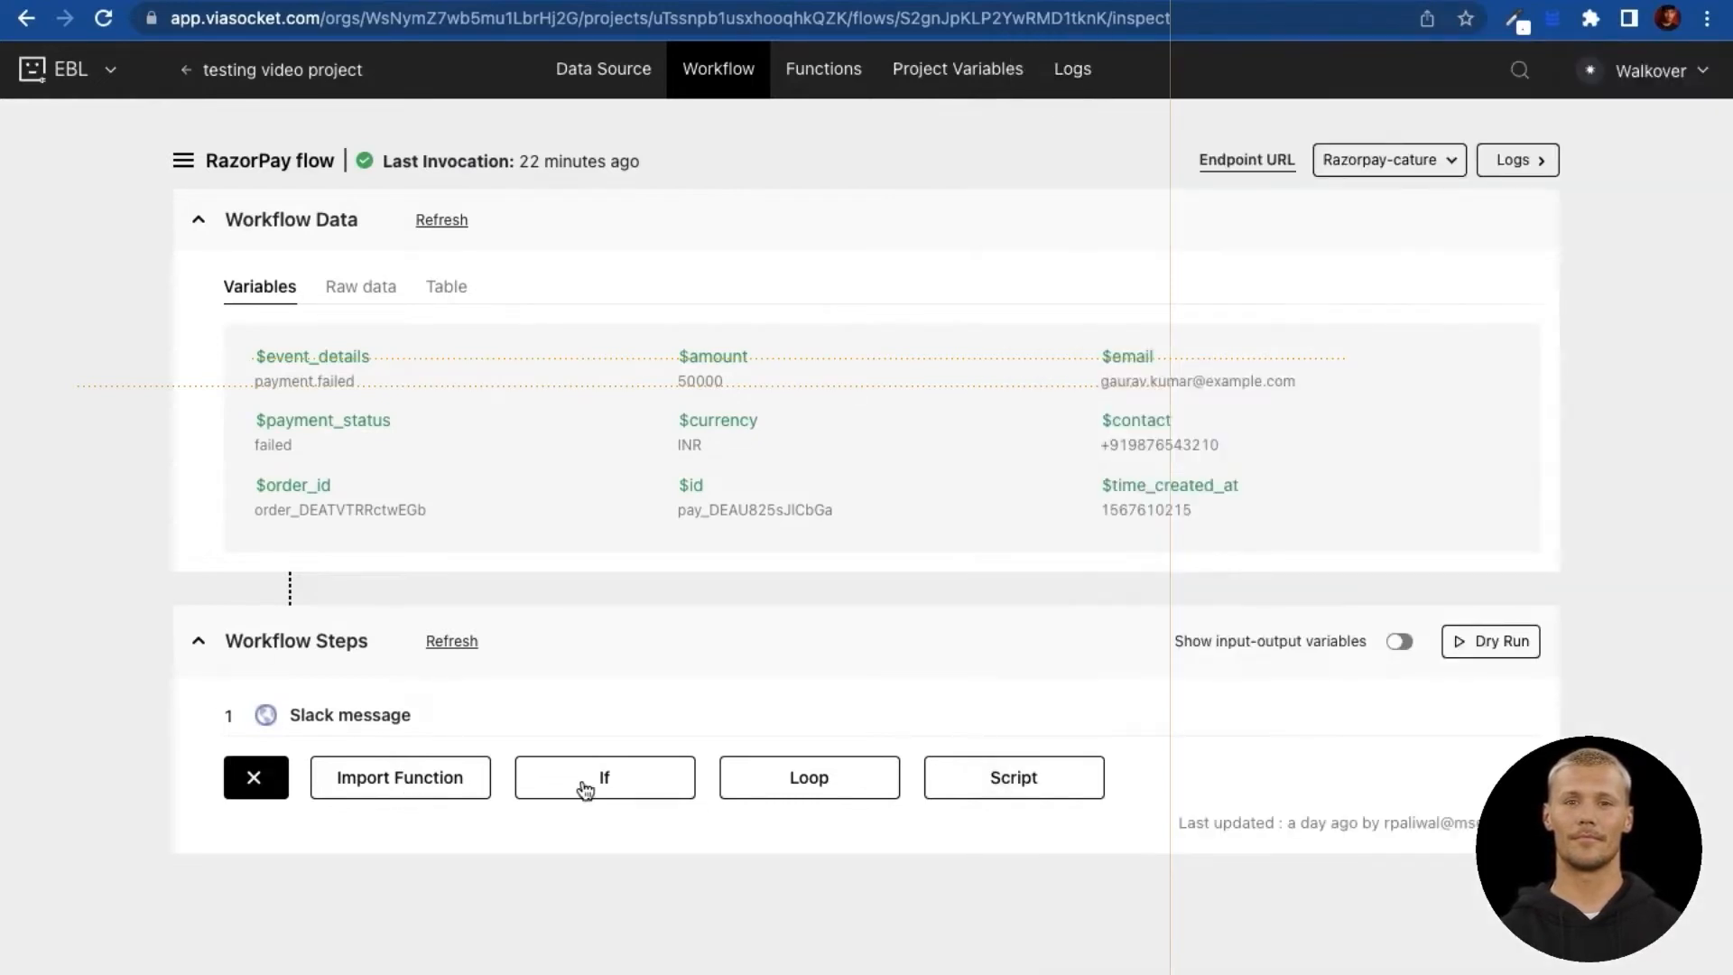
Step: Create an if condition checking $event_details equals "payment_failed"
click(584, 788)
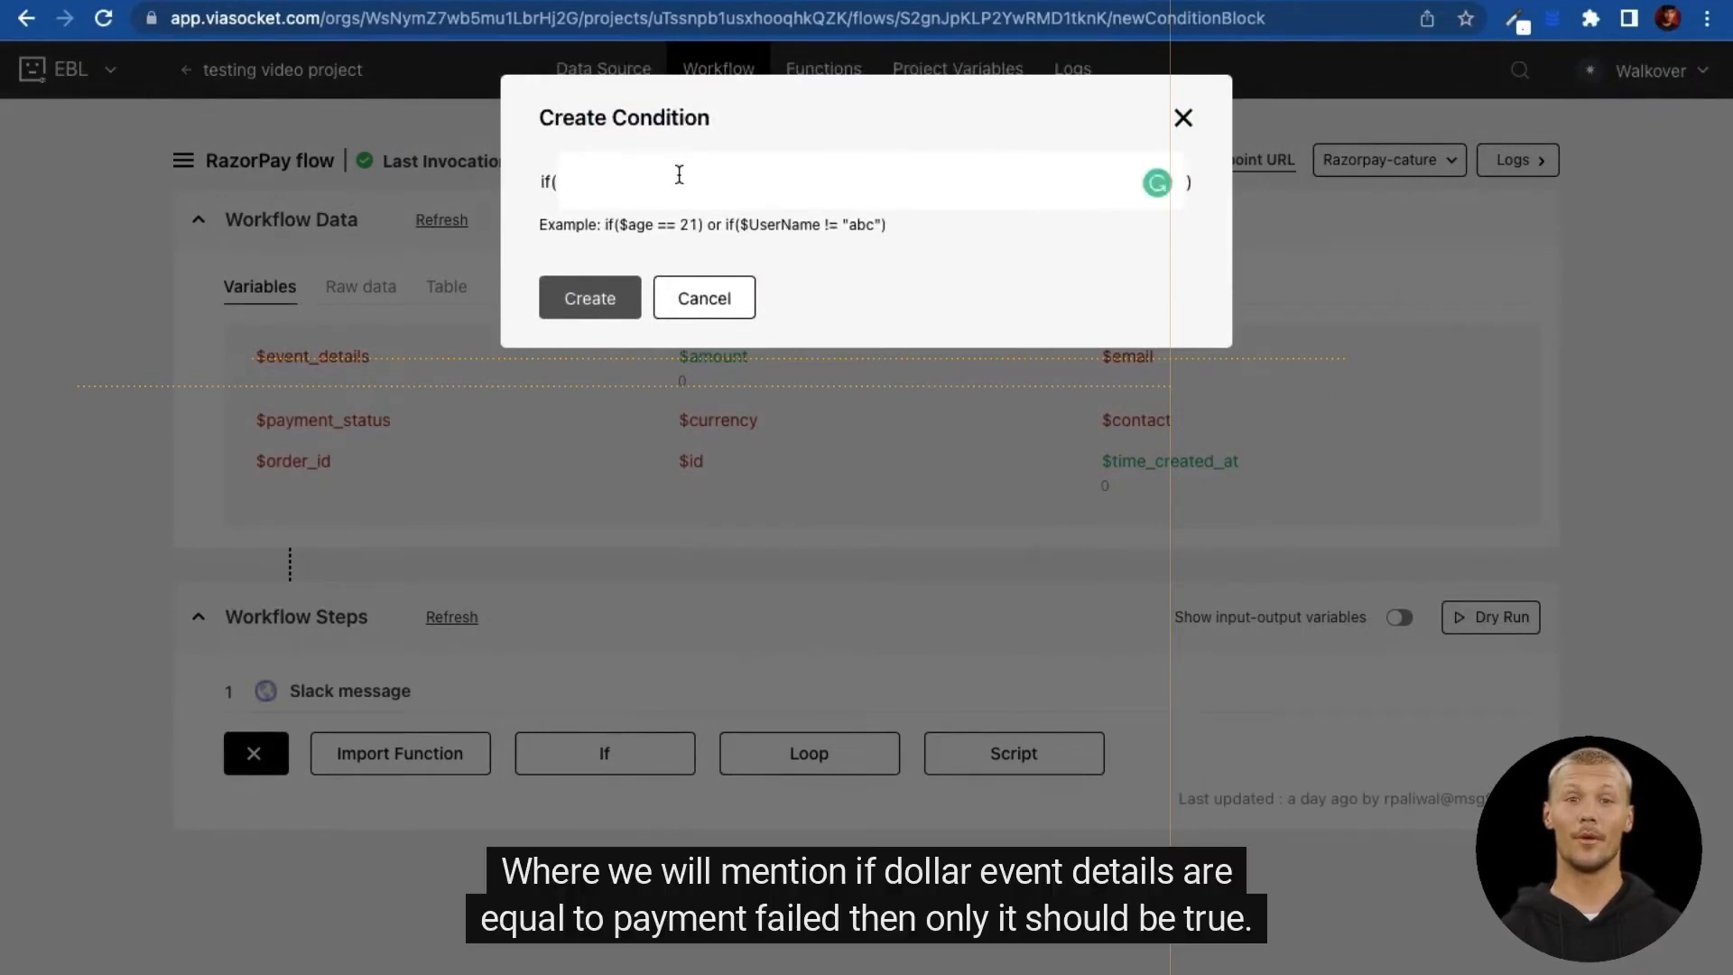
text($eve)
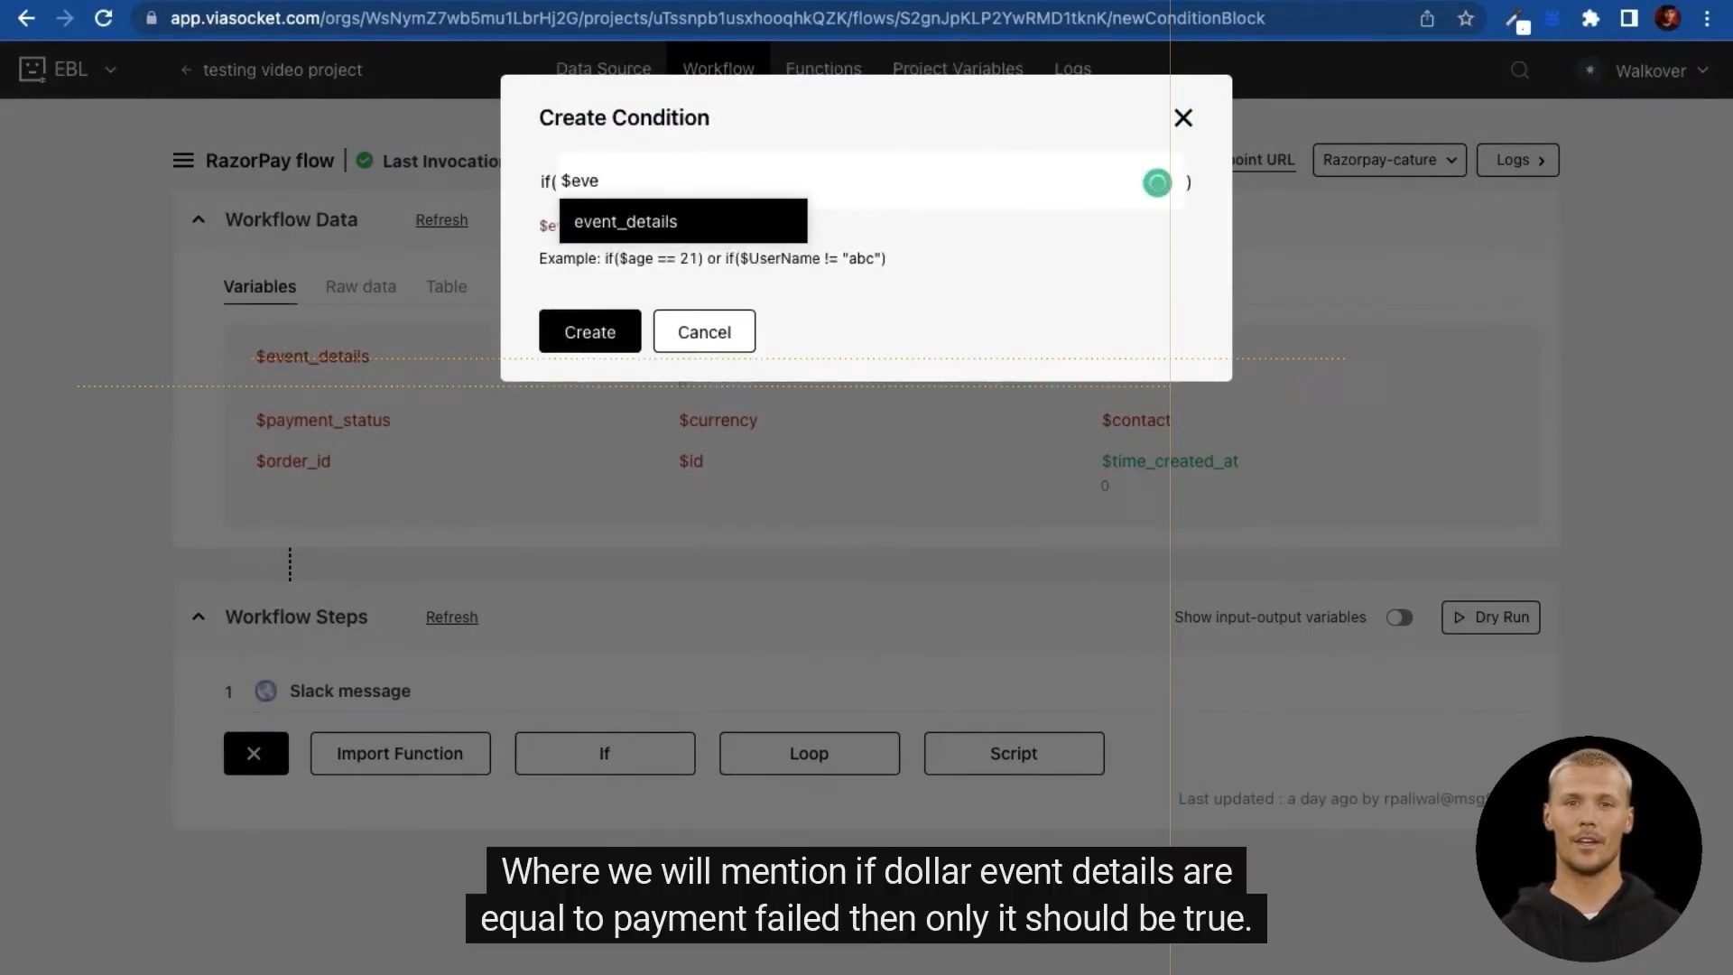
key(Return)
text(==)
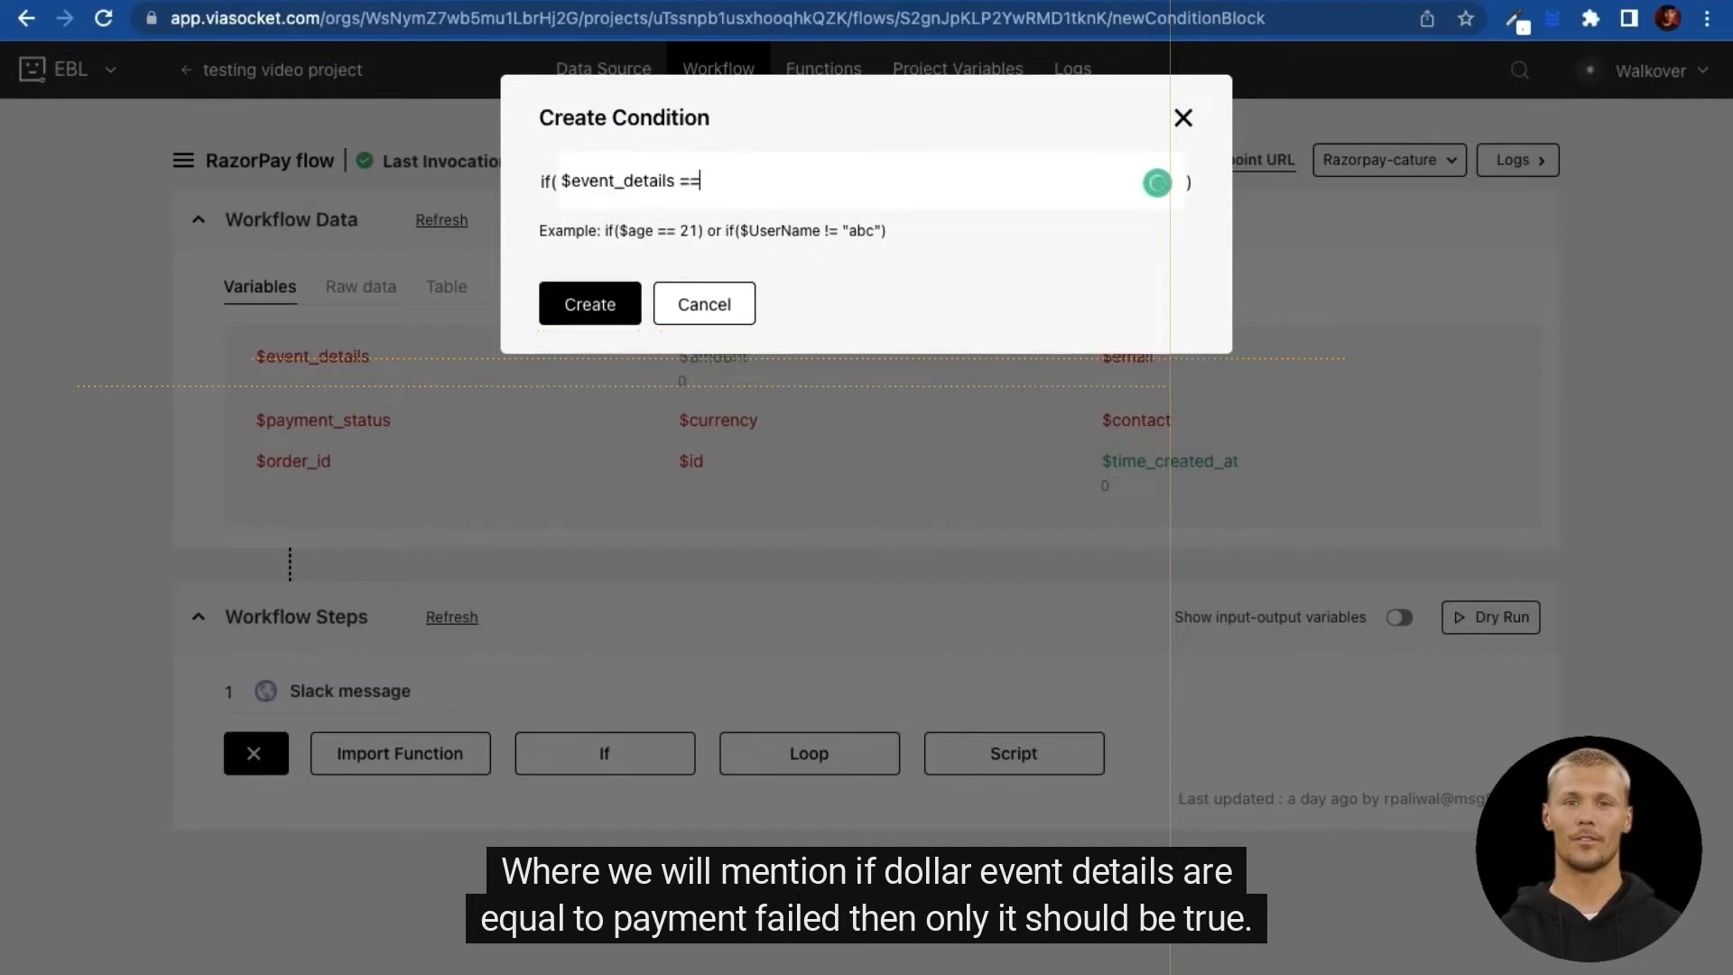
text(""payment)
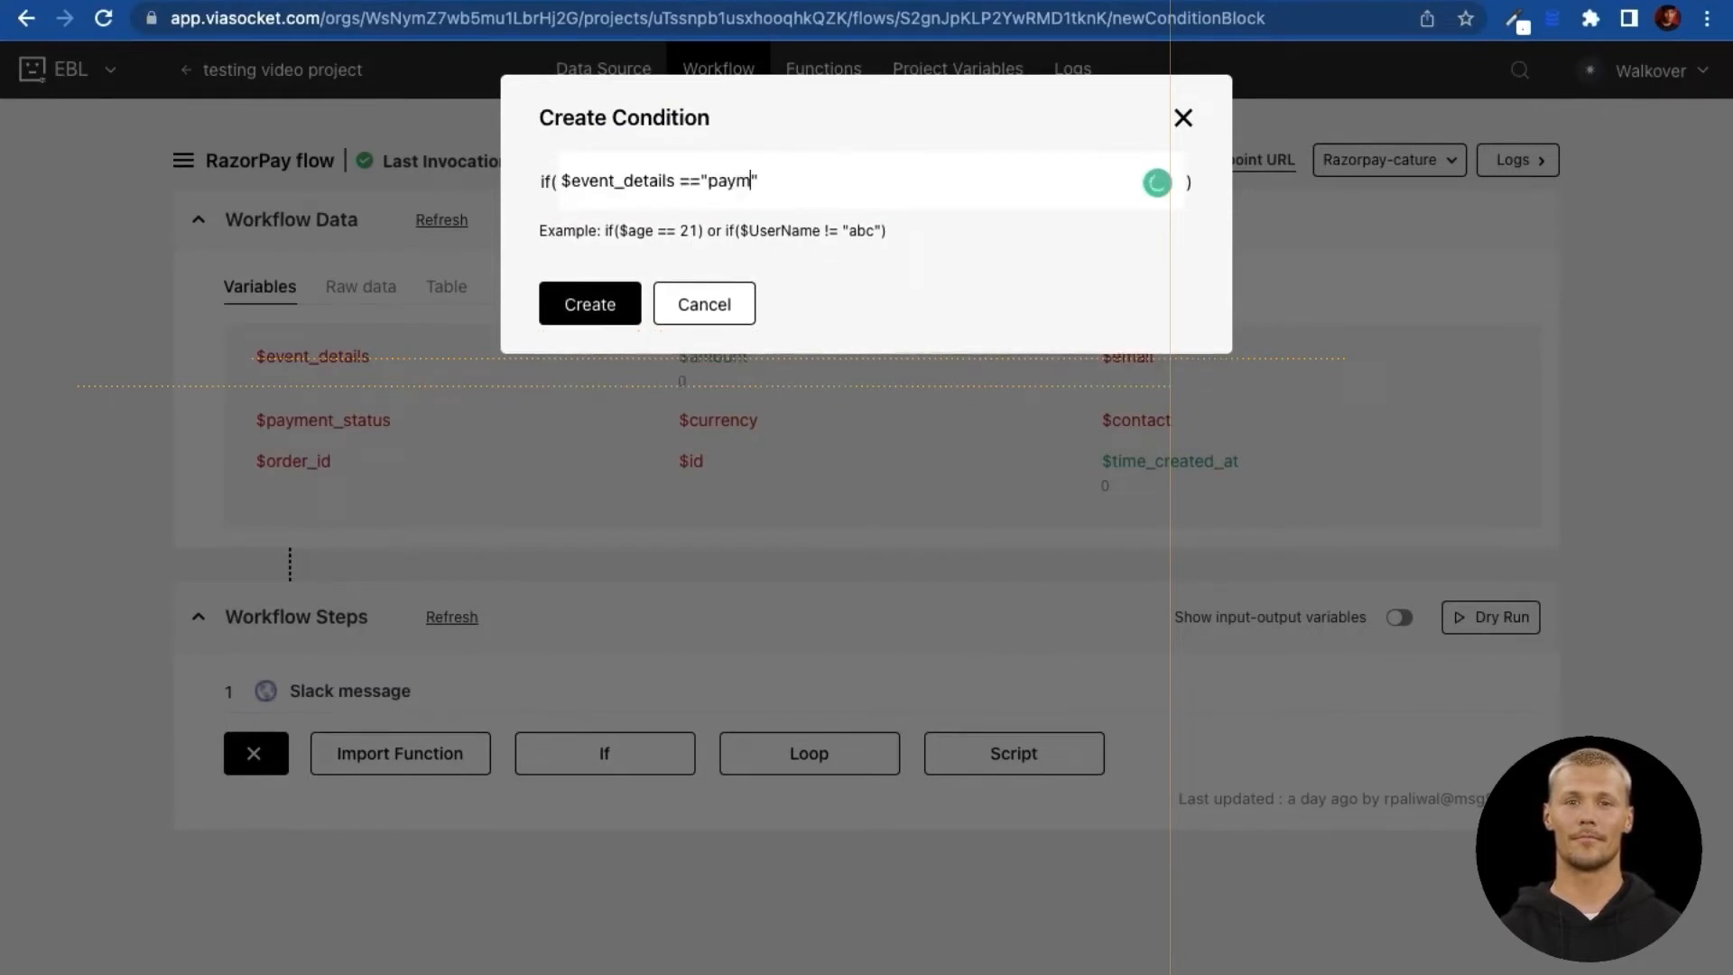
text(_failed)
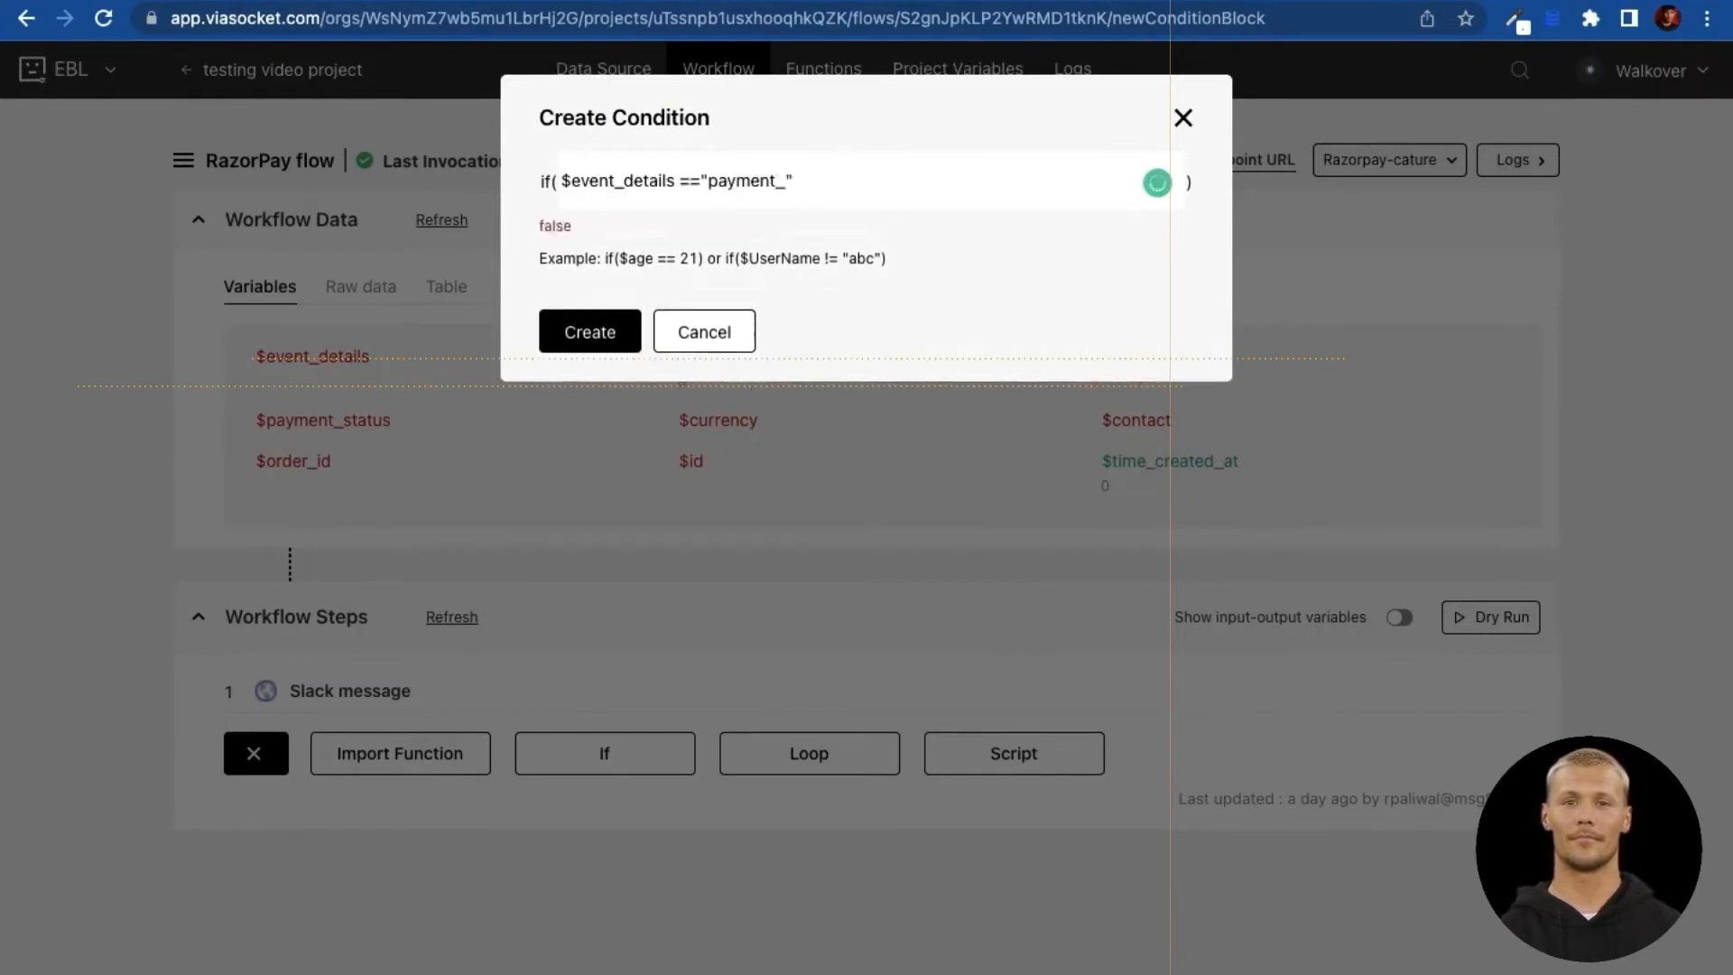
click(590, 341)
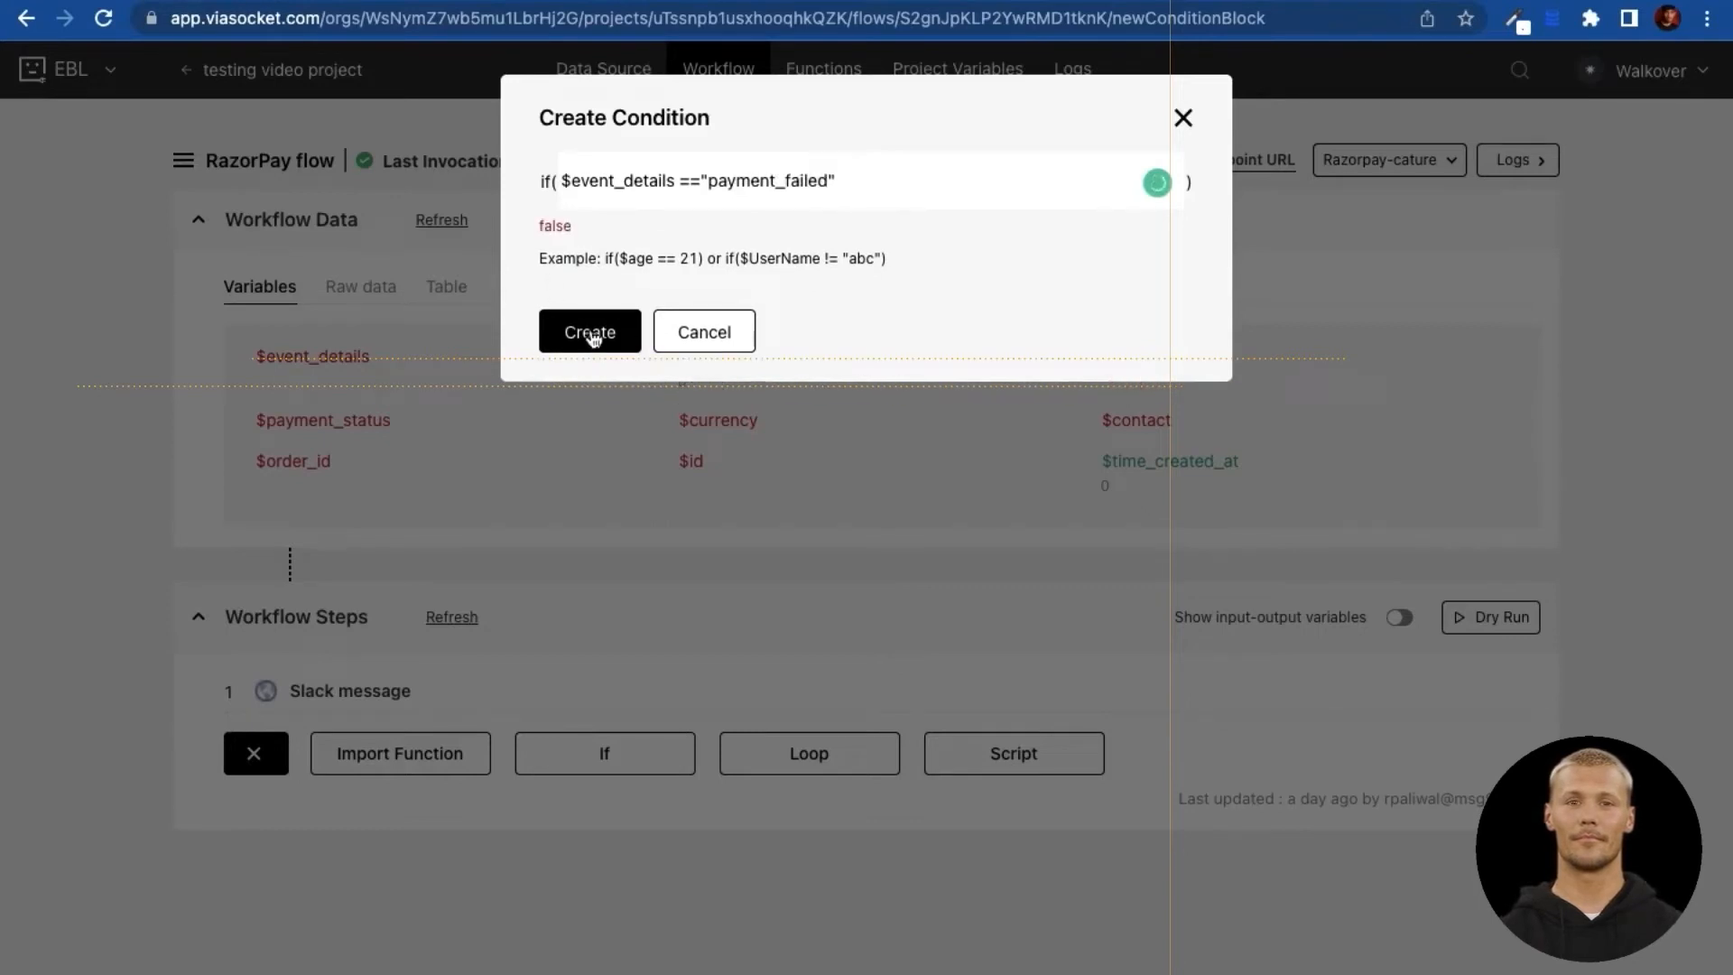
Step: Correct the condition value to the exact event name payment.failed
drag(253, 388, 368, 396)
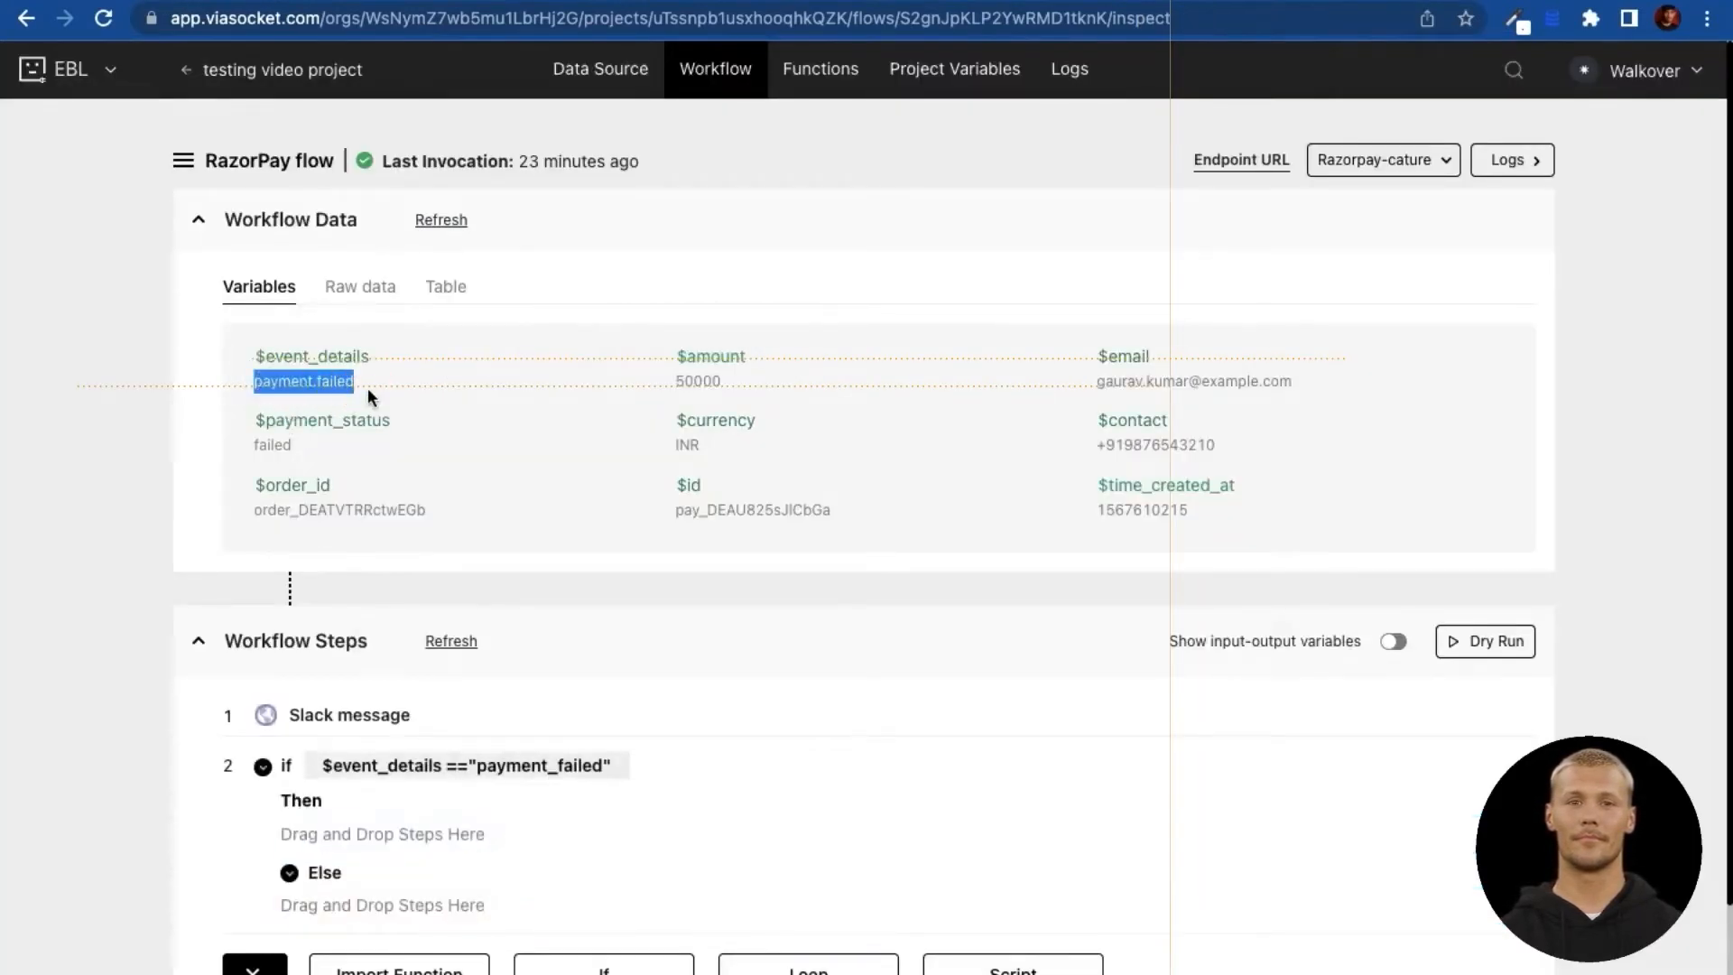
click(377, 765)
double_click(743, 180)
key(ctrl+v)
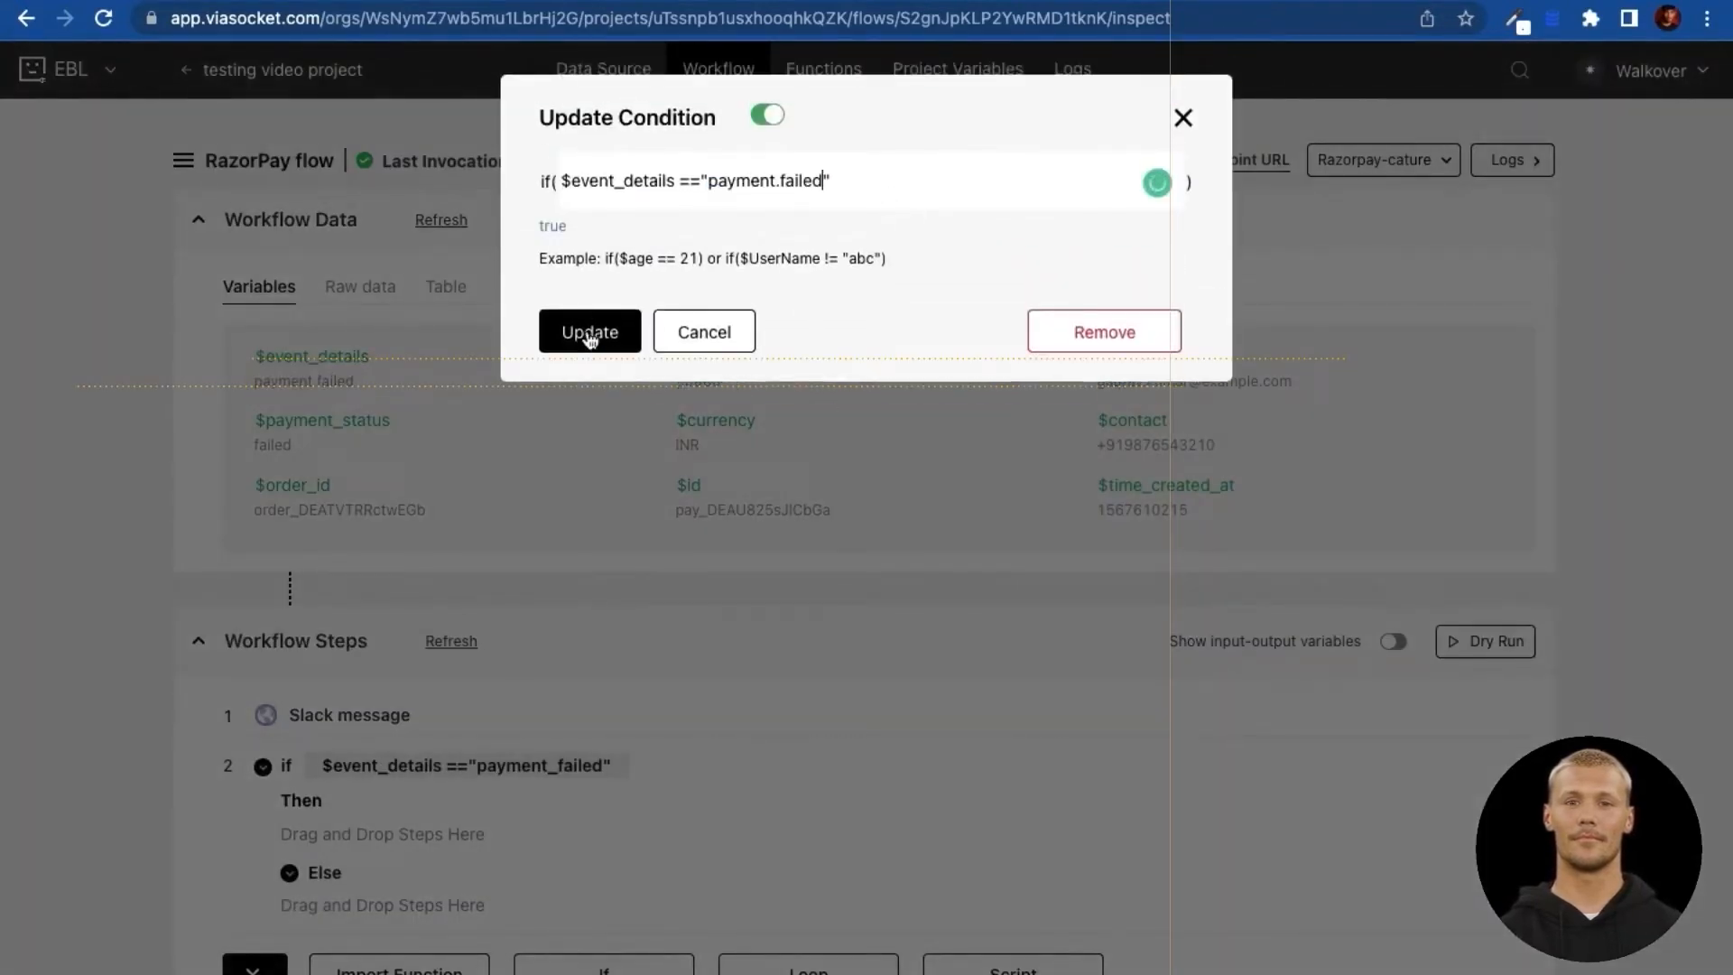
click(589, 332)
Step: Move the Slack message step into the Then branch and dry-run the flow
scroll(163, 573, down, 2)
drag(373, 614, 436, 731)
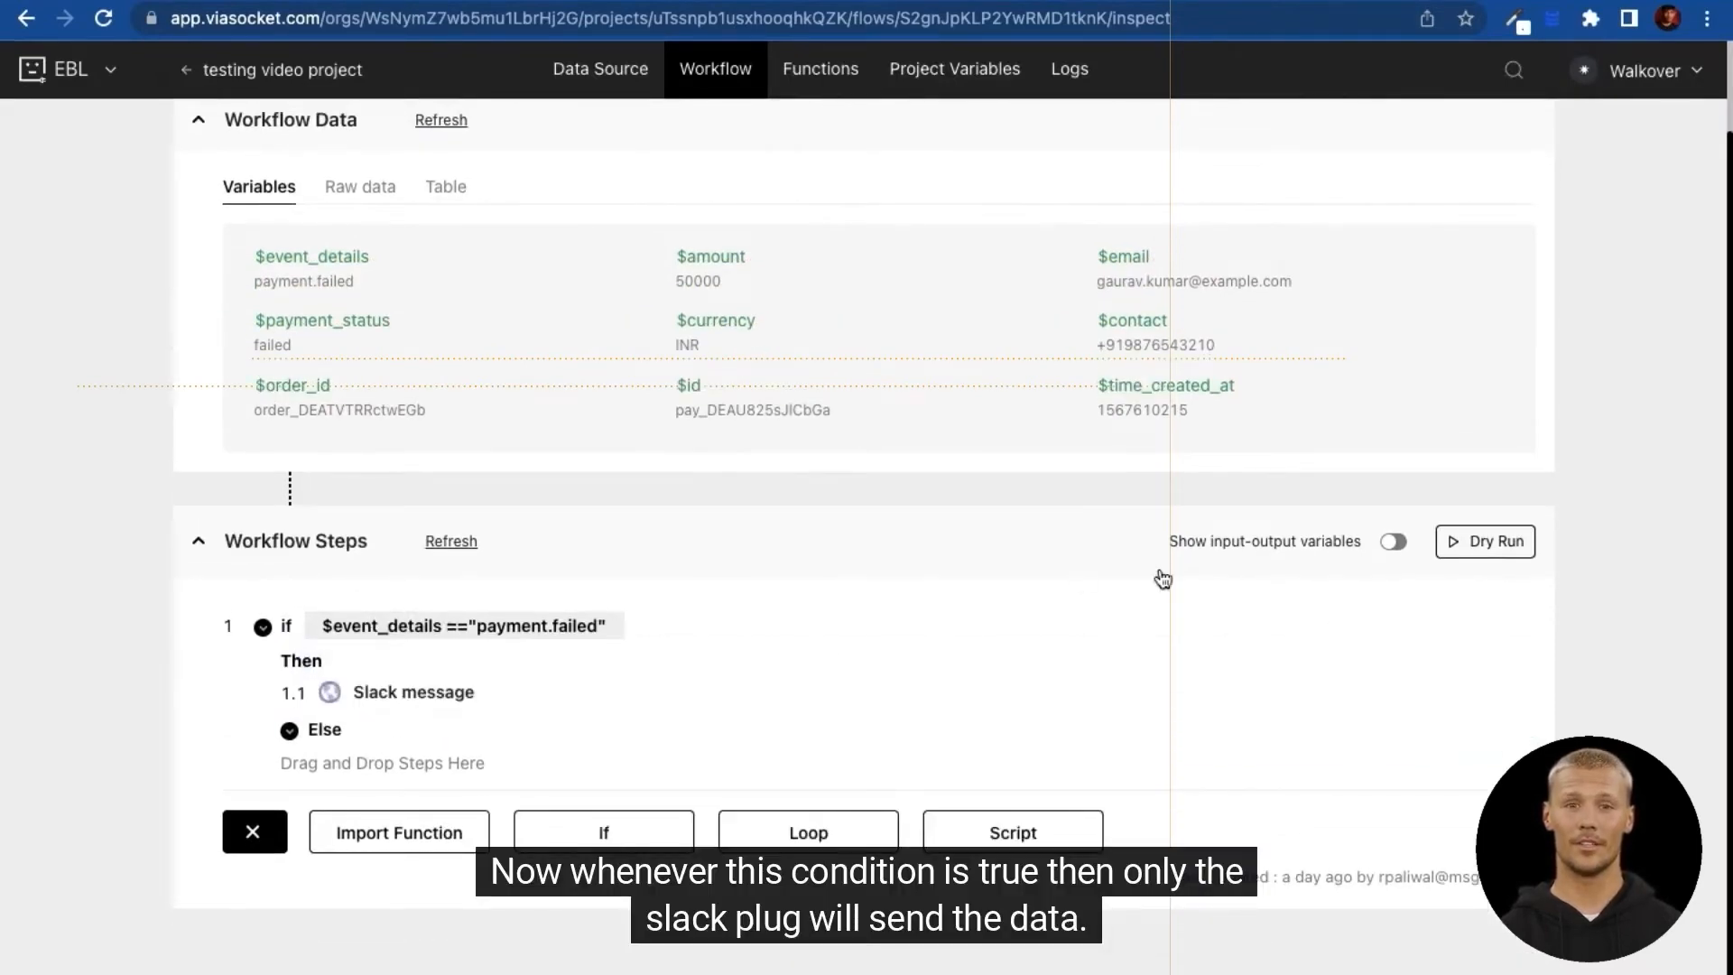
scroll(1225, 530, up, 1)
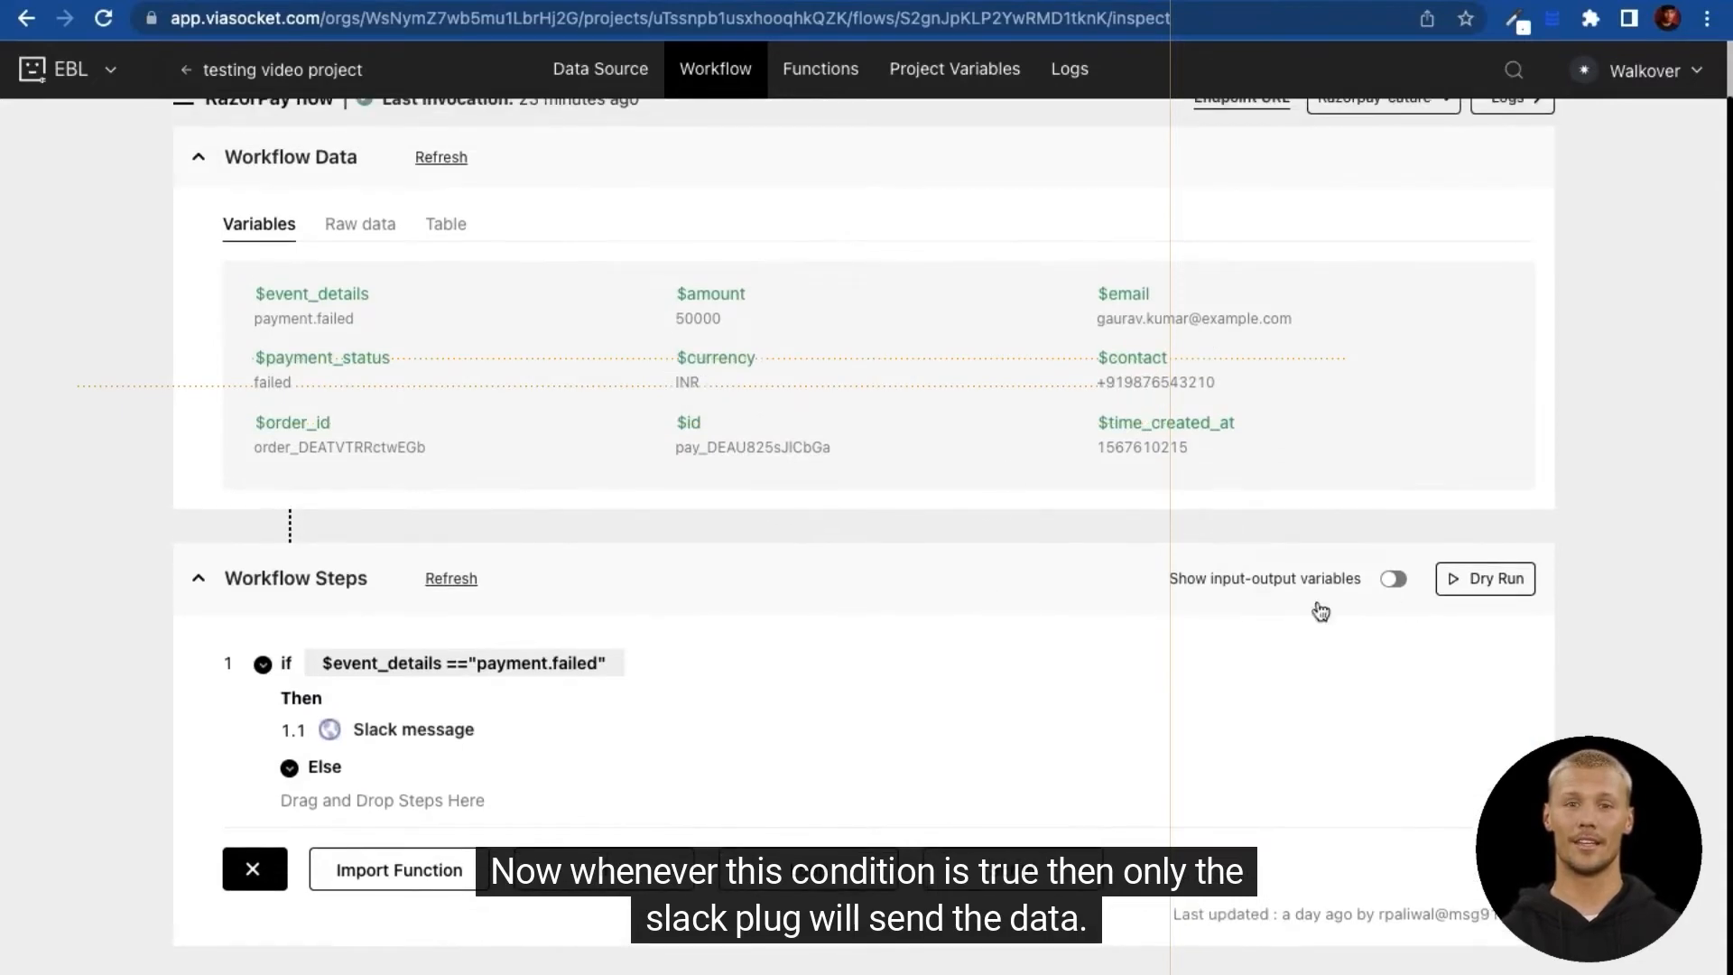
click(1487, 578)
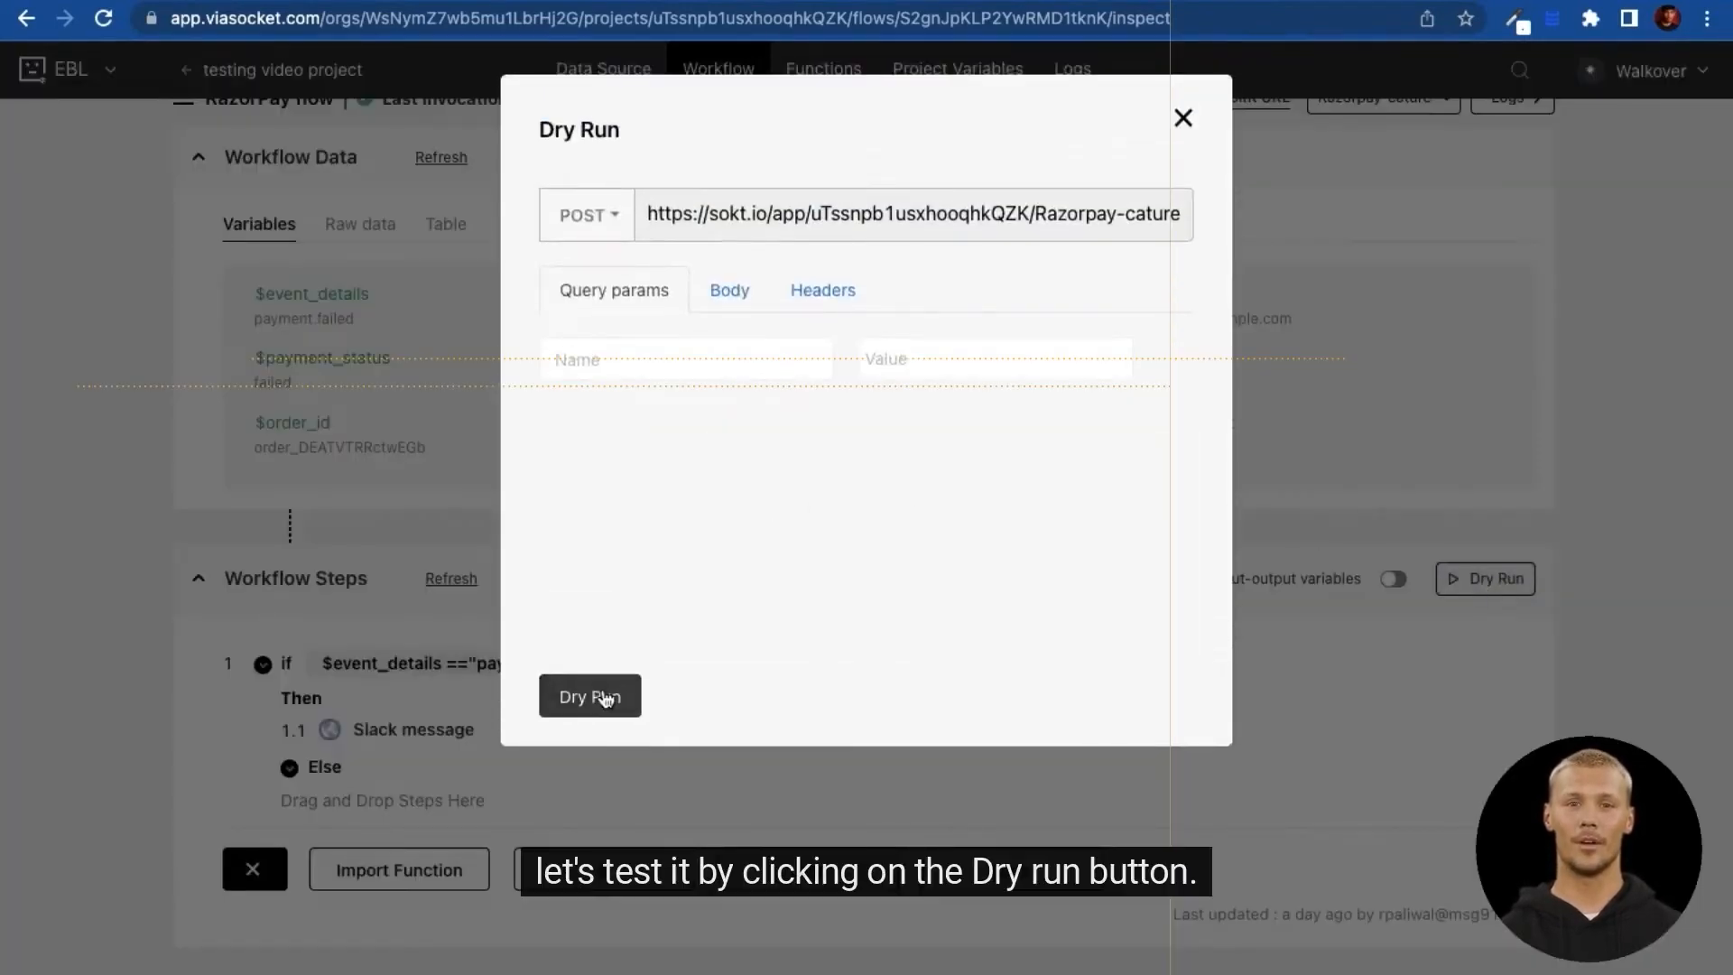
click(603, 697)
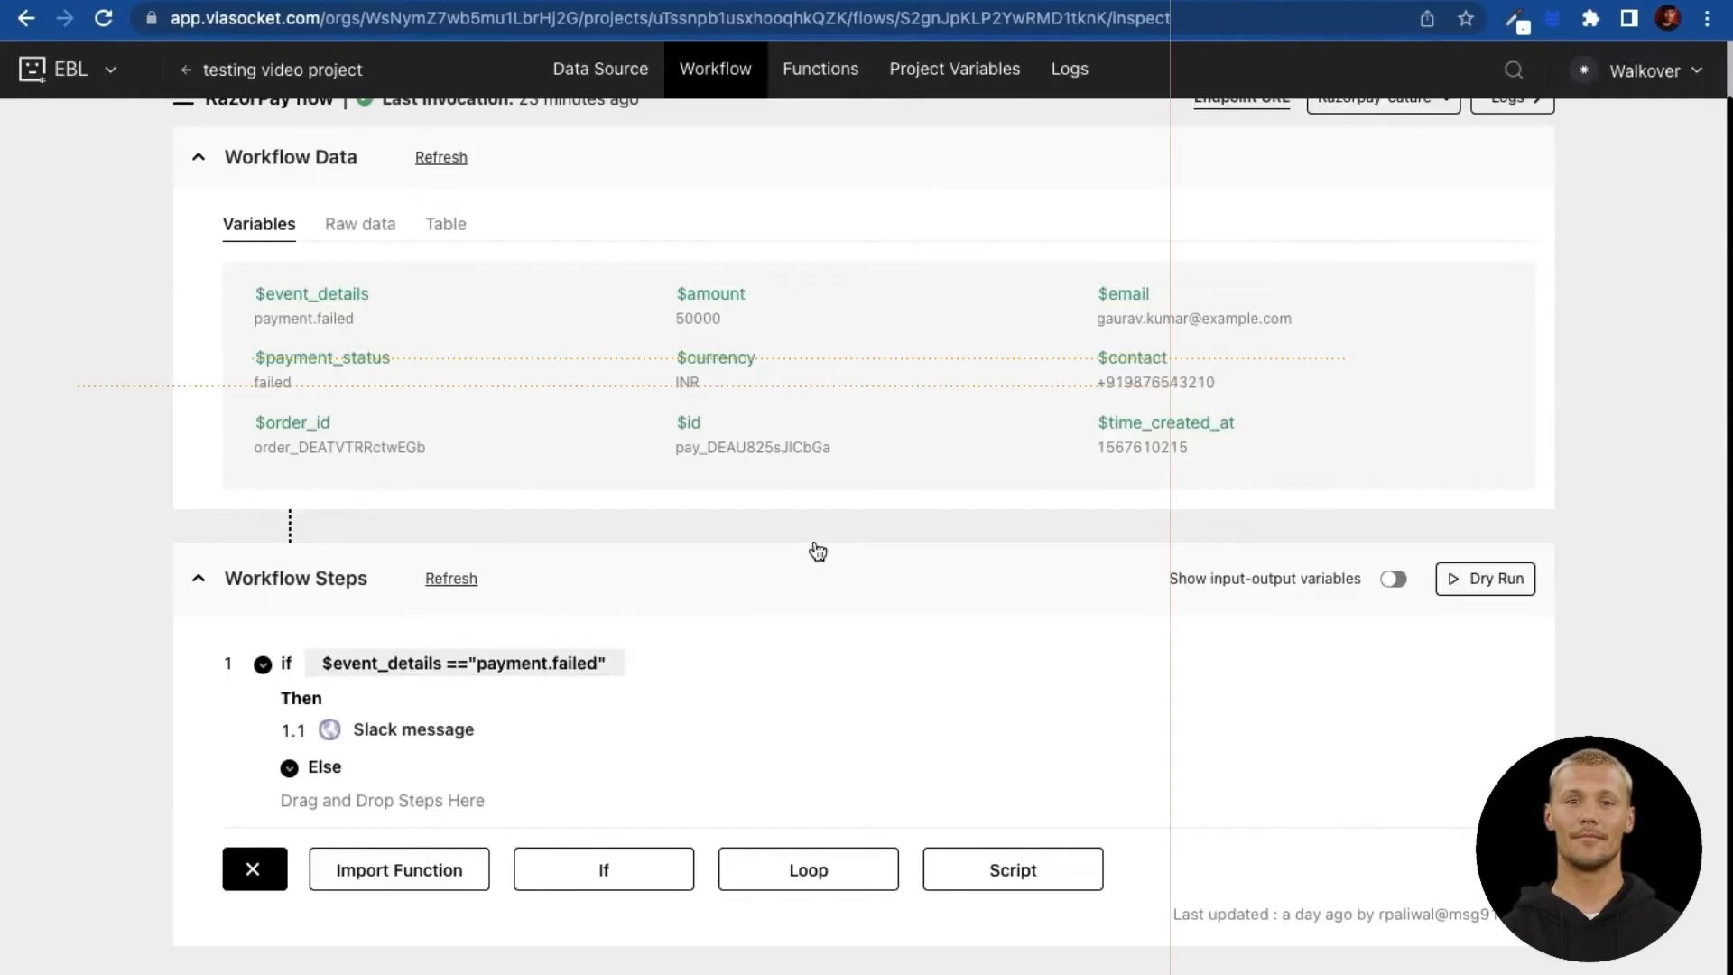
Step: Check the #payment_failed alert's payment status, amount 50000 and order id
click(1300, 2)
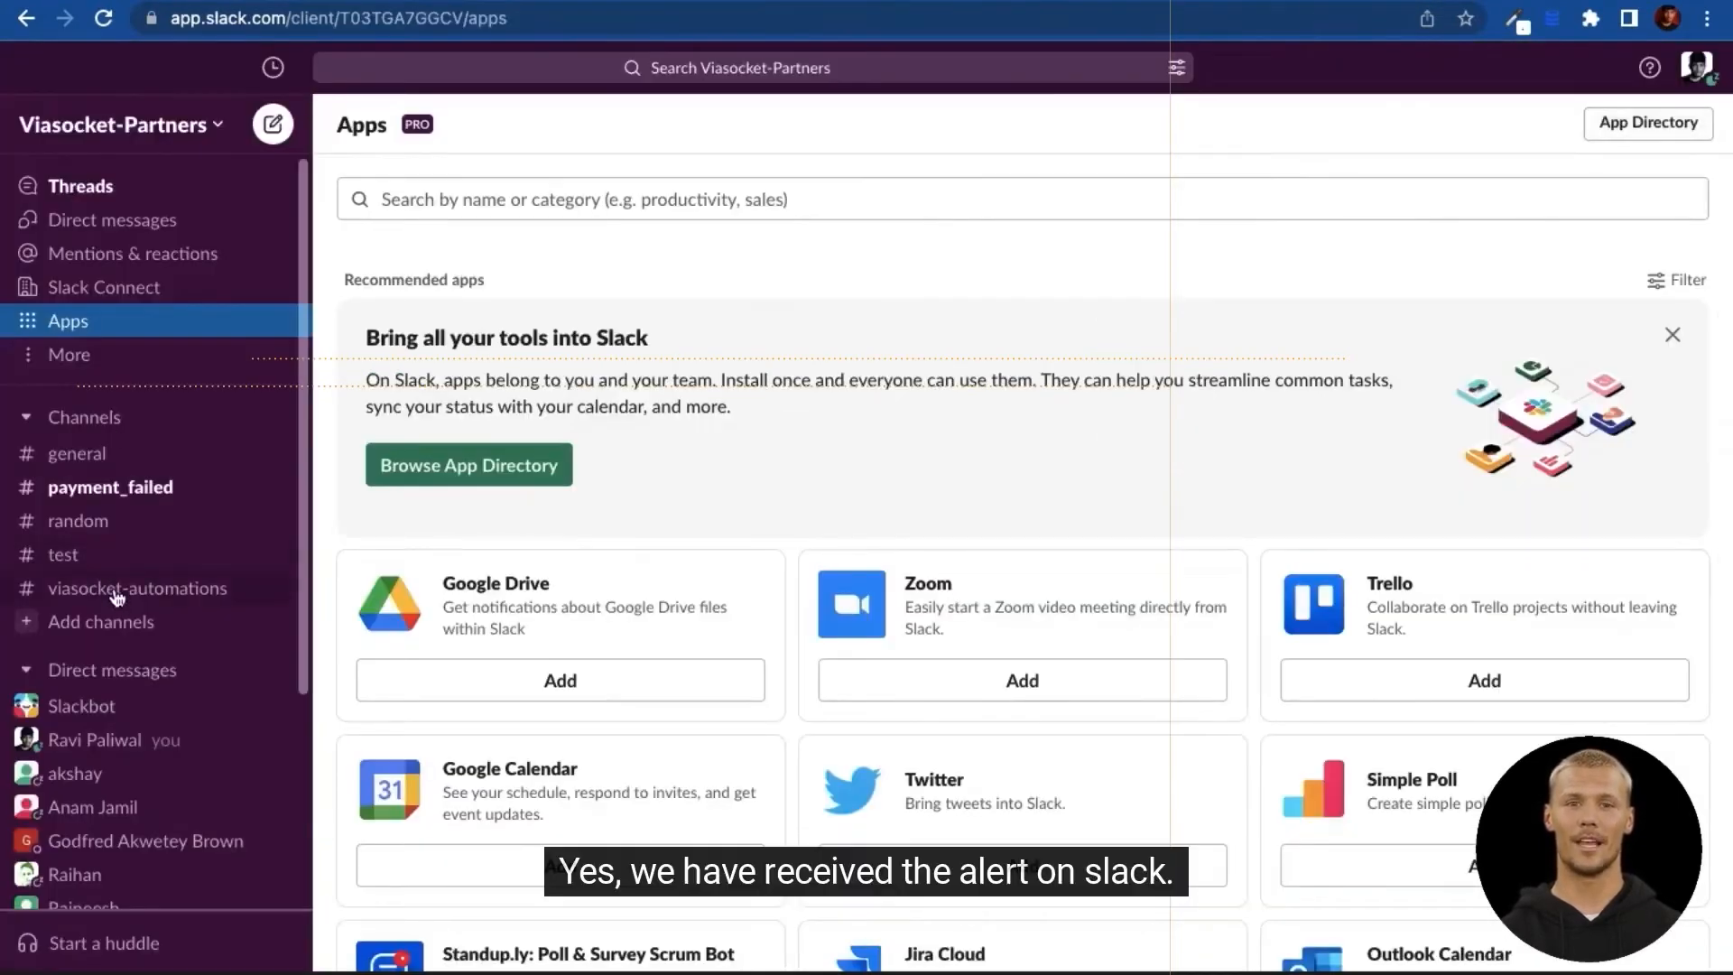
click(152, 502)
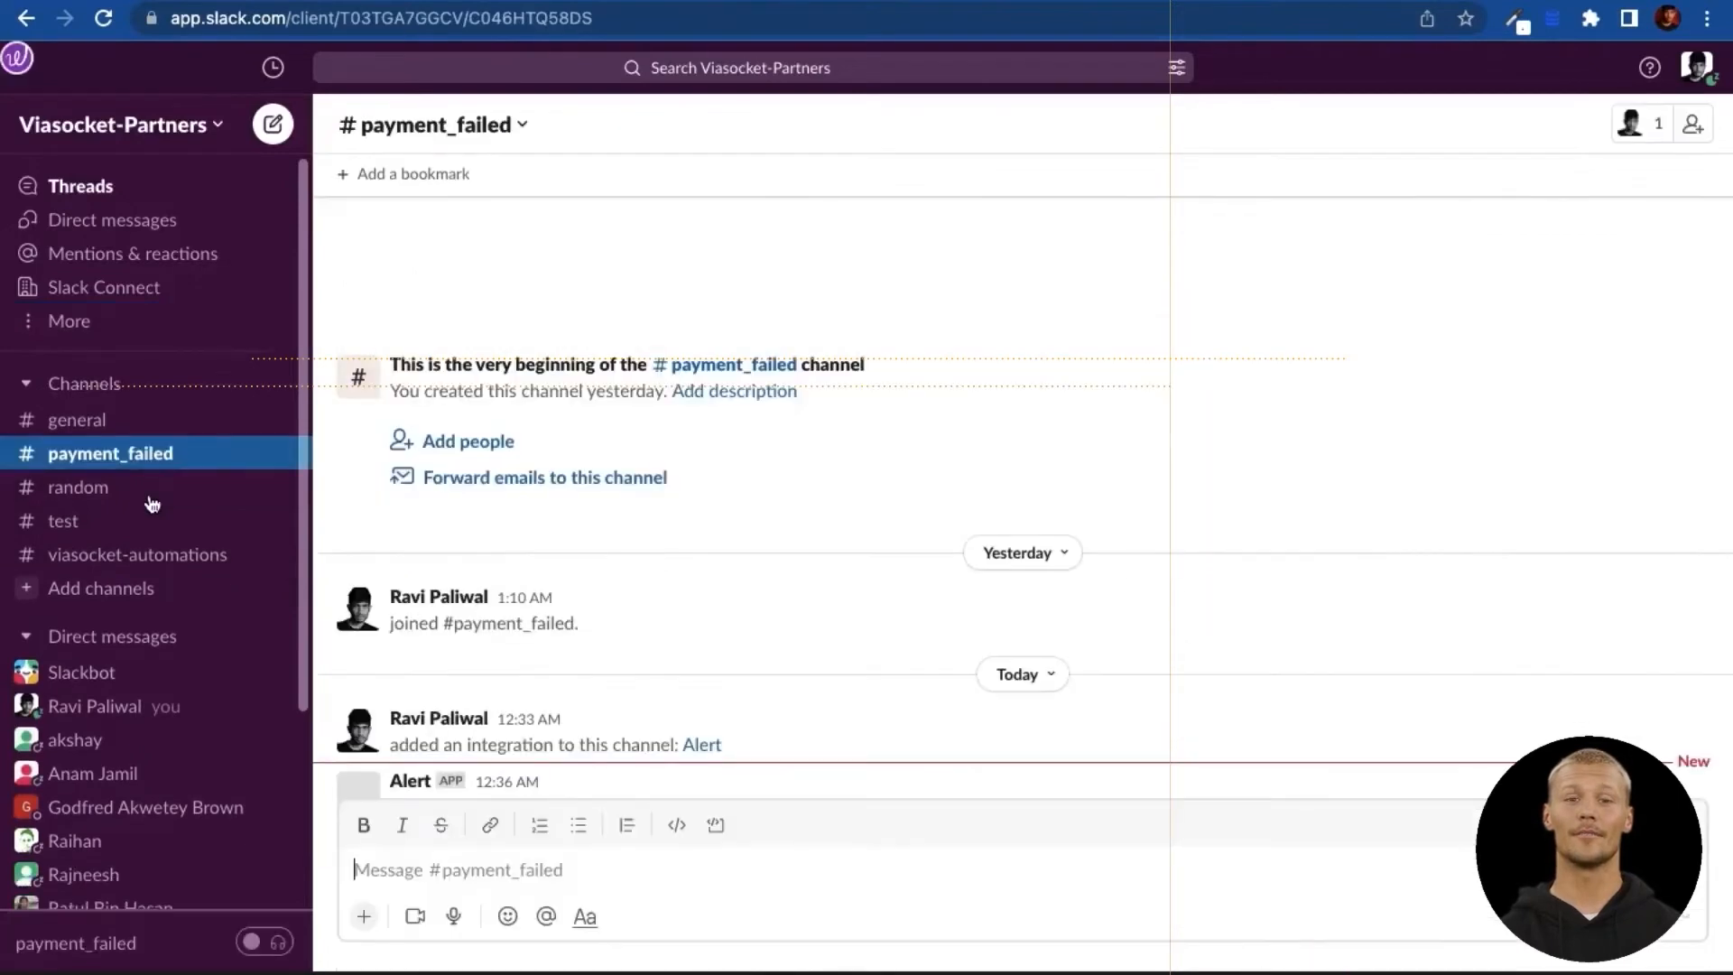
double_click(441, 763)
double_click(622, 761)
double_click(783, 763)
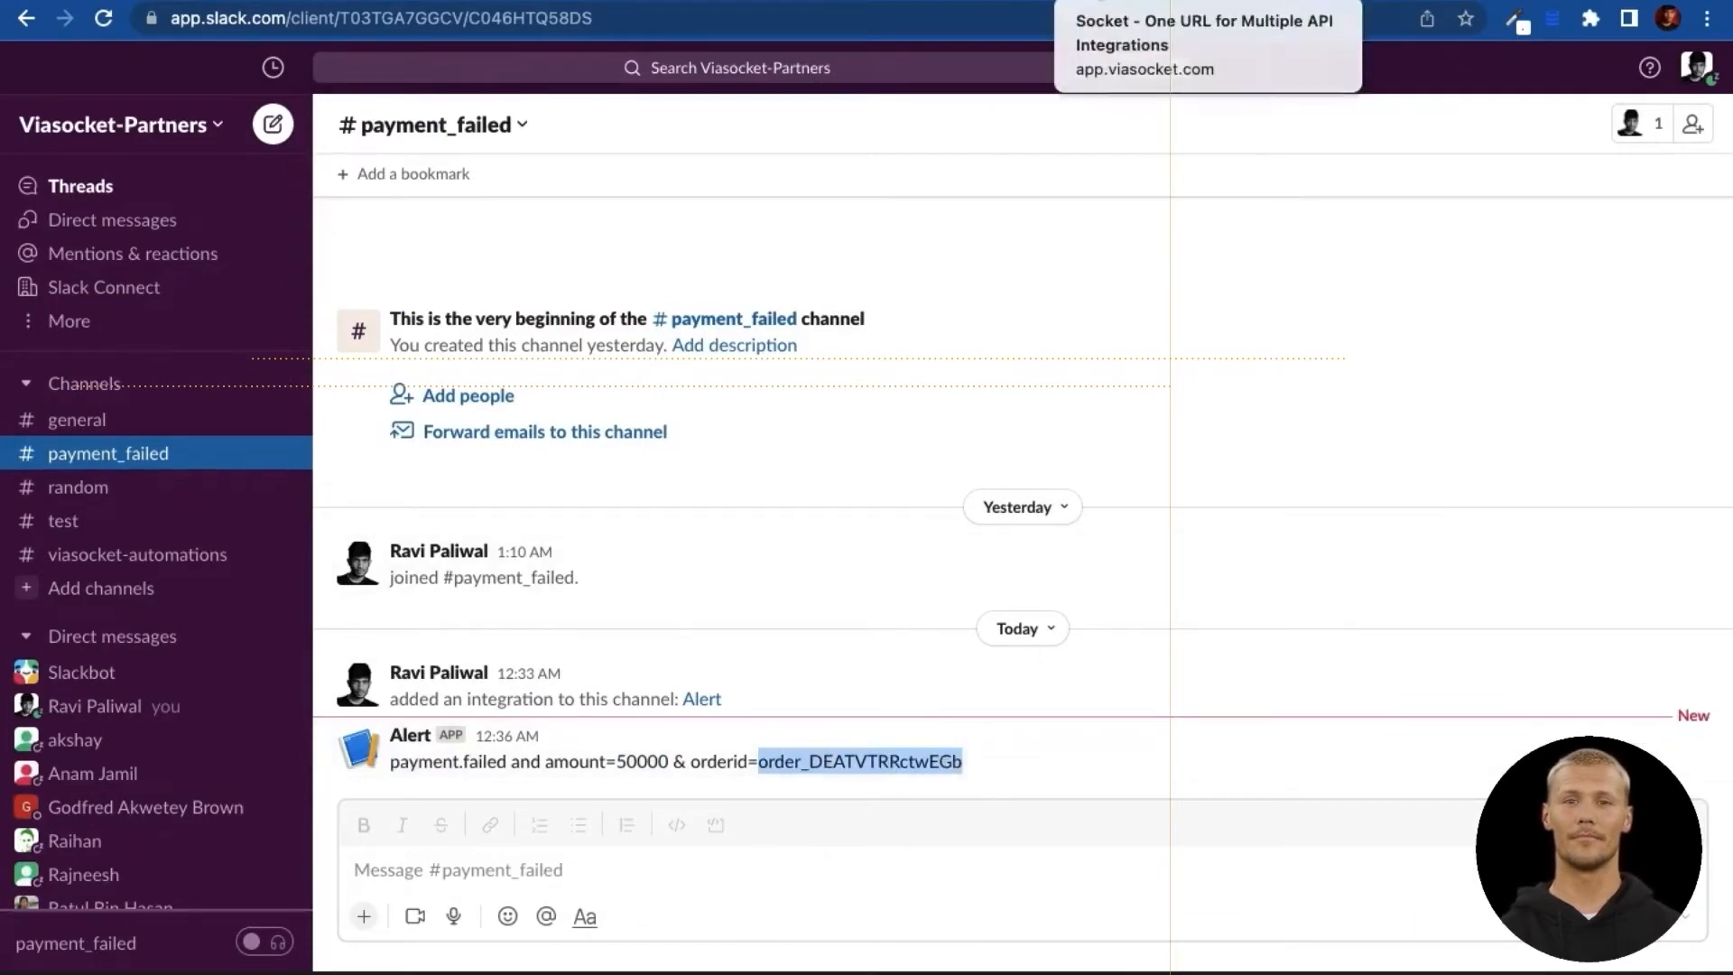
click(1105, 9)
Step: Prefix the Slack message text with 'Team issue with payment' and save the mapping
click(453, 733)
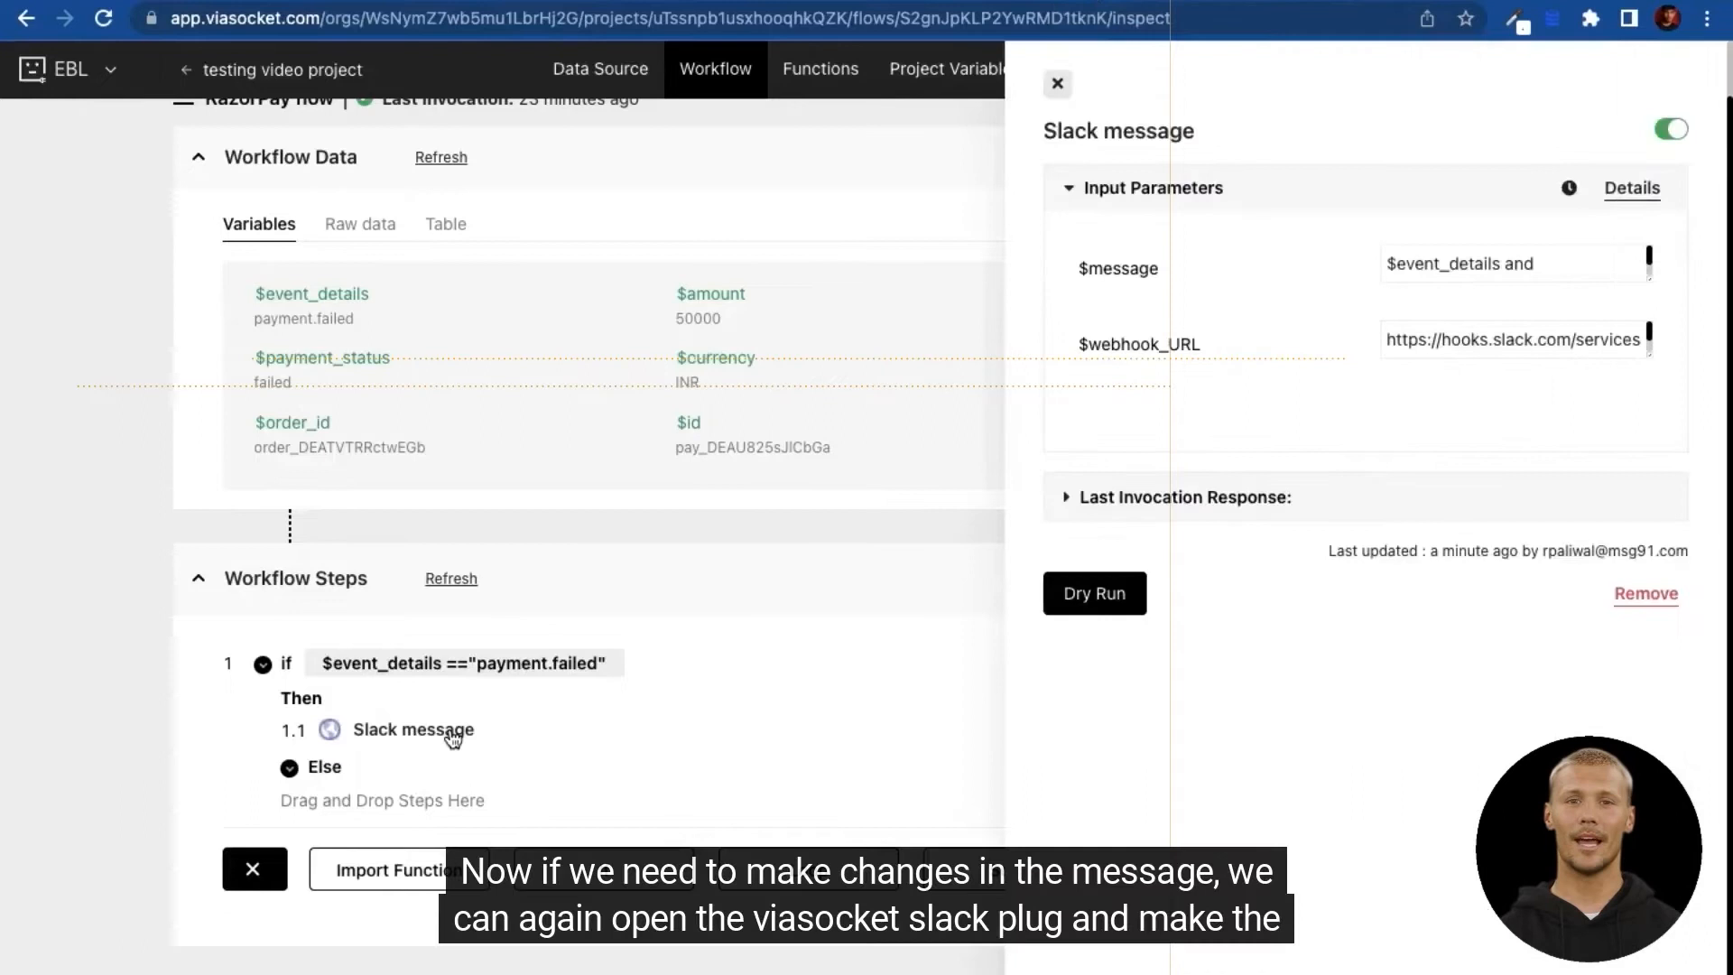
click(1426, 267)
click(1386, 264)
text(Team )
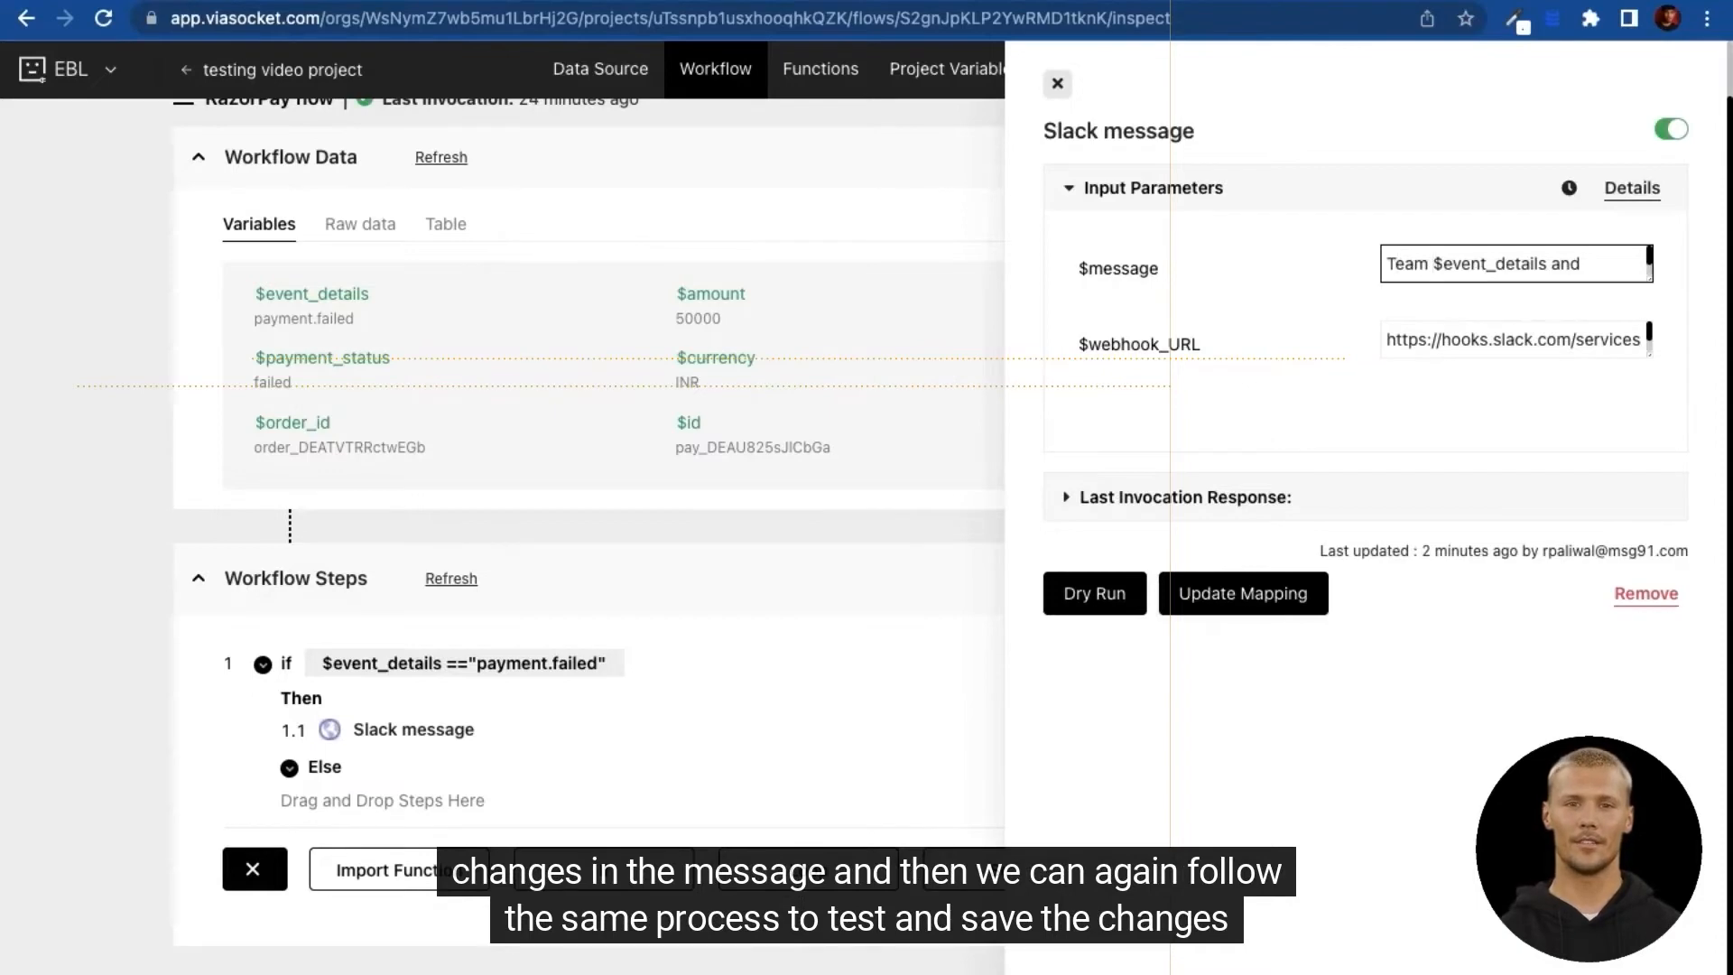
text(issue with )
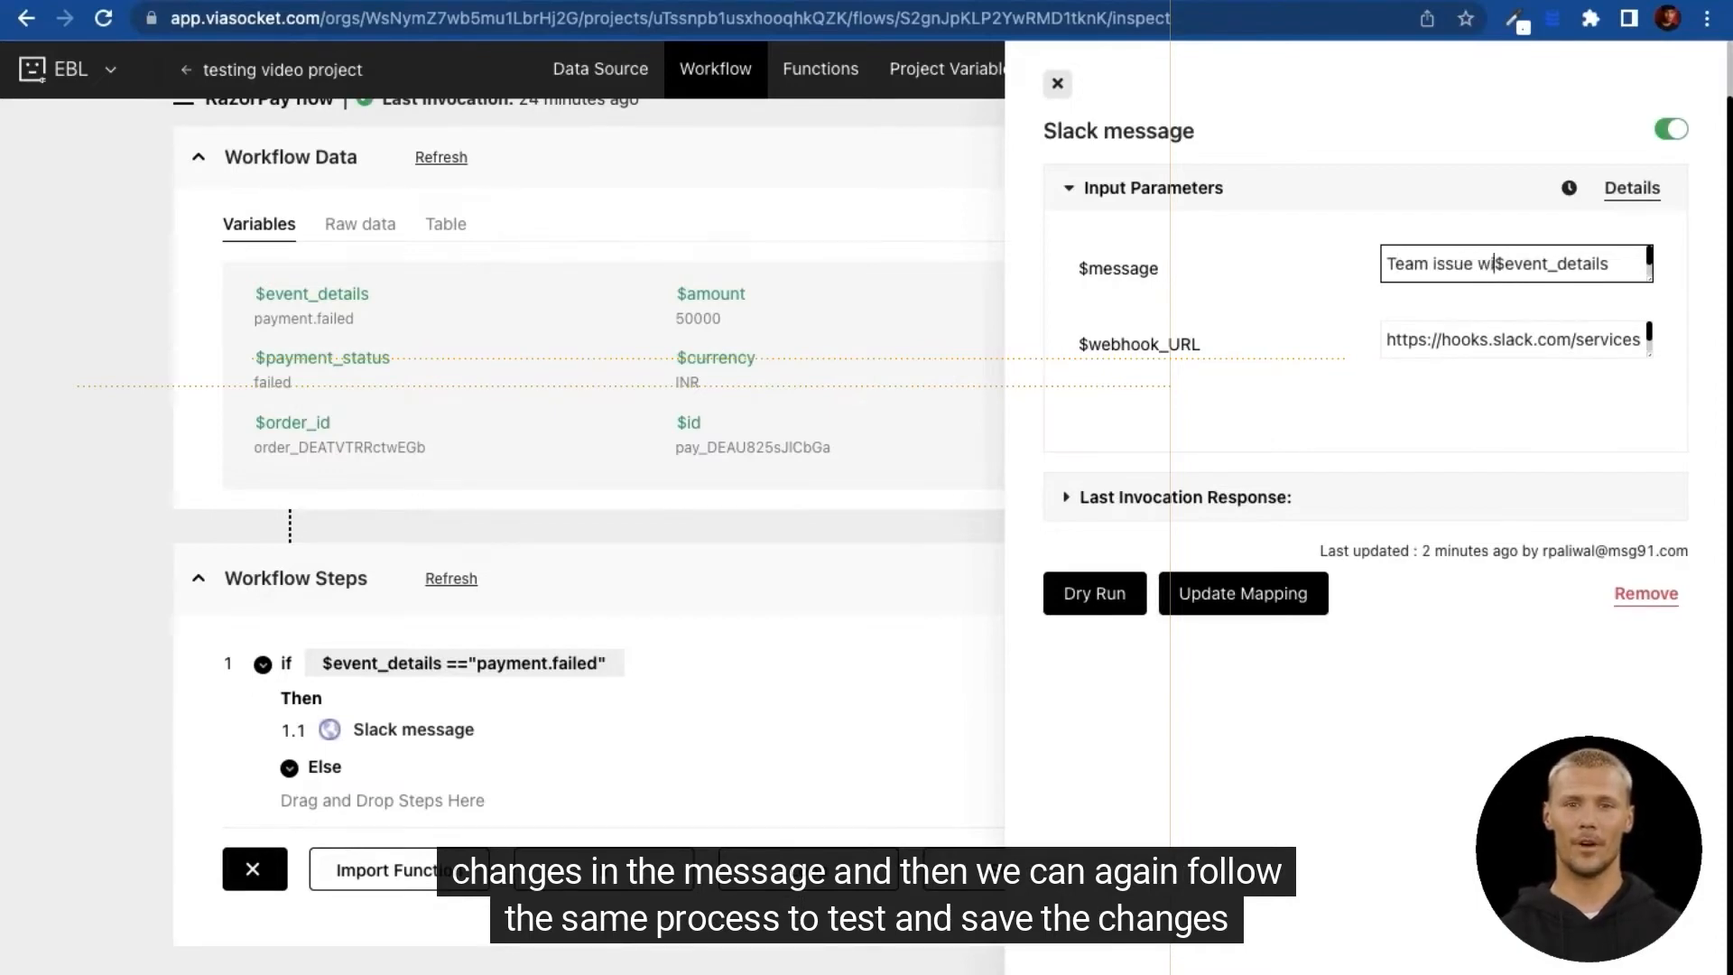
text(paym)
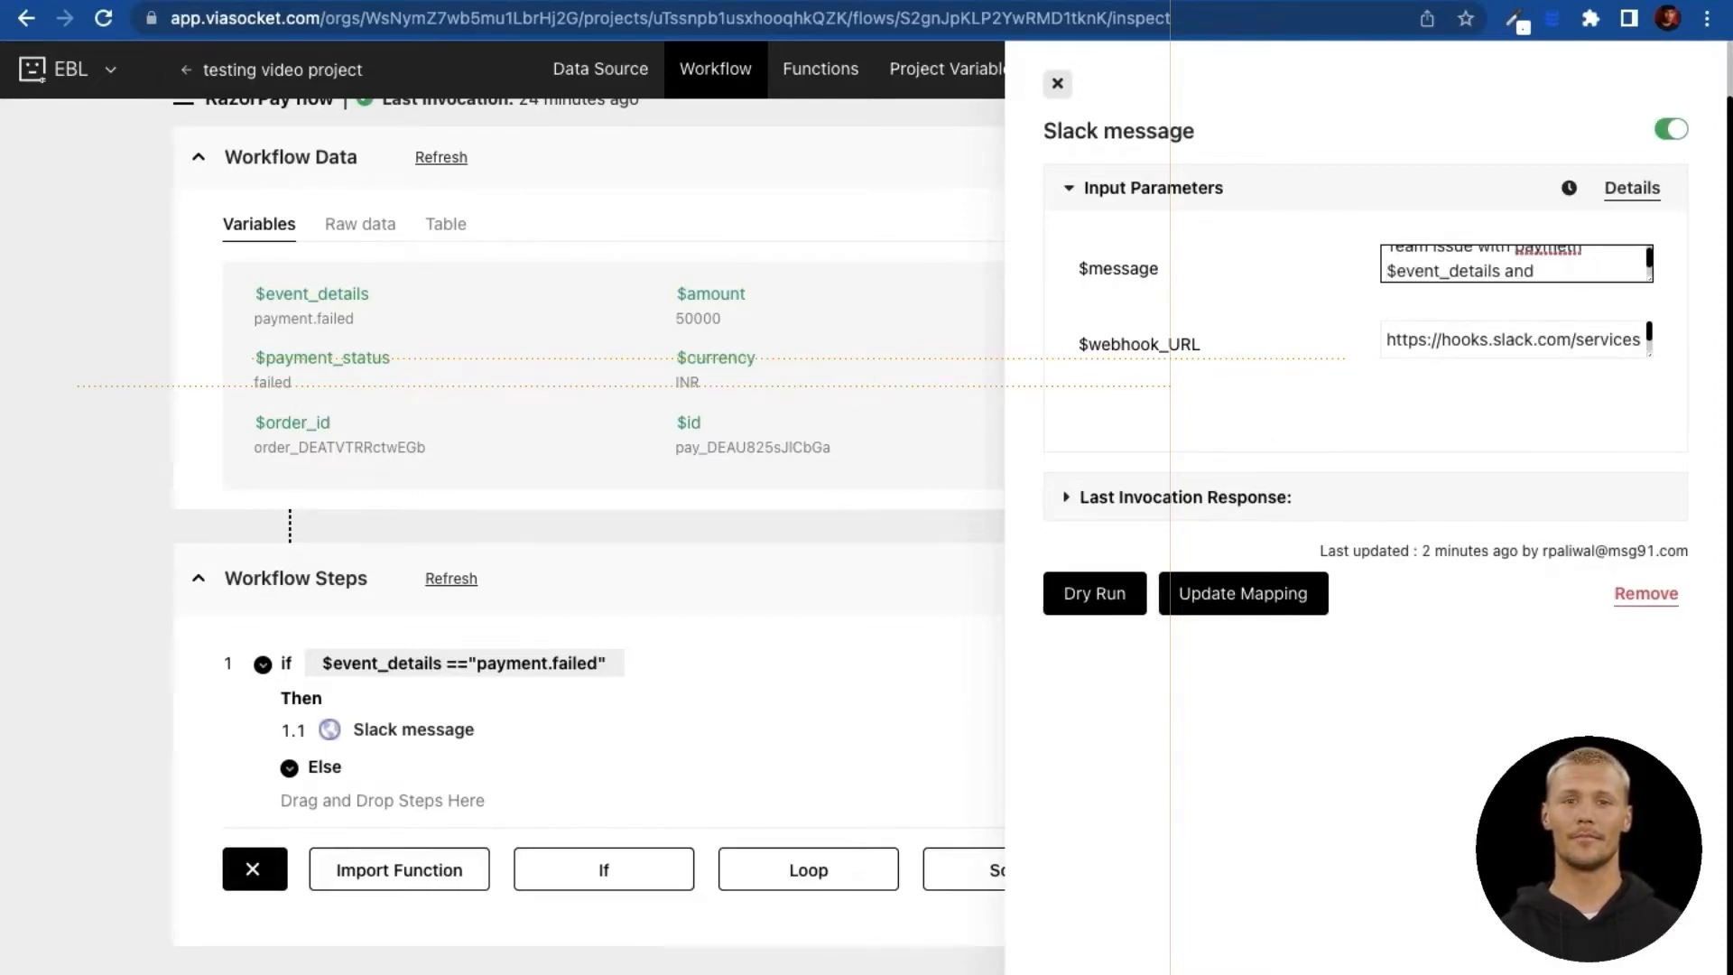
text(ent)
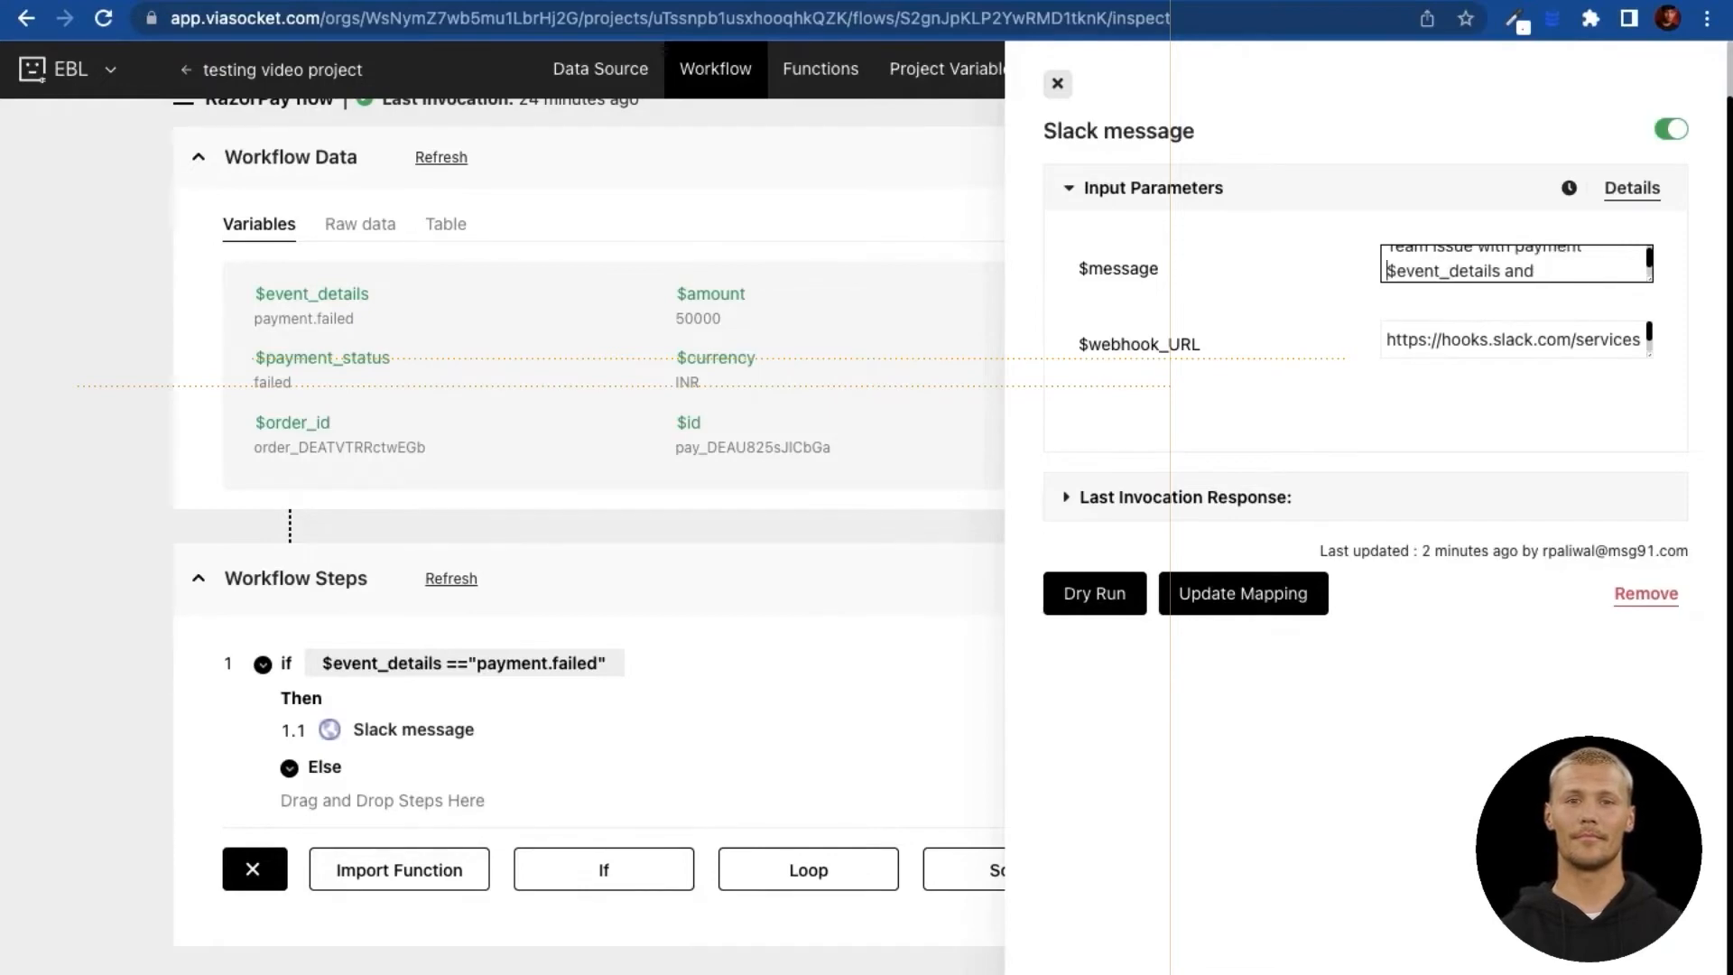
click(1284, 589)
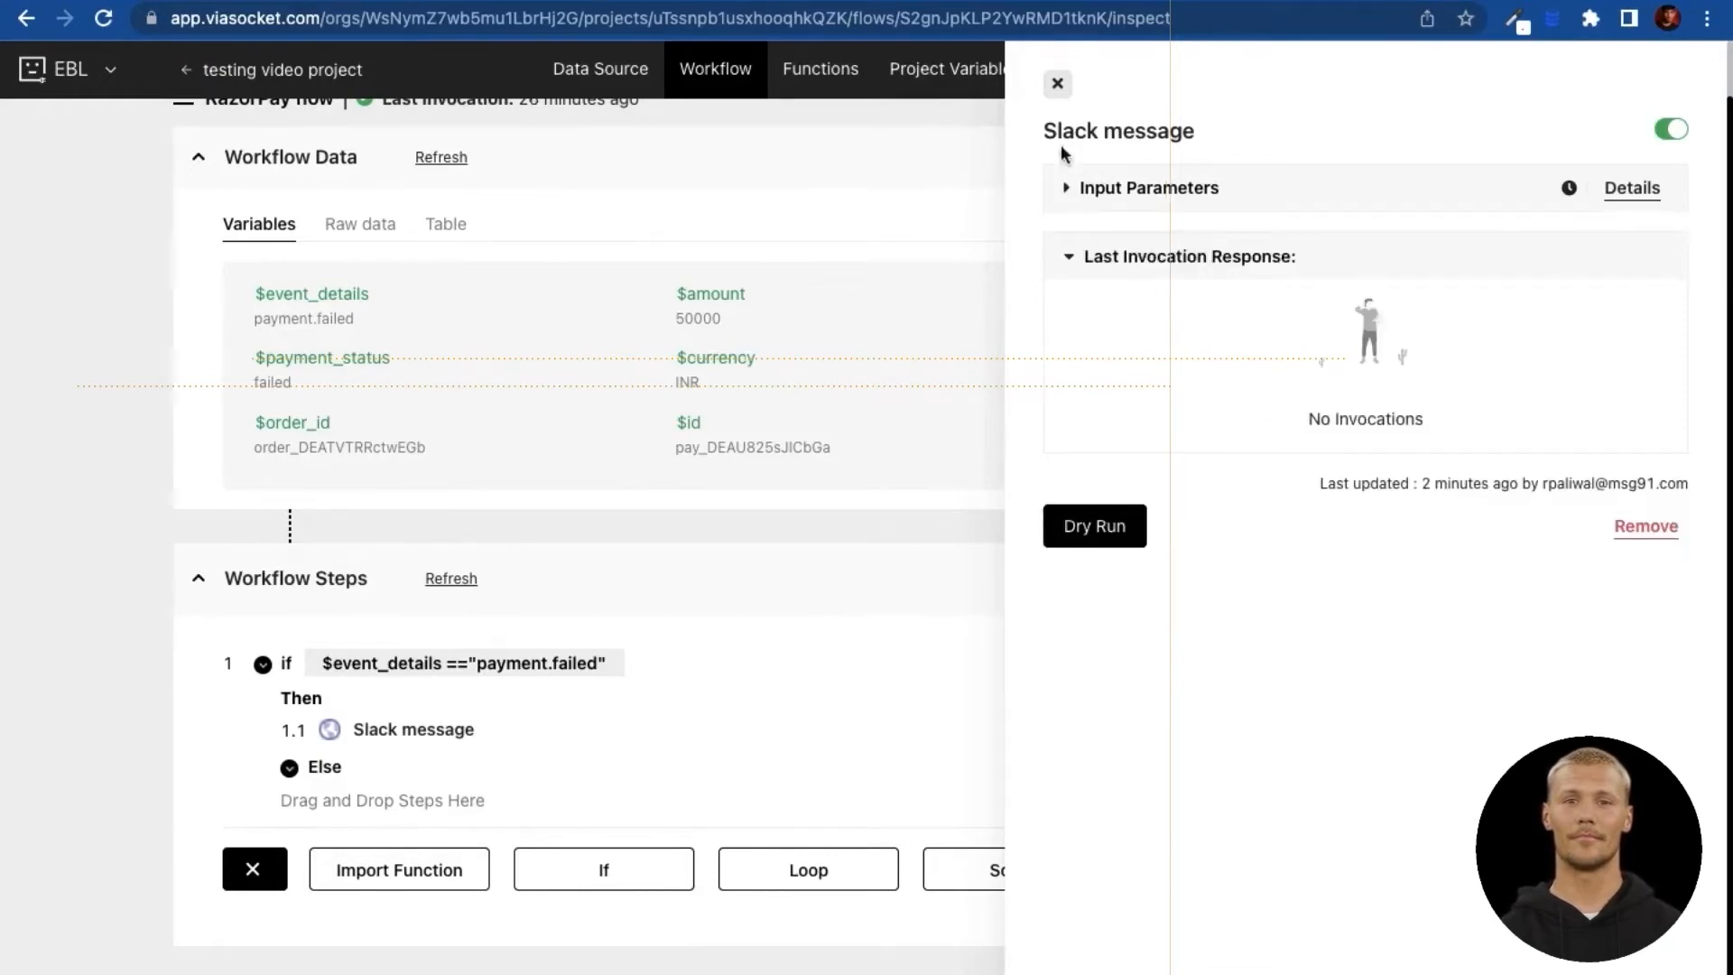
Step: Dry-run the RazorPay flow again to send the updated alert
click(1058, 85)
click(1485, 578)
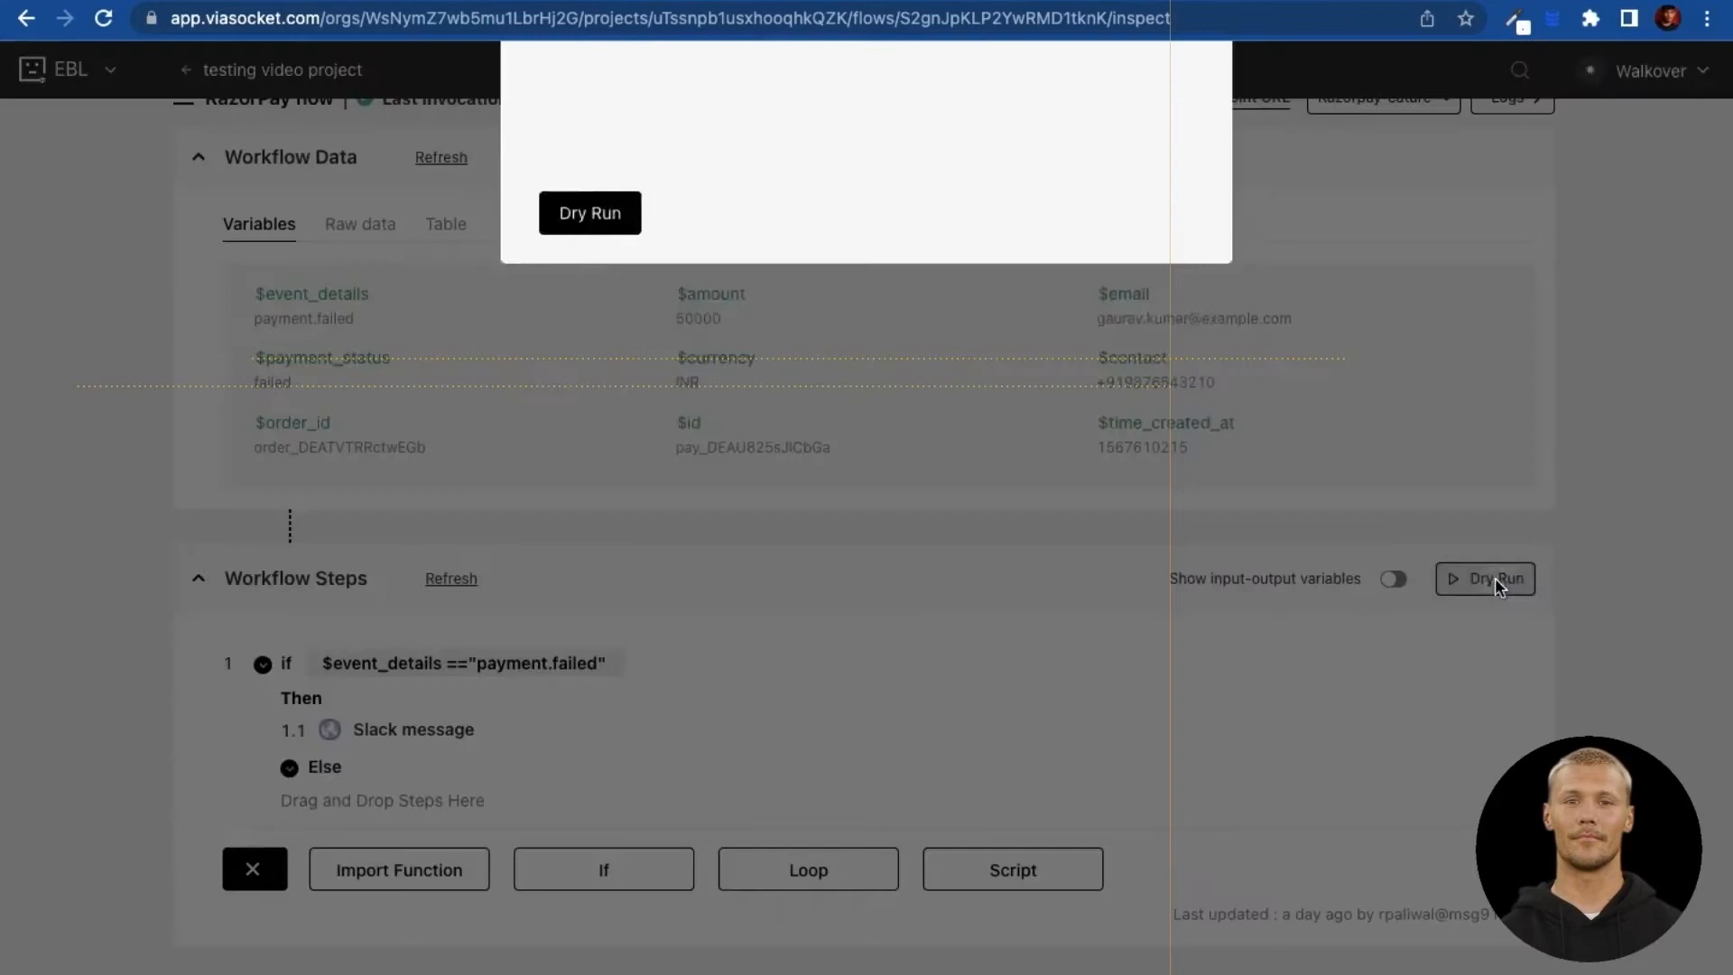
click(588, 697)
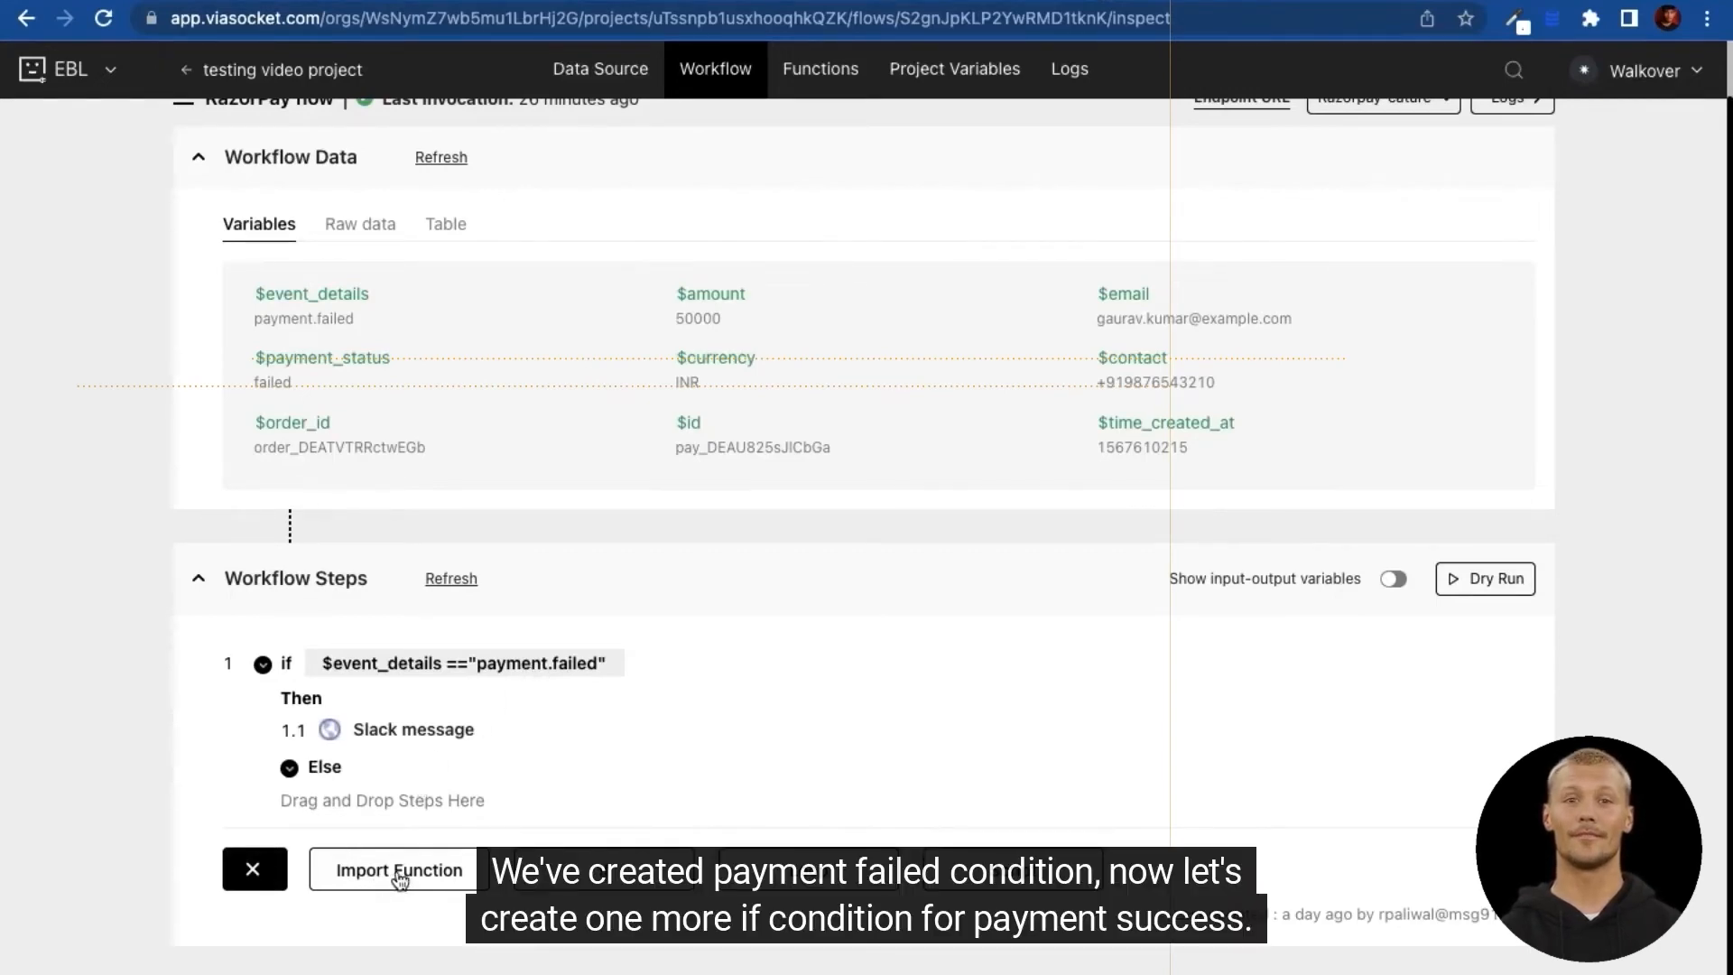
Step: Add an If step with the condition $event_details == "Payment.success"
click(252, 868)
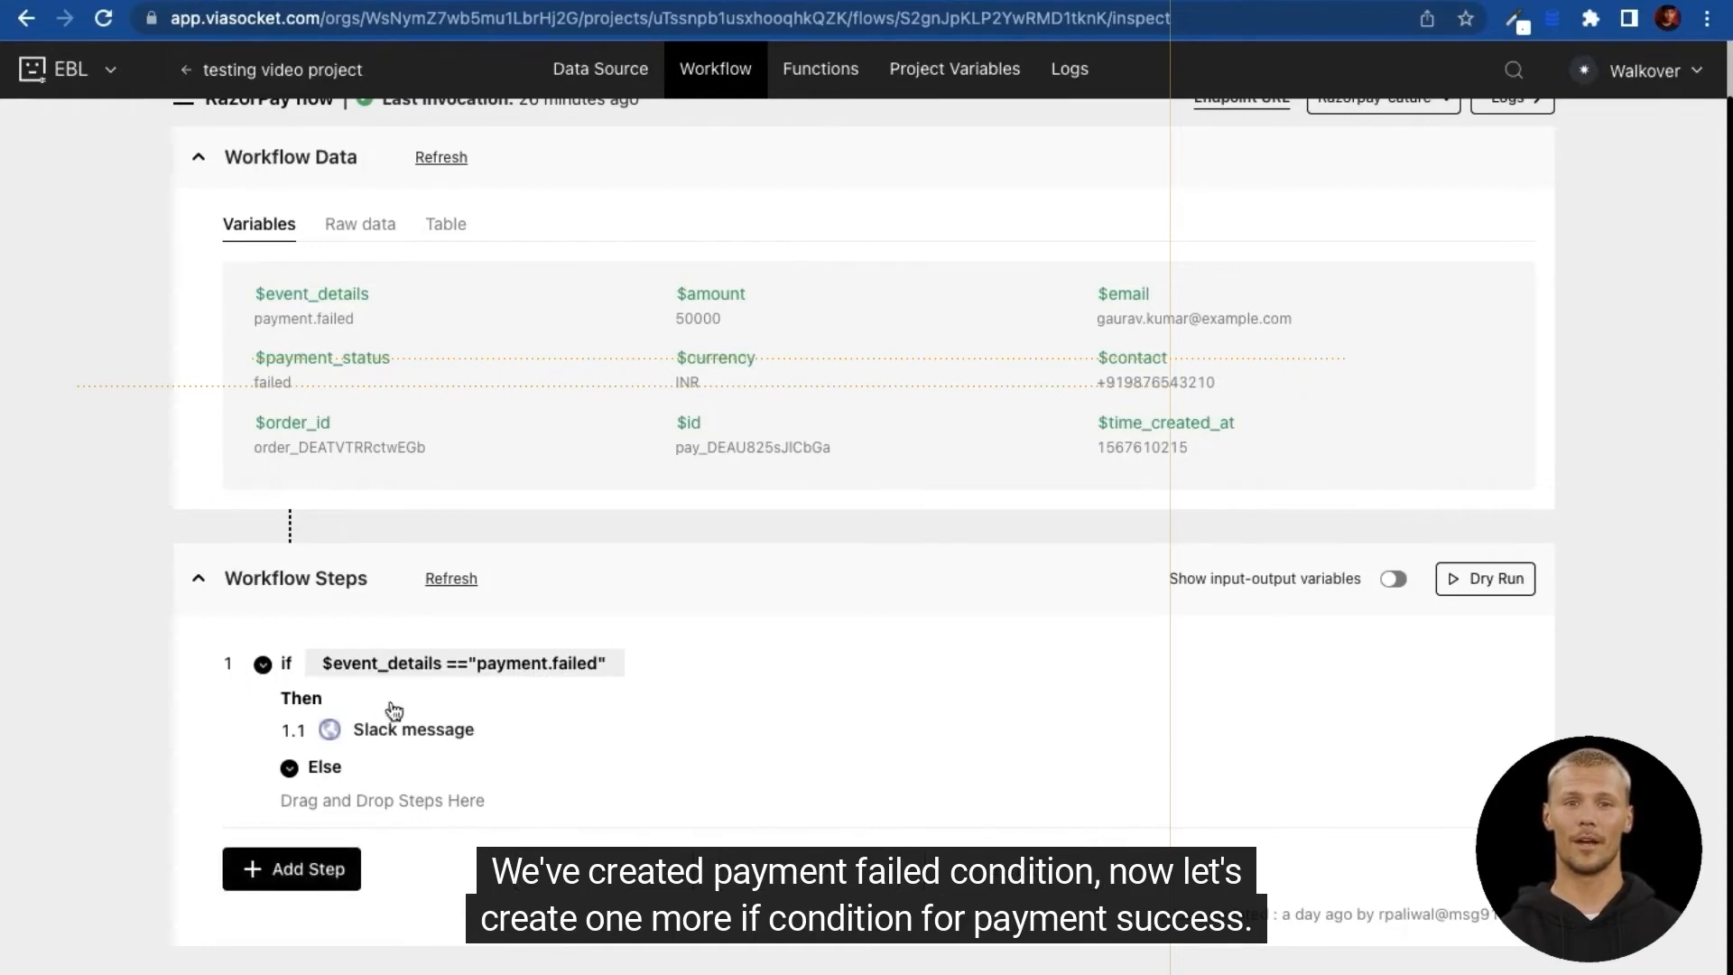
click(306, 869)
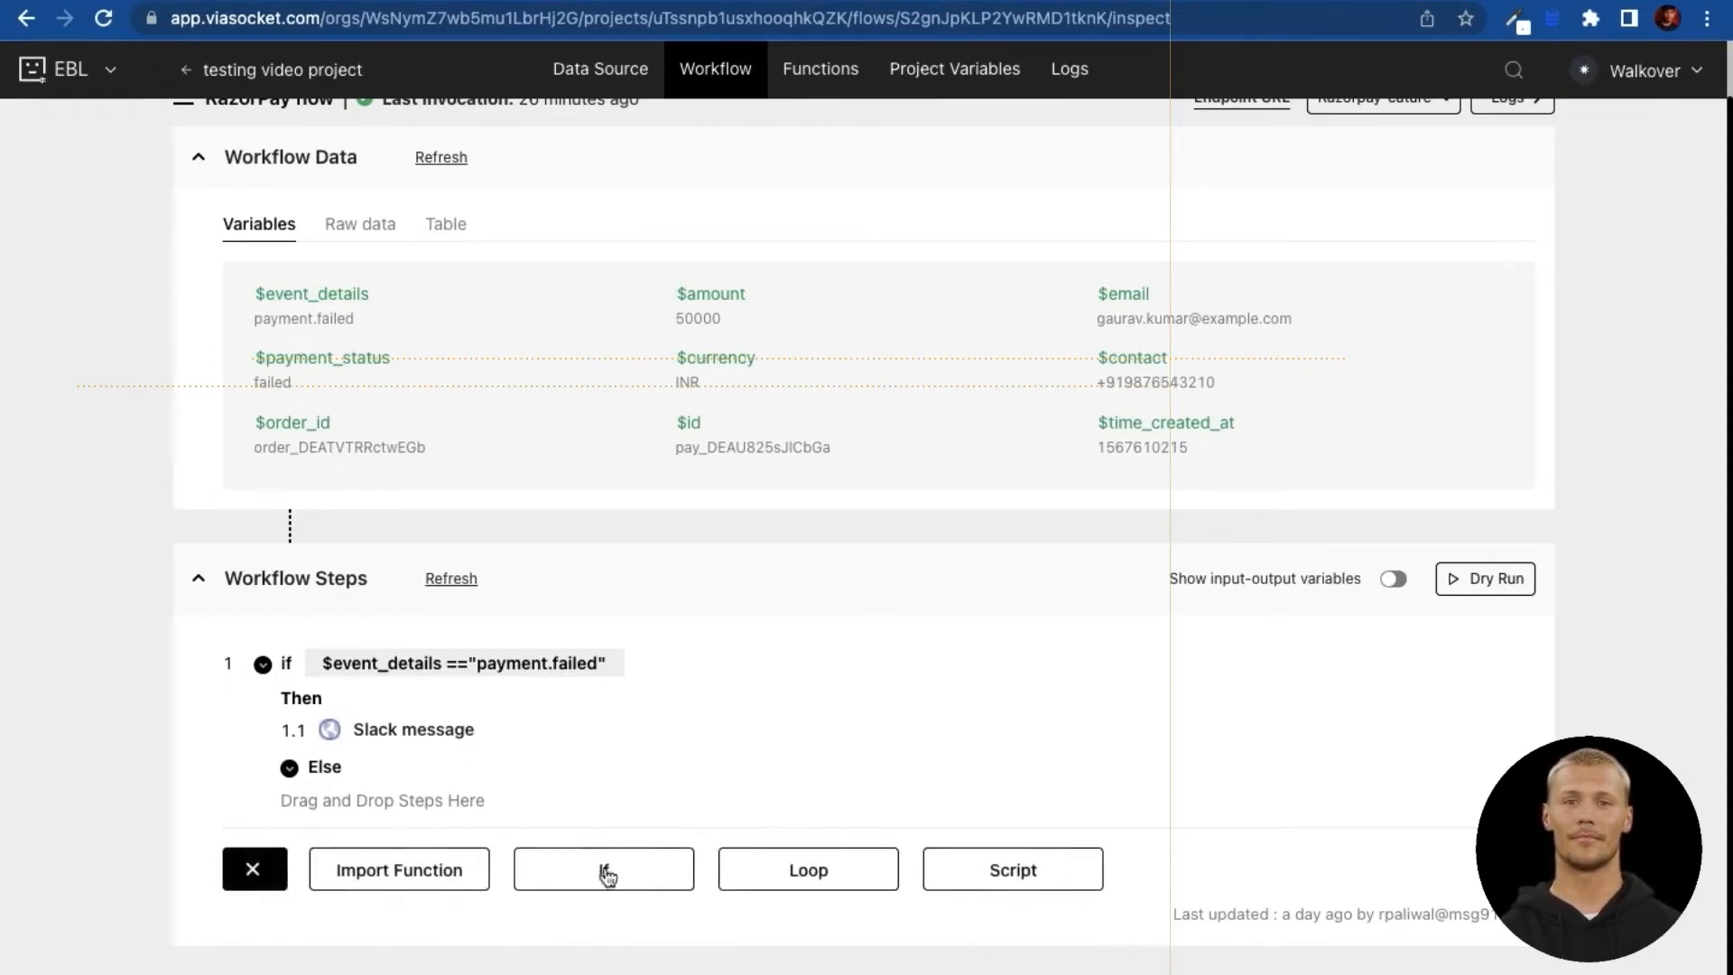
click(637, 879)
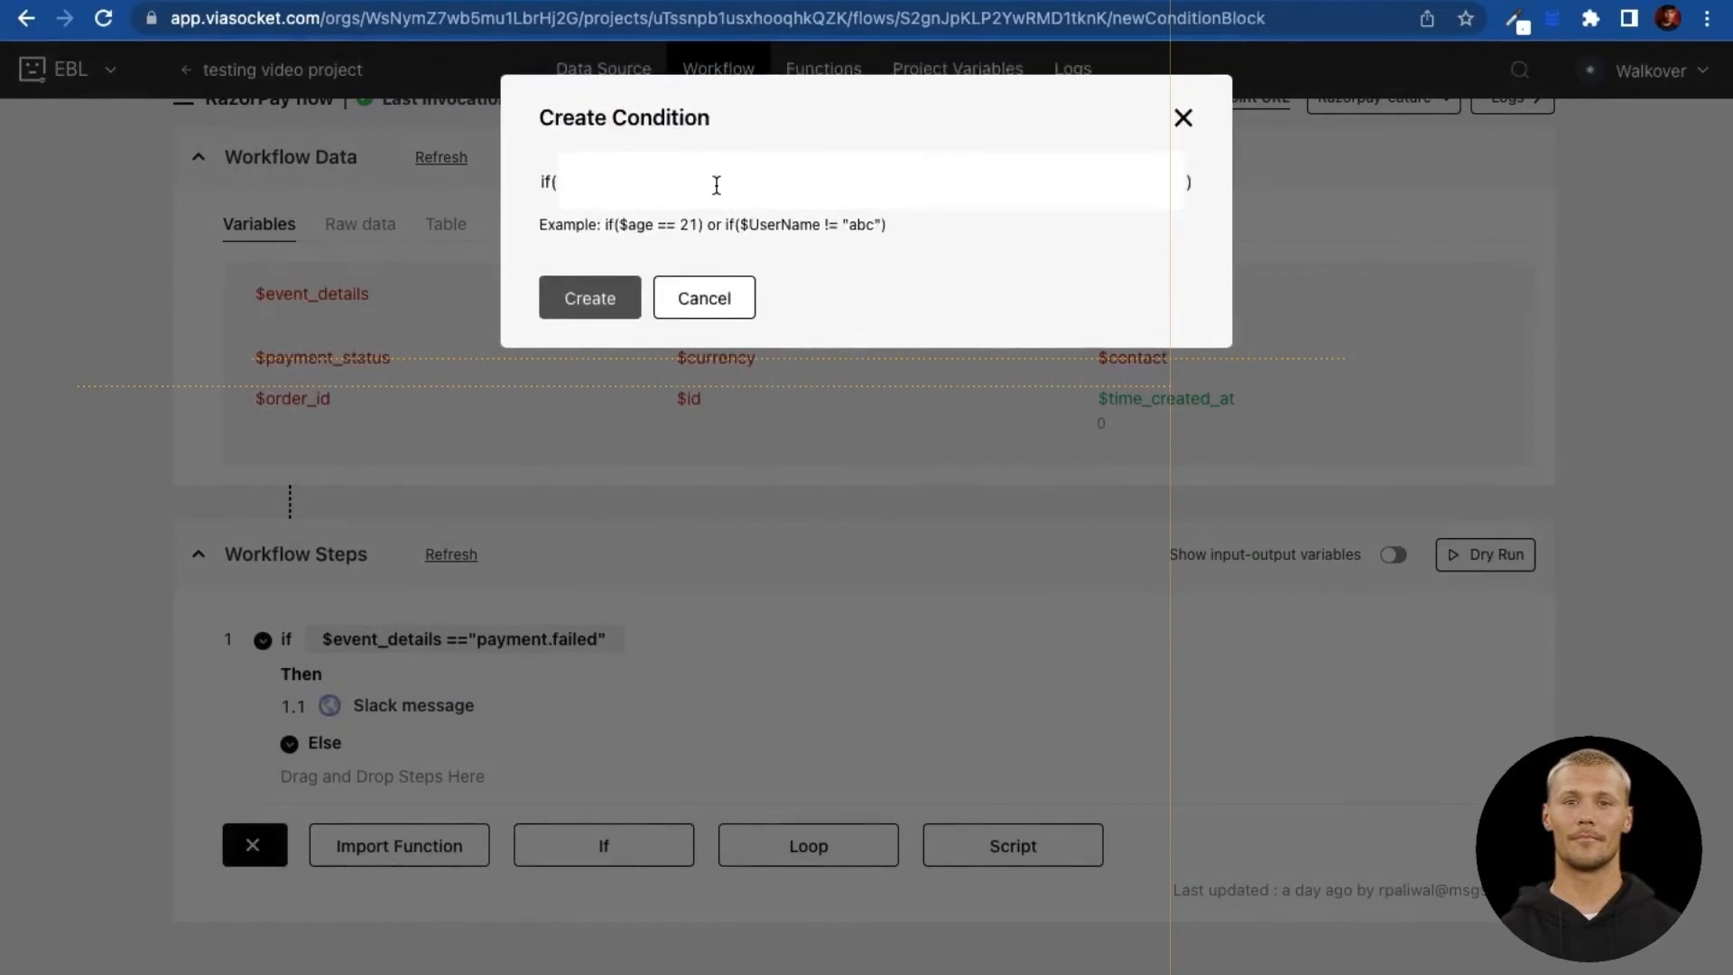
text($e)
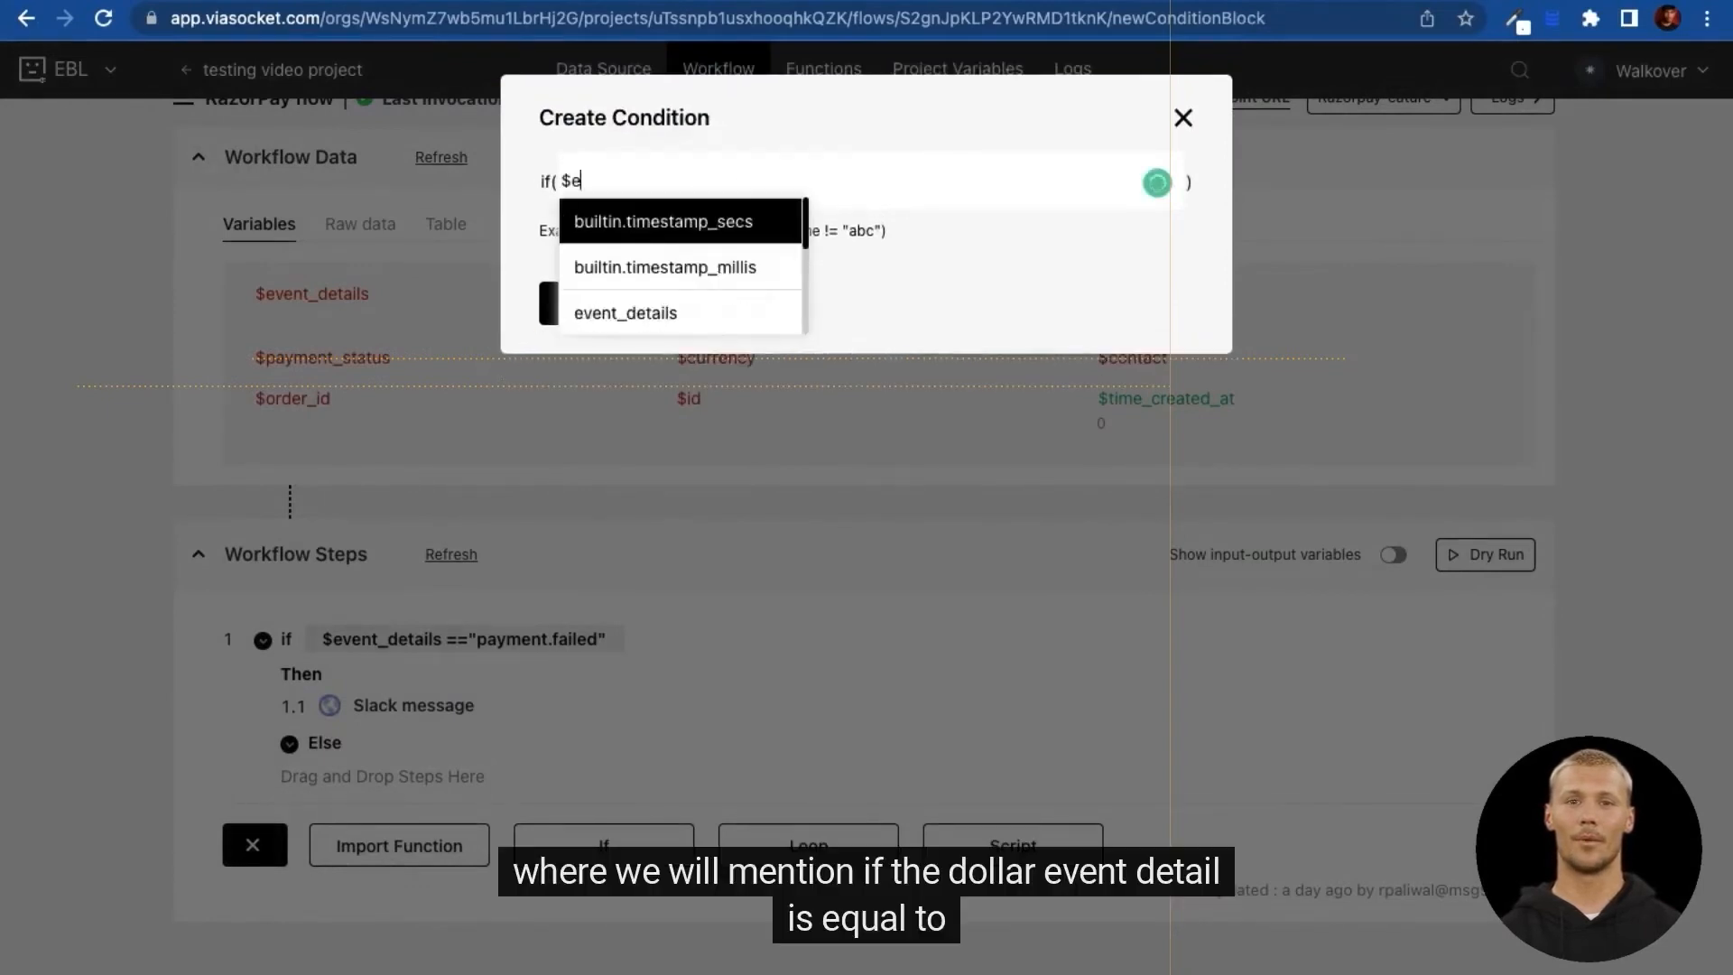
text(vent_details ==)
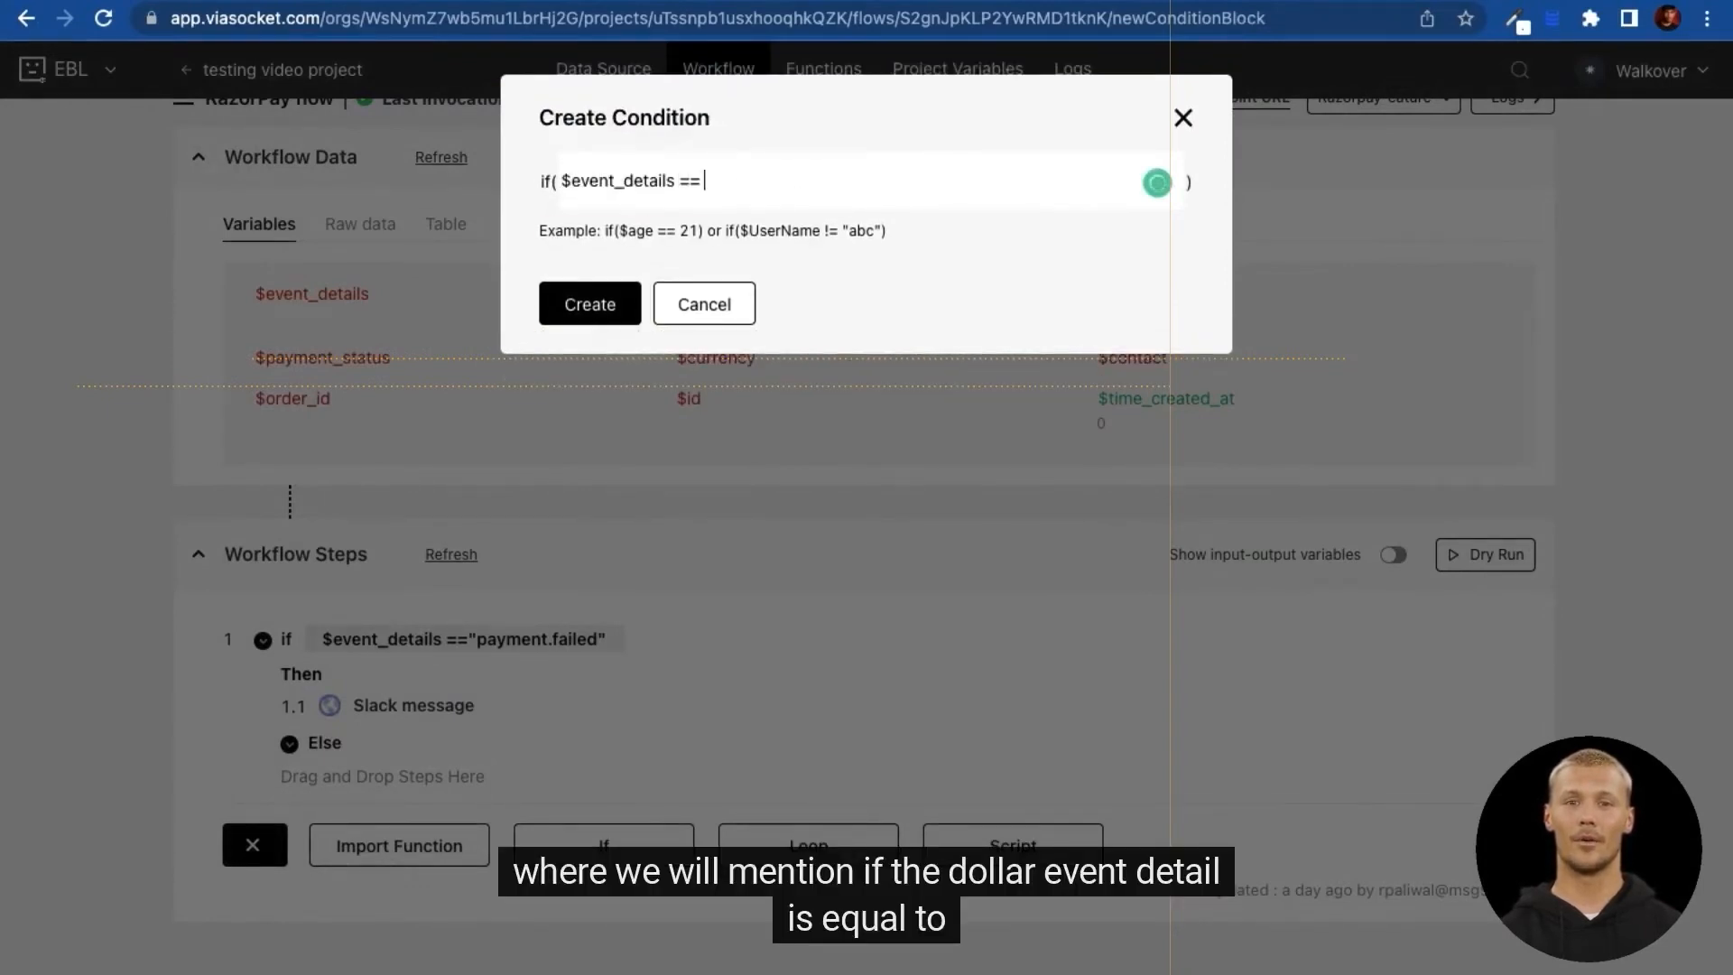
text( "Payment.s)
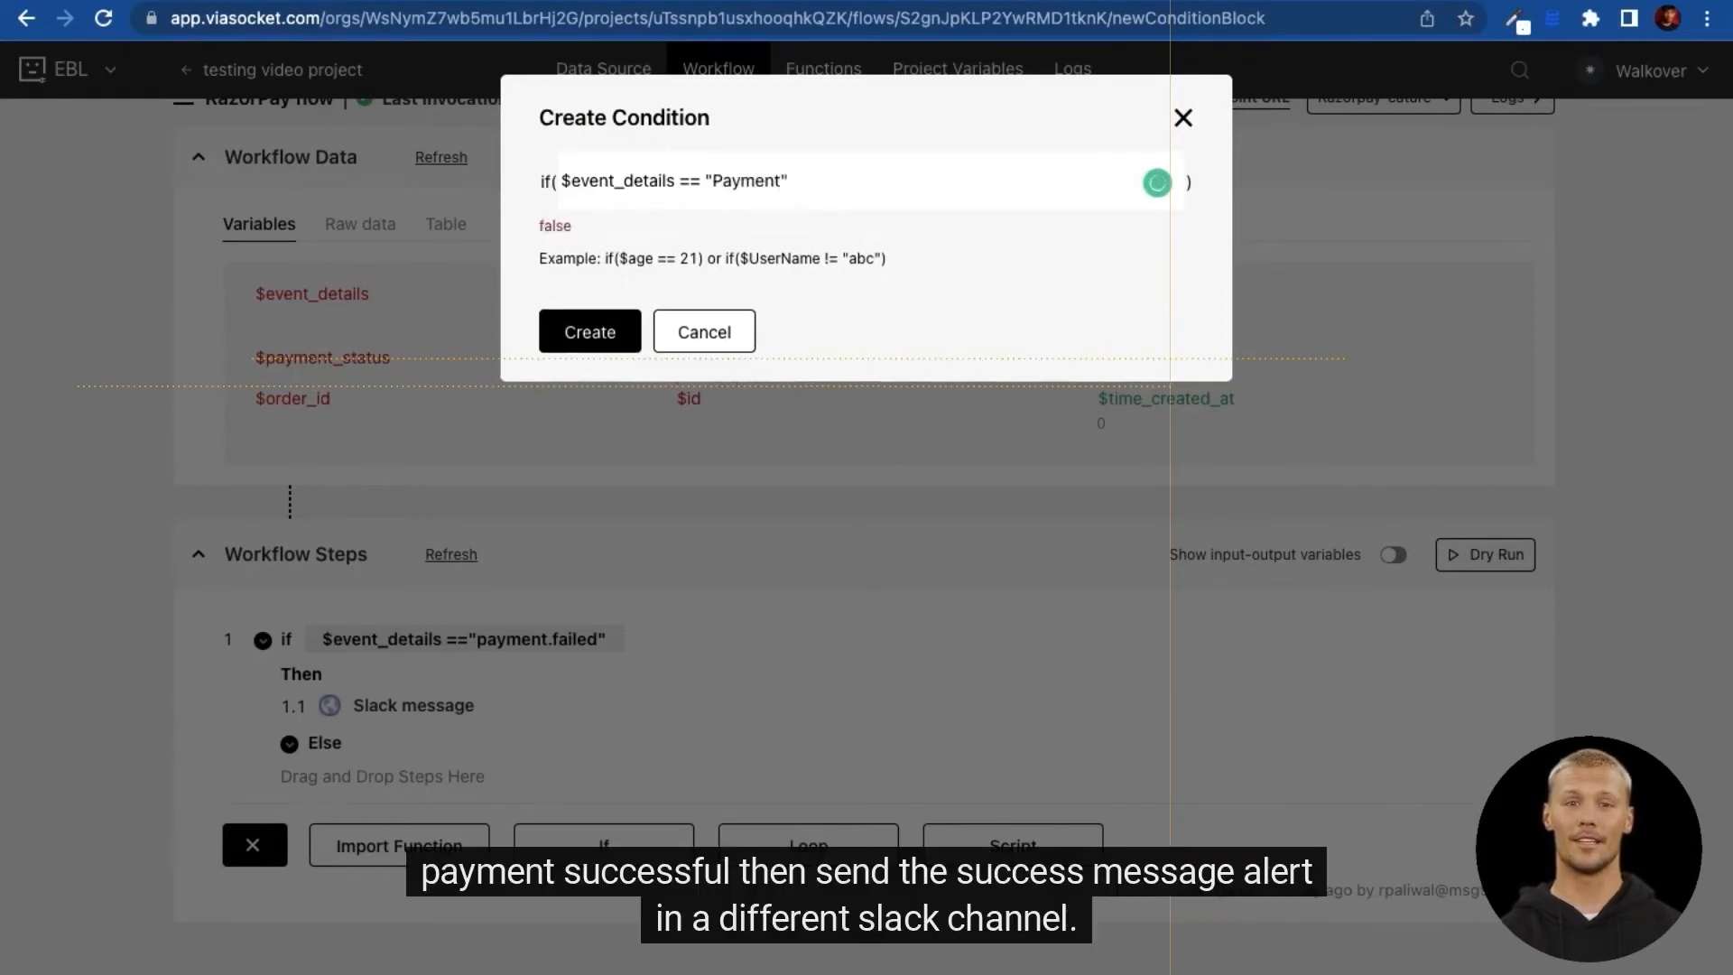
text(u)
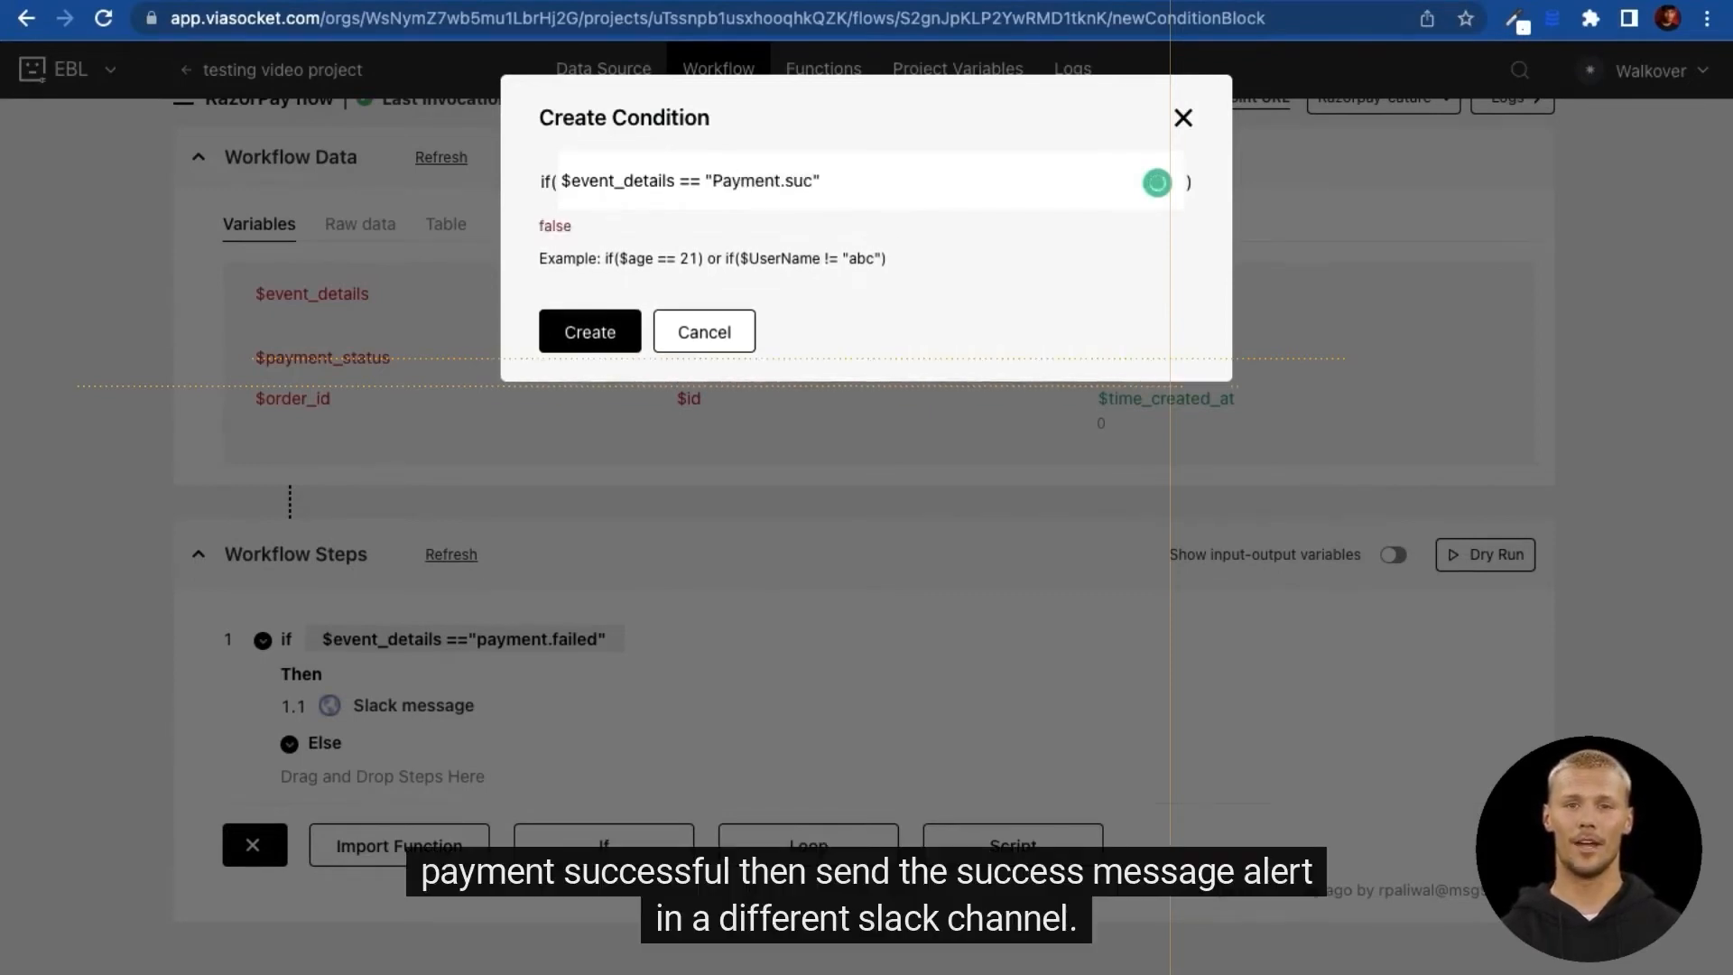
text(ccess)
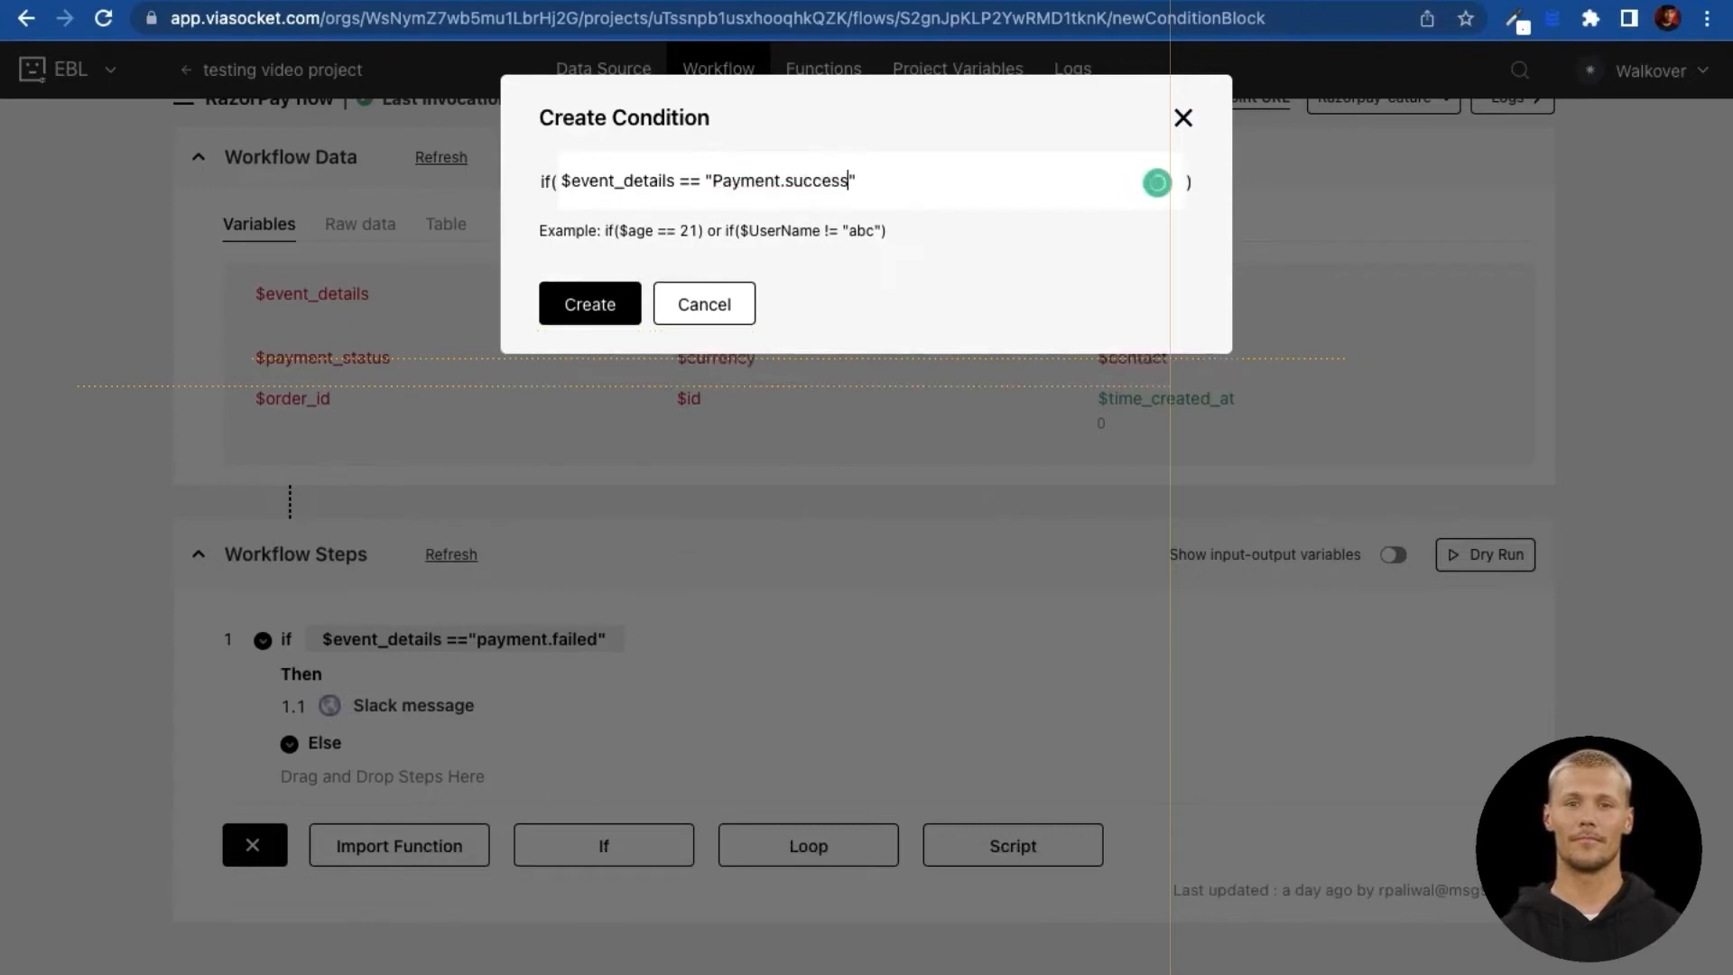
click(591, 311)
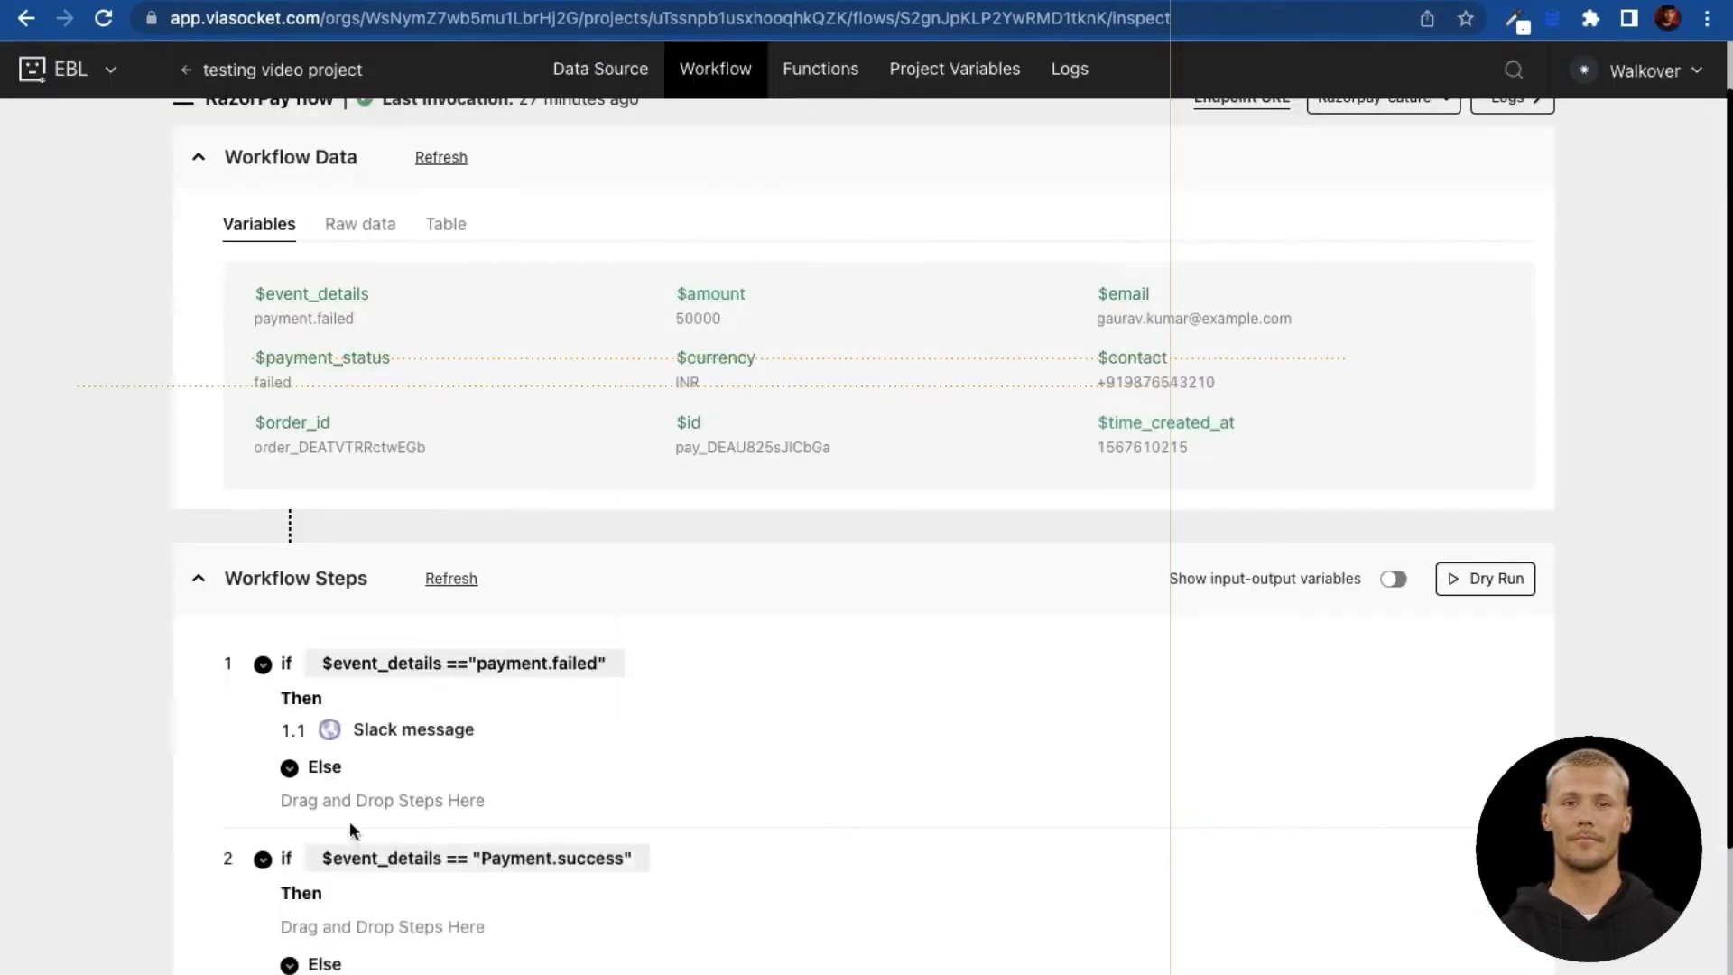
scroll(359, 806, down, 2)
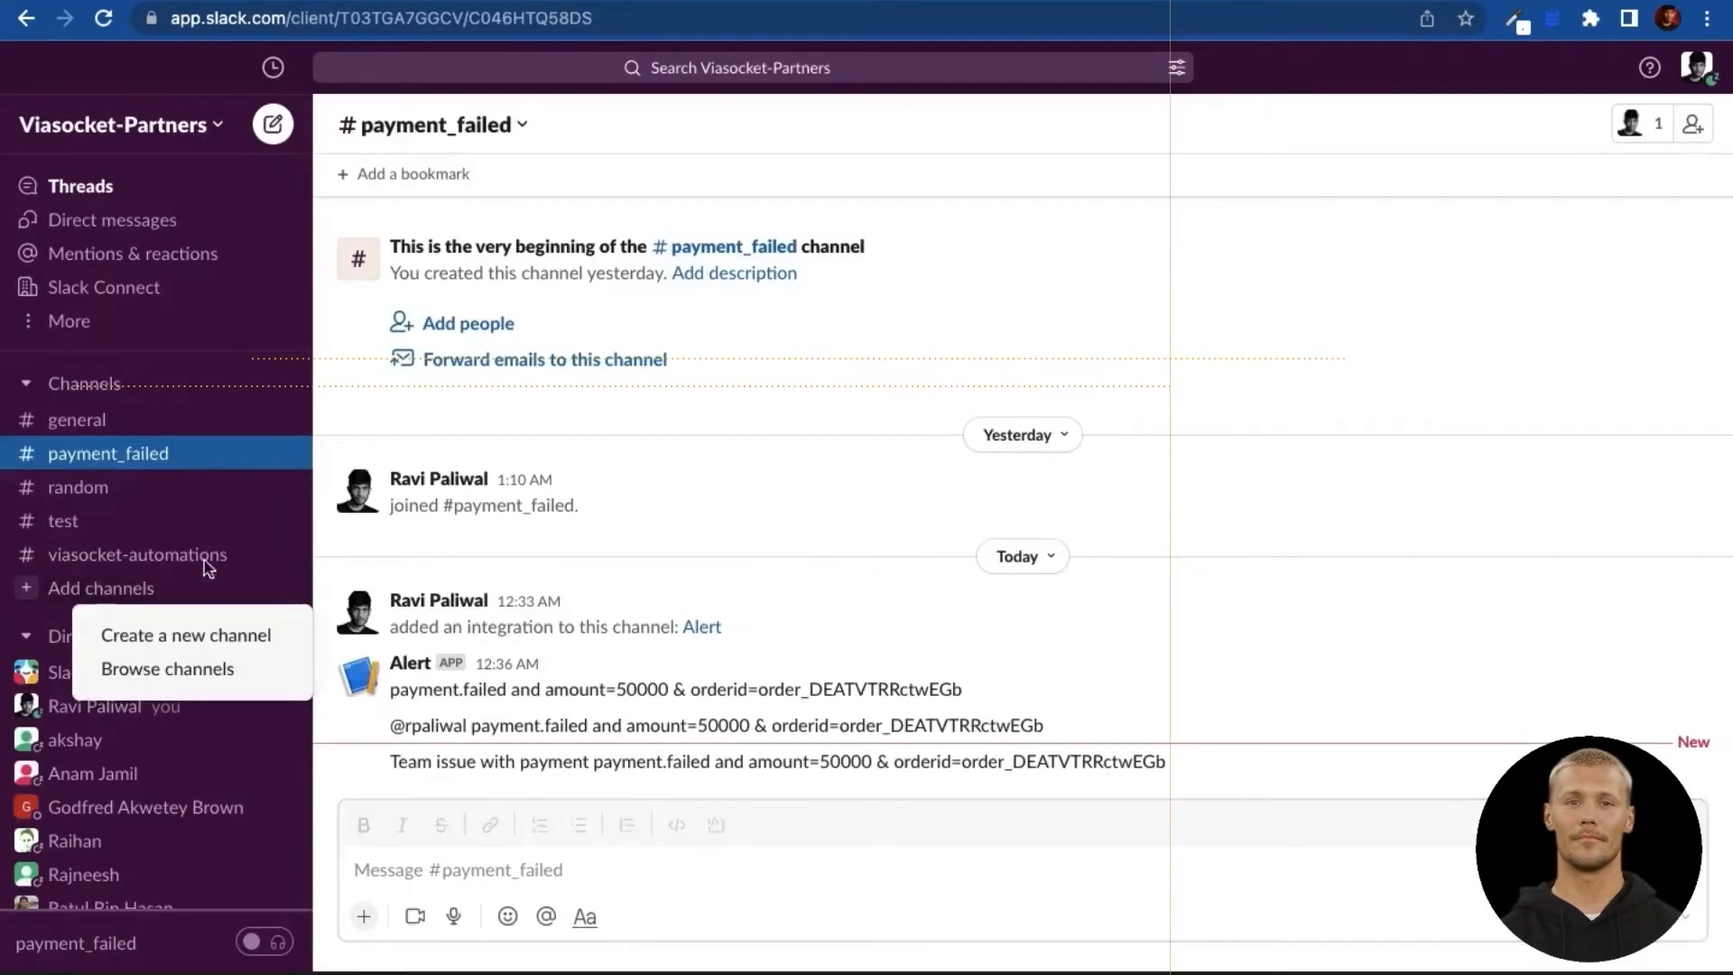
Step: Create the payment_success channel with no people added, then go to Slack's apps page
click(186, 635)
text(p)
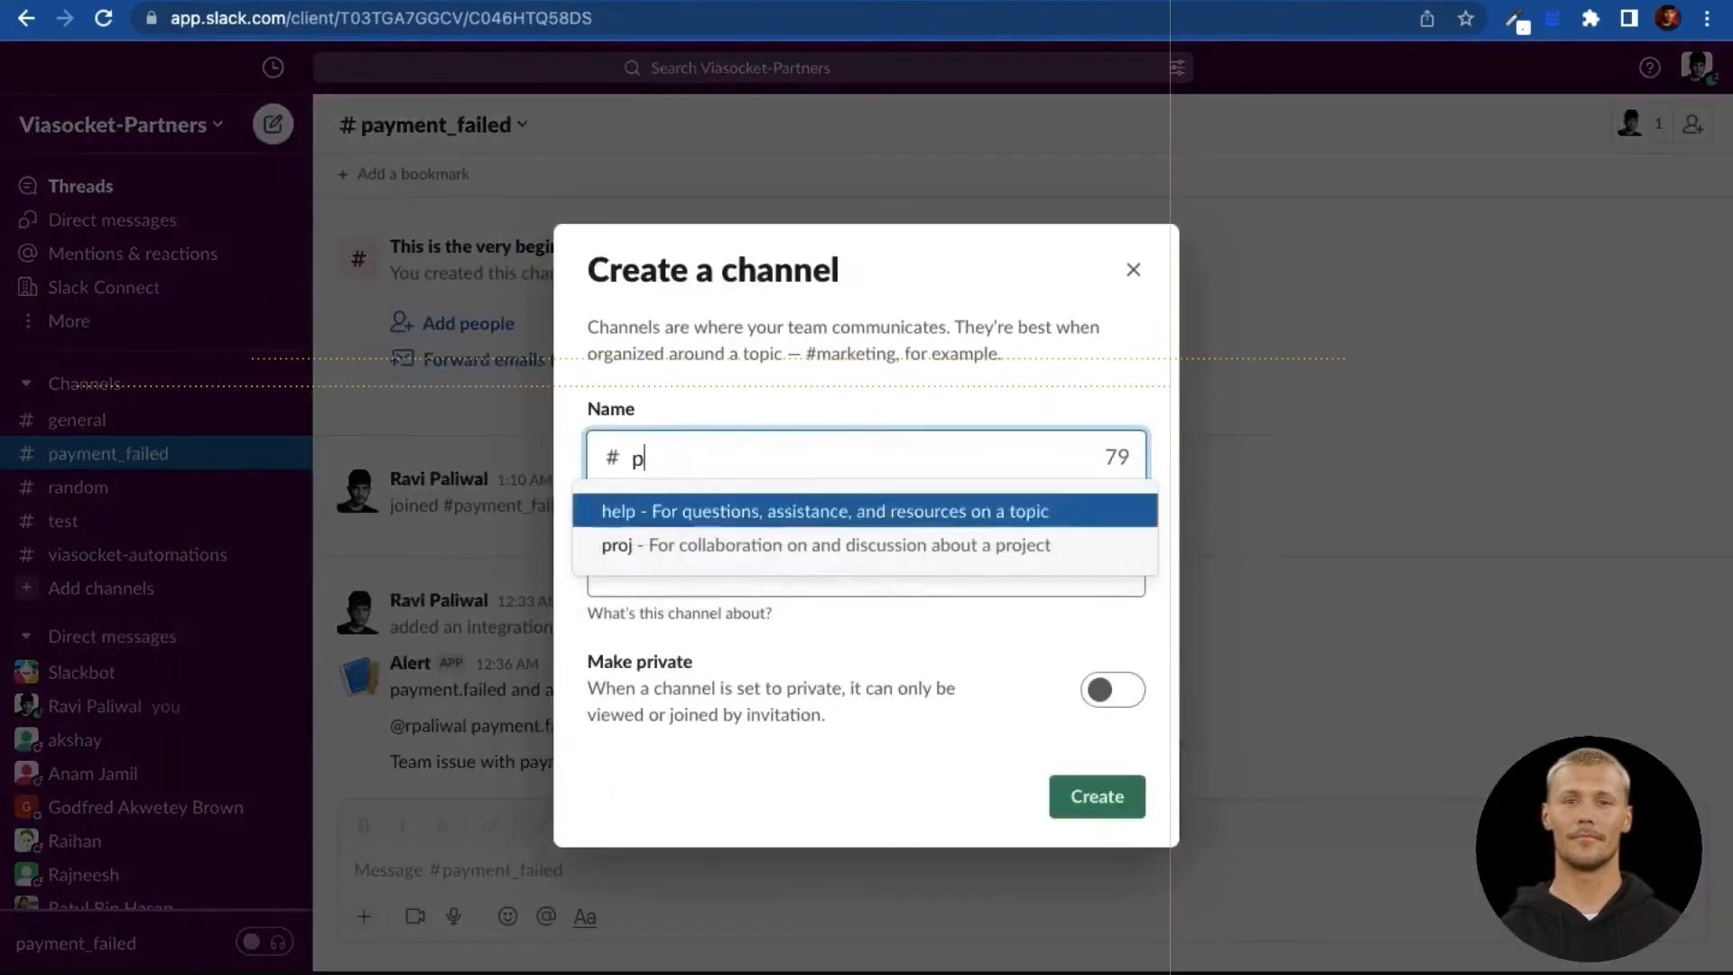
text(ayment_success)
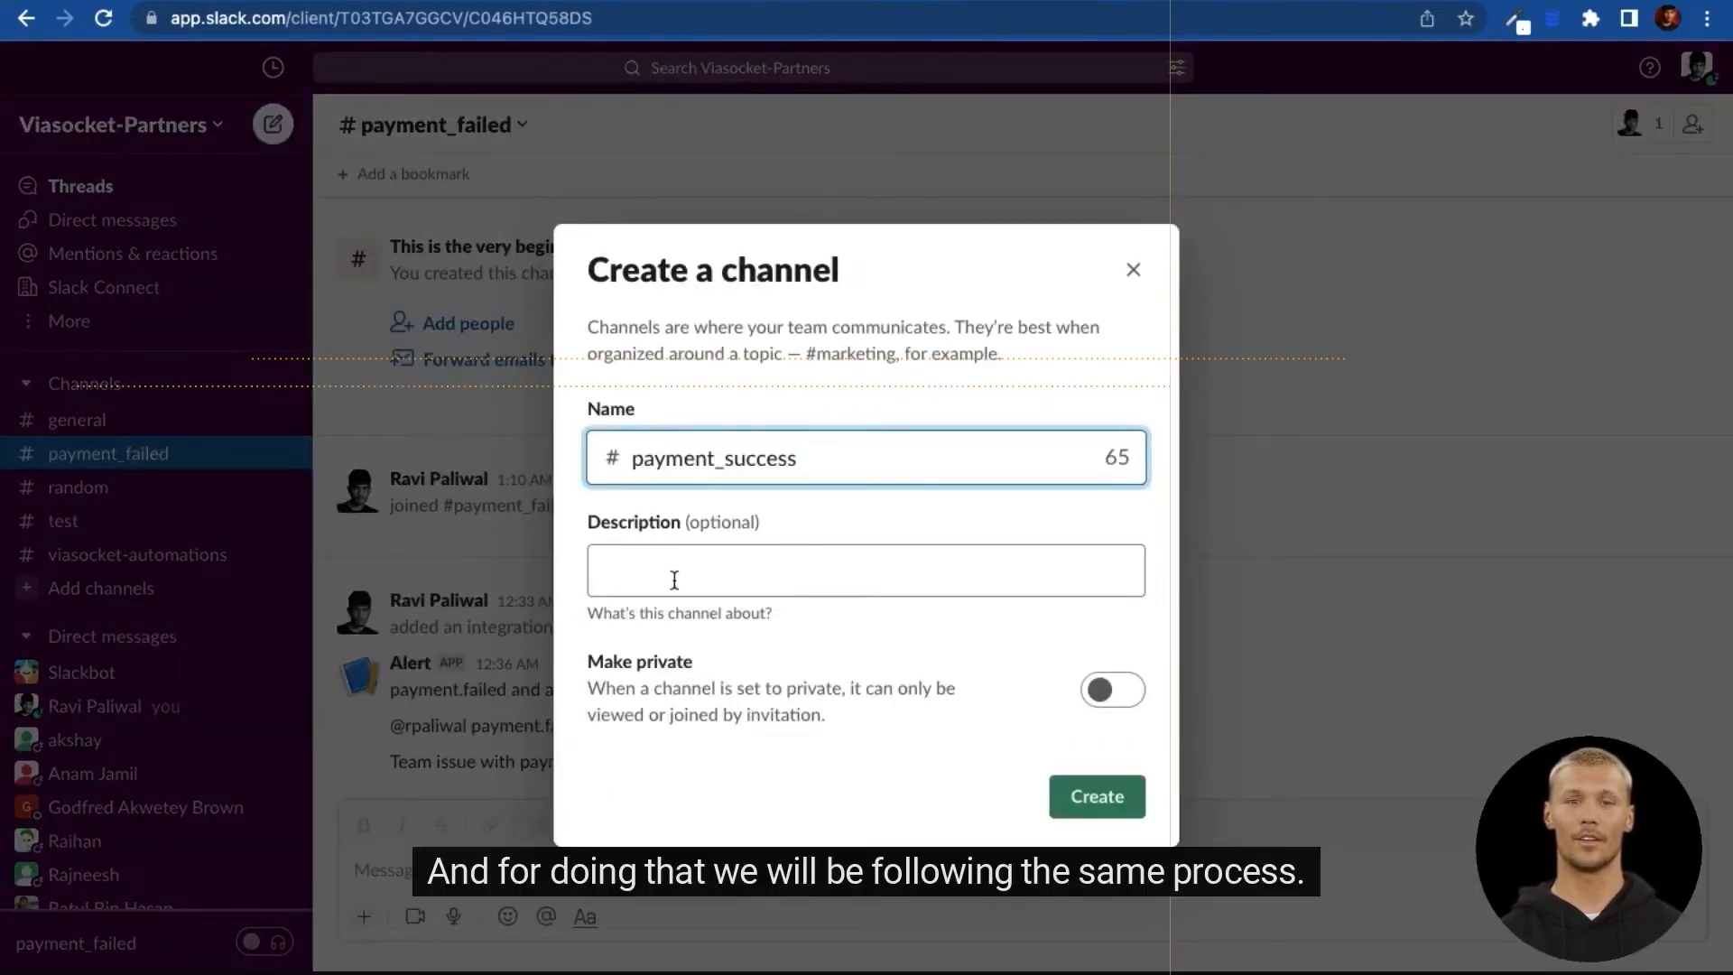
click(1111, 798)
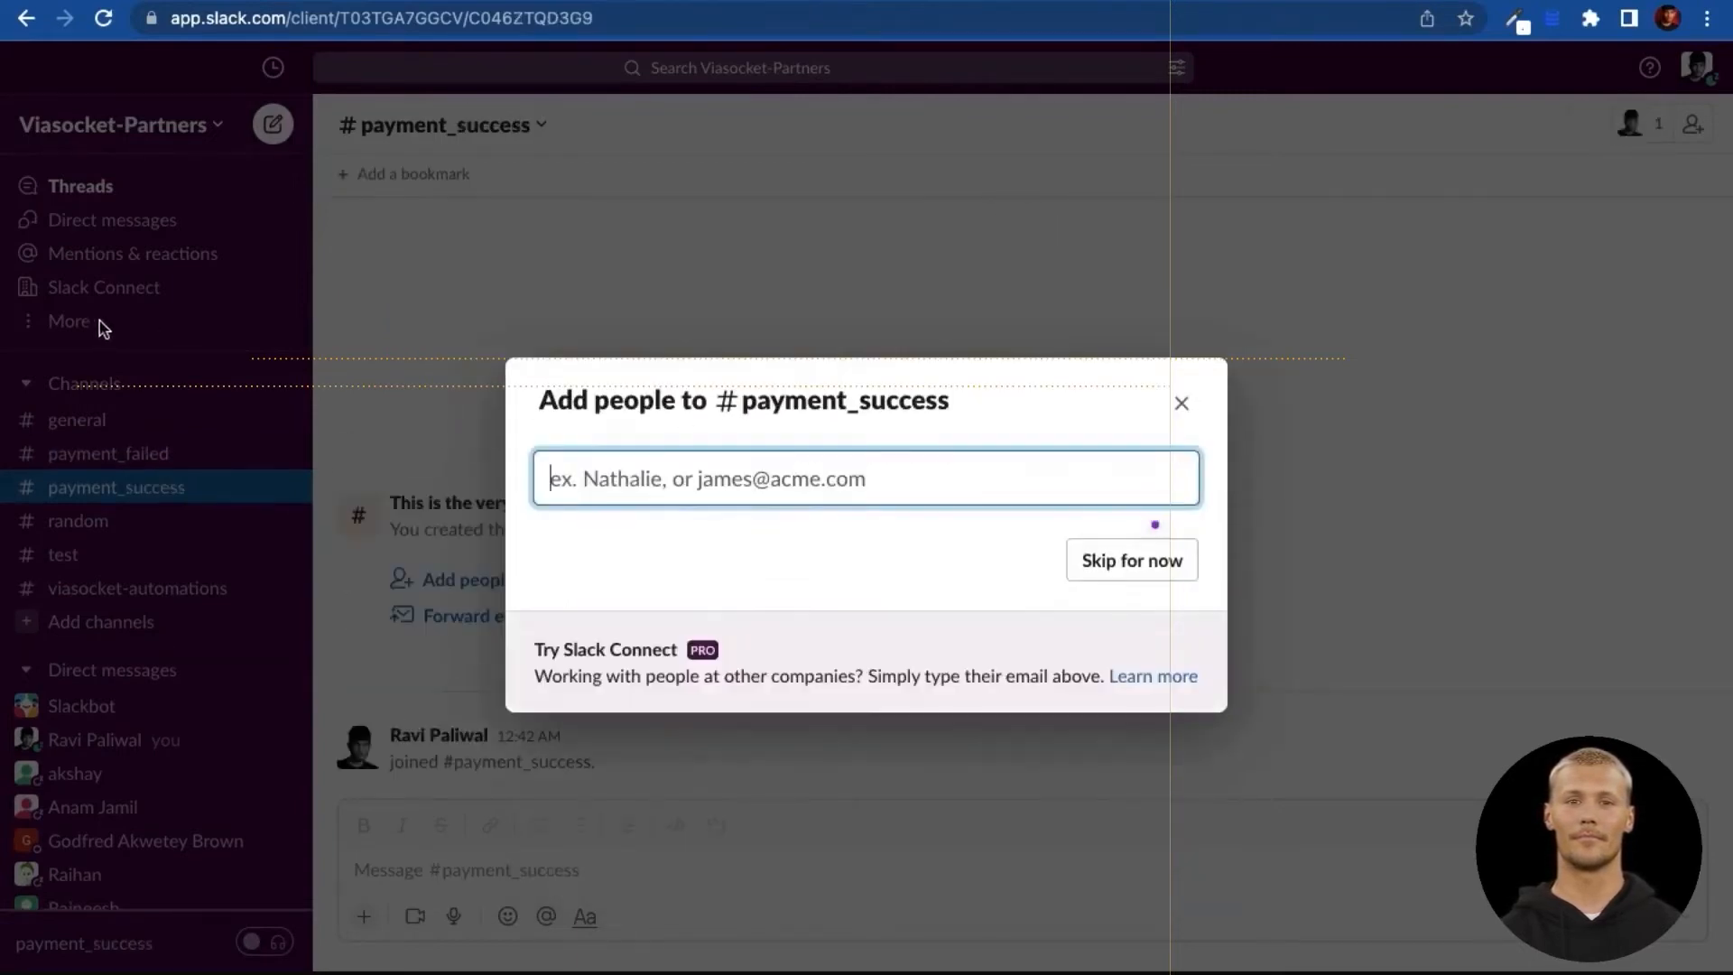
click(1182, 407)
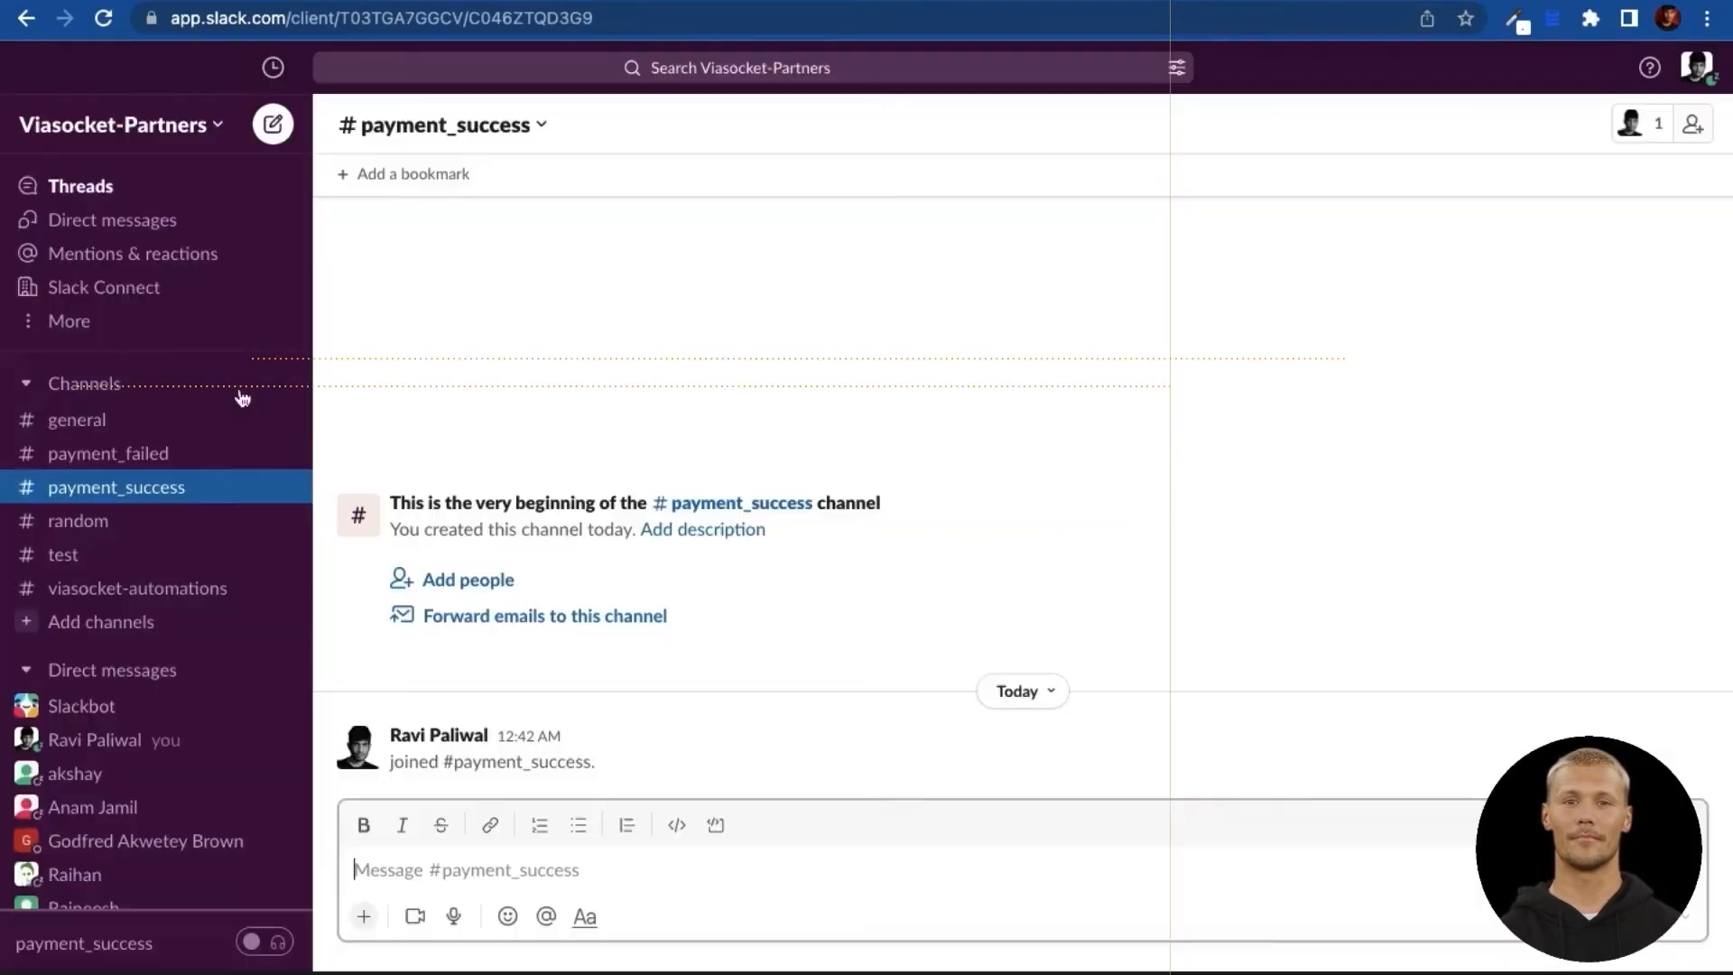
click(83, 322)
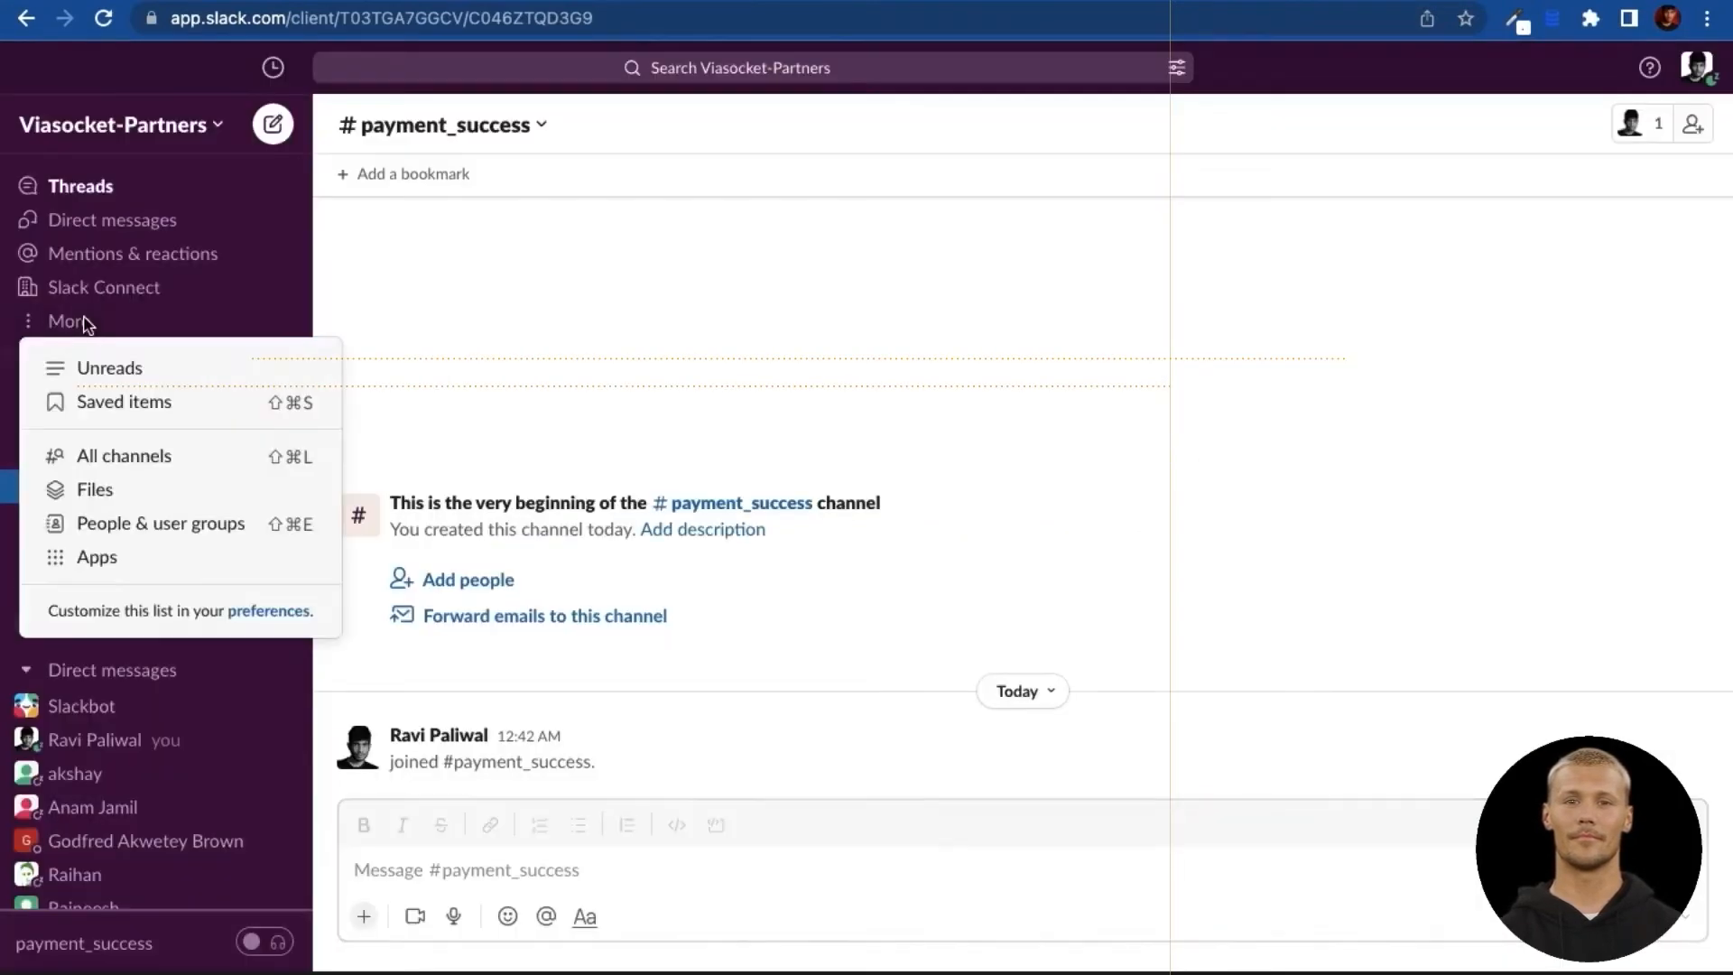
click(107, 559)
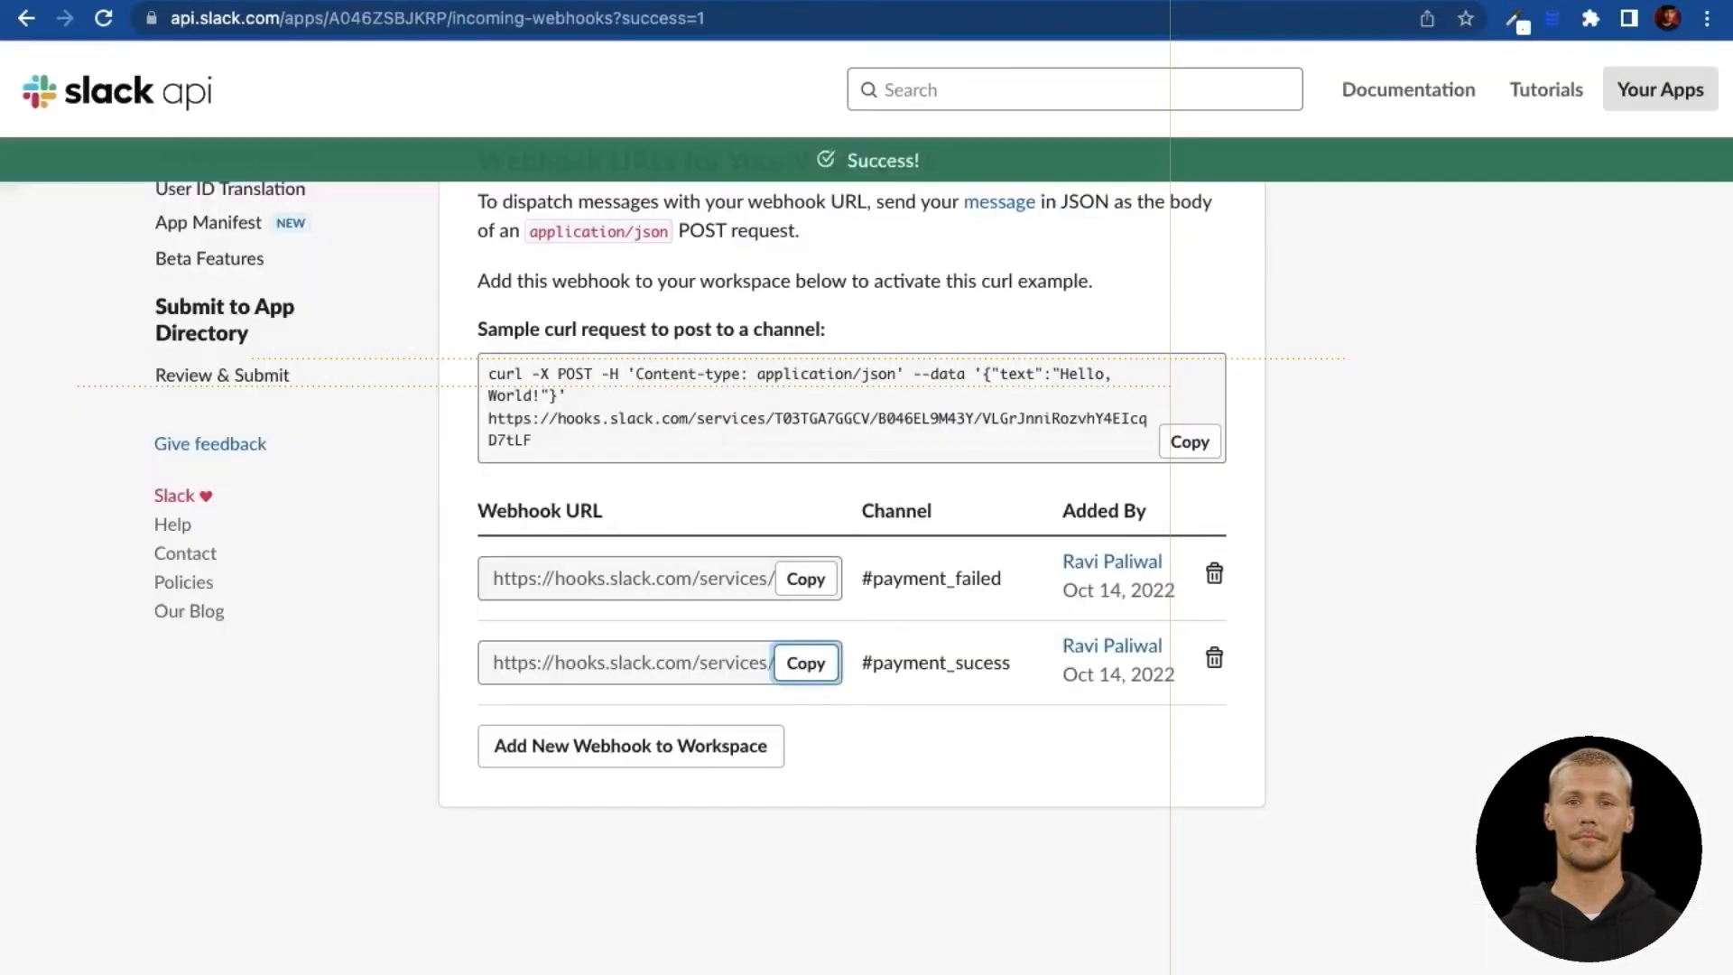
Step: Authorize a new incoming webhook for #payment_success and copy its URL
scroll(1058, 705, up, 1)
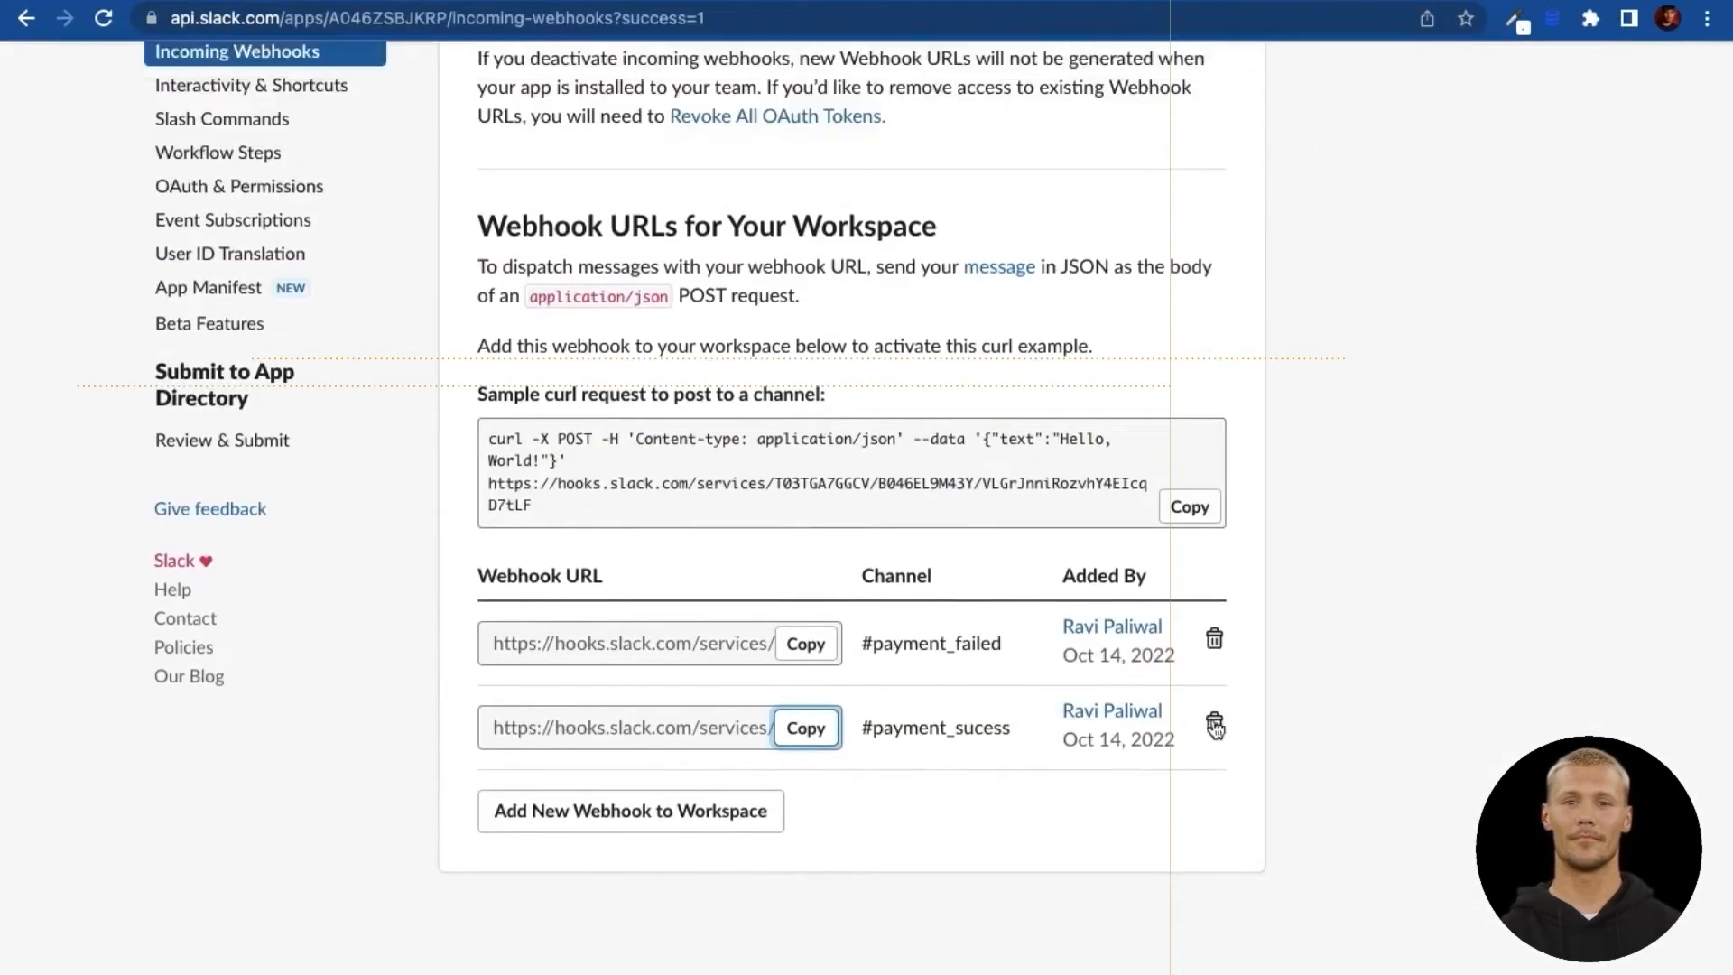
click(738, 818)
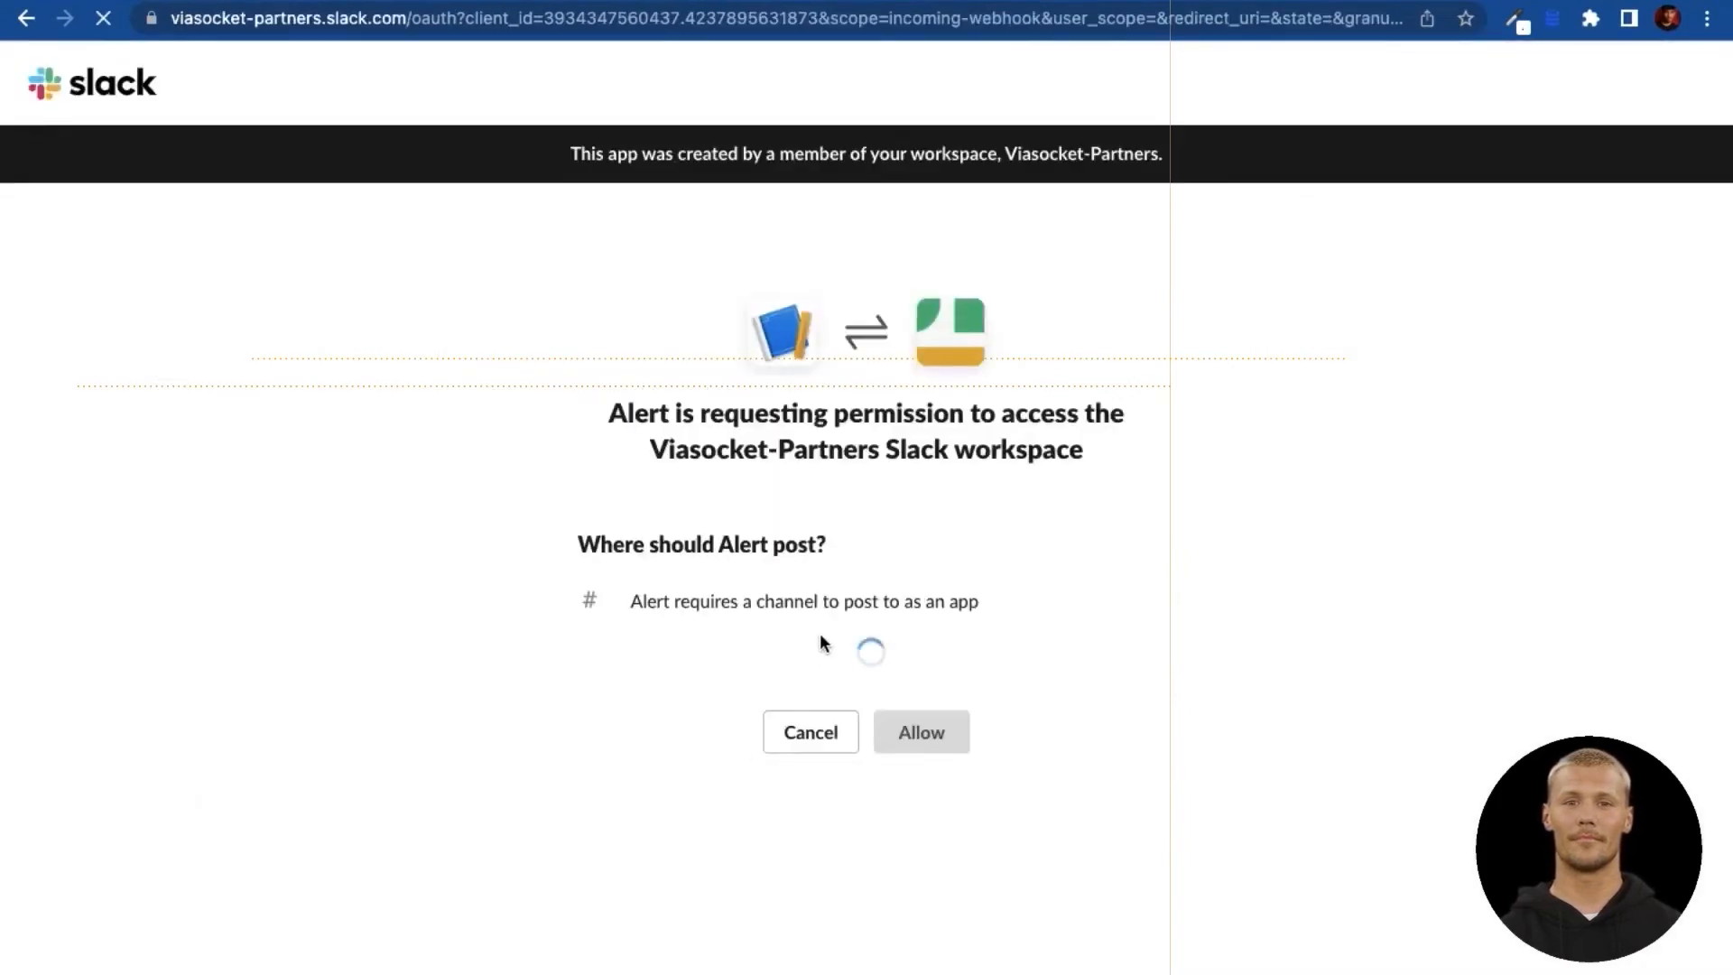
click(1103, 645)
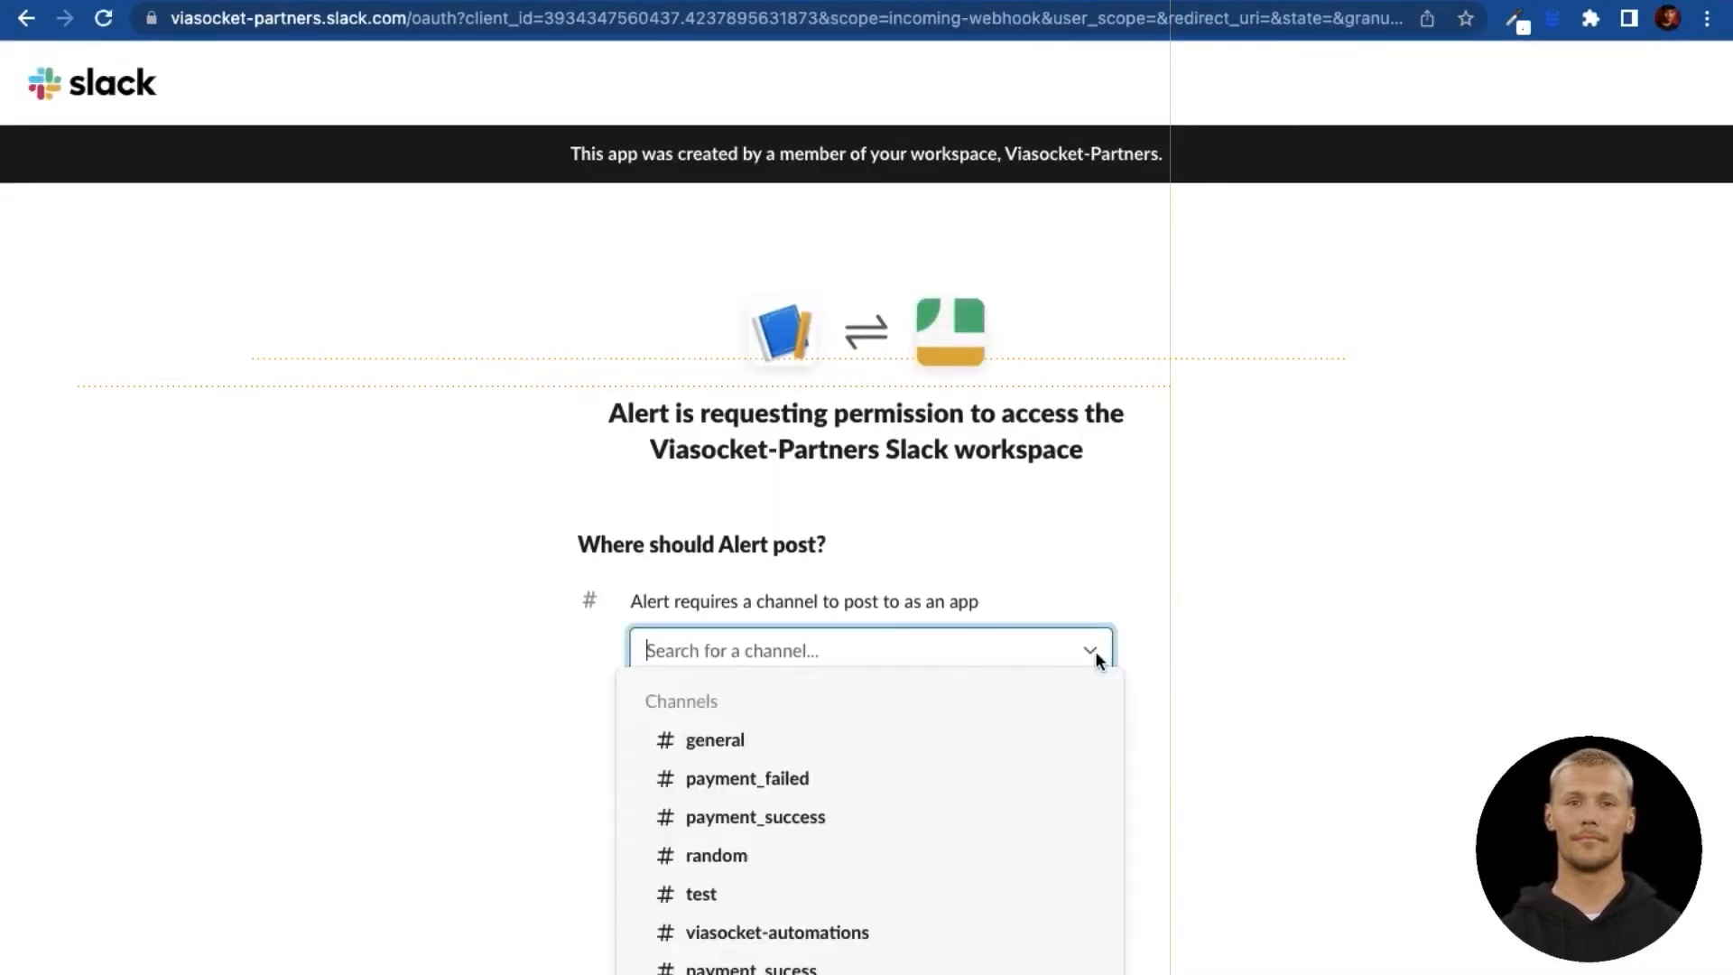
click(859, 816)
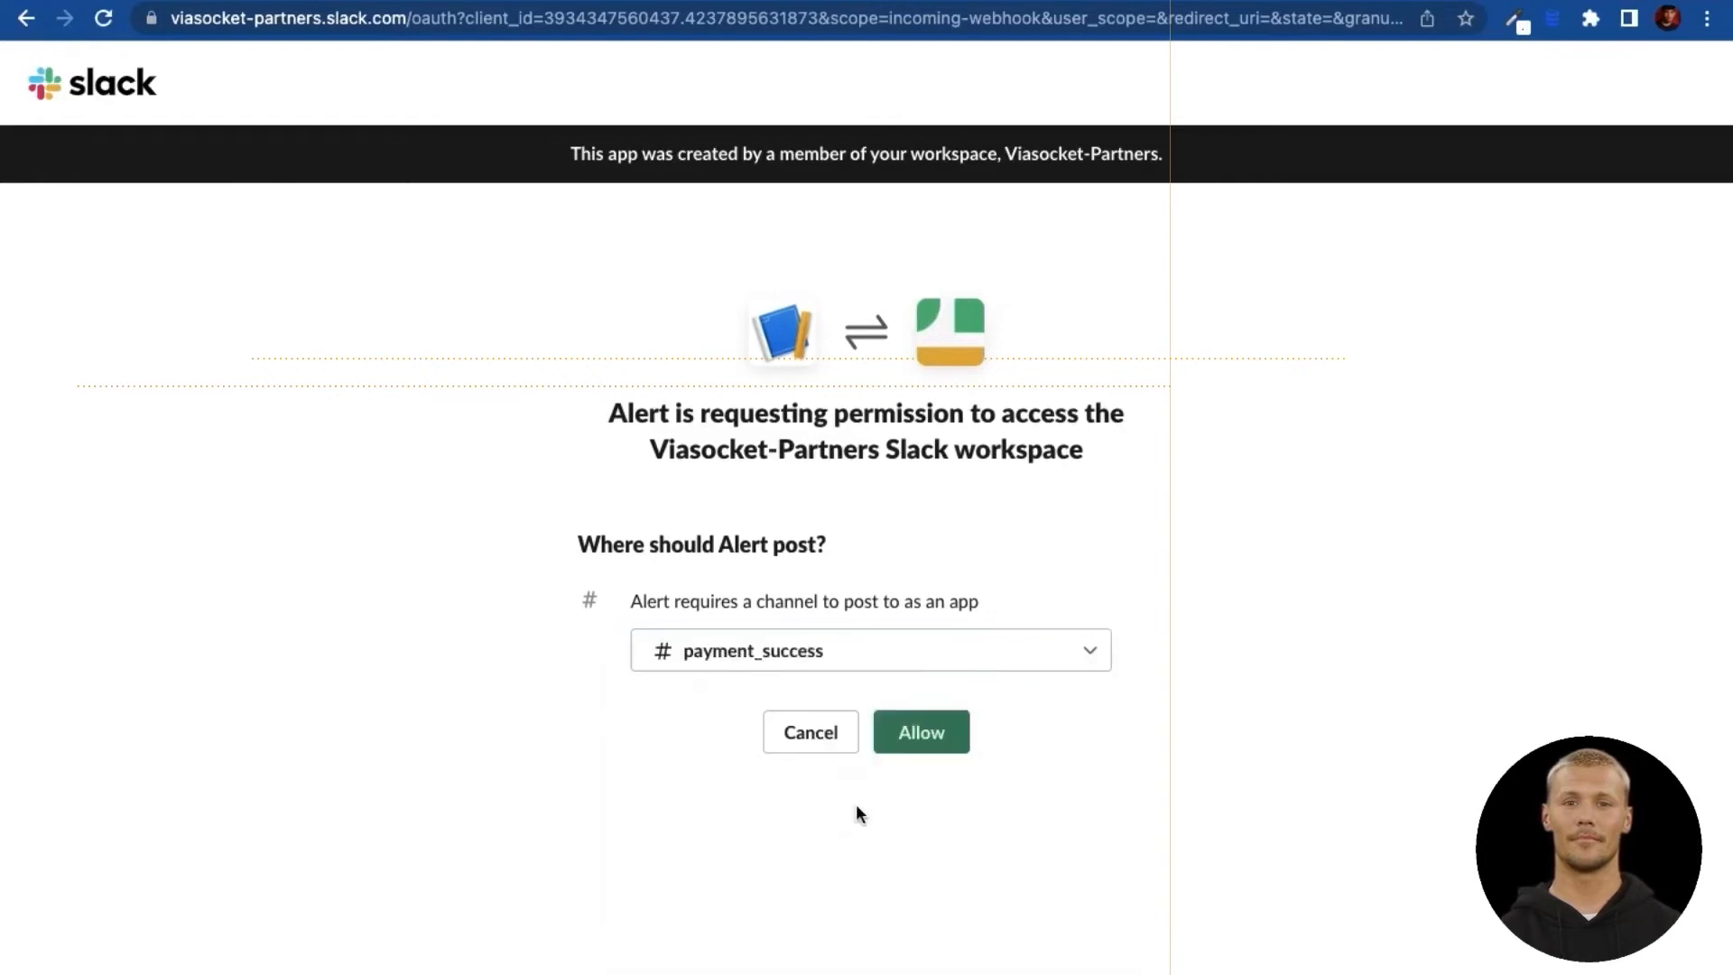
click(914, 731)
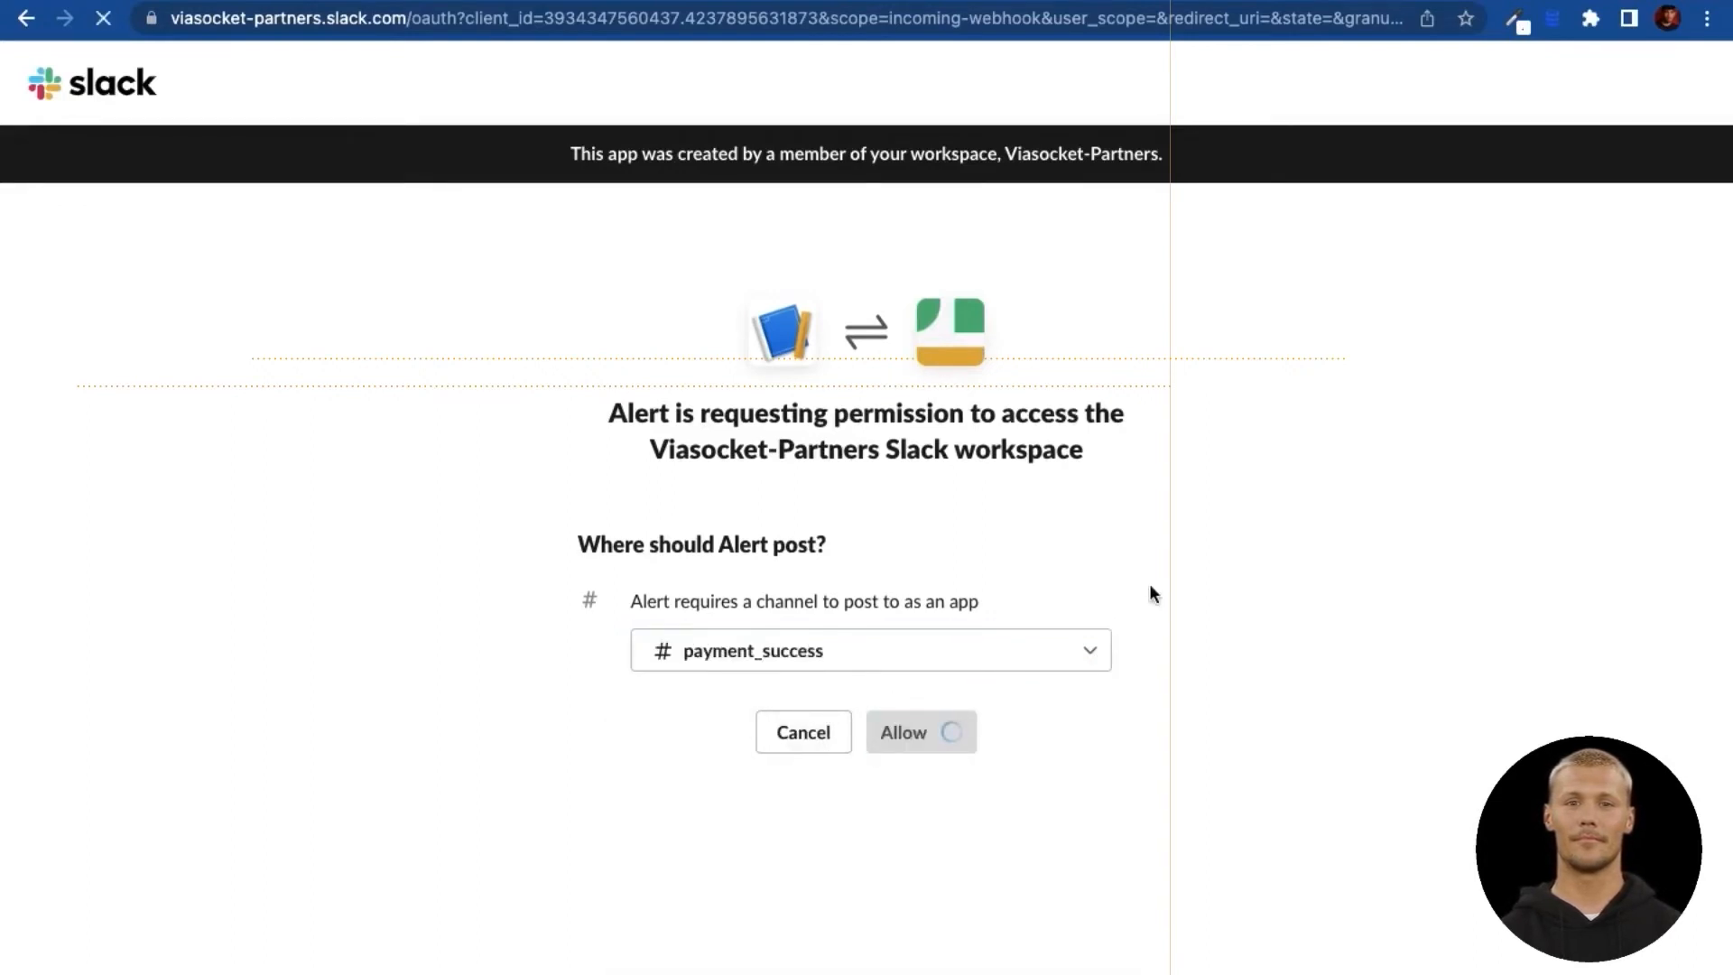
scroll(967, 650, down, 4)
scroll(966, 643, down, 3)
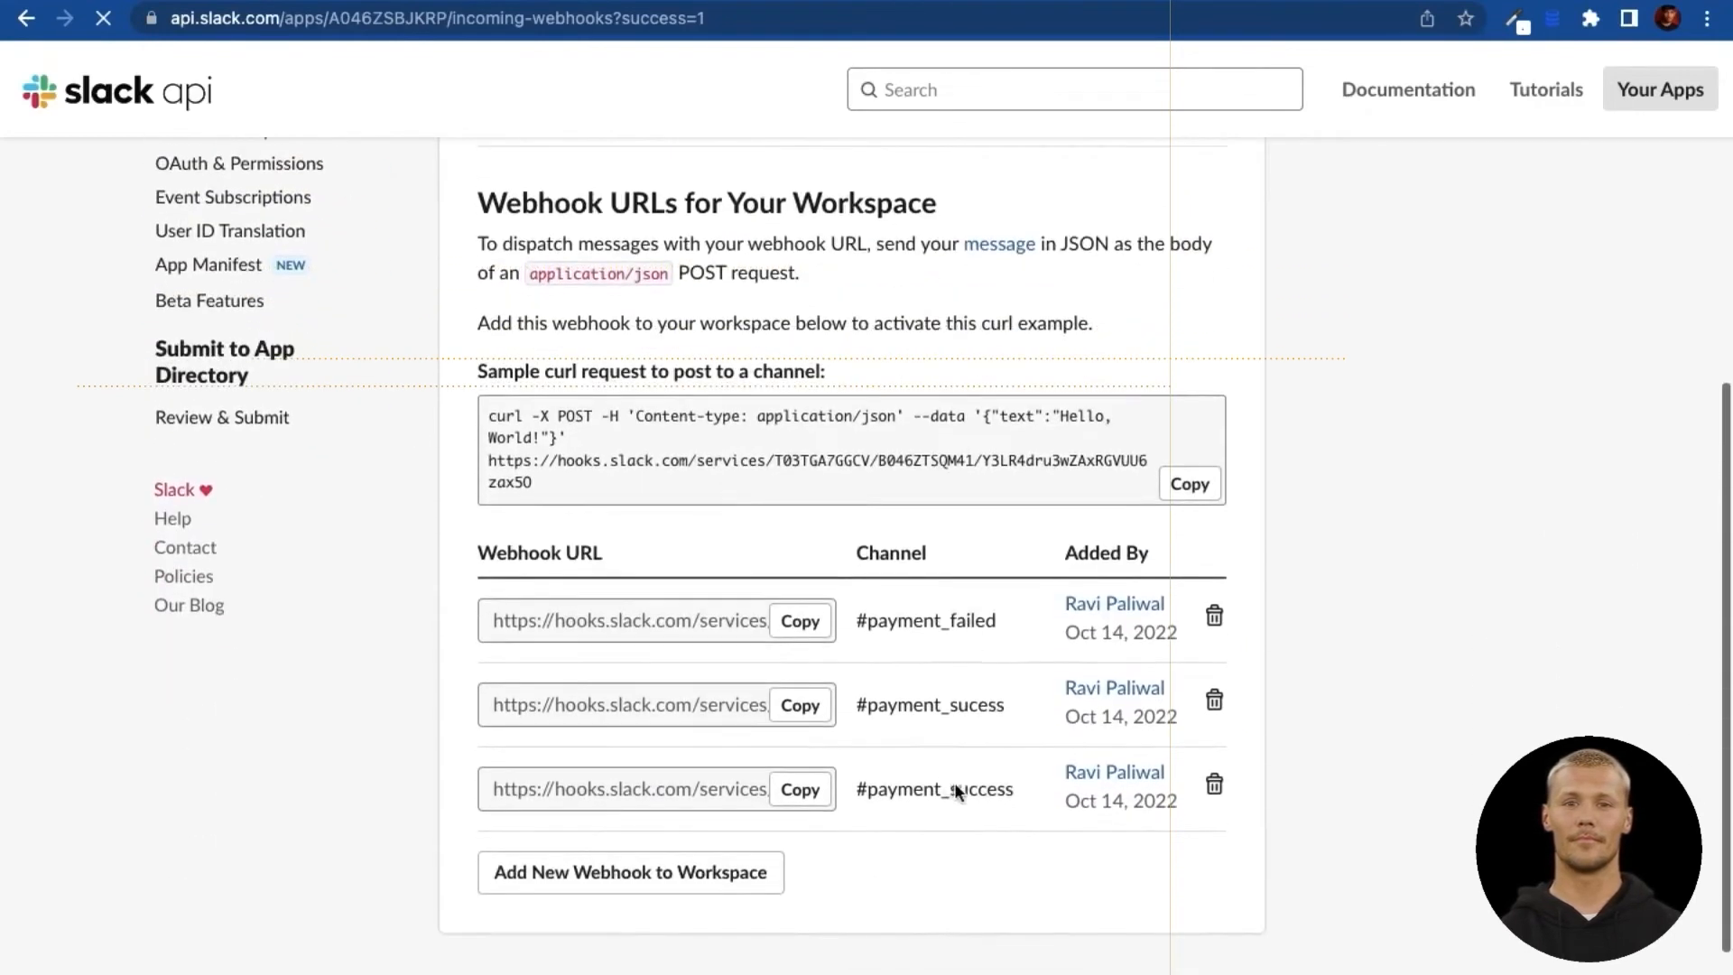
click(804, 793)
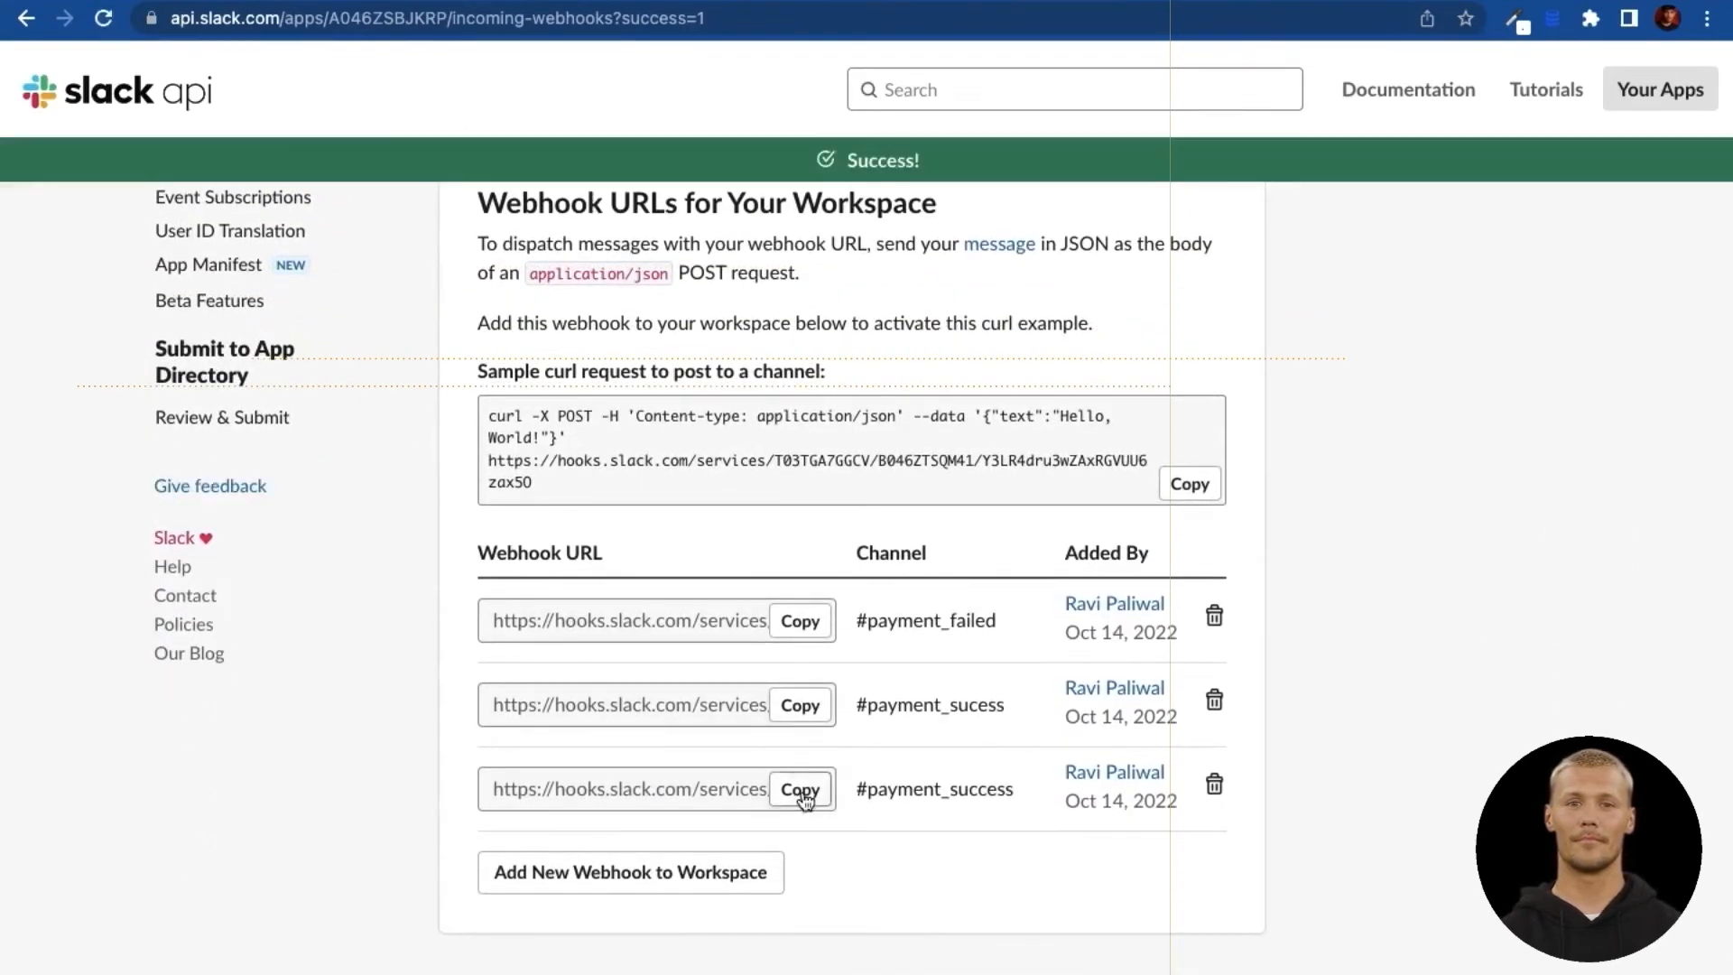
click(804, 794)
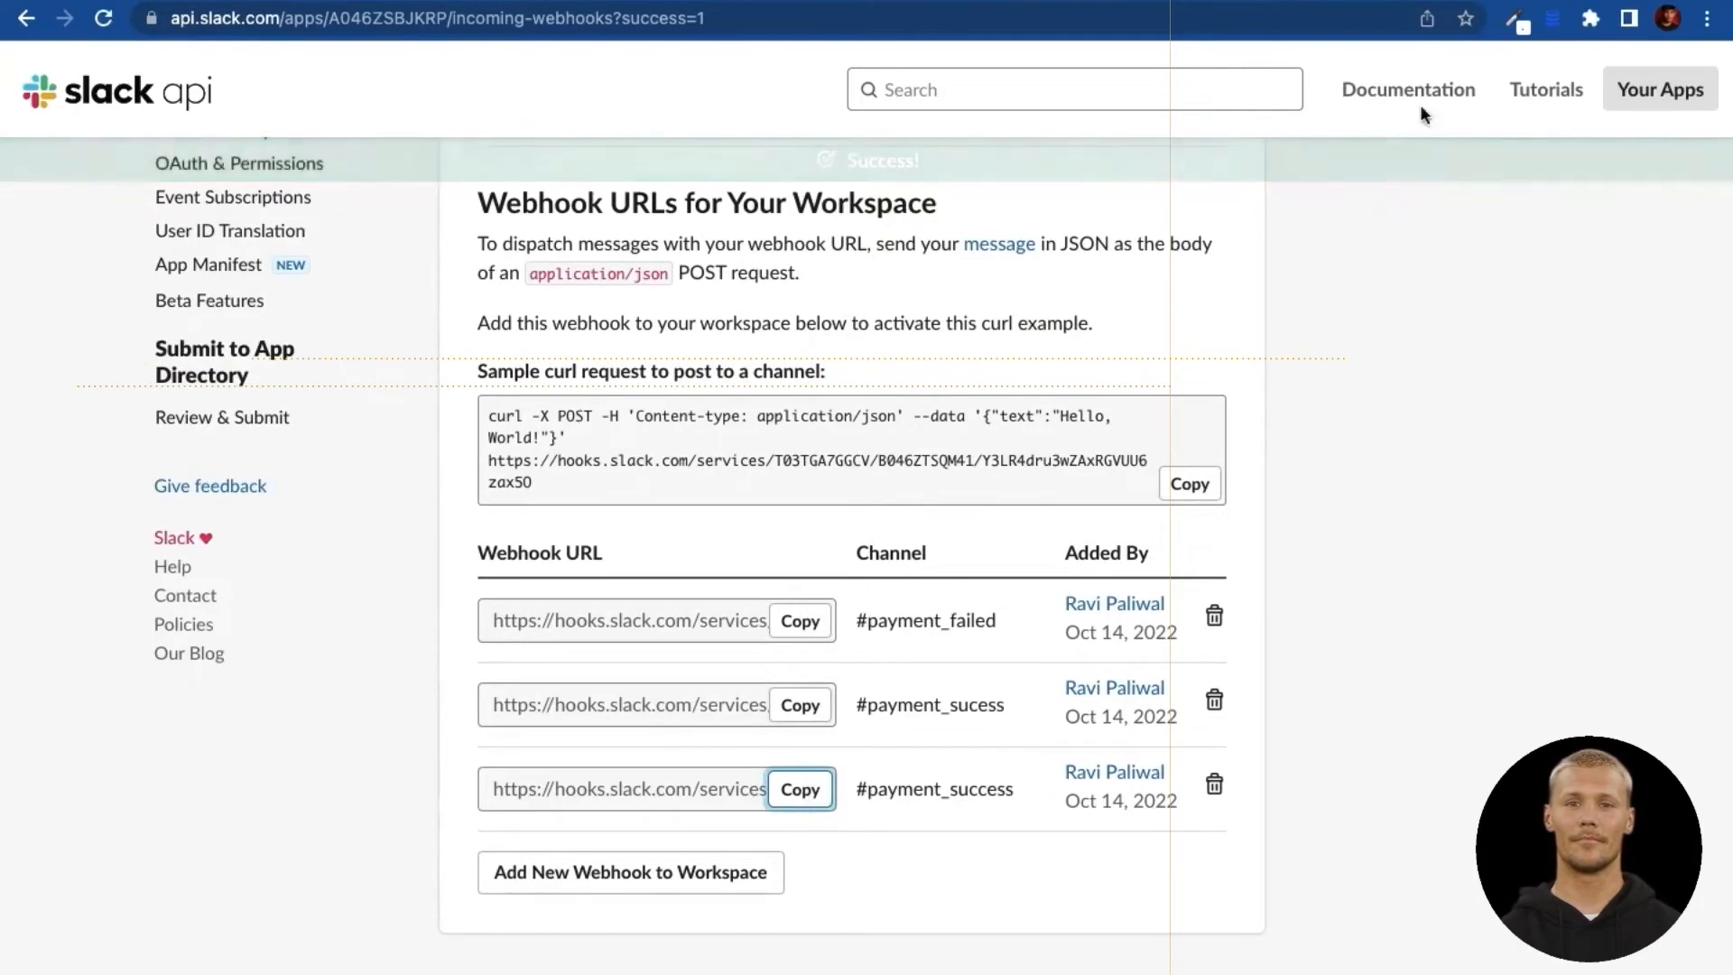
click(1142, 1)
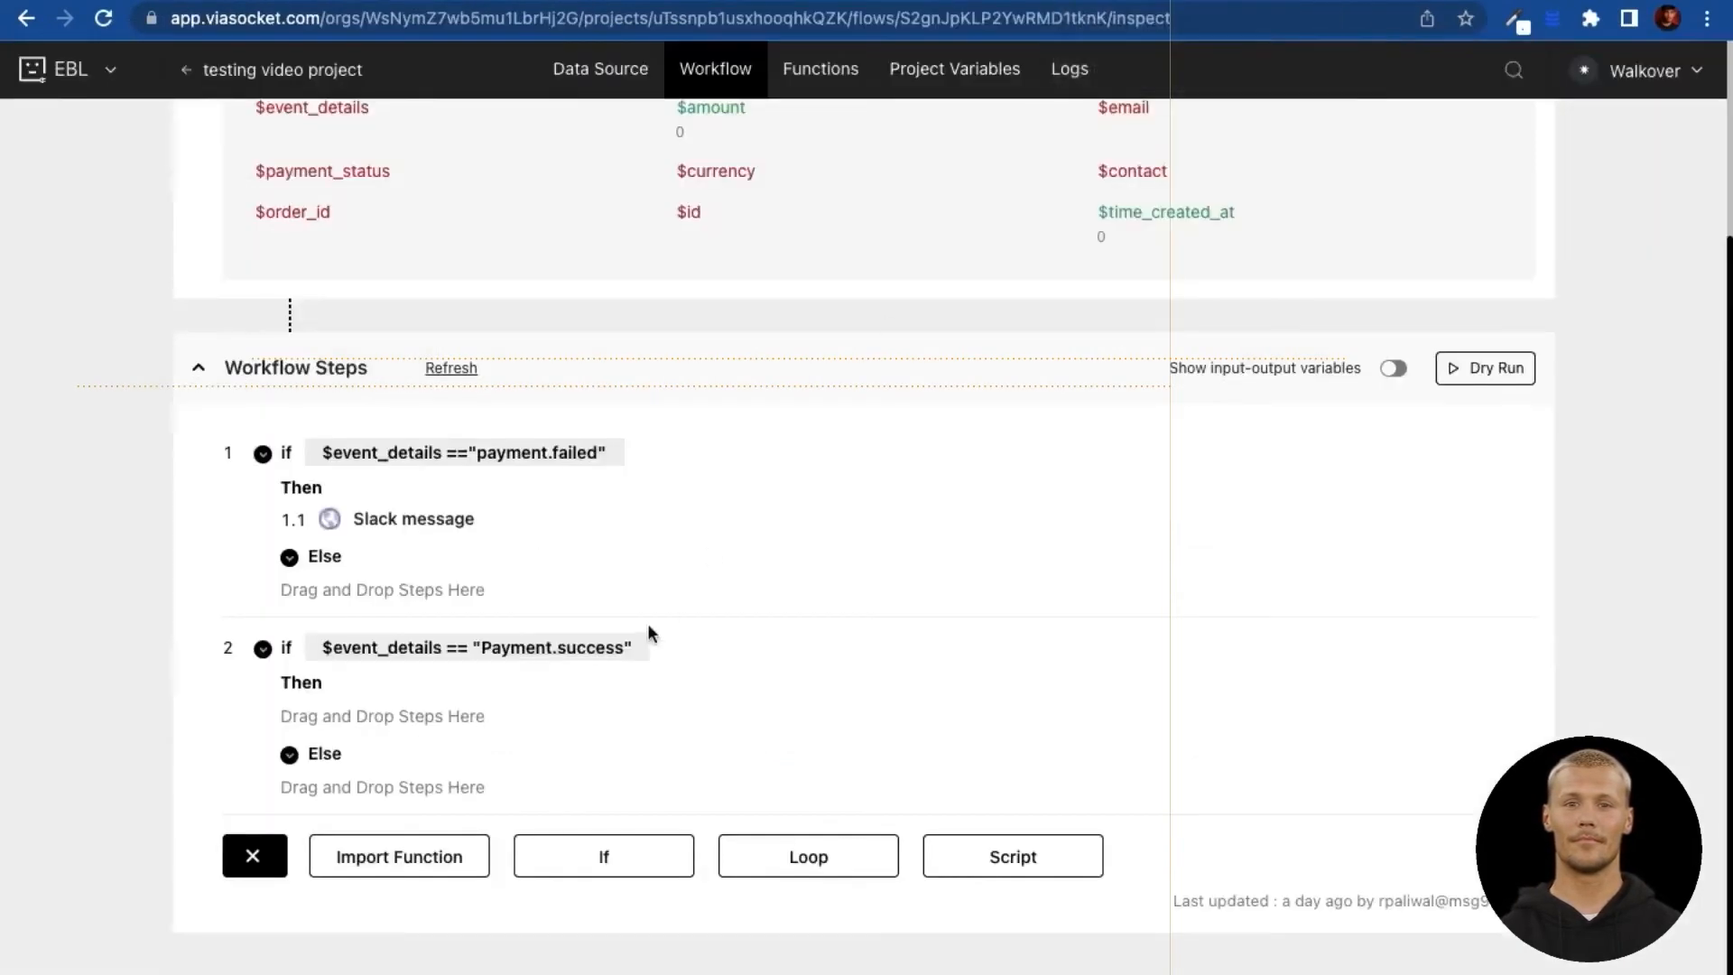
Step: Add the saved Slack message function as step 3 with message 'payment $event_details'
click(382, 858)
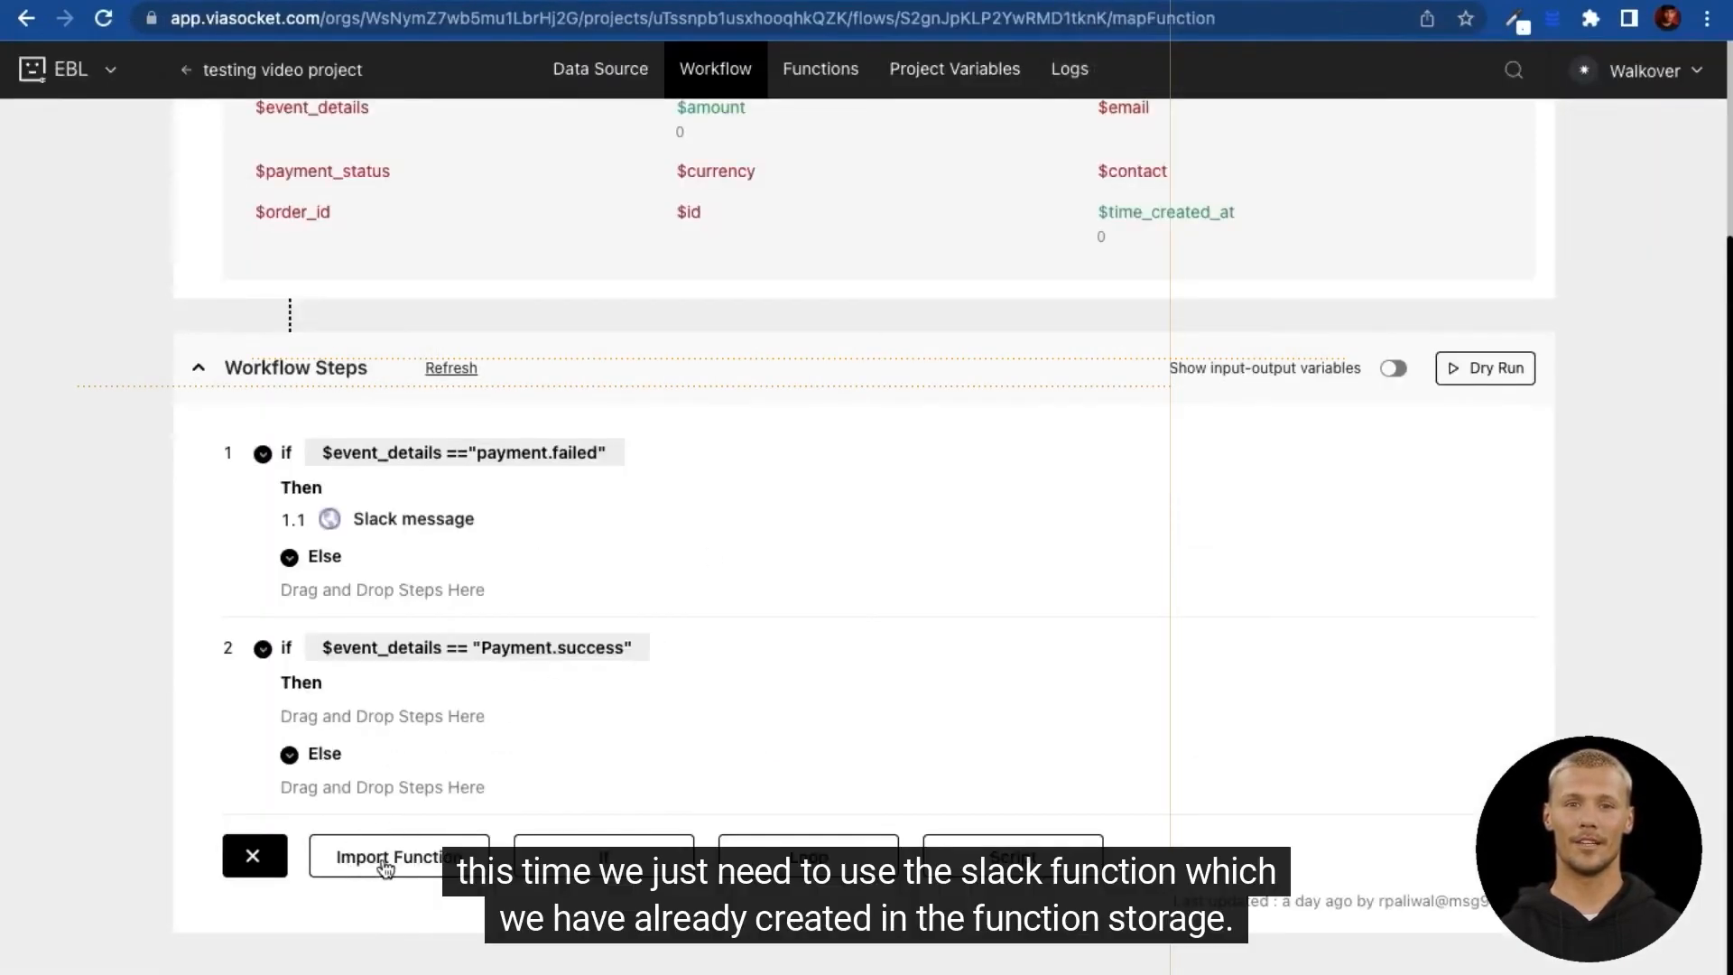
click(1417, 292)
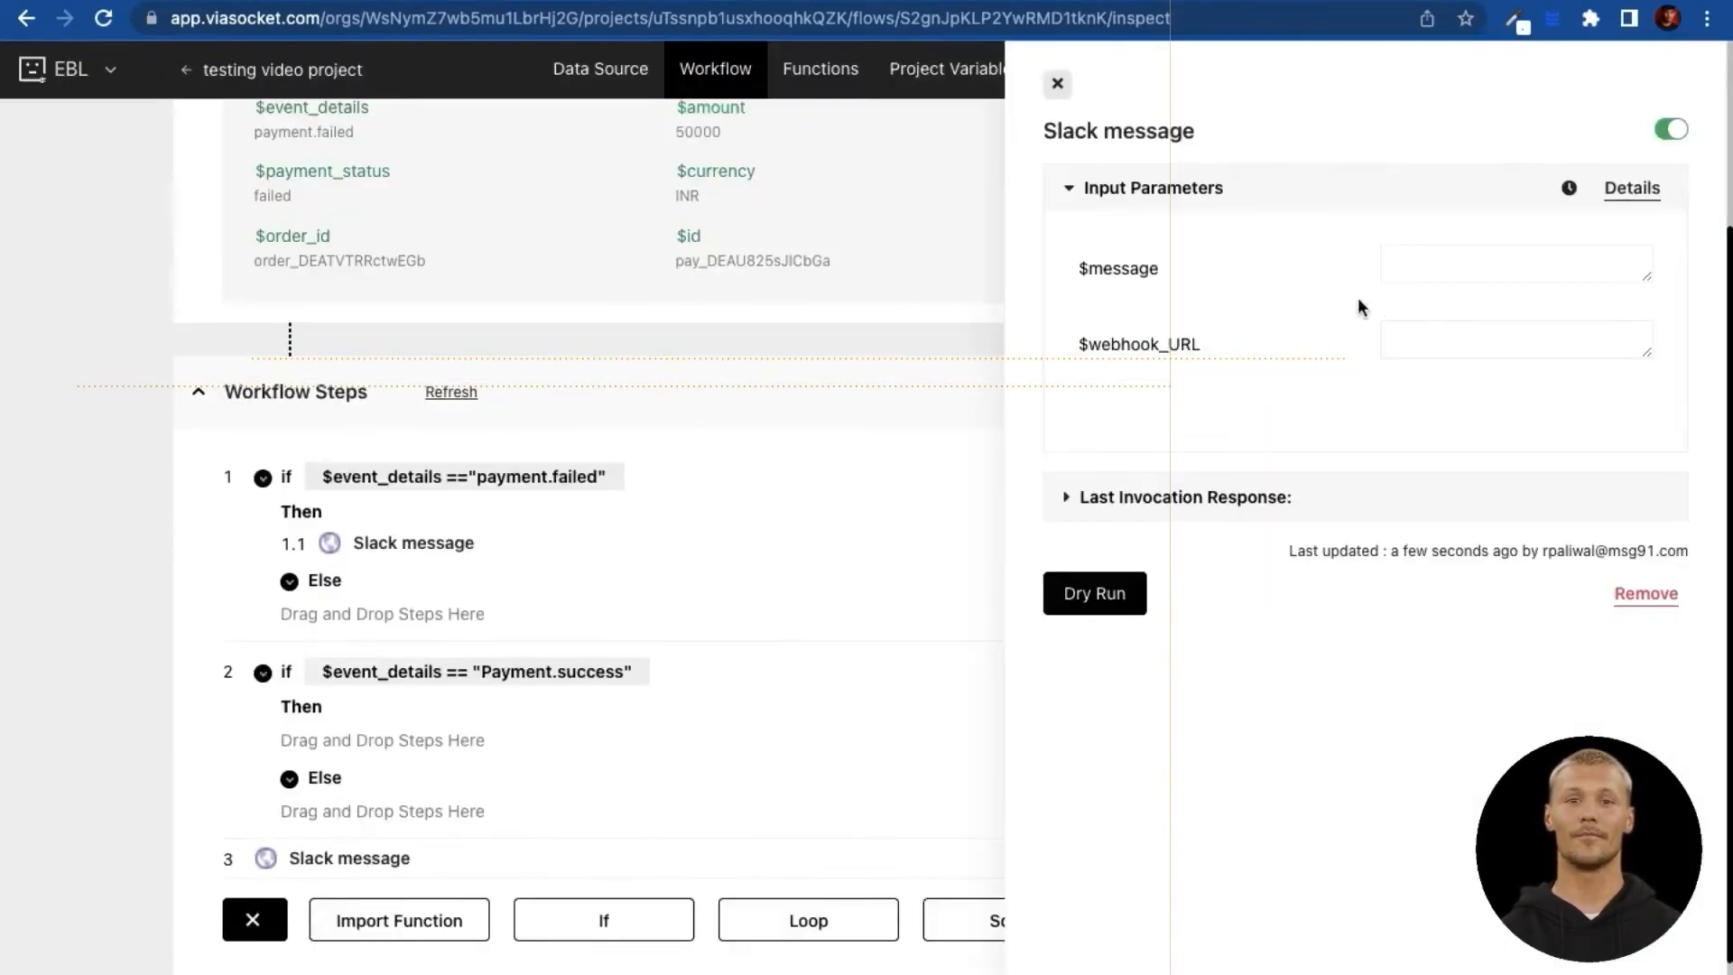
click(1410, 257)
text(payment)
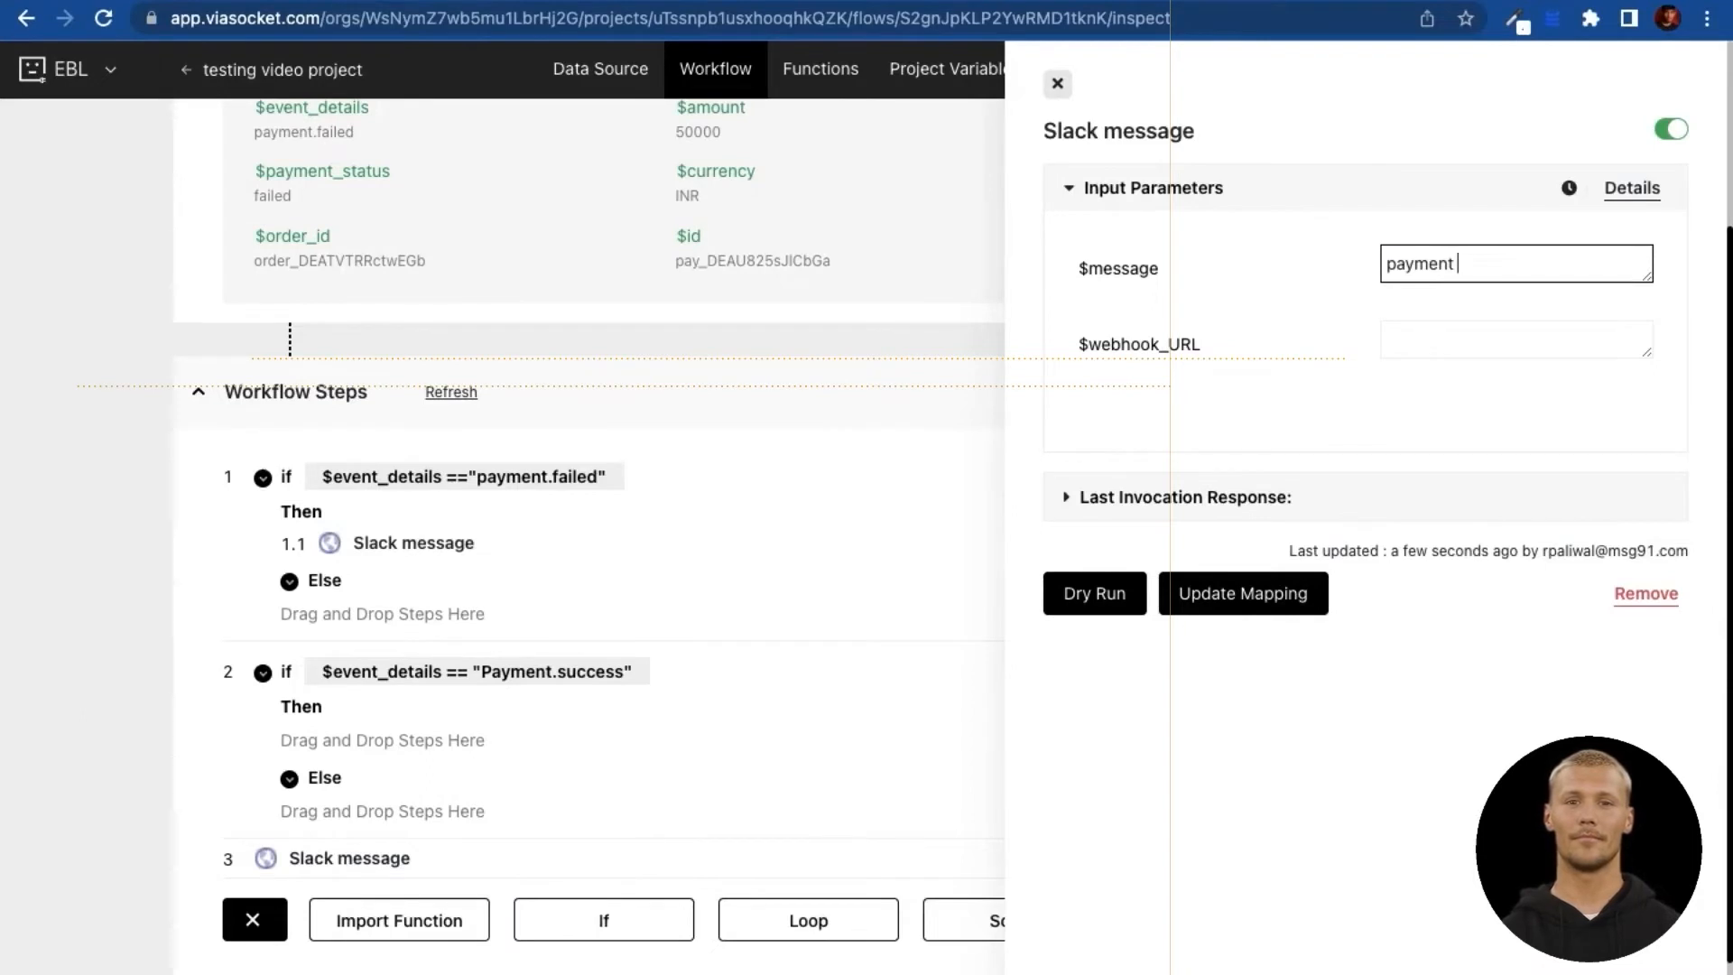
text($)
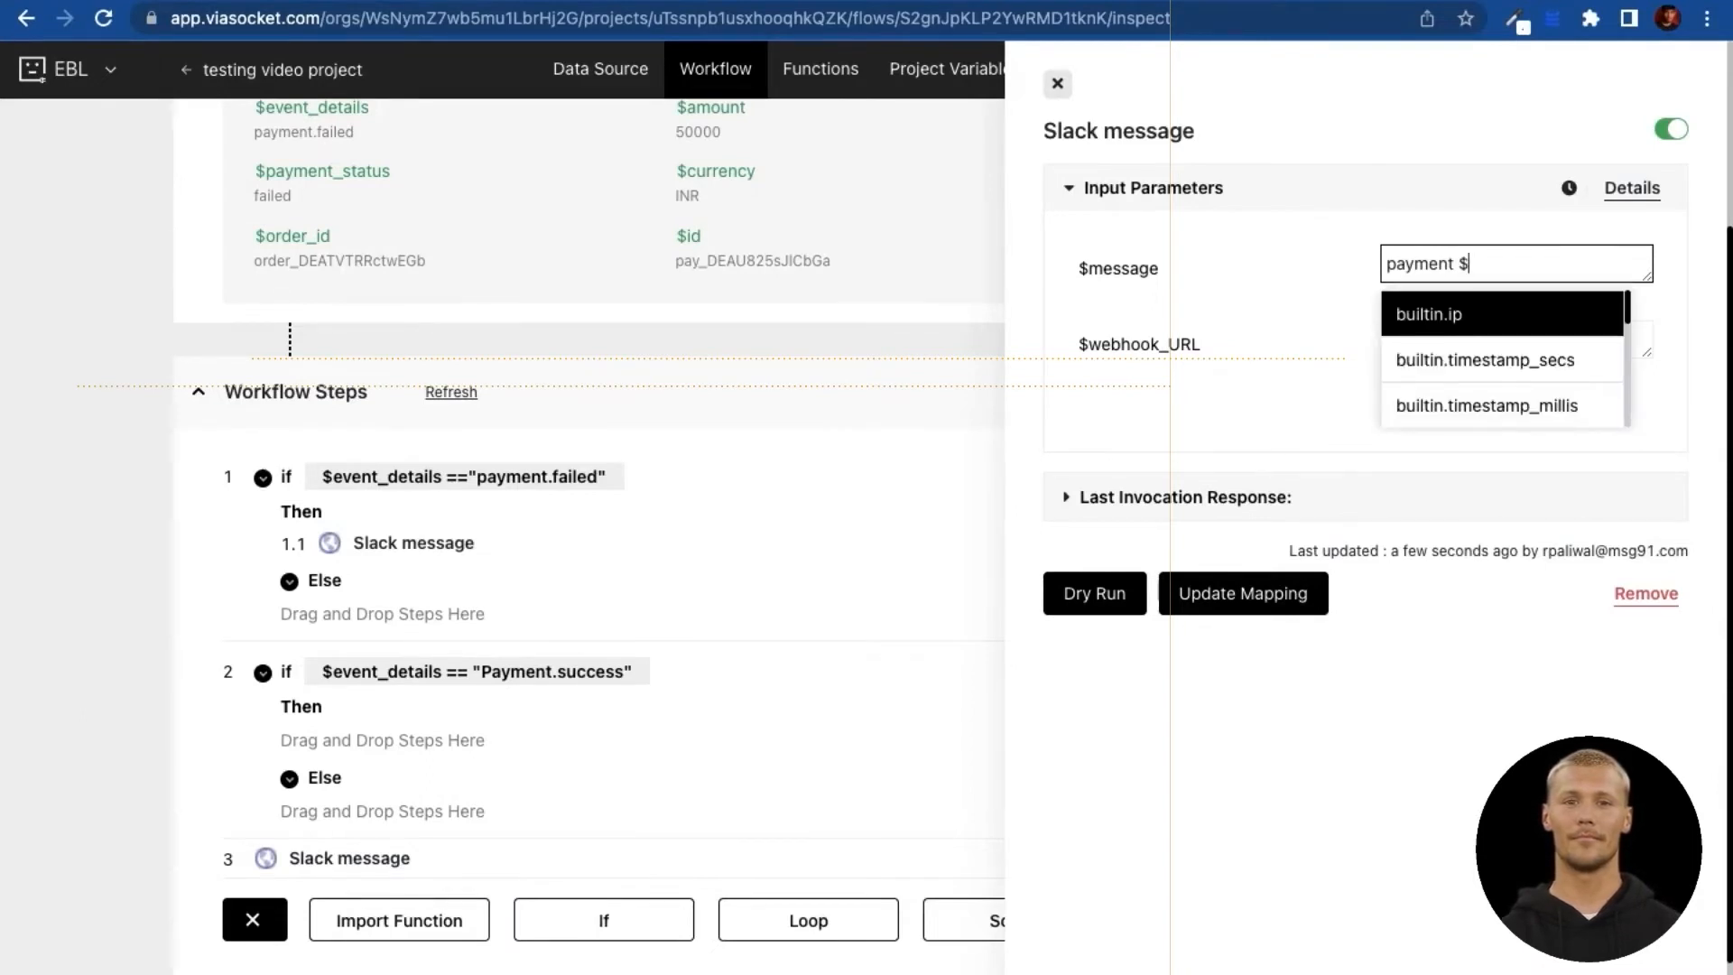
text(eve)
key(Return)
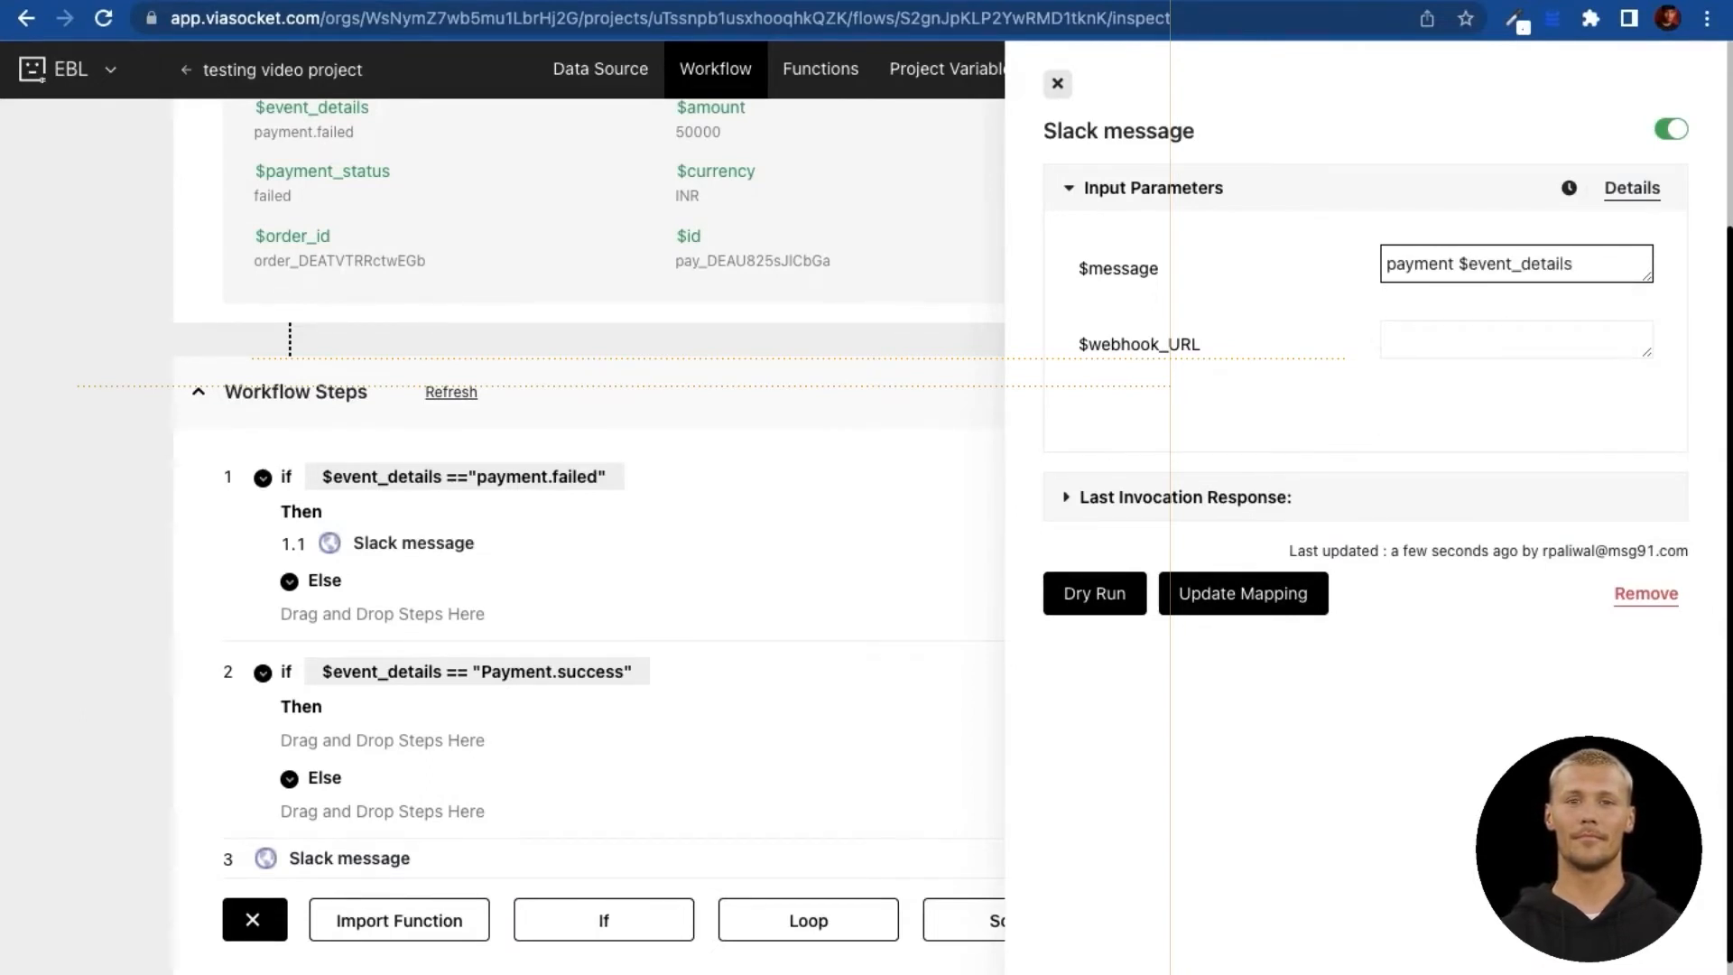
key(super+v)
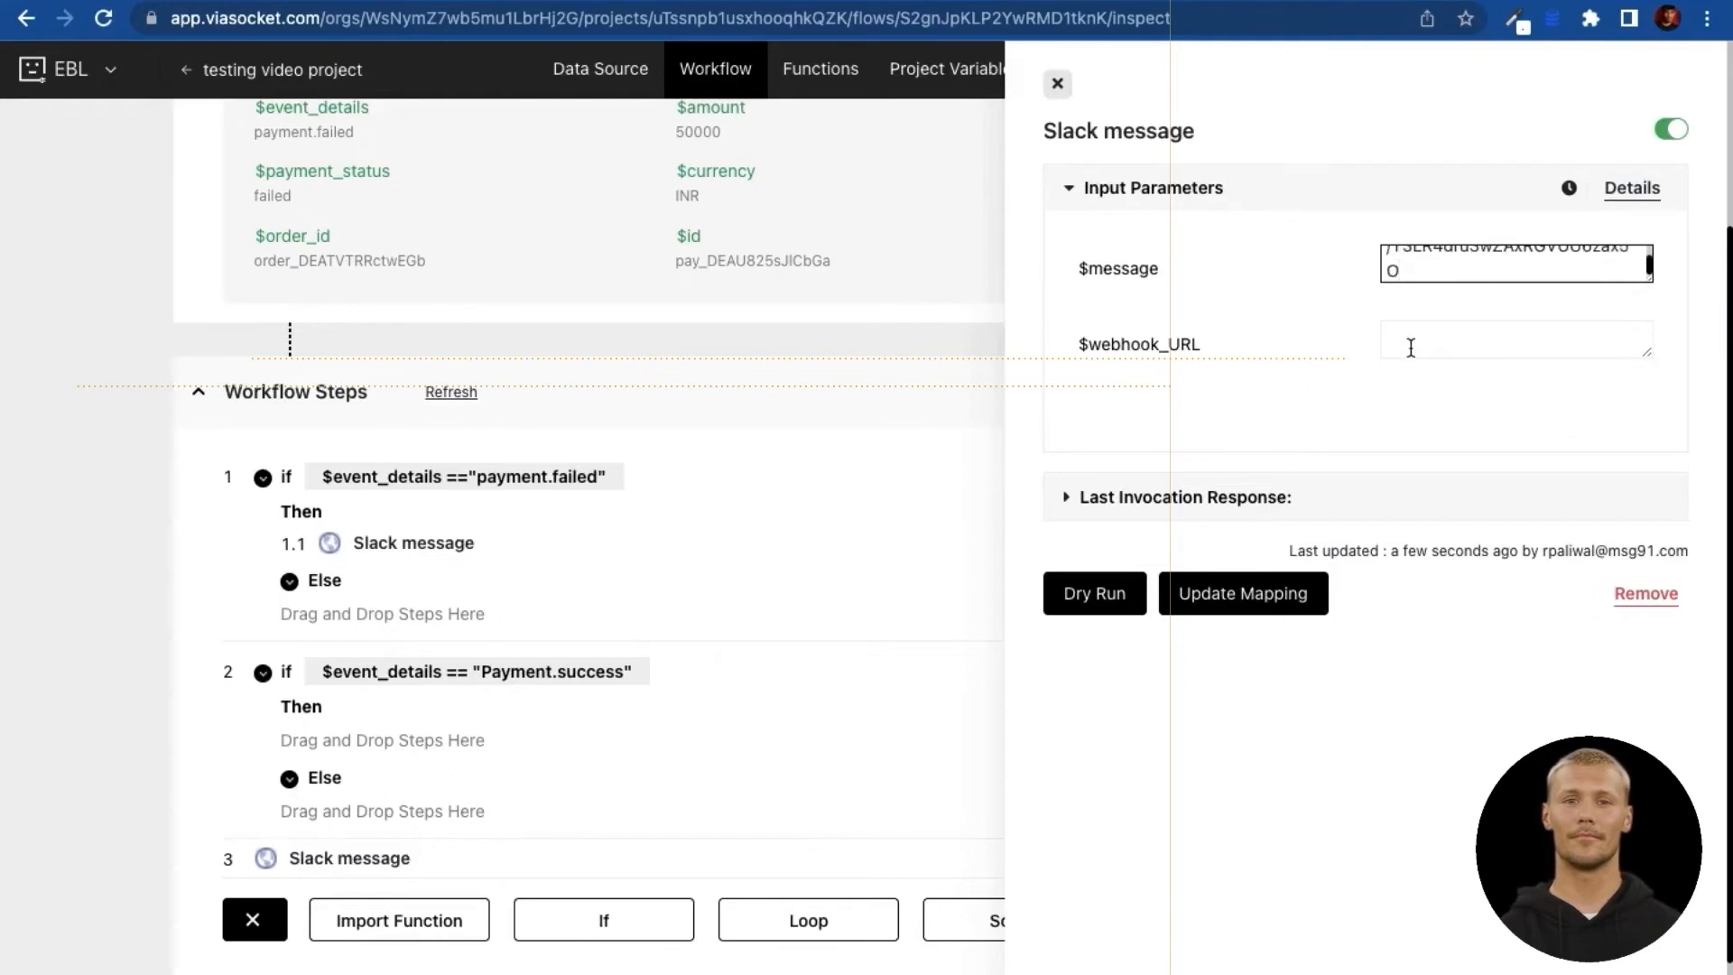
key(super+z)
Step: Paste the payment_success webhook URL into the hook field and save the mapping
click(1410, 347)
key(super+v)
scroll(1410, 347, up, 1)
scroll(1410, 350, down, 1)
click(1216, 594)
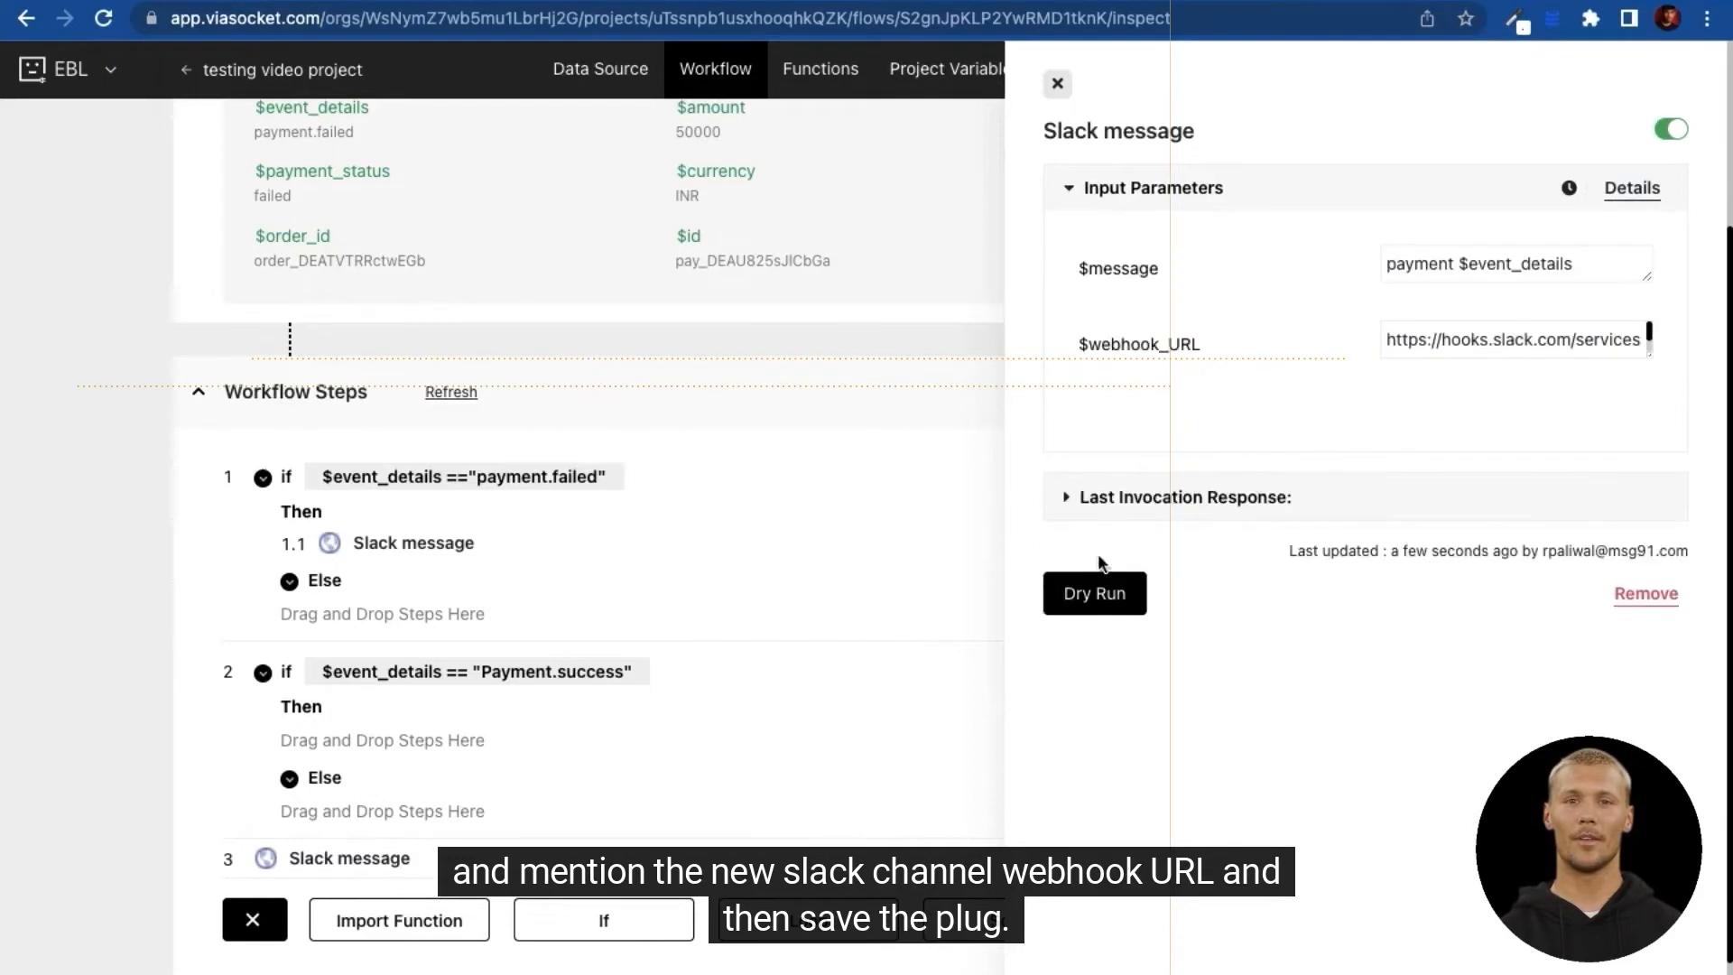
click(1058, 85)
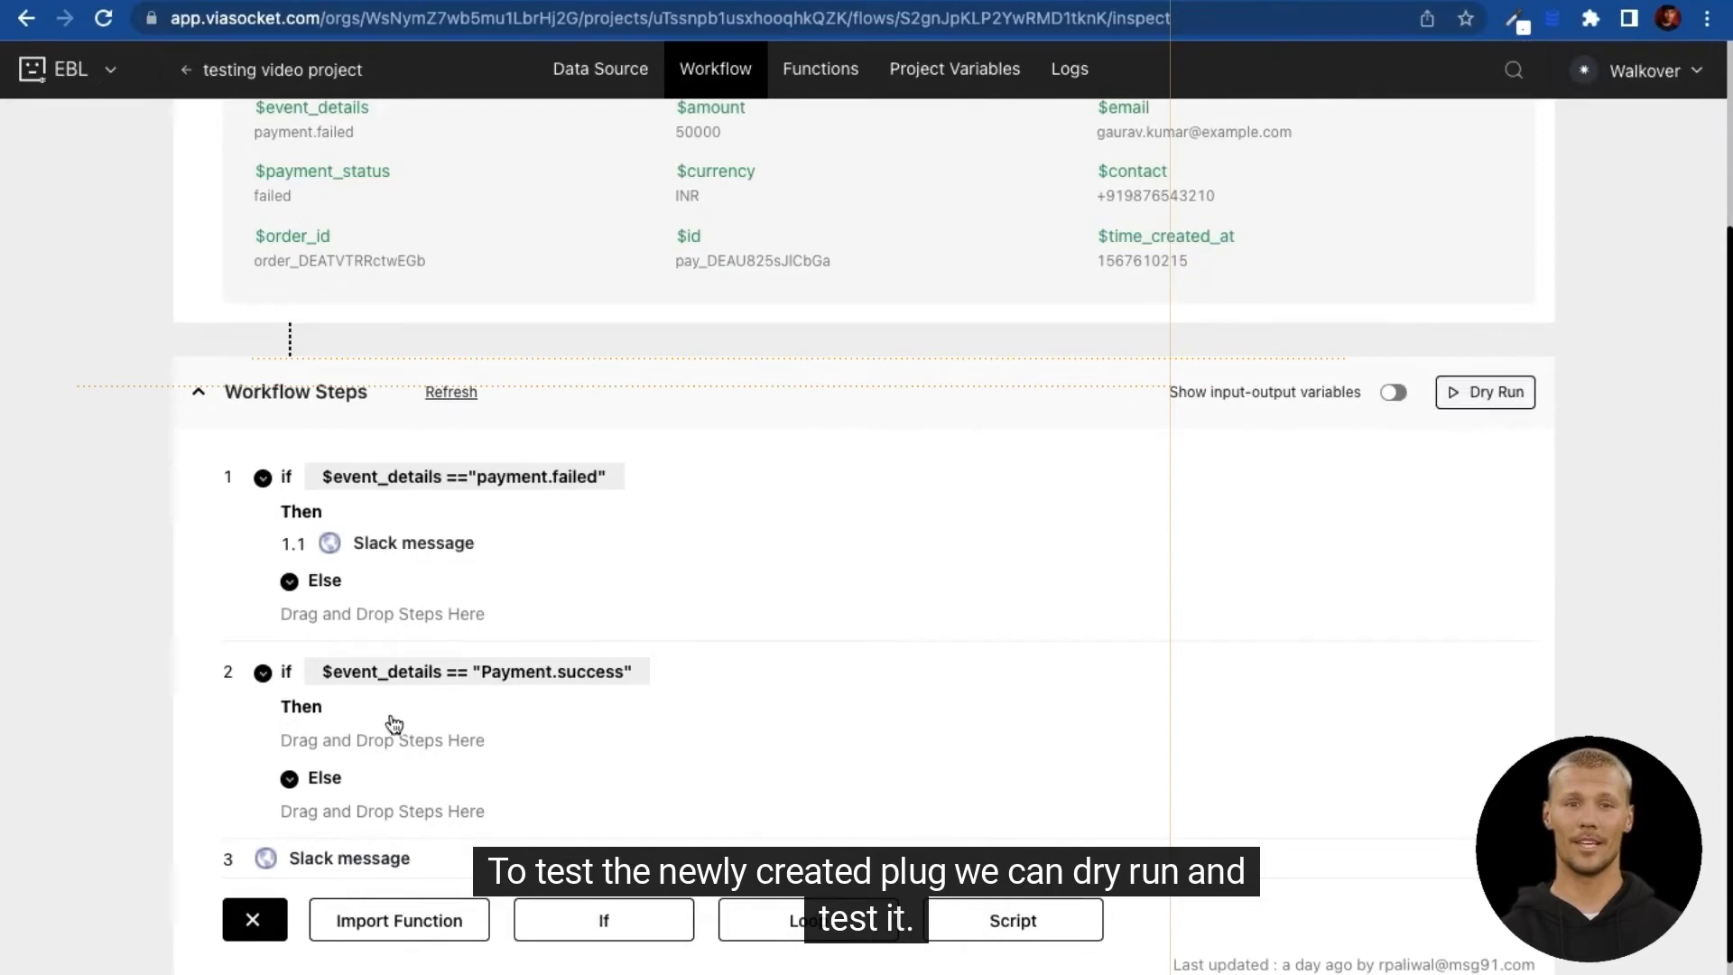
Step: Move the new Slack message into the Payment.success Then branch as step 2.1
scroll(443, 679, up, 2)
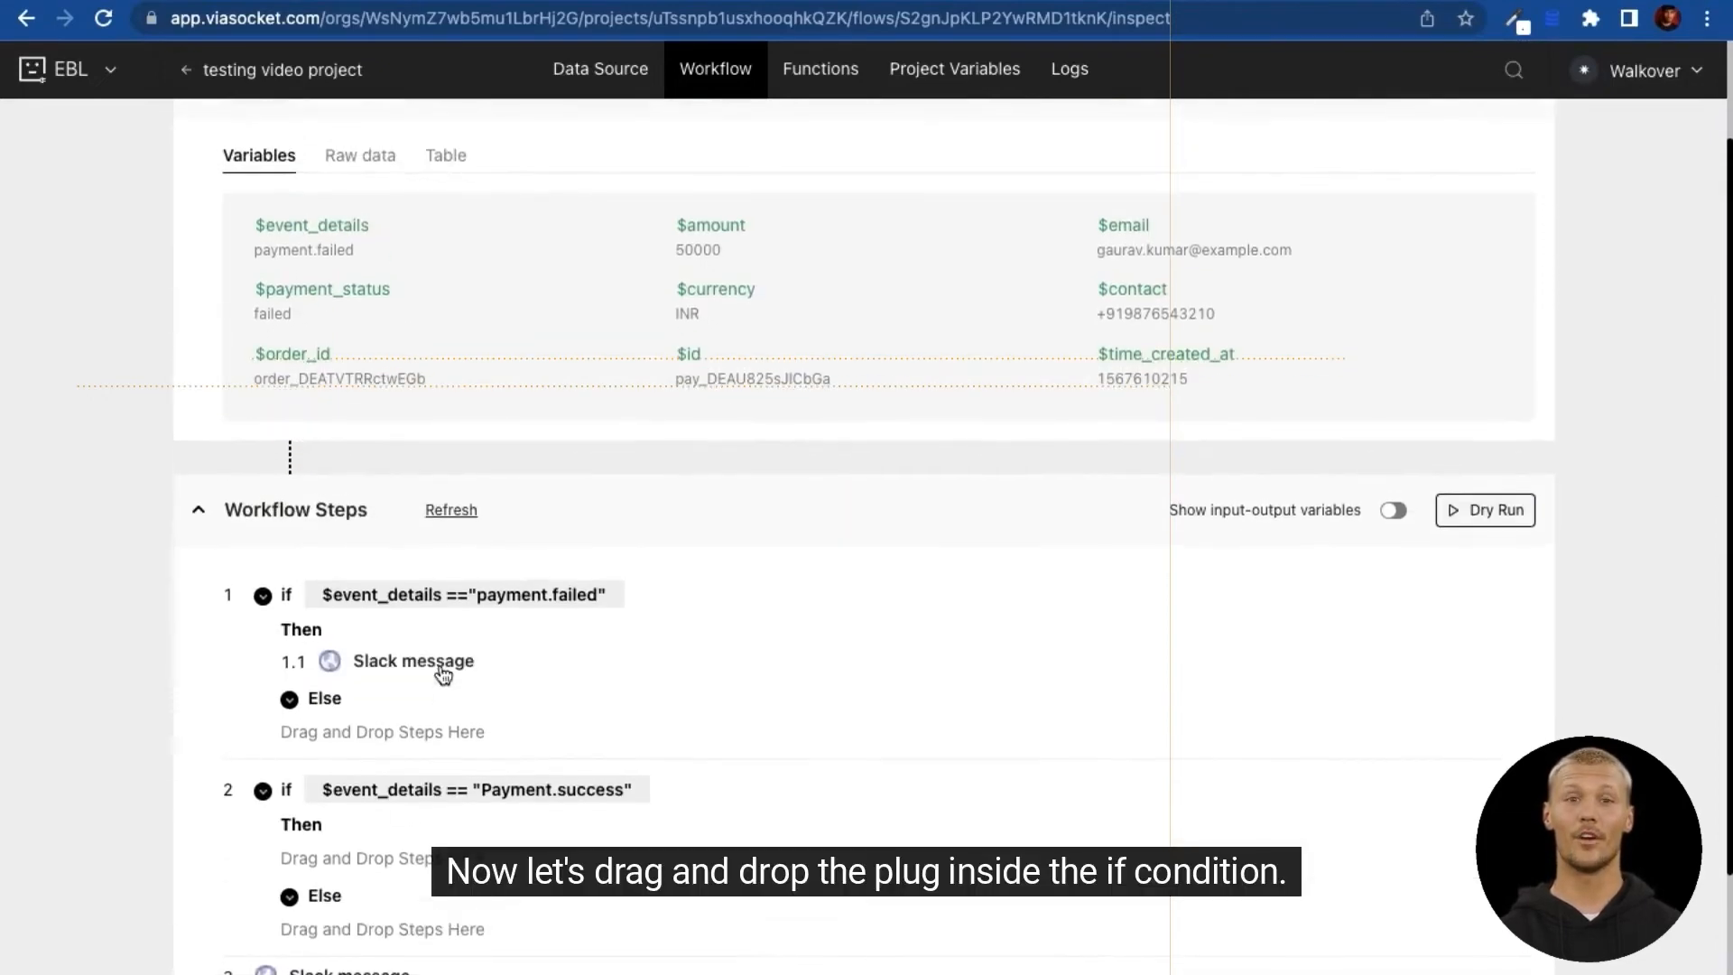
scroll(442, 672, down, 1)
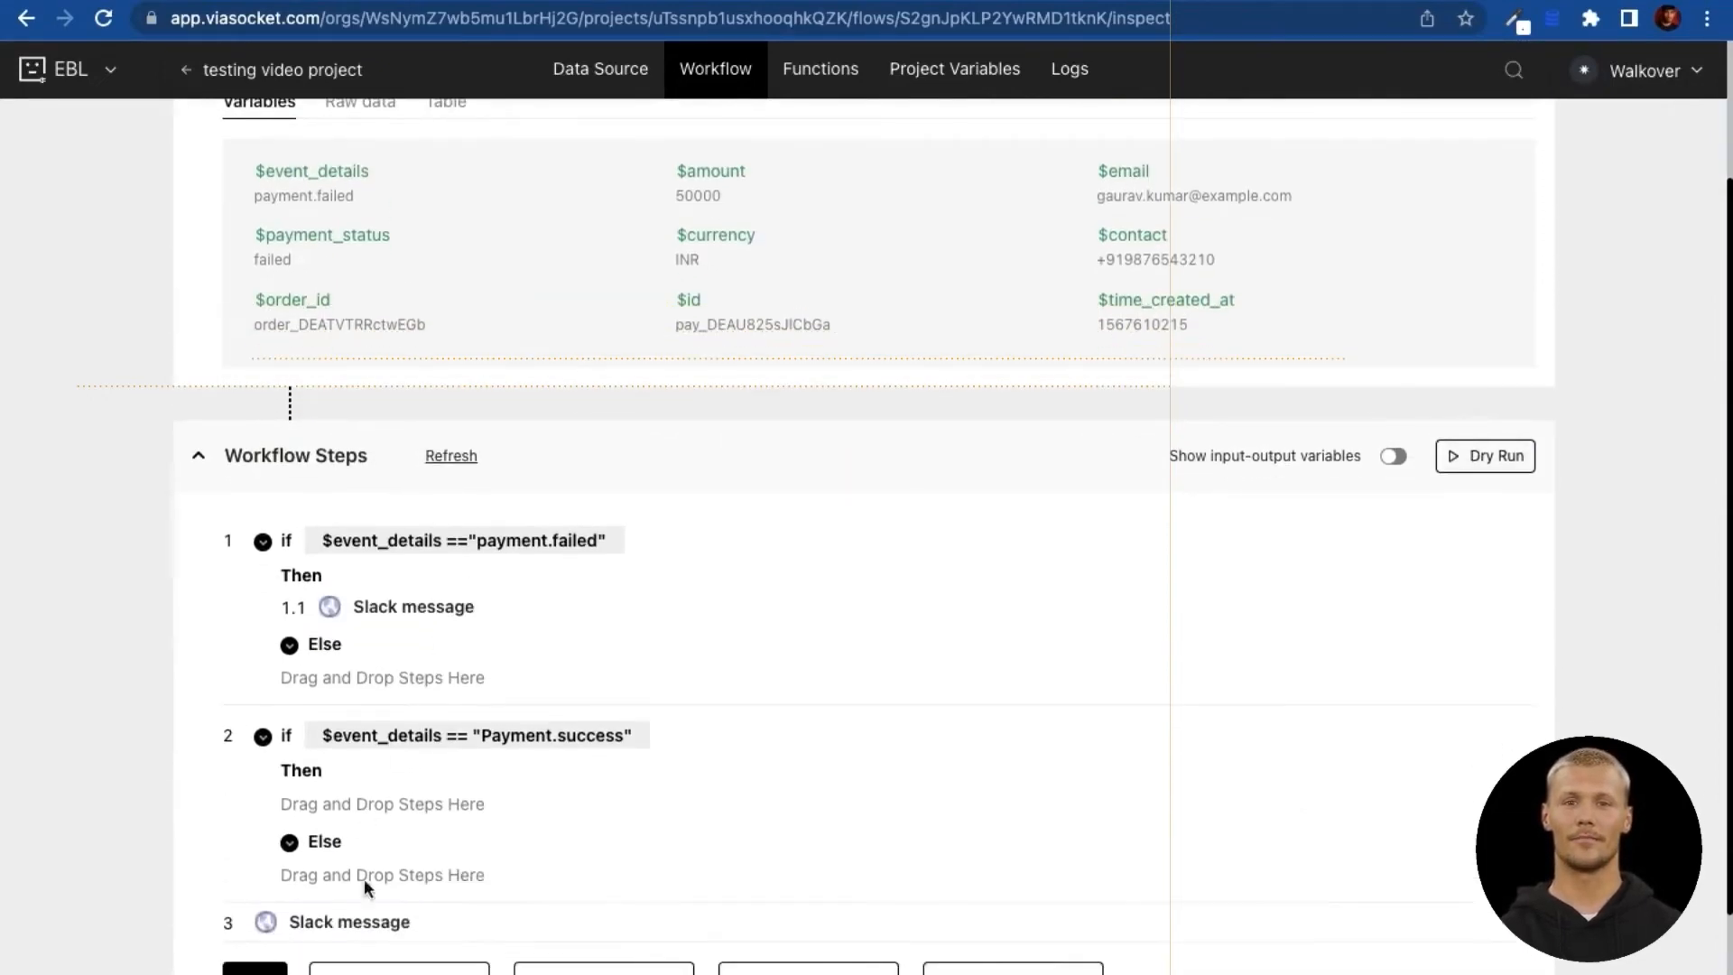
drag(338, 922, 419, 803)
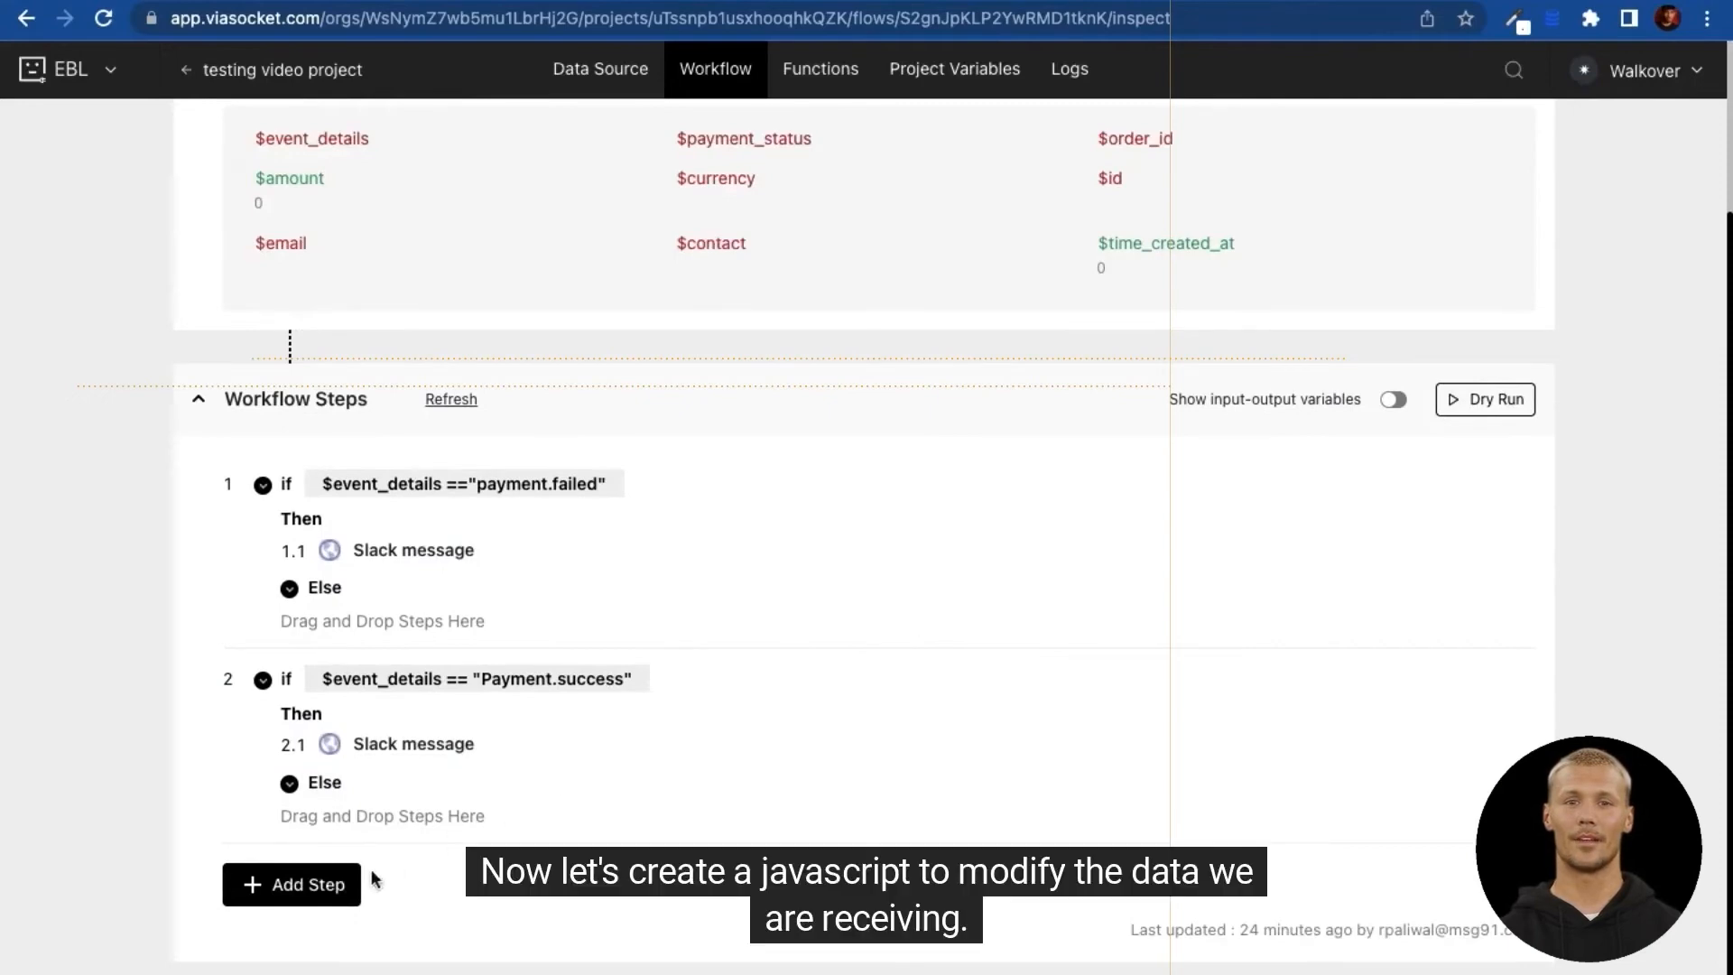
click(346, 885)
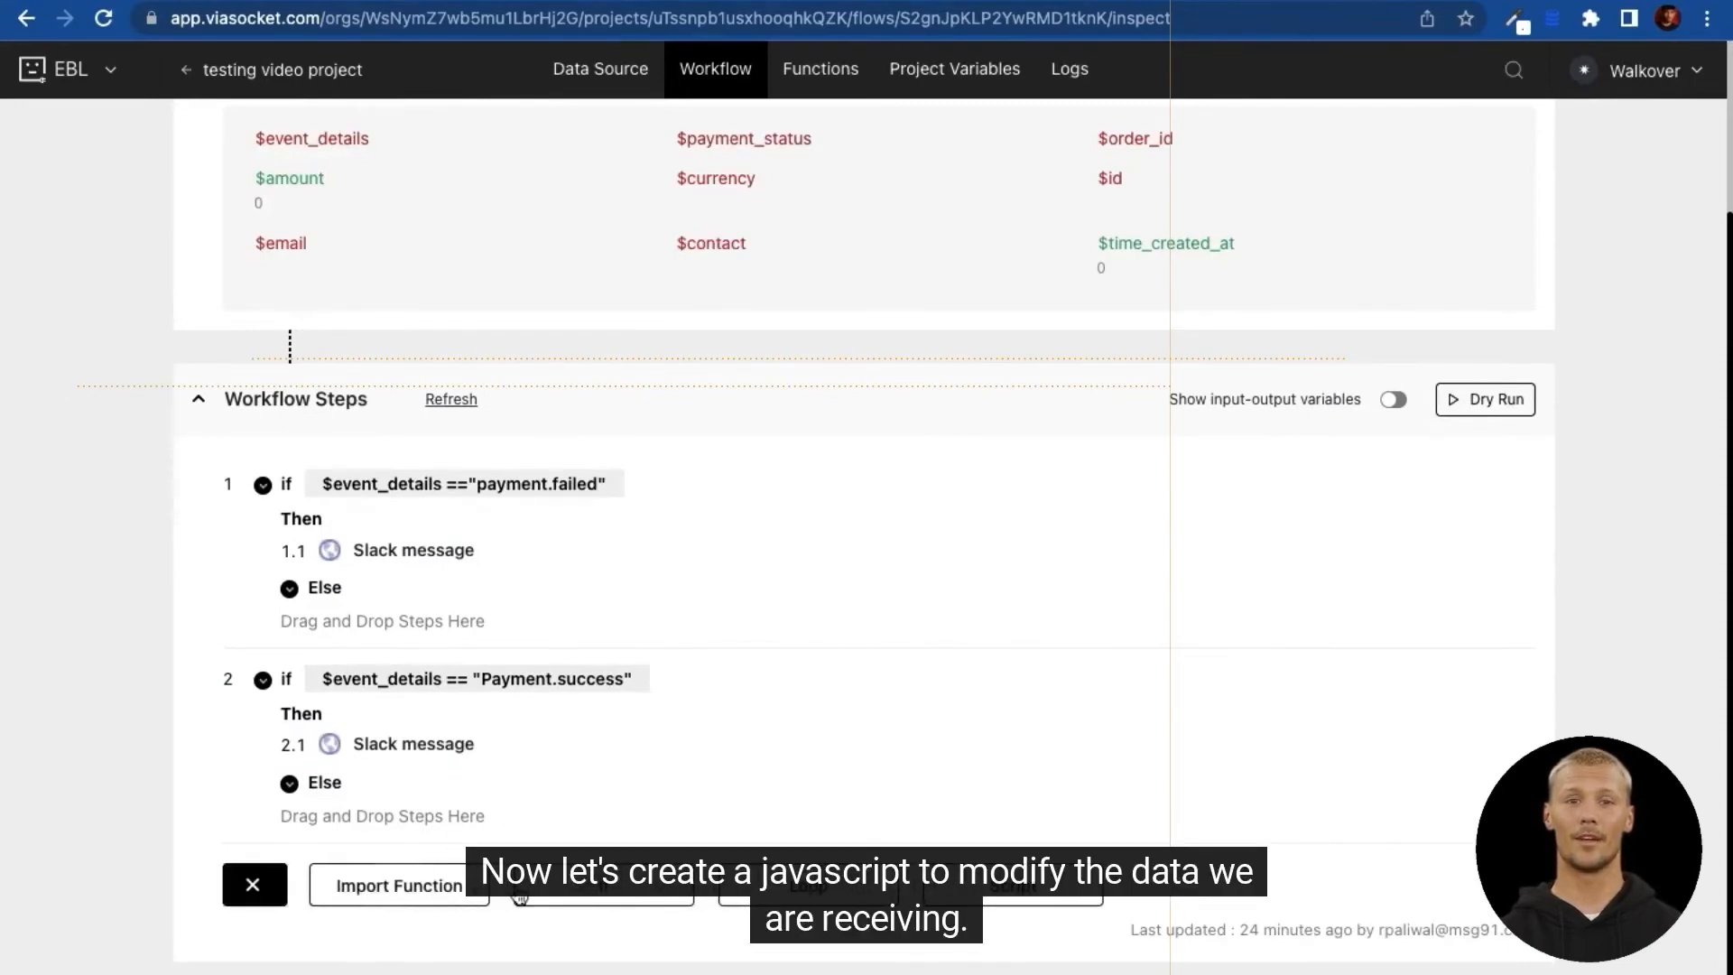
Step: Add a JavaScript step titled 'Payment alerts domain details'
click(1013, 886)
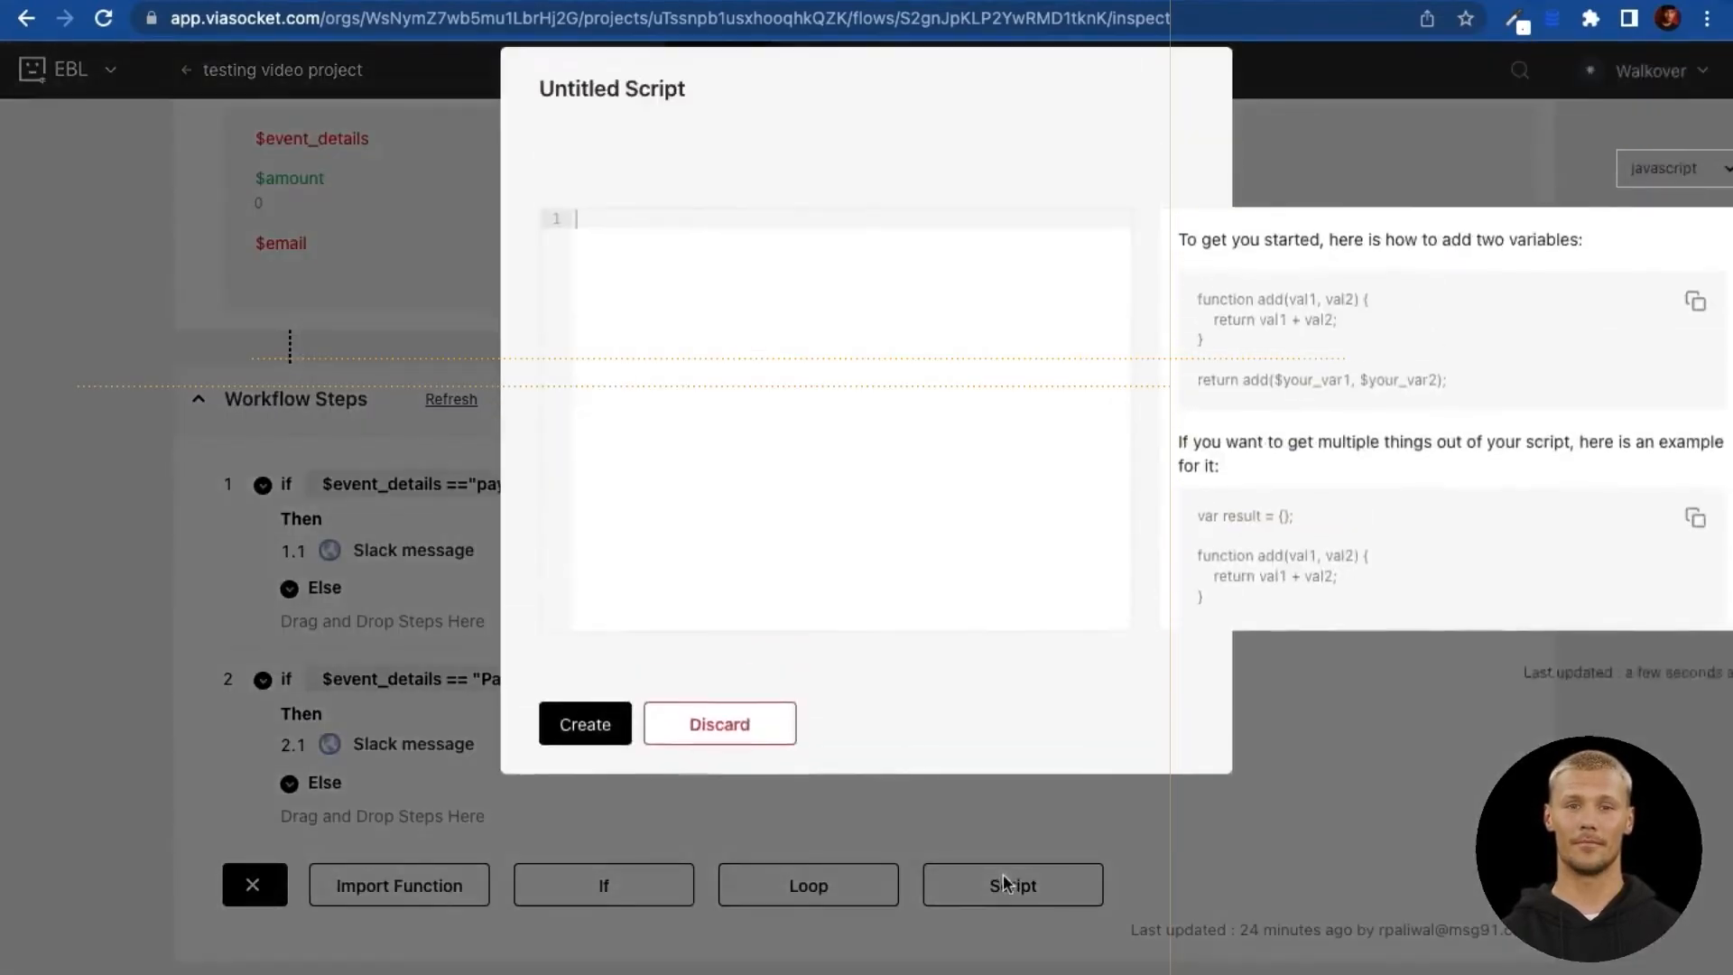
click(603, 755)
click(388, 889)
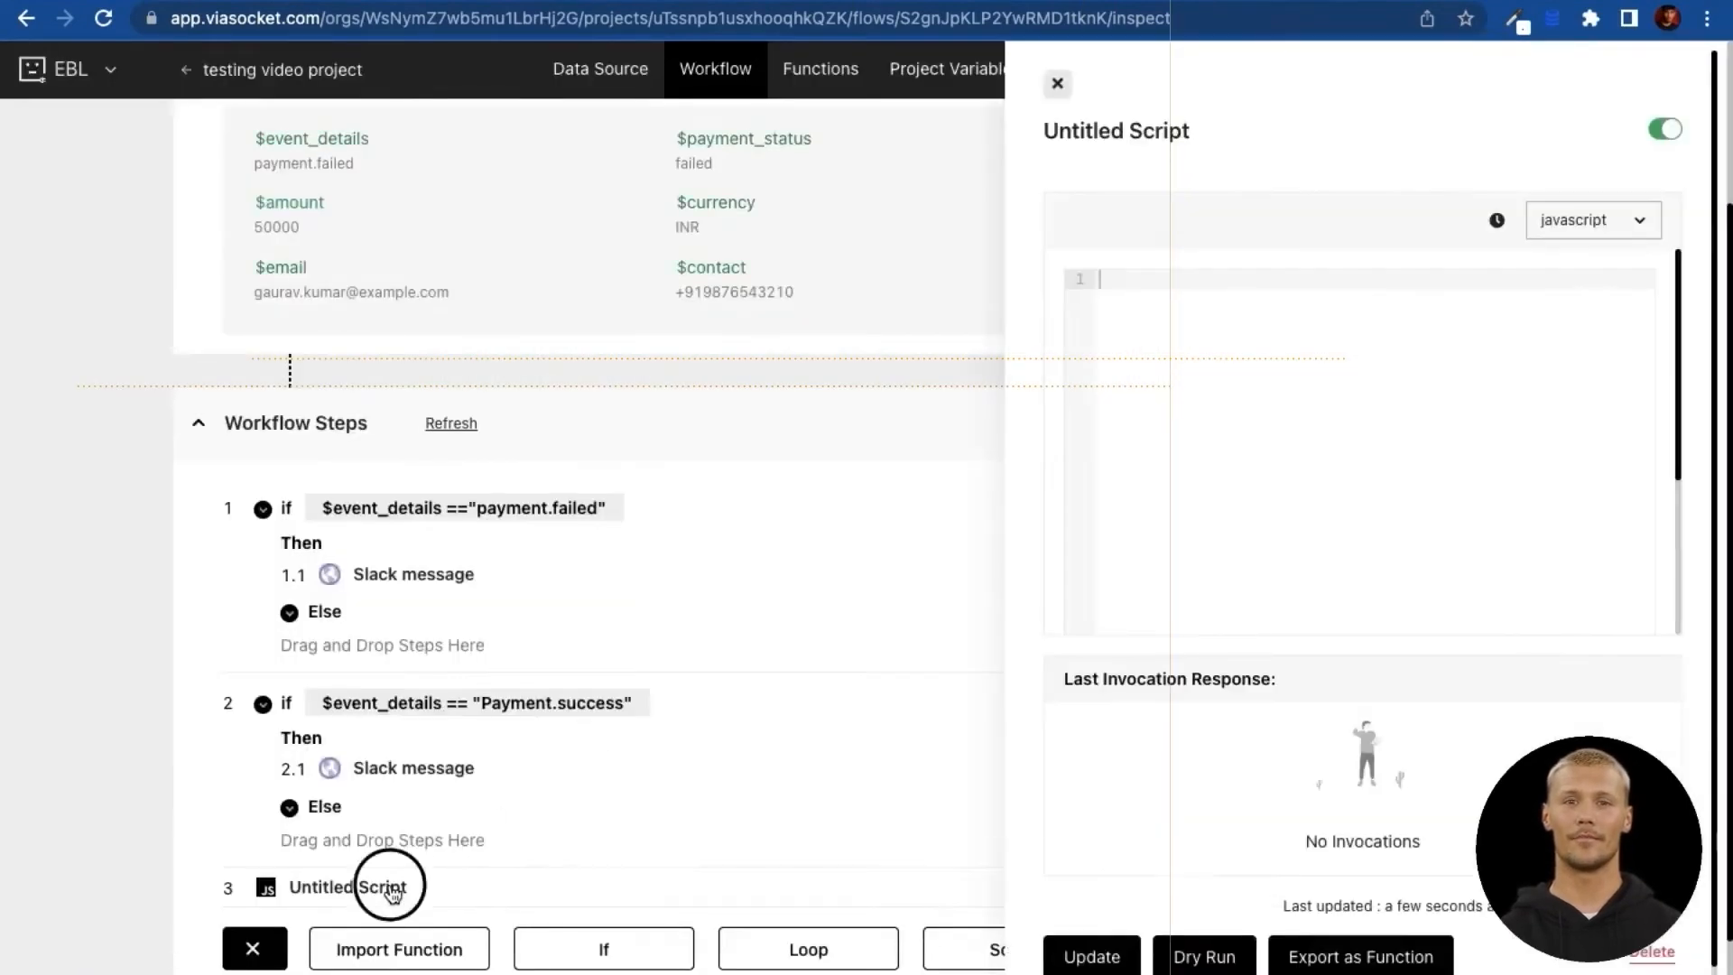
click(1208, 131)
triple_click(1183, 142)
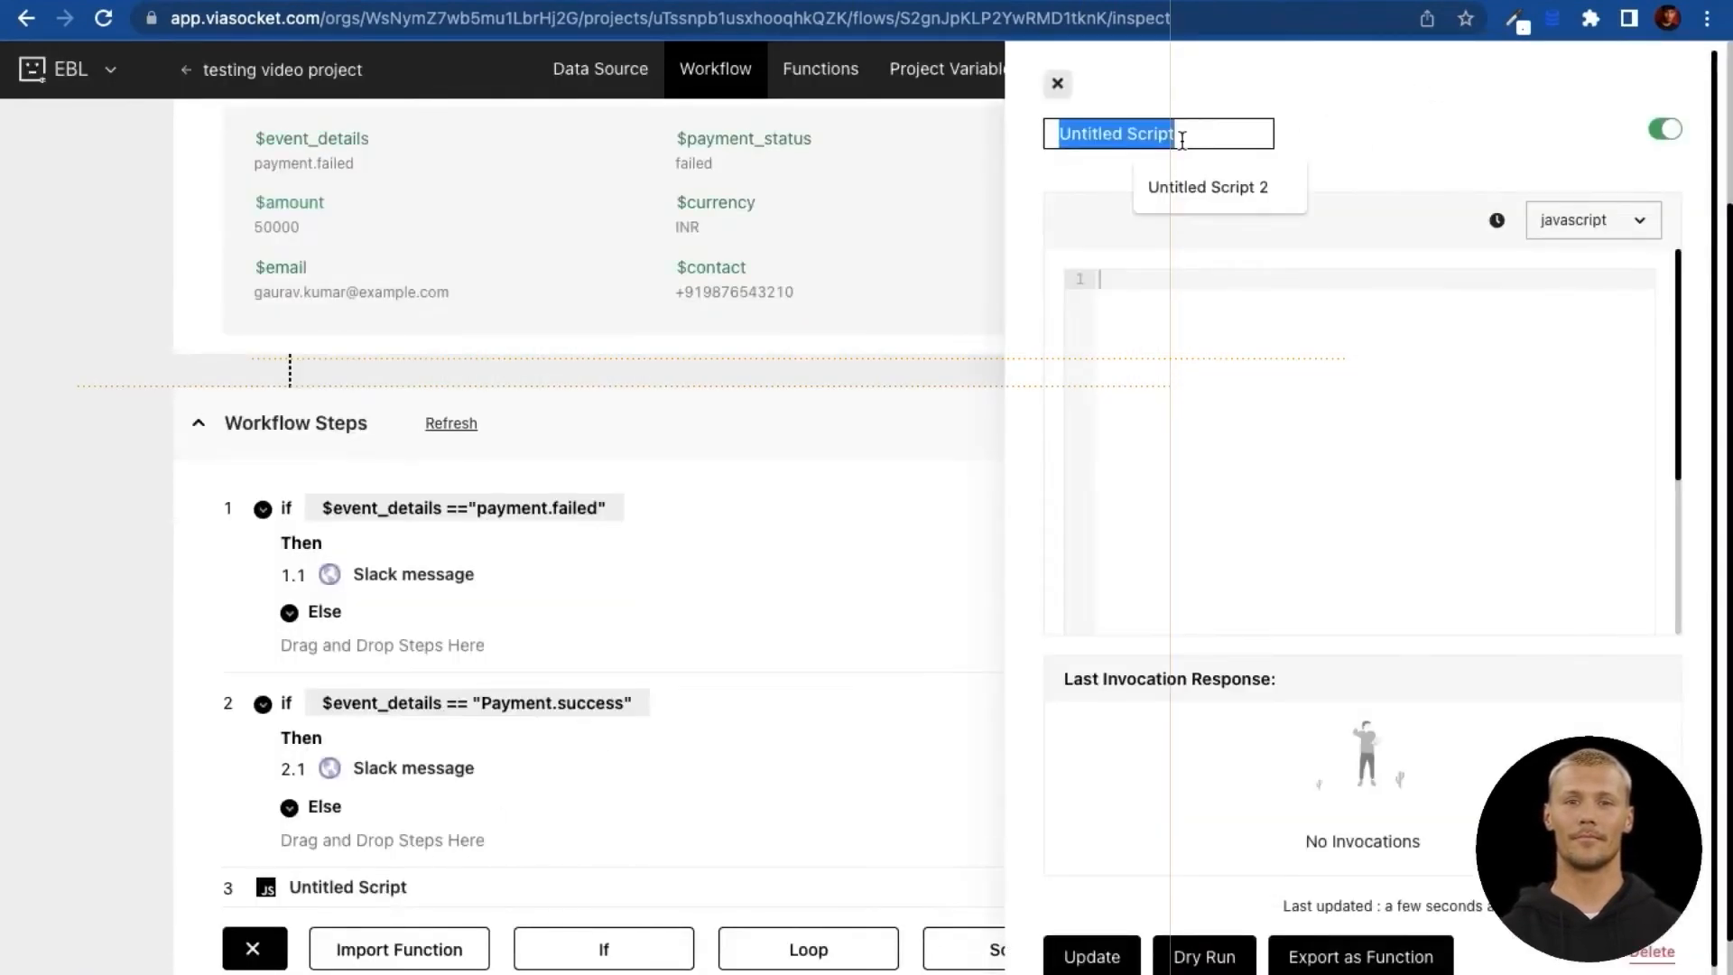
text(Payment alerts)
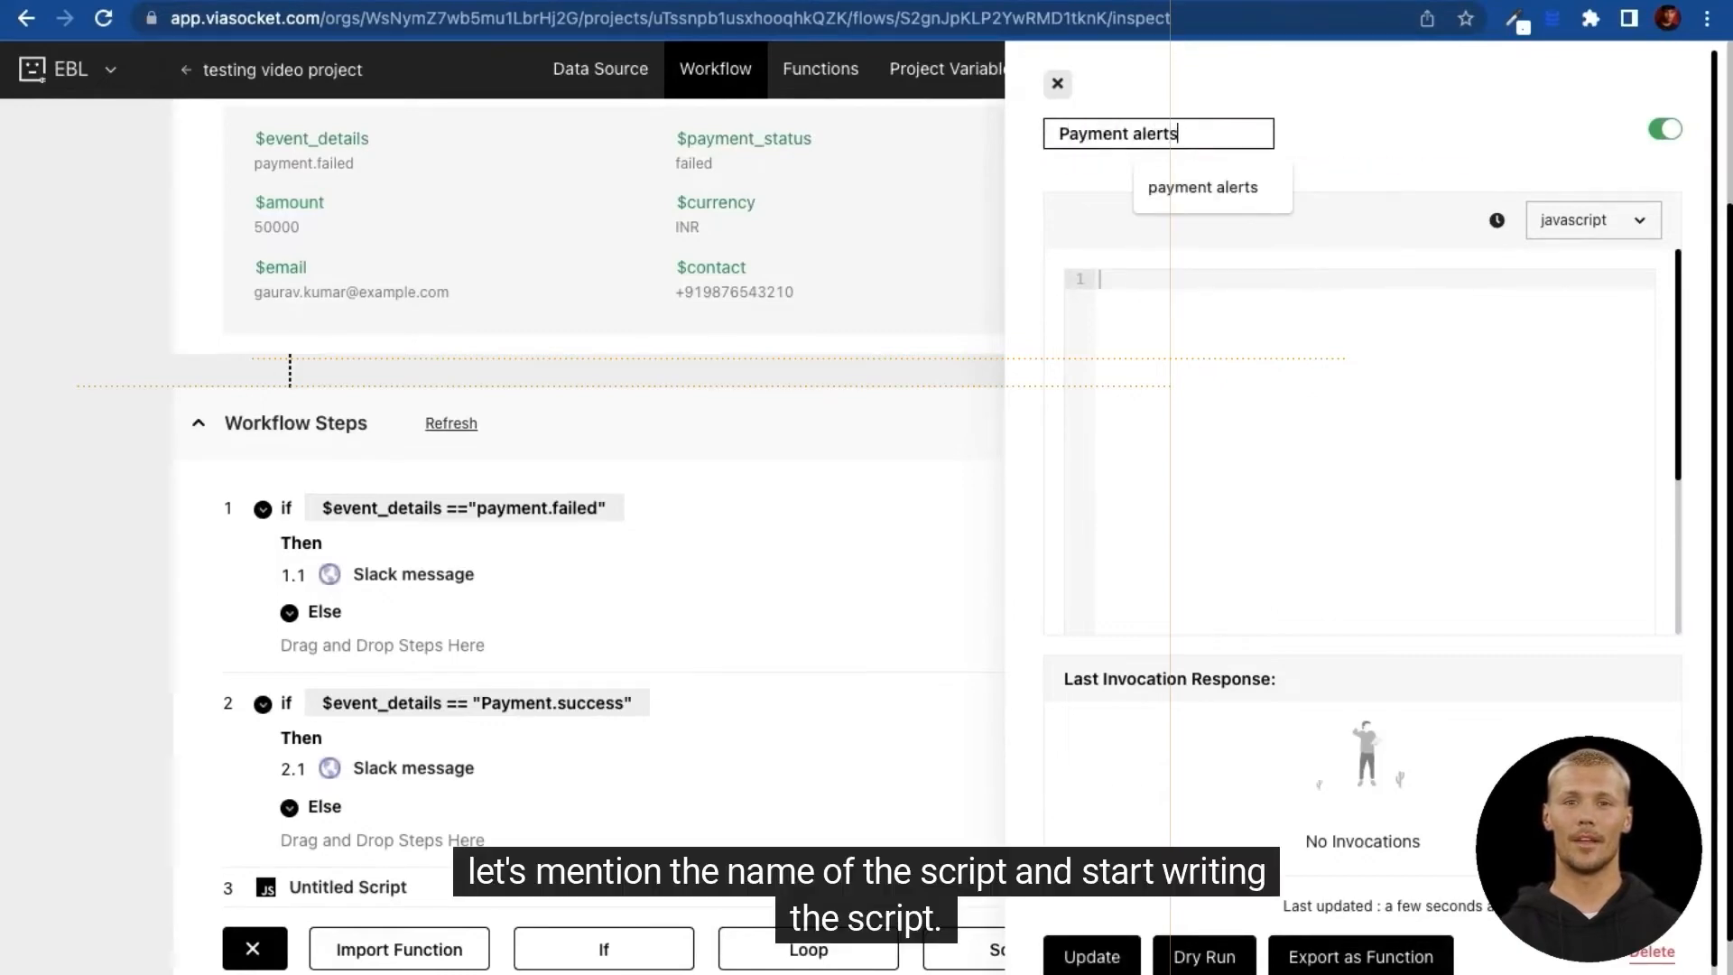
click(1249, 334)
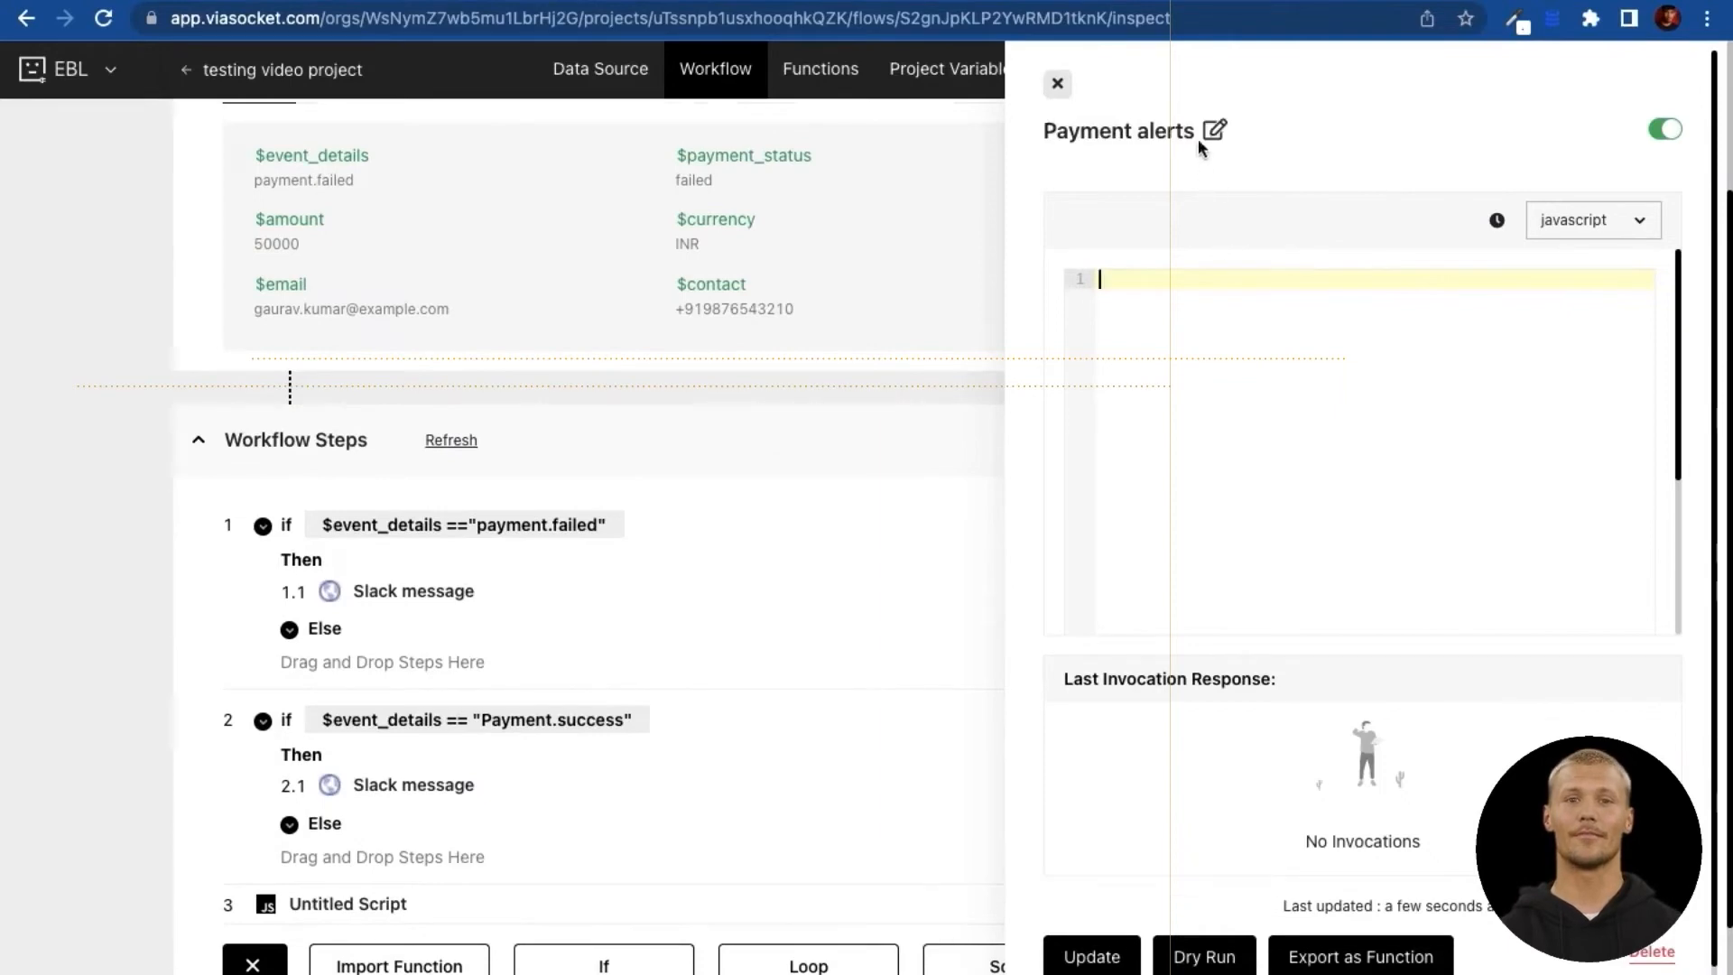
click(1205, 132)
text(domain)
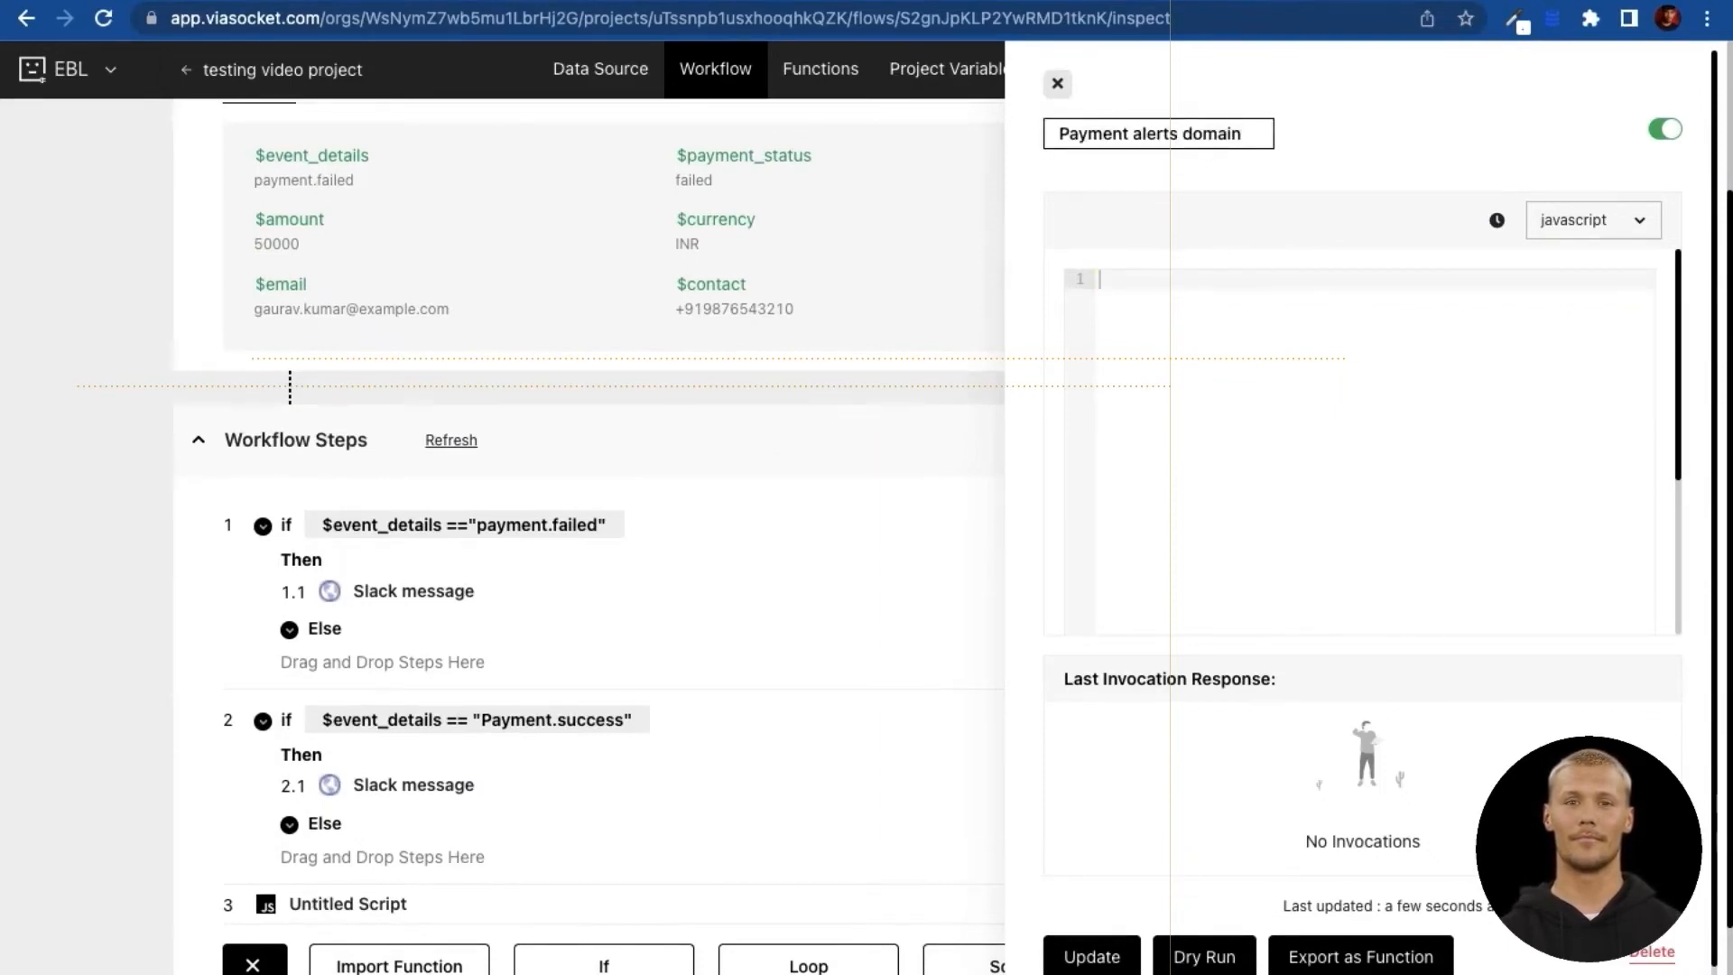
text( deti)
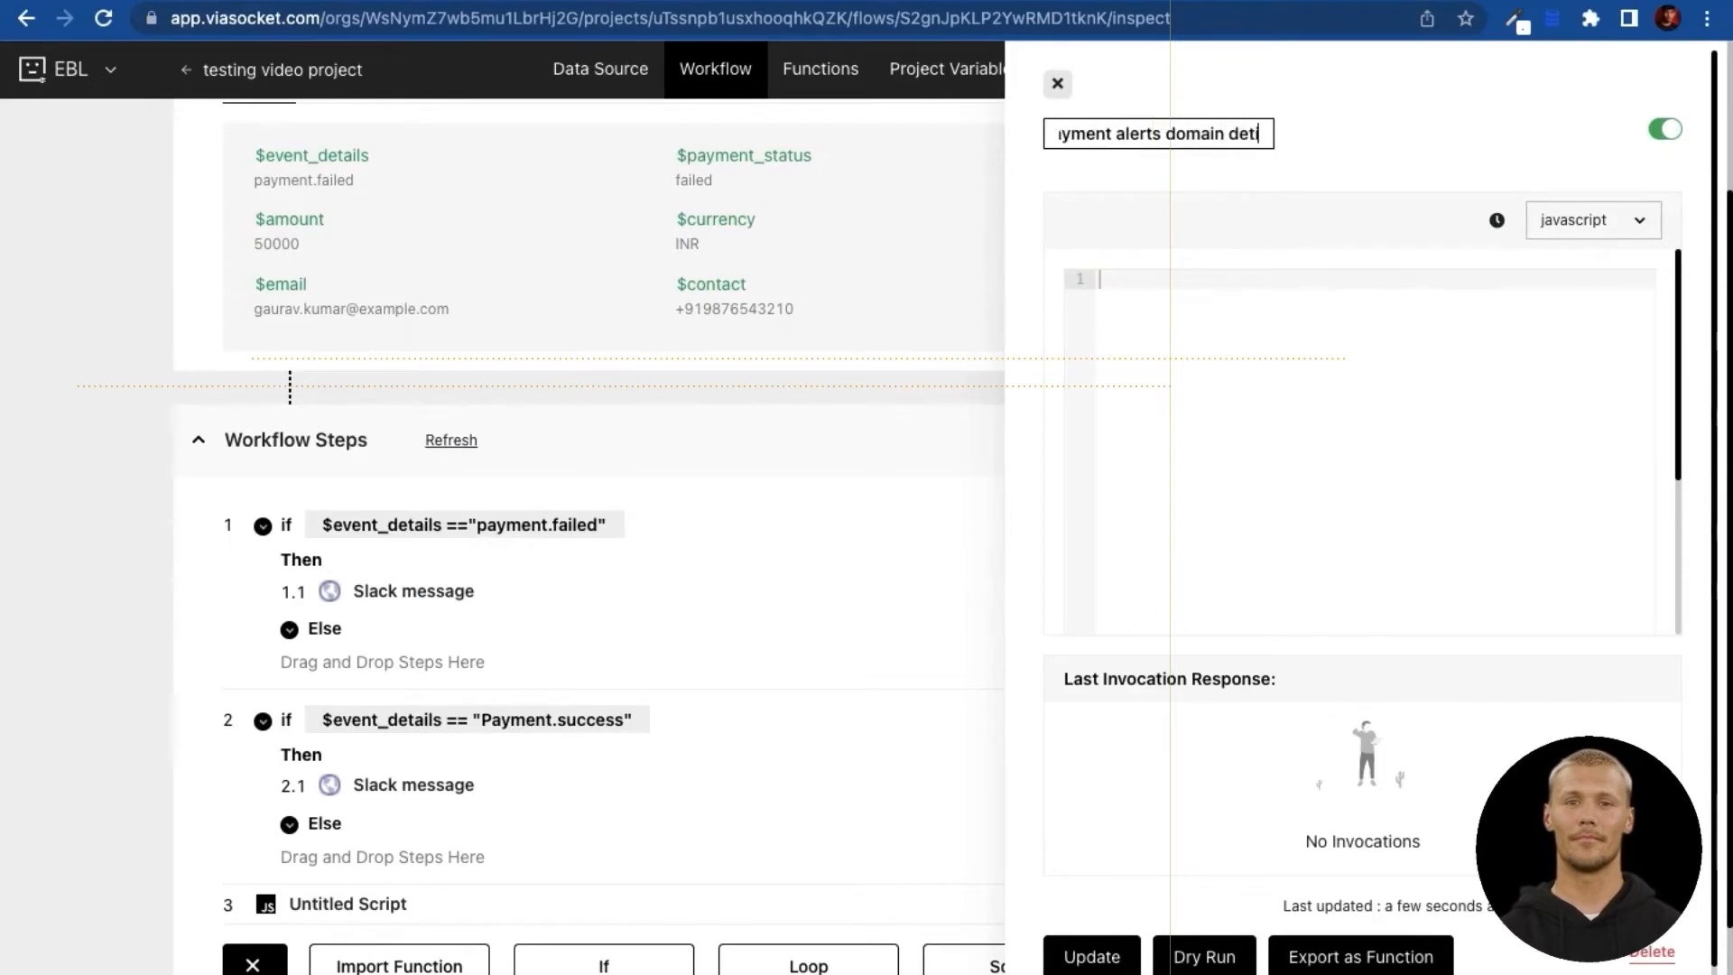
key(BackSpace)
key(BackSpace)
text(tails)
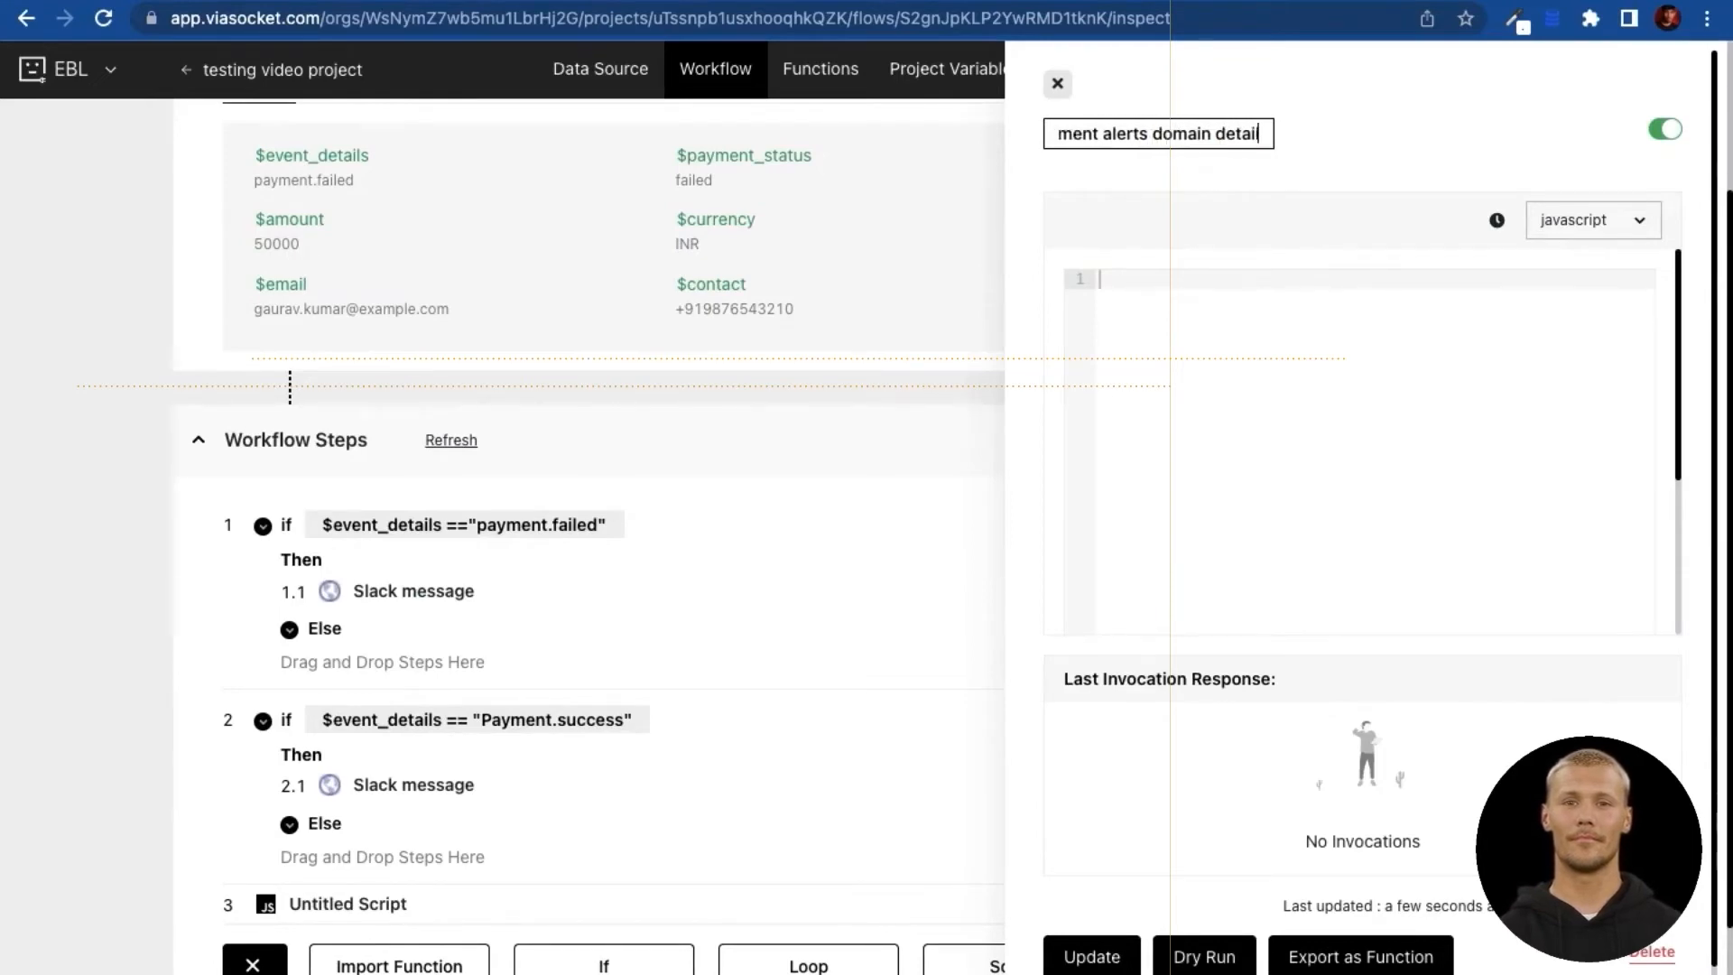
click(1199, 303)
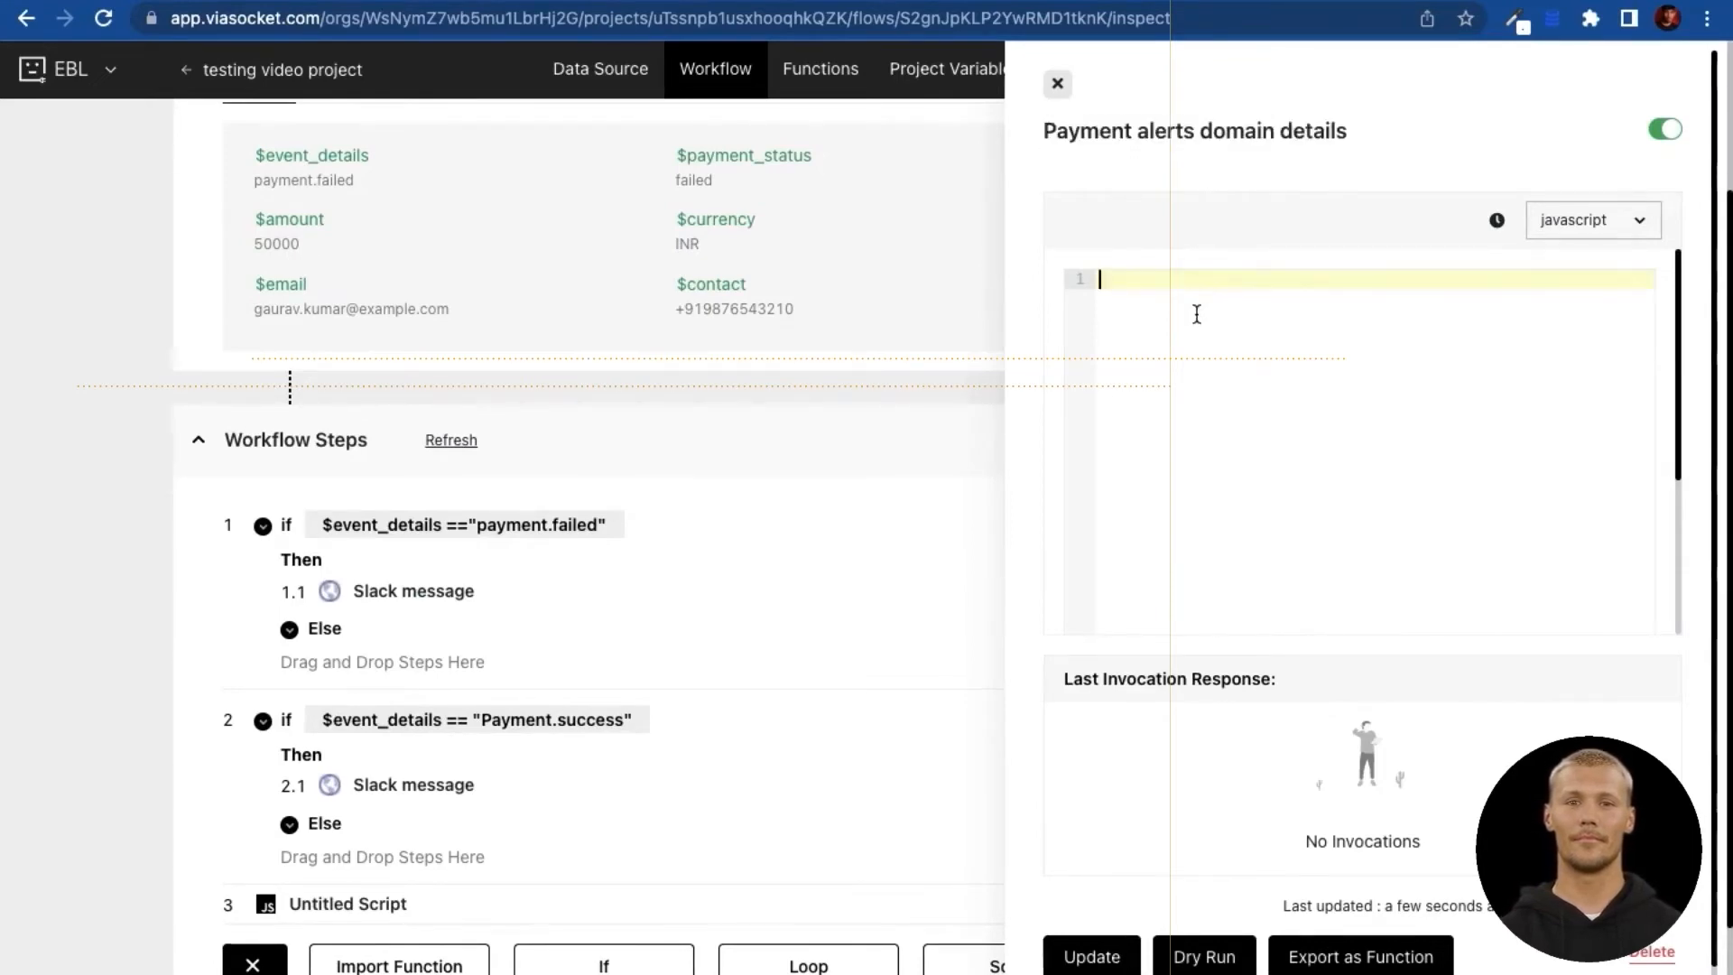
Step: Paste the domain-check code that returns the email domain or 'emailprovider'
key(ctrl+v)
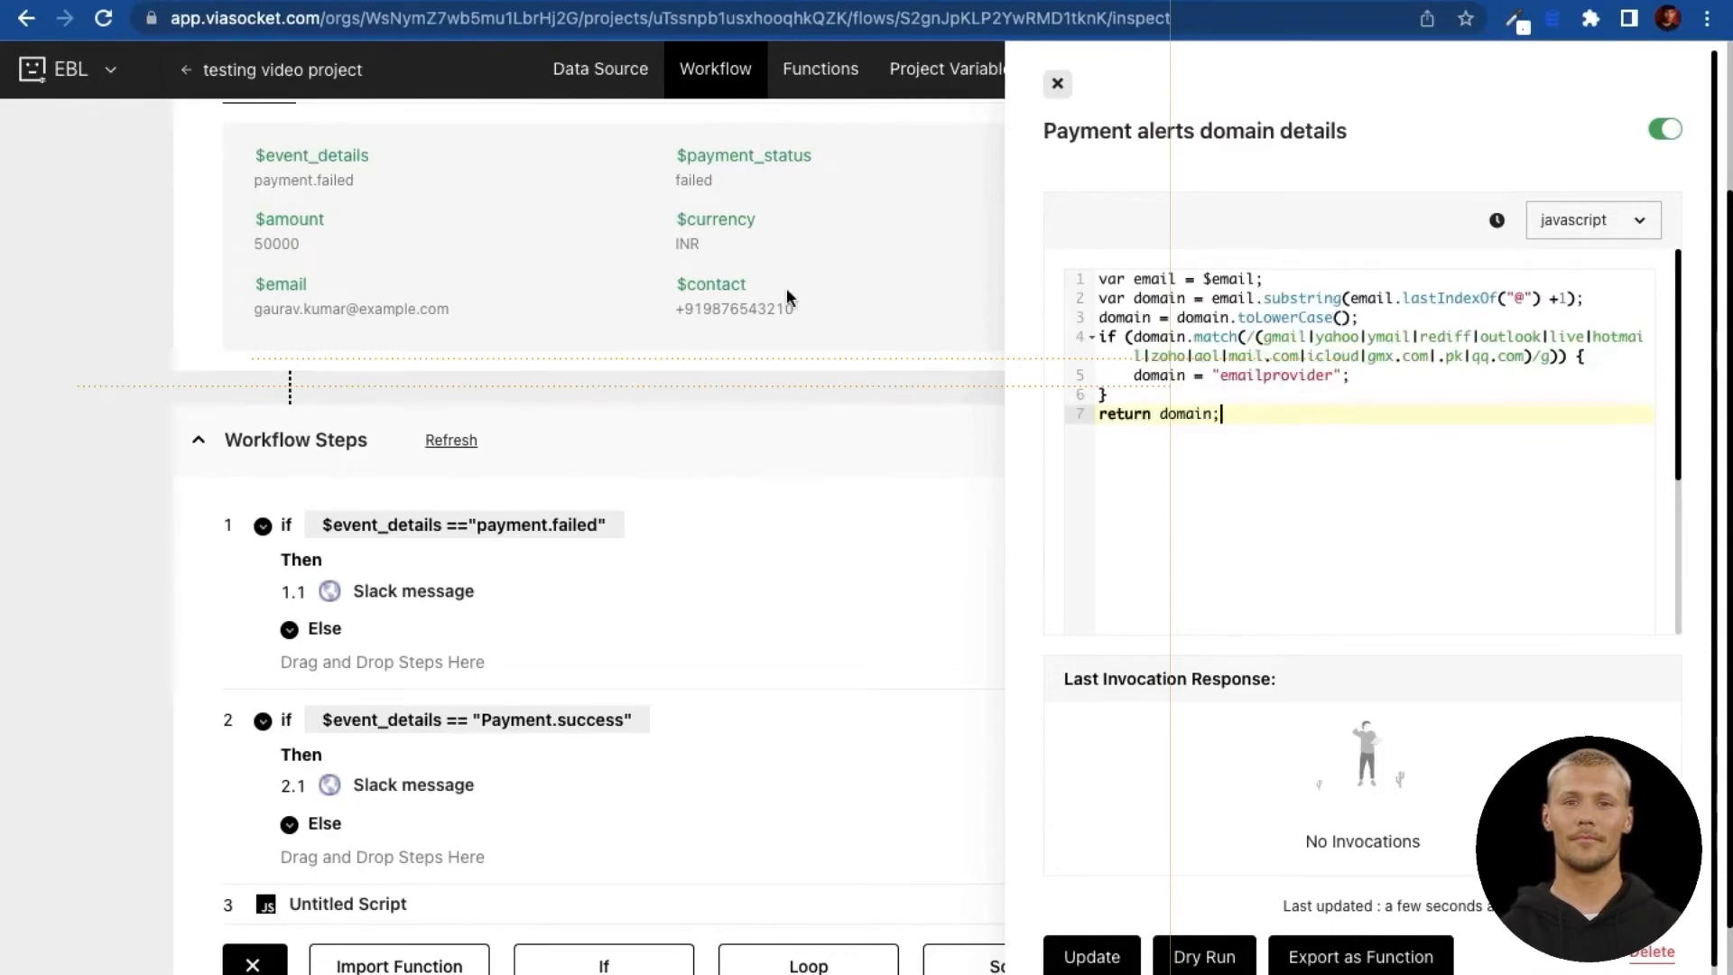
scroll(790, 298, up, 1)
scroll(1301, 477, down, 1)
scroll(1301, 477, up, 1)
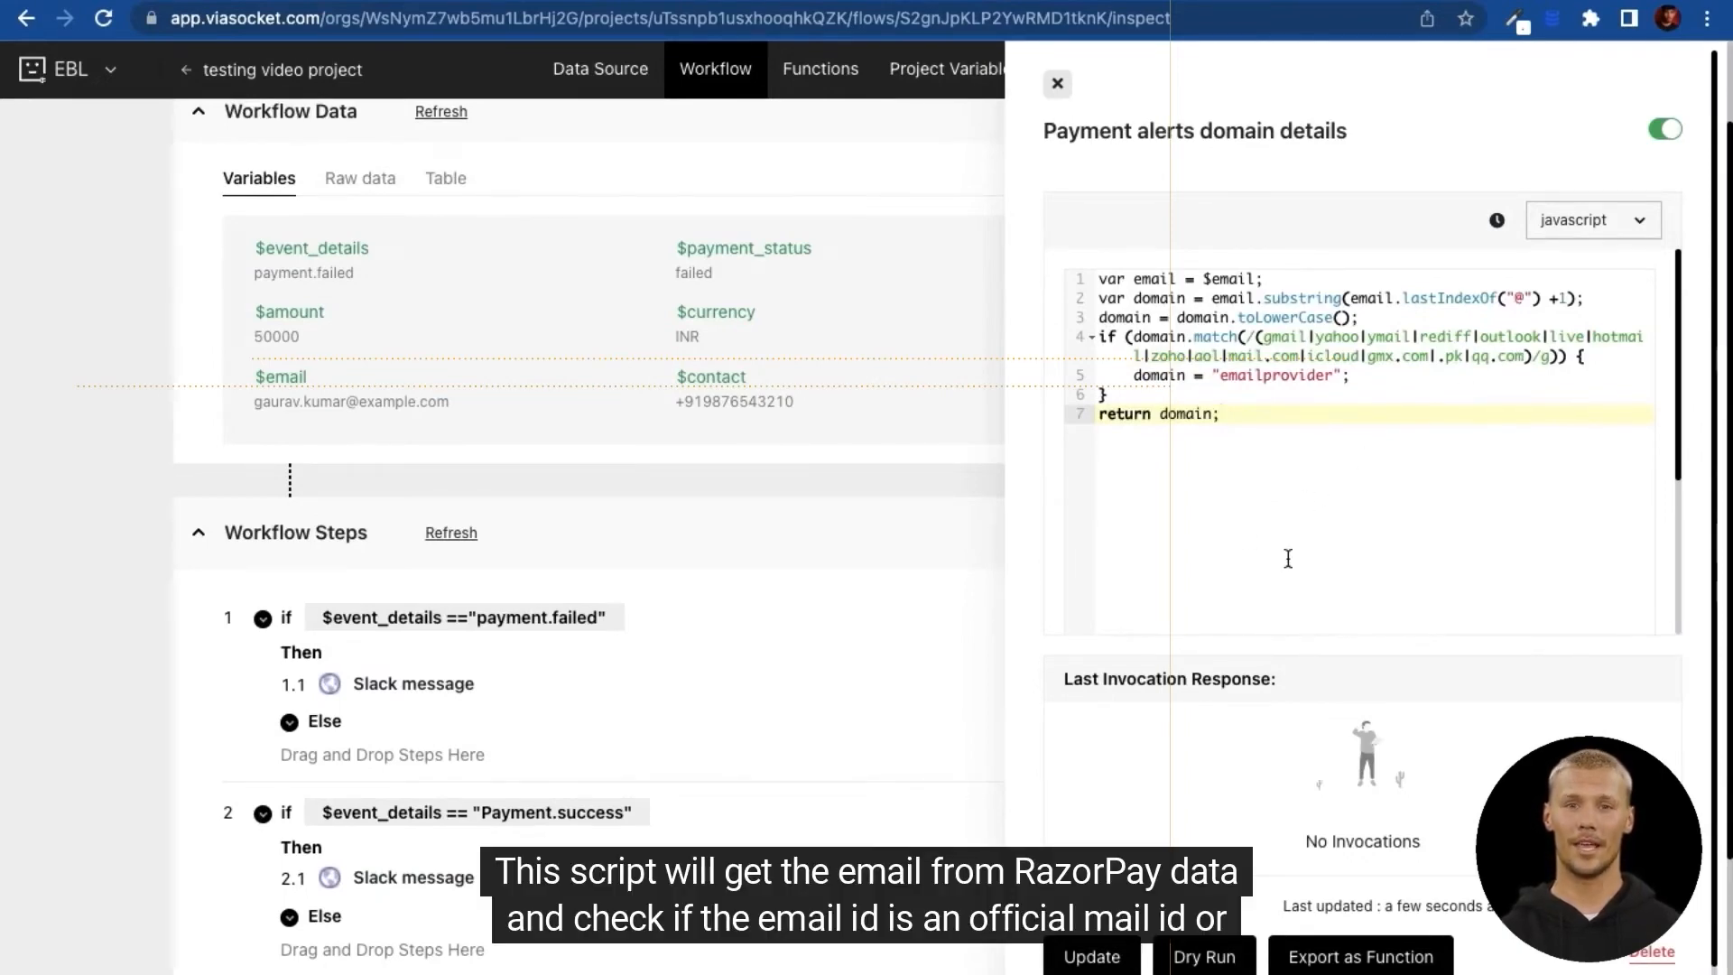
click(1265, 361)
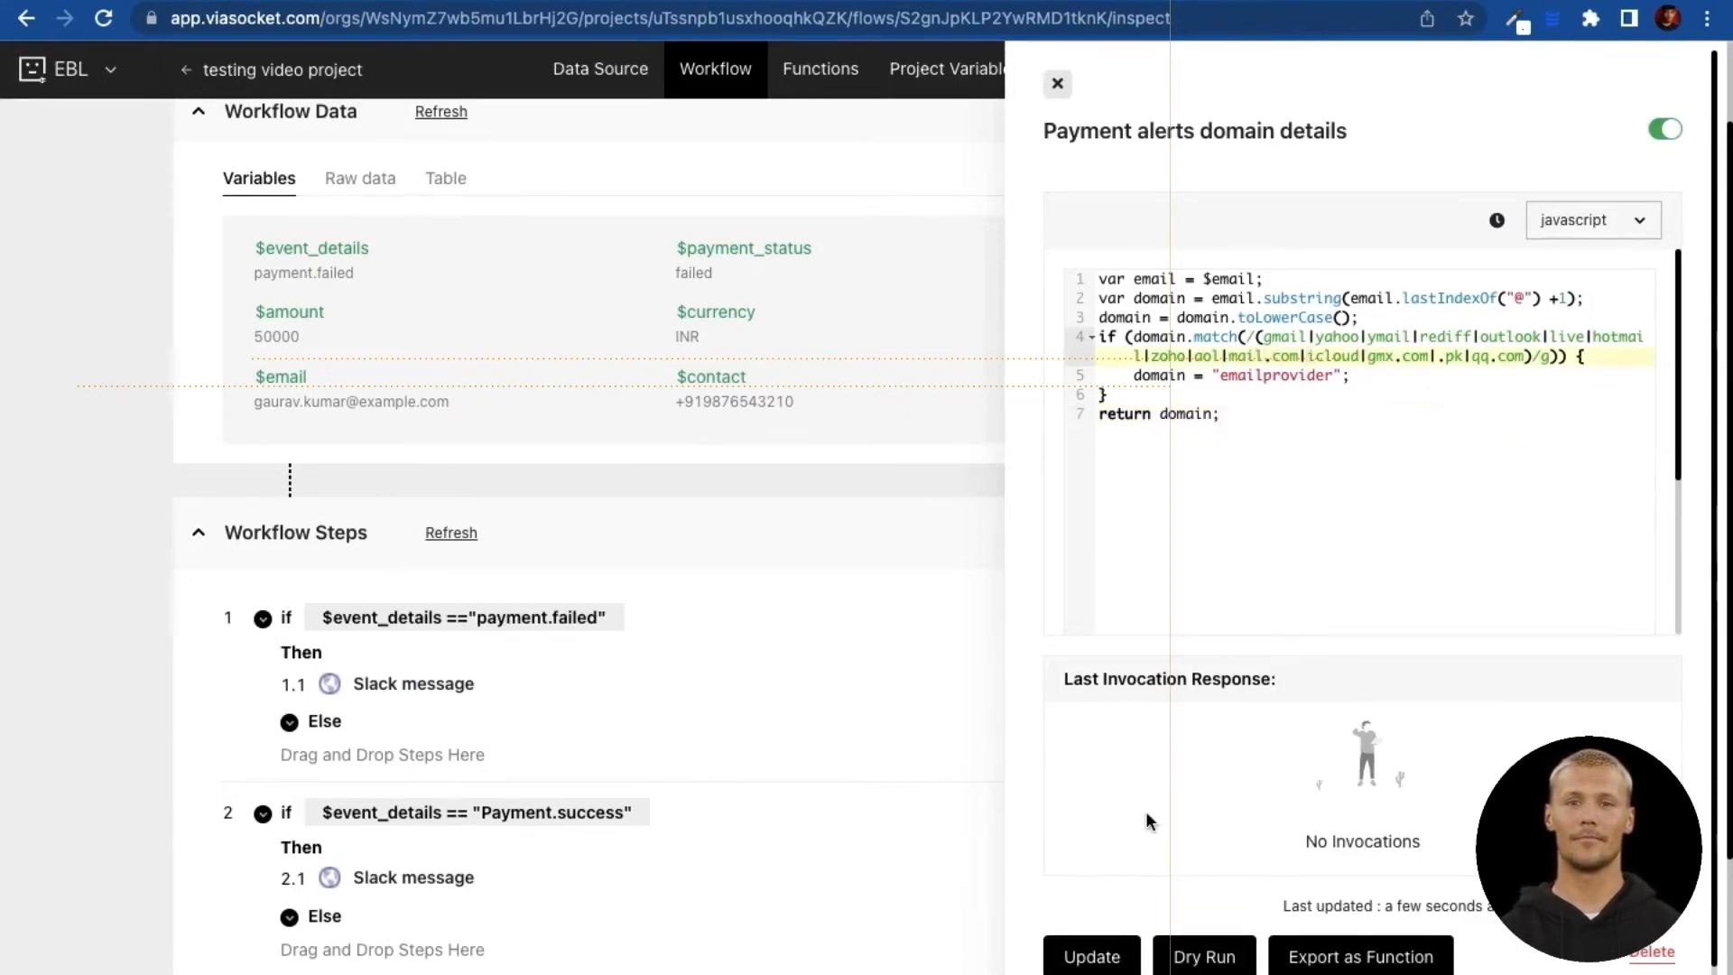
click(1209, 956)
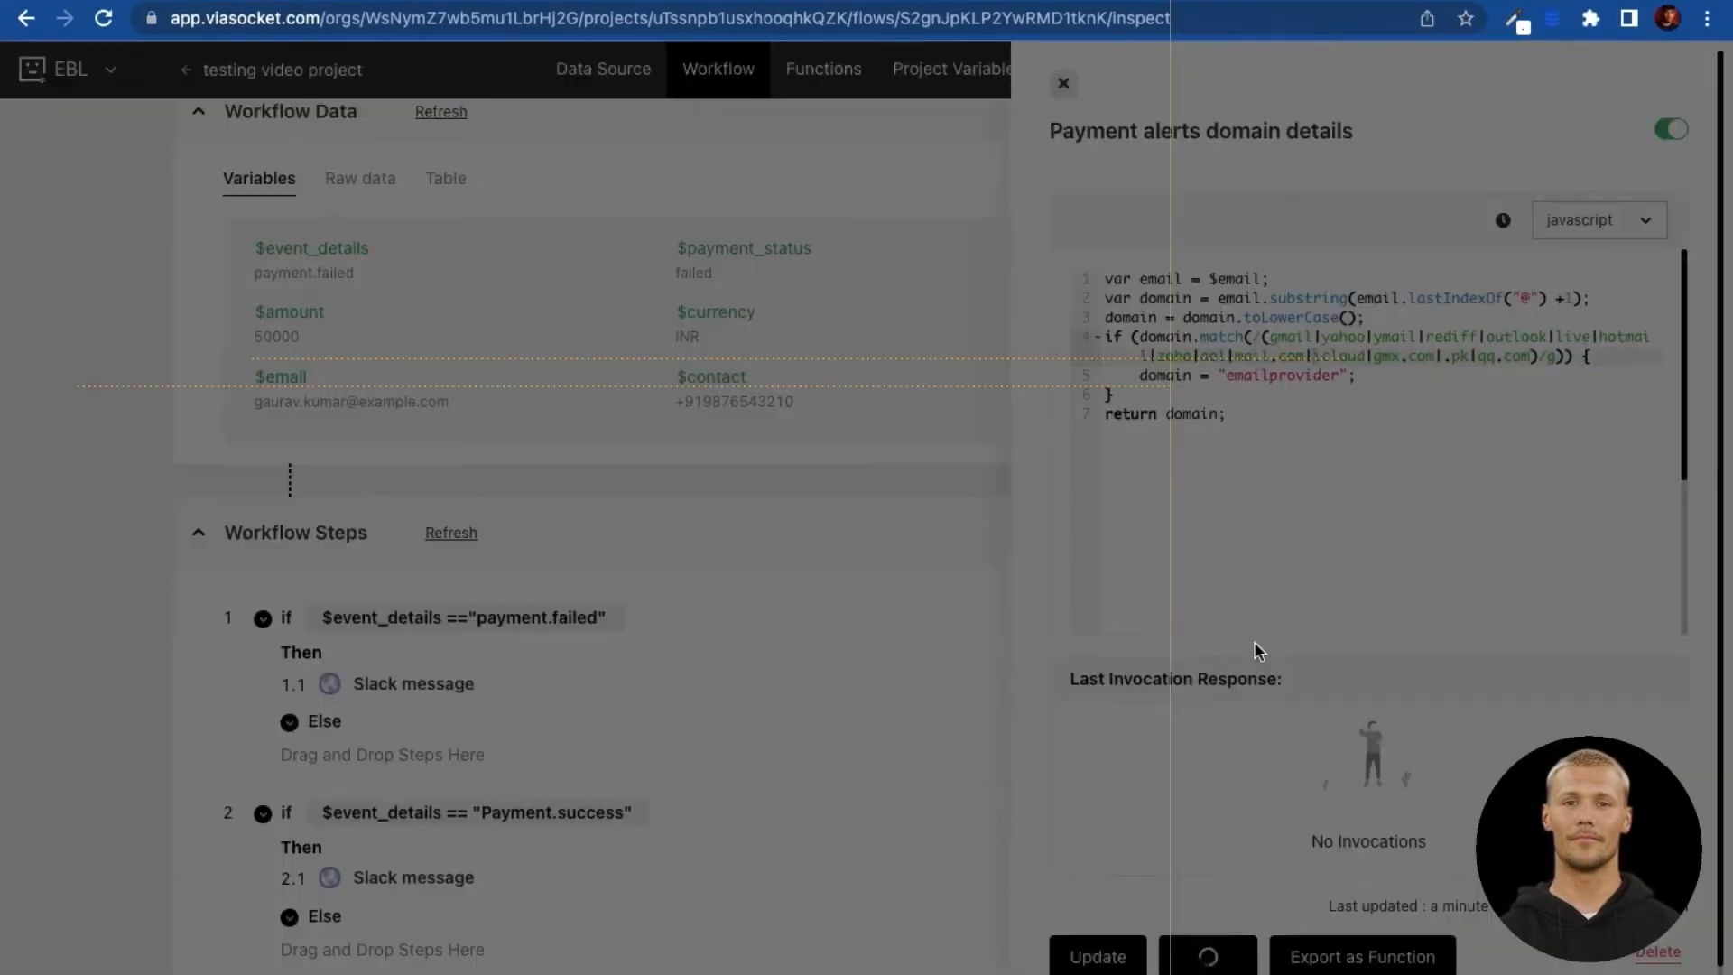
Step: Dry-run the domain script with an msg91 test email
double_click(712, 277)
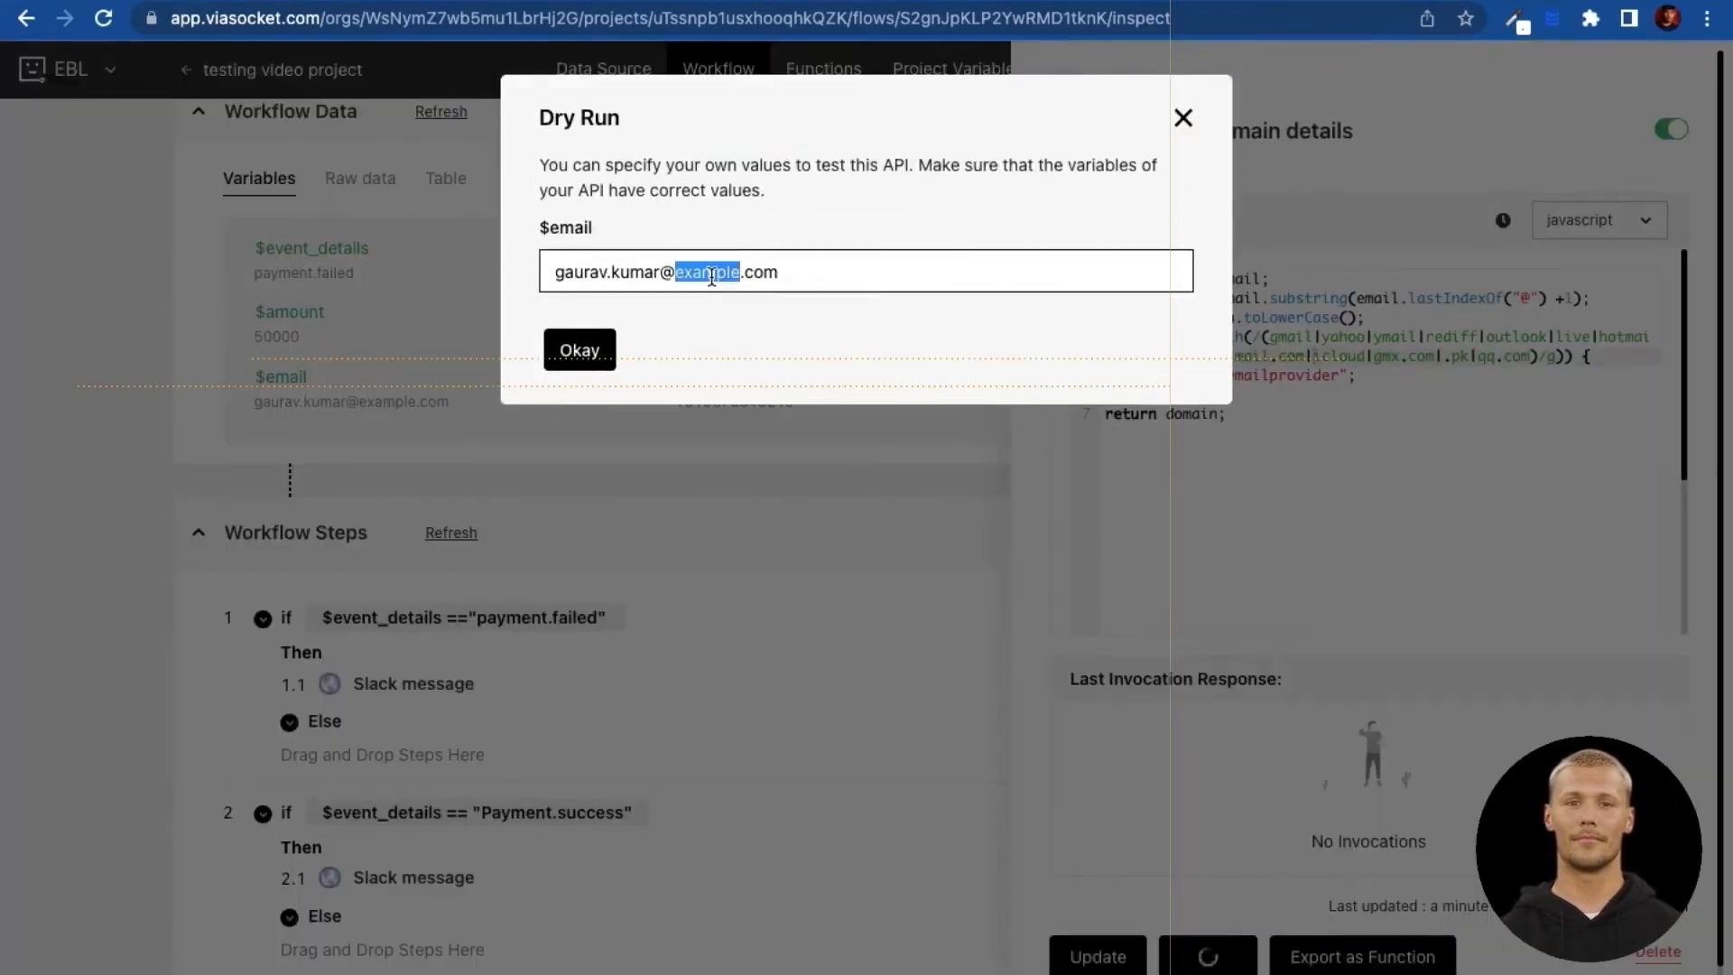
text(msg91)
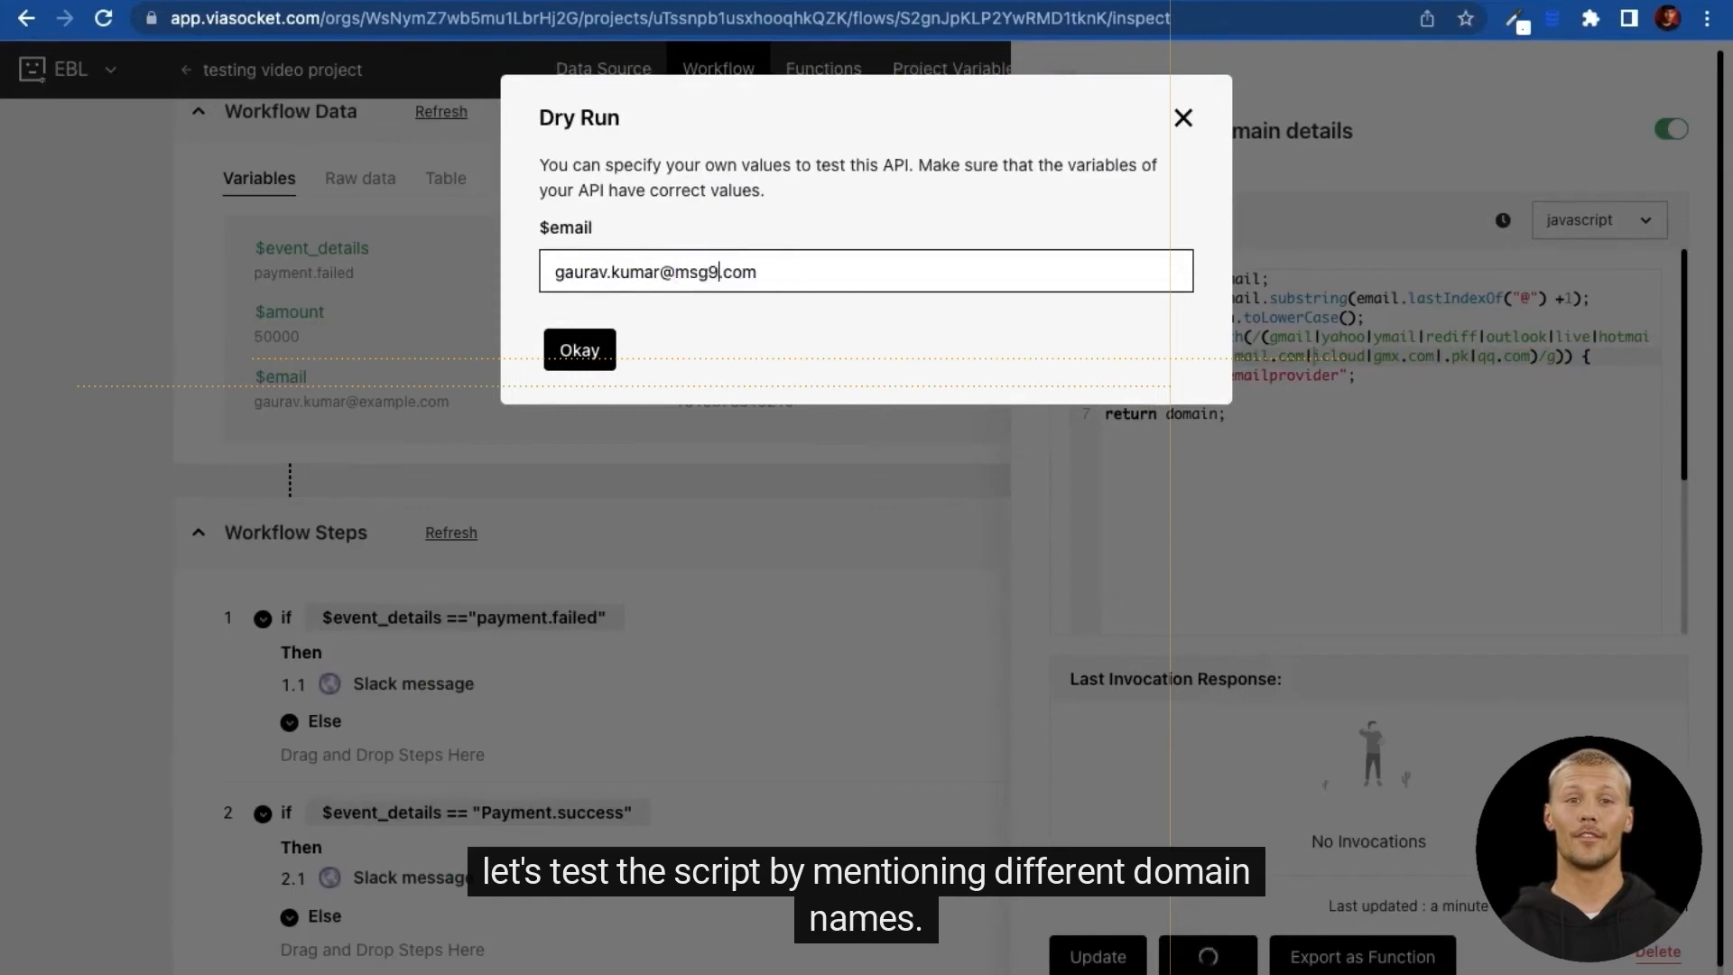
click(592, 357)
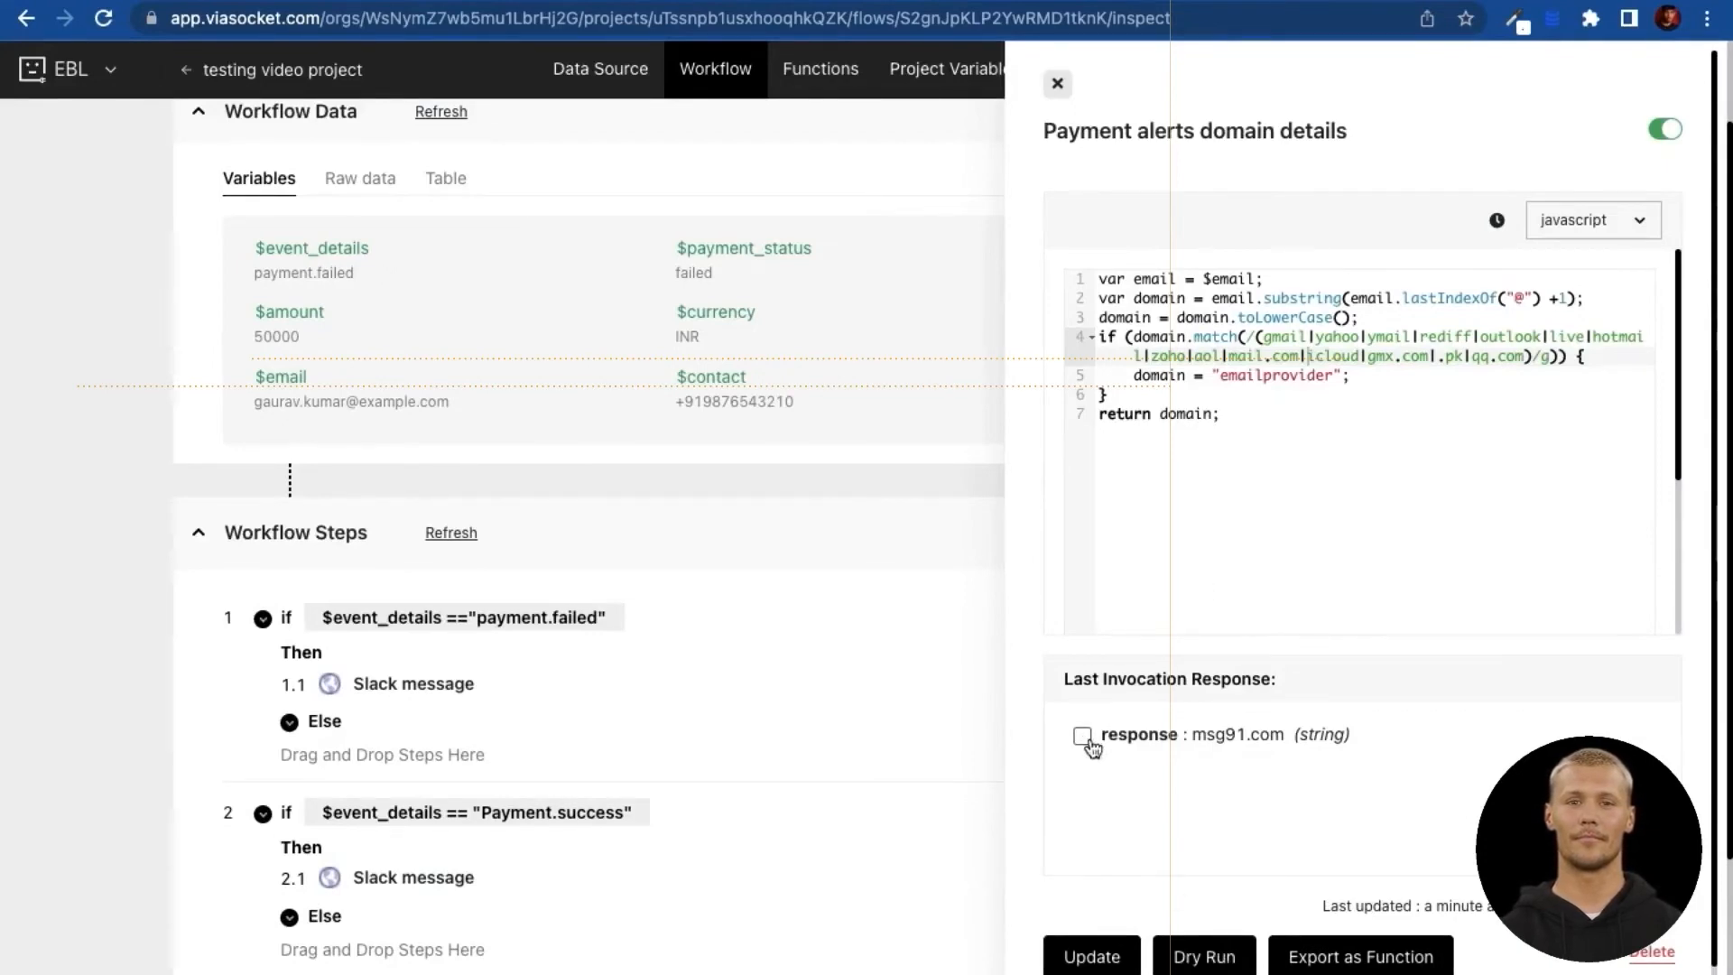
Step: Save the script's response as the $domain variable
click(1099, 742)
click(1020, 625)
key(ctrl+a)
text(domain)
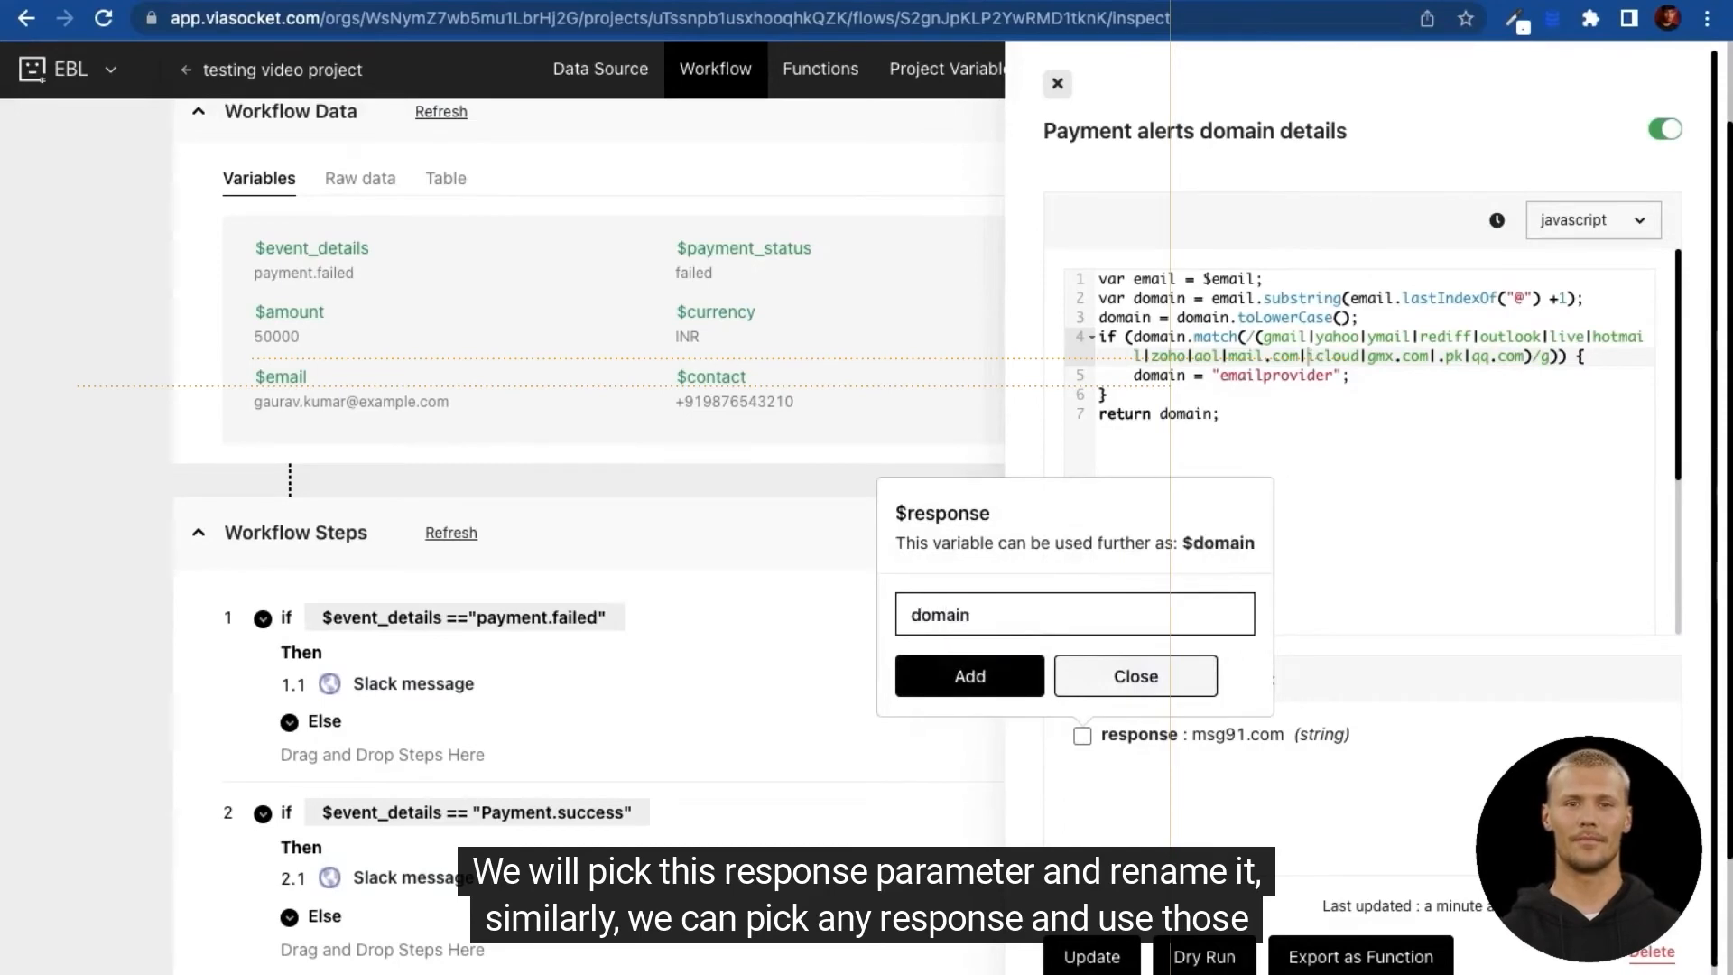
click(1002, 681)
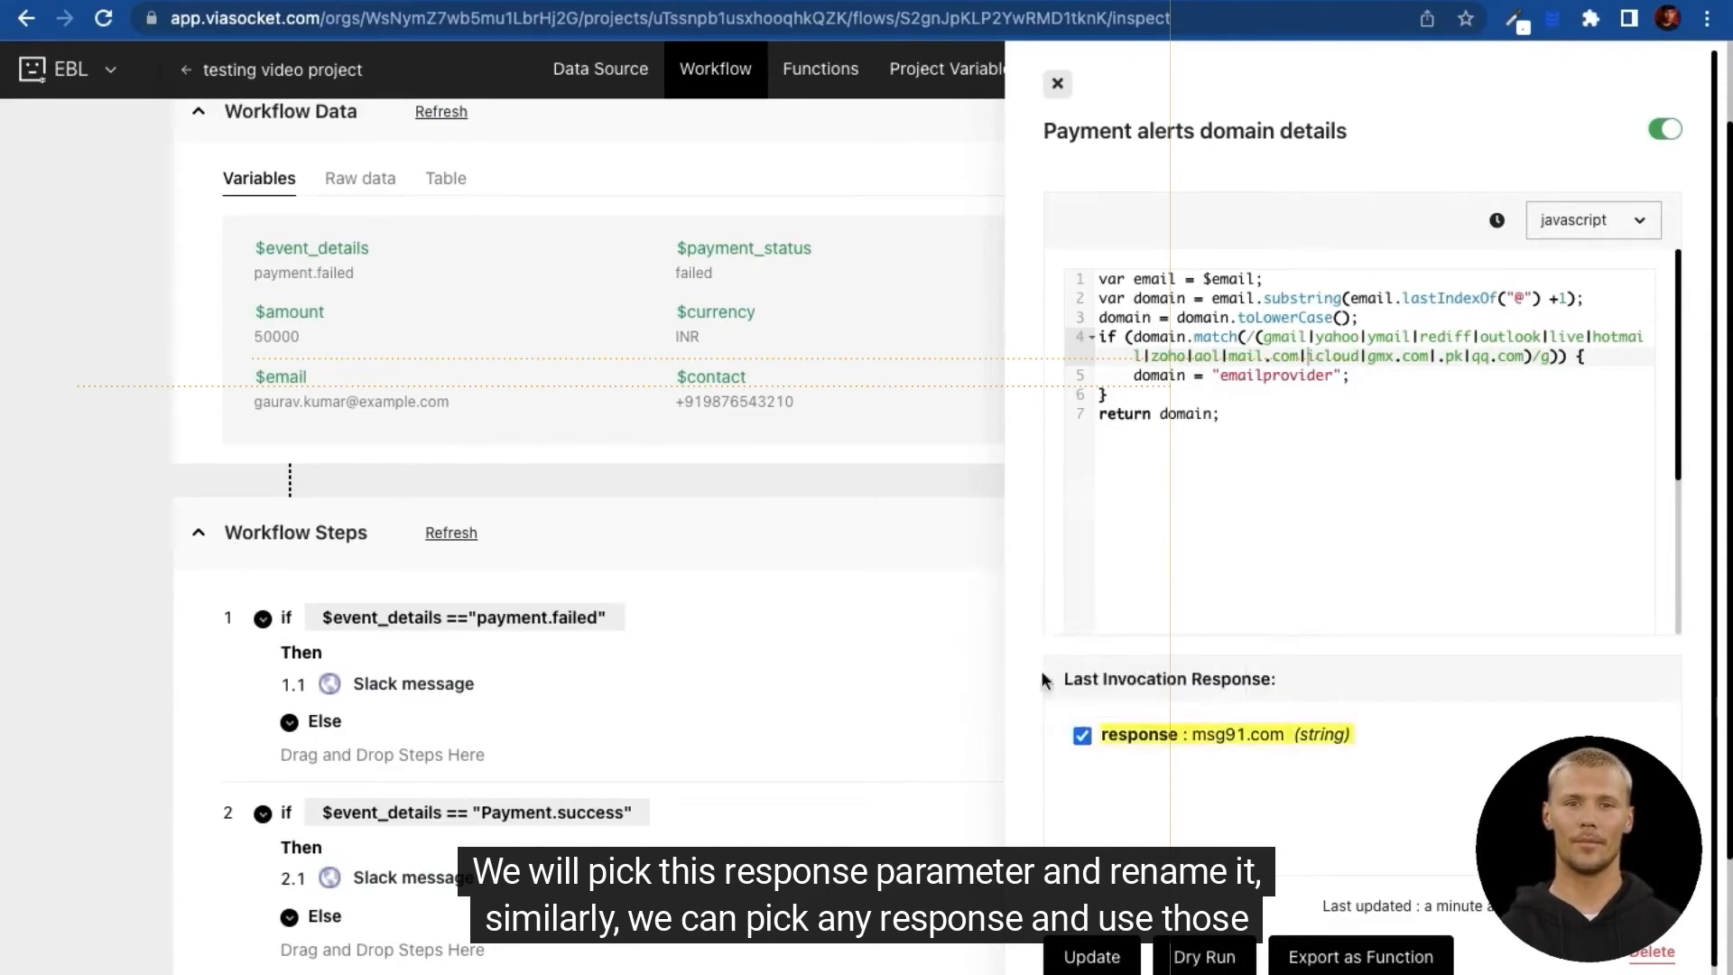
Step: Re-test with a gmail address and confirm the result is 'emailprovider'
click(1207, 957)
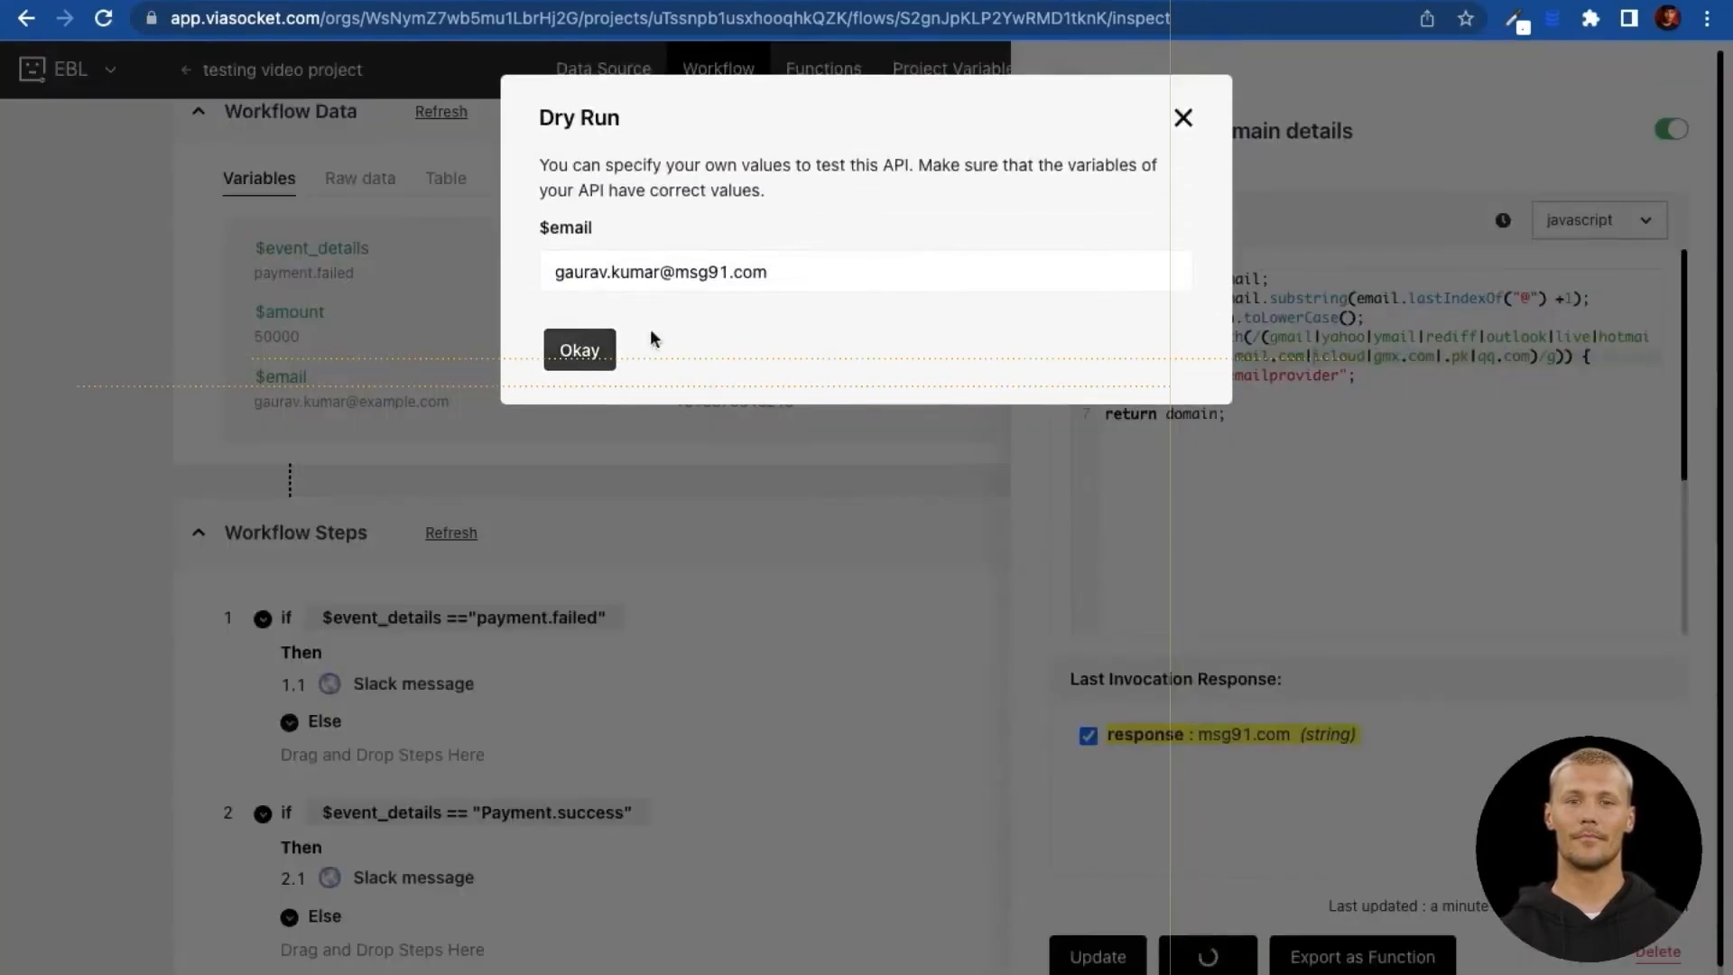
double_click(688, 273)
text(gmail)
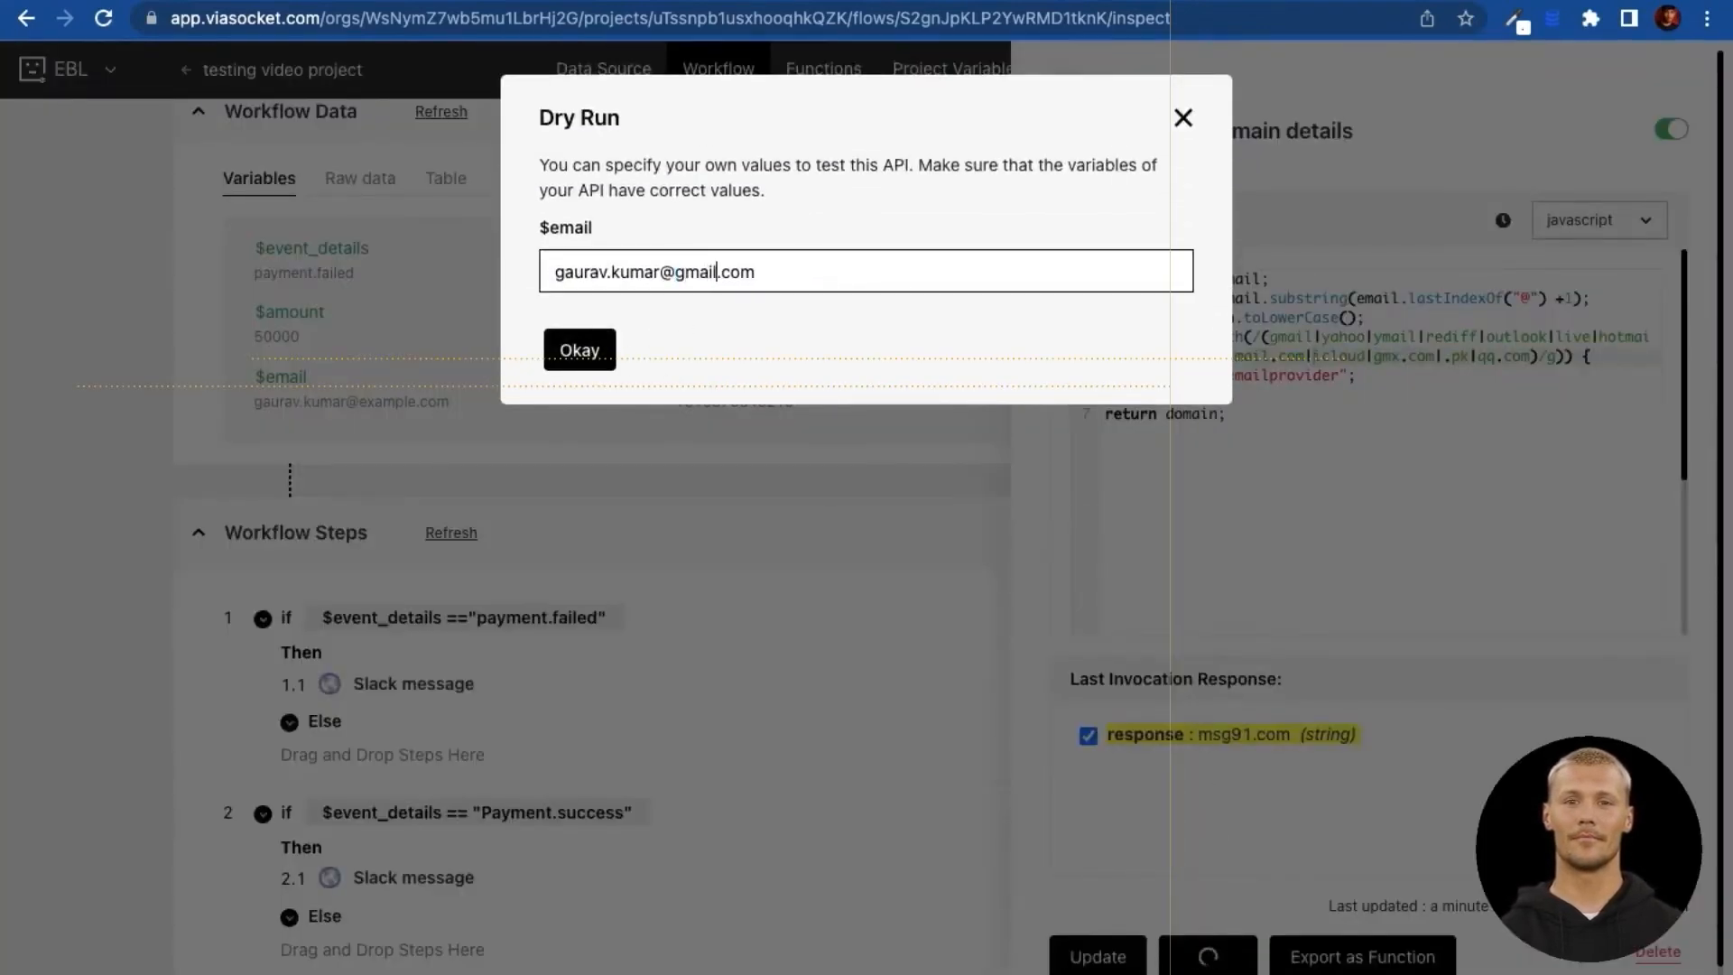
click(599, 359)
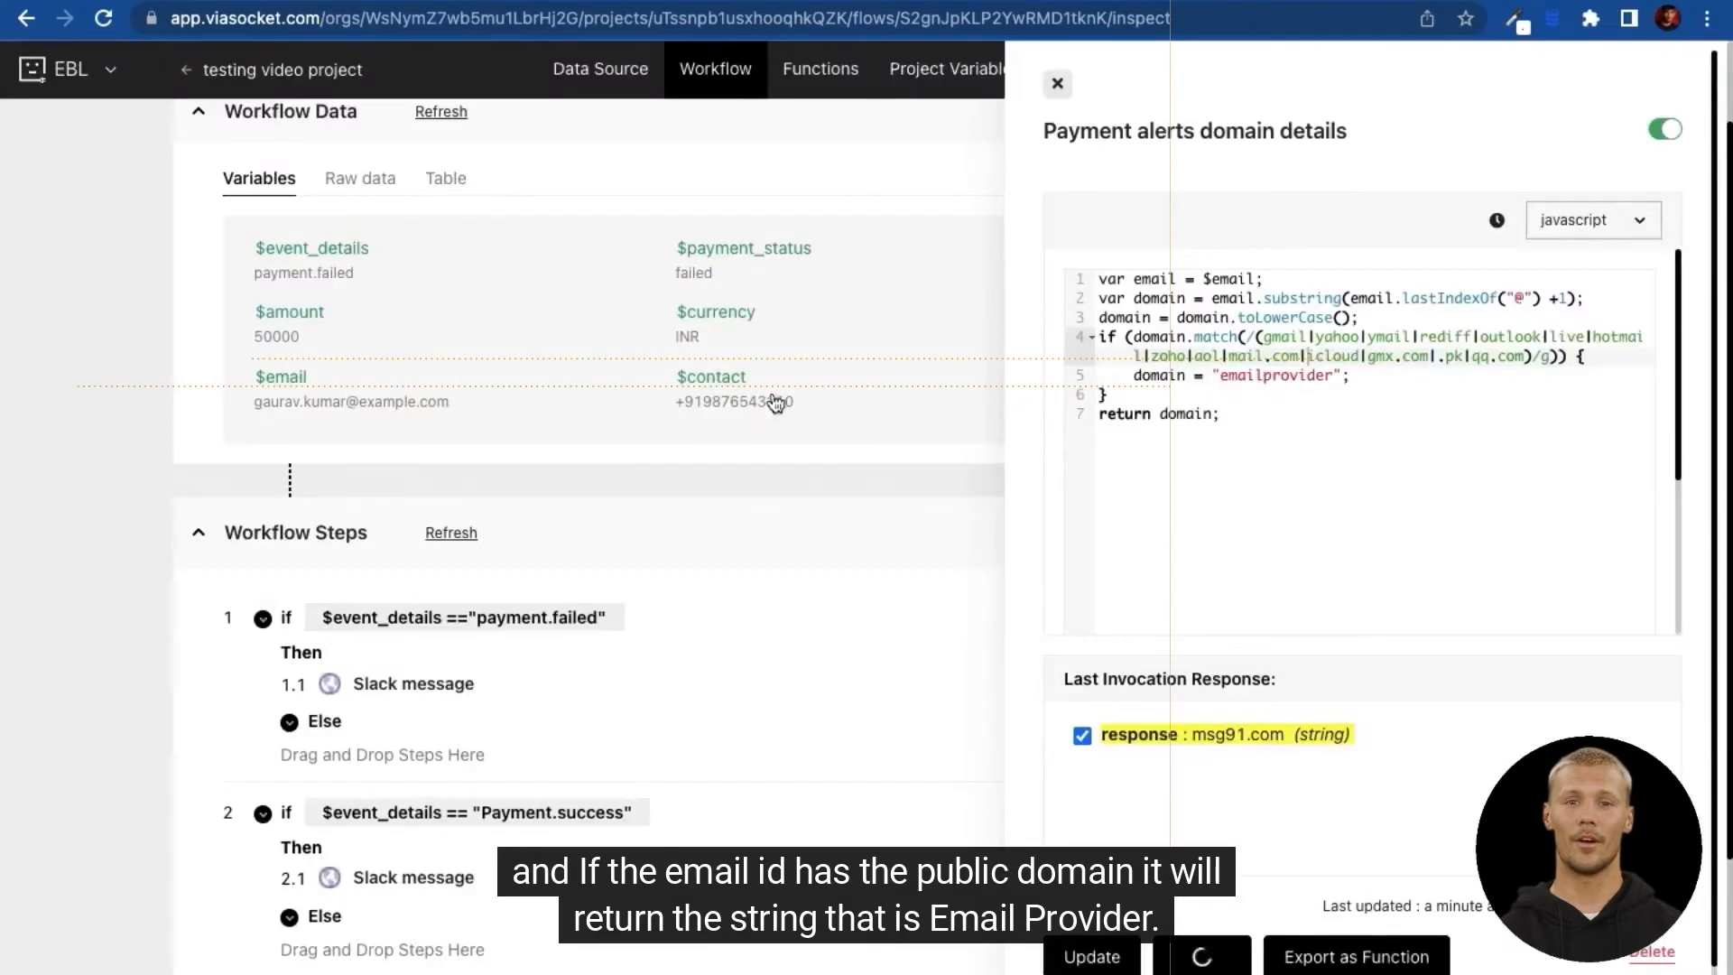
double_click(1260, 736)
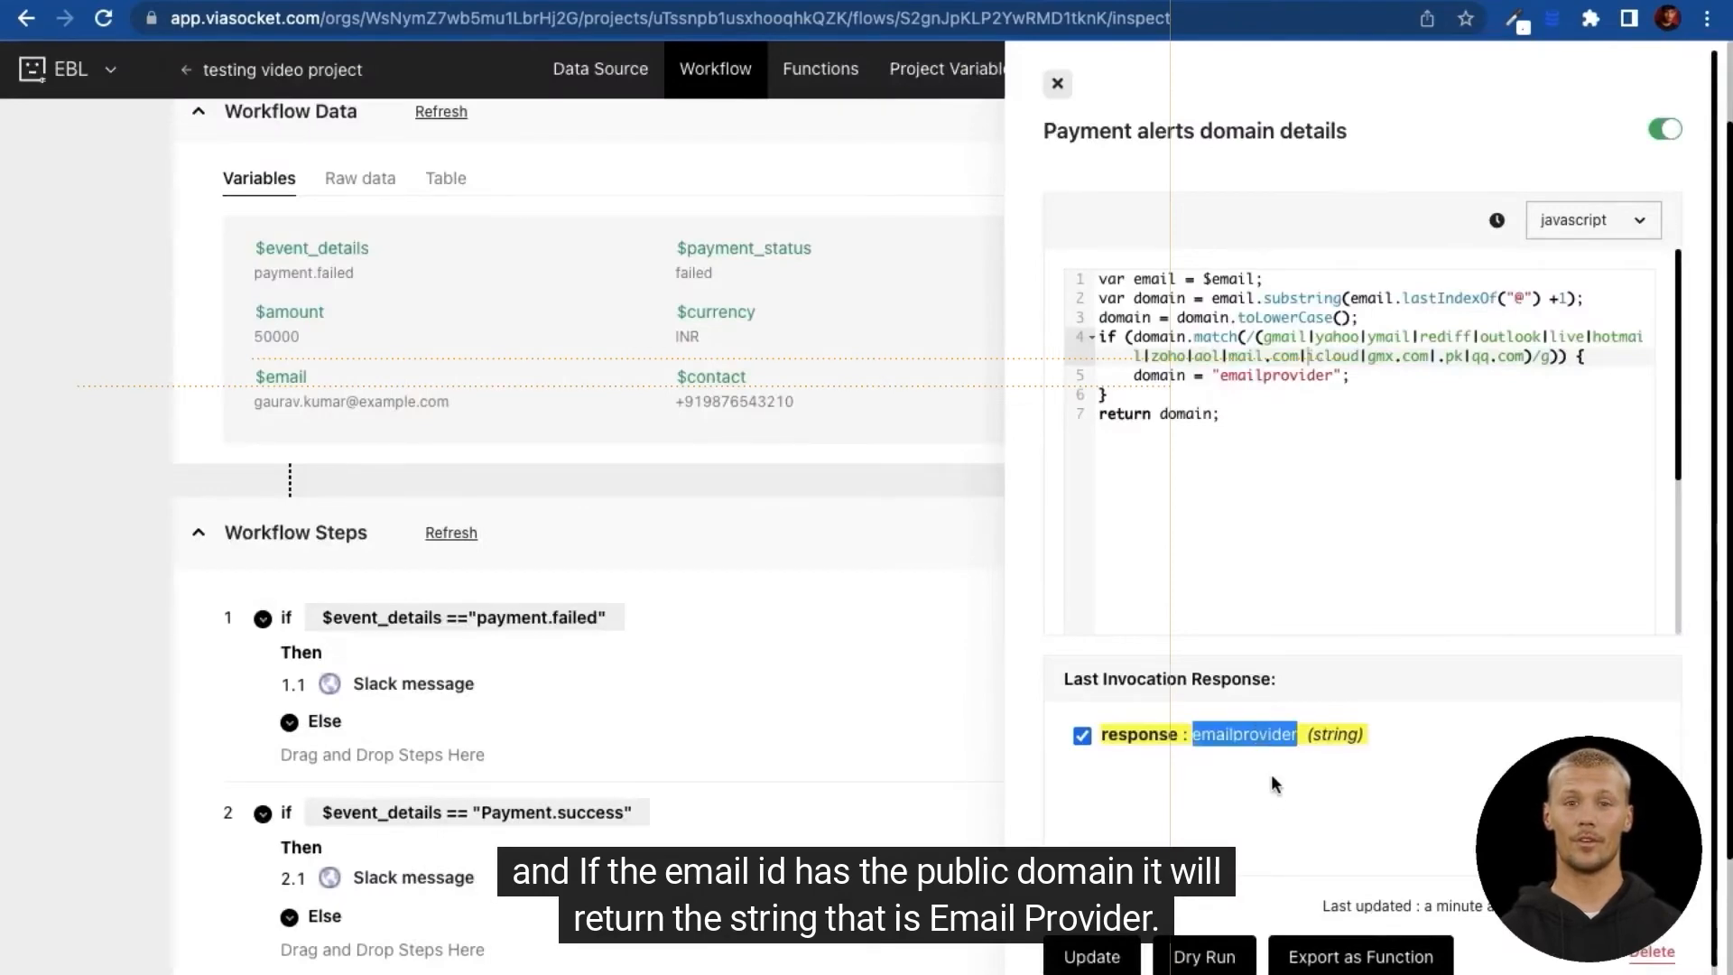
click(1186, 804)
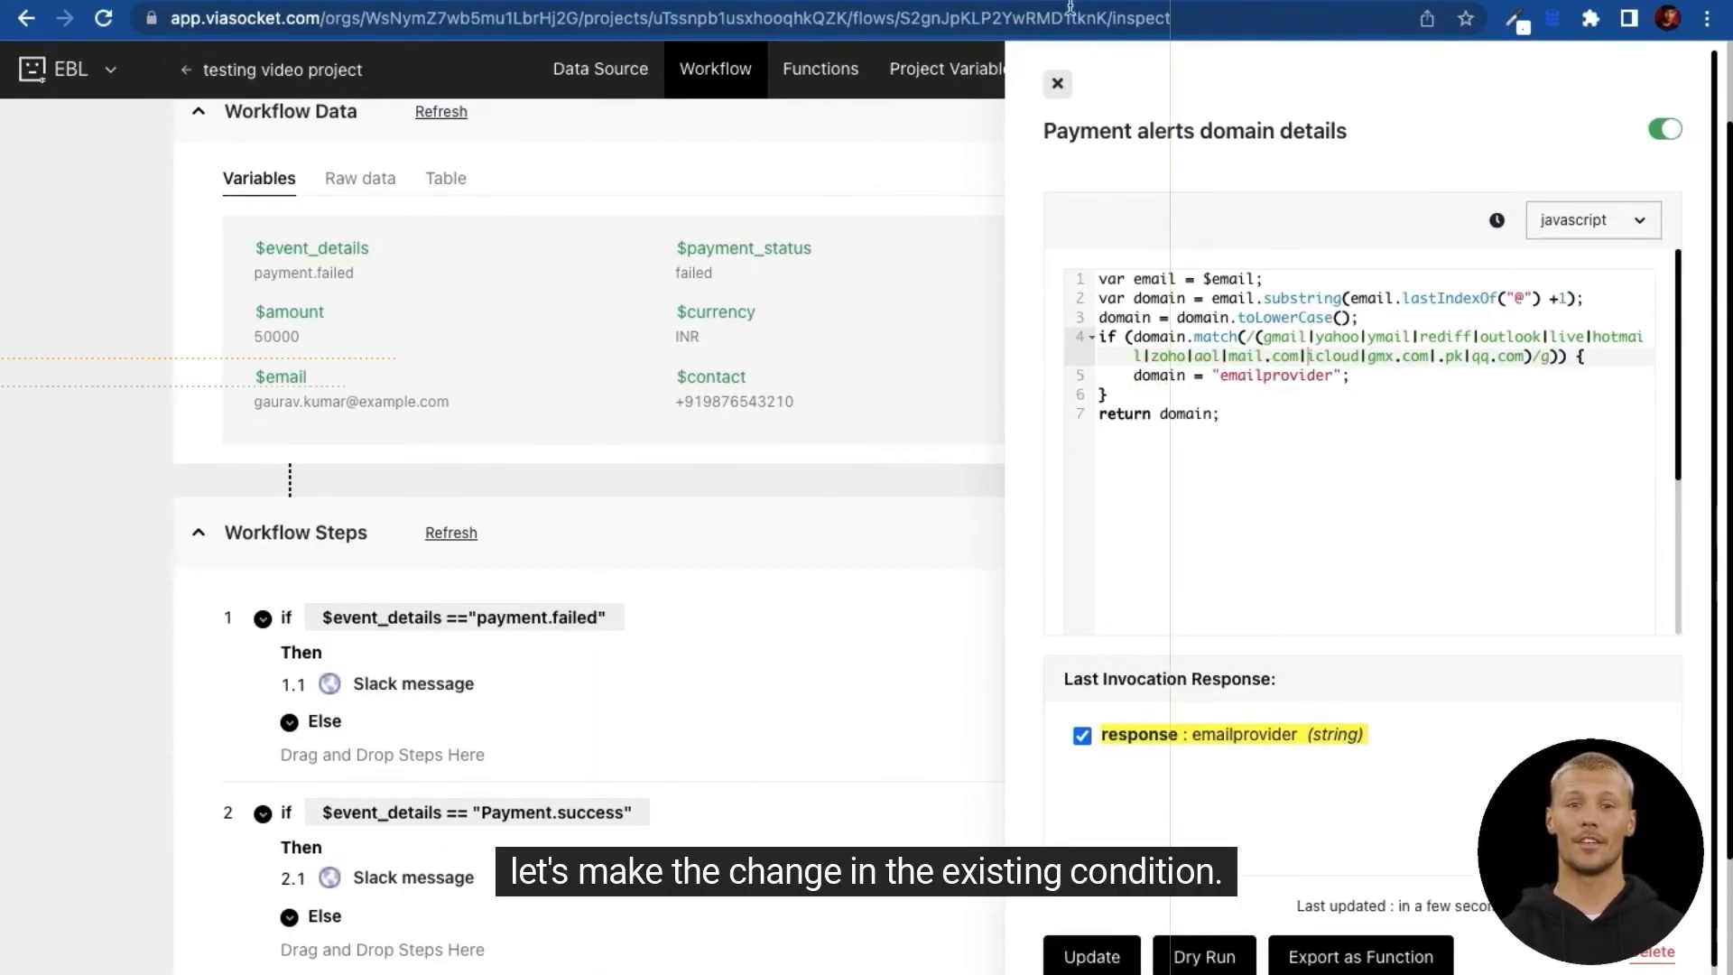
Step: Append & $domain !="emailprovider" to the payment.failed condition and update it
click(1057, 83)
scroll(484, 826, down, 2)
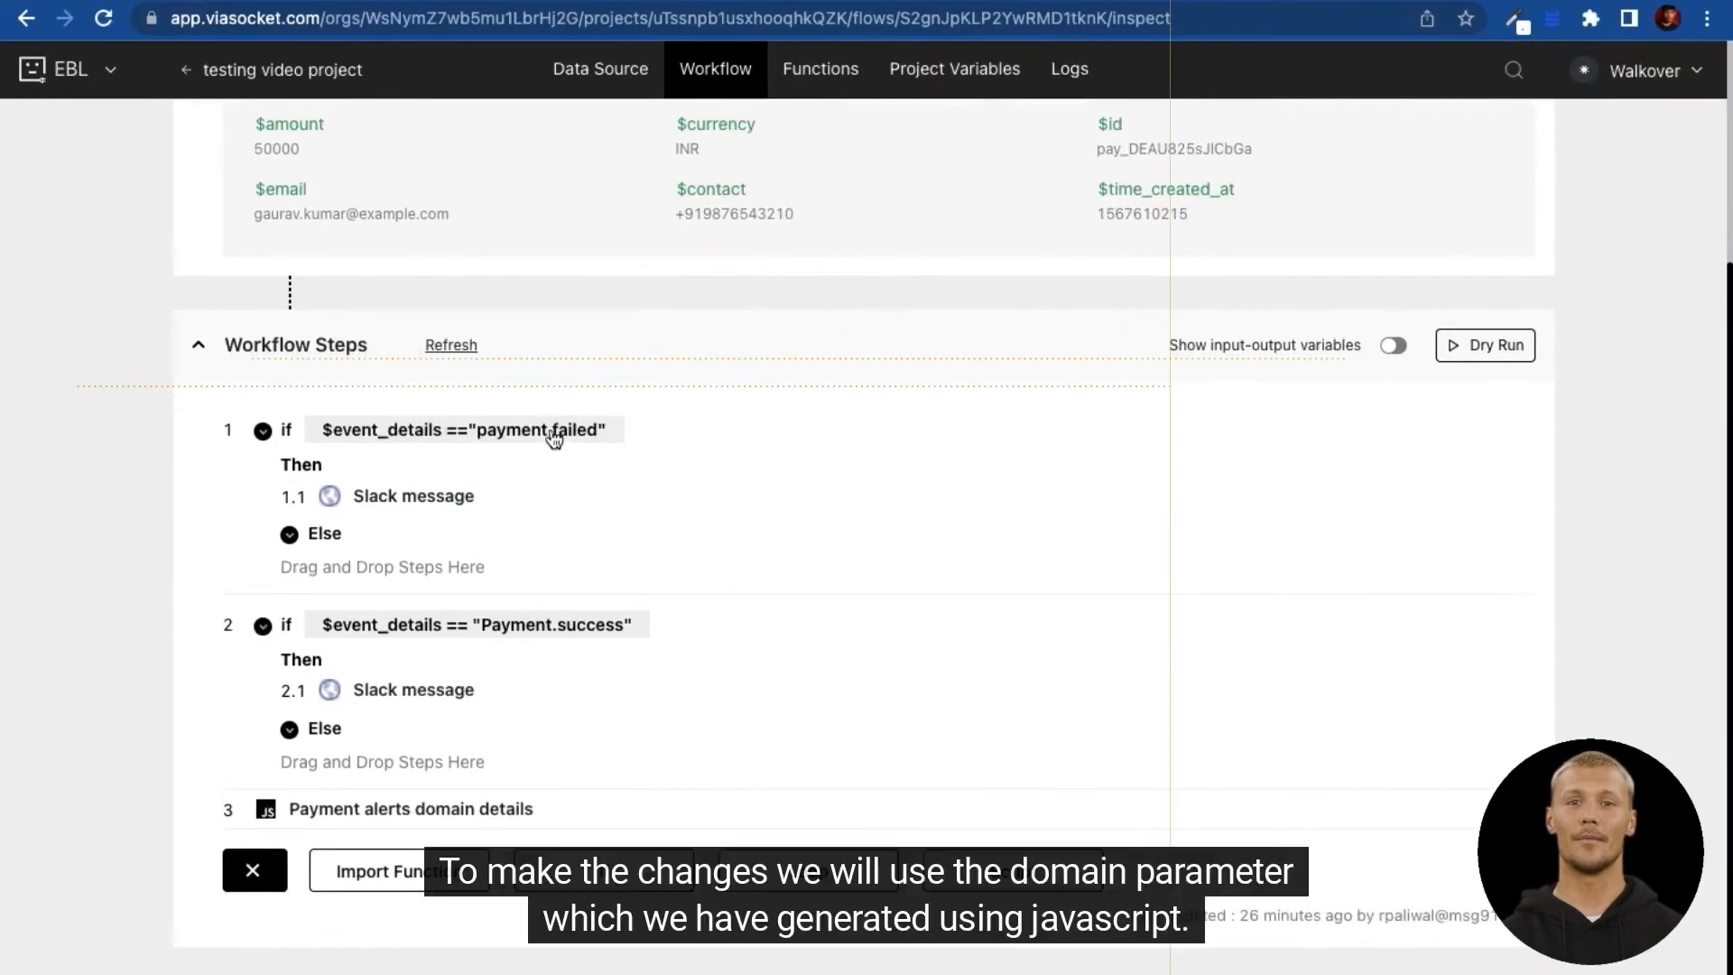
click(552, 435)
click(875, 186)
text(&)
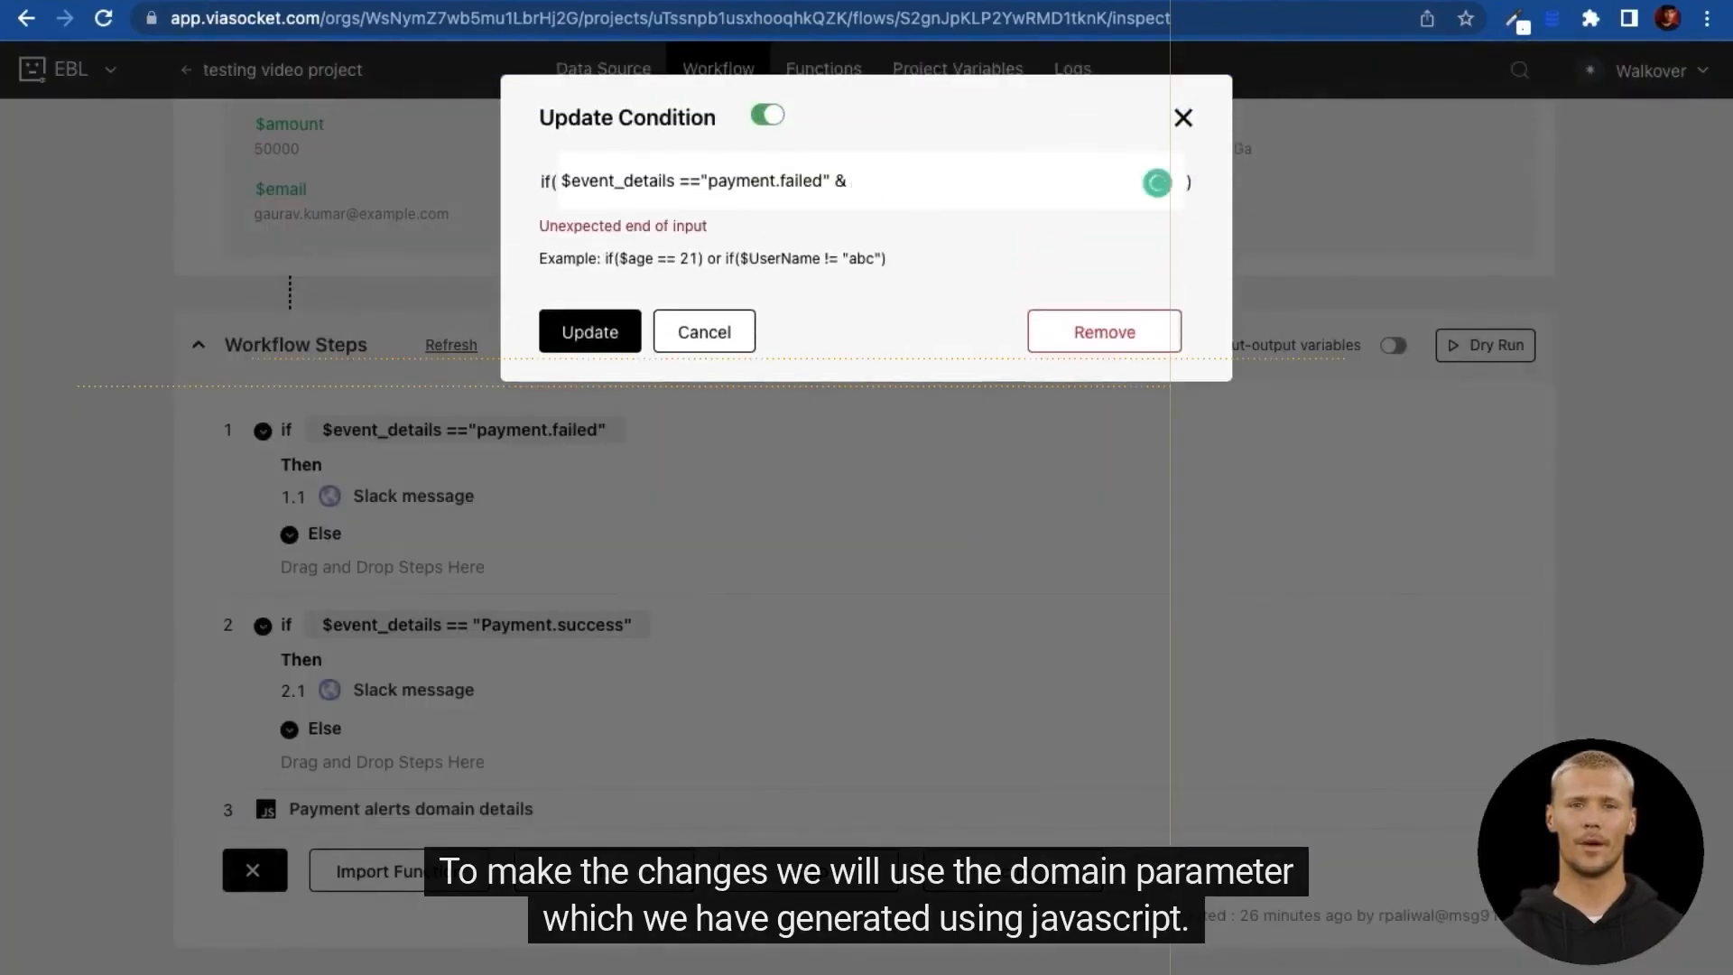
text( $doma)
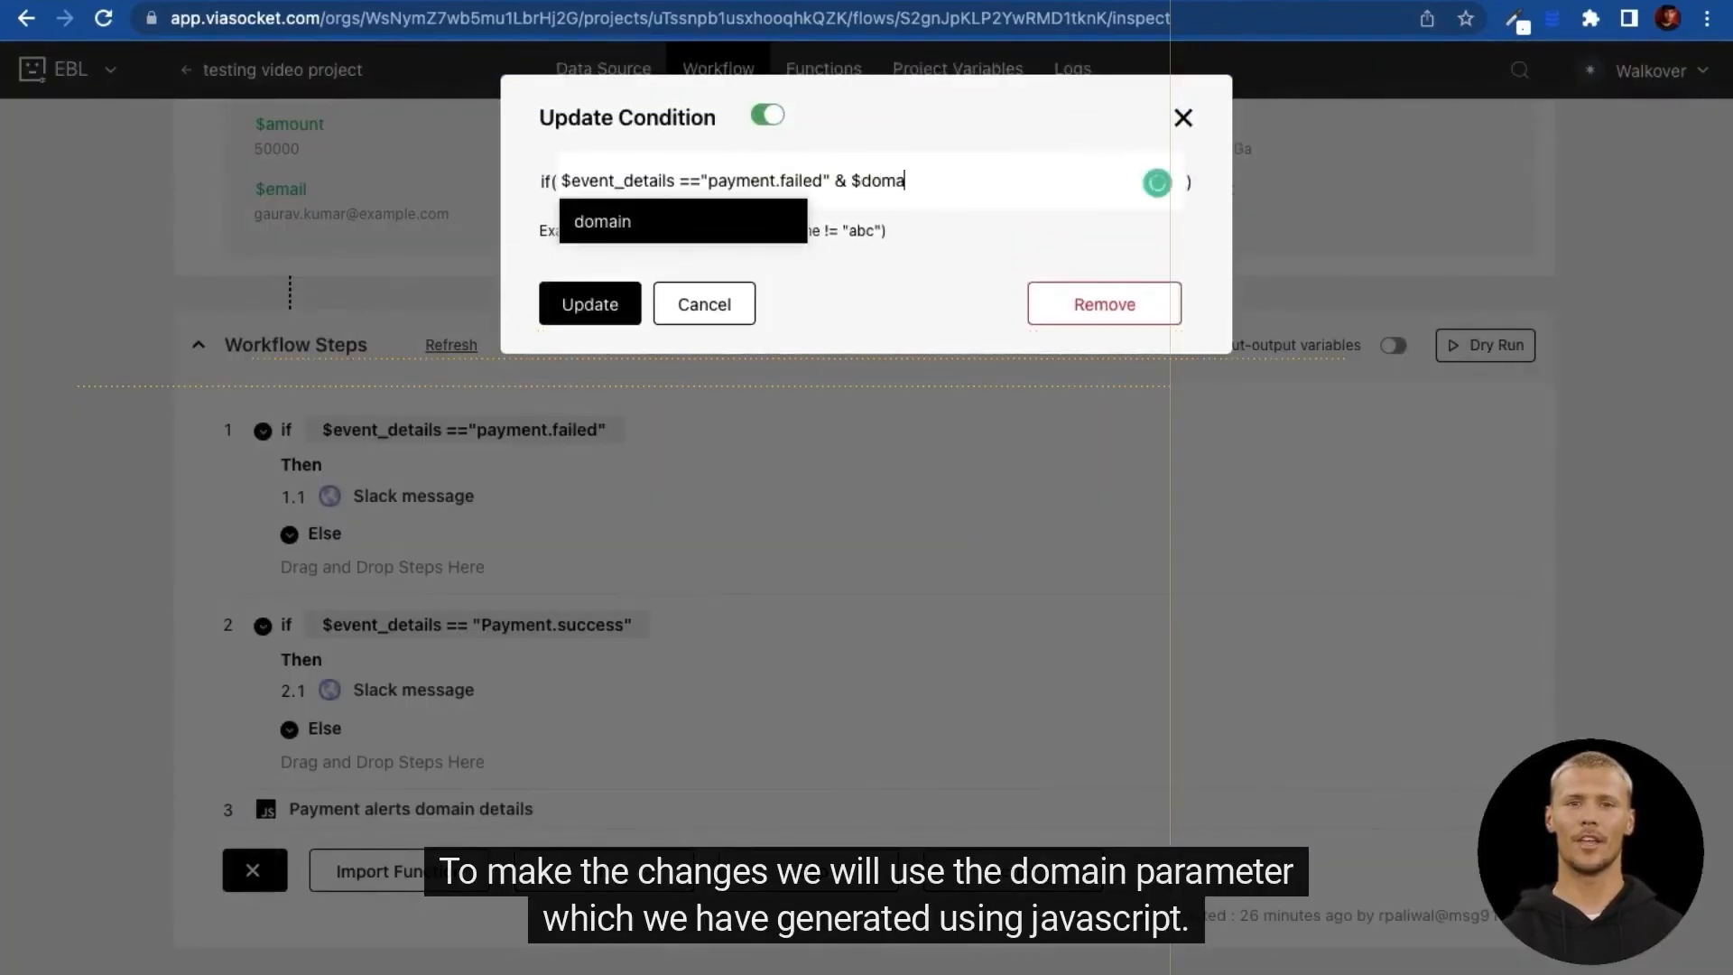
text(in !)
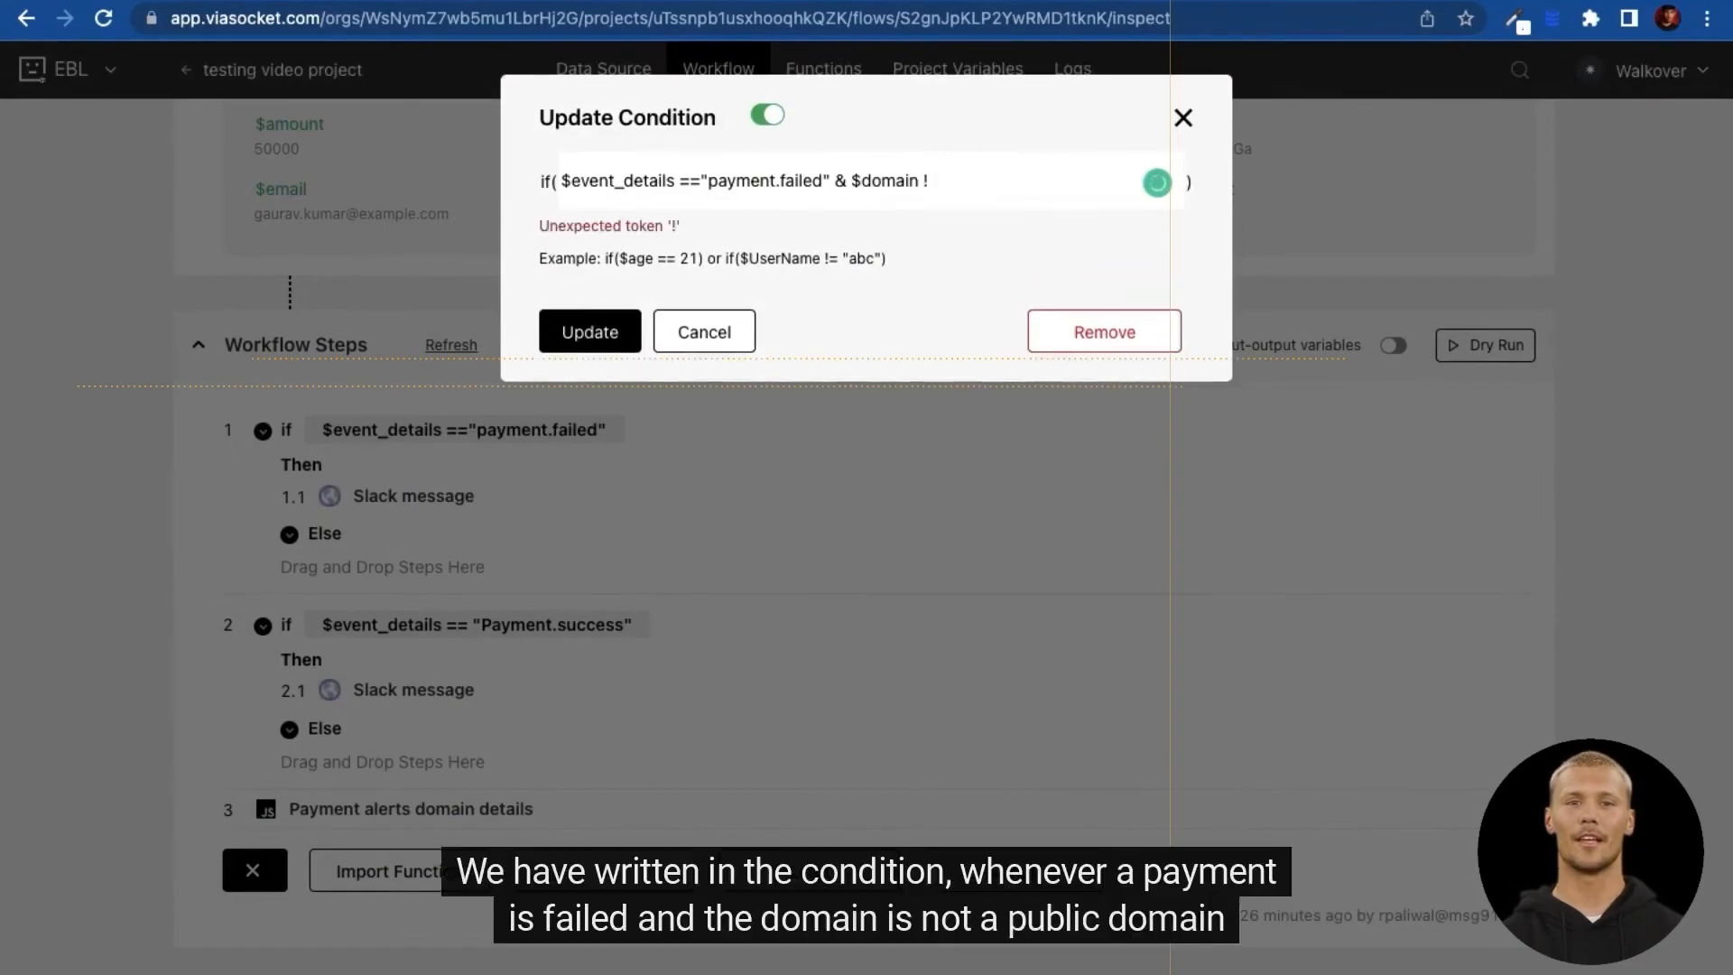
text(="emailprovider")
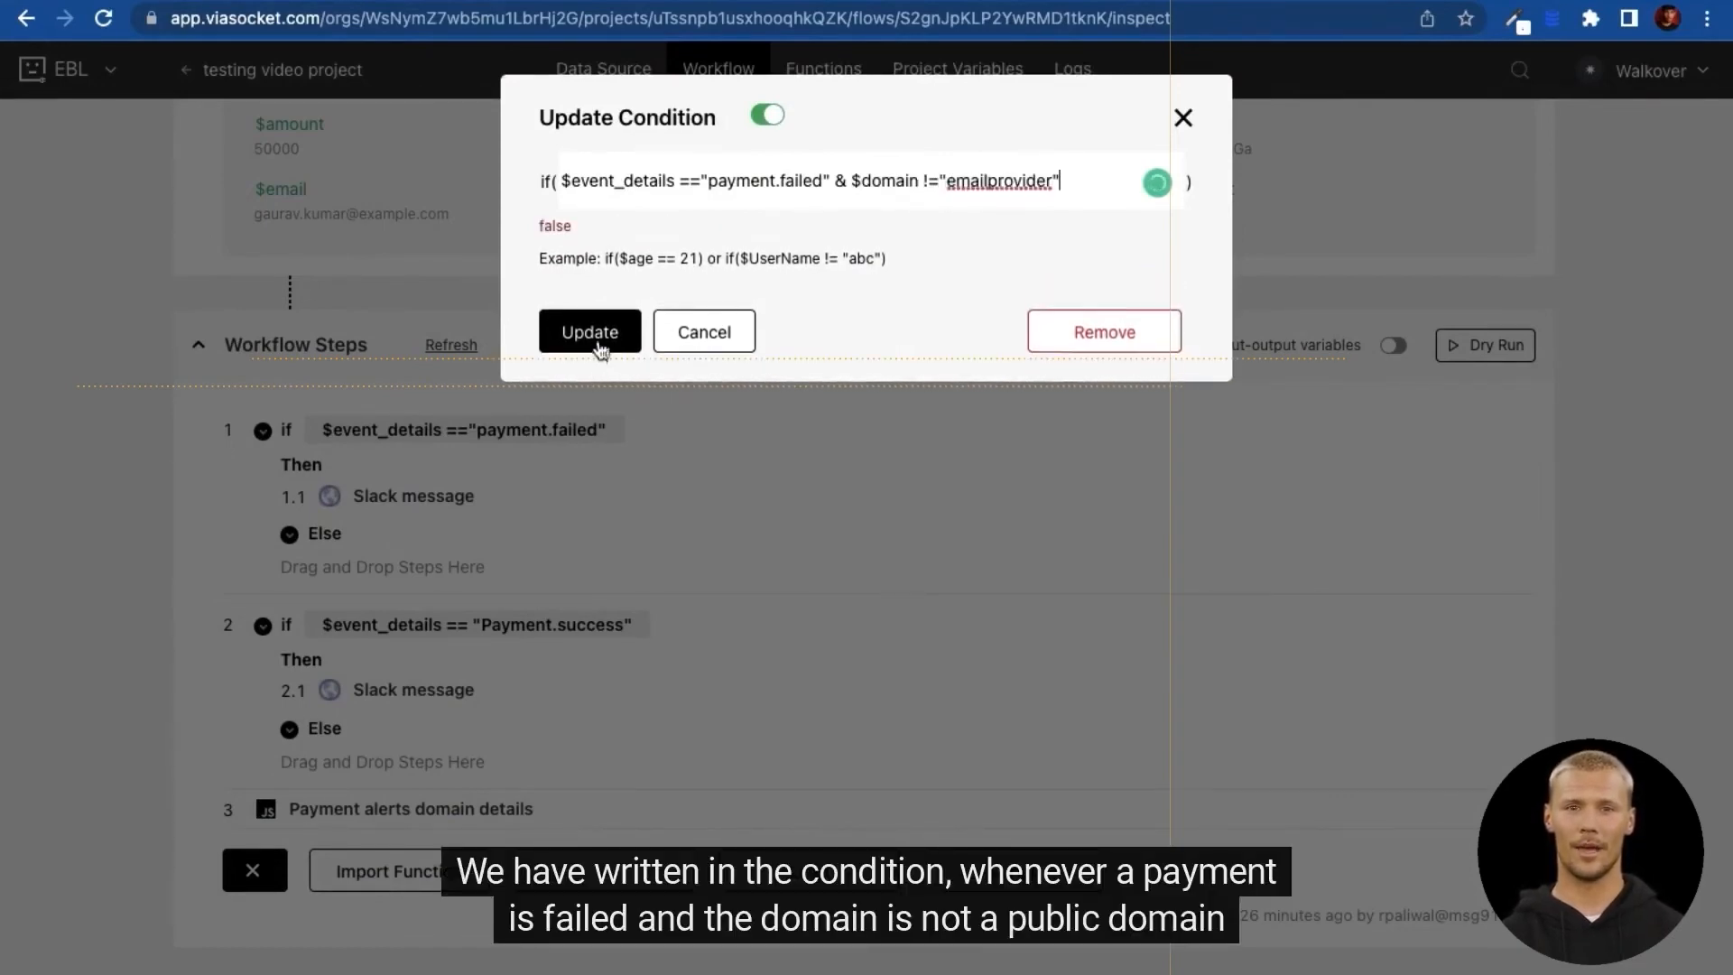
click(600, 348)
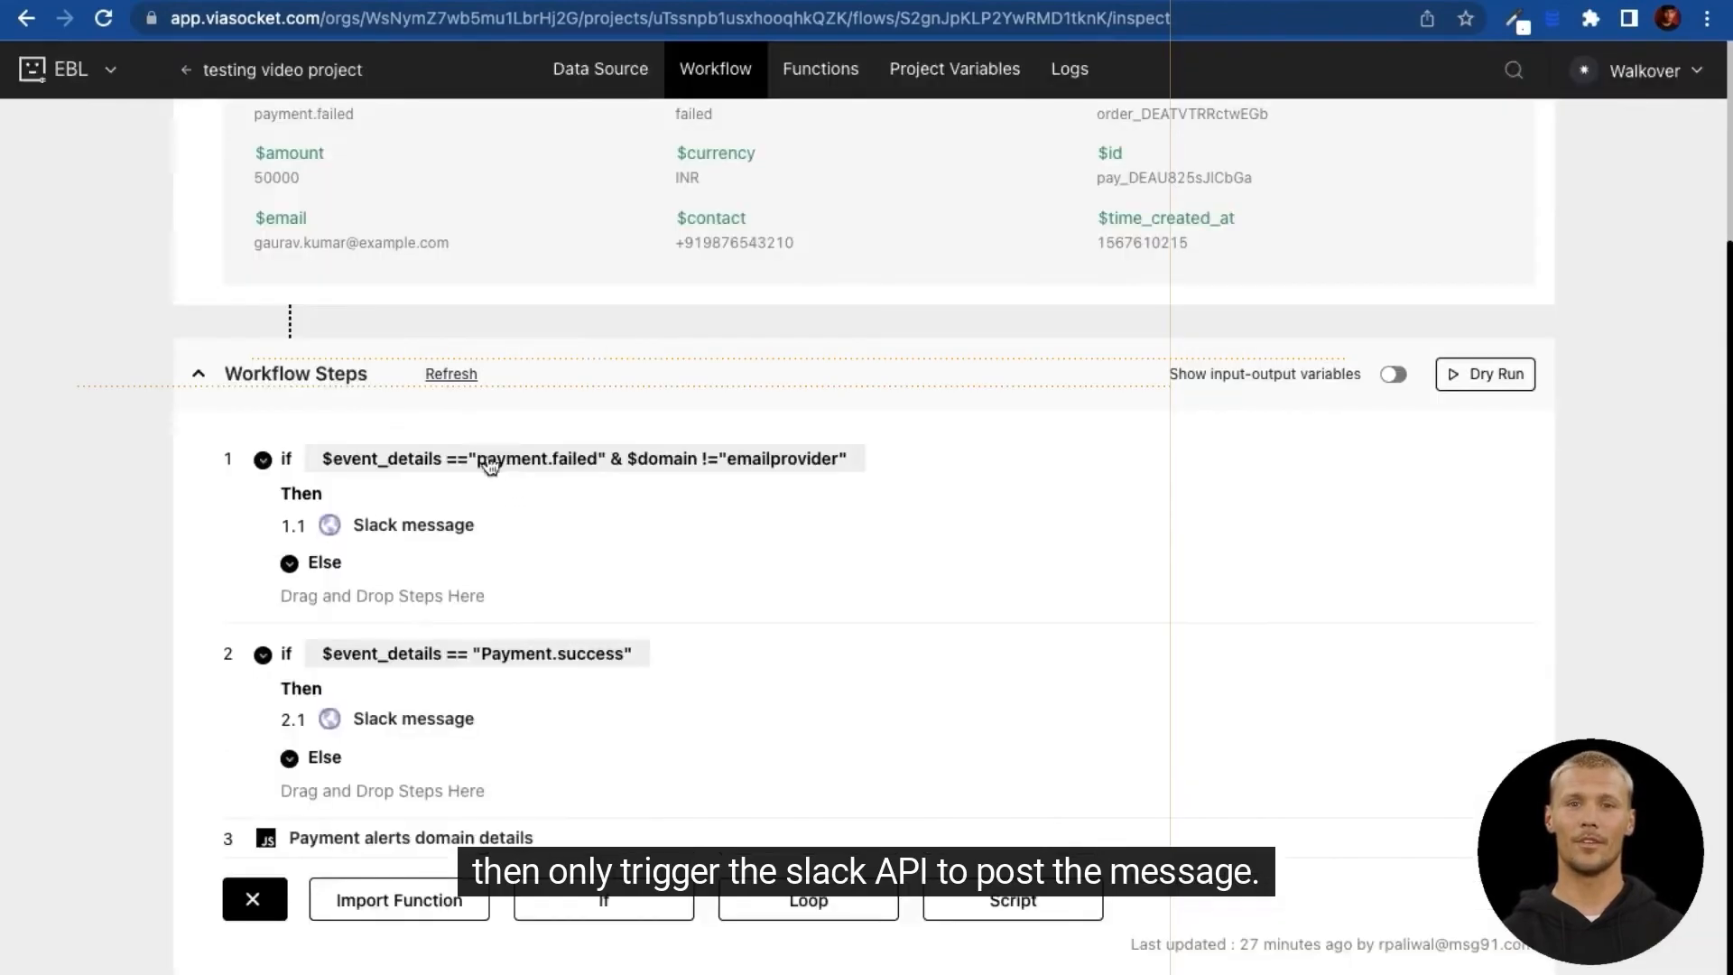
Step: Move the domain script to the top and nest the Payment.success If in the Else branch
drag(424, 839, 538, 447)
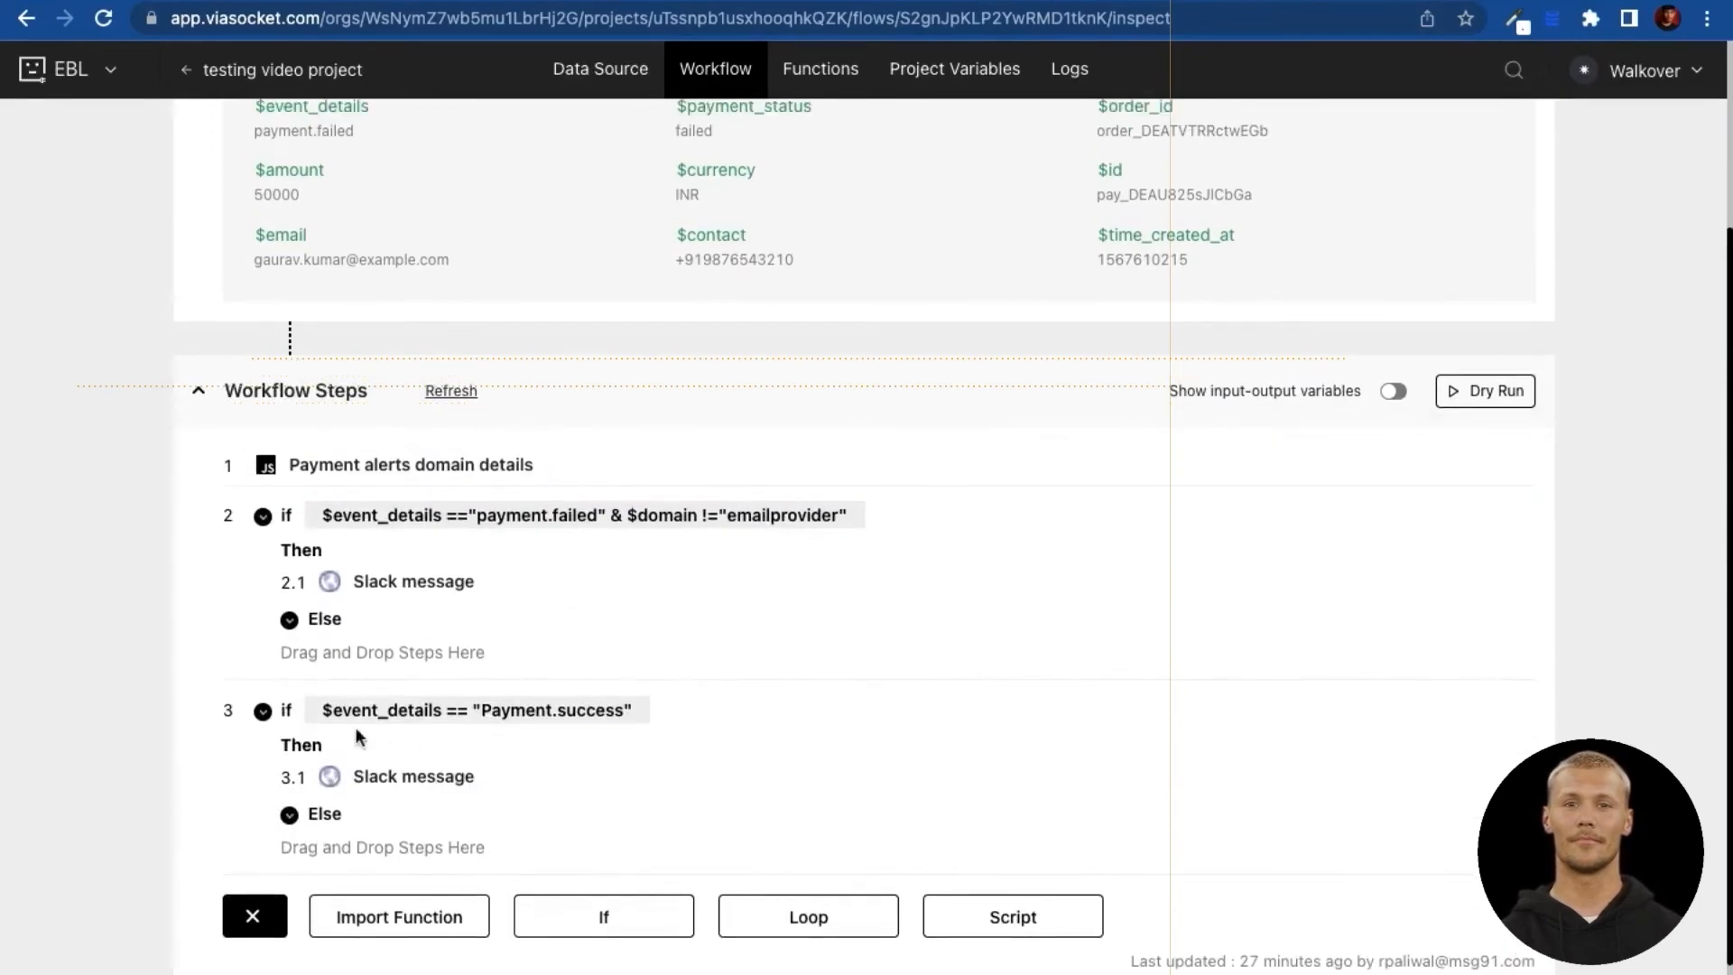
drag(290, 715, 375, 664)
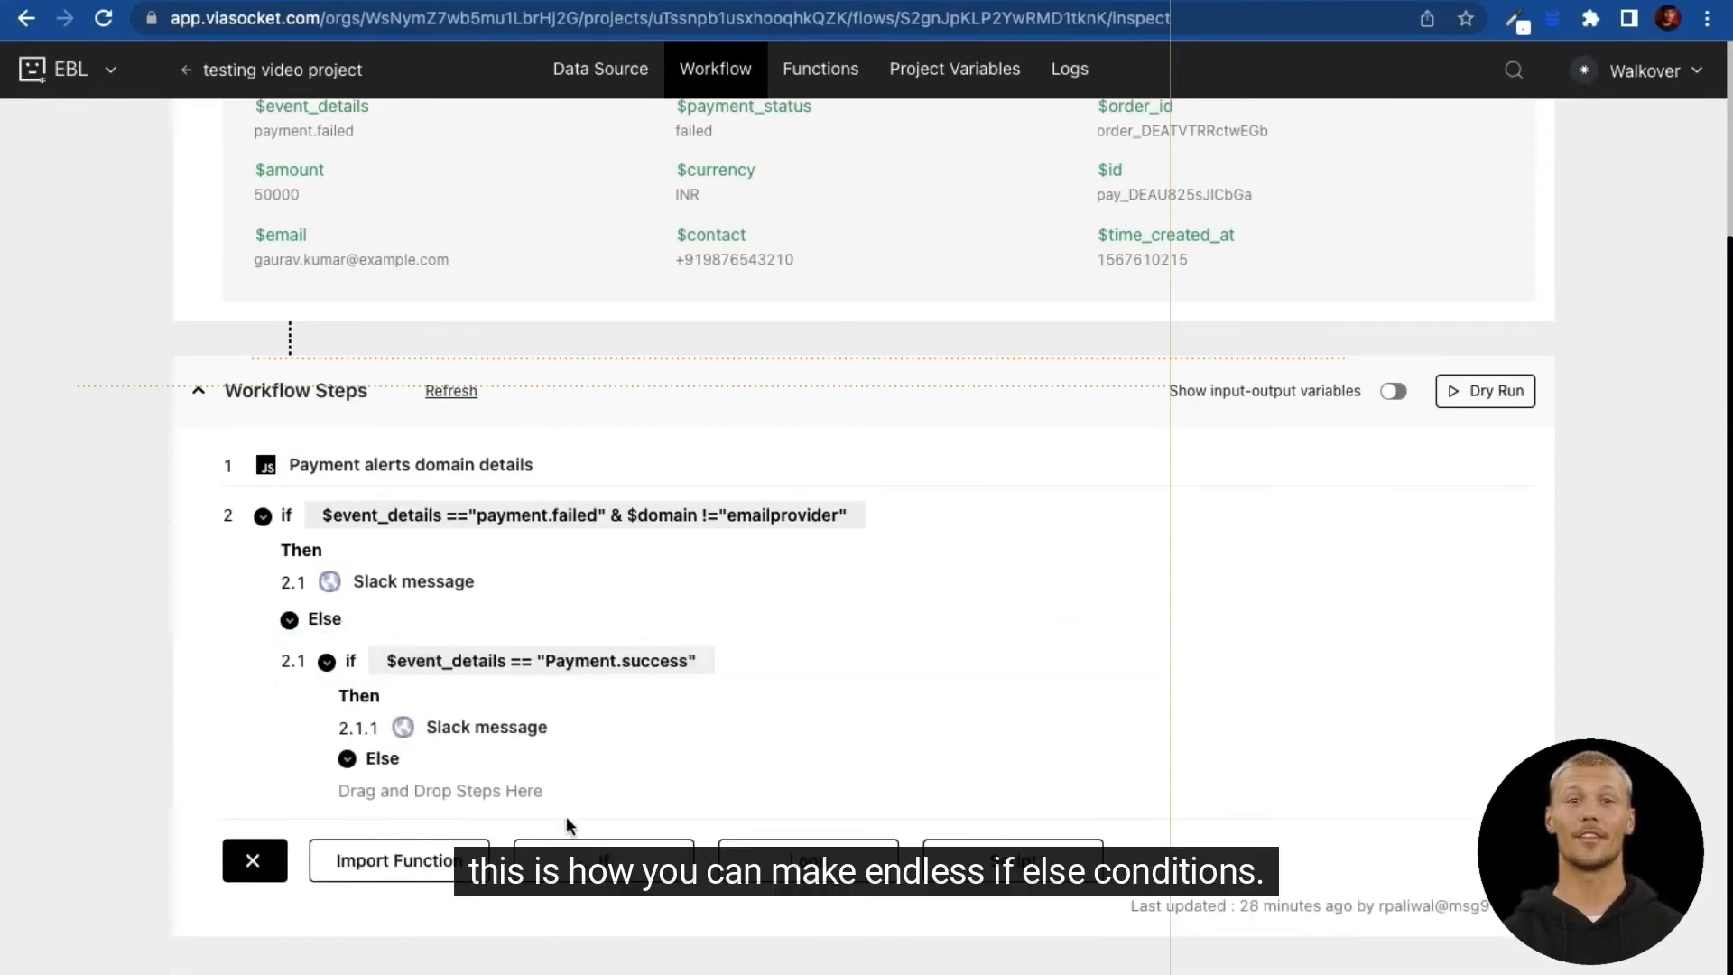
click(253, 862)
scroll(563, 744, down, 1)
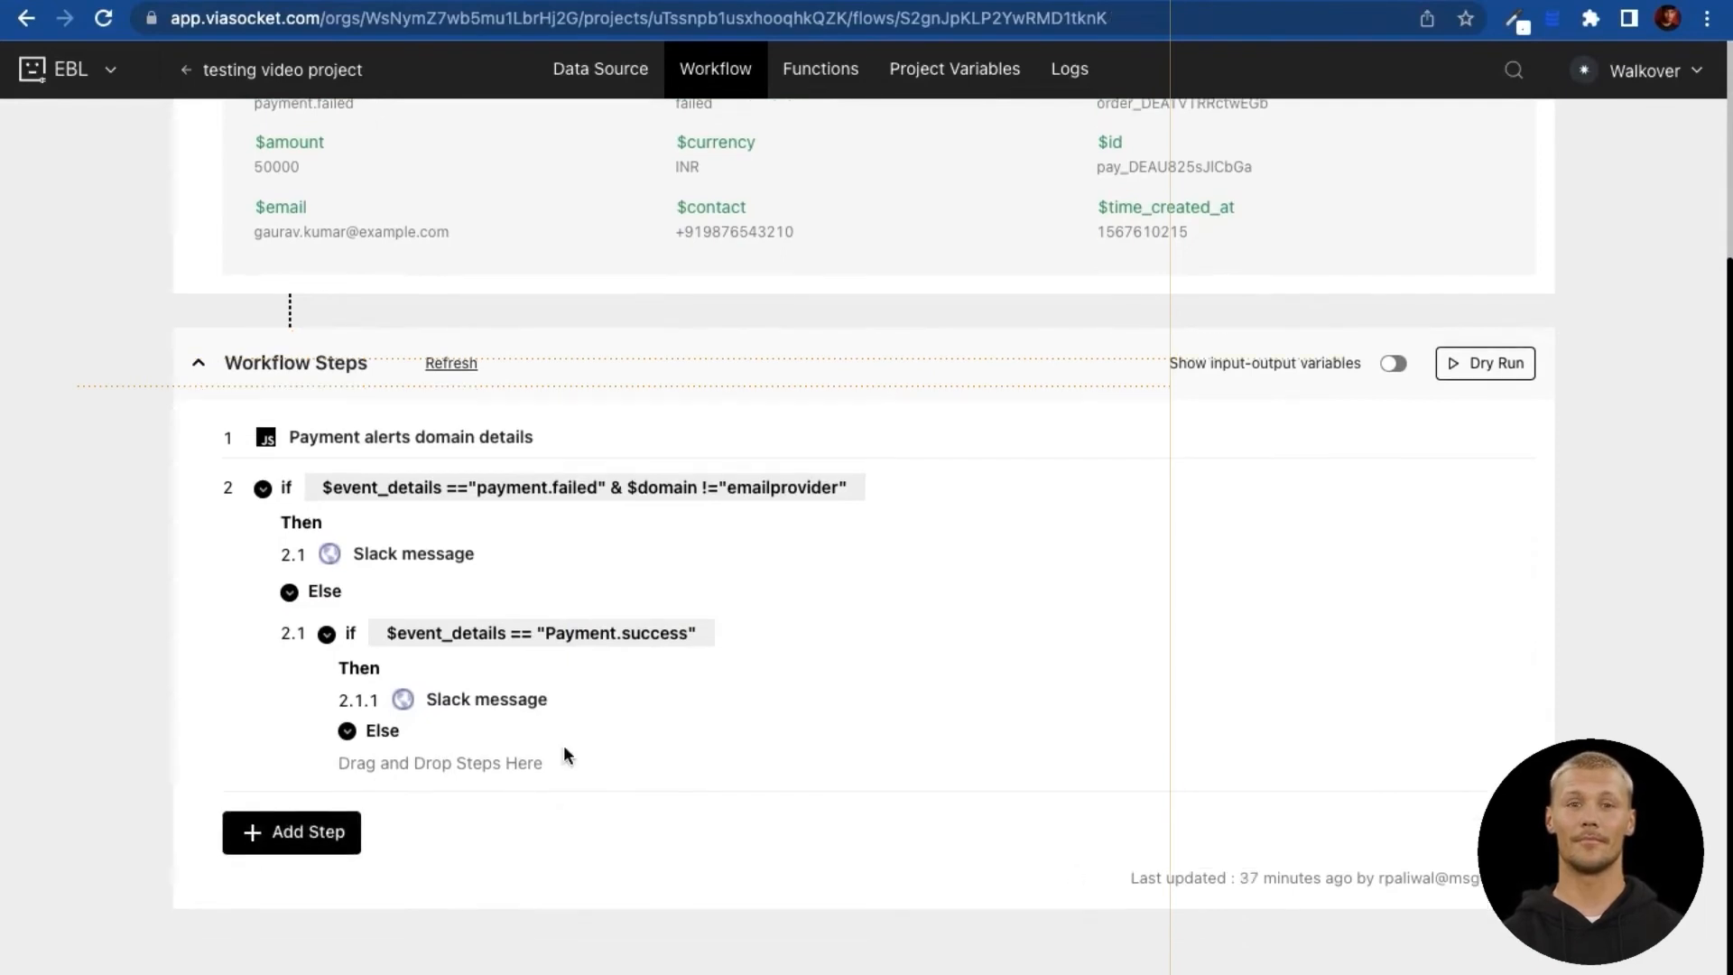
Step: Add a 'Create Google sheet new row' step, found by searching 'google' in Import Function
click(278, 832)
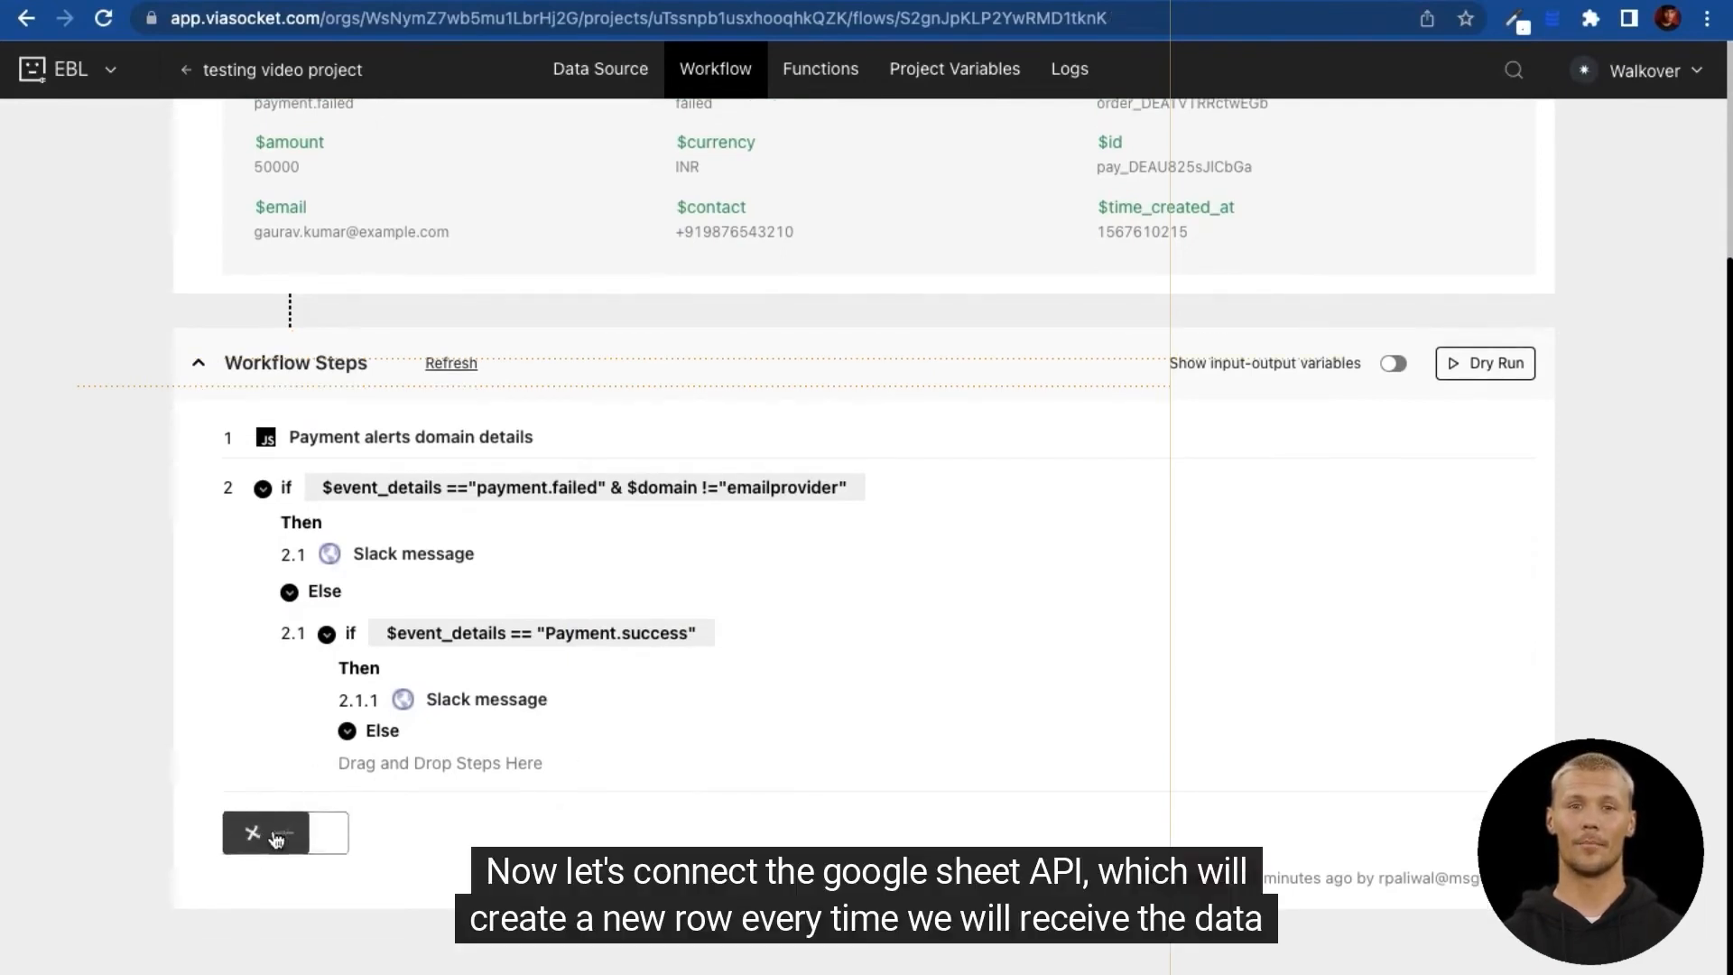
click(377, 834)
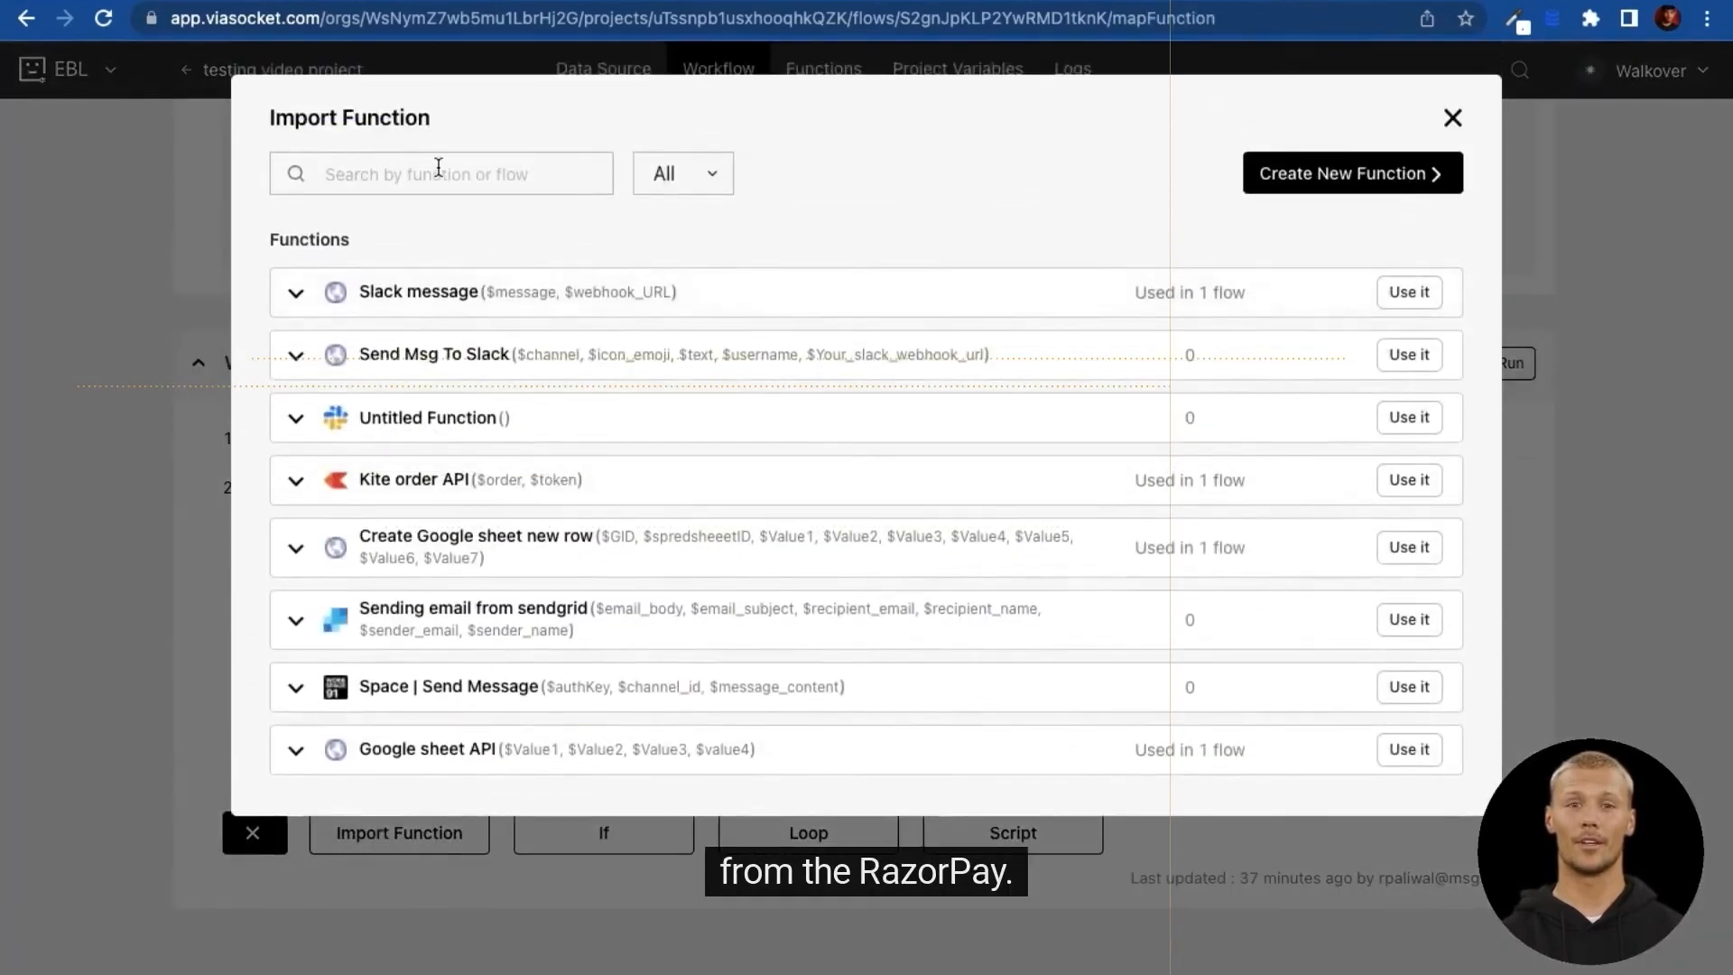
text(google)
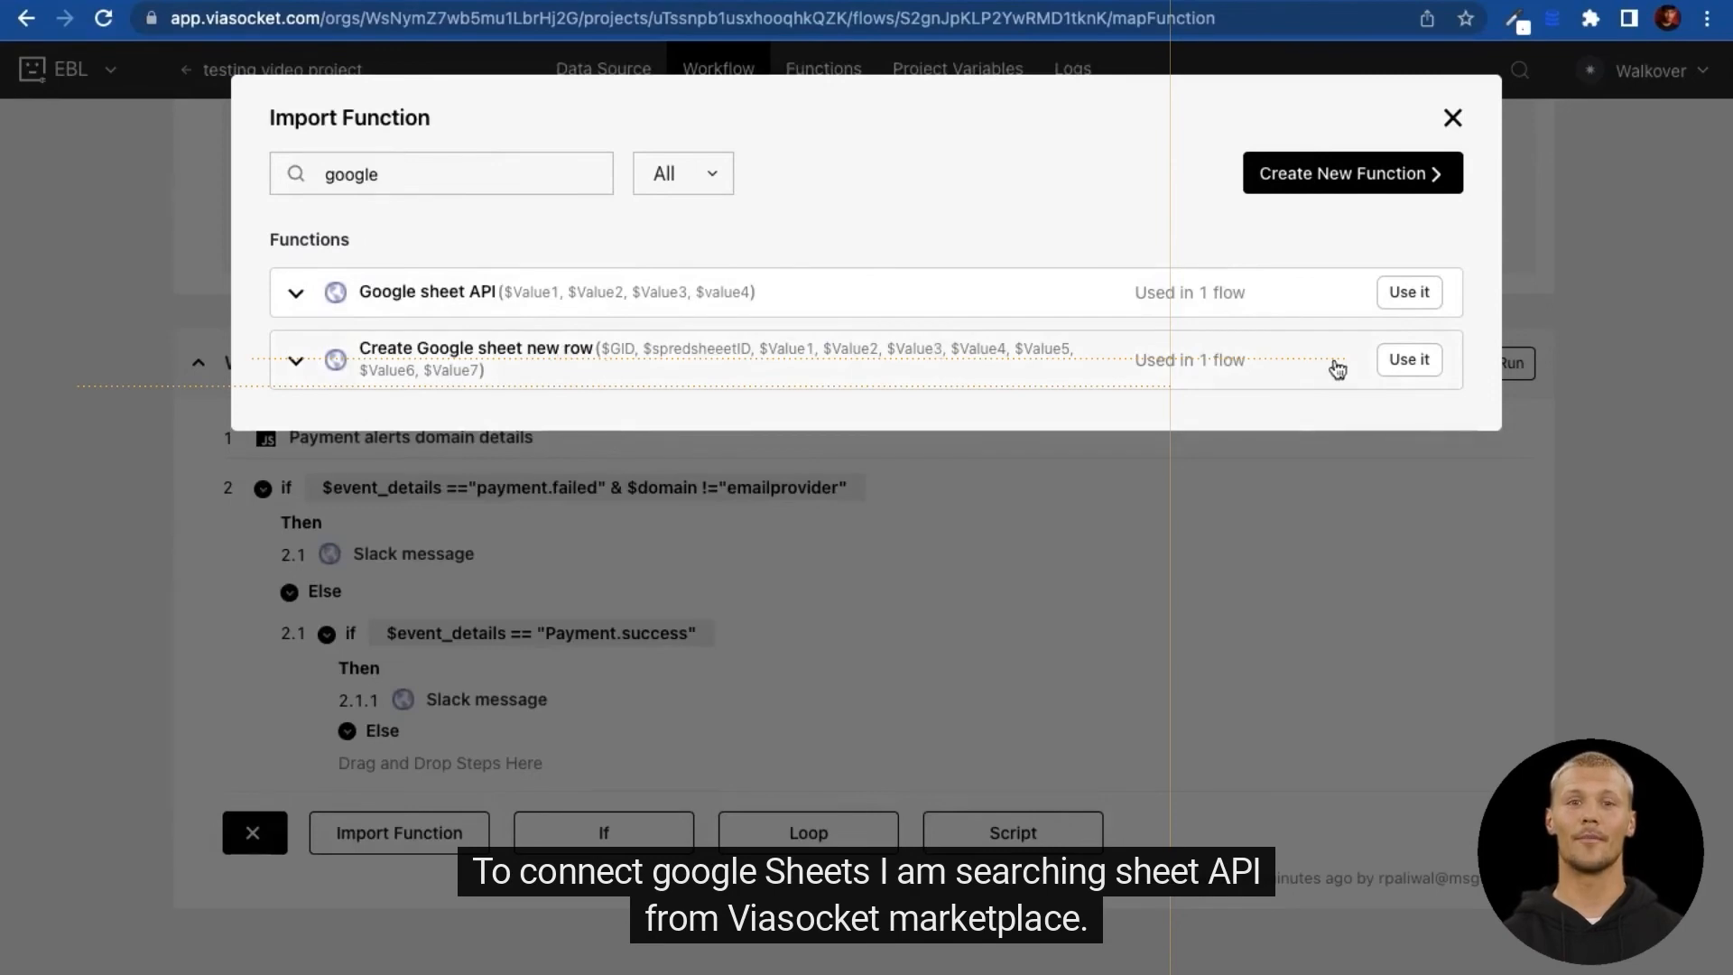
click(1409, 359)
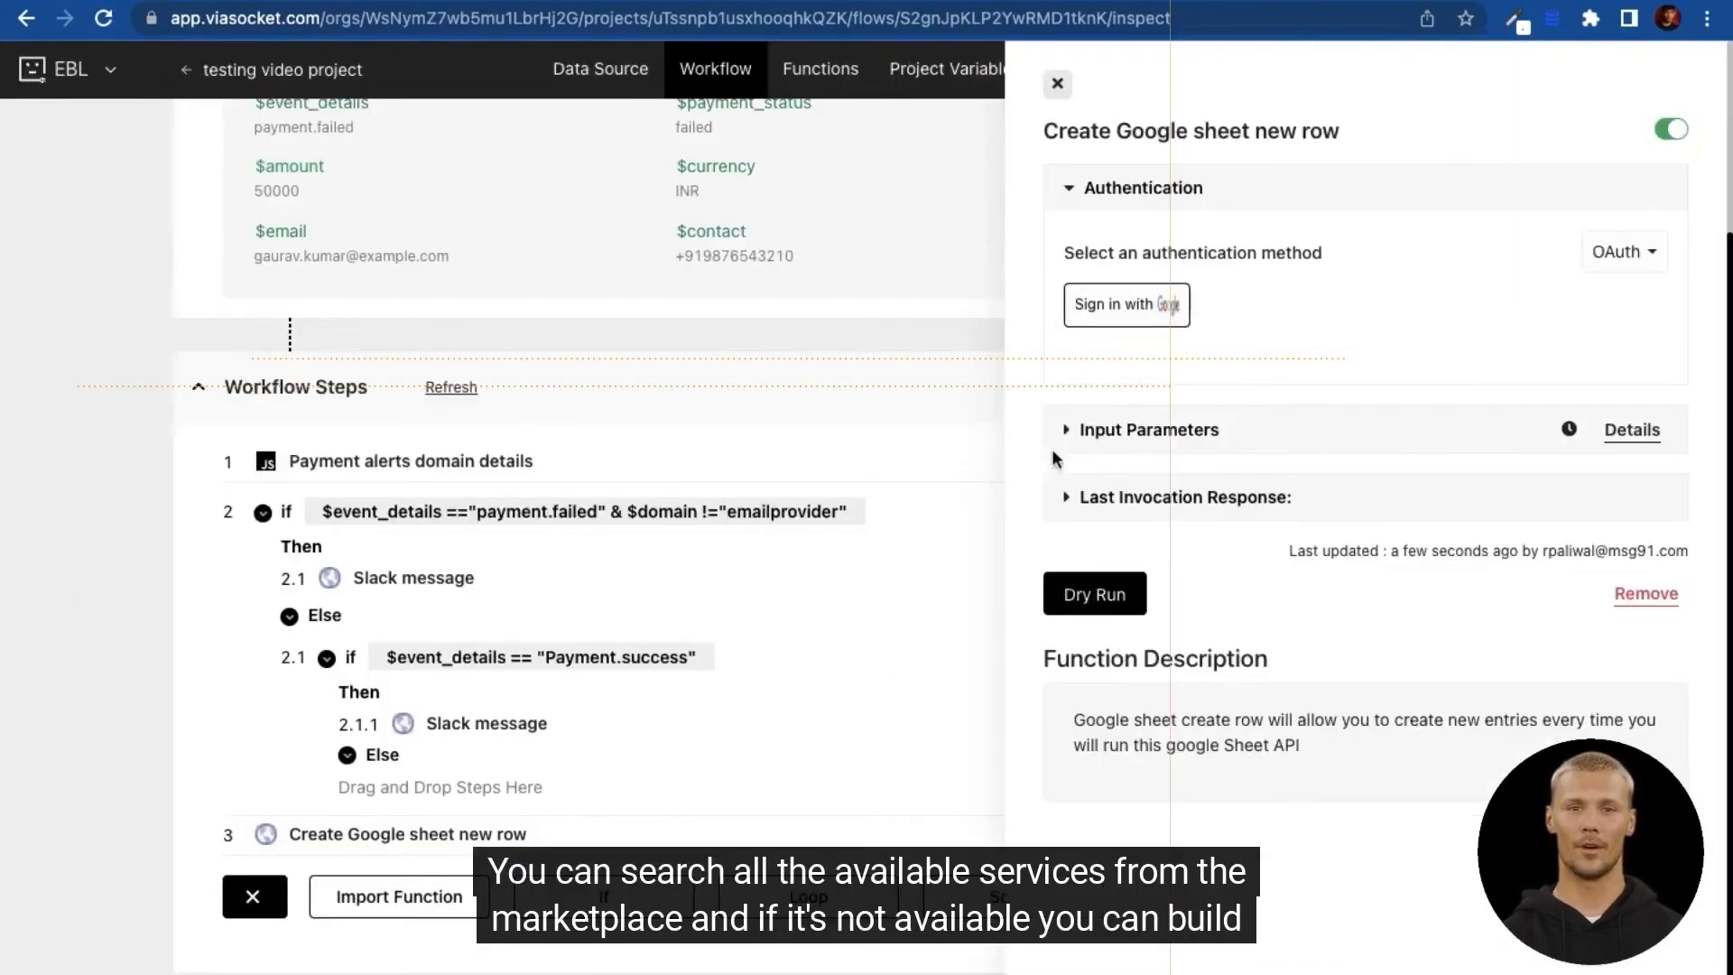
Step: Review the step's $GID, $spredsheetID and $Value fields, then switch to Testing sheet 123
click(1062, 437)
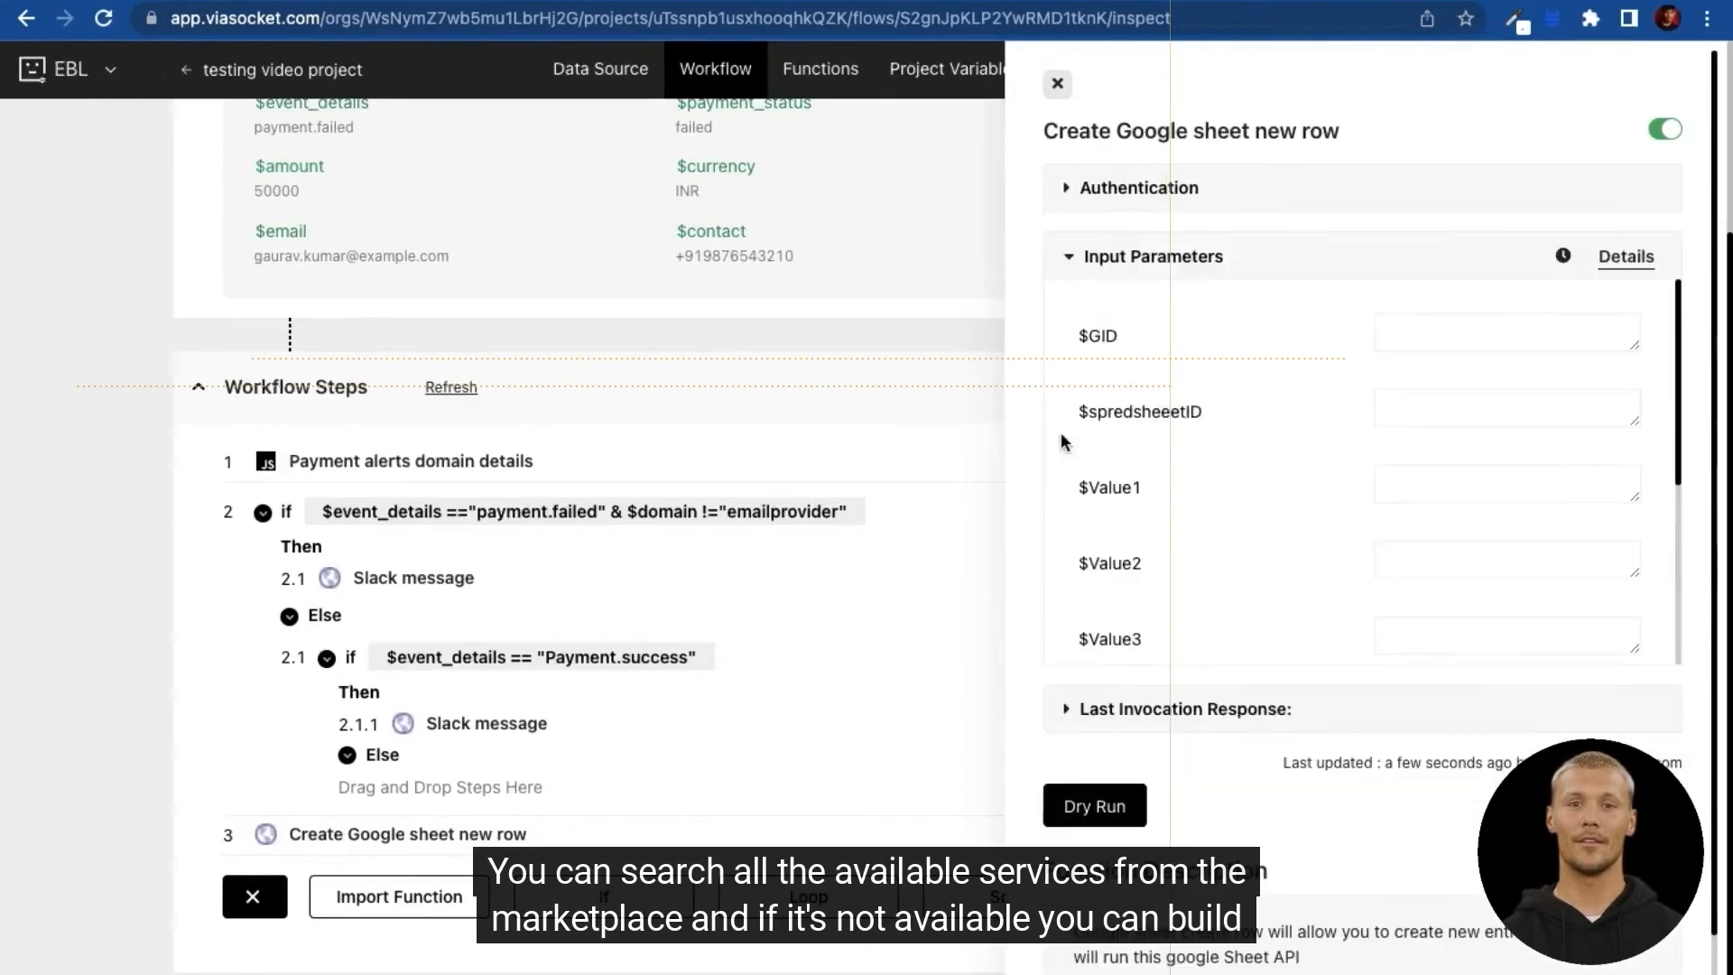
click(1399, 348)
click(1405, 402)
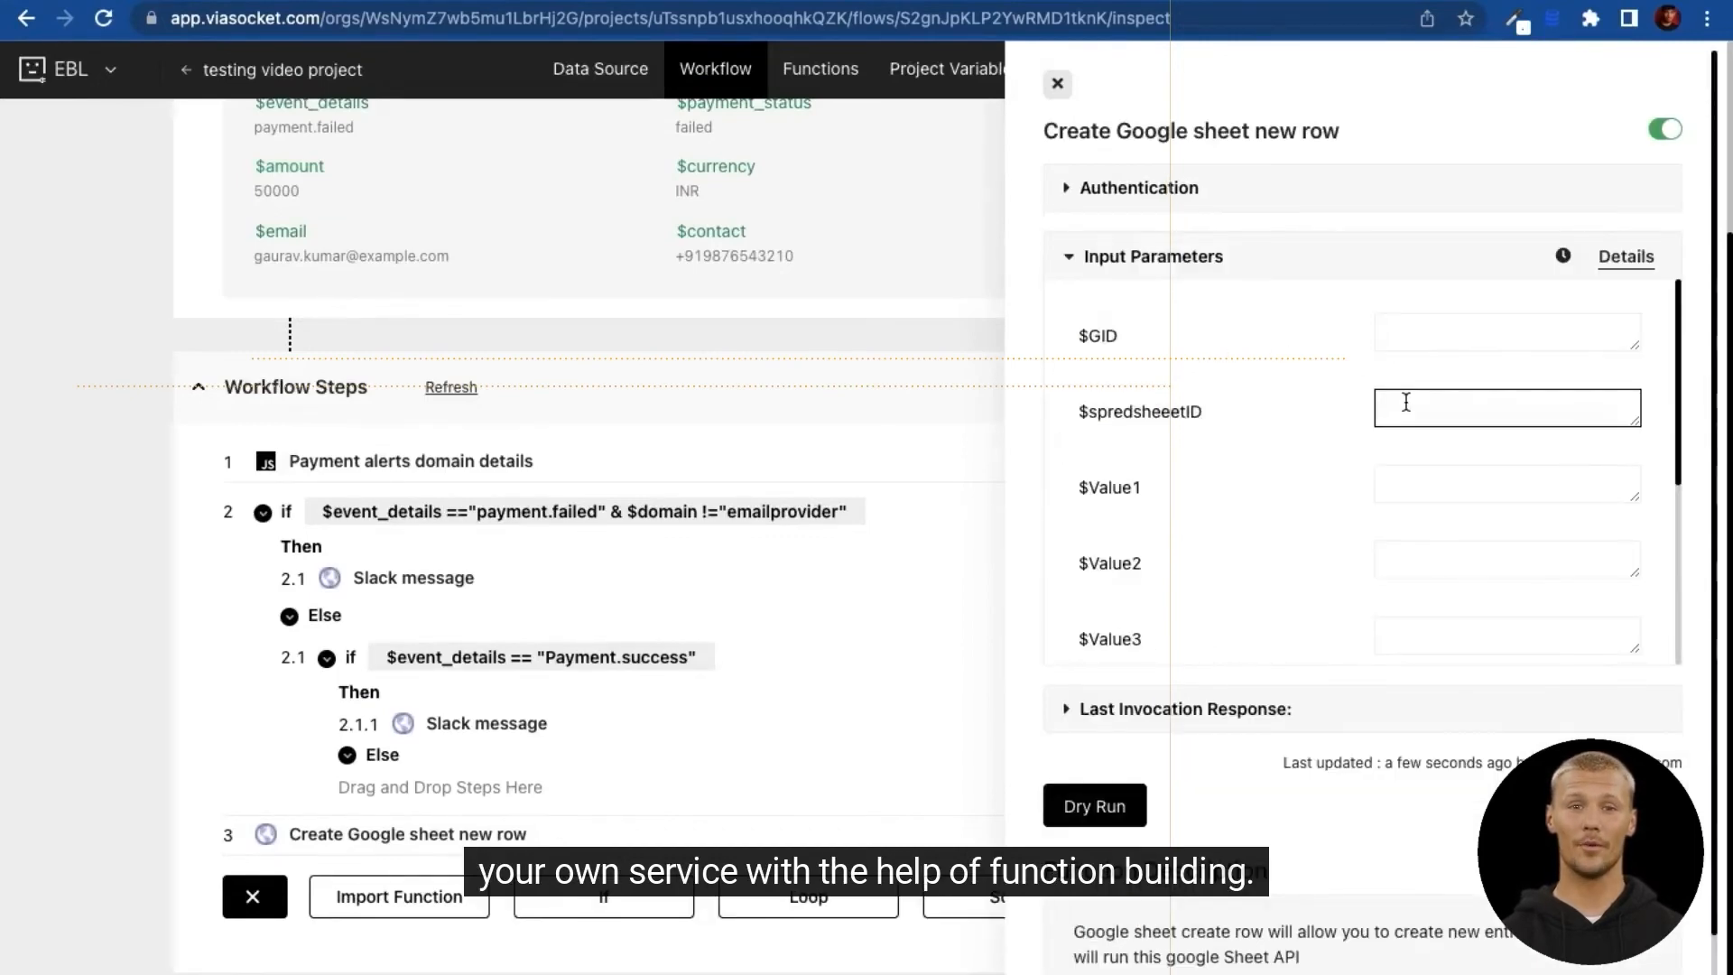
click(1405, 475)
scroll(1404, 523, down, 4)
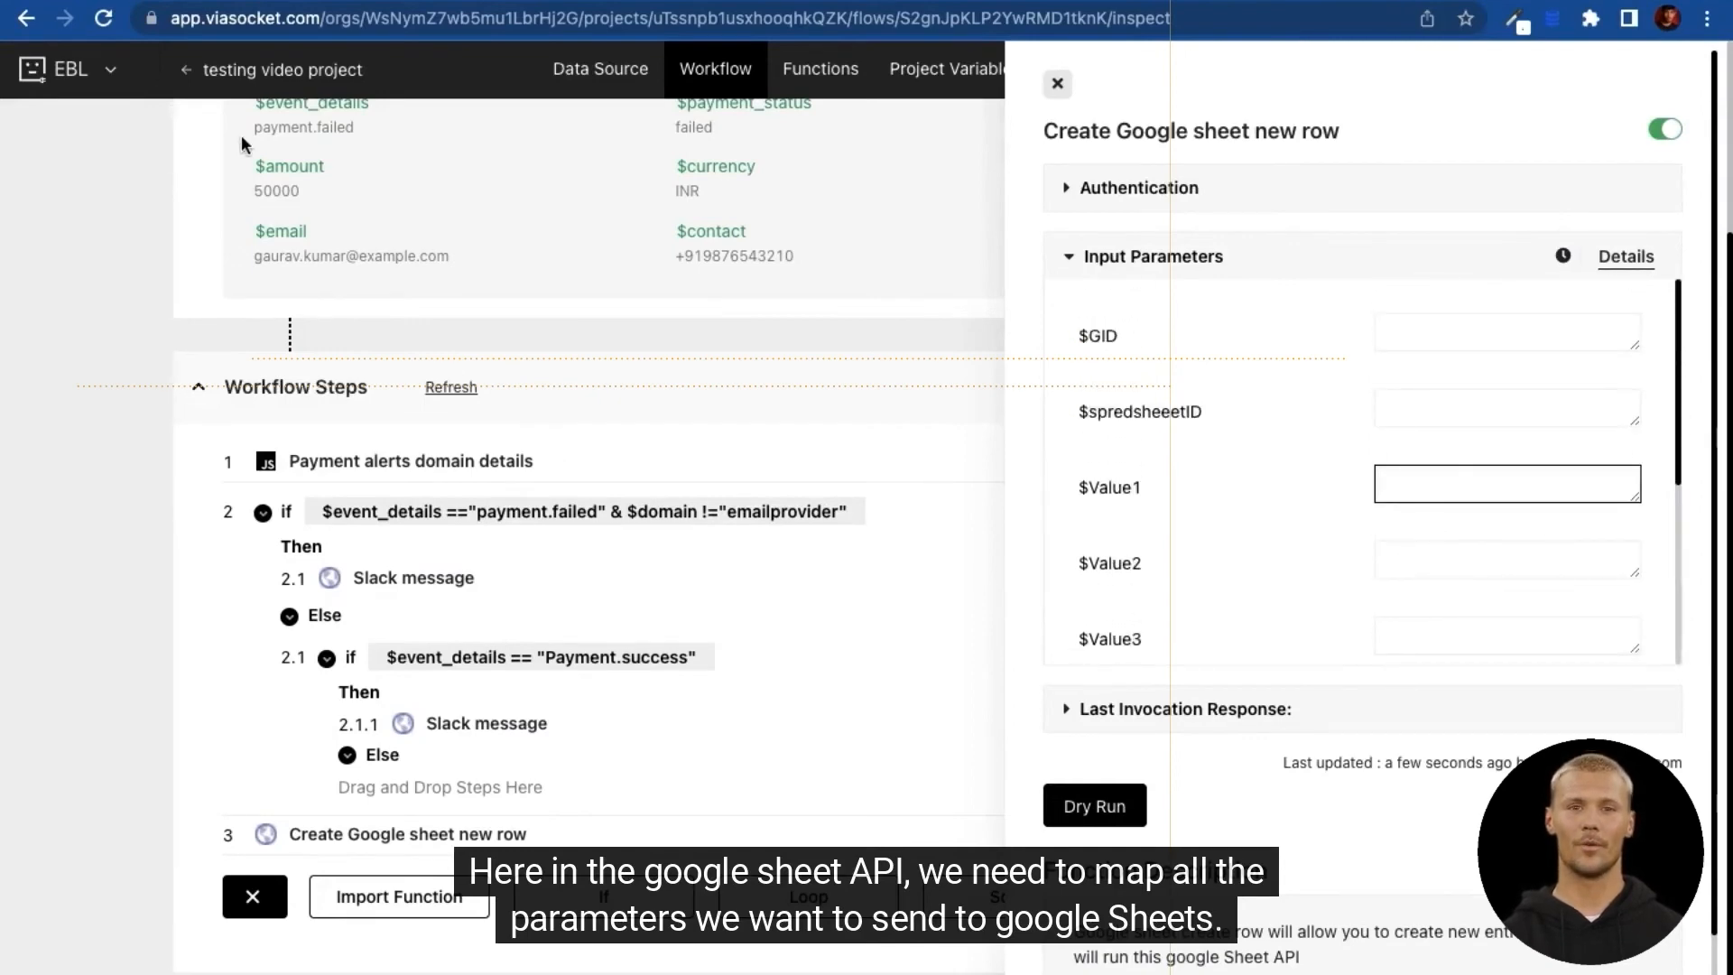
scroll(240, 143, up, 2)
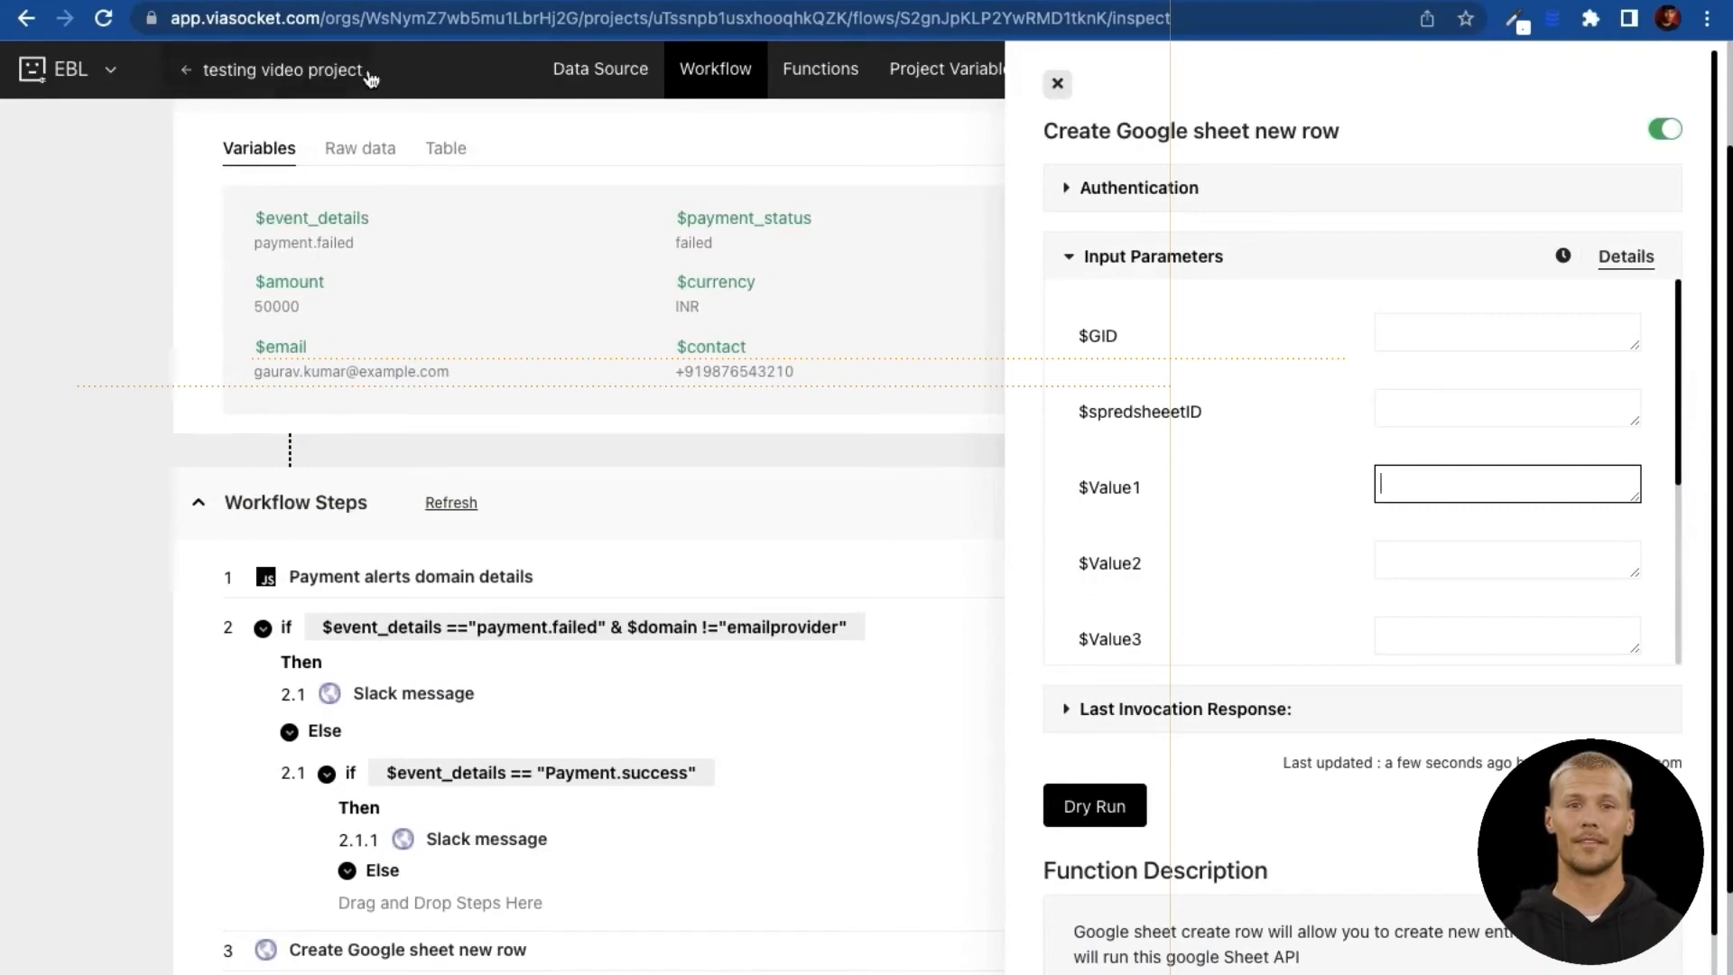
click(271, 2)
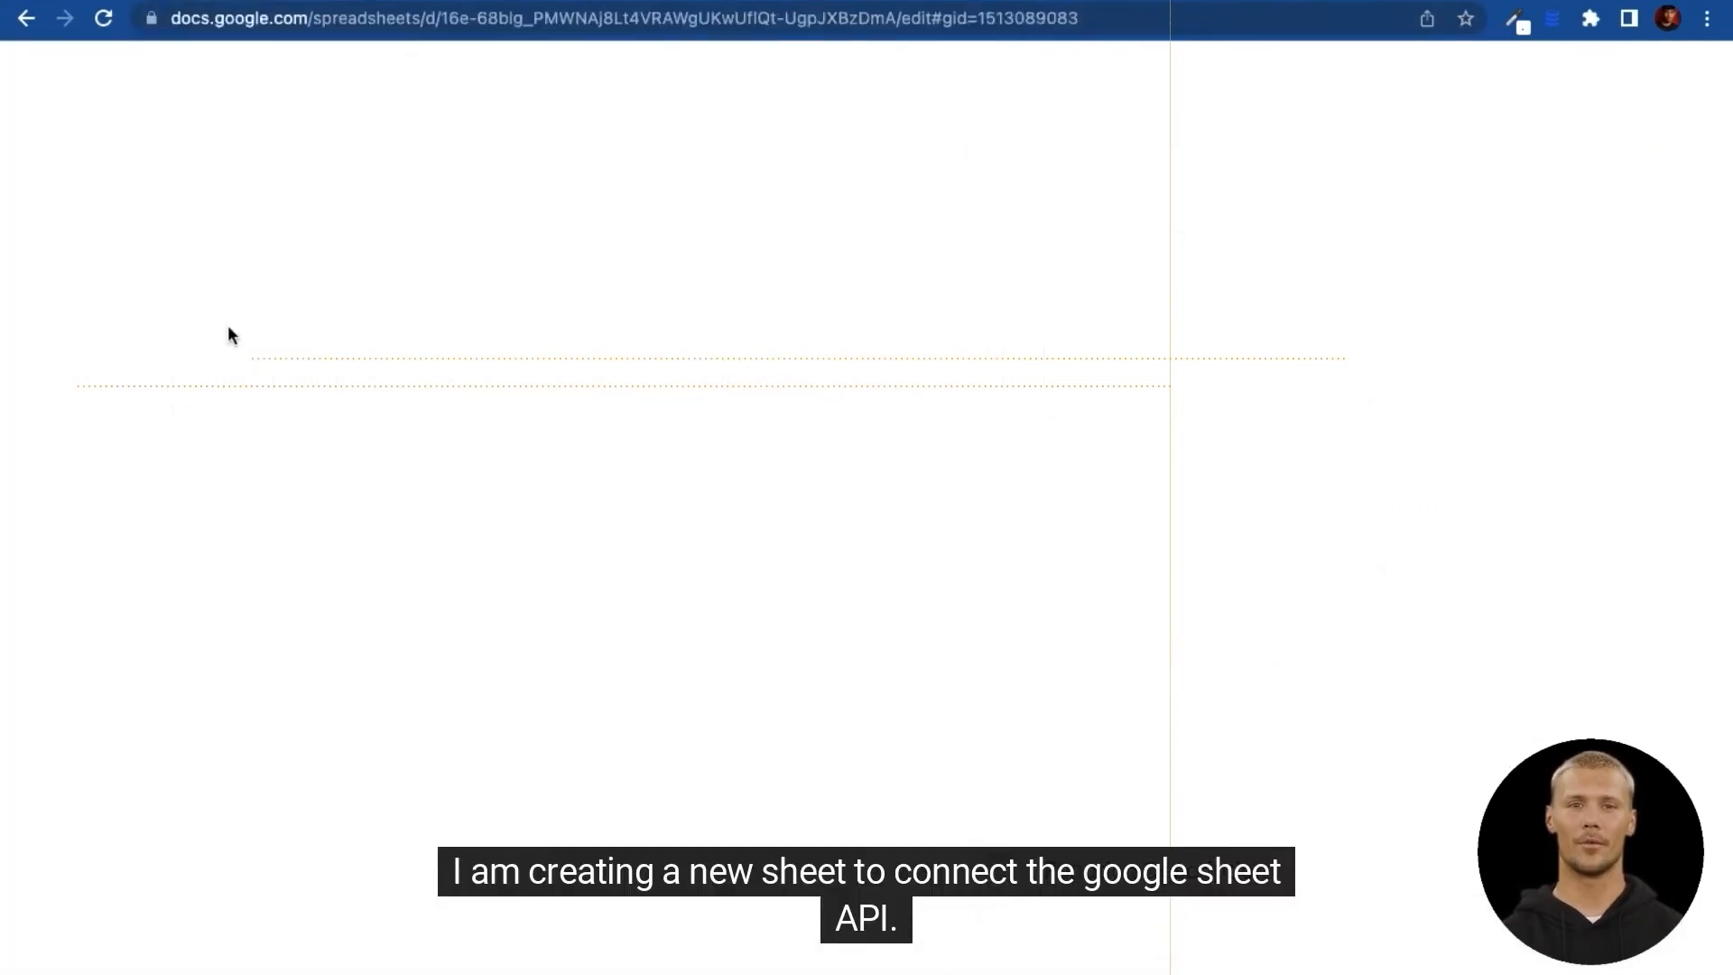
Step: Add a blank sheet to Testing sheet 123 and copy its spreadsheet ID from the address bar
click(67, 972)
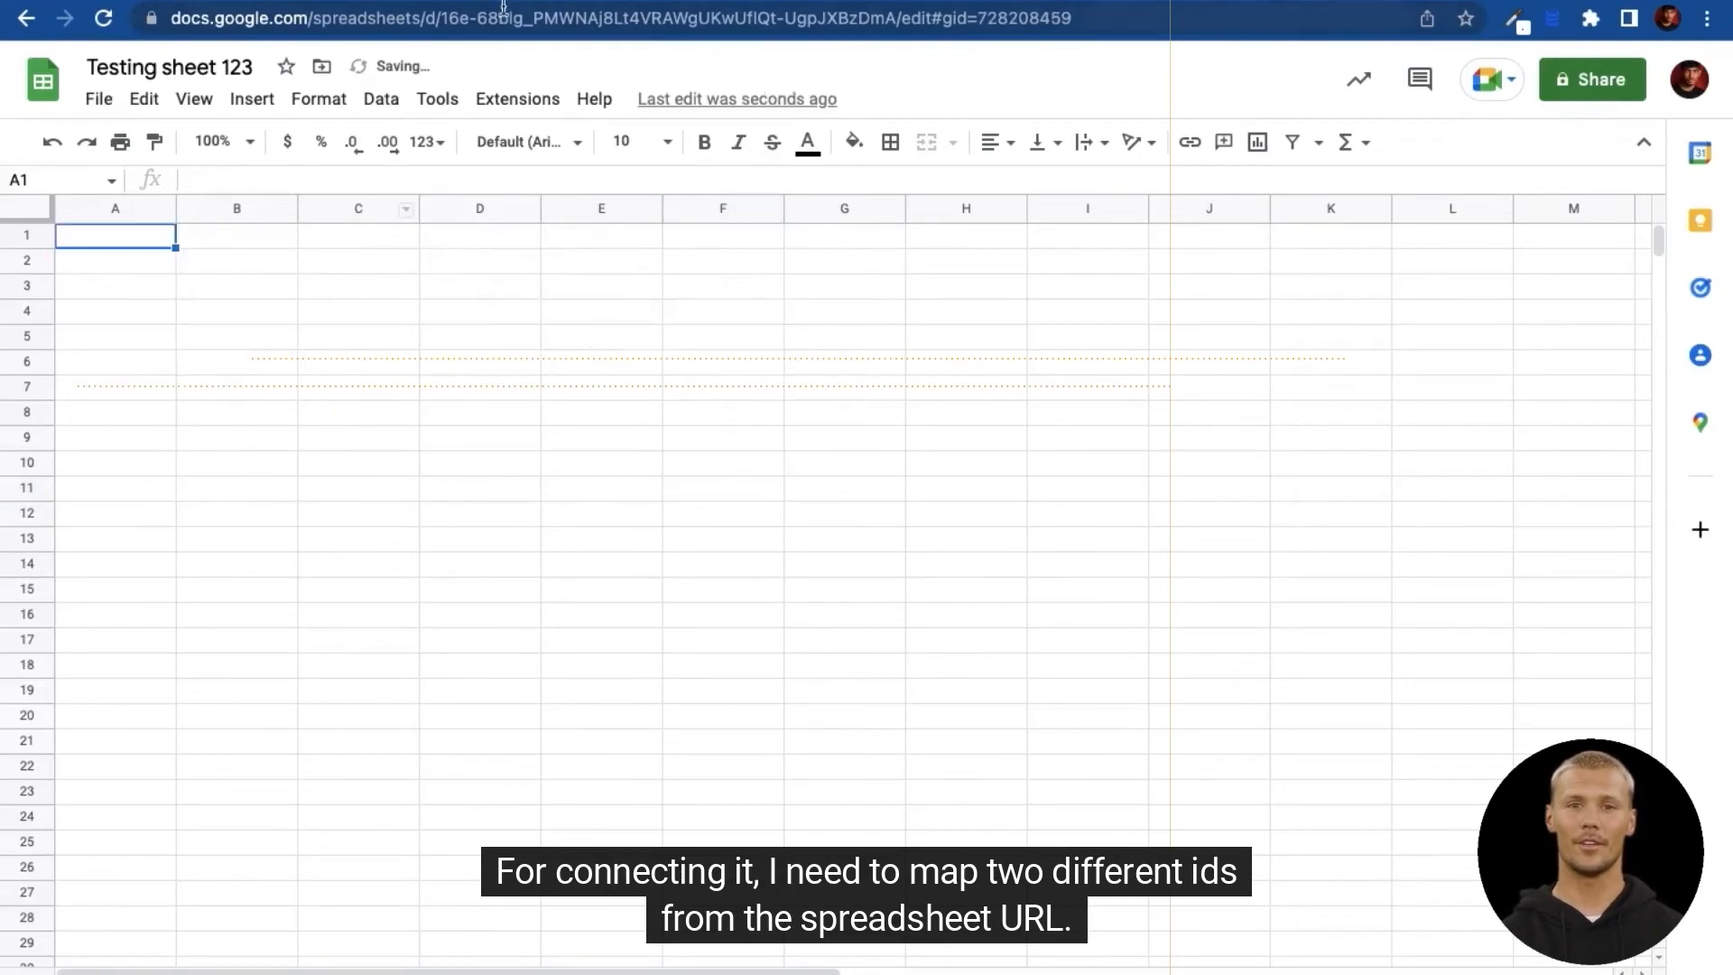
double_click(456, 18)
key(shift+Right)
key(shift+Right)
key(shift+Right)
key(shift+Right)
key(shift+Right)
key(shift+Right)
key(shift+Right)
key(shift+Right)
key(shift+Right)
key(shift+Right)
key(shift+Right)
key(shift+Right)
key(shift+Right)
key(shift+Right)
key(shift+Right)
key(shift+Right)
key(shift+Right)
key(shift+Right)
key(shift+Right)
key(shift+Right)
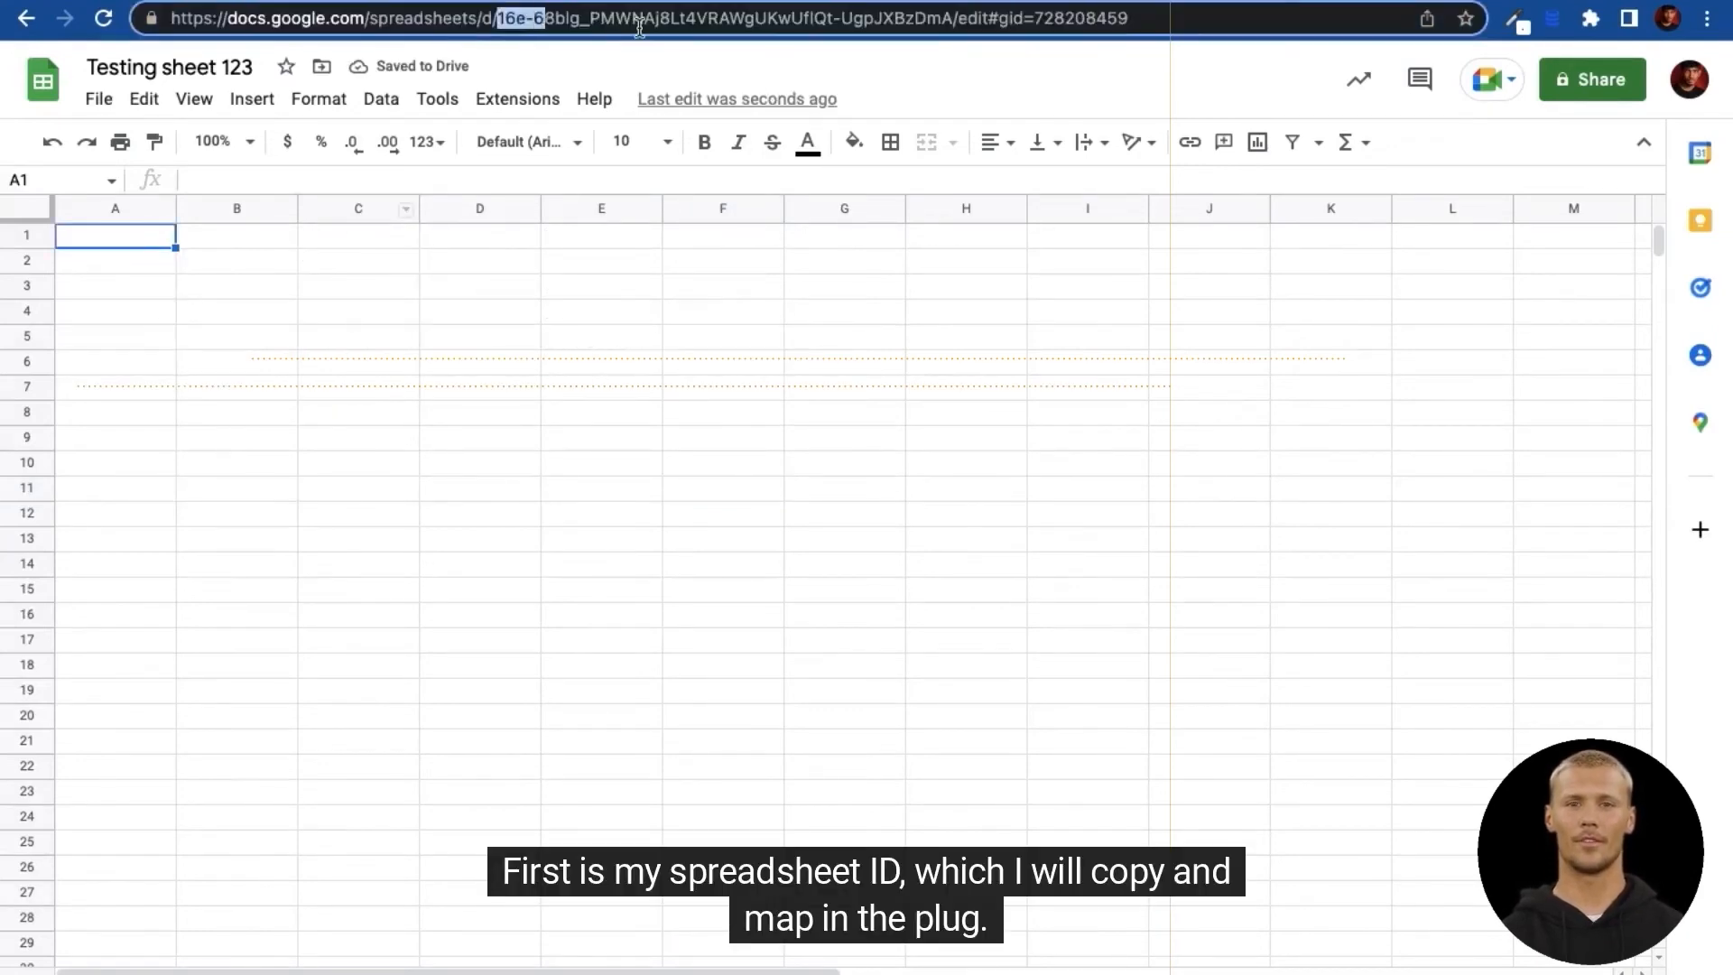
key(shift+Right)
key(shift+Right)
key(shift+Right)
key(shift+Right)
key(shift+Right)
key(shift+Right)
key(shift+Right)
key(shift+Right)
key(shift+Right)
key(shift+Right)
key(shift+Right)
key(shift+Right)
key(shift+Right)
key(shift+Right)
key(shift+Right)
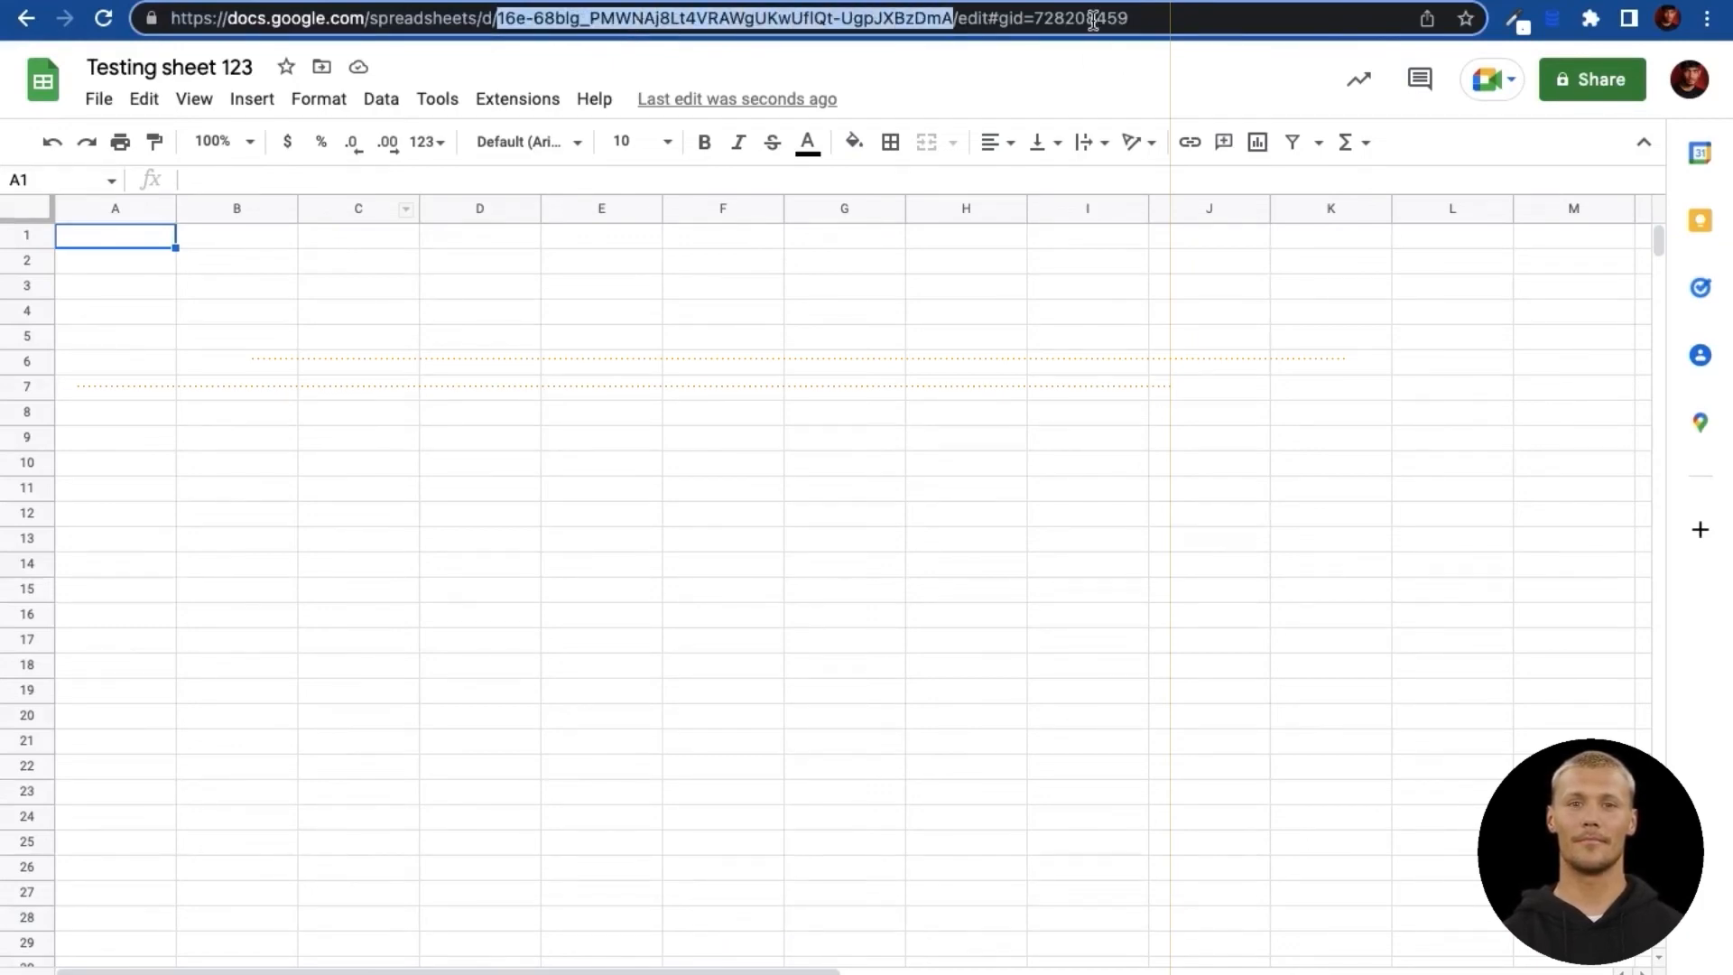
click(992, 1)
Step: Paste the spreadsheet ID into $spredsheetID and copy the gid 728208459 into $GID
click(1415, 400)
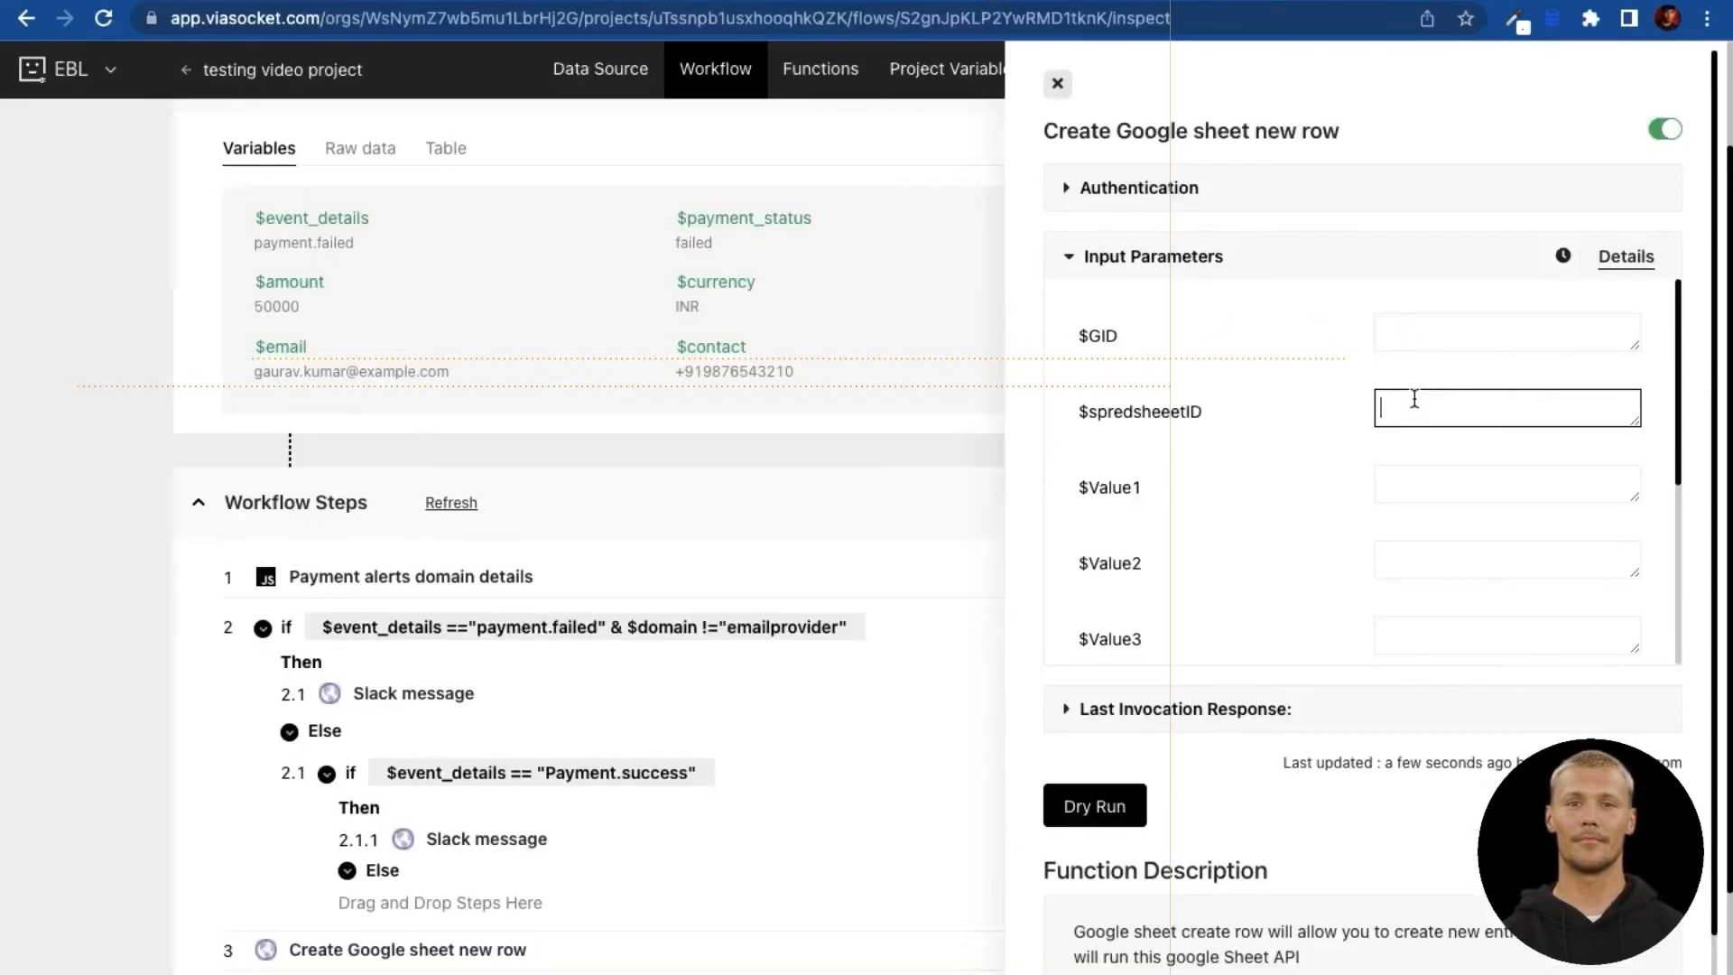
key(ctrl+v)
click(199, 0)
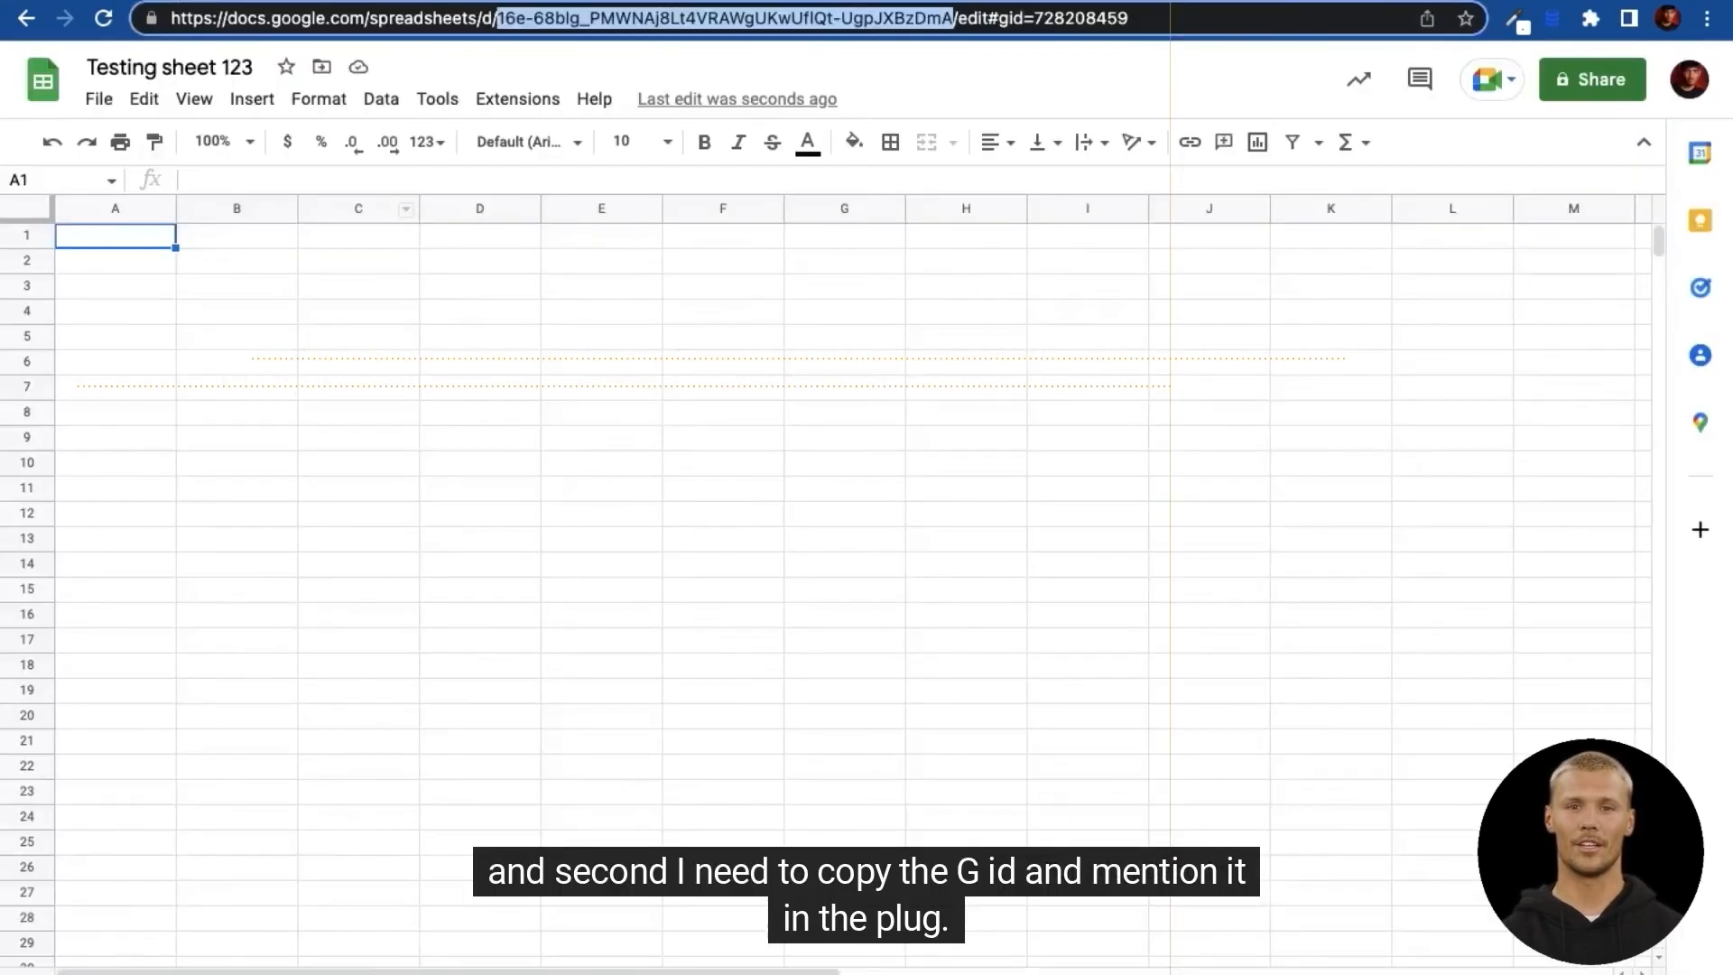
double_click(1099, 20)
key(ctrl+c)
click(1061, 1)
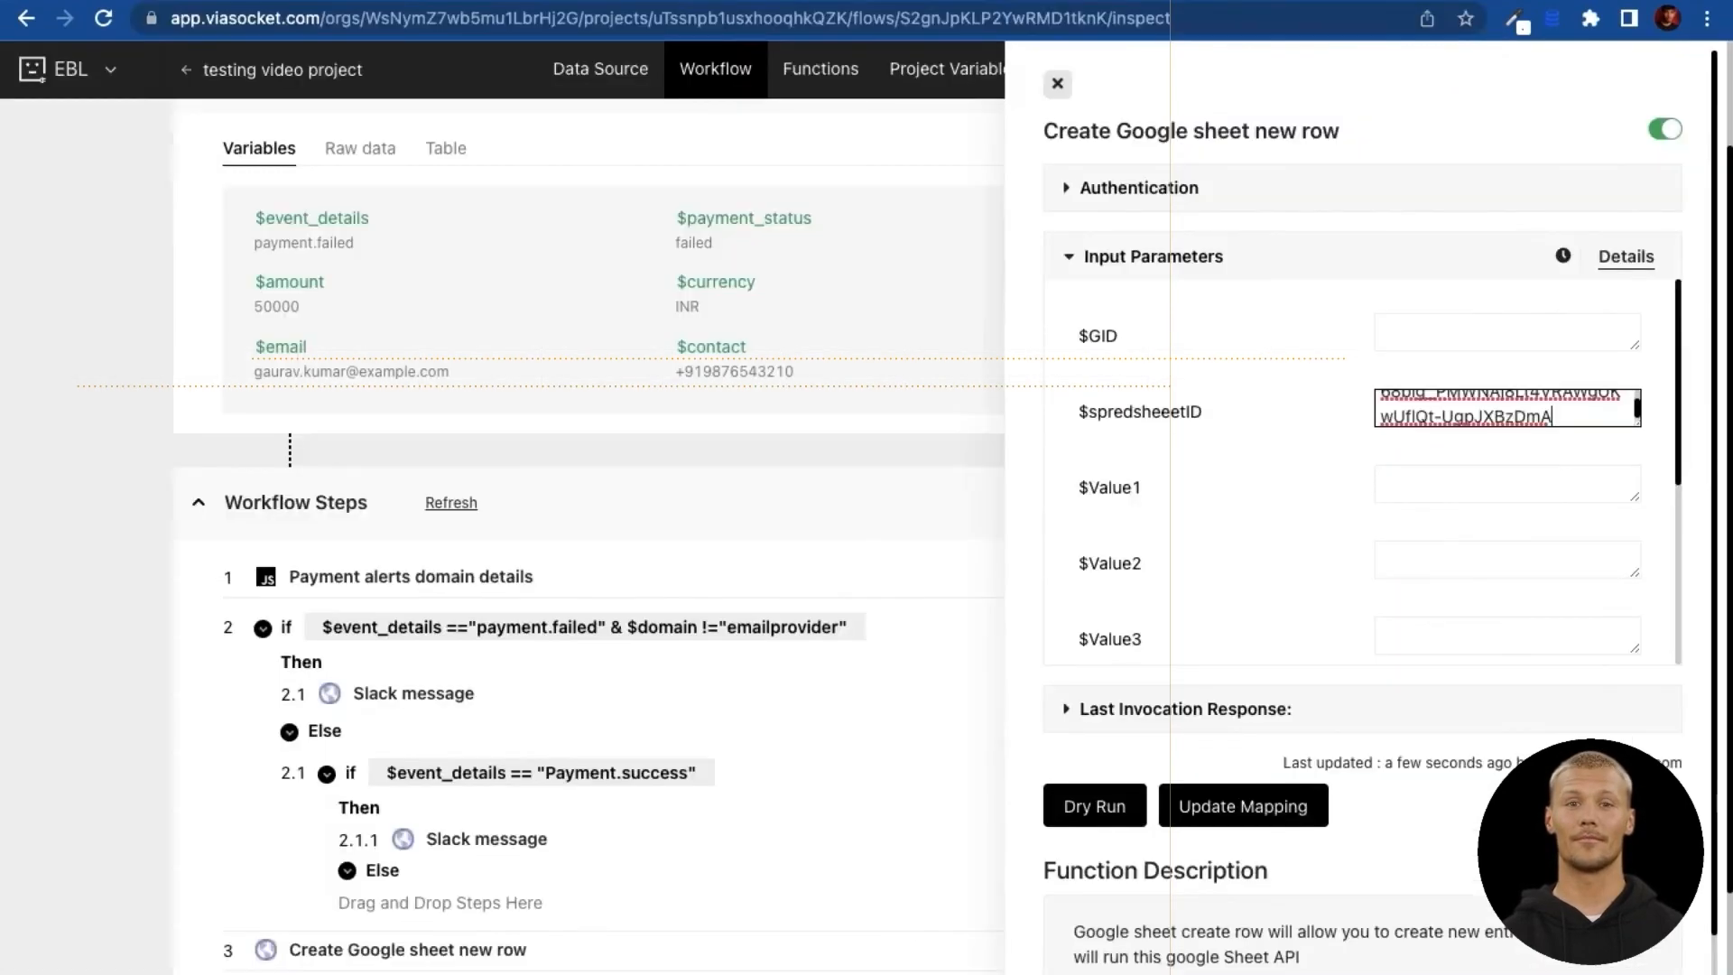
click(1491, 329)
key(ctrl+v)
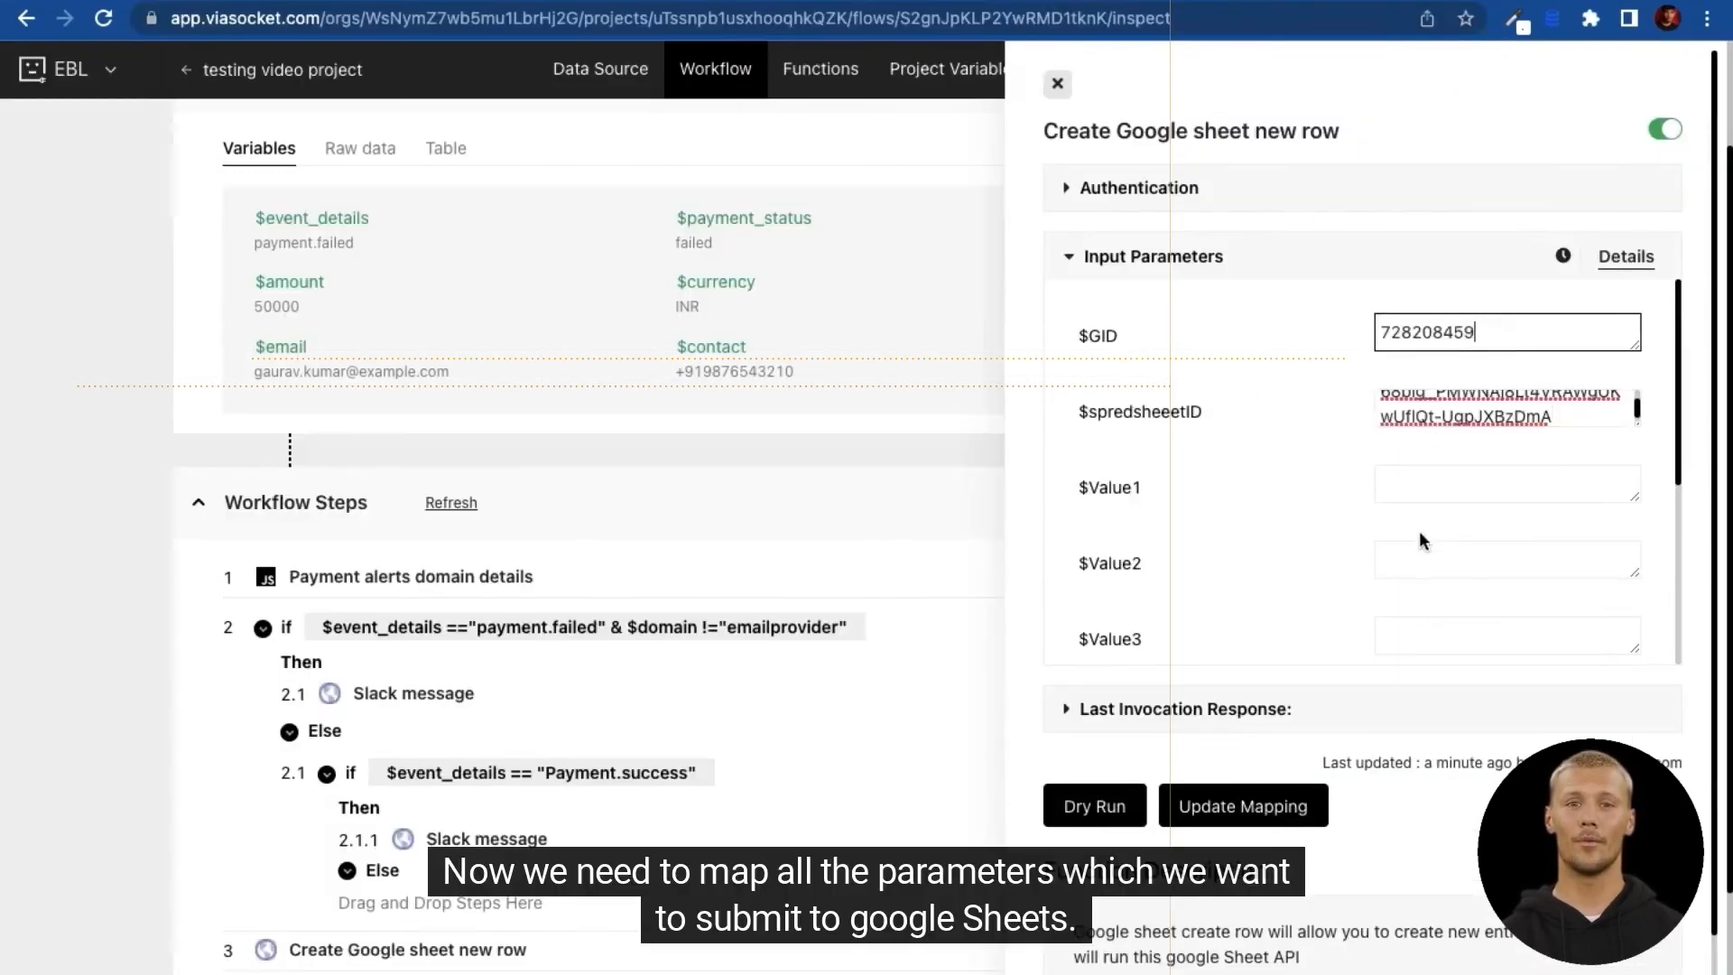
scroll(1351, 446, up, 3)
Step: Map $Value1 to the event_details variable and $Value2 to email
click(1425, 472)
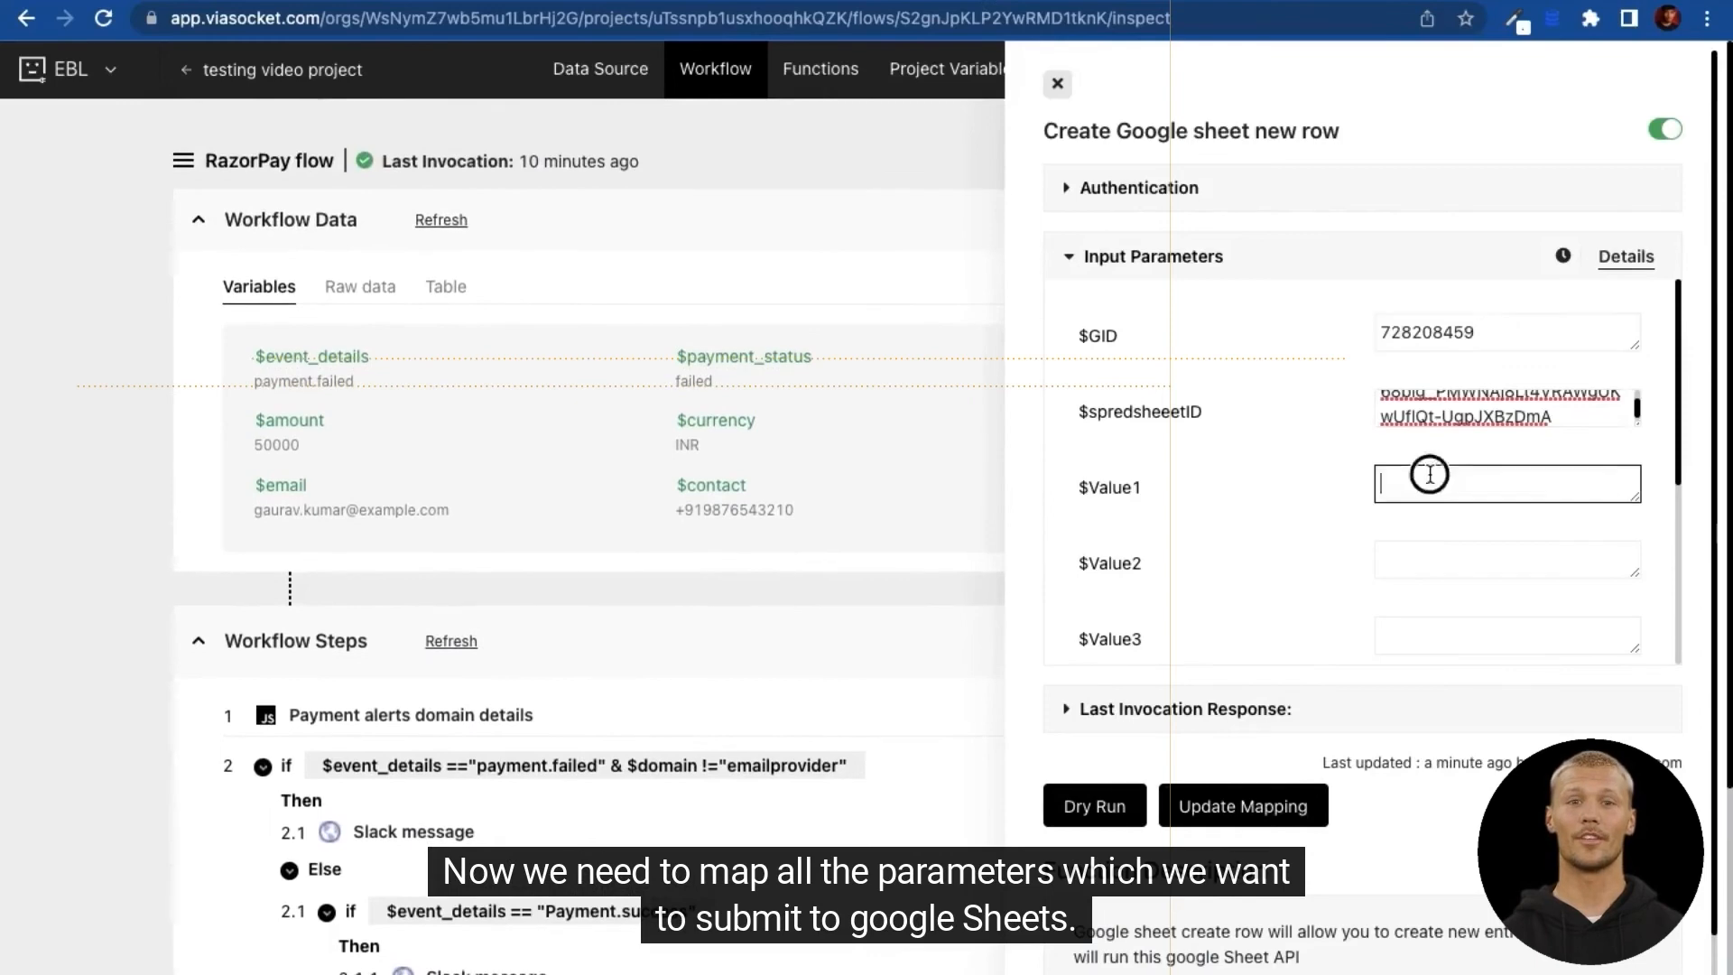
text($even)
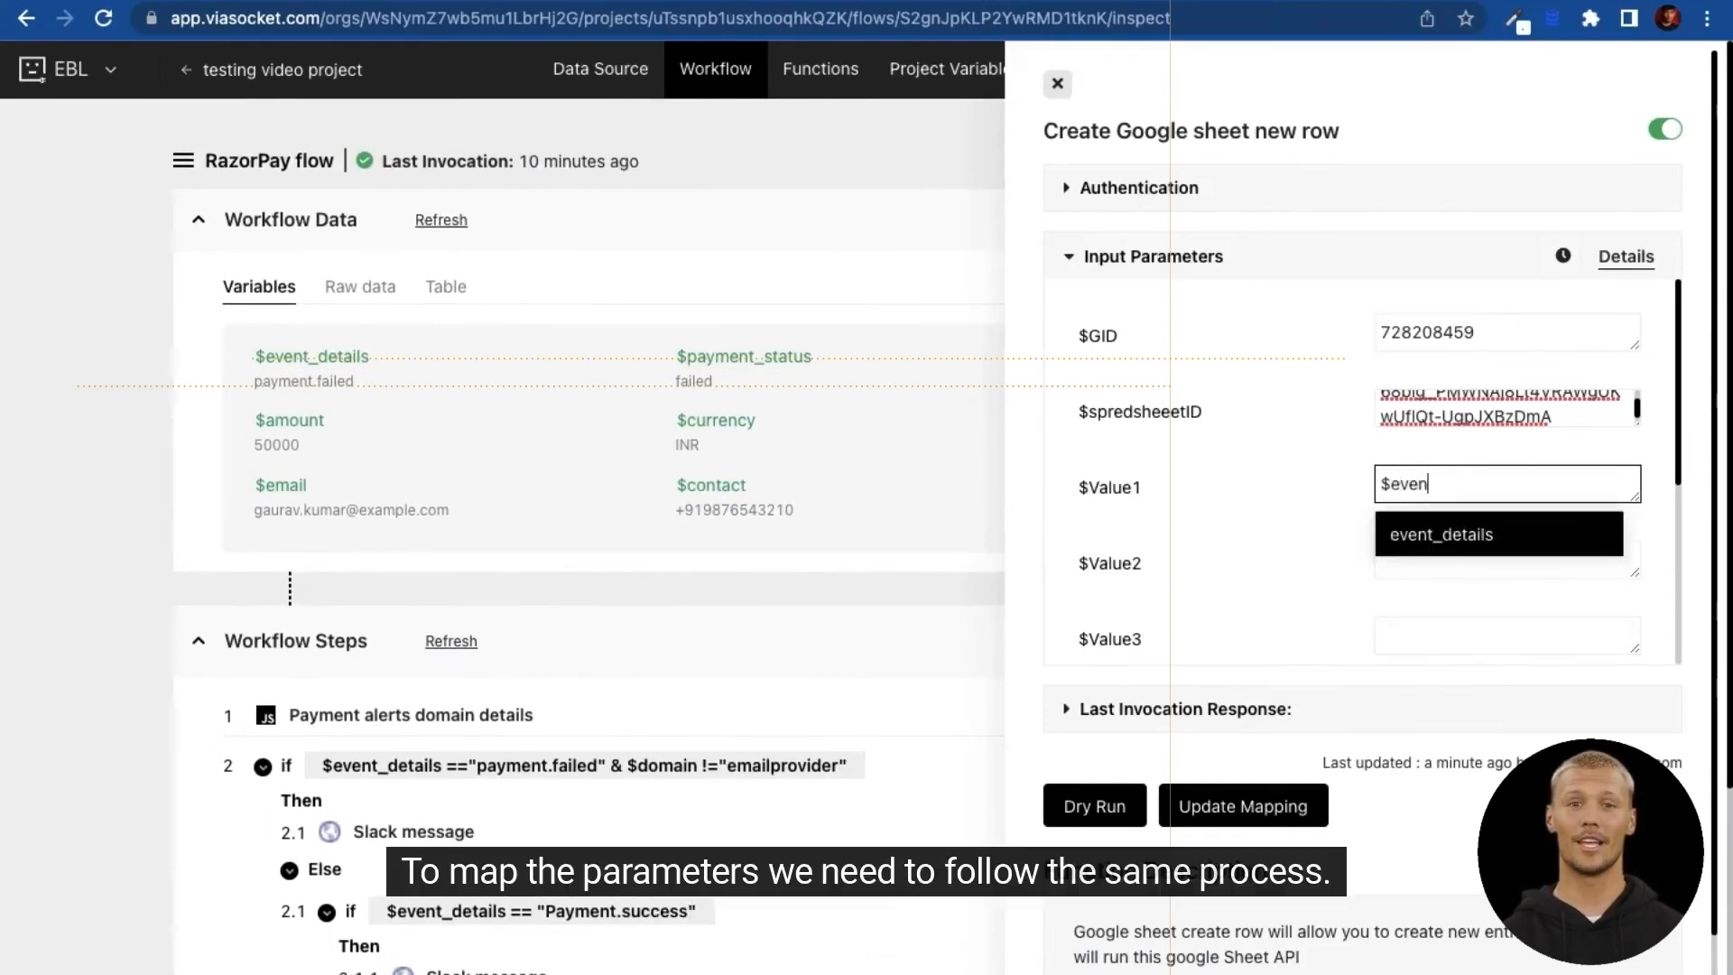
key(Return)
key(Tab)
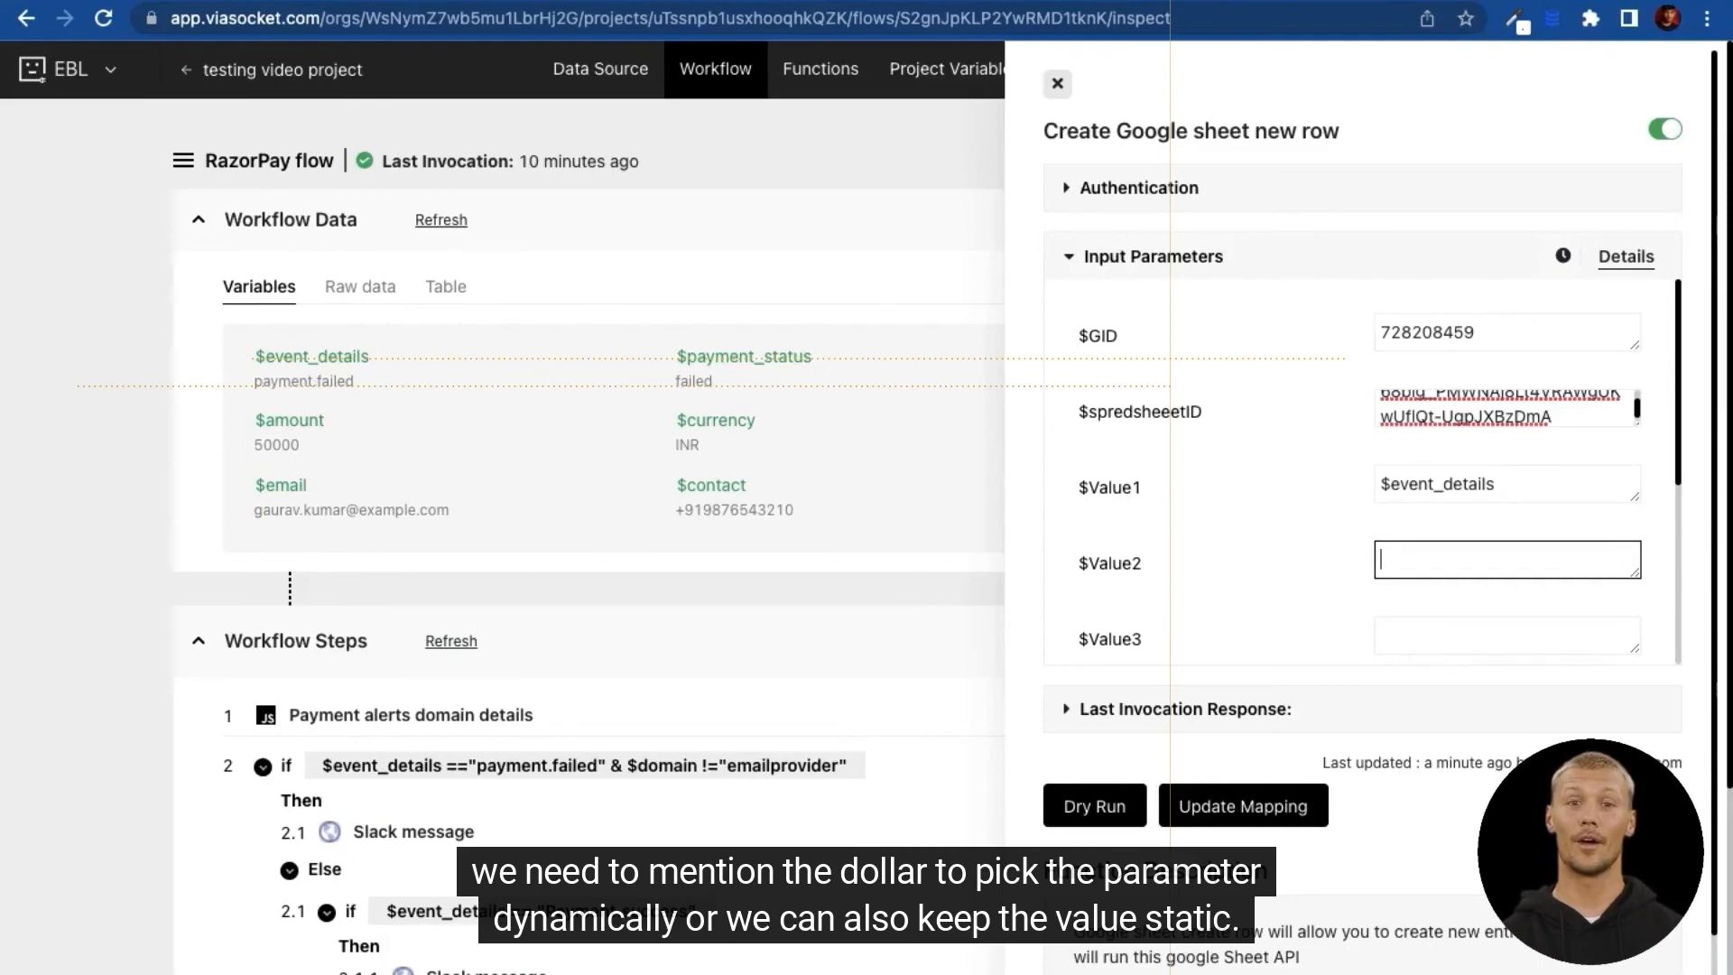
text($em)
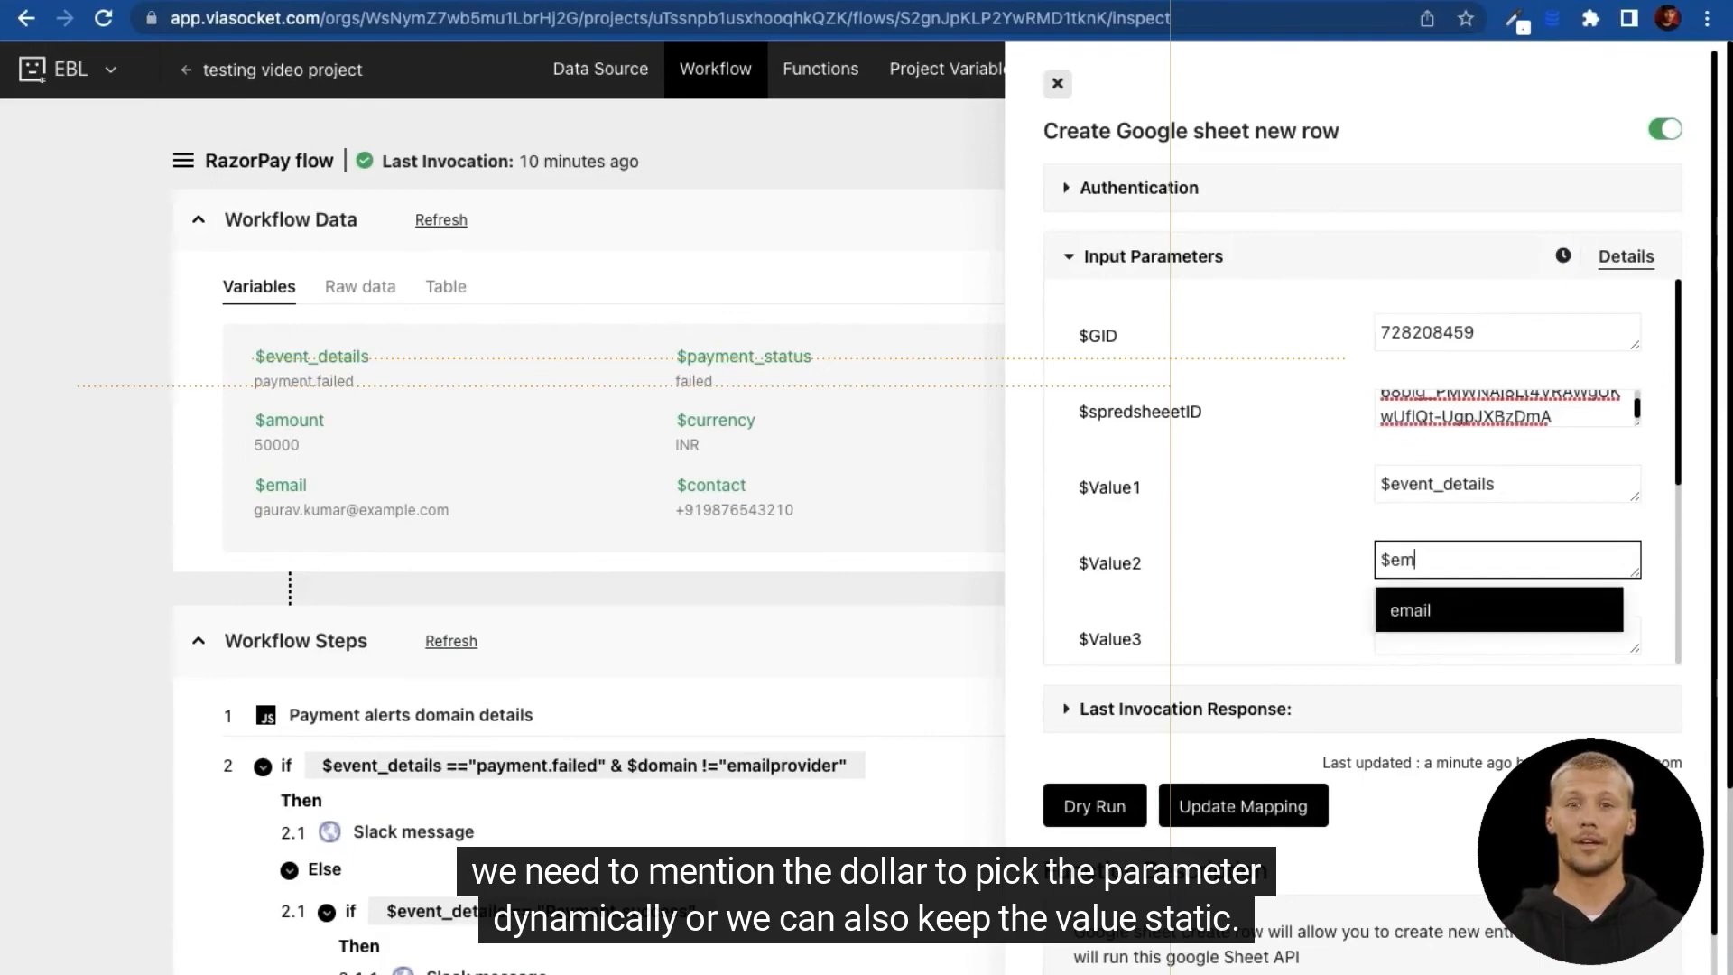
key(Return)
key(Tab)
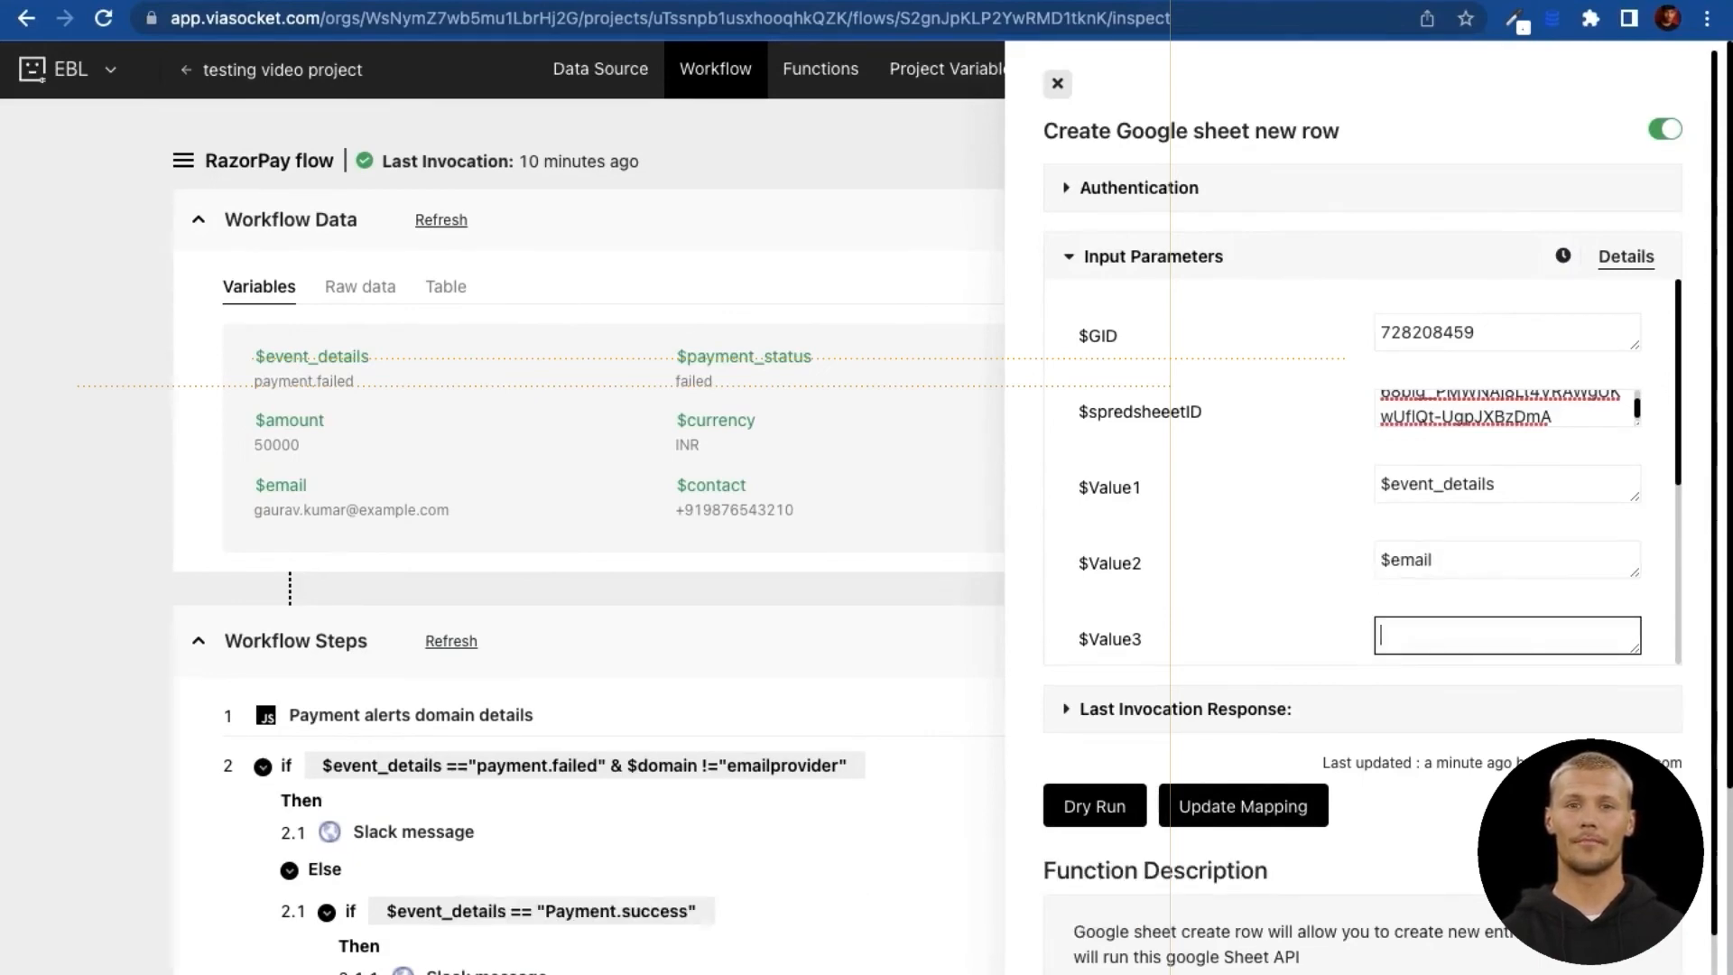
Step: Map $Value3 to the contact variable and $Value4 to amount
text($con)
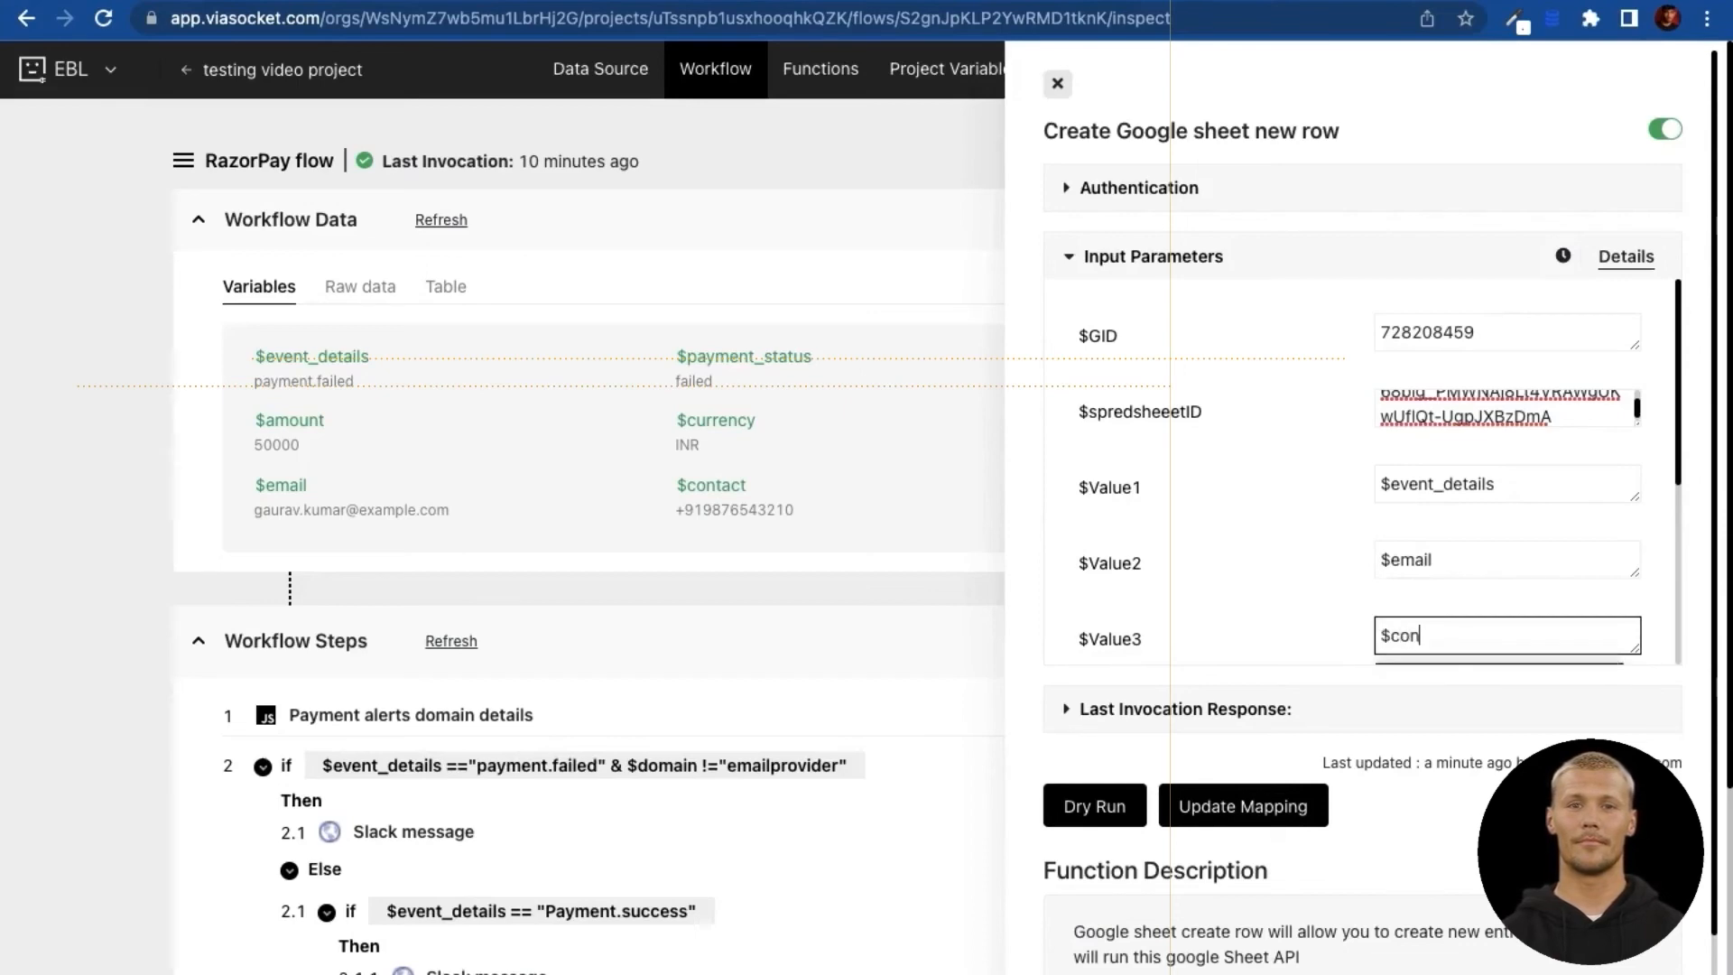
scroll(1518, 406, down, 2)
key(Return)
scroll(1518, 406, down, 2)
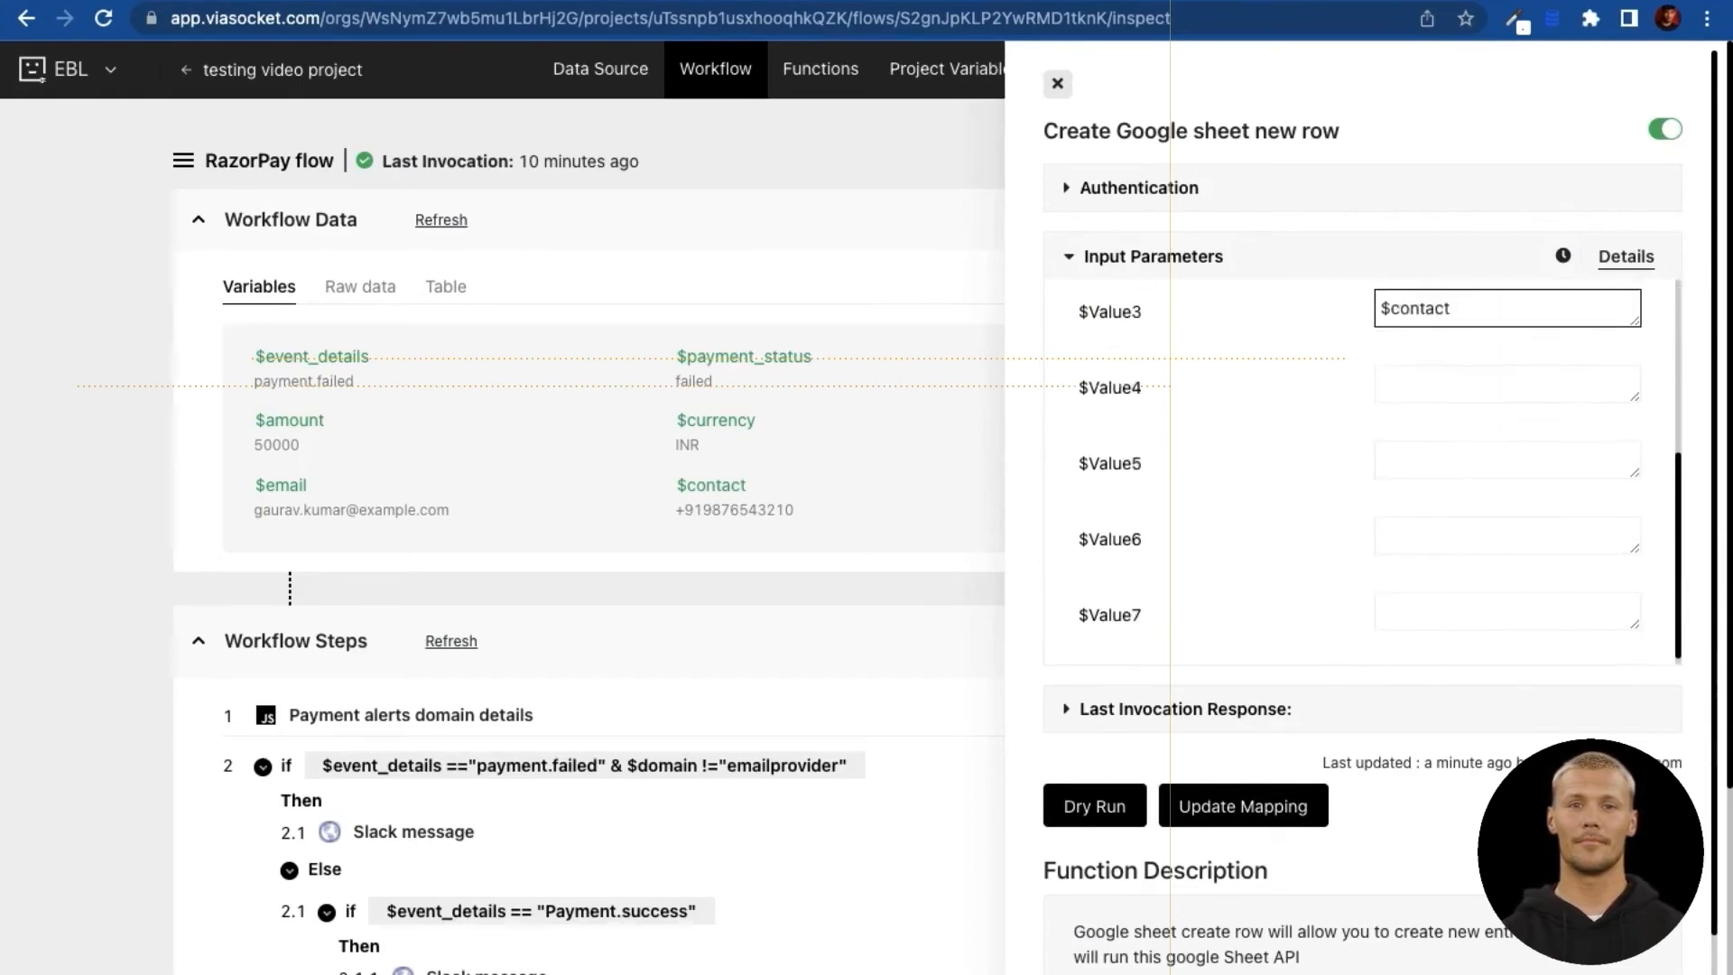
click(1483, 383)
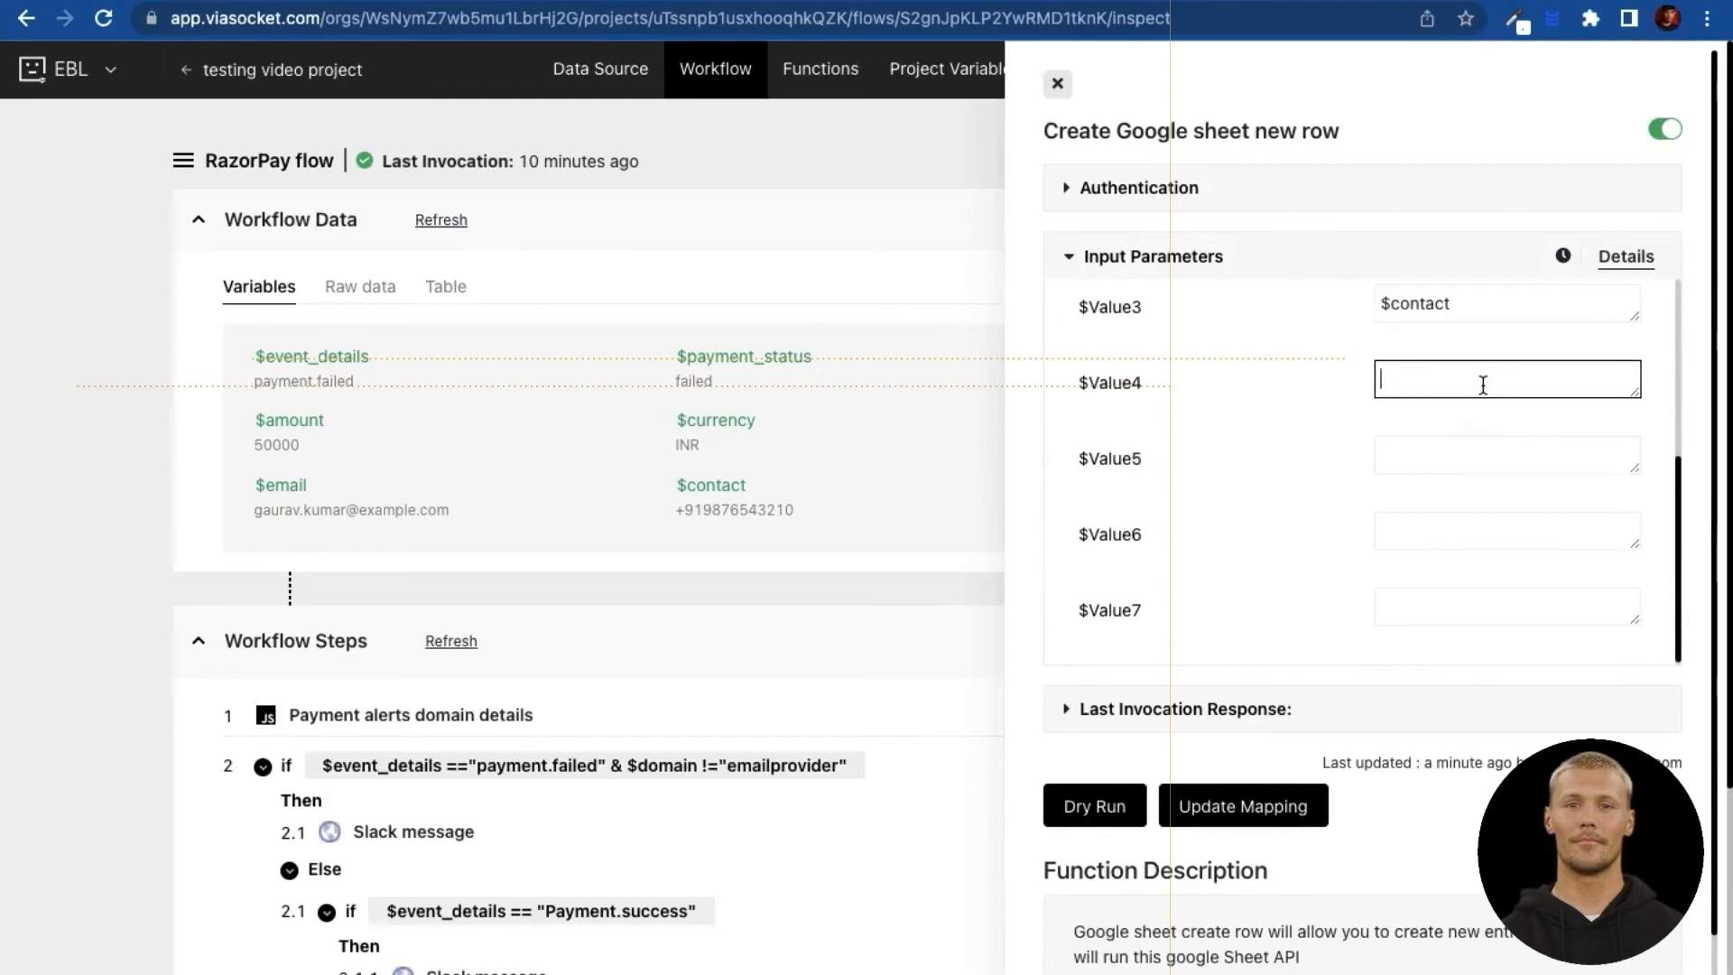
text($amo)
key(Return)
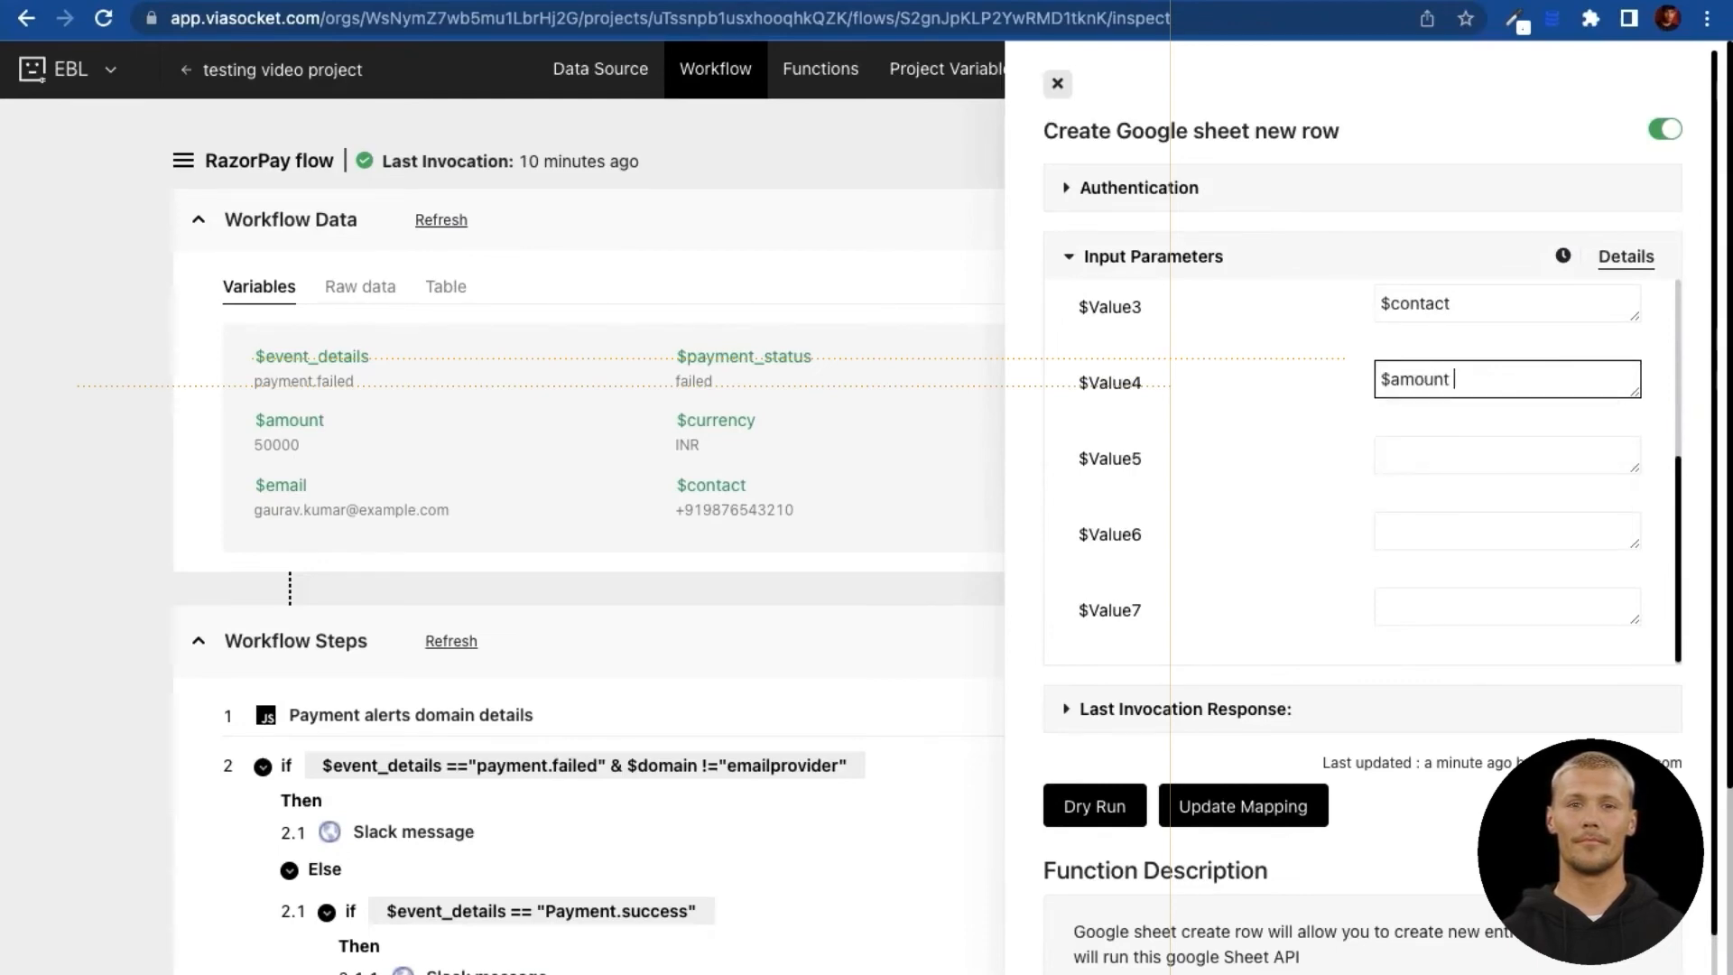
Step: Fill $Value5 with payment_status and $Value6 with currency
click(1483, 455)
text($)
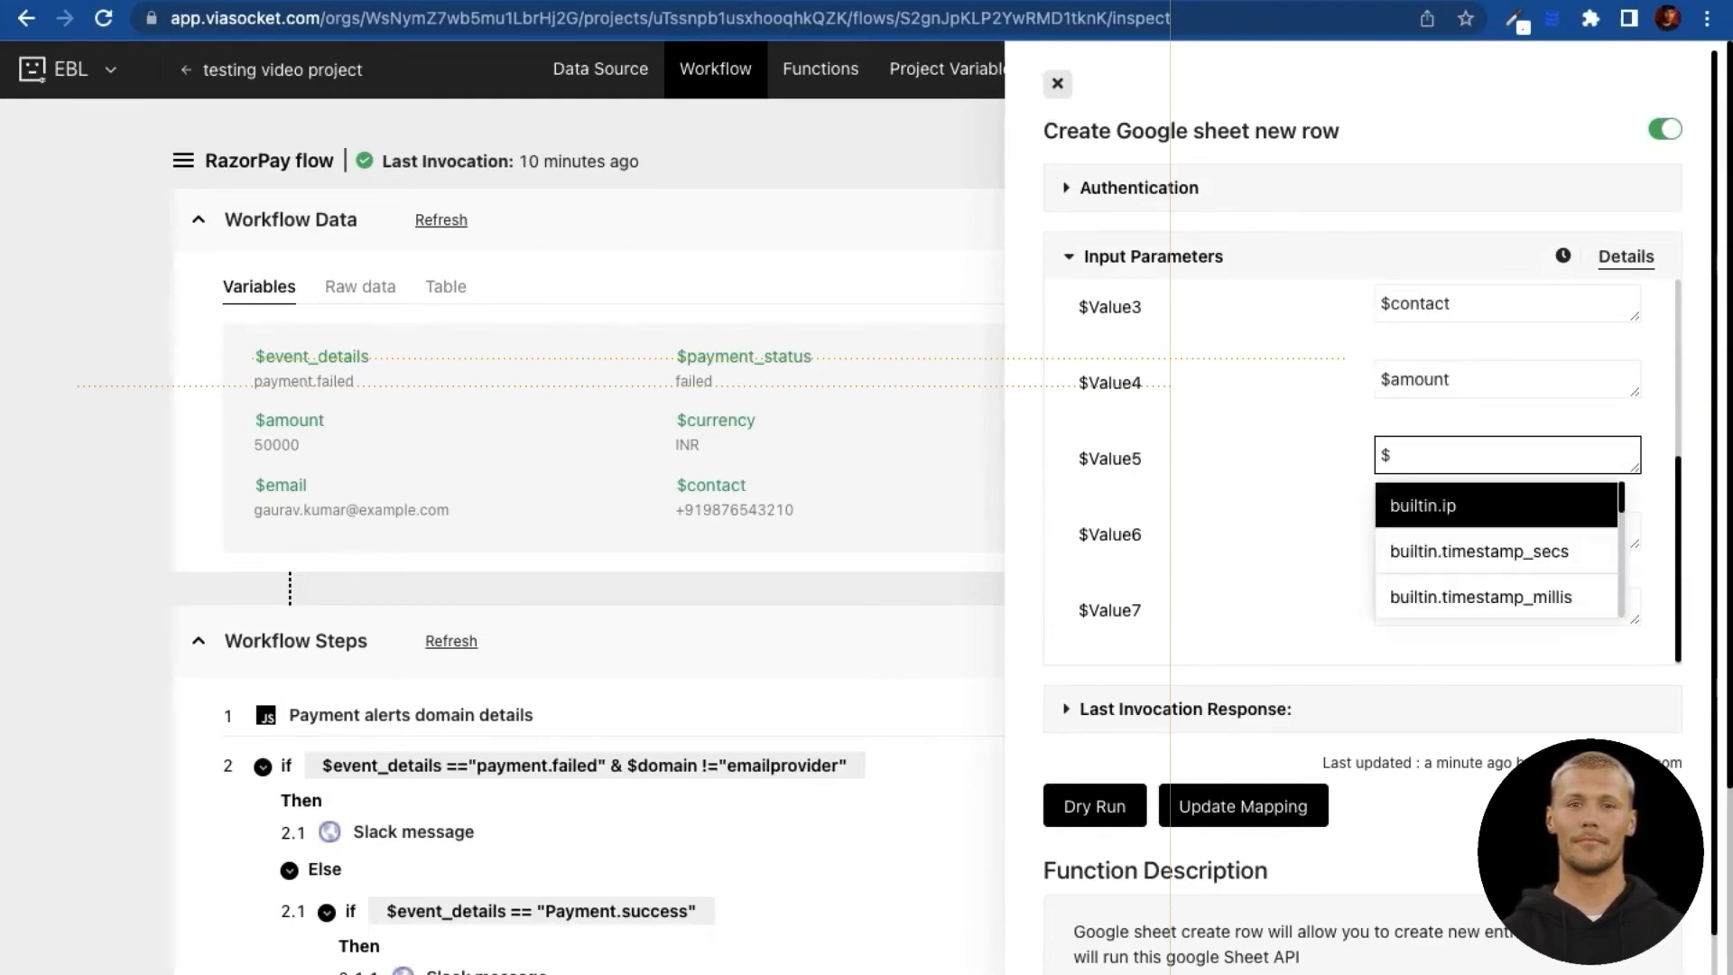
text(pay)
key(Return)
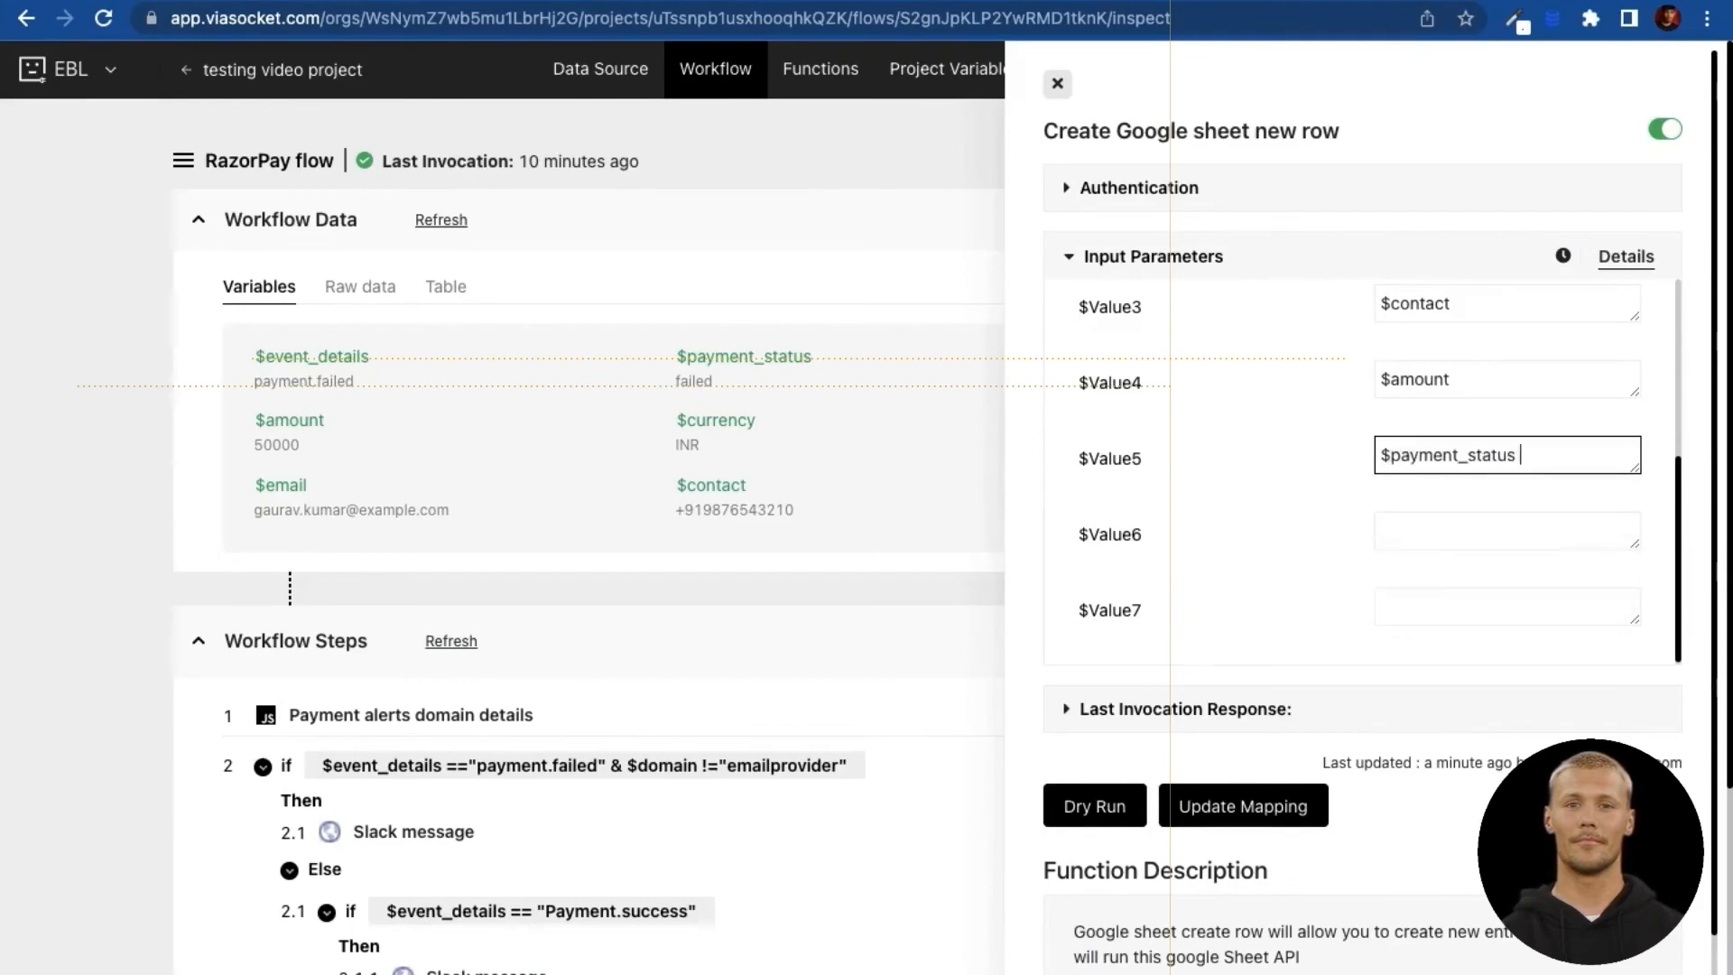
click(1483, 531)
text($)
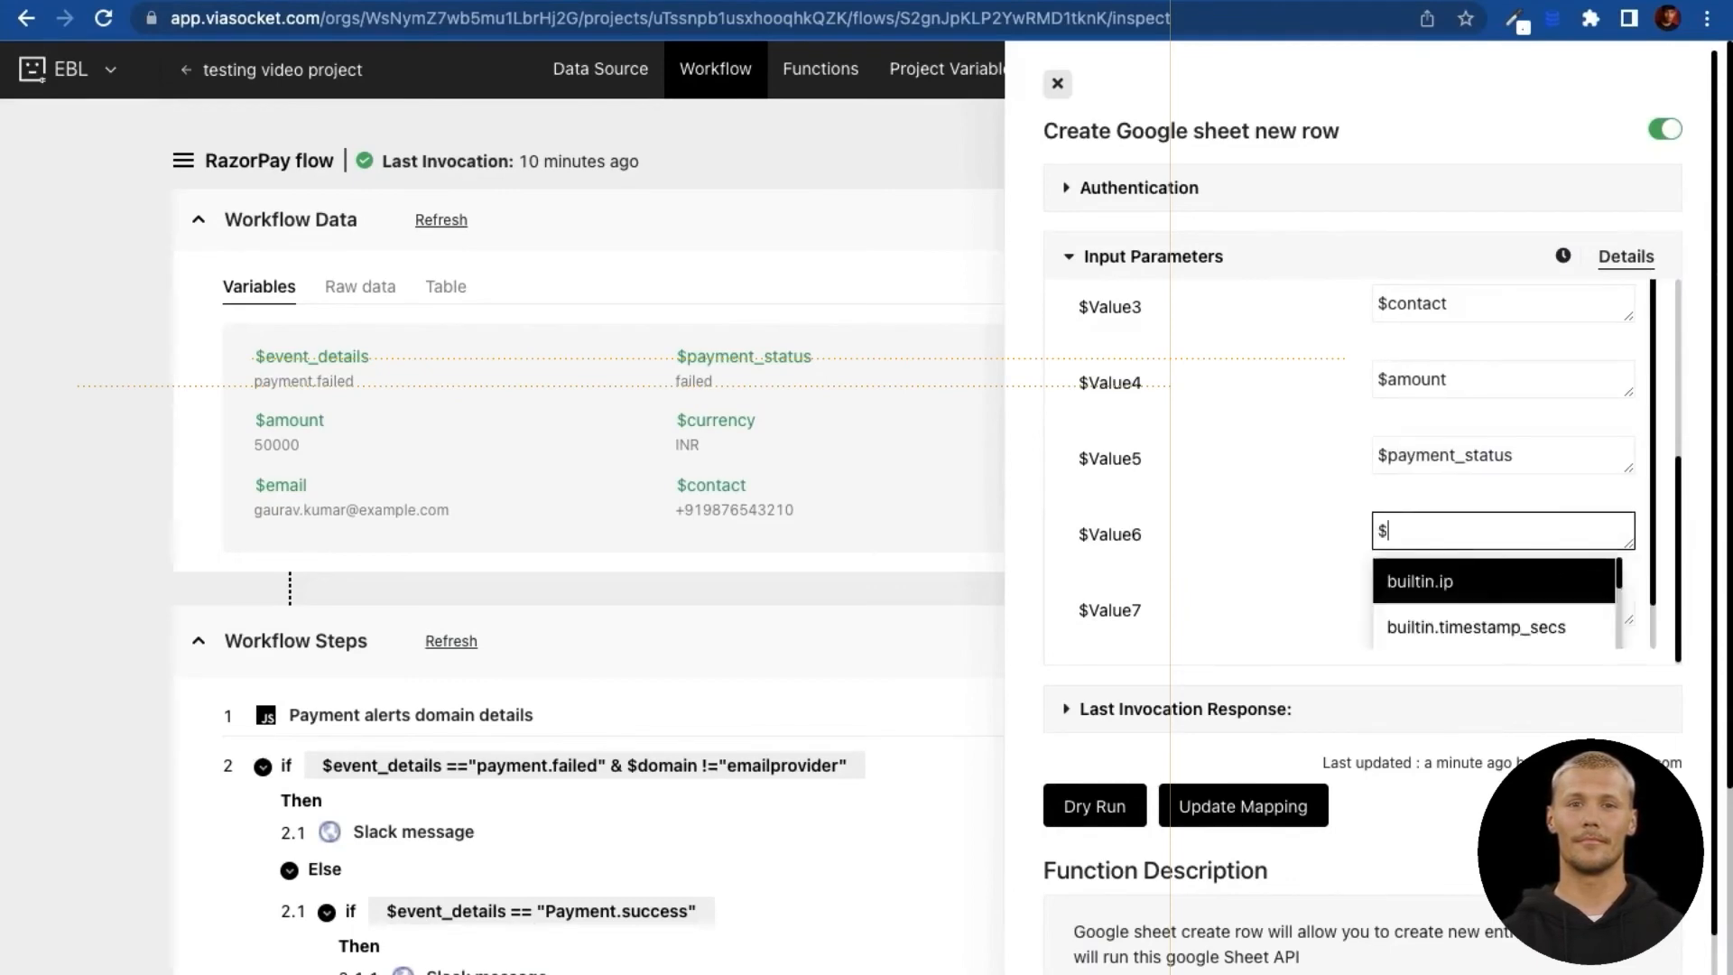
text(cur)
key(Return)
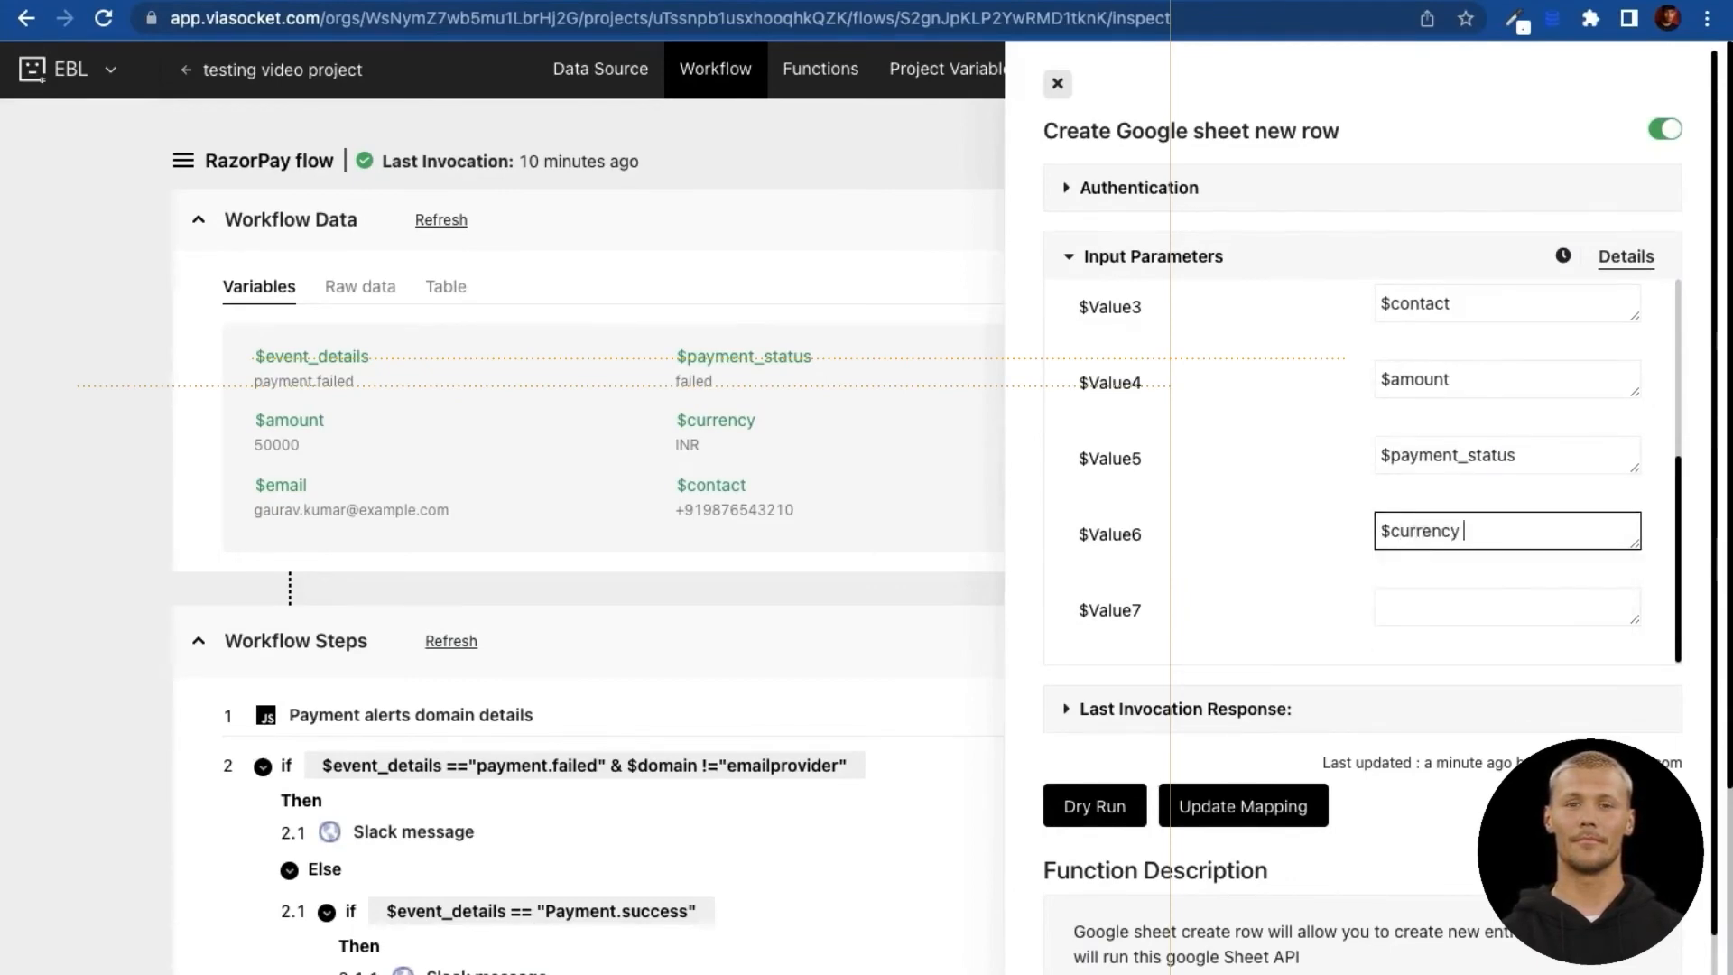
Step: Swap the variables so $Value5 holds $currency and $Value6 holds $payment_status
double_click(1445, 460)
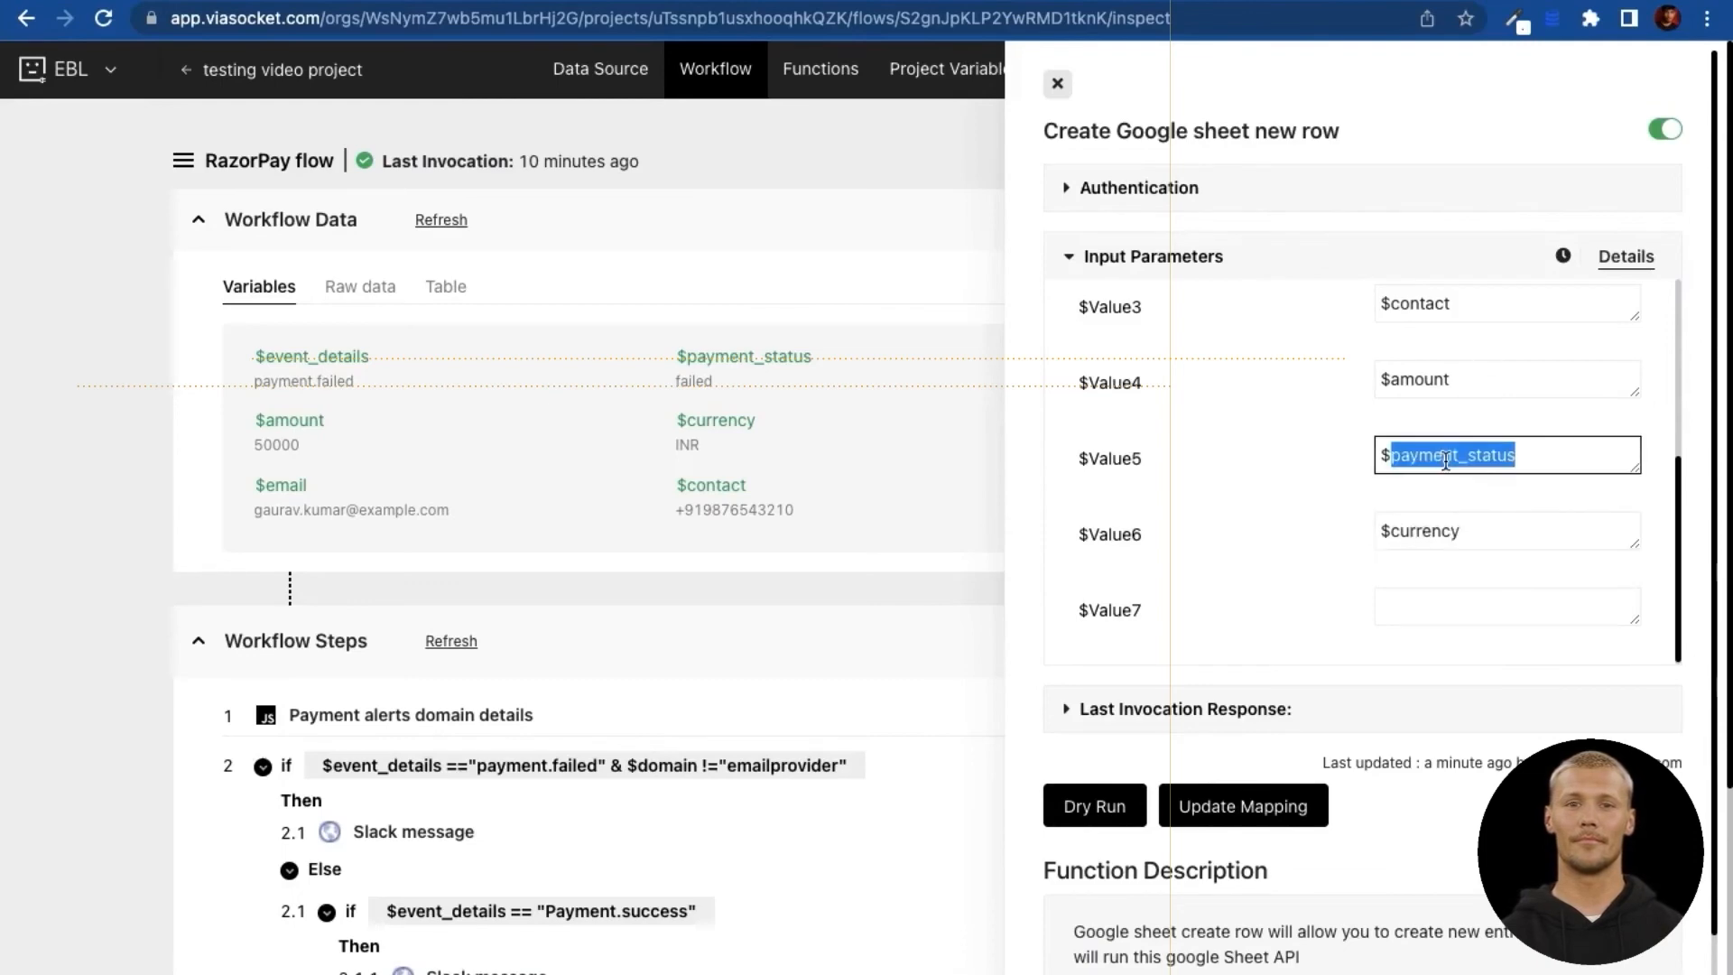
key(ctrl+a)
key(ctrl+x)
click(1424, 603)
key(ctrl+v)
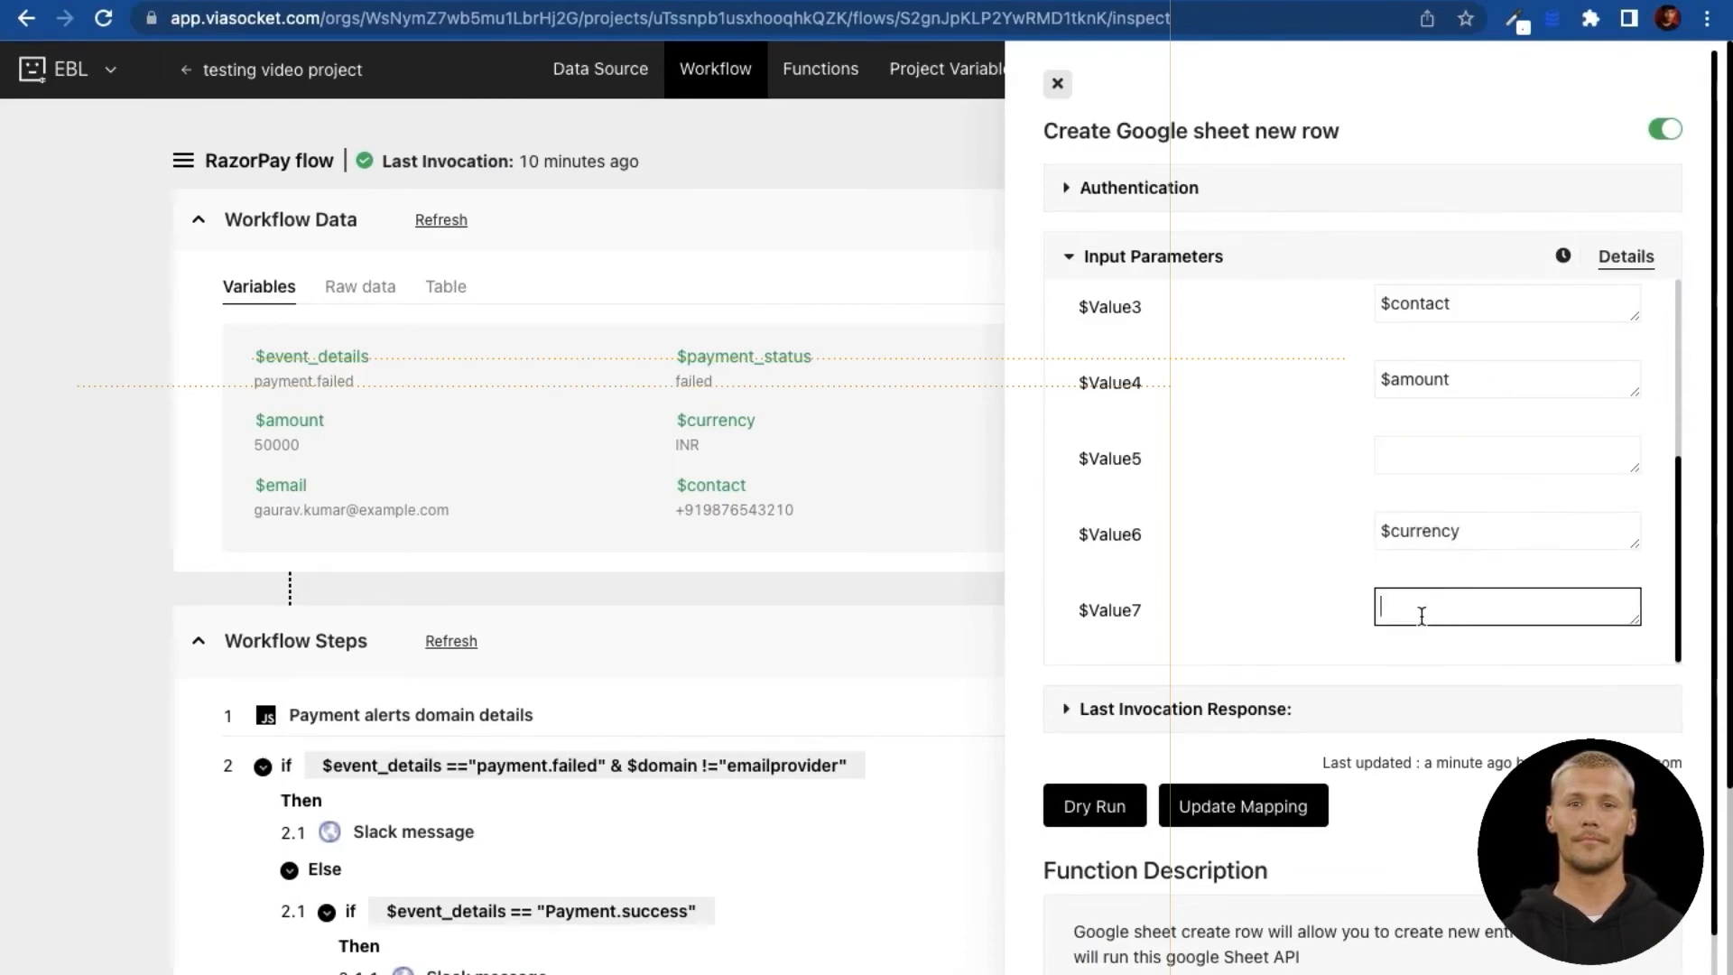
click(1424, 533)
key(ctrl+a)
key(ctrl+x)
click(1423, 453)
key(ctrl+v)
click(1439, 597)
key(ctrl+a)
key(ctrl+x)
click(1423, 536)
key(ctrl+v)
Step: Set $Value7 to the $domain variable
click(1429, 608)
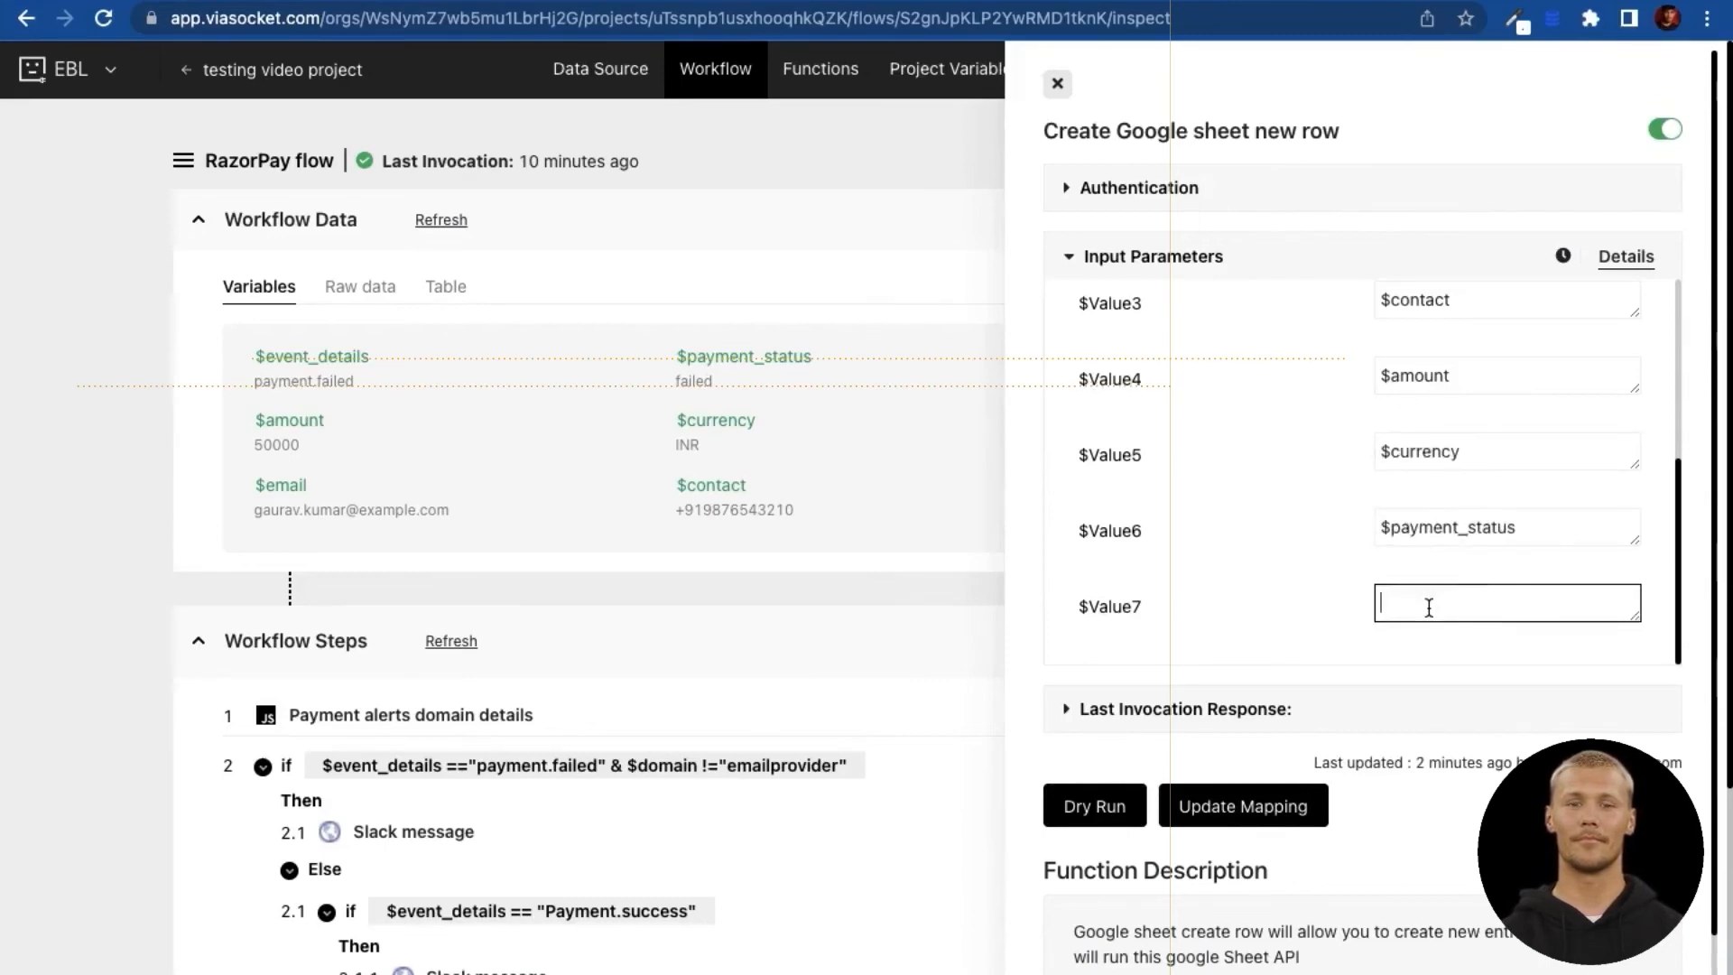
text($dom)
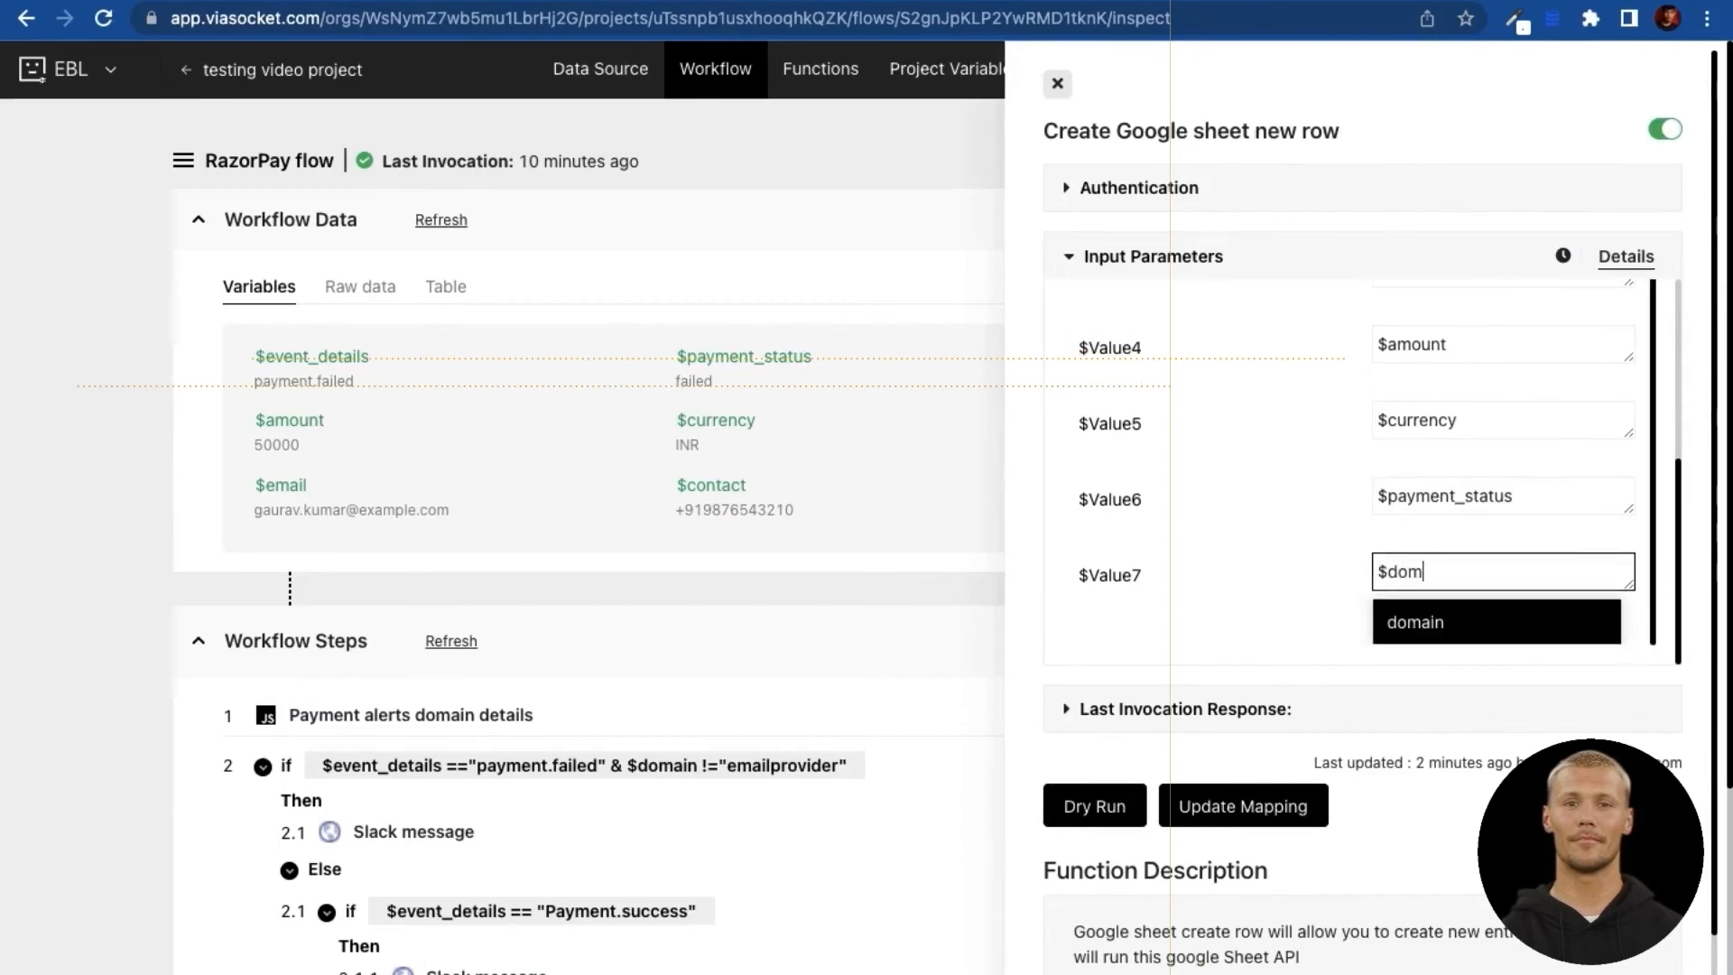
click(1484, 632)
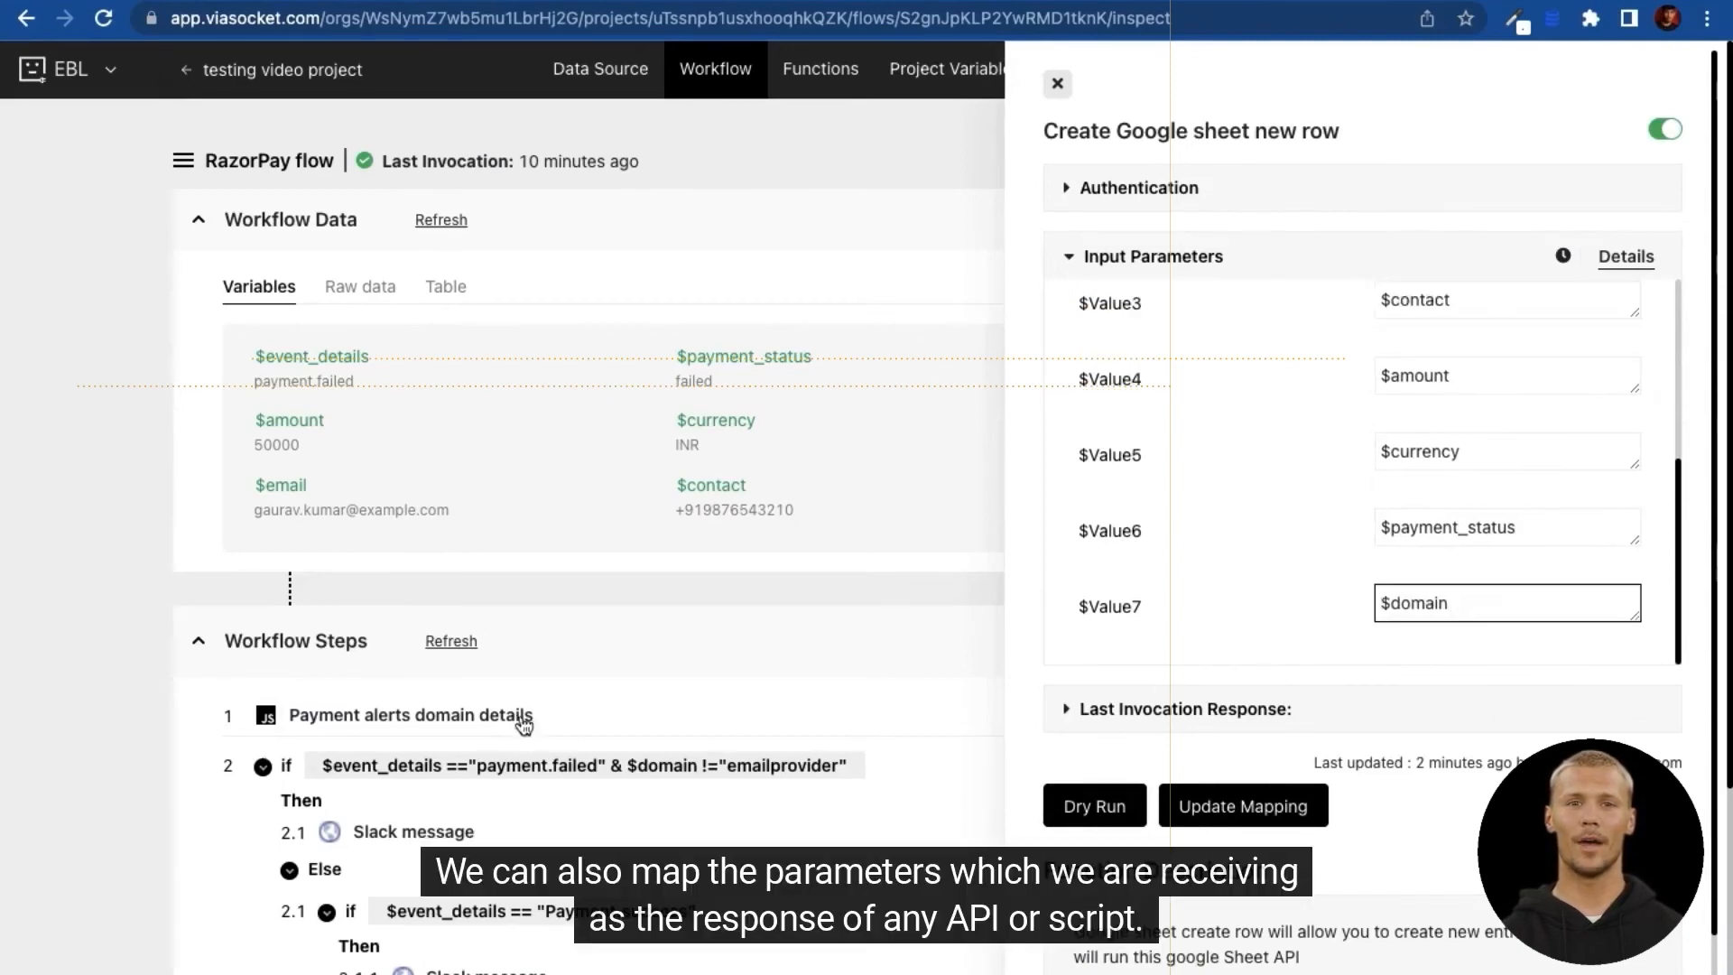
Step: Save the value mapping and authorize a Google account with Google Sheets API access
click(1232, 807)
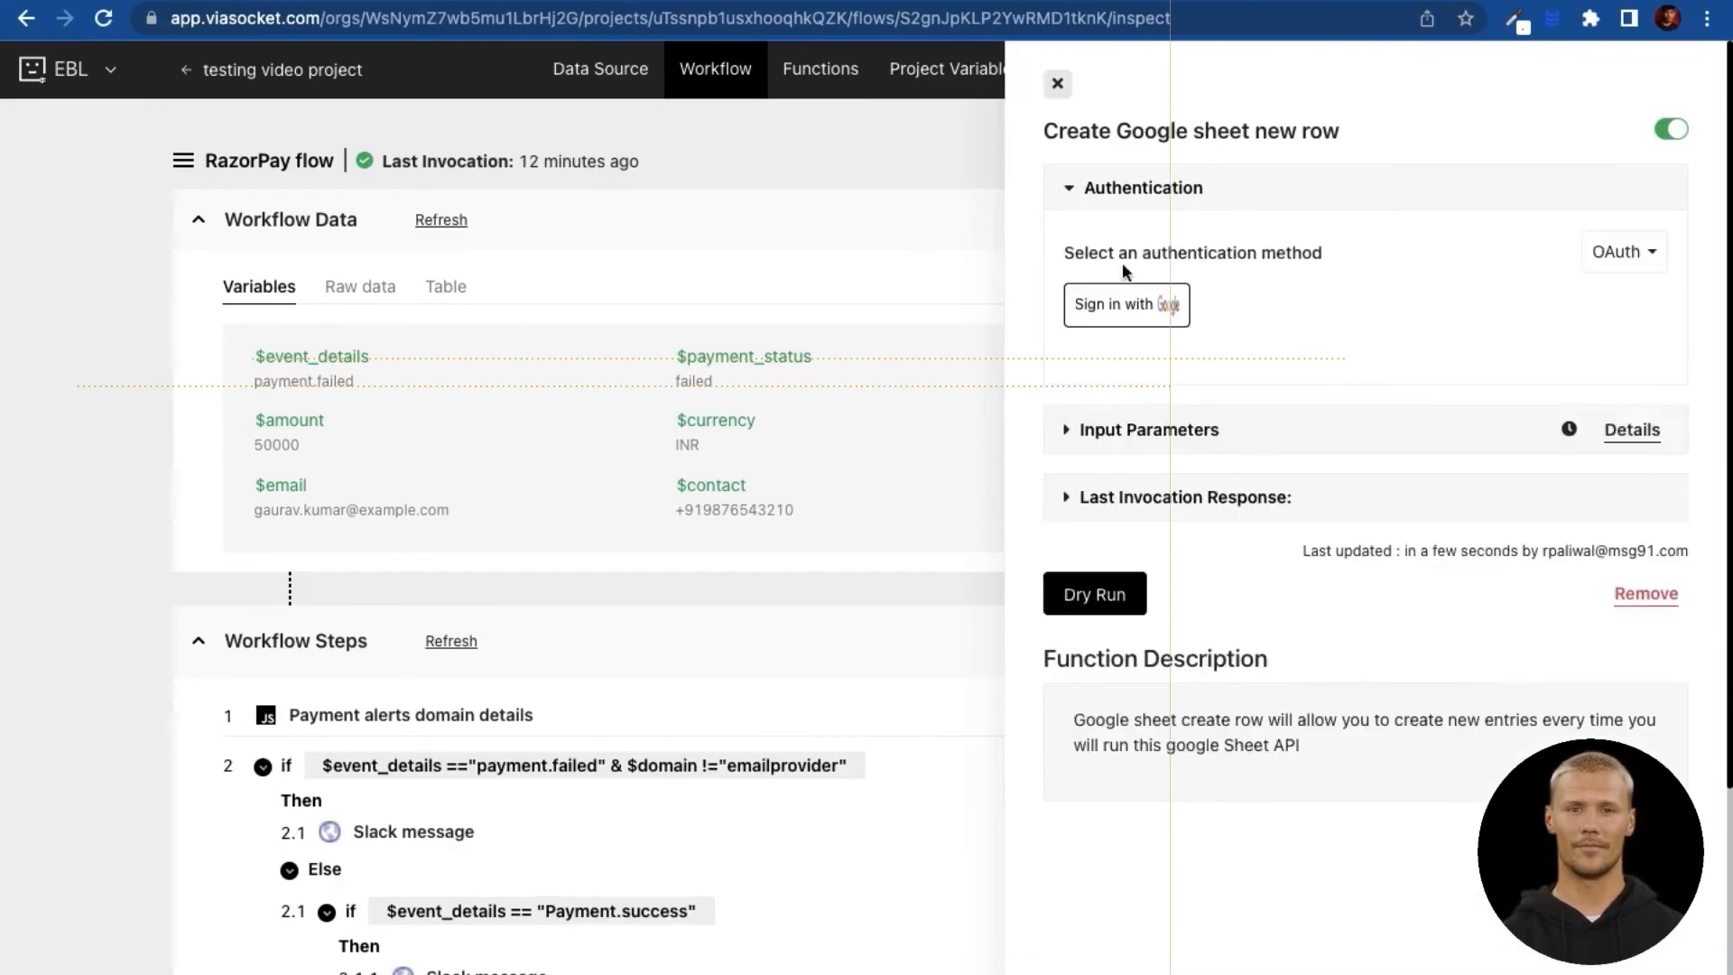
click(1137, 300)
click(711, 504)
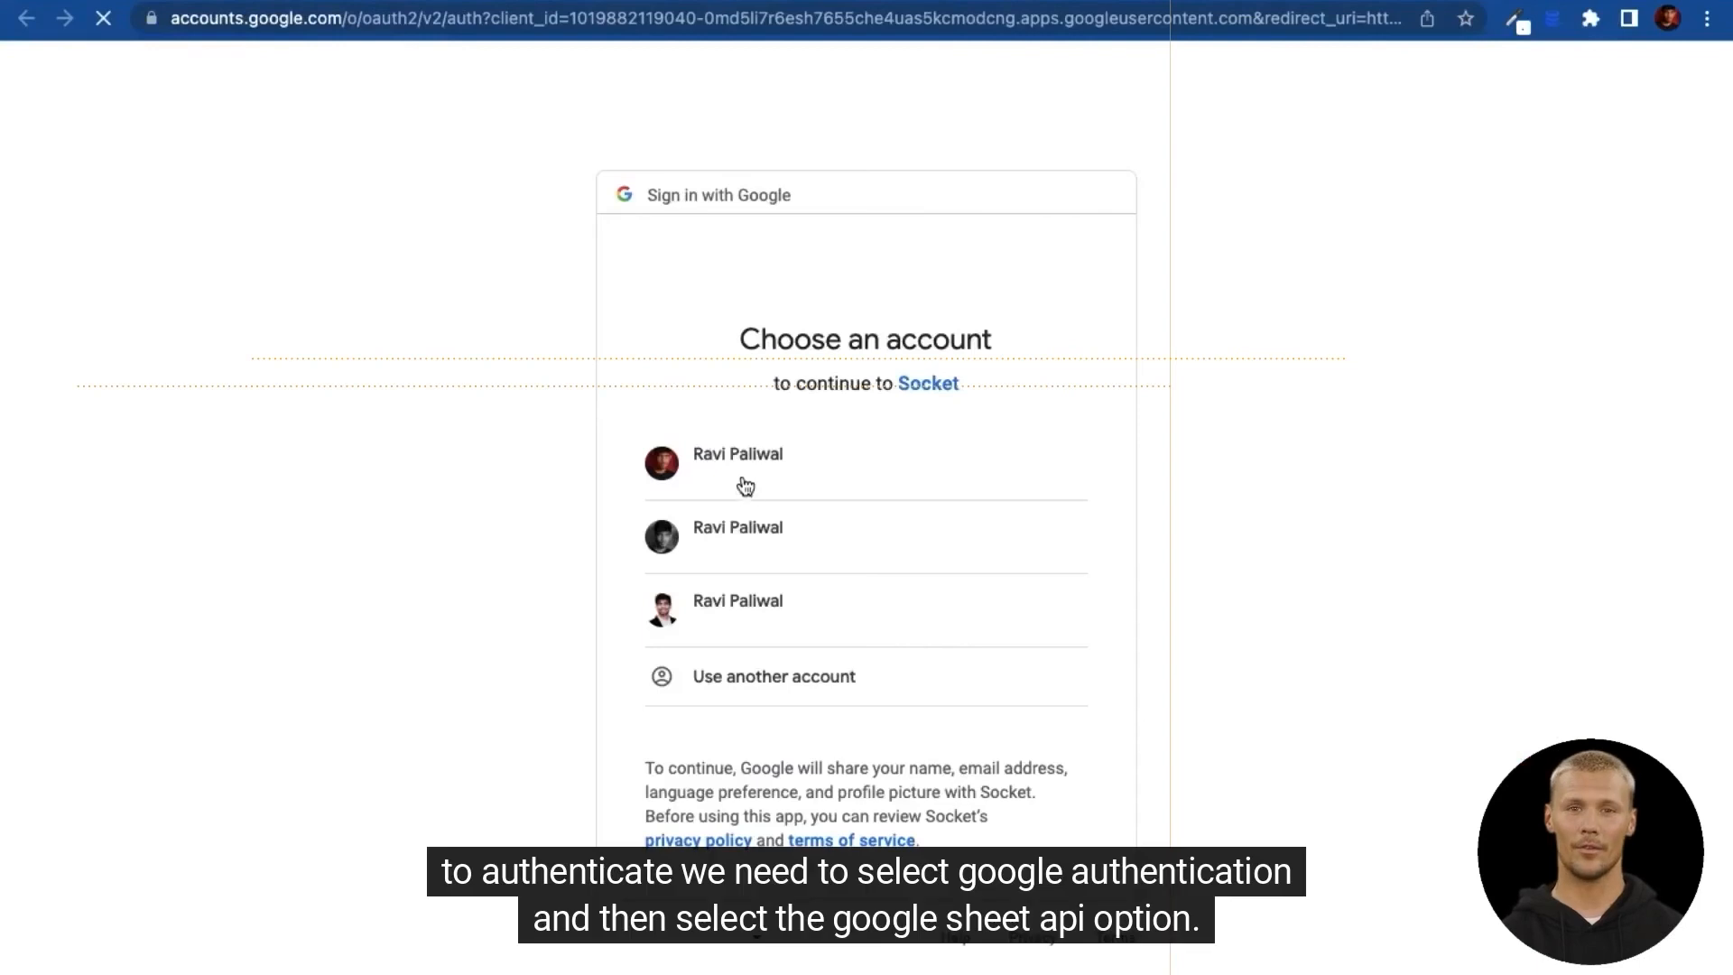
click(744, 475)
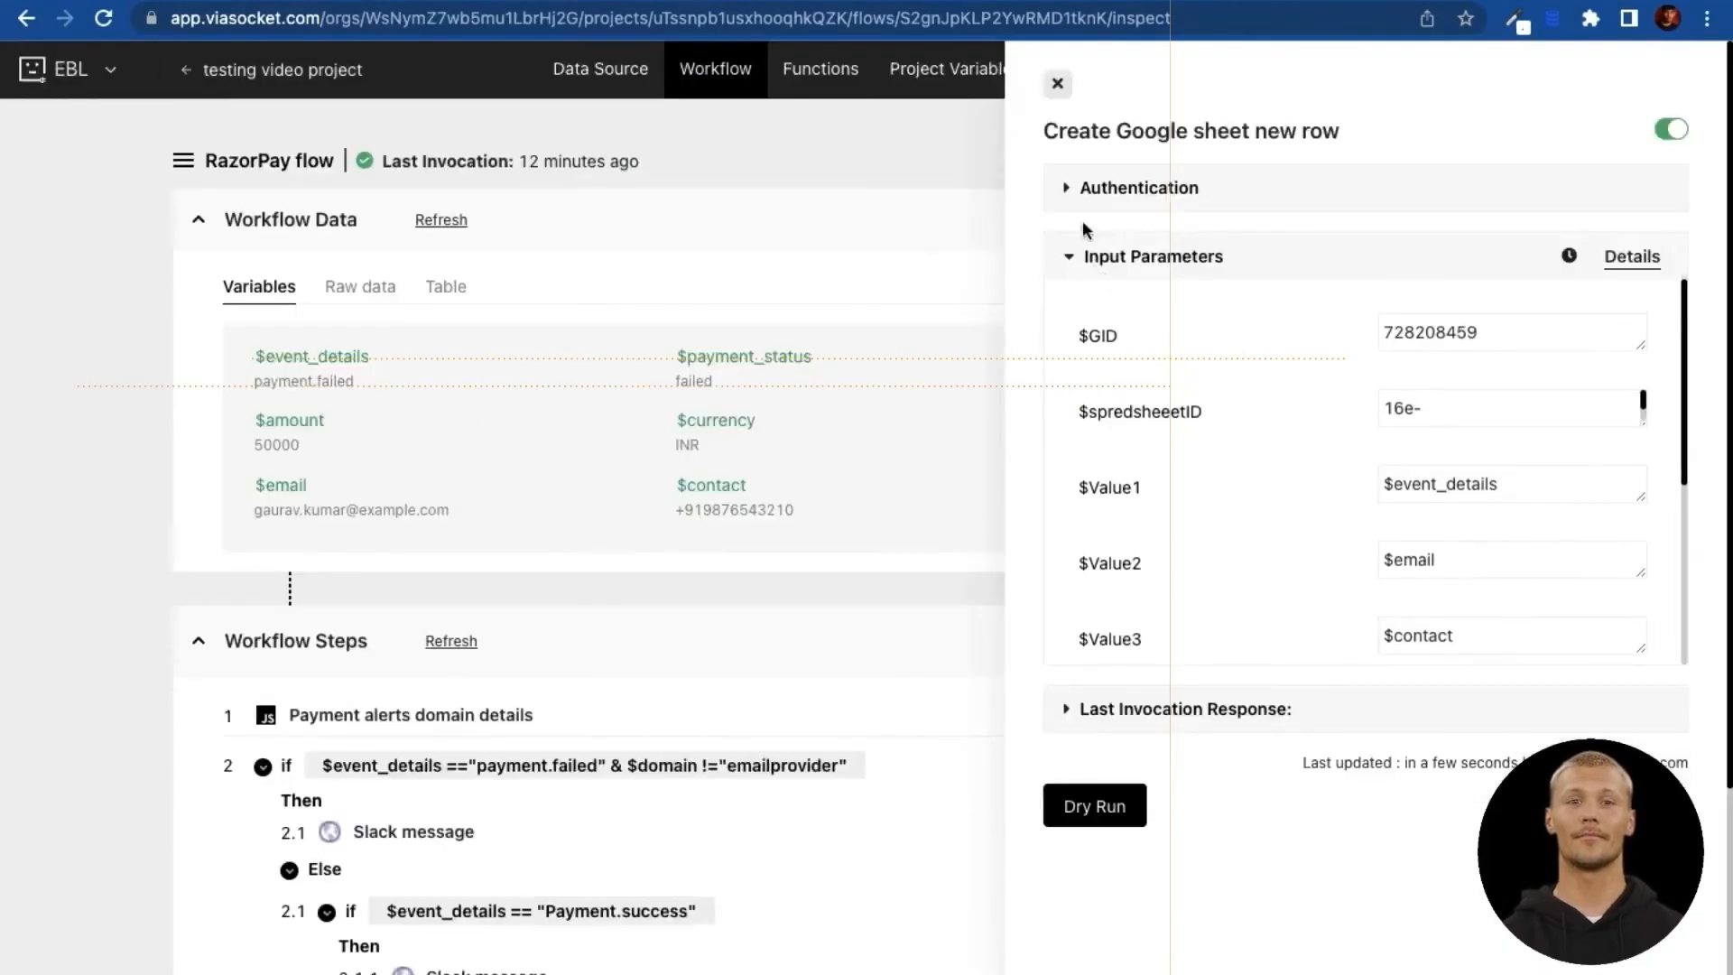
Step: Check the Sheets step's authentication status and its mapped input parameters
click(1076, 197)
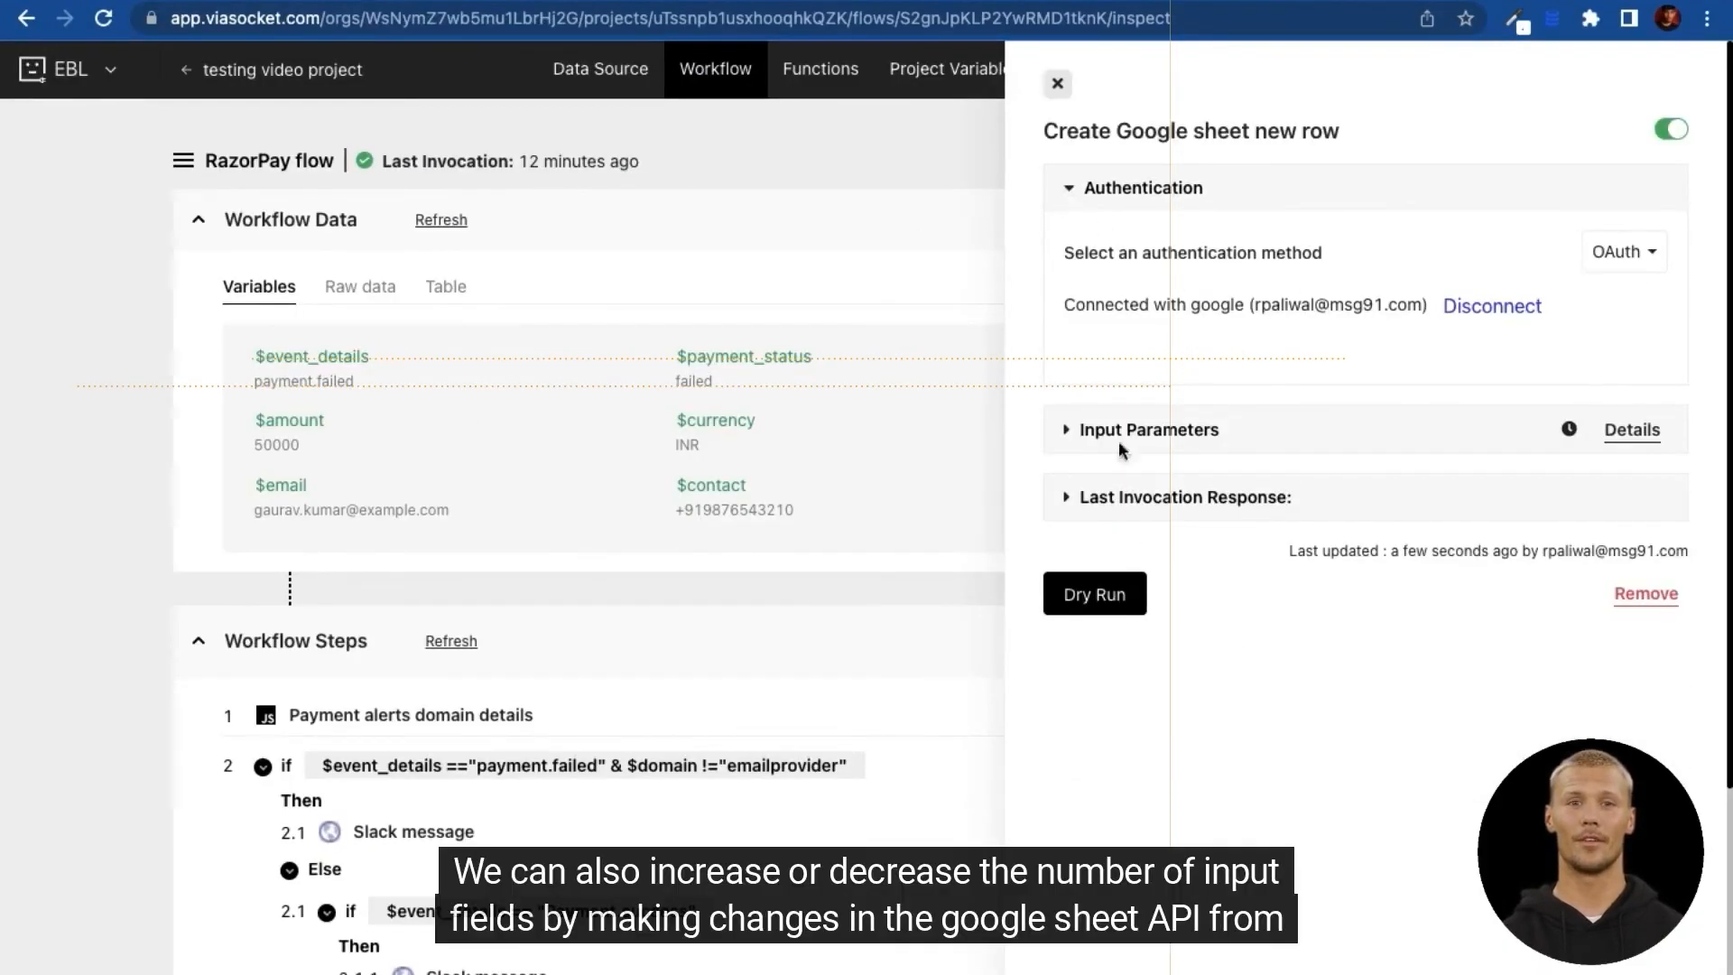
click(1087, 431)
scroll(1204, 524, down, 2)
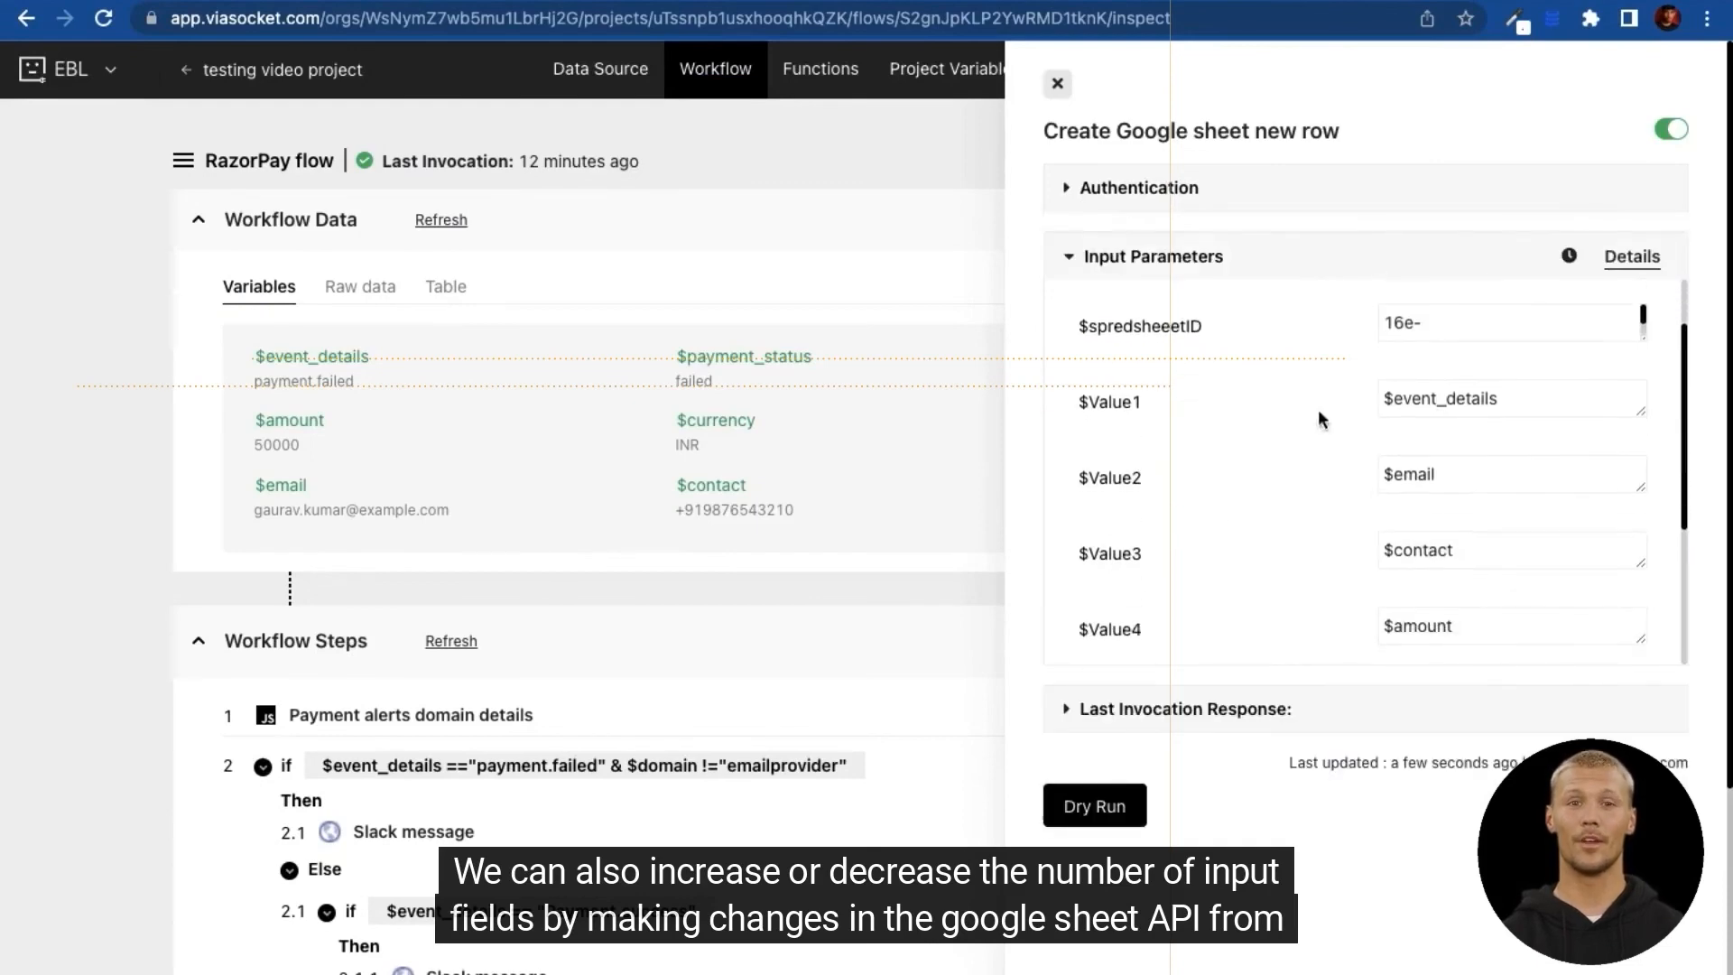
scroll(1423, 332, down, 2)
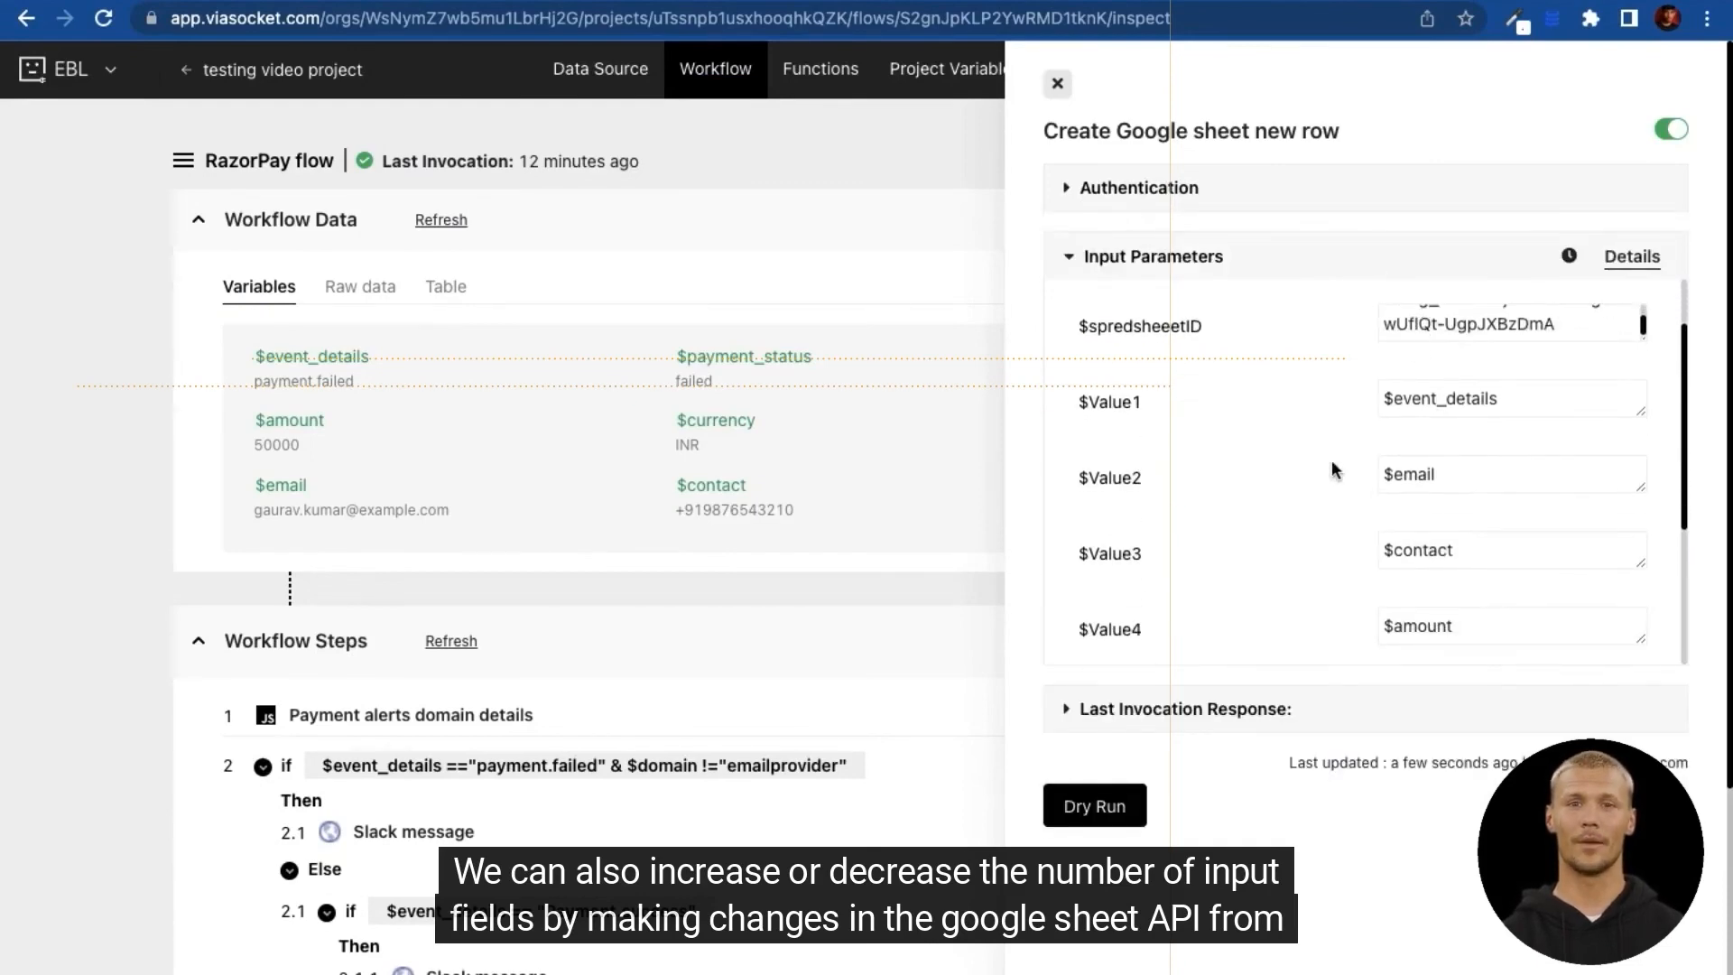
scroll(1331, 459, down, 5)
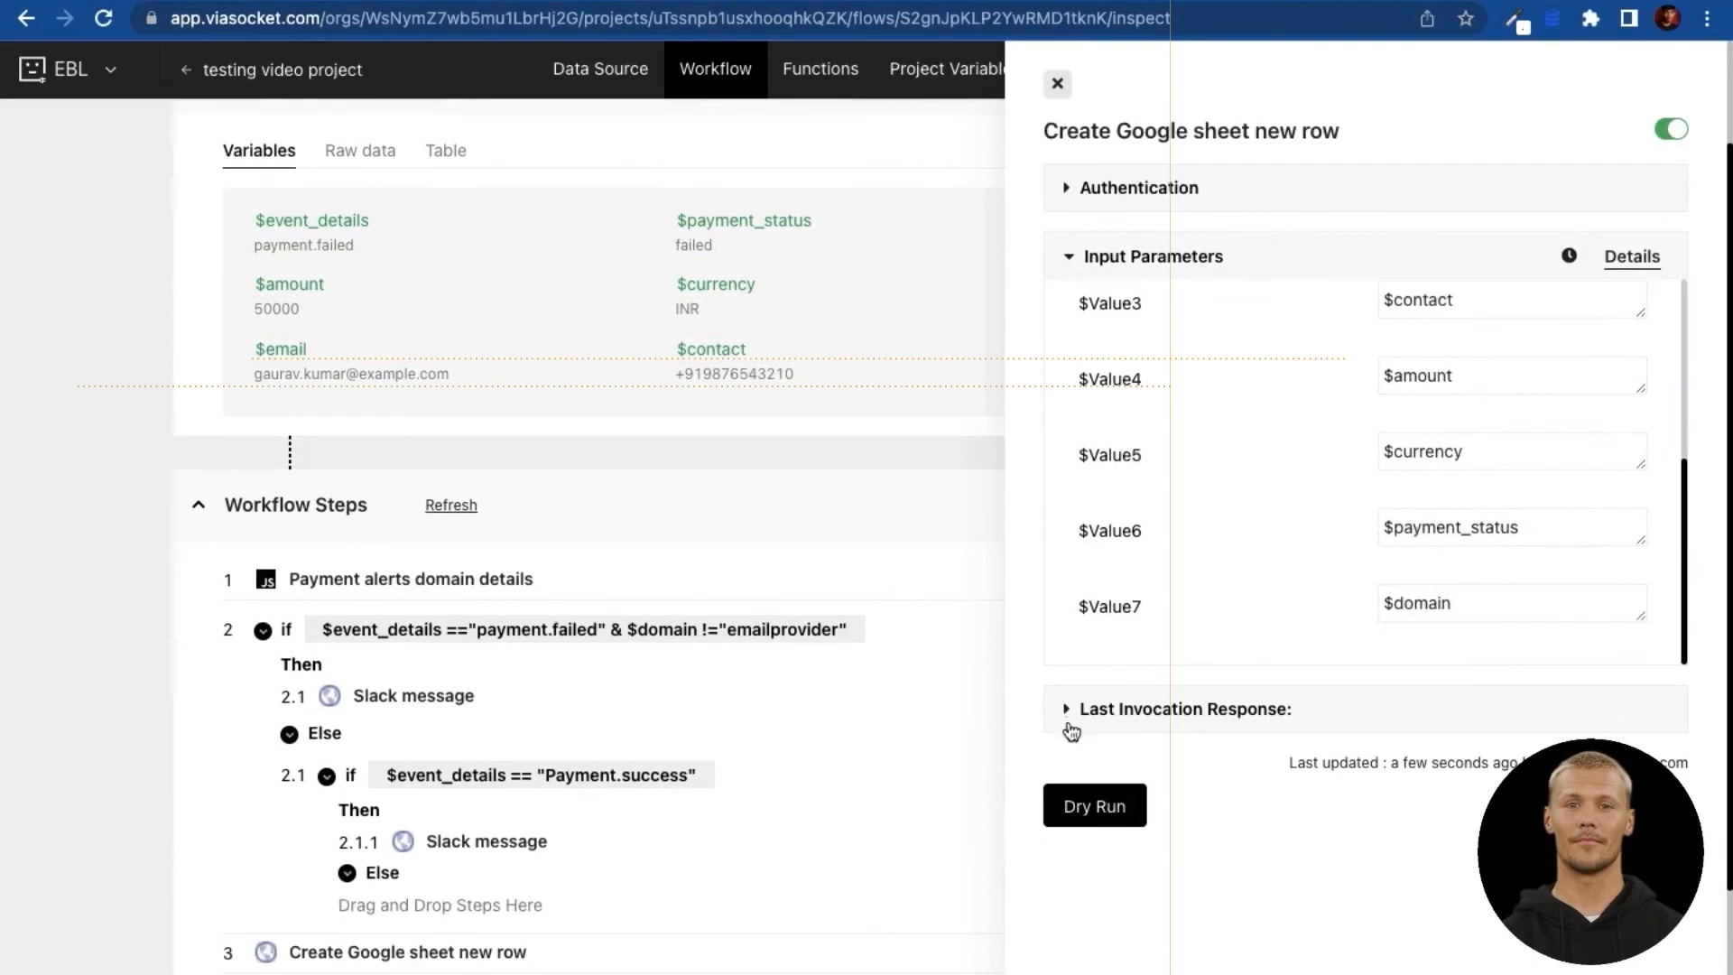
Step: View the last invocation response and the step's Dry Run form, then close both panels
click(1070, 722)
click(1112, 596)
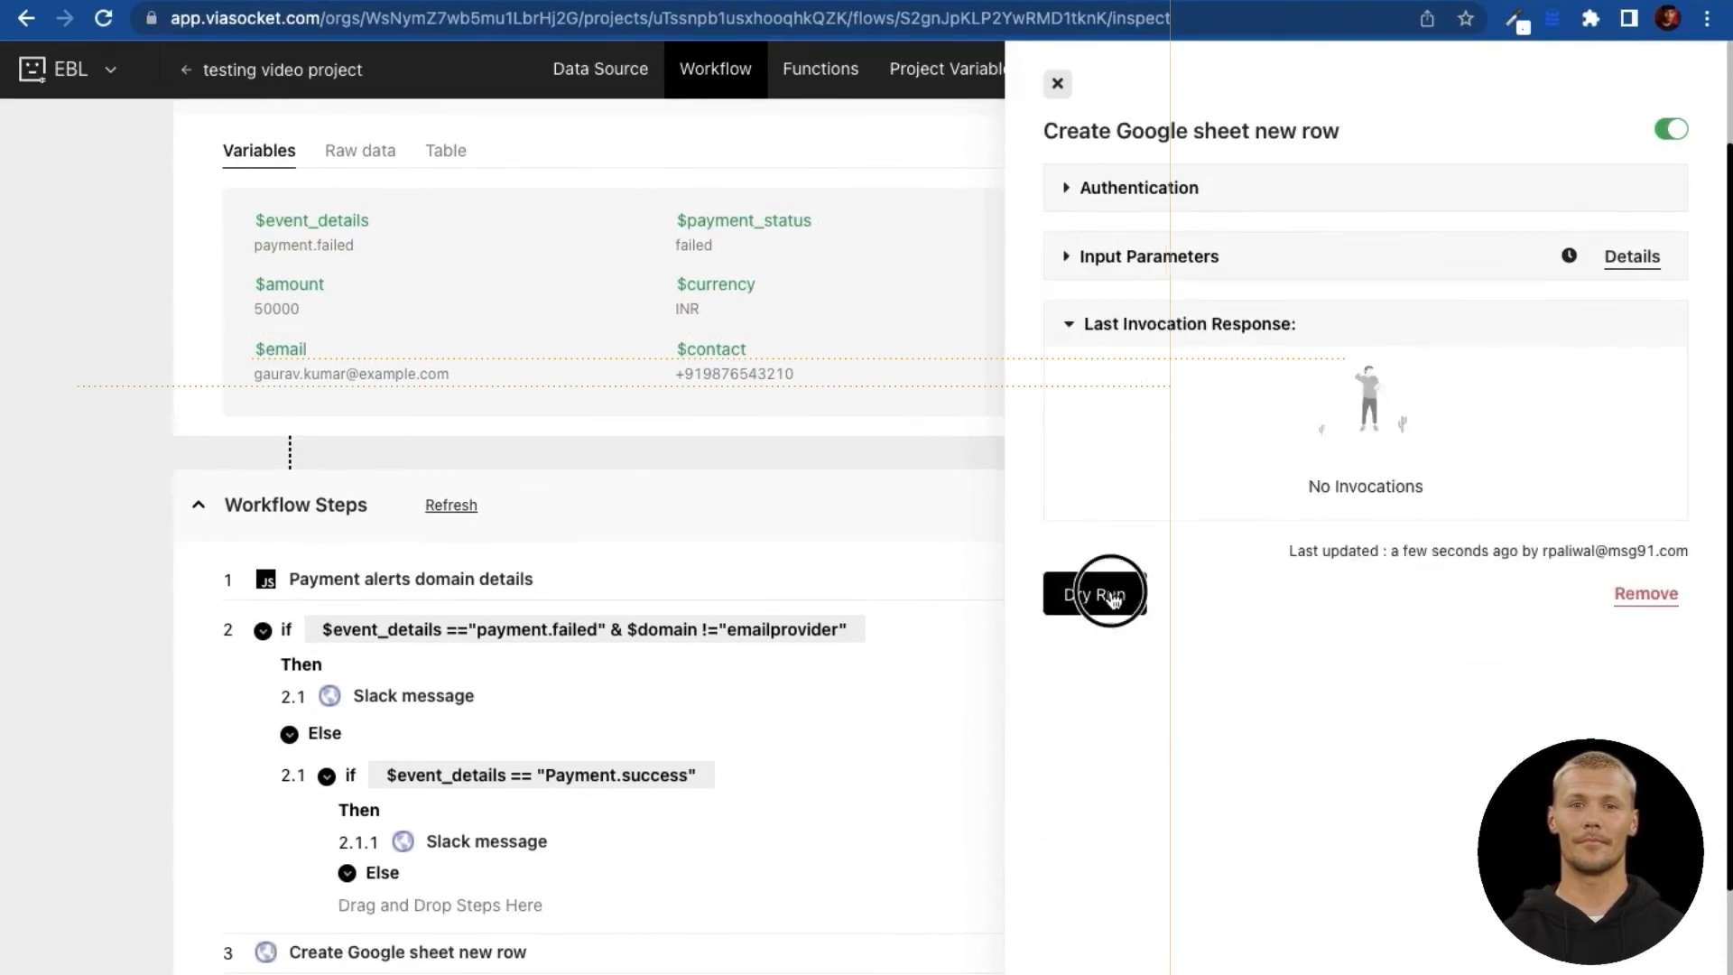
scroll(675, 625, down, 3)
scroll(675, 629, up, 3)
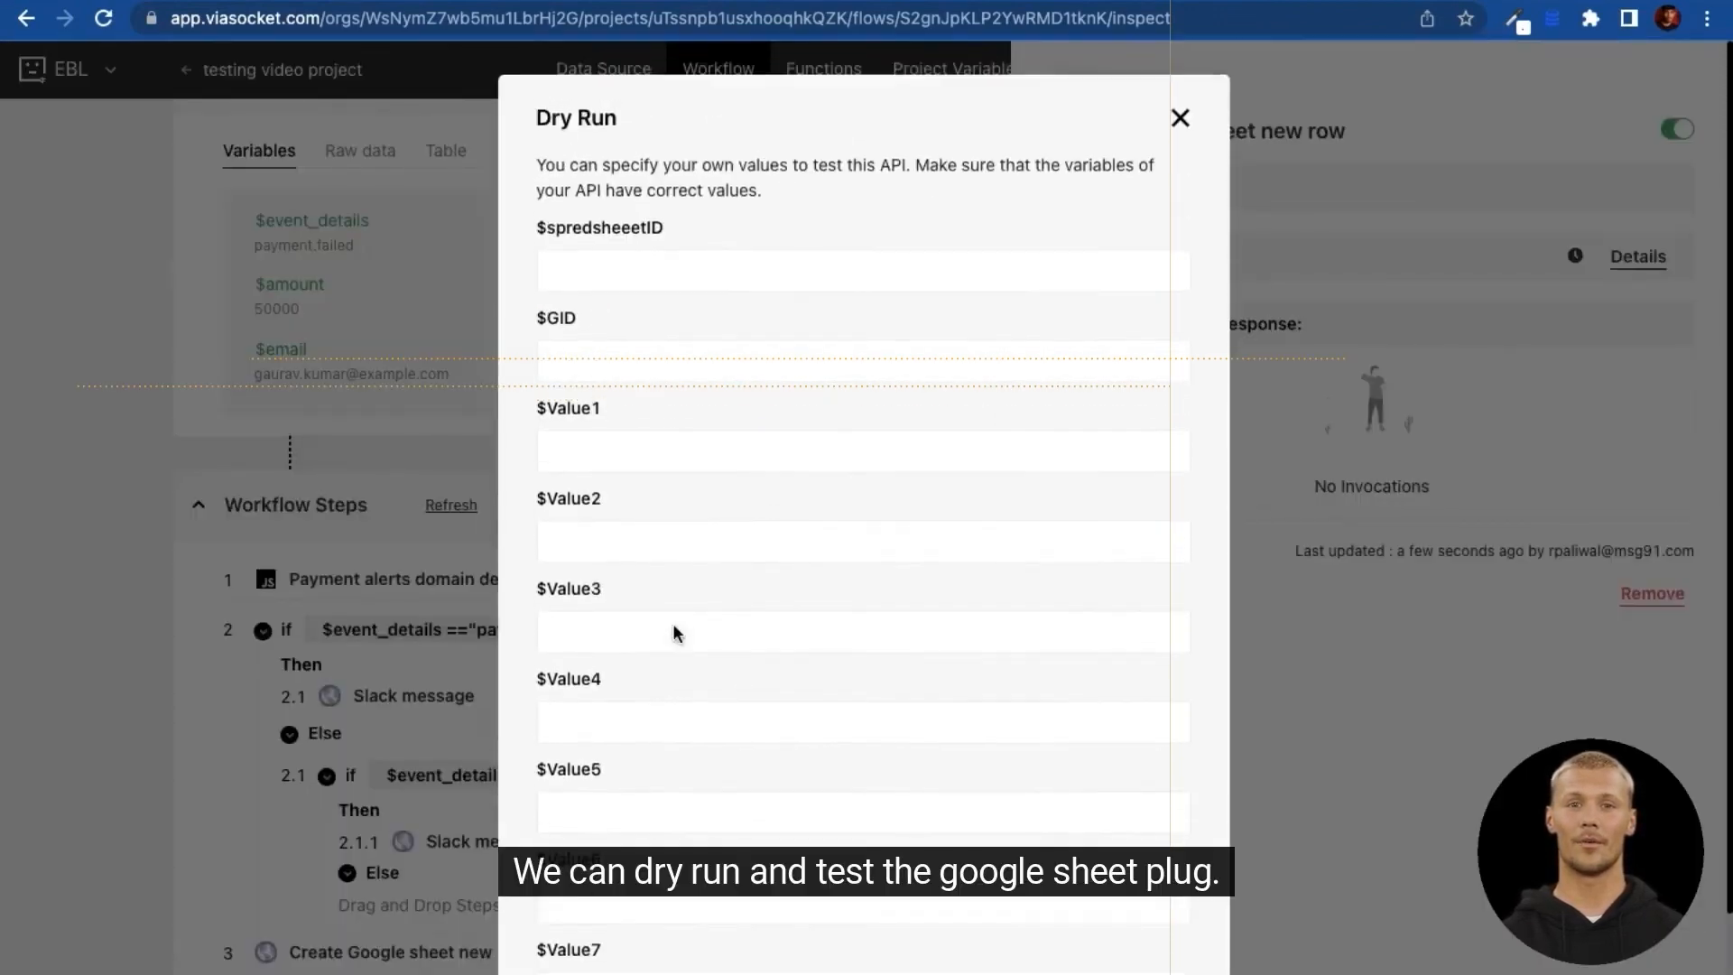
click(1175, 134)
click(1058, 85)
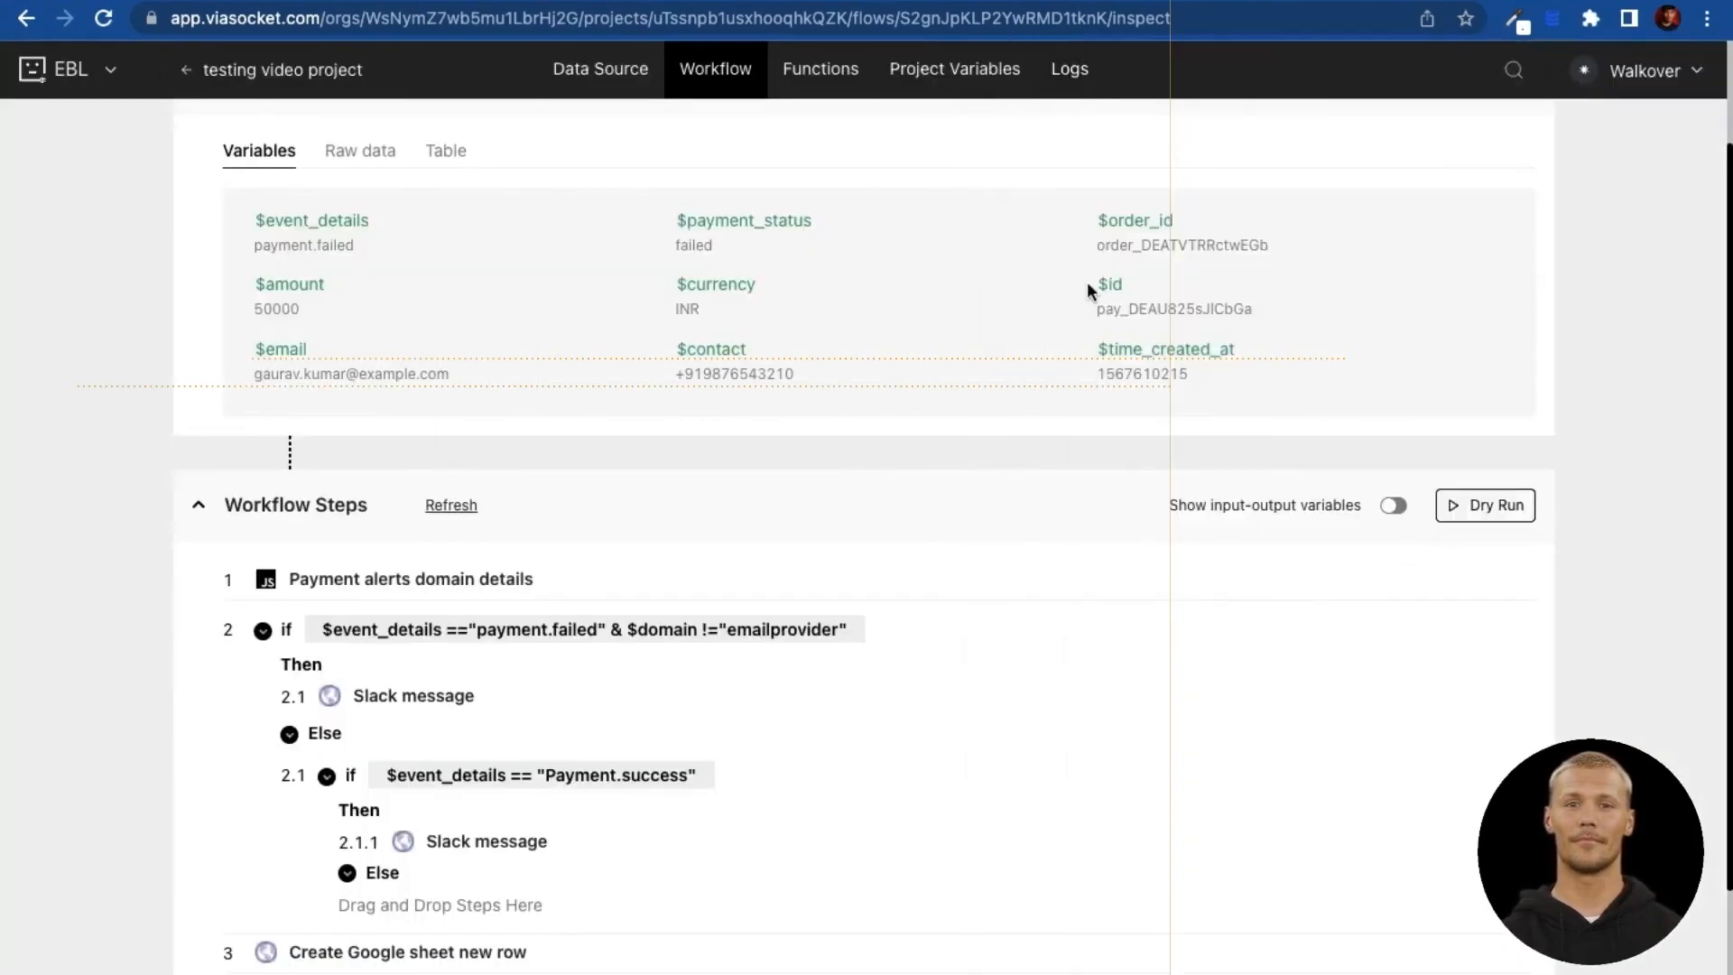
Step: Dry-run the whole RazorPay flow and view the new payment.failed row in Testing sheet 123
scroll(1373, 499, down, 1)
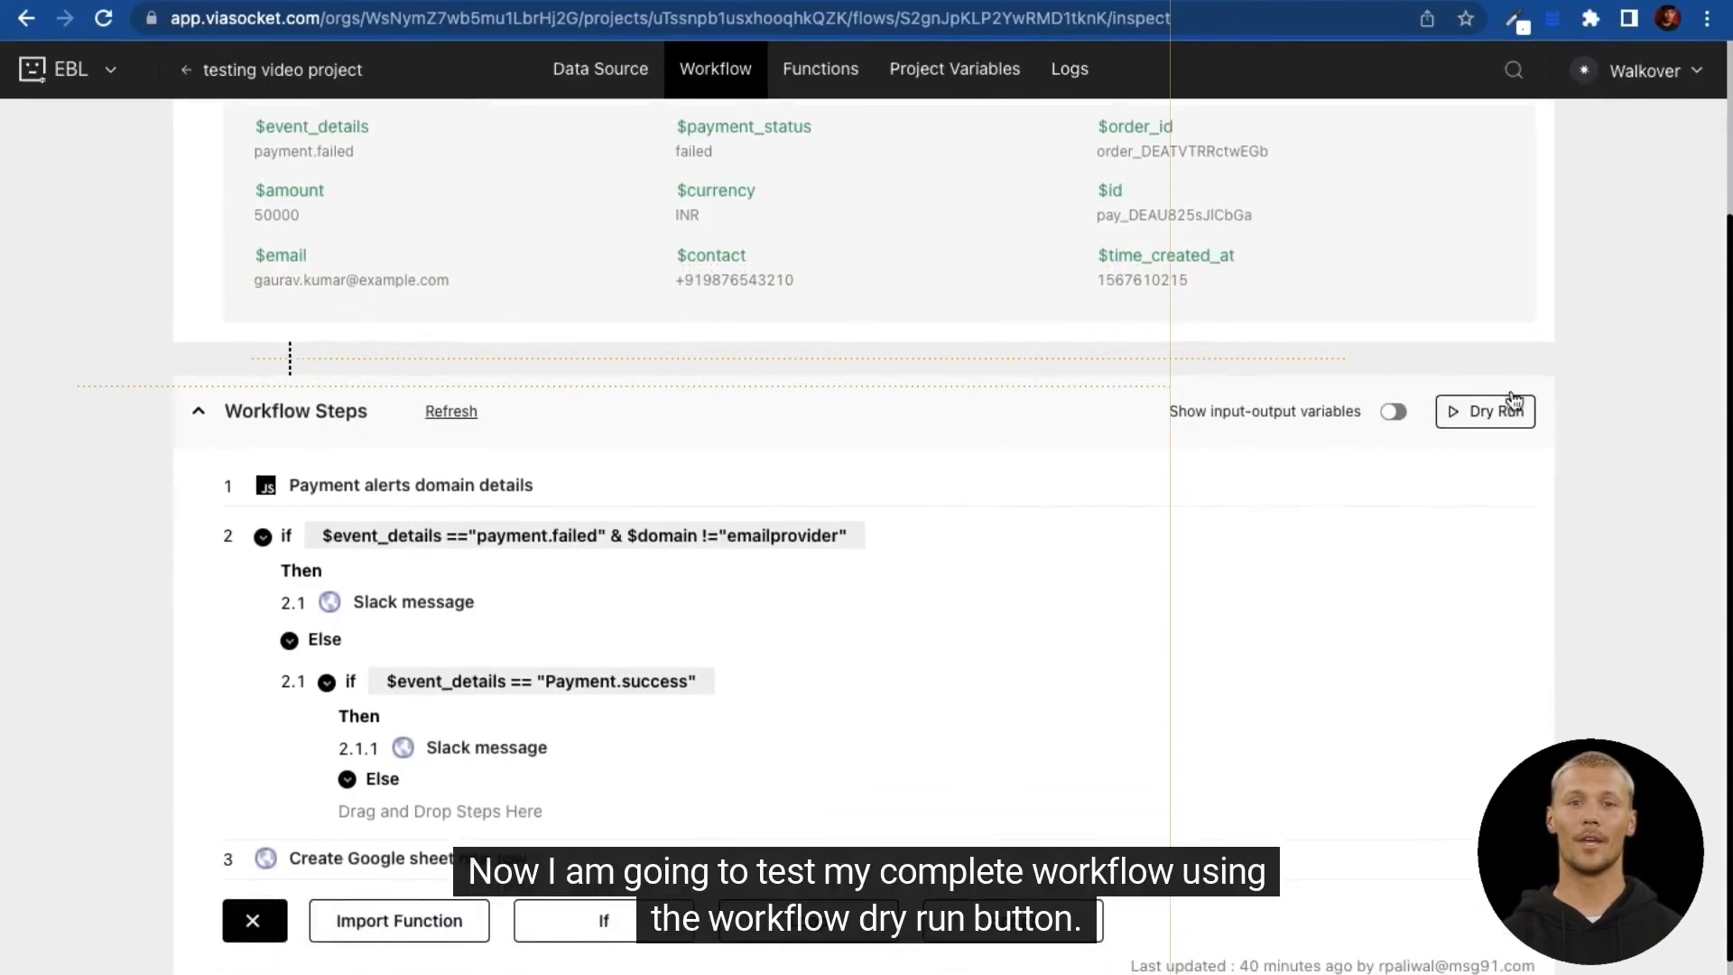
click(1506, 420)
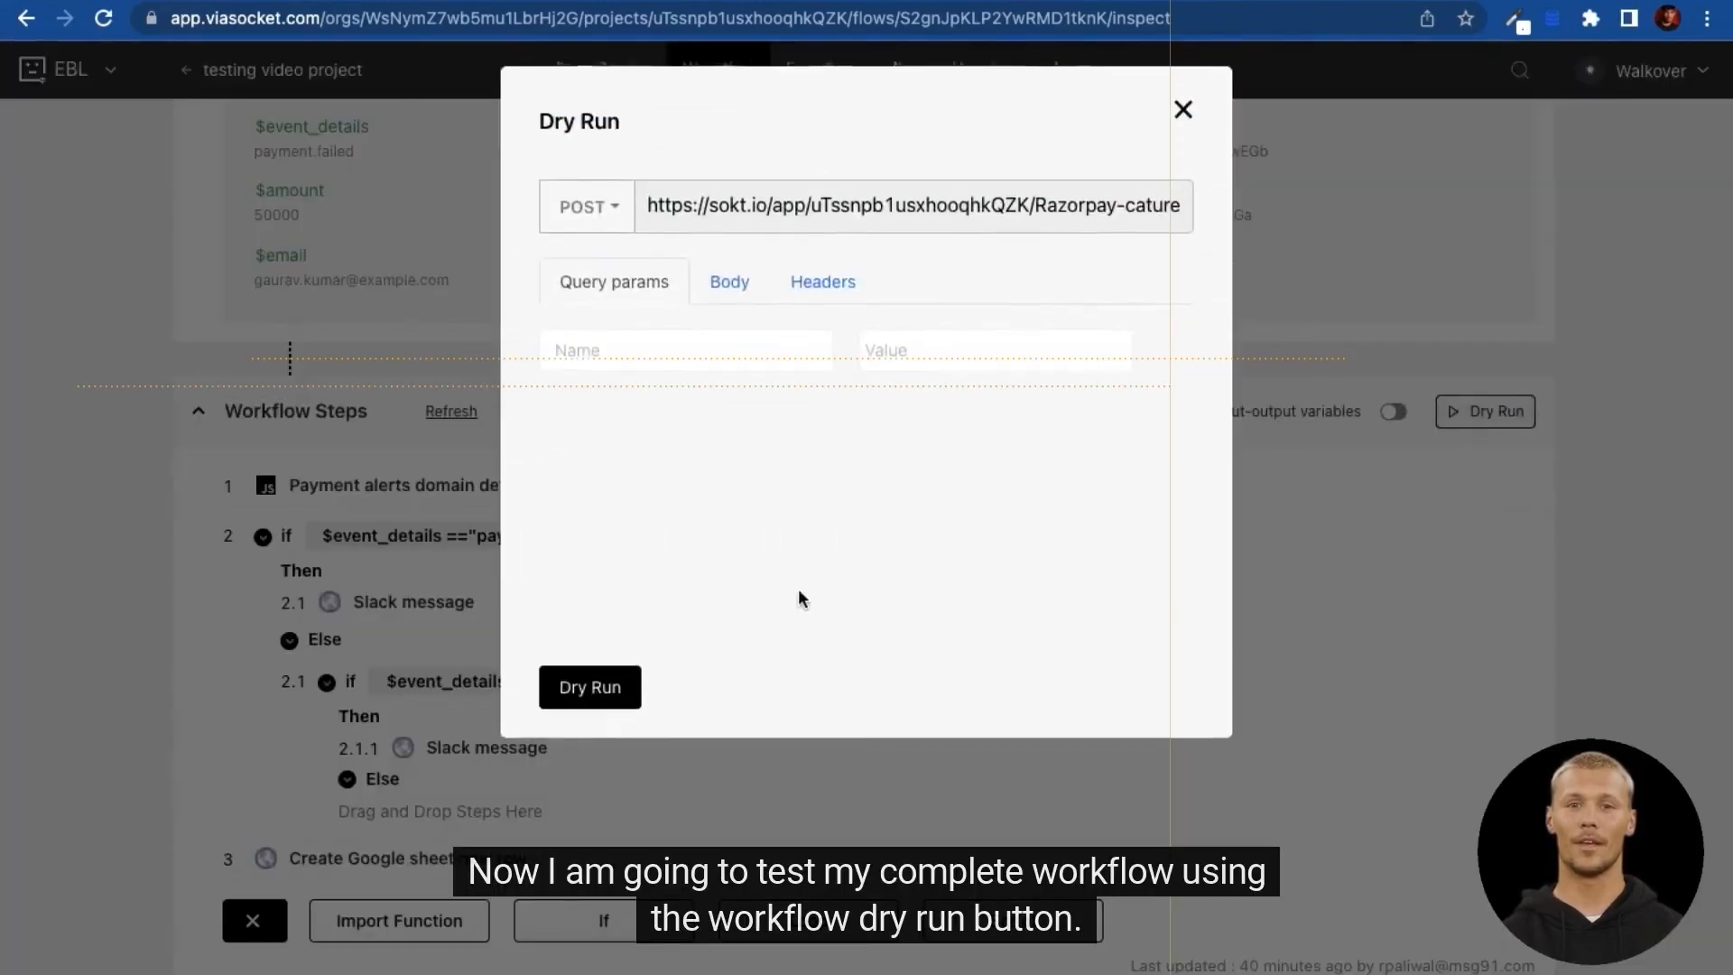
click(617, 692)
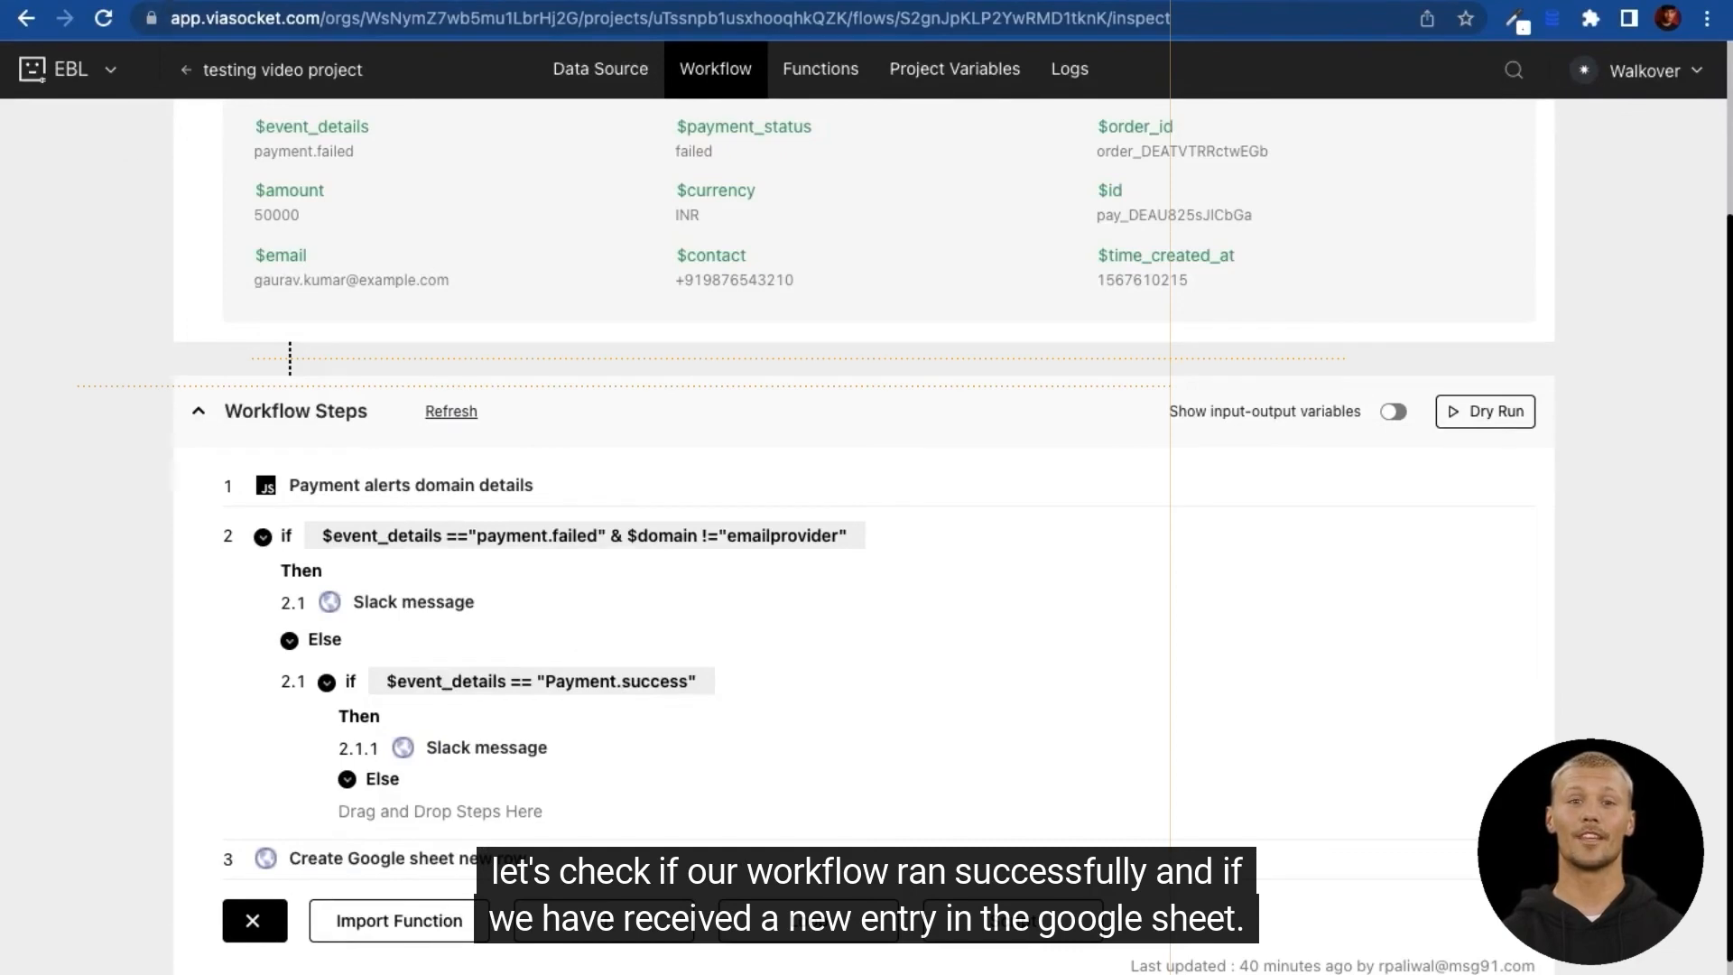
click(217, 0)
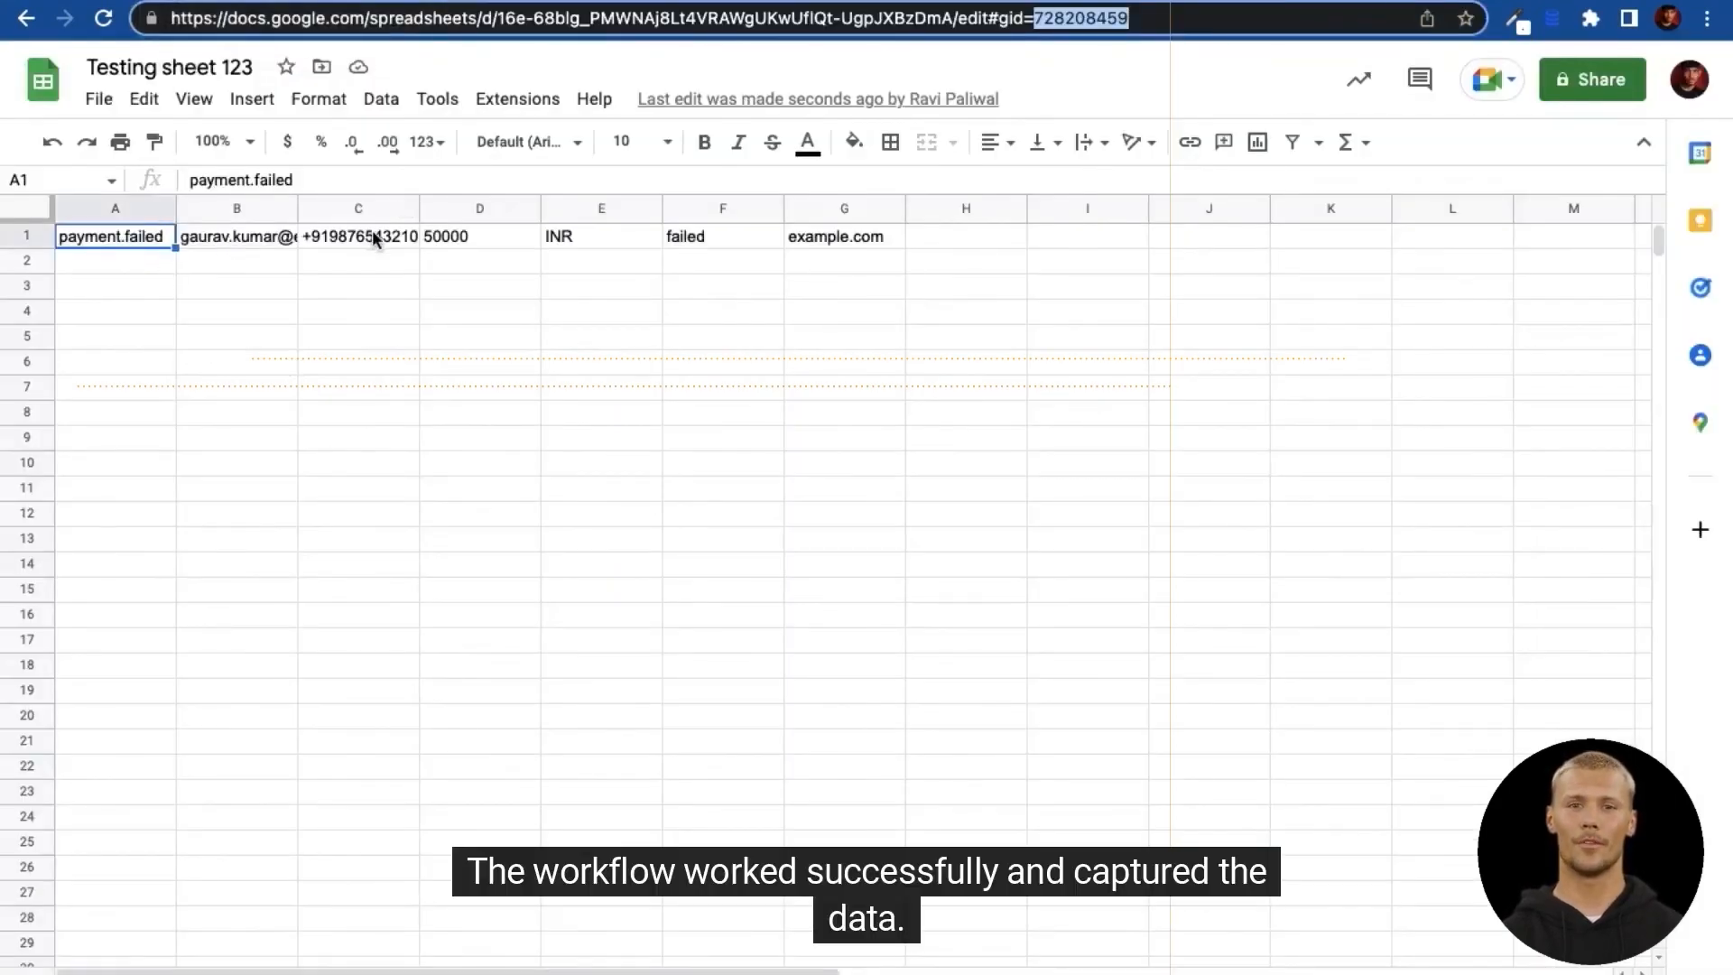
Step: Widen columns B and C for the email and phone, check G1, then return to viaSocket
drag(298, 209, 369, 208)
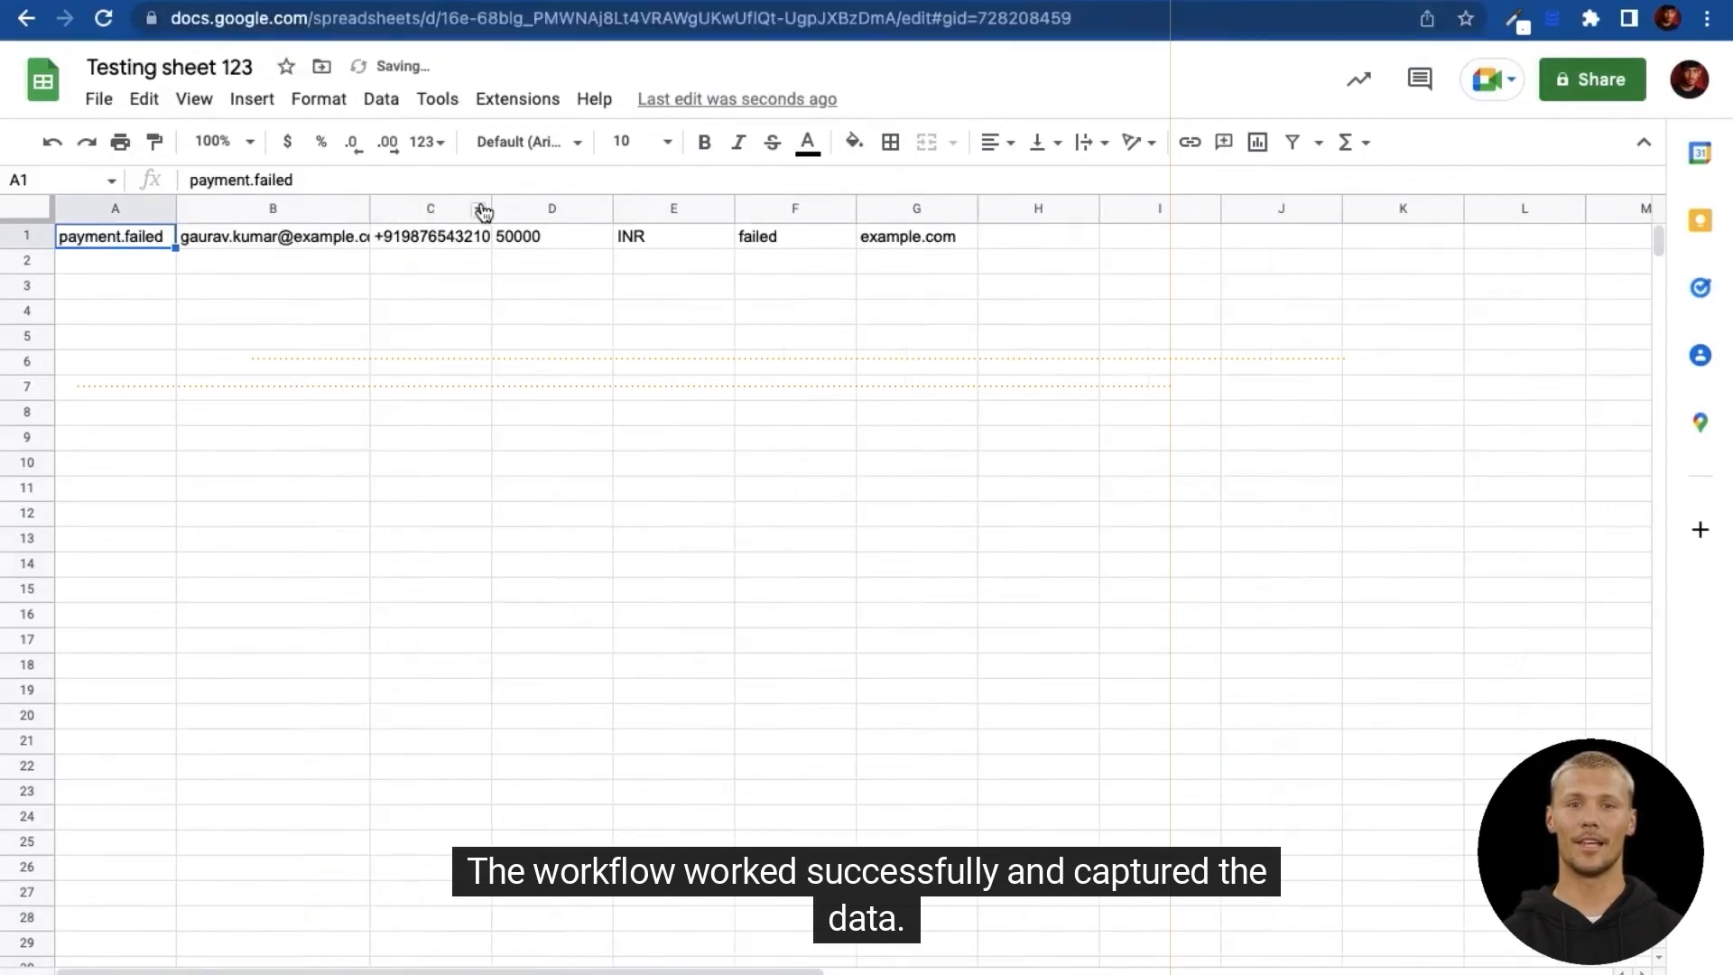
drag(490, 201, 553, 200)
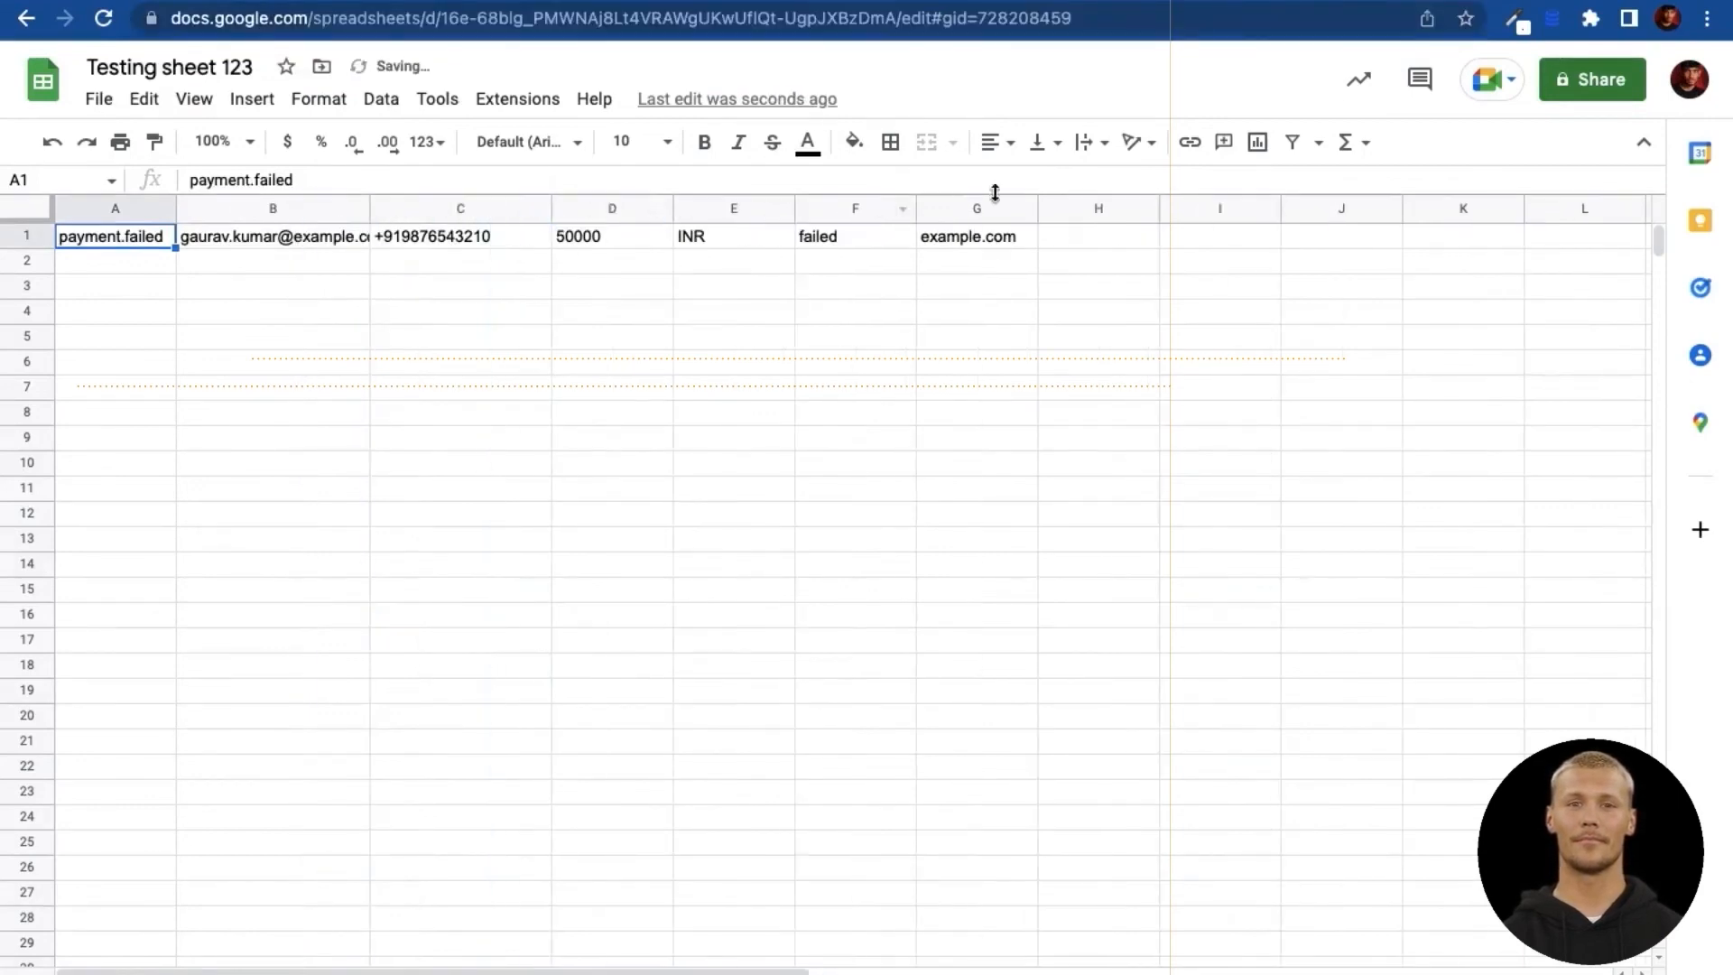
click(1013, 235)
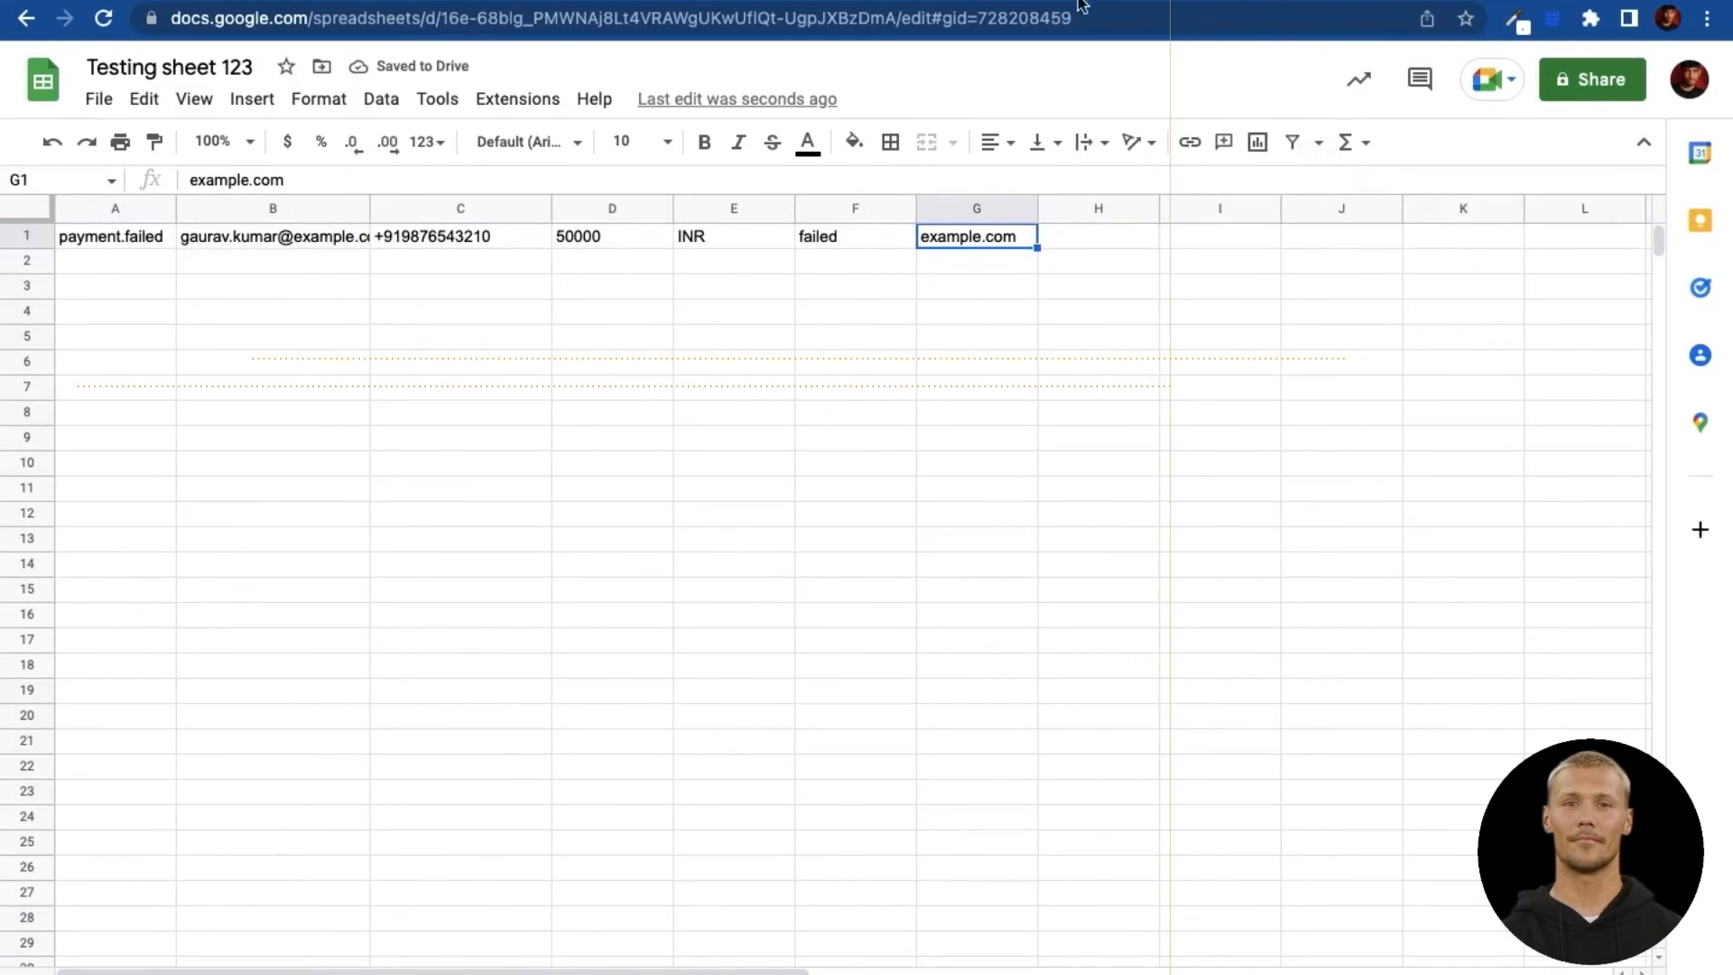
click(1029, 2)
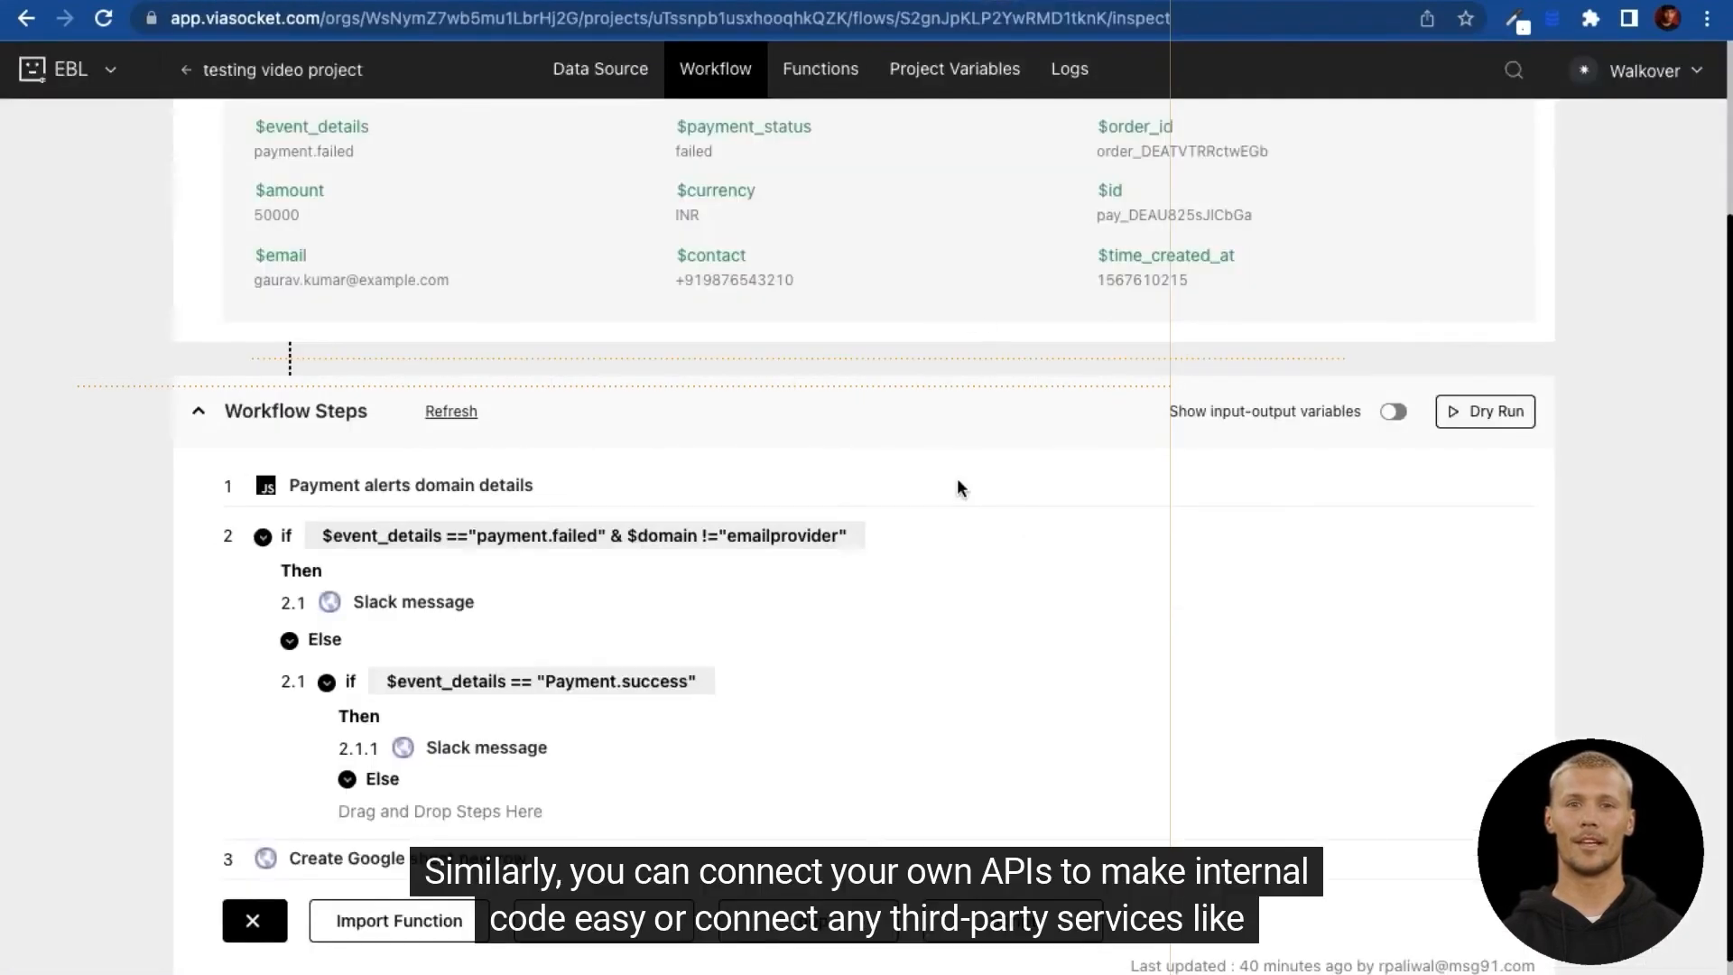
scroll(888, 505, up, 3)
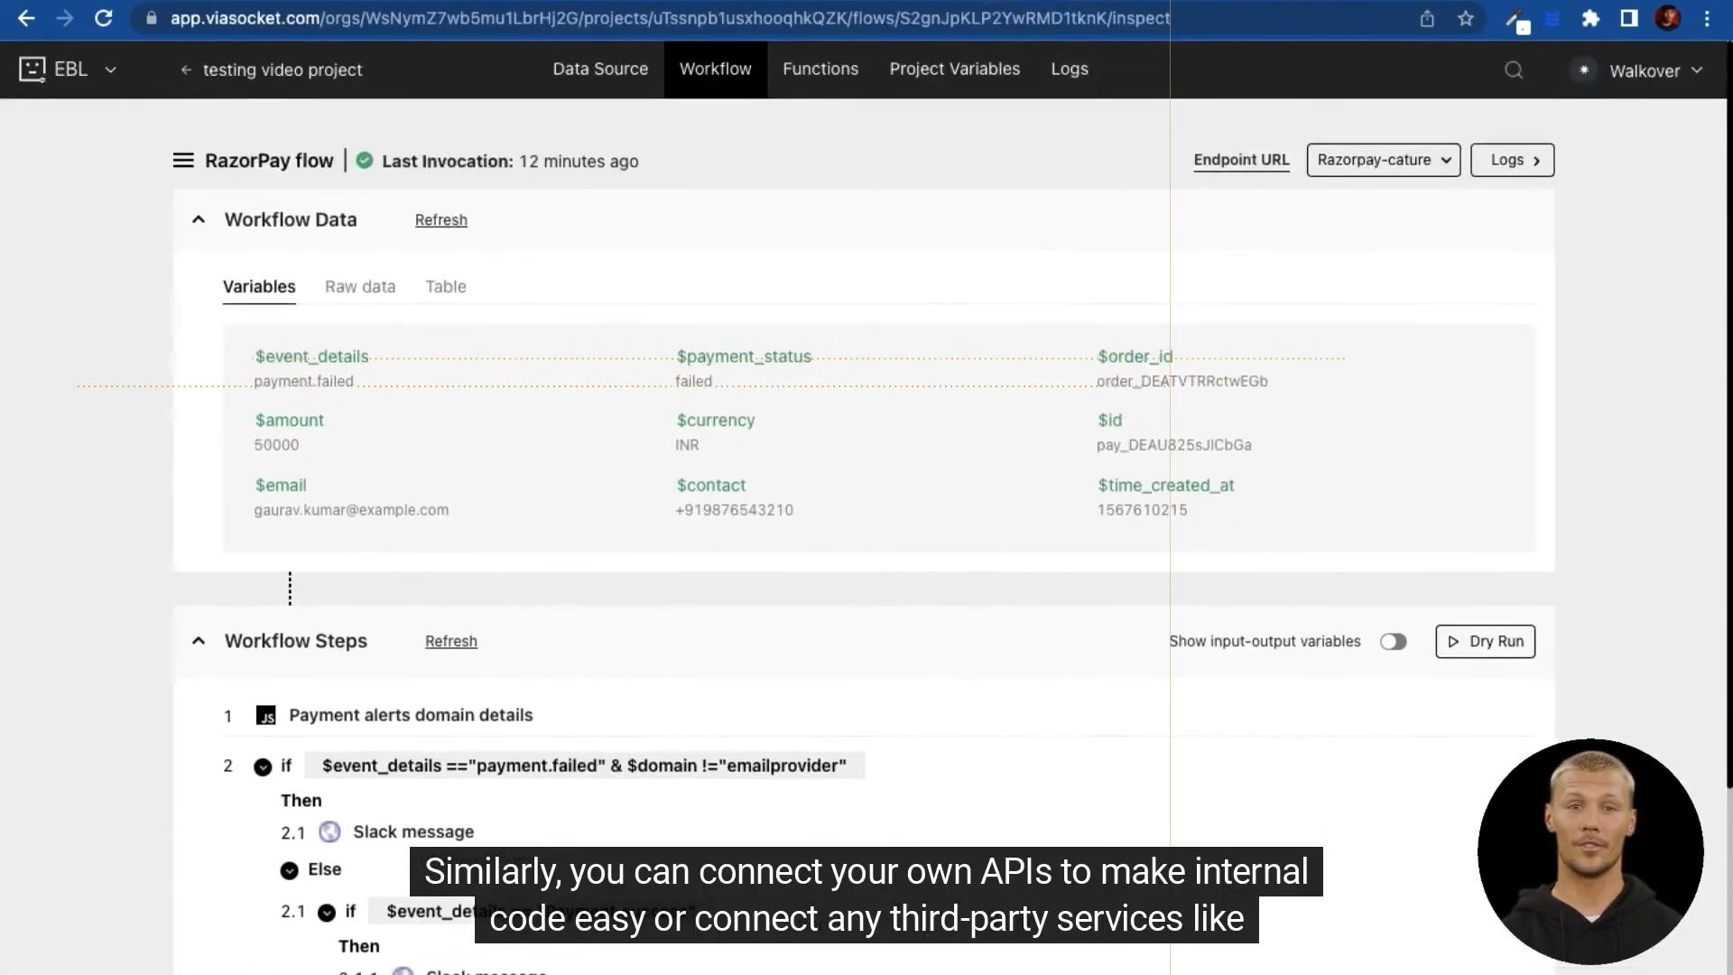